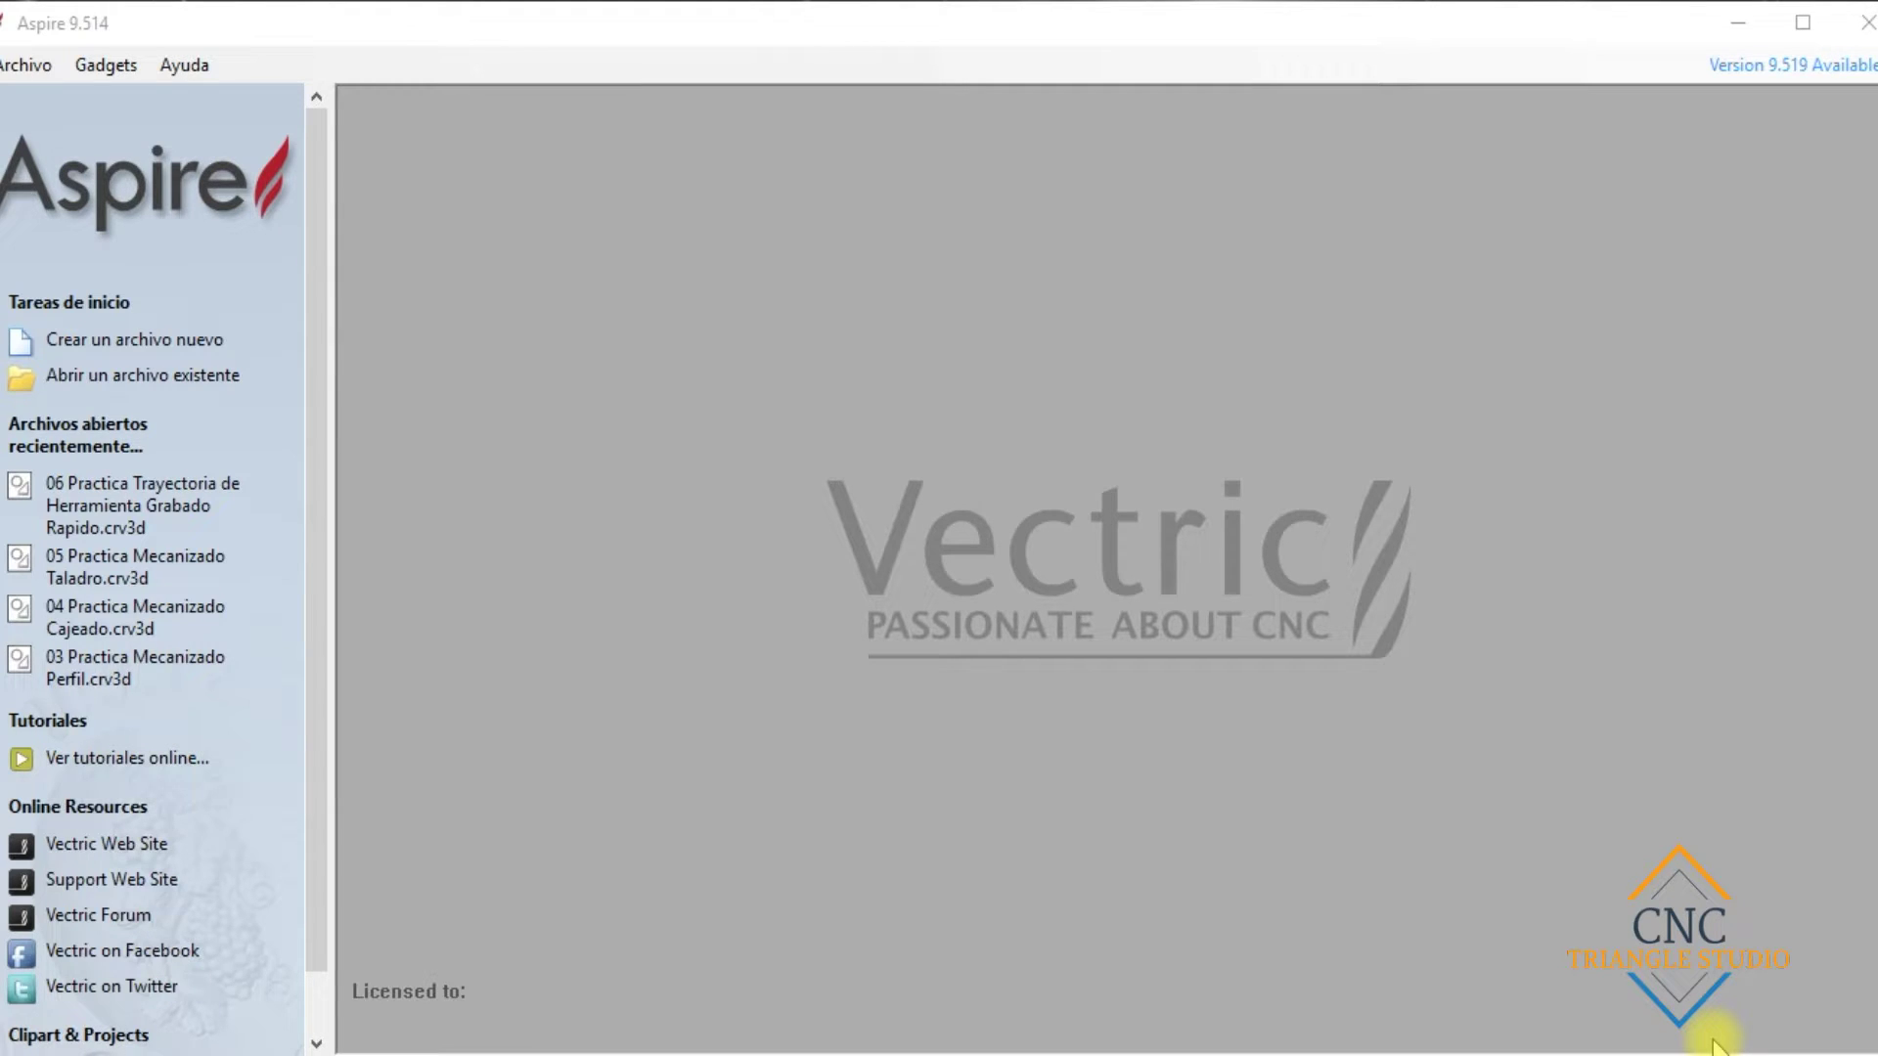
Create a new file with the XY origin at the upper-left corner of the material
left_click(175, 340)
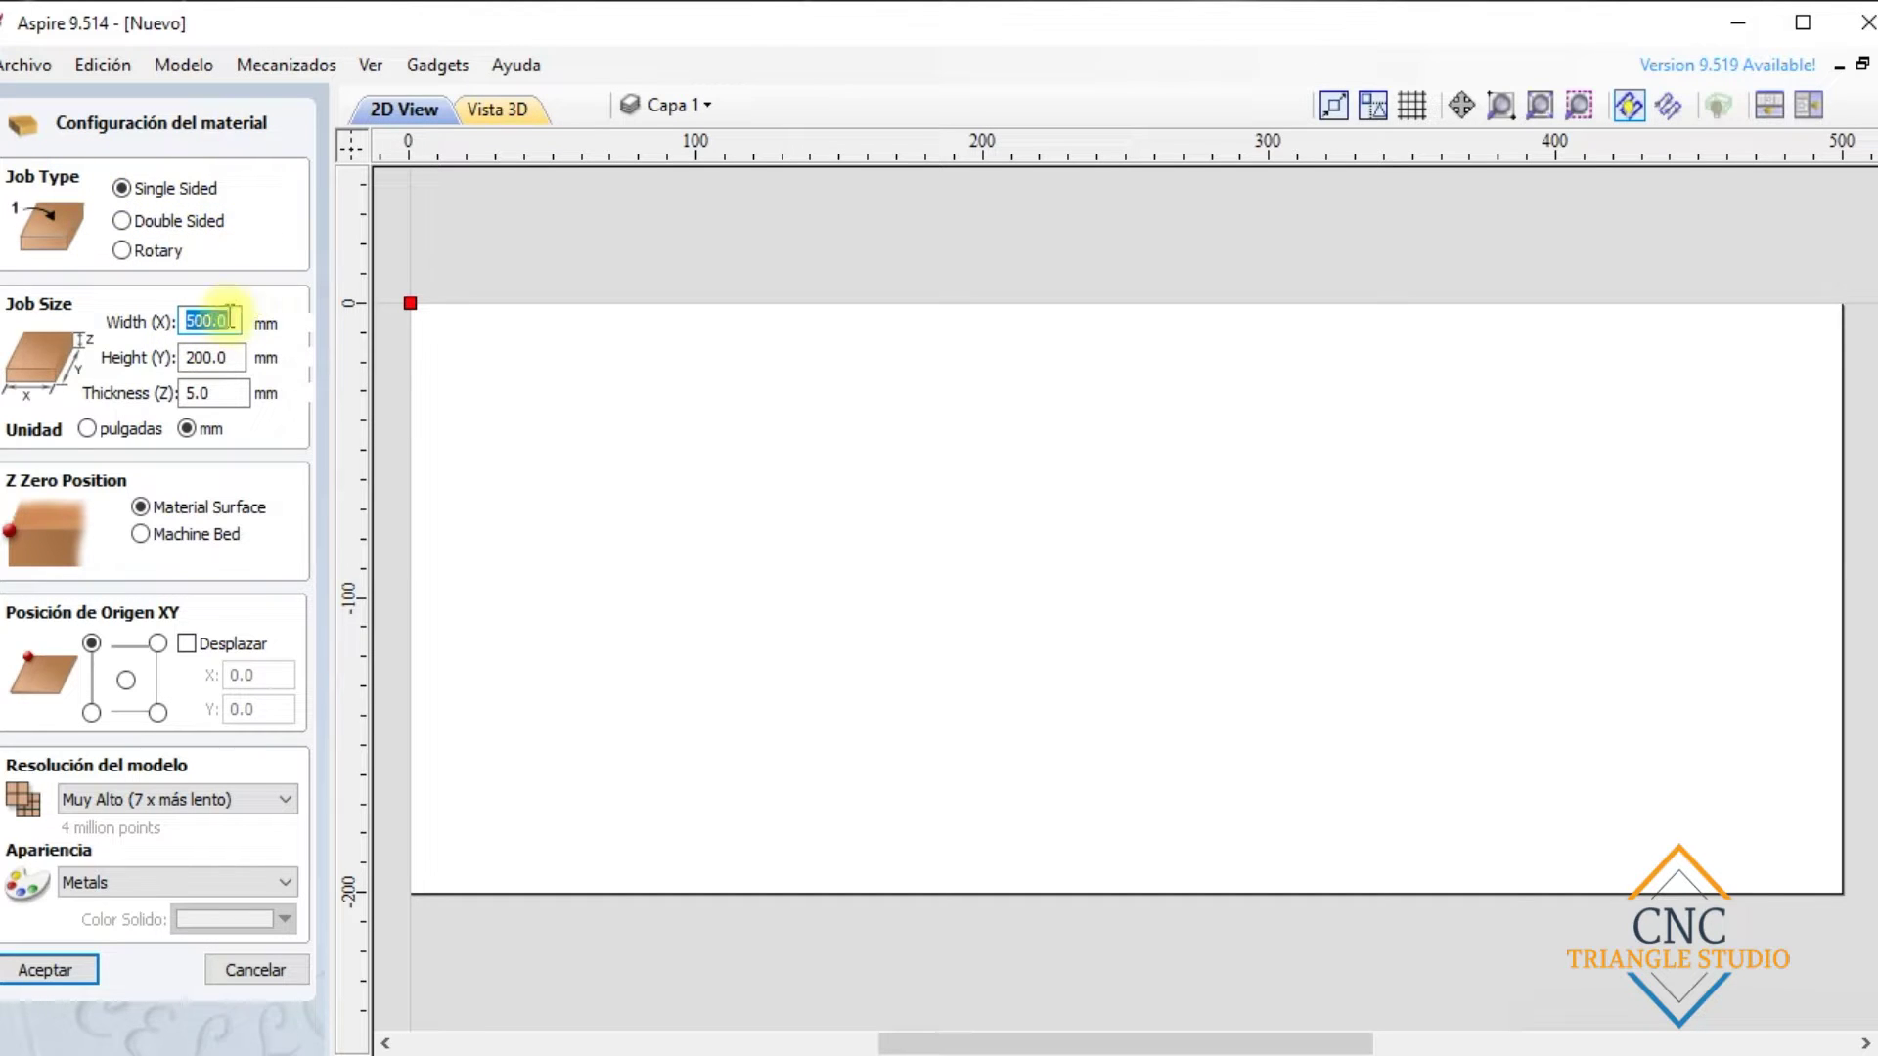
left_click(91, 644)
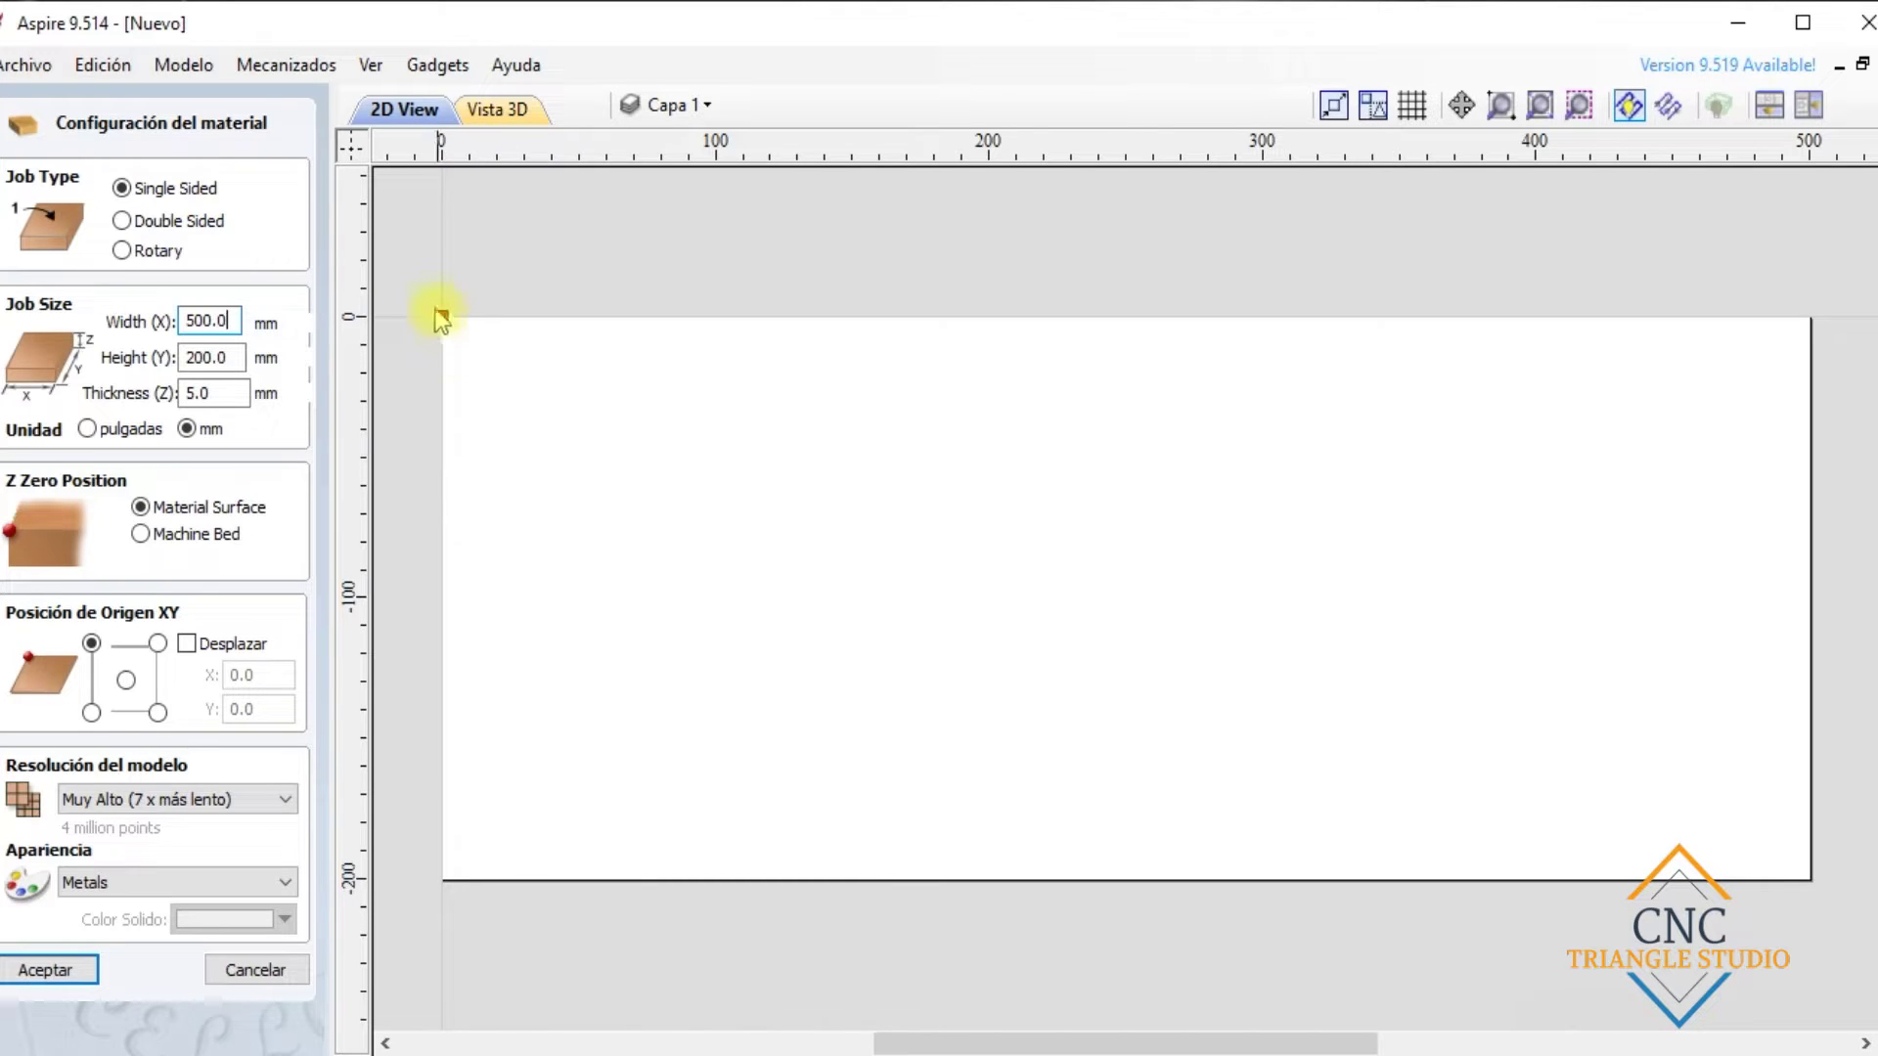
Try the XY origin at the material's upper-right corner, then restore it to the upper-left corner
left_click_drag(473, 340, 495, 375)
left_click_drag(455, 318, 546, 421)
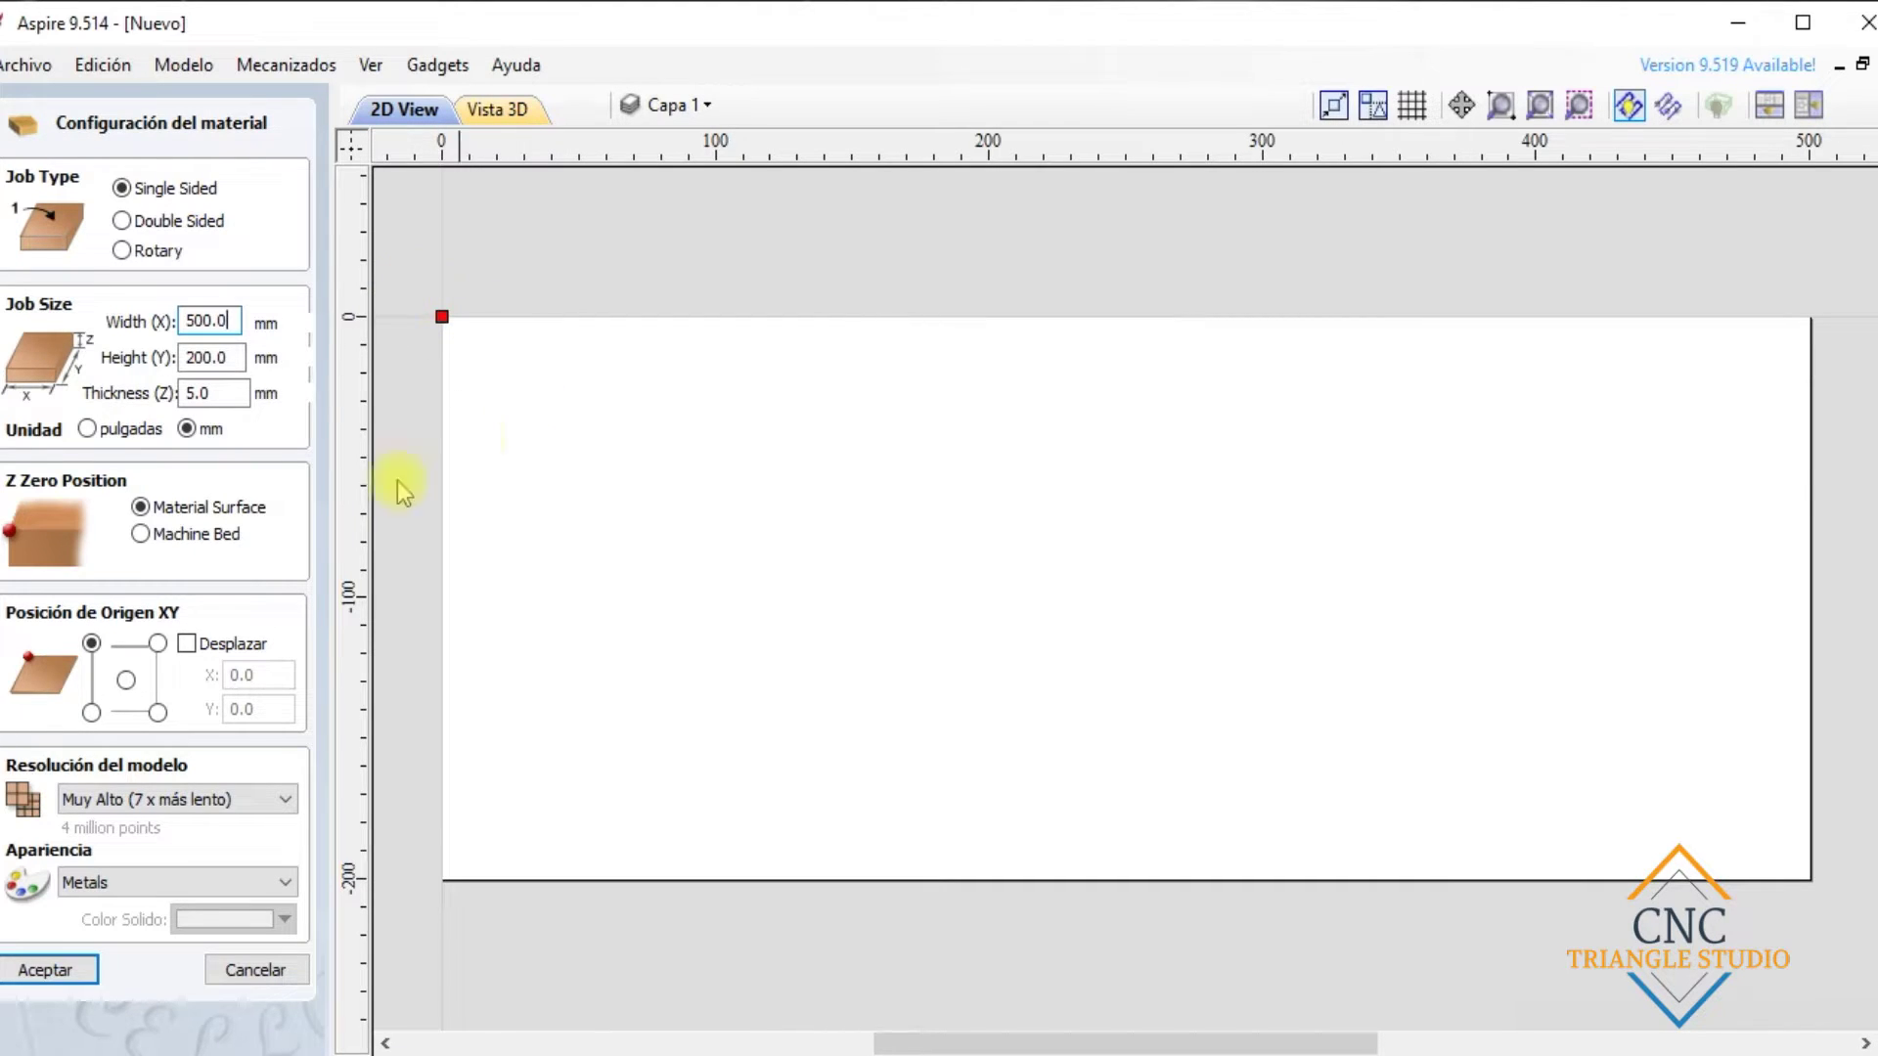
left_click(157, 643)
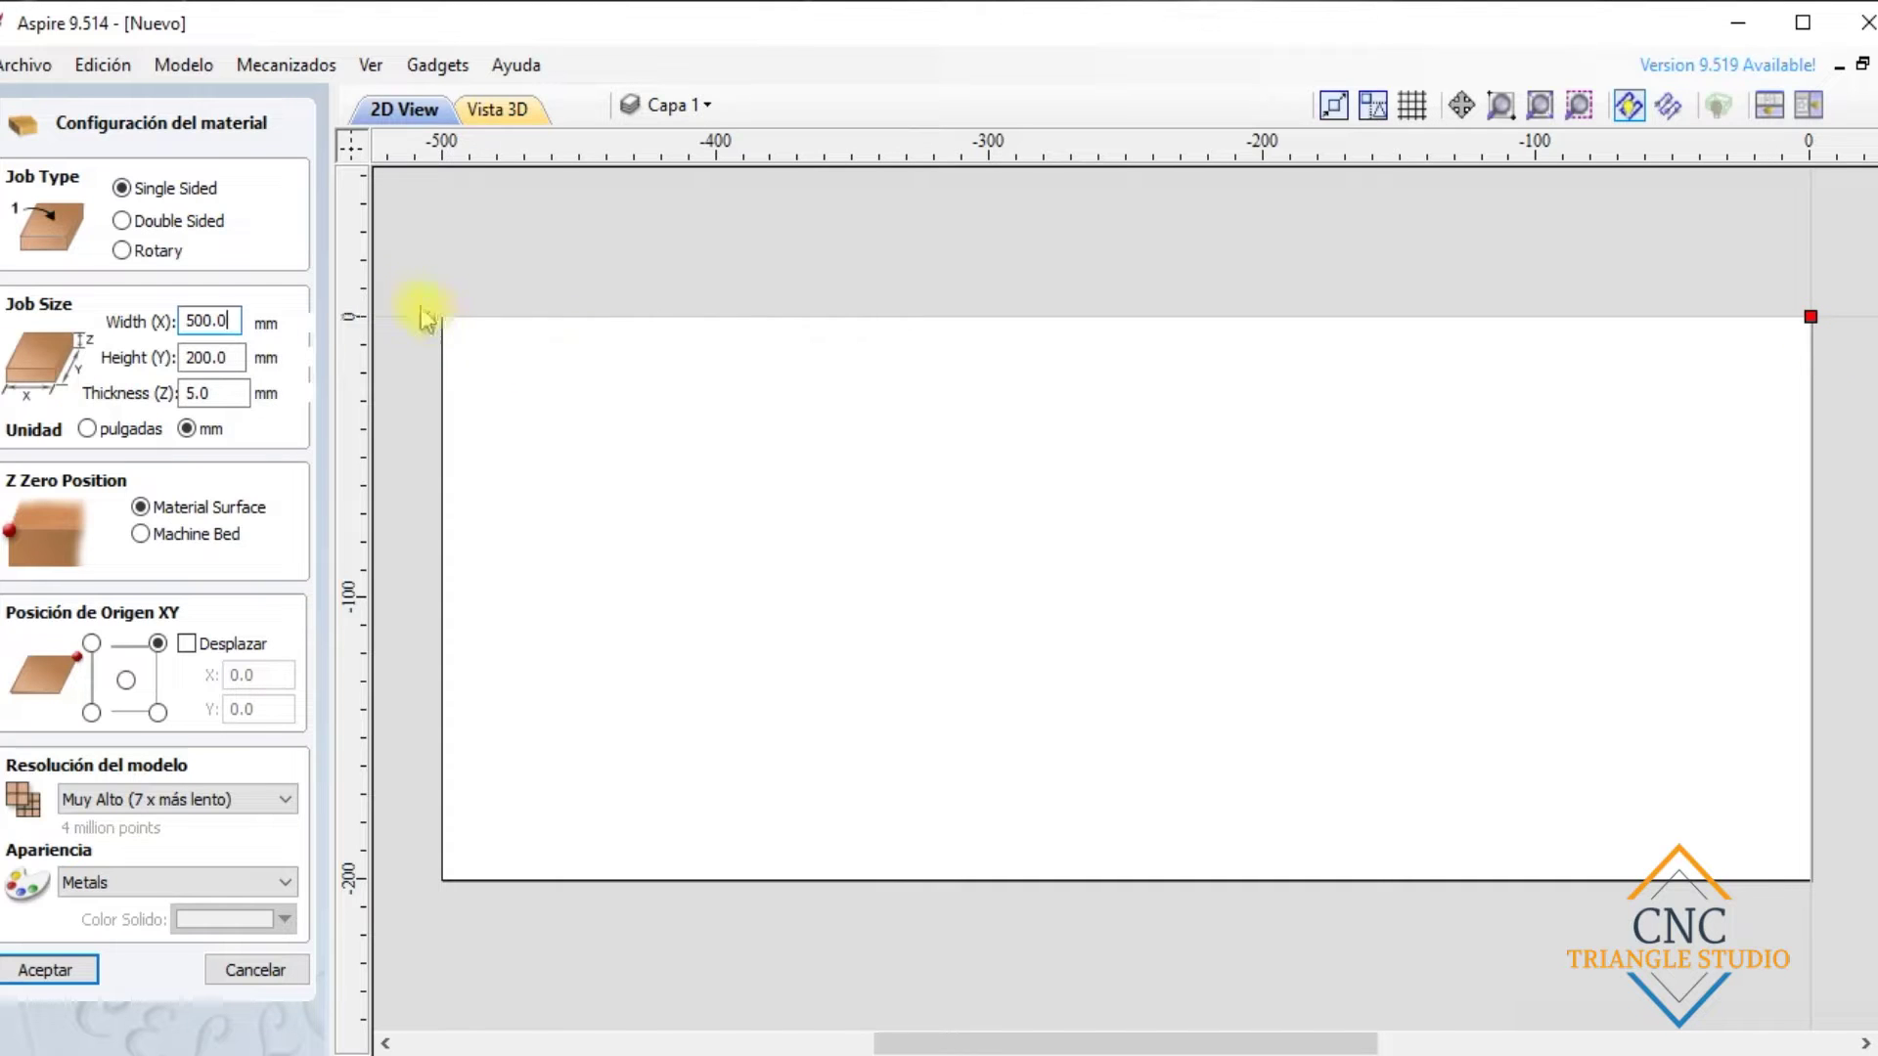
left_click_drag(415, 288, 495, 383)
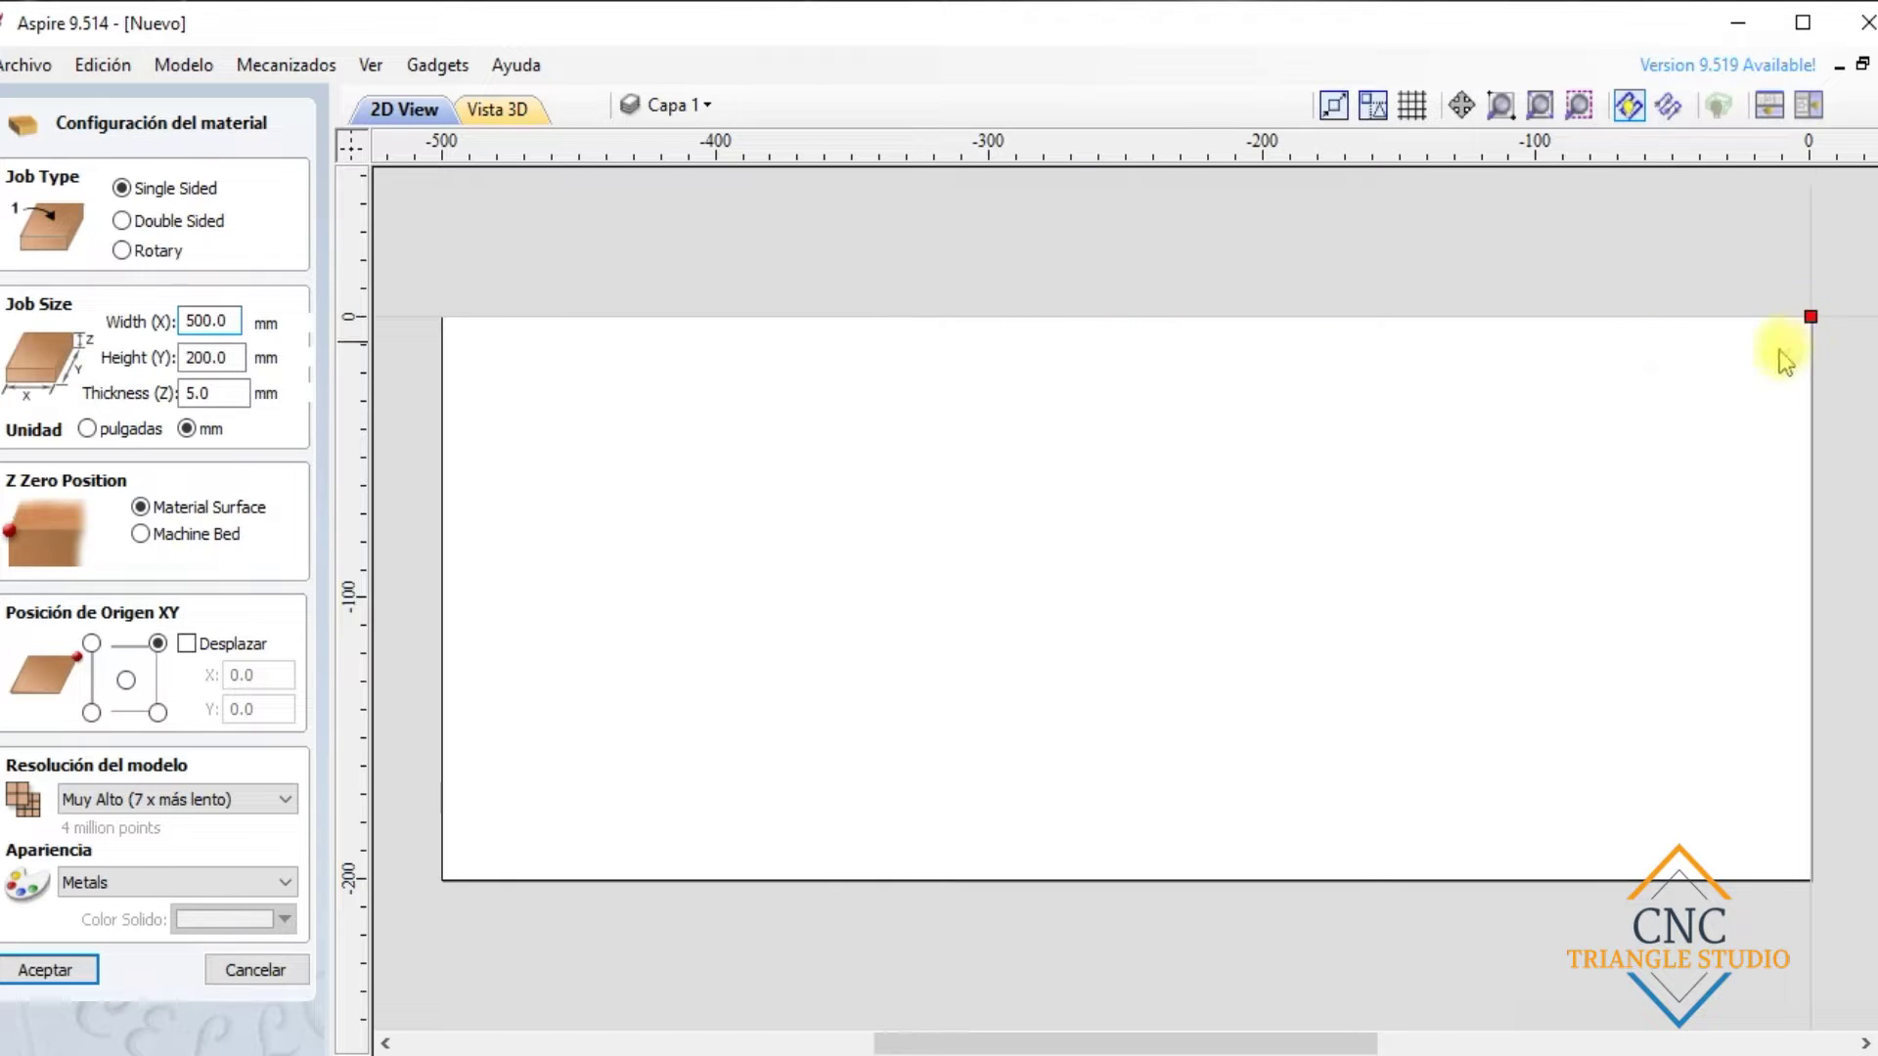
left_click(91, 642)
Set the material height to 500 mm, enter its thickness and accept the job setup
double_click(237, 320)
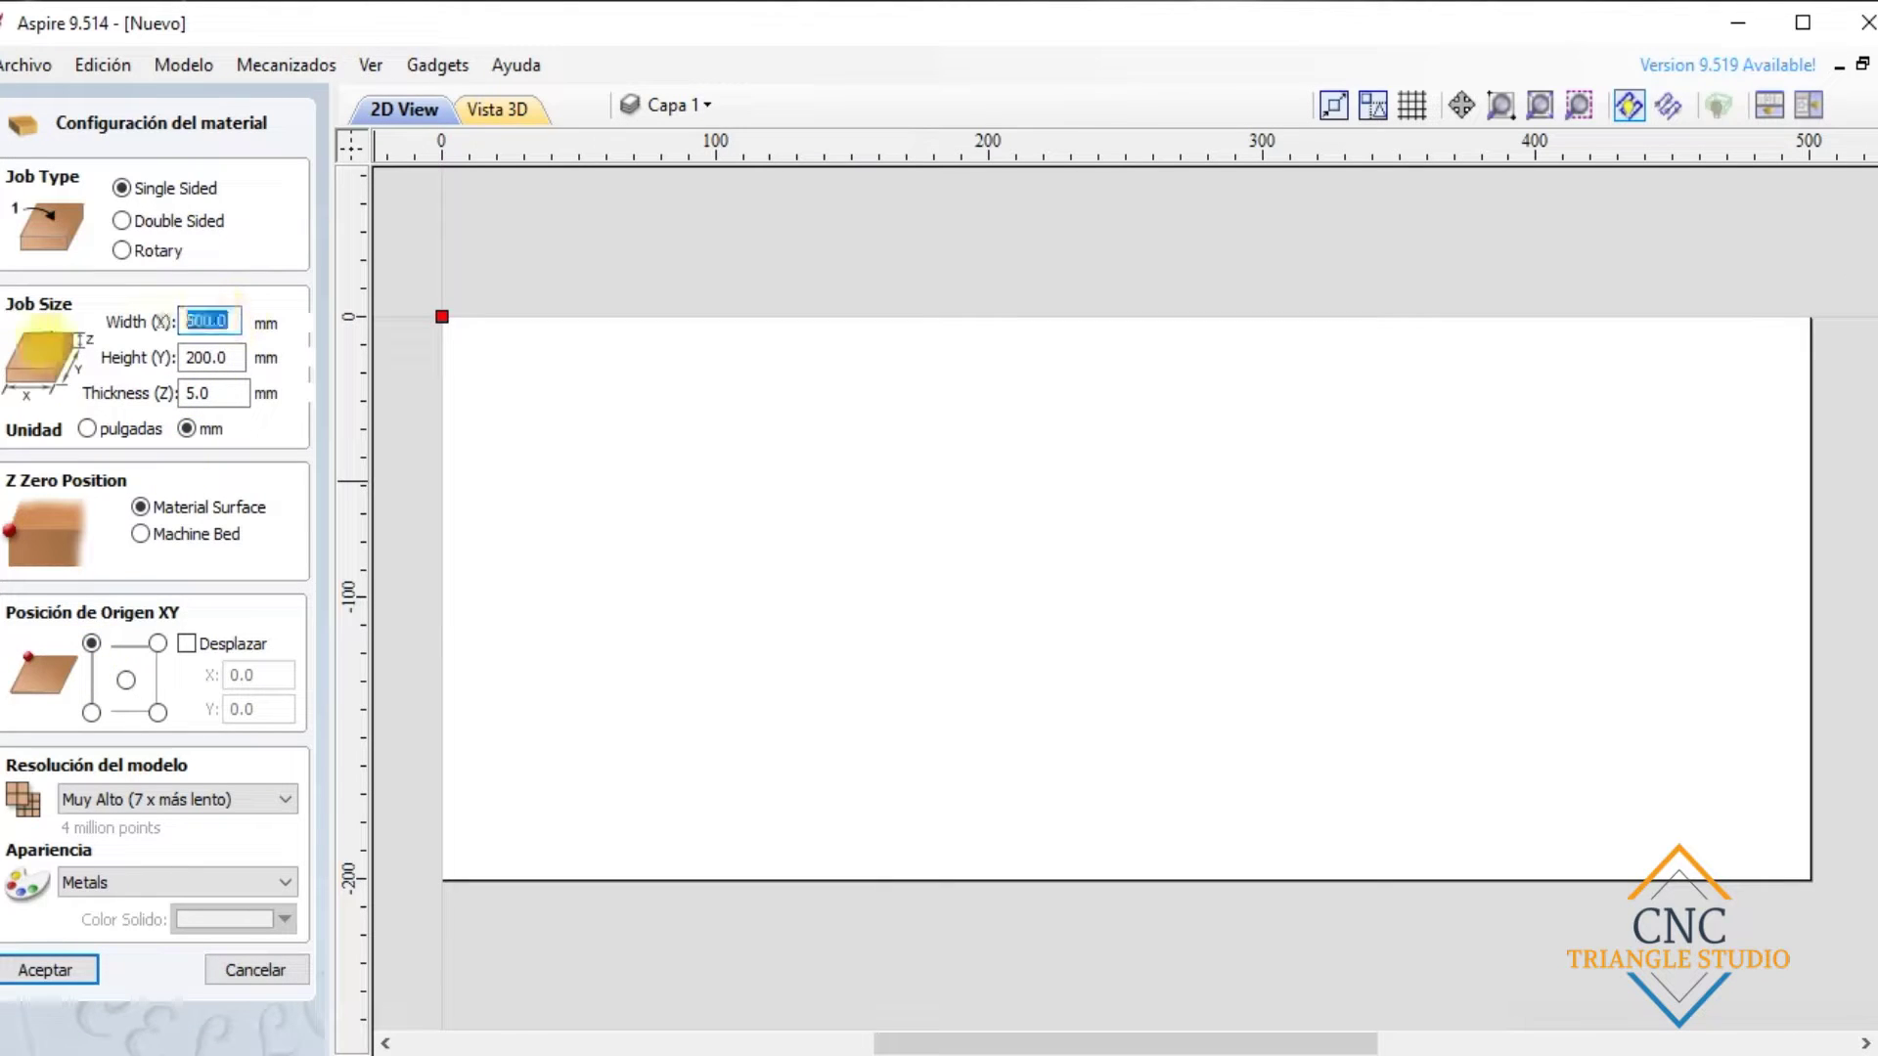
double_click(206, 357)
type("500")
key("Tab")
type("5.")
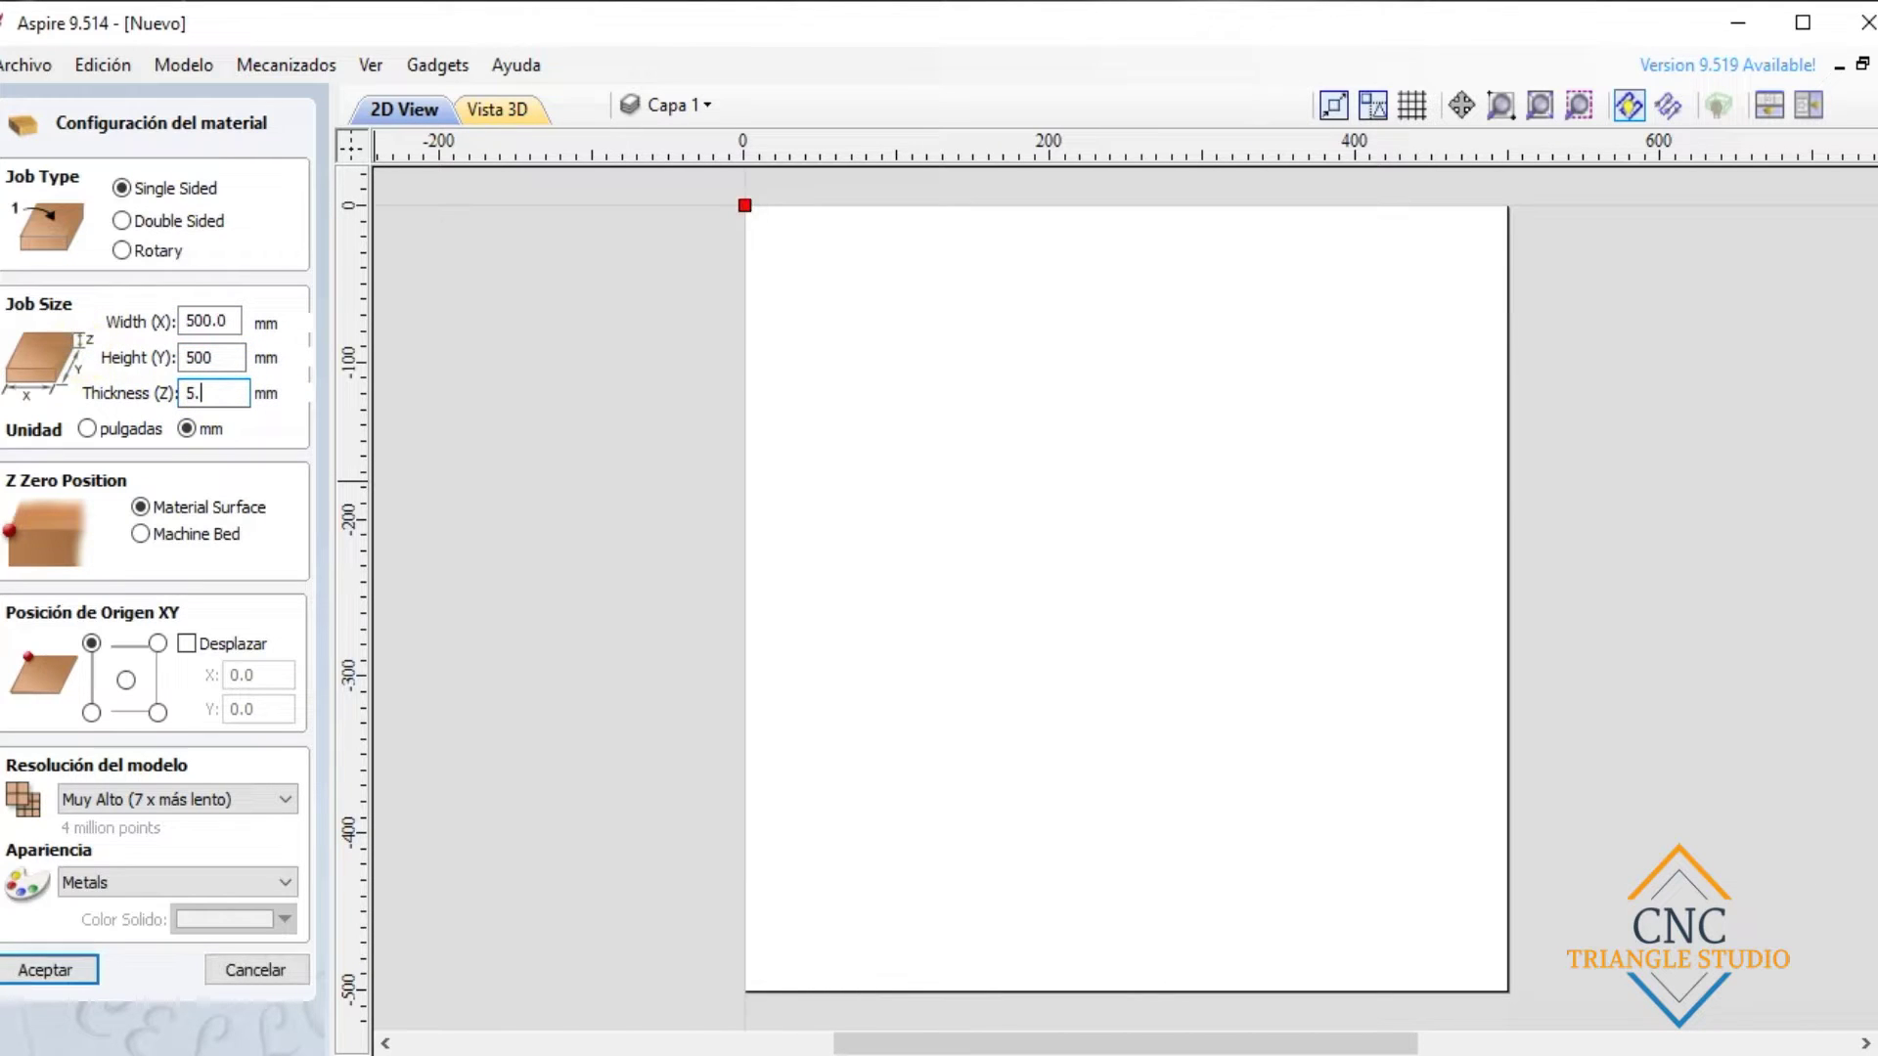
left_click(49, 973)
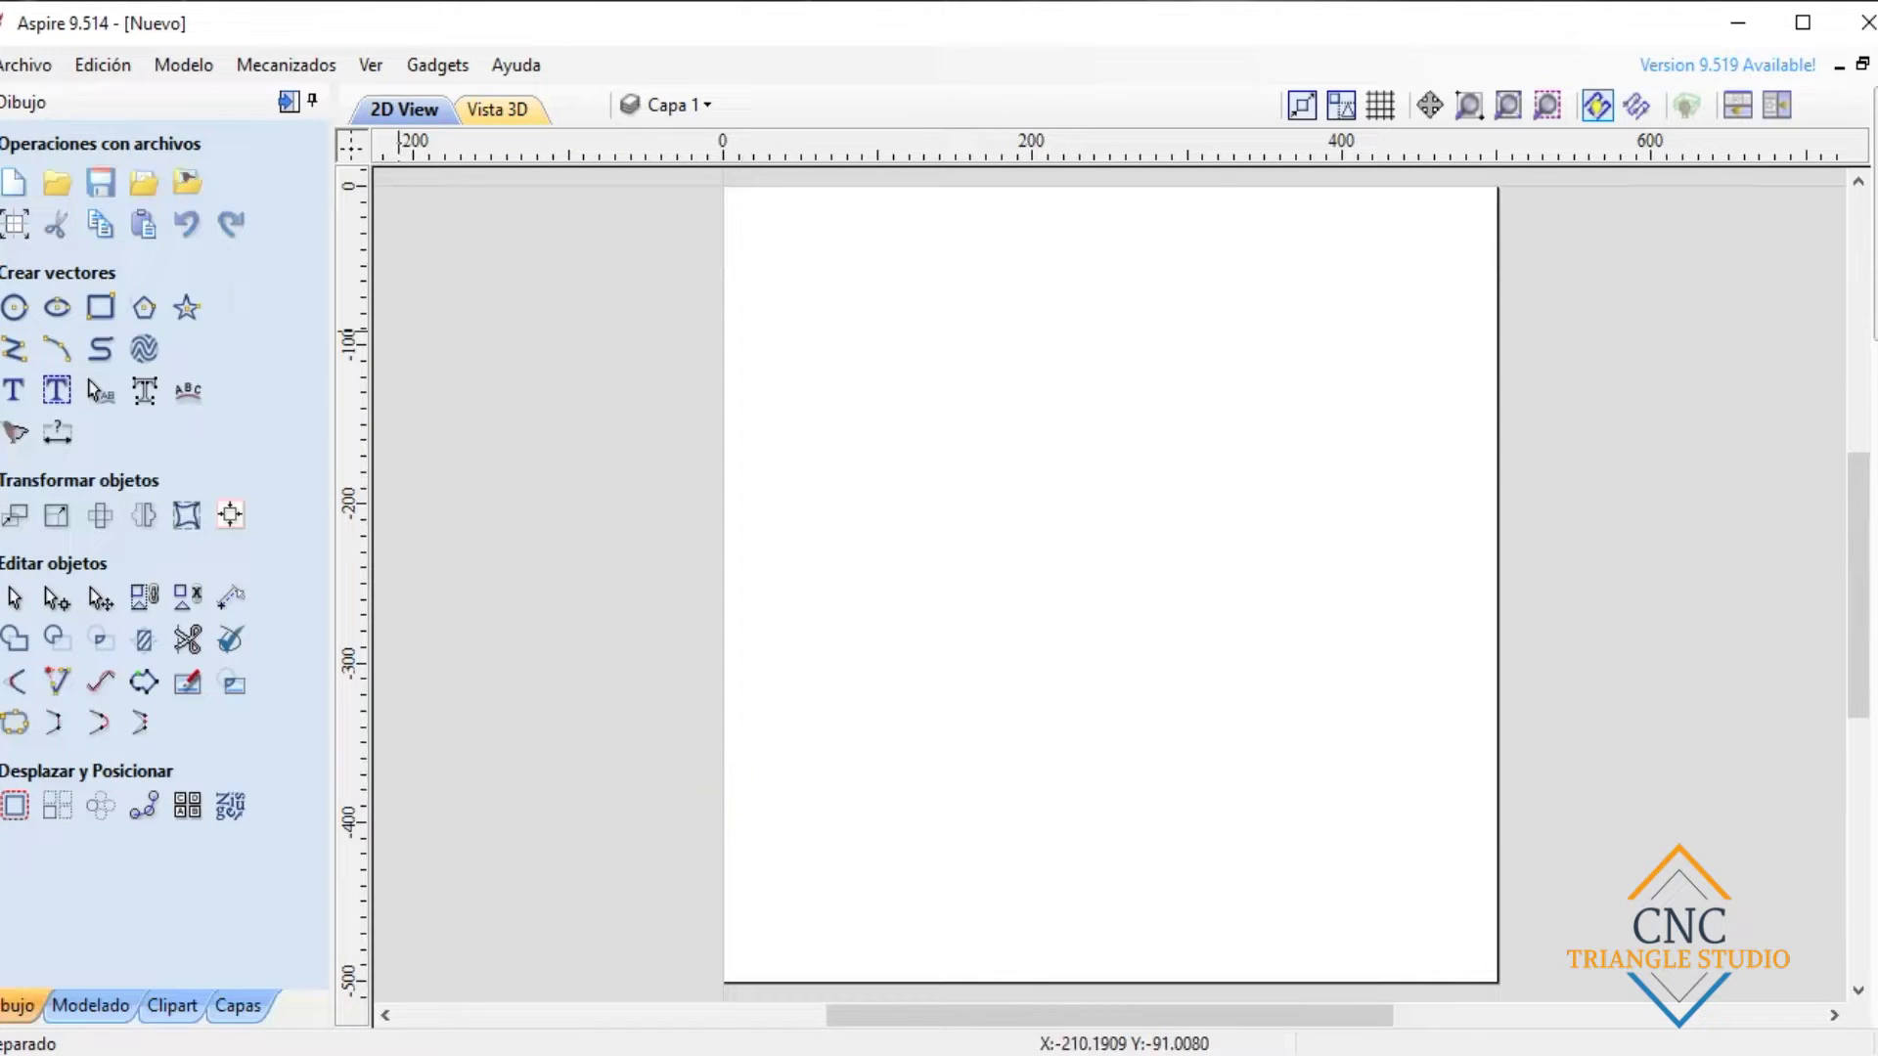
Start a text object on the material and enter the person's first name as its text
left_click(17, 401)
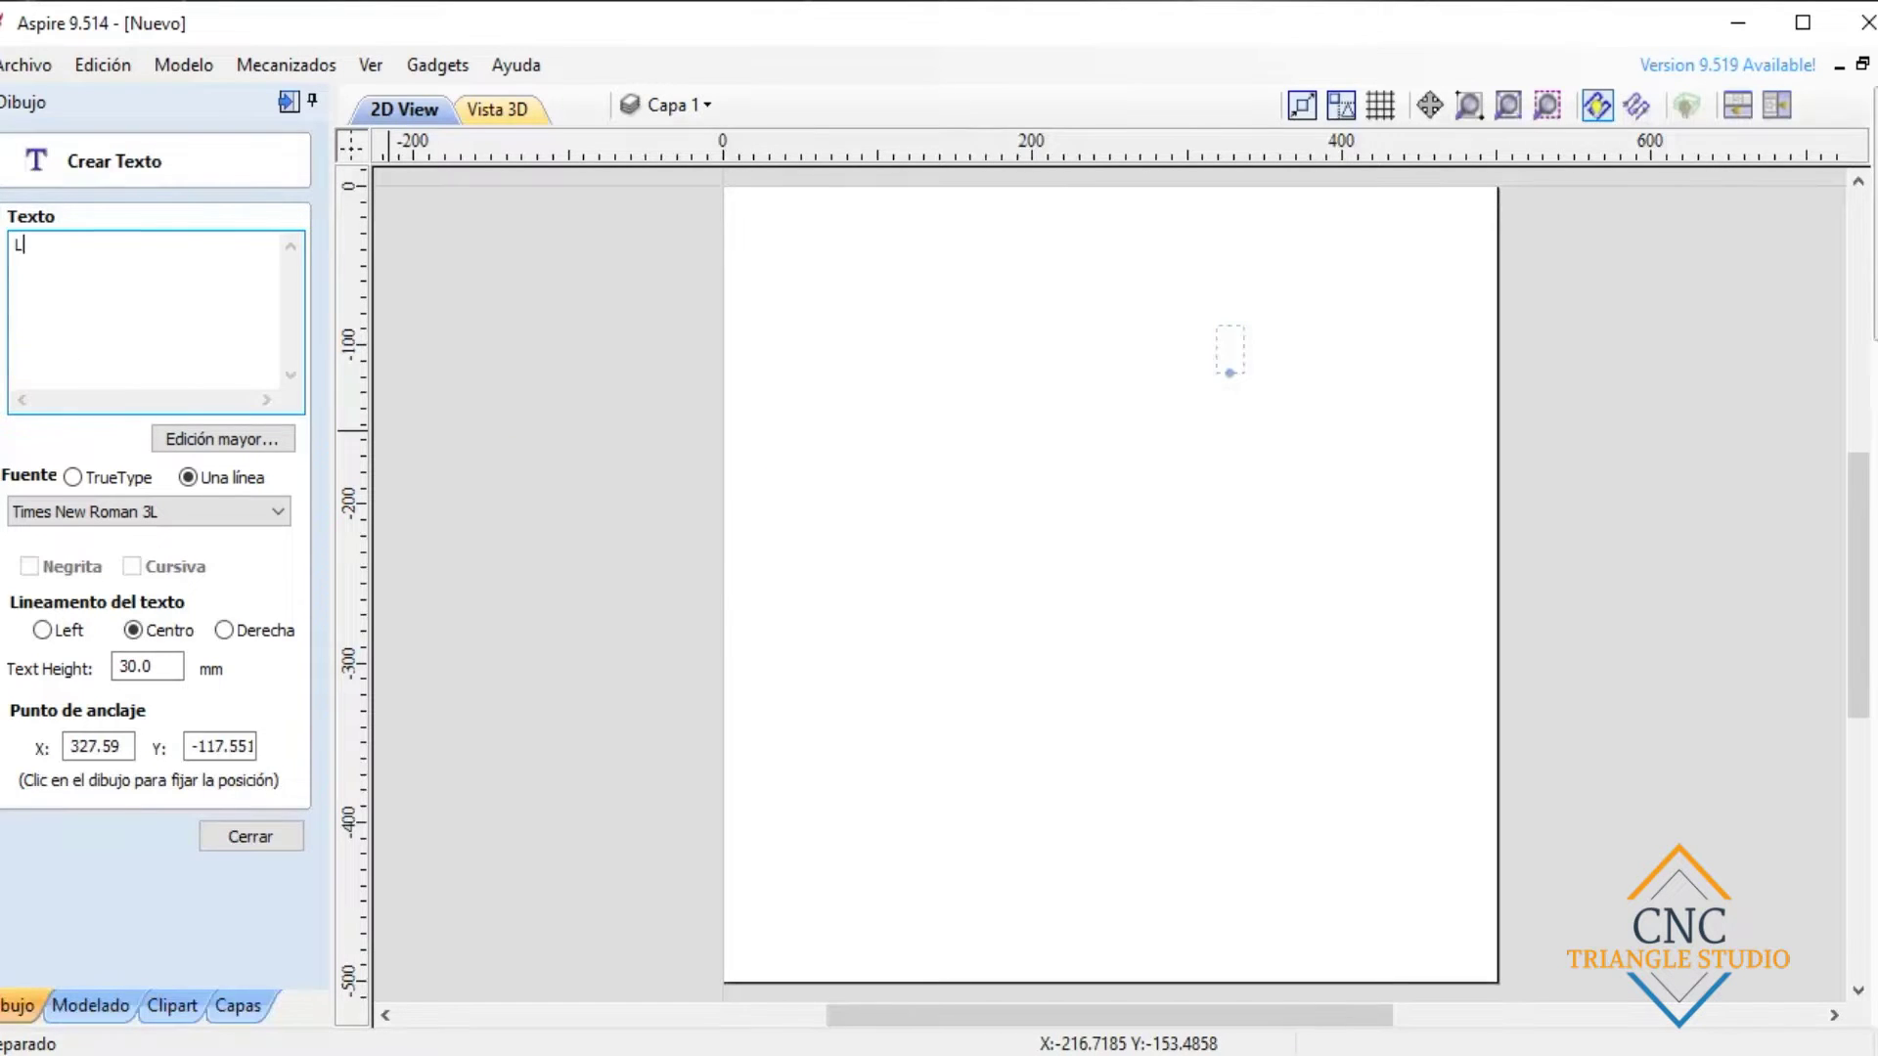
type("eonarlo")
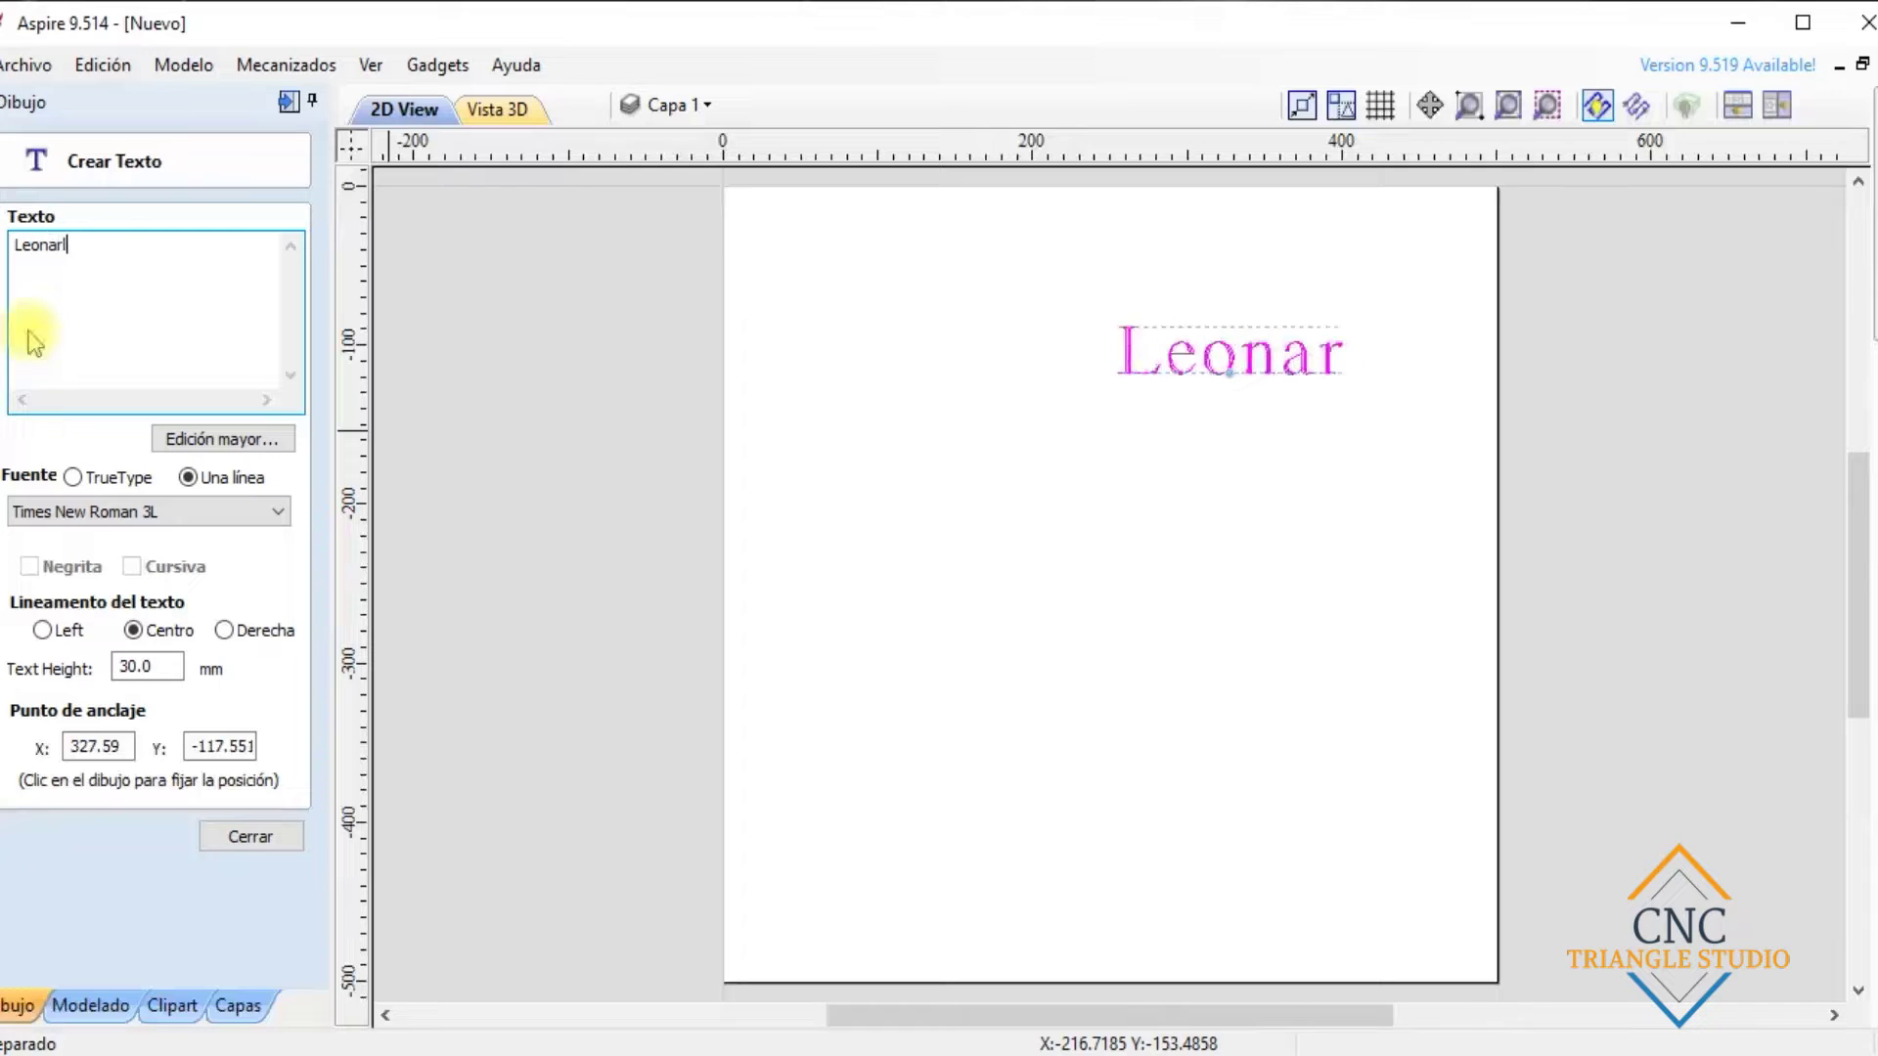
key("BackSpace")
key("BackSpace")
type("do")
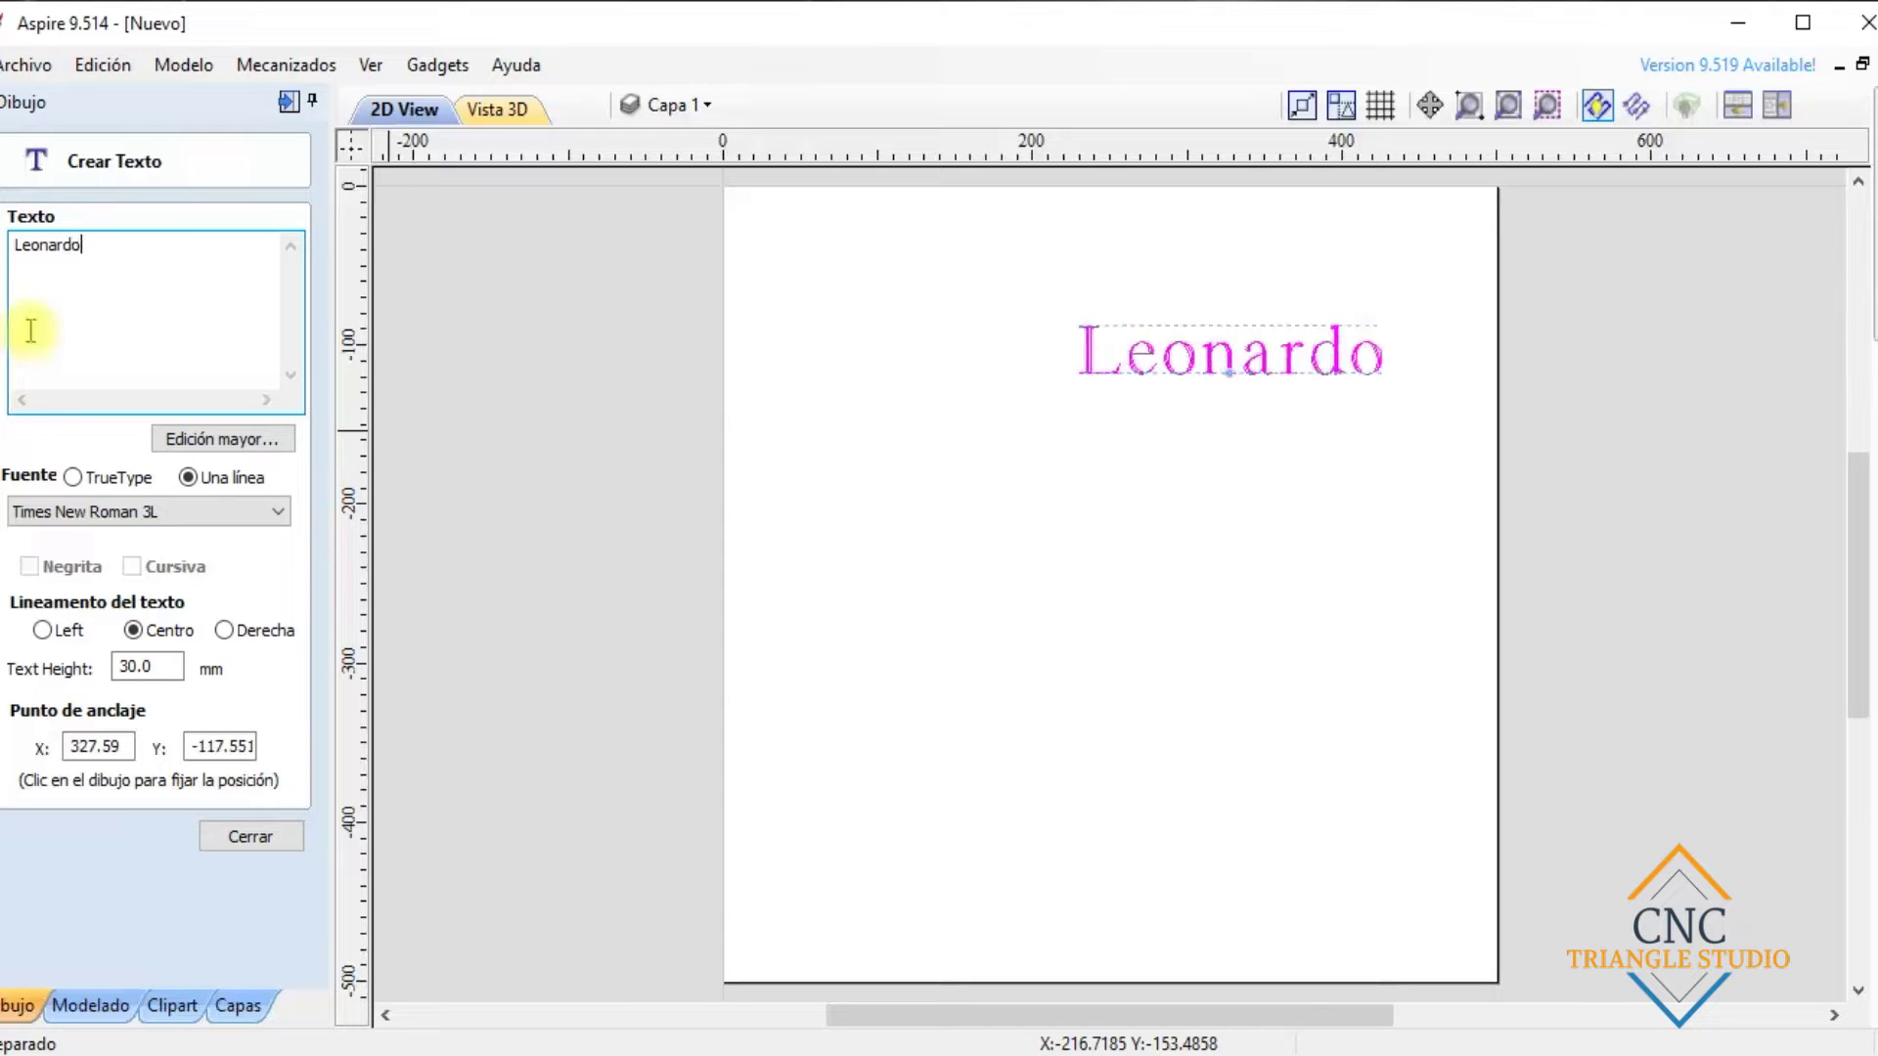
Compare the name text in the TrueType and single-line font types, returning to single-line
left_click(72, 478)
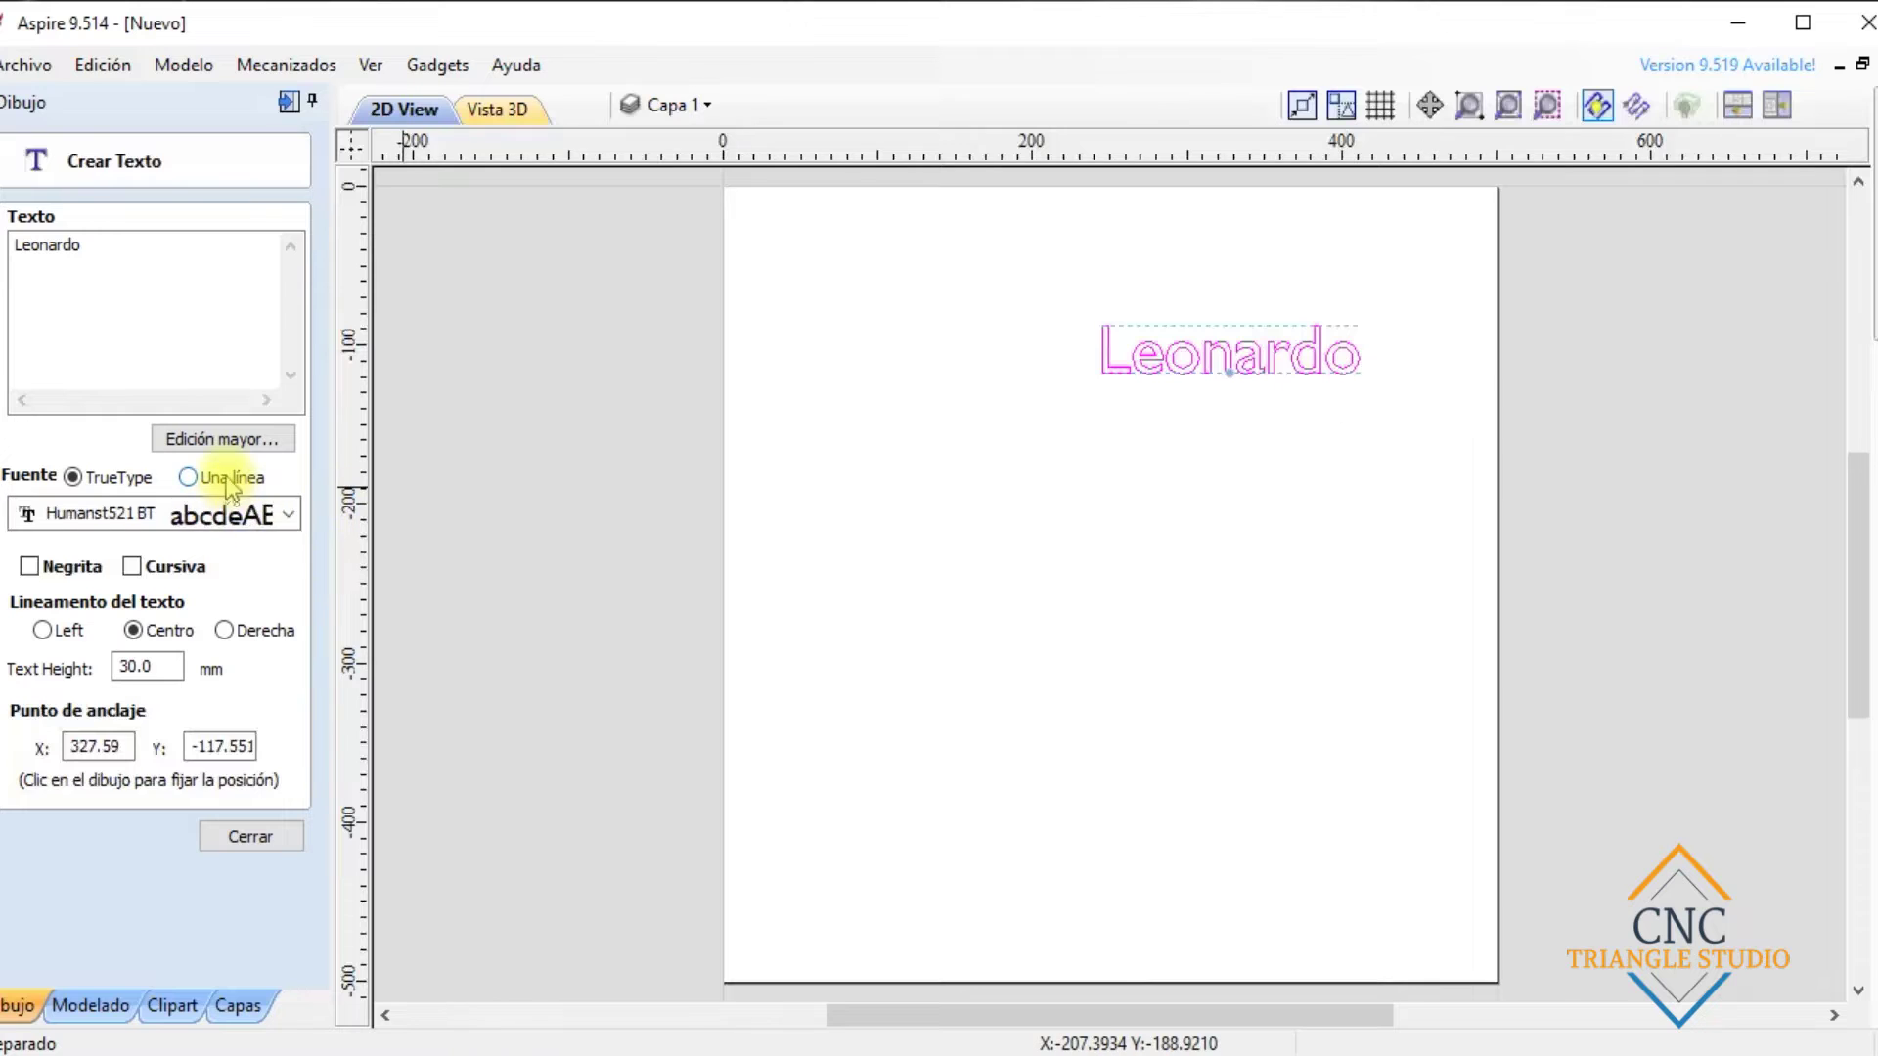
left_click(230, 487)
left_click(74, 477)
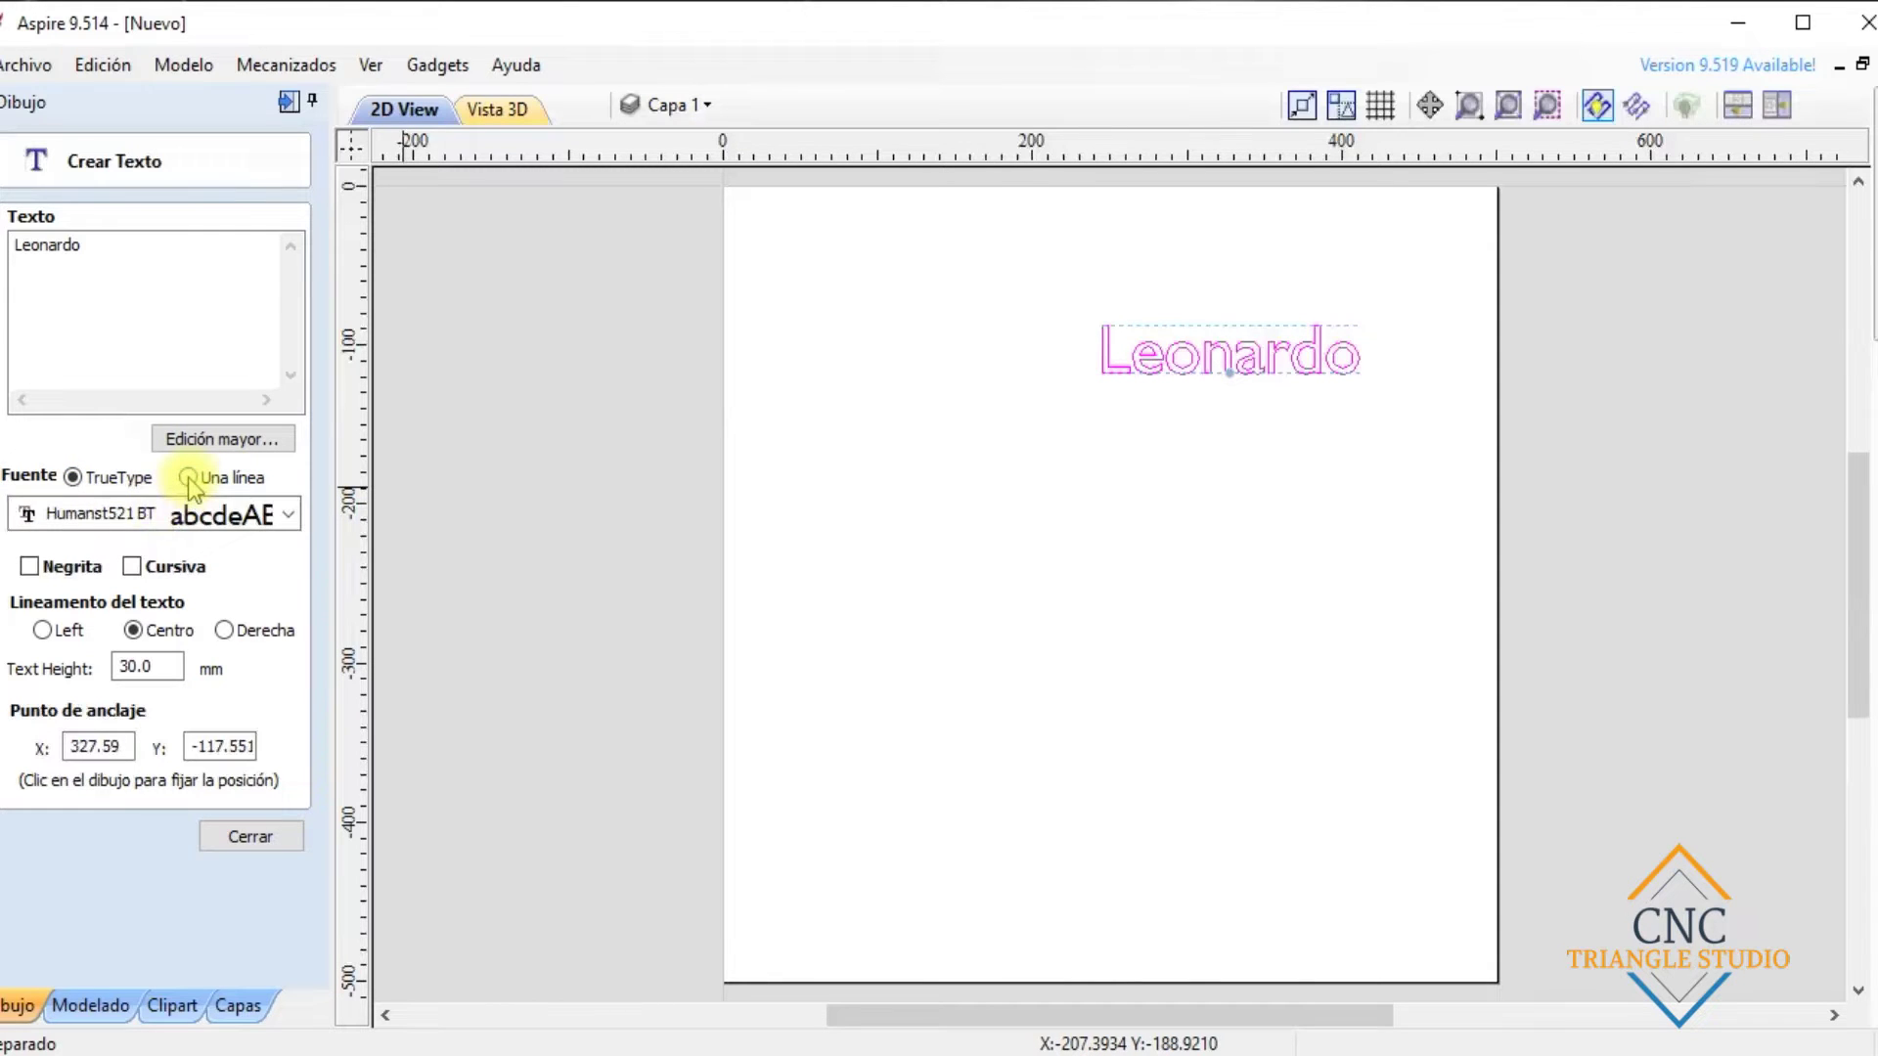
left_click(190, 481)
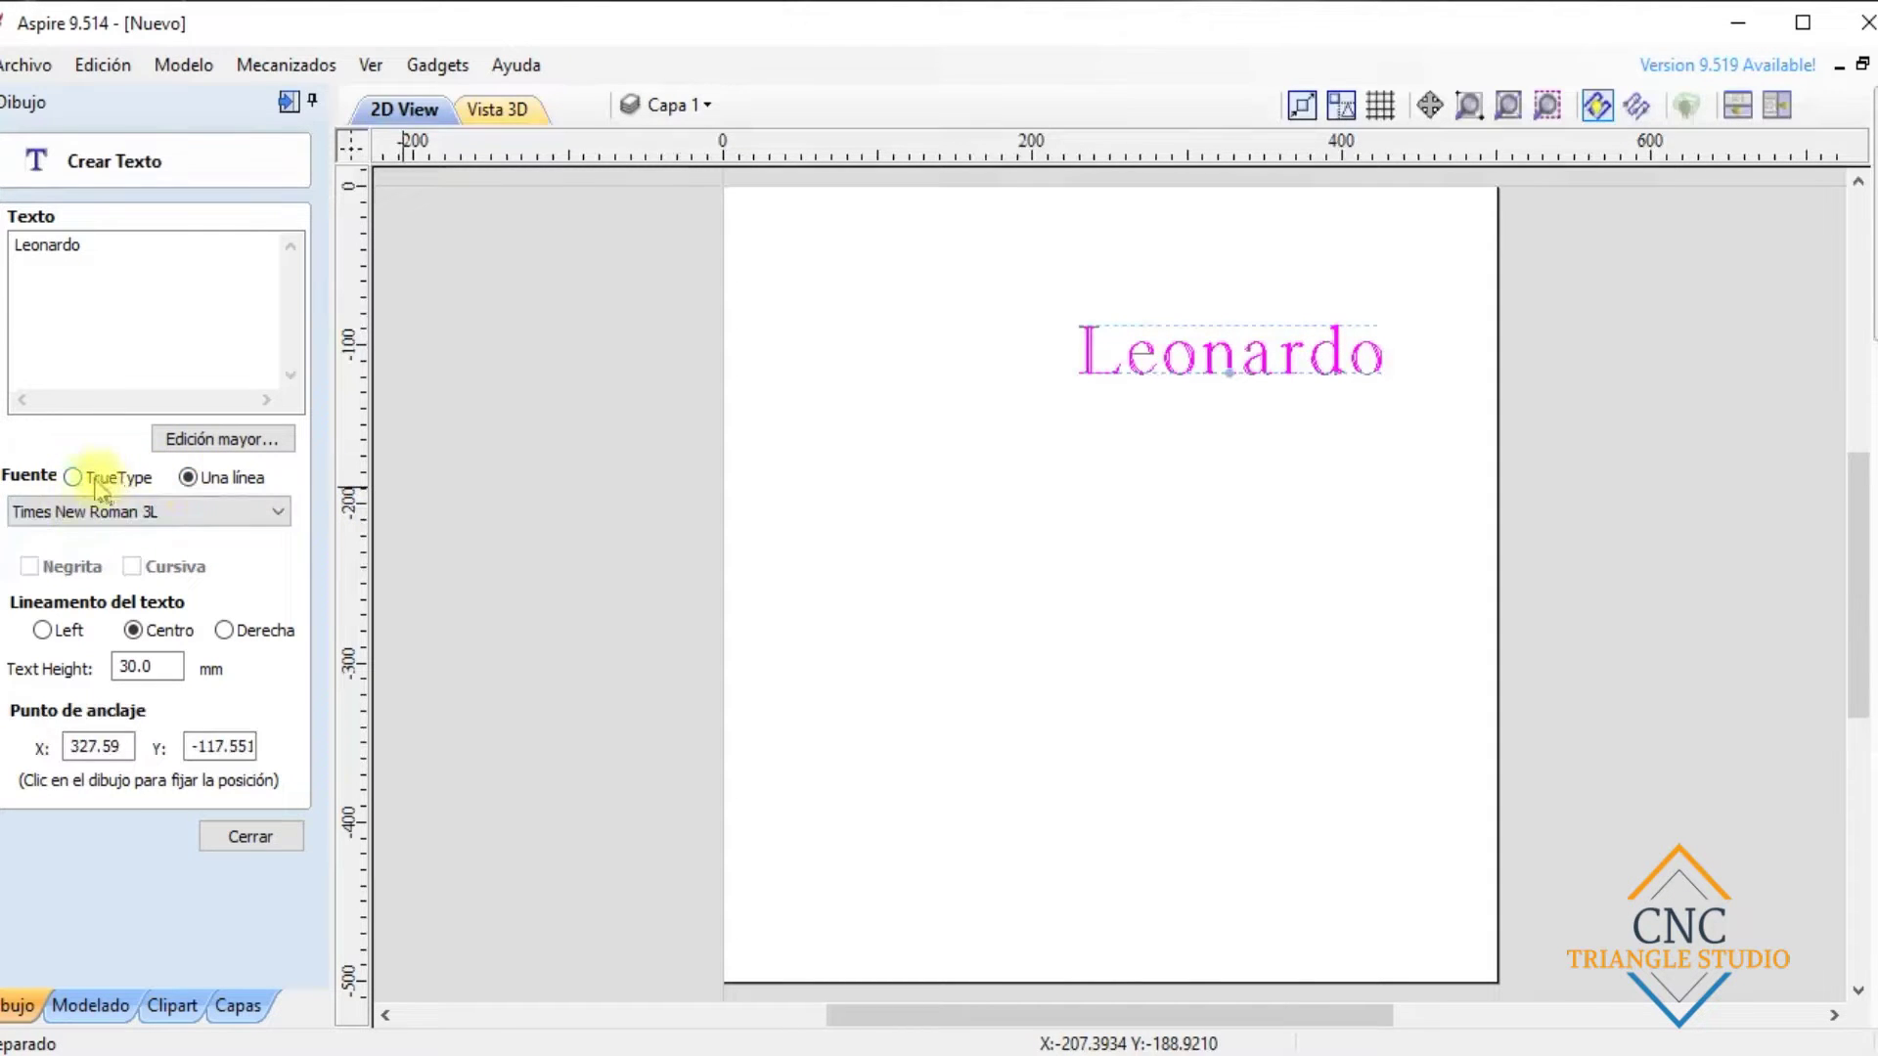
scroll(1313, 274, "up", 3)
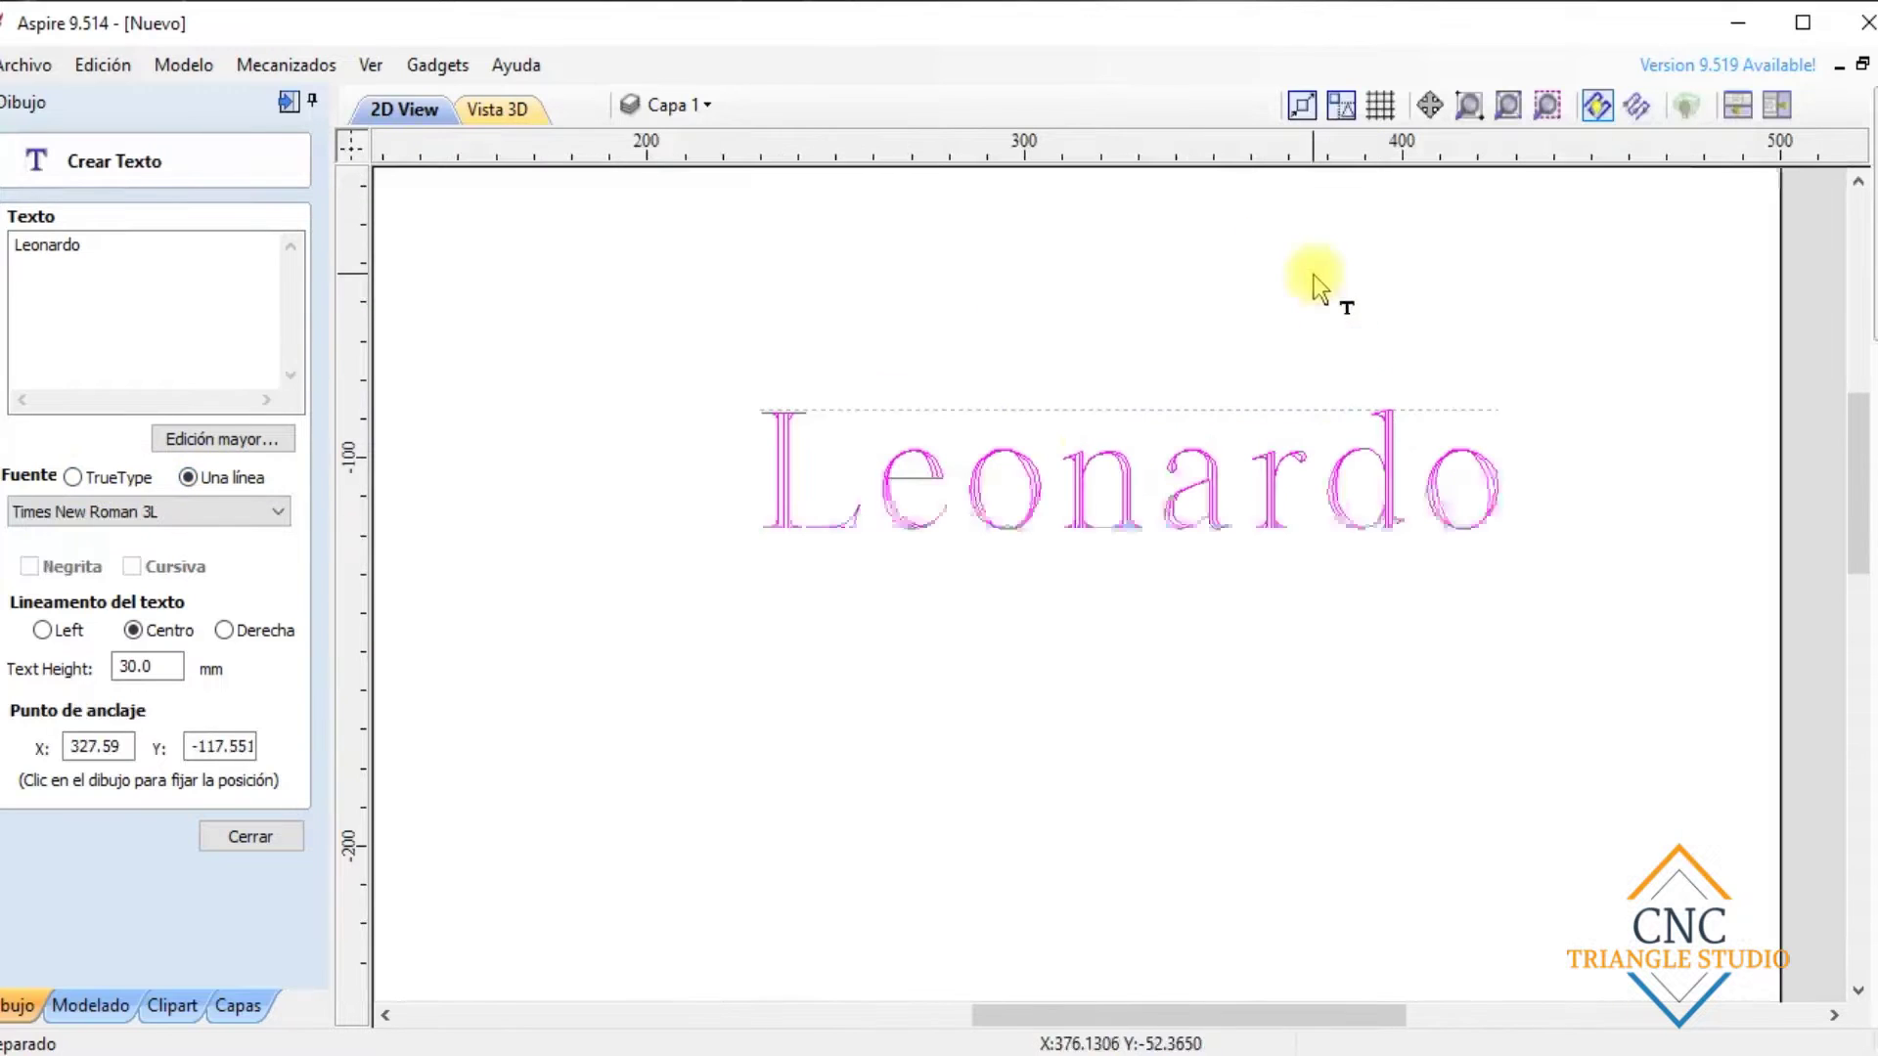
Switch the name text to the TrueType font Golden Hills DEMO
left_click(73, 478)
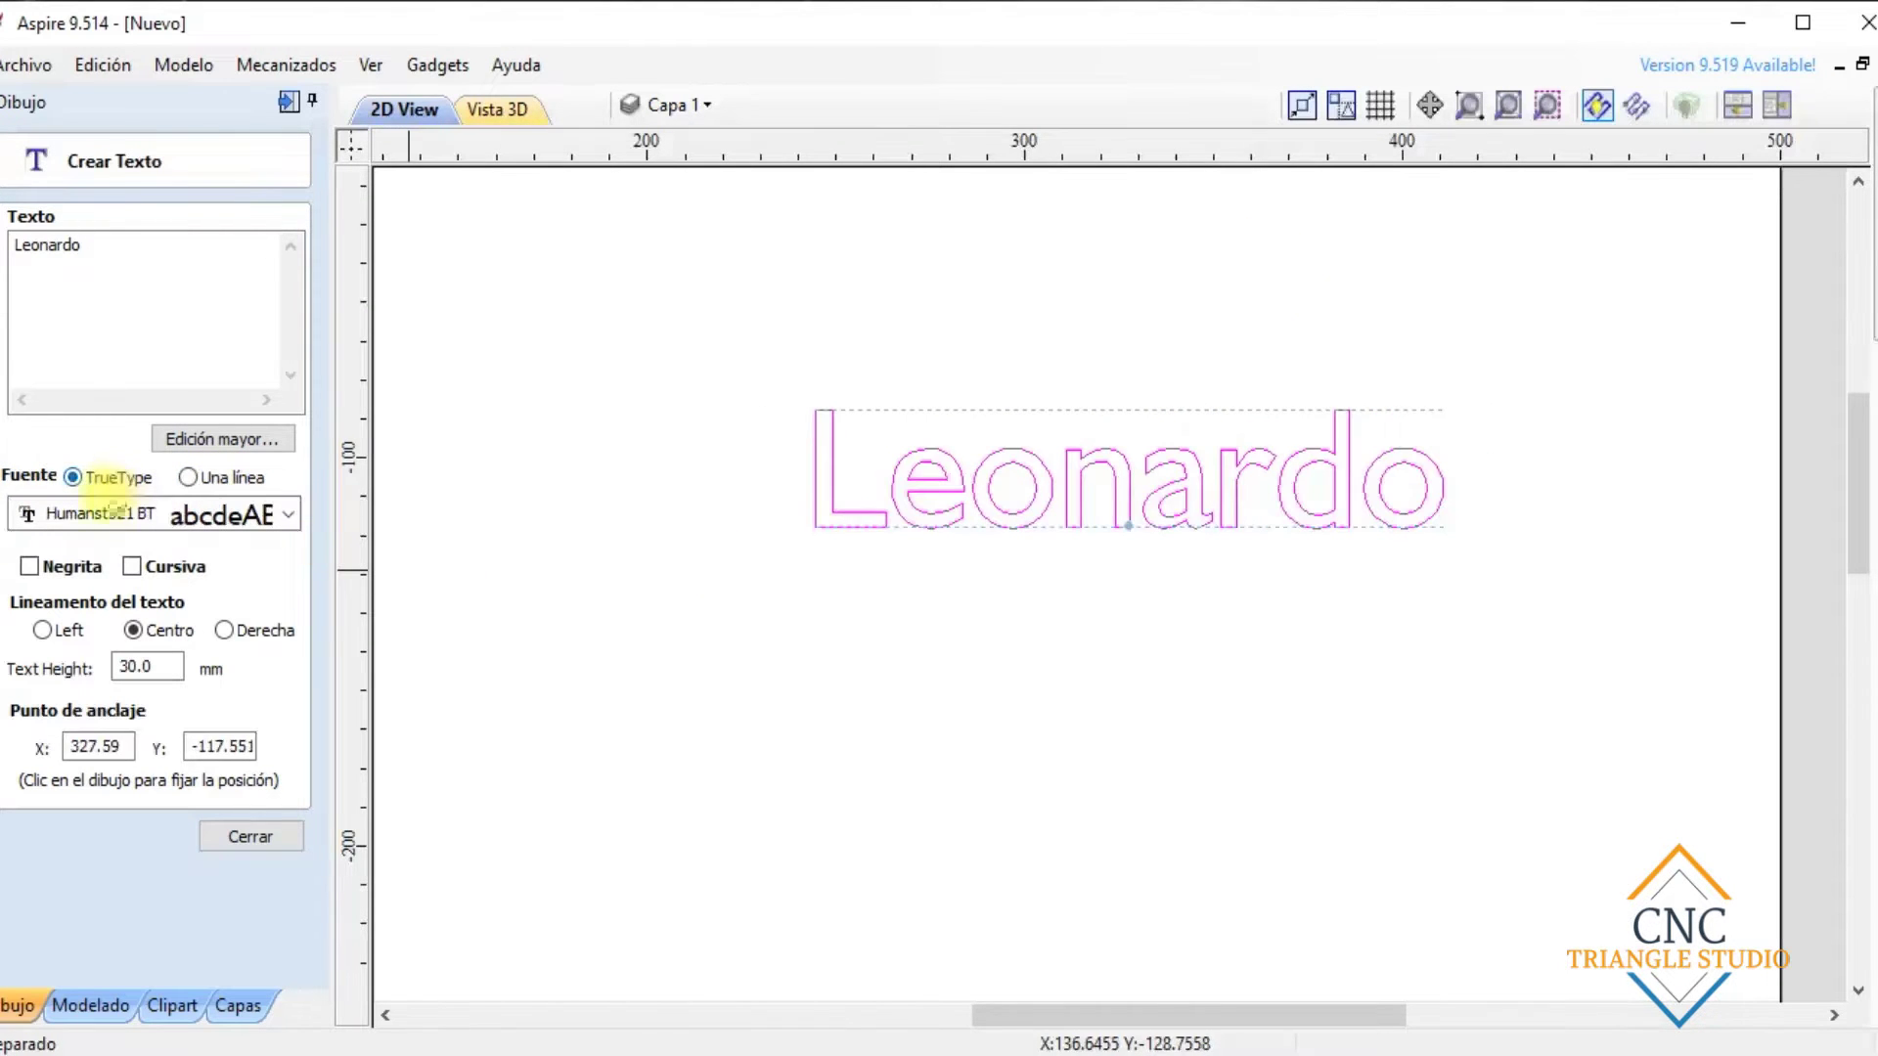
left_click(133, 529)
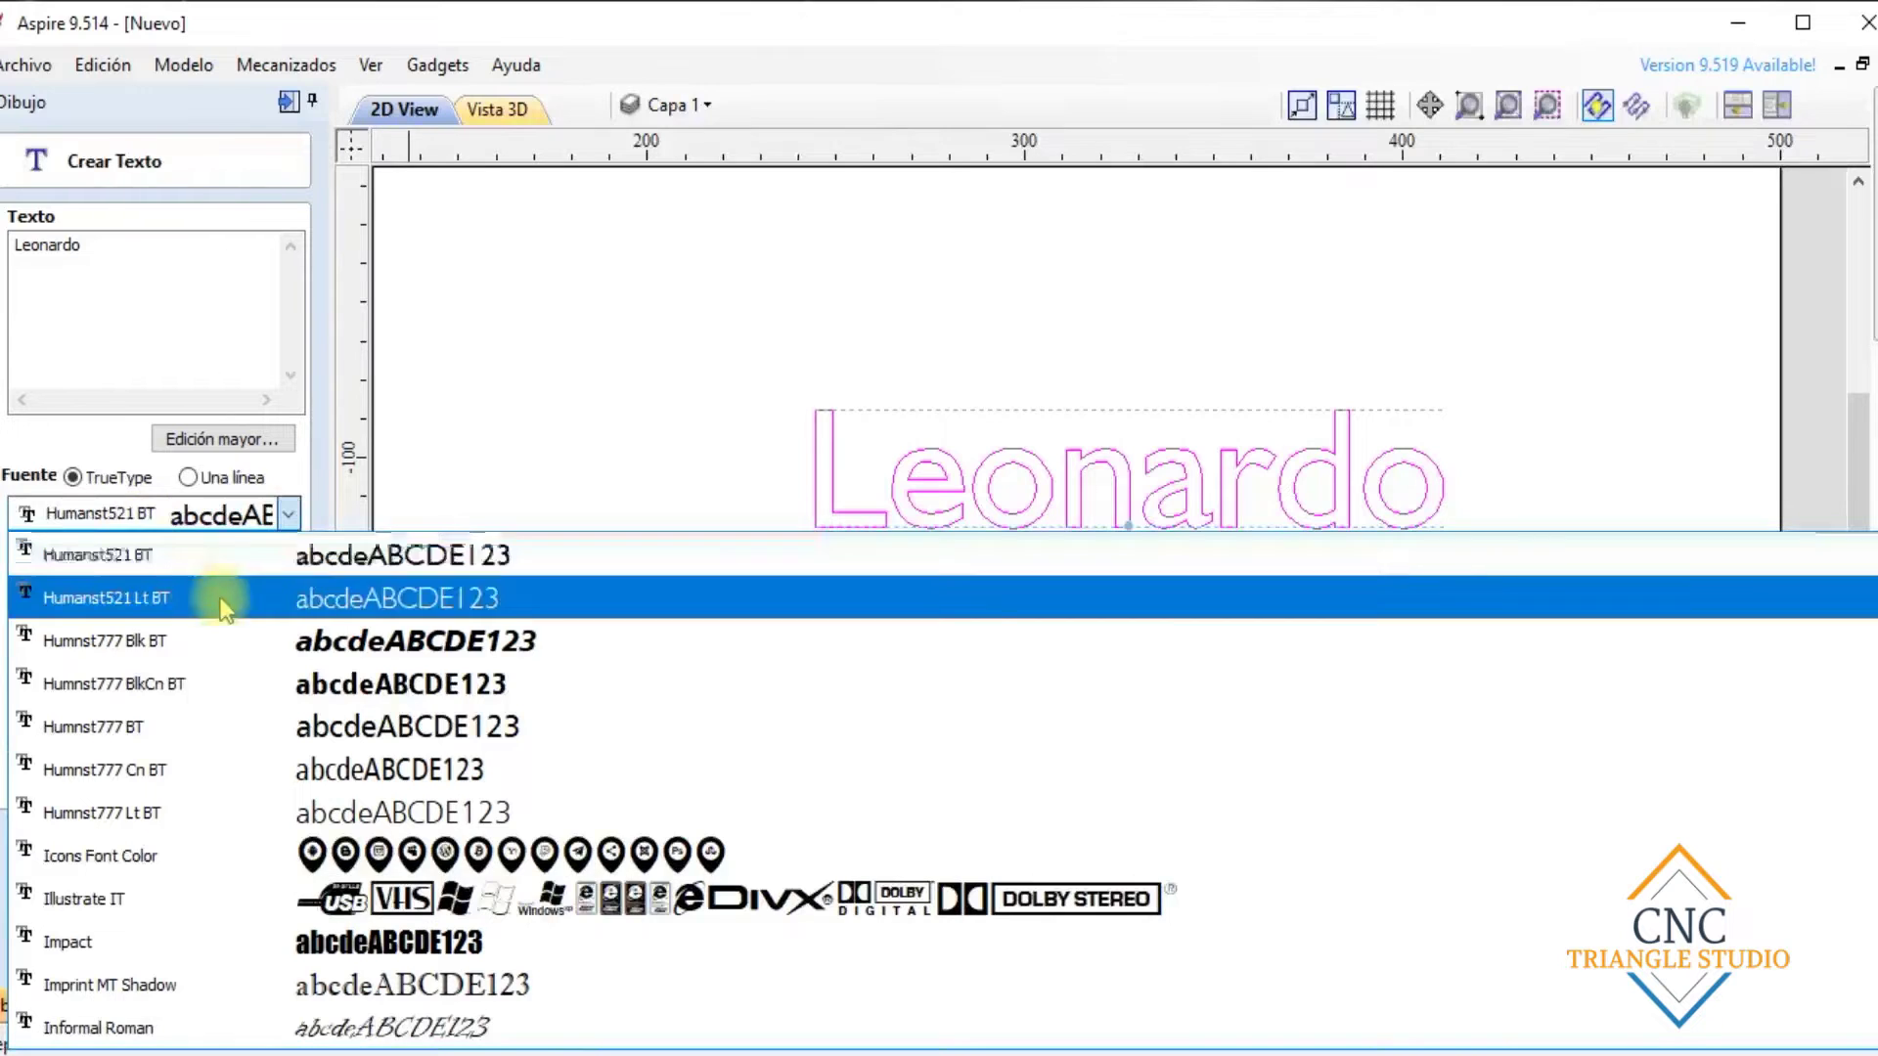
scroll(244, 665, "up", 3)
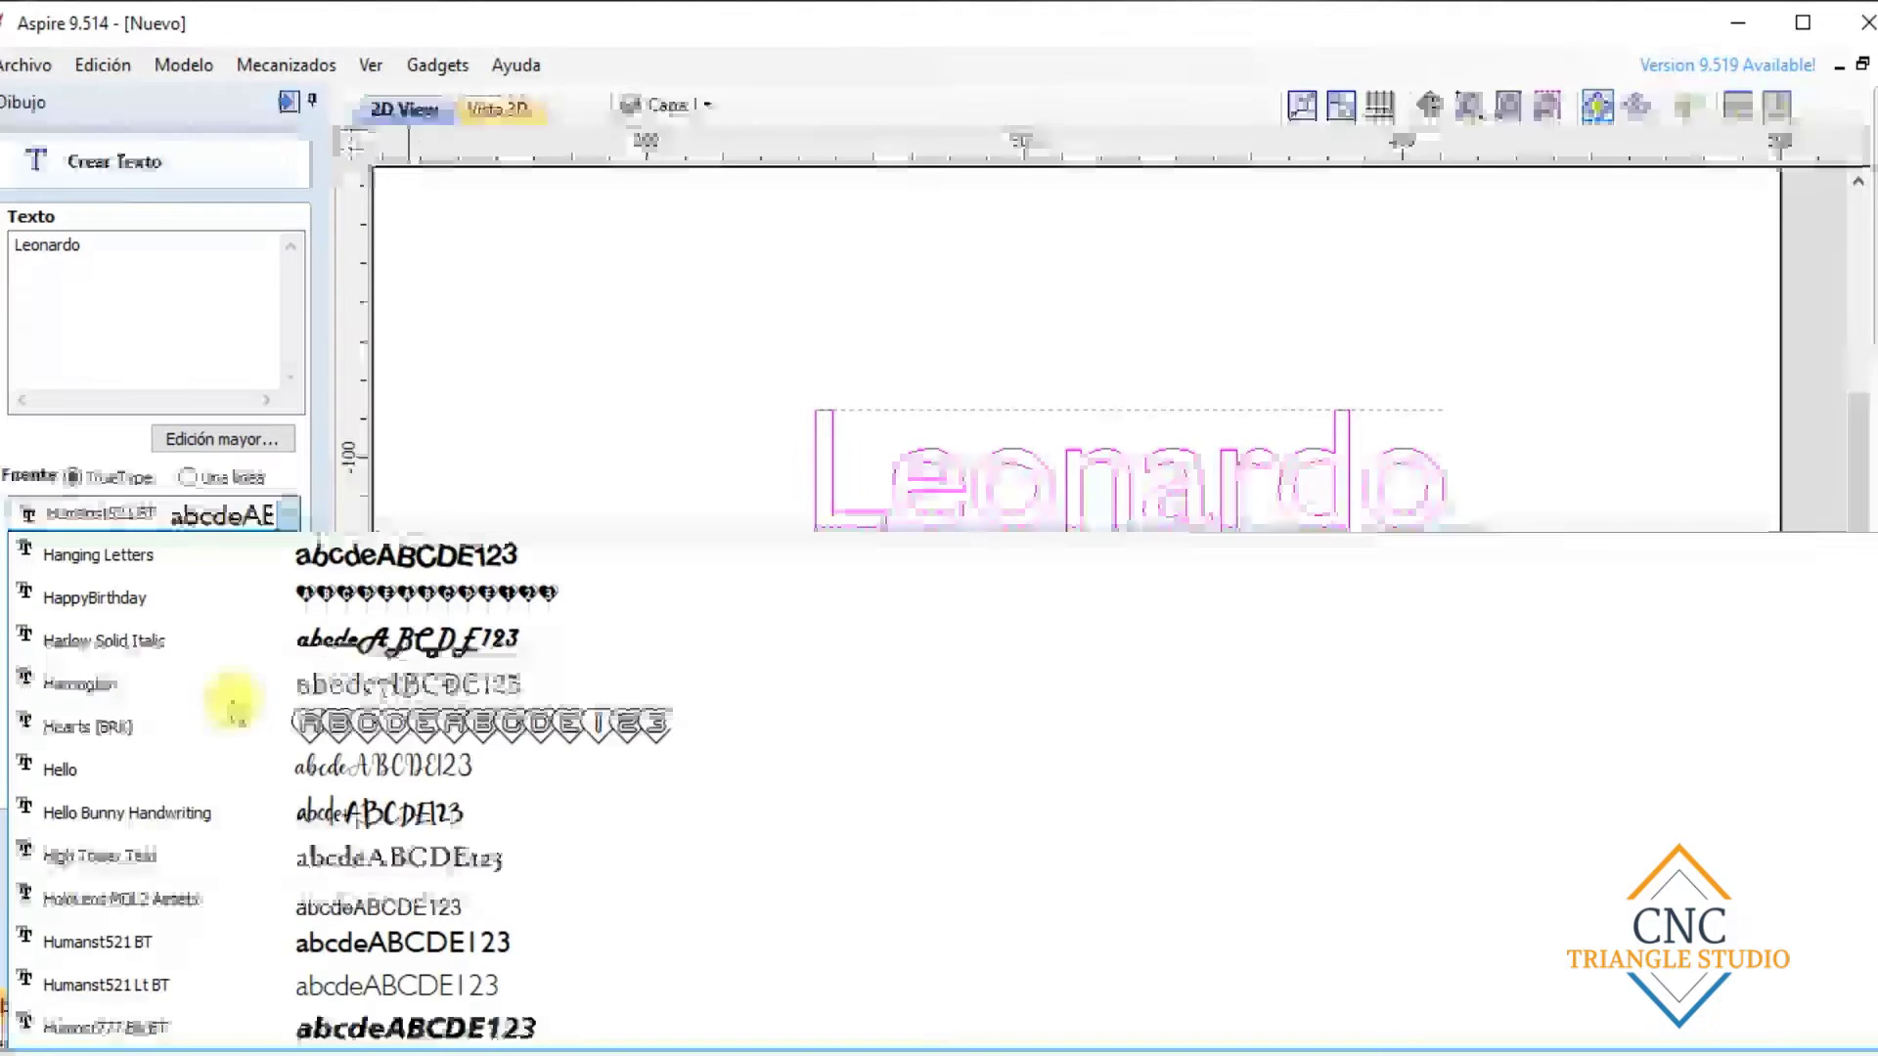
scroll(245, 782, "up", 5)
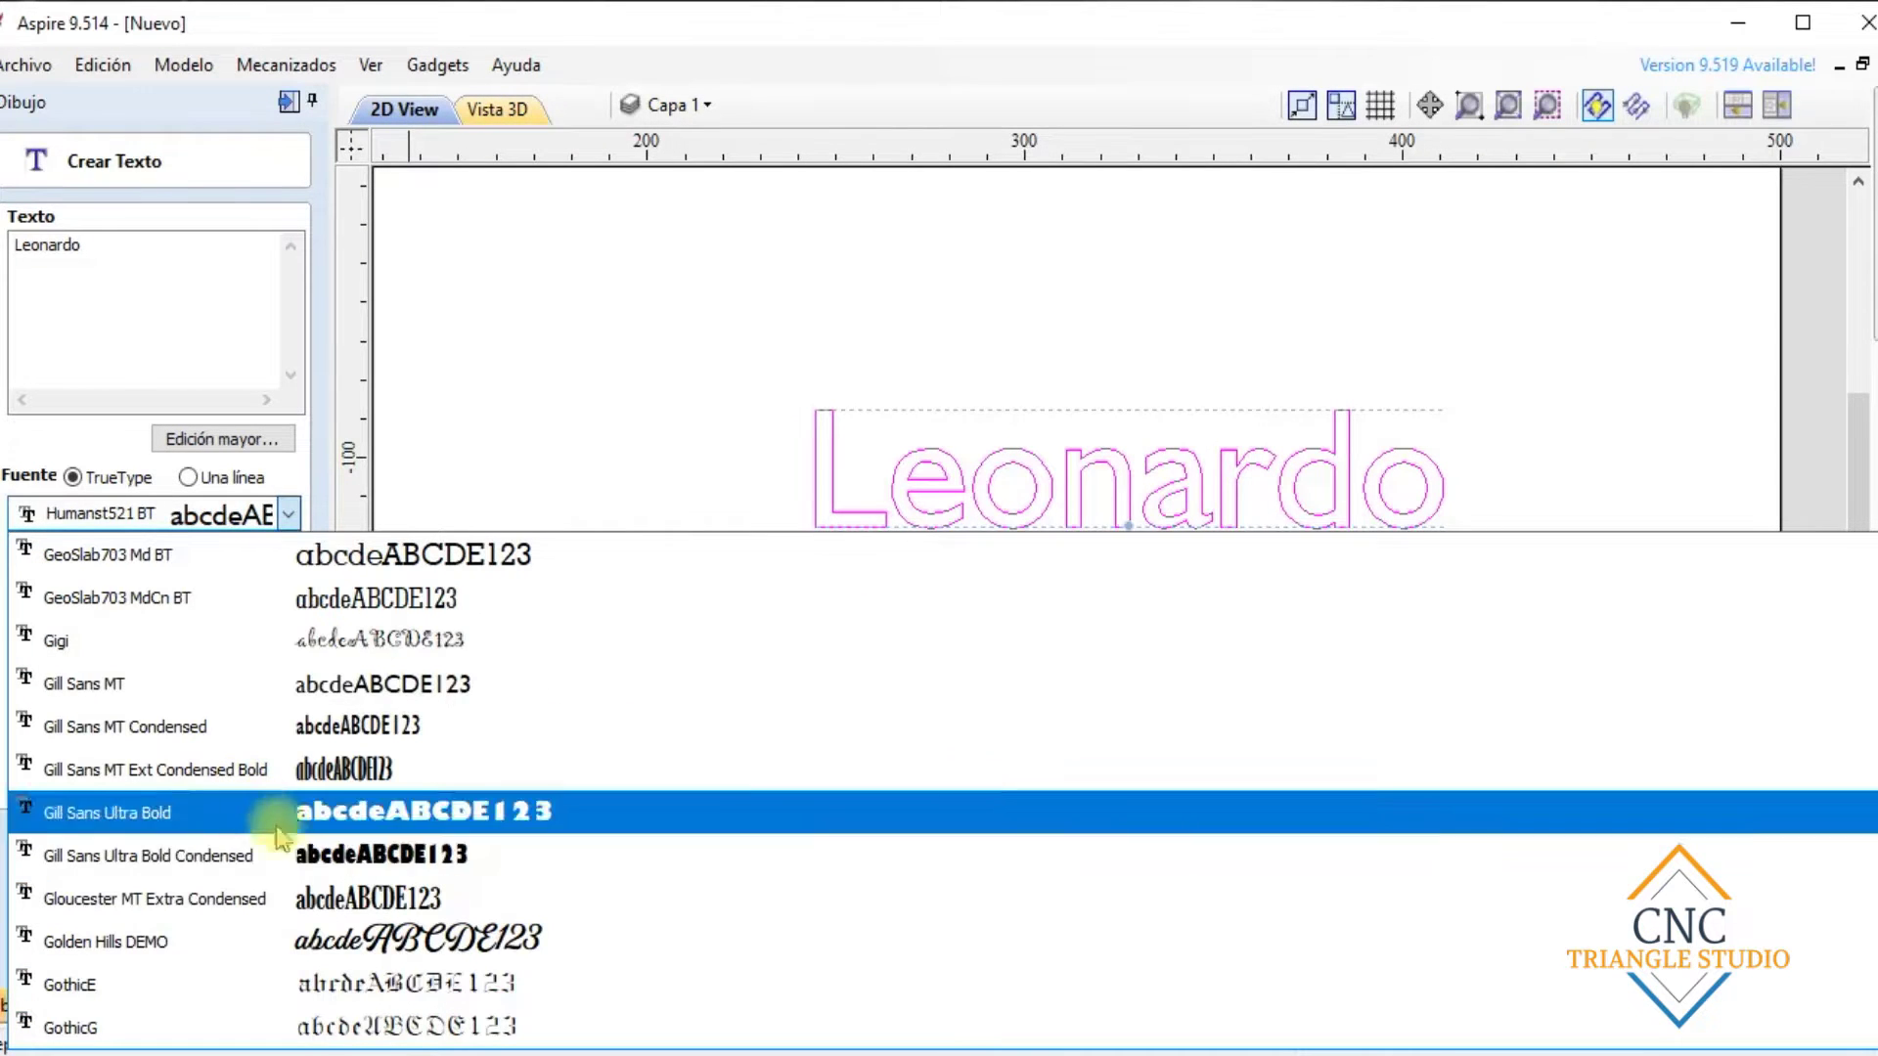
left_click(376, 942)
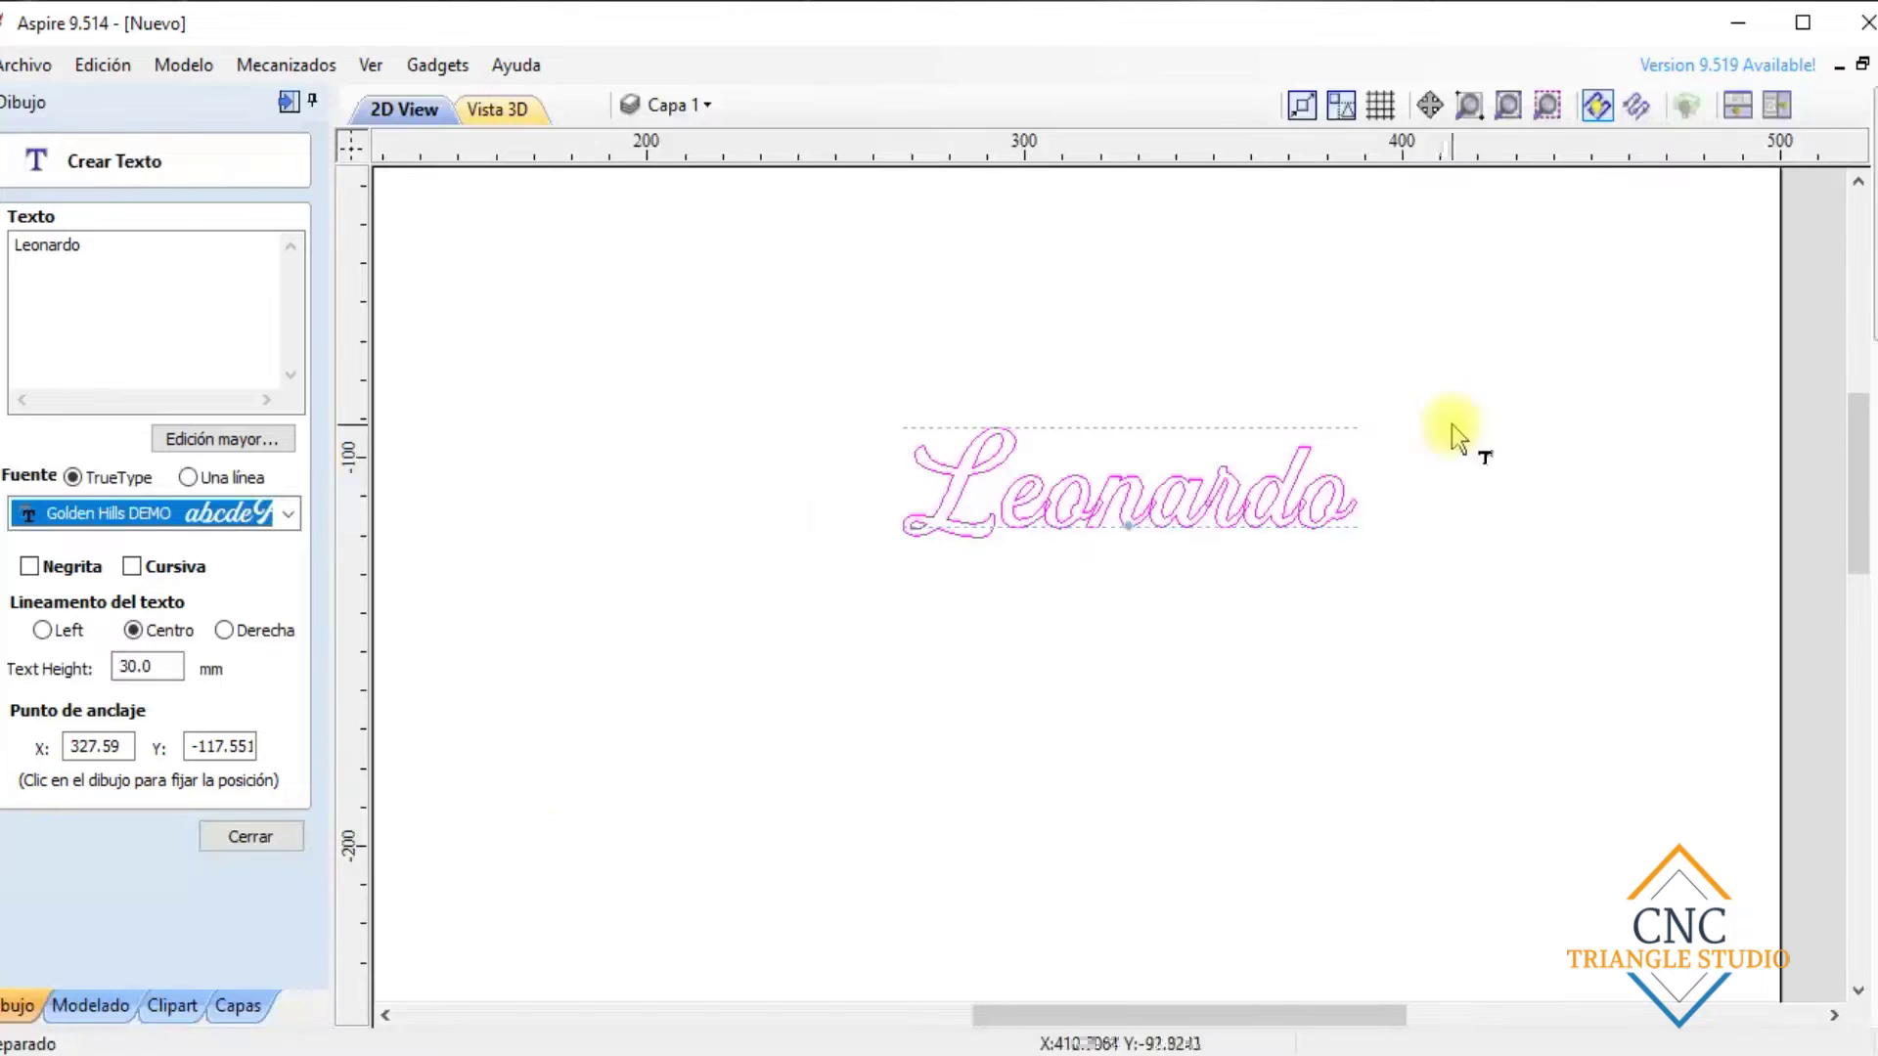
Examine the letter outlines of the script name, especially where neighbouring letters meet
scroll(1003, 558, "up", 2)
scroll(544, 599, "down", 2)
scroll(449, 624, "up", 2)
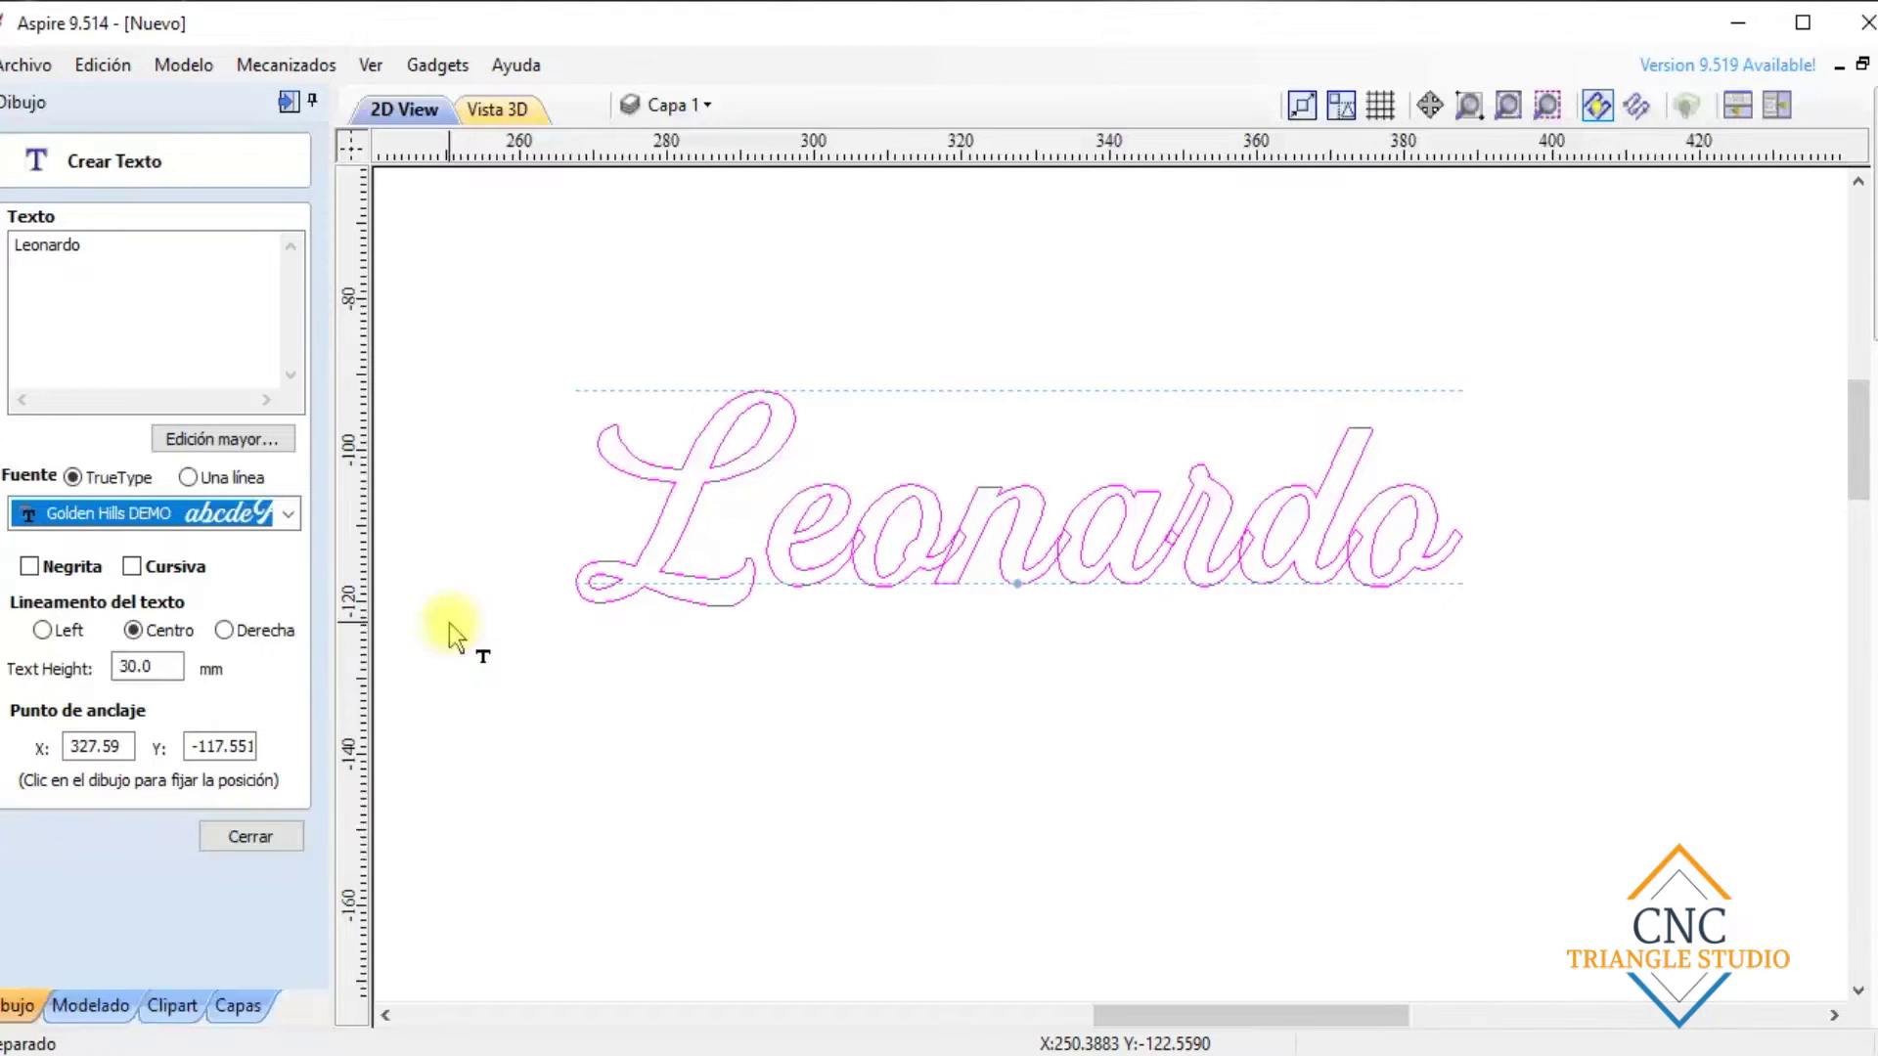
scroll(977, 540, "up", 2)
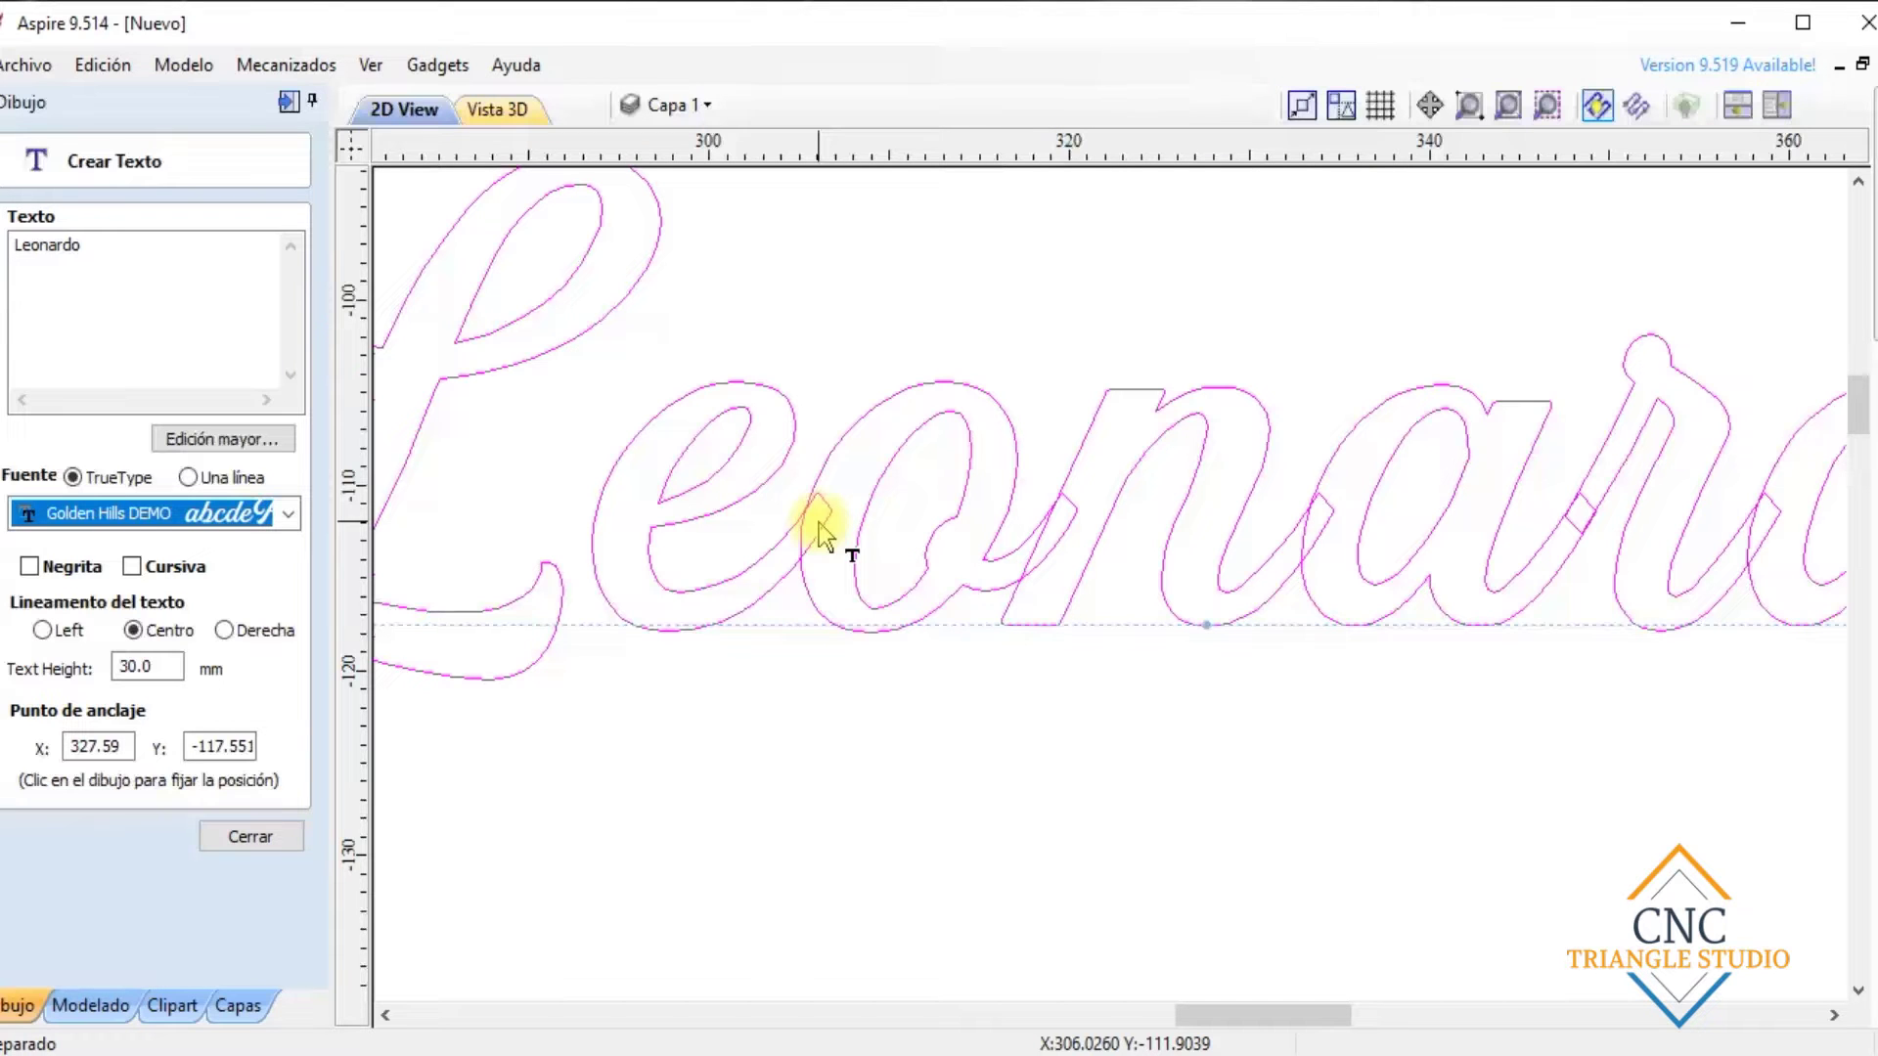
scroll(819, 522, "down", 5)
scroll(650, 653, "up", 2)
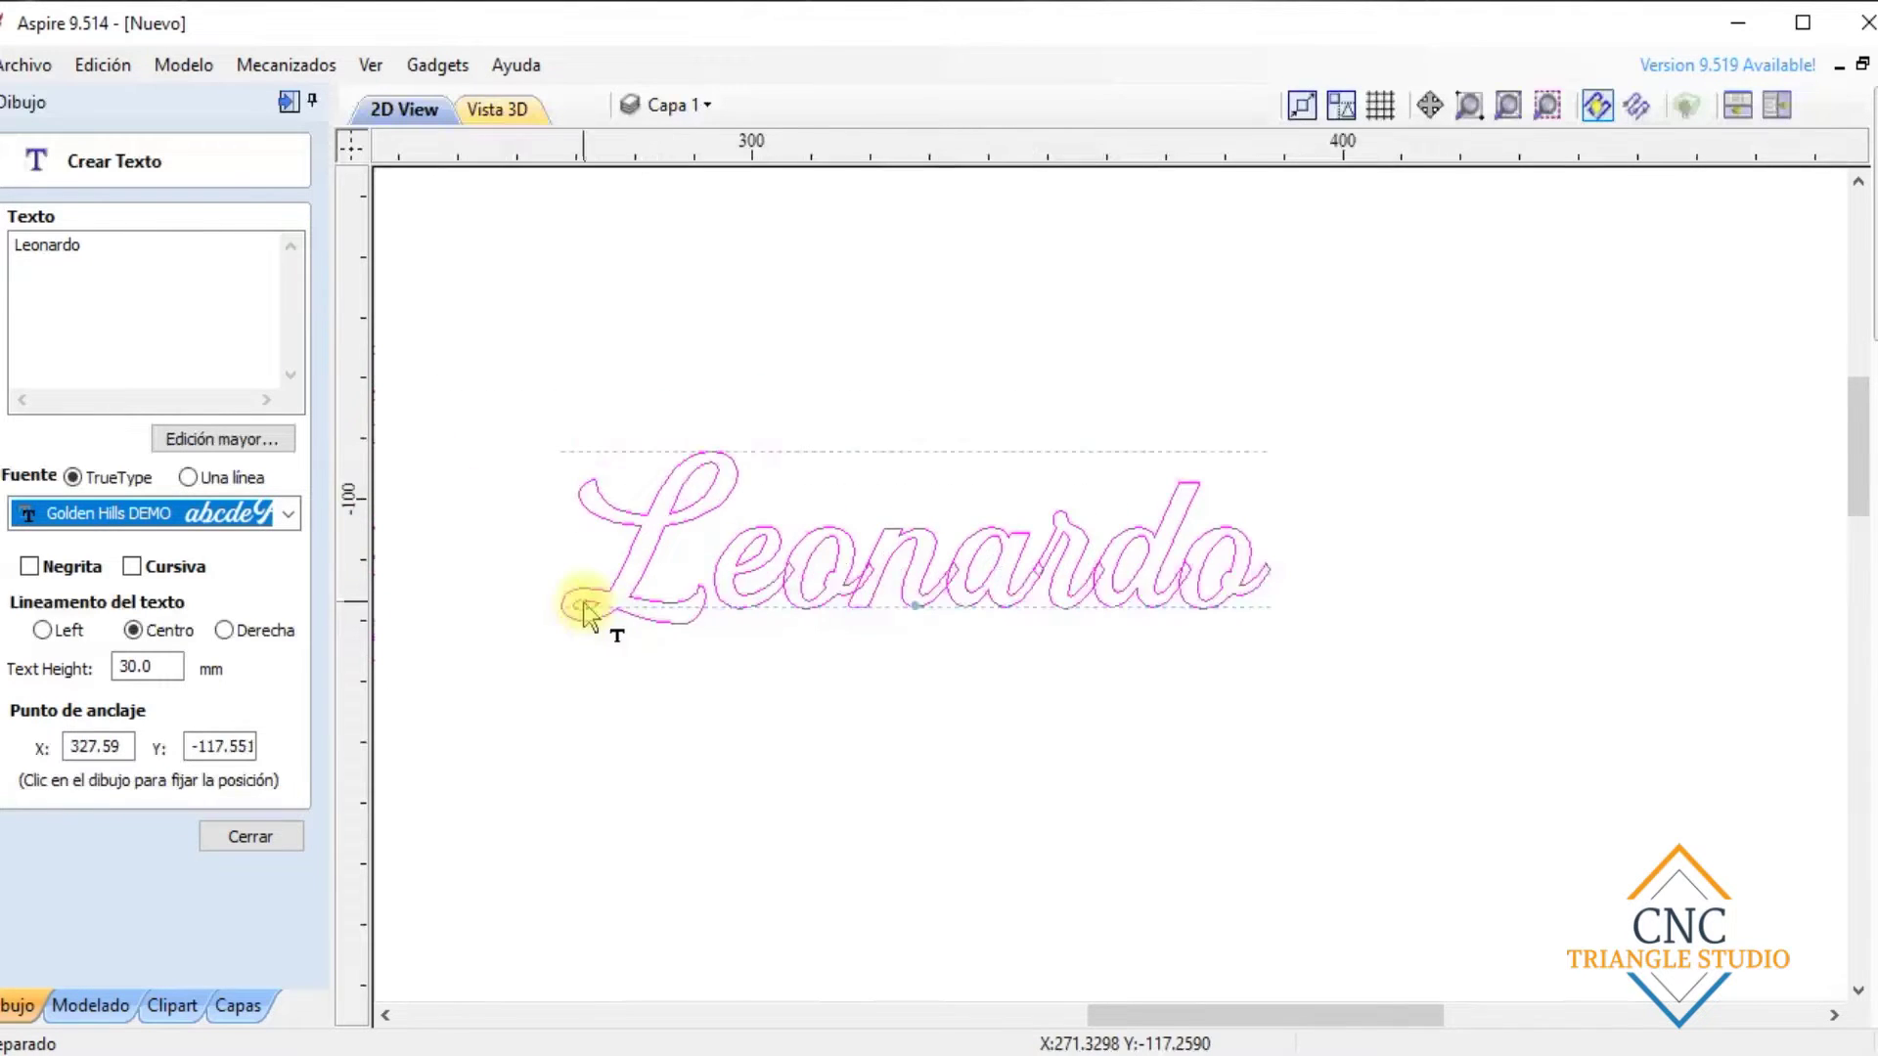
scroll(584, 612, "up", 2)
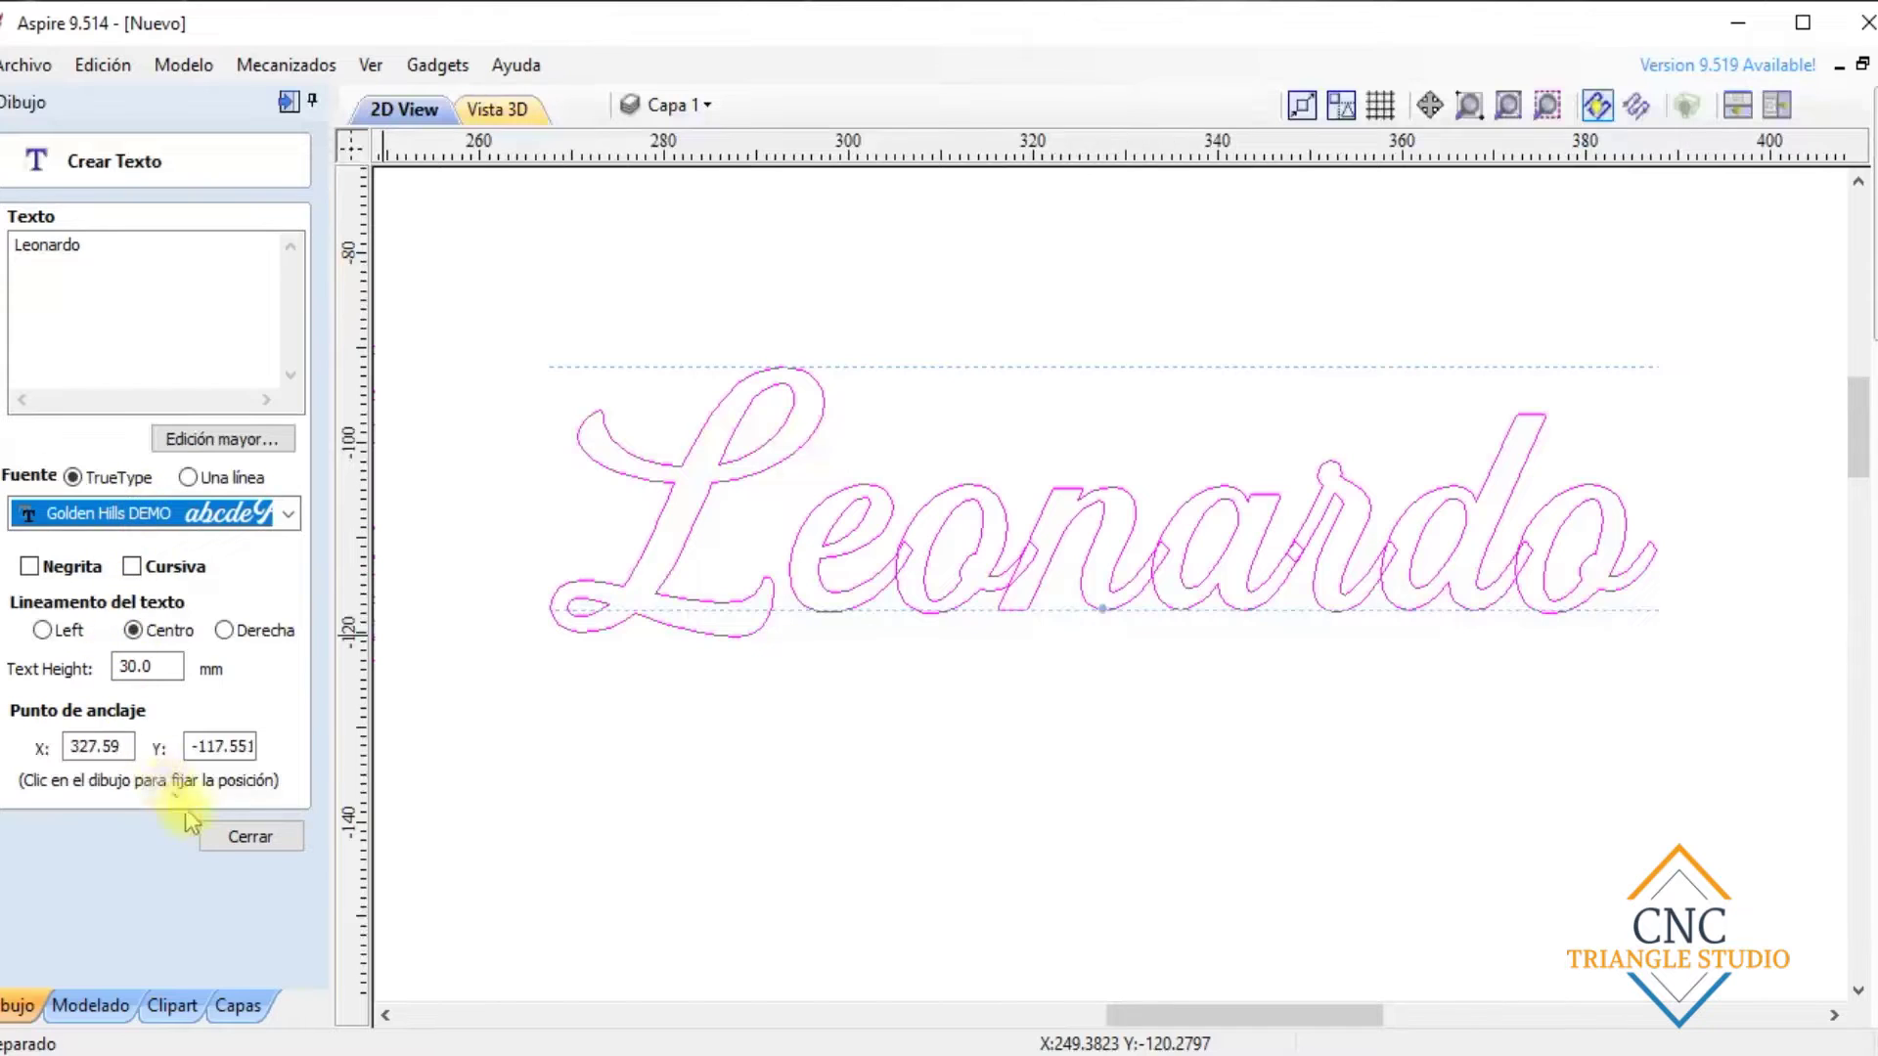
Finish the name text and add a separate text "L" below it in Franklin Gothic Demi Cond
left_click(235, 840)
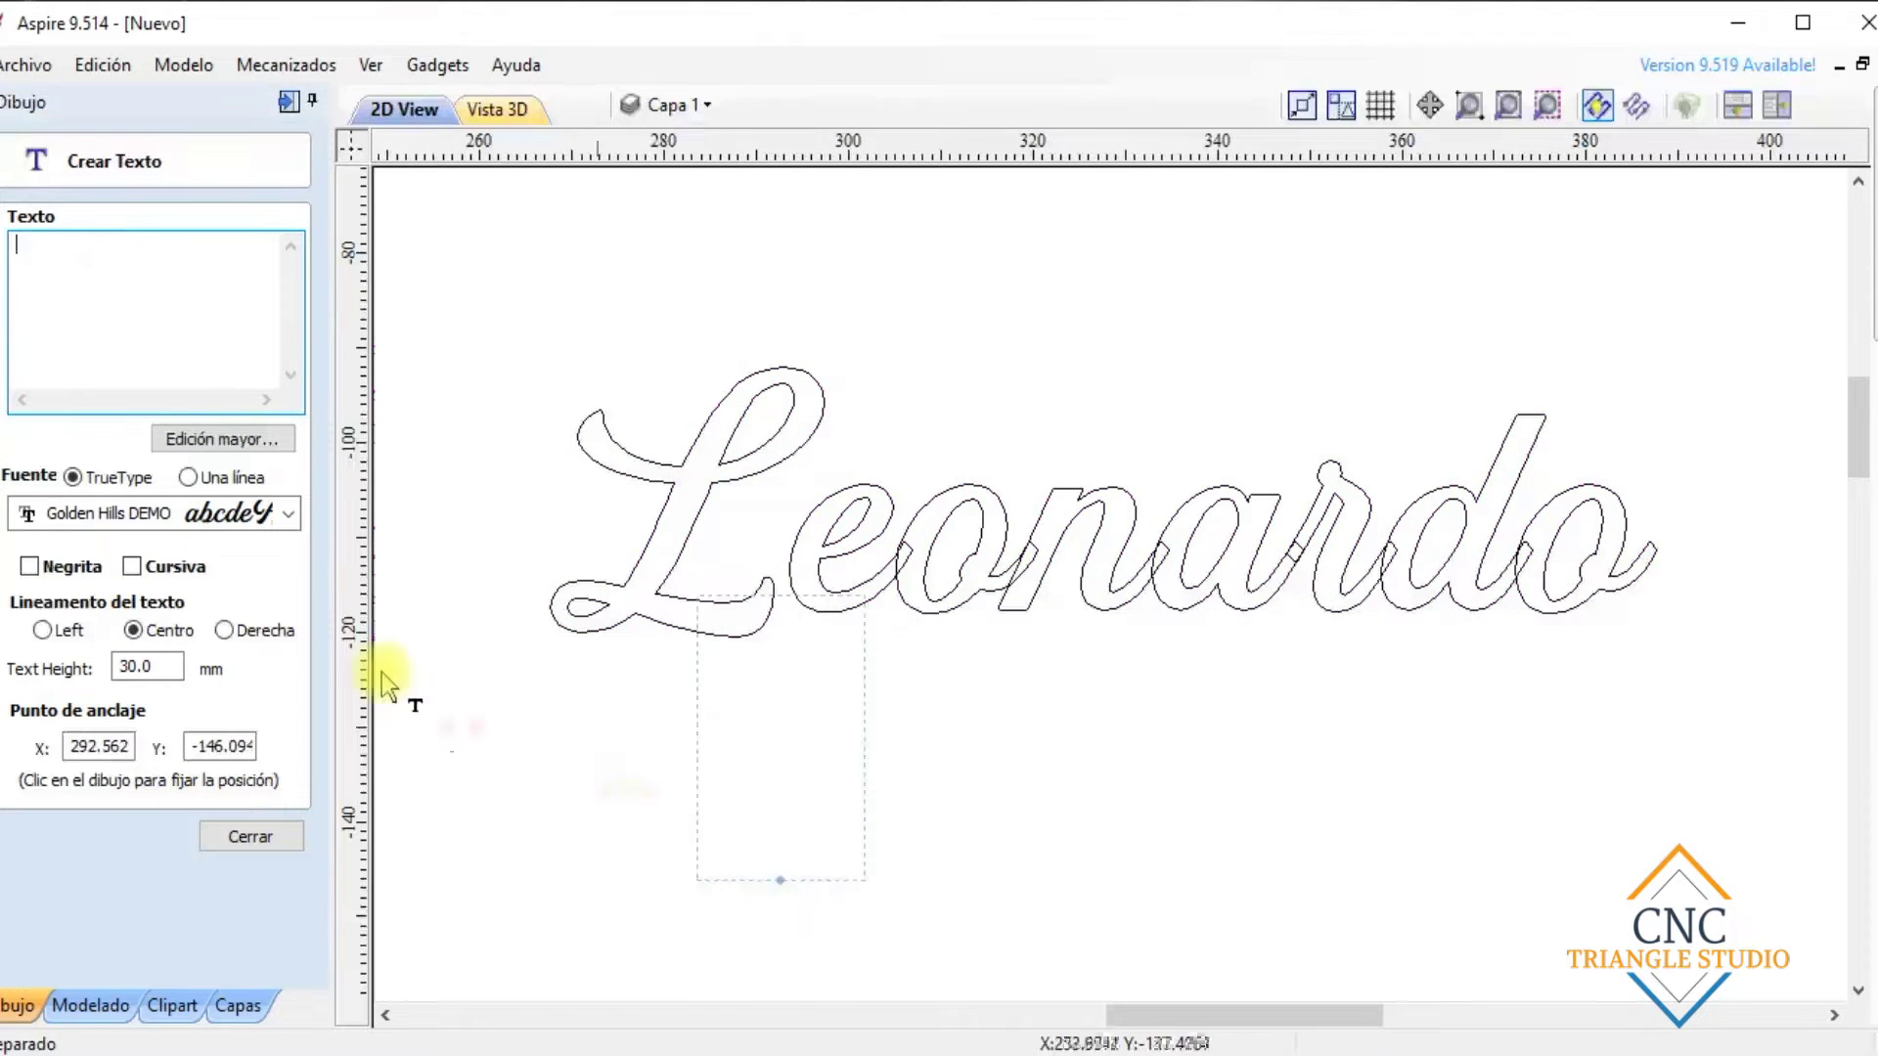
type("L")
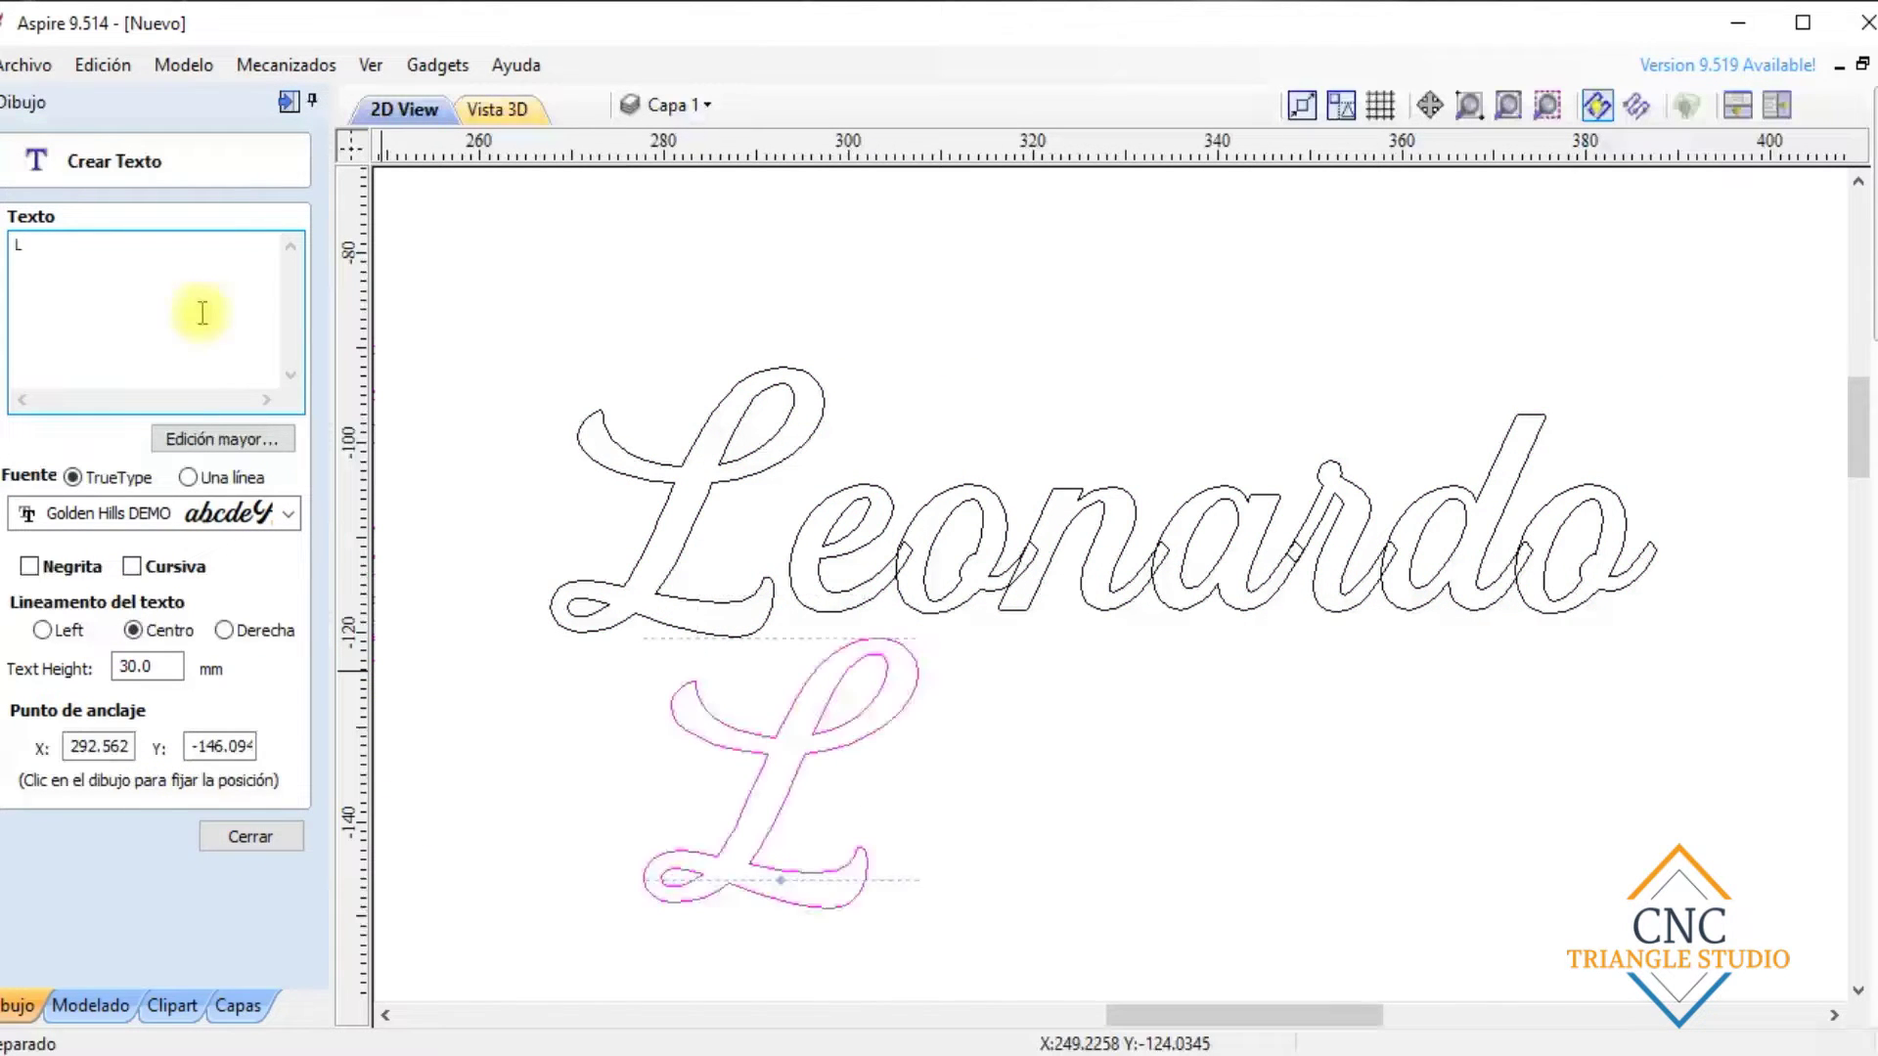
left_click(275, 513)
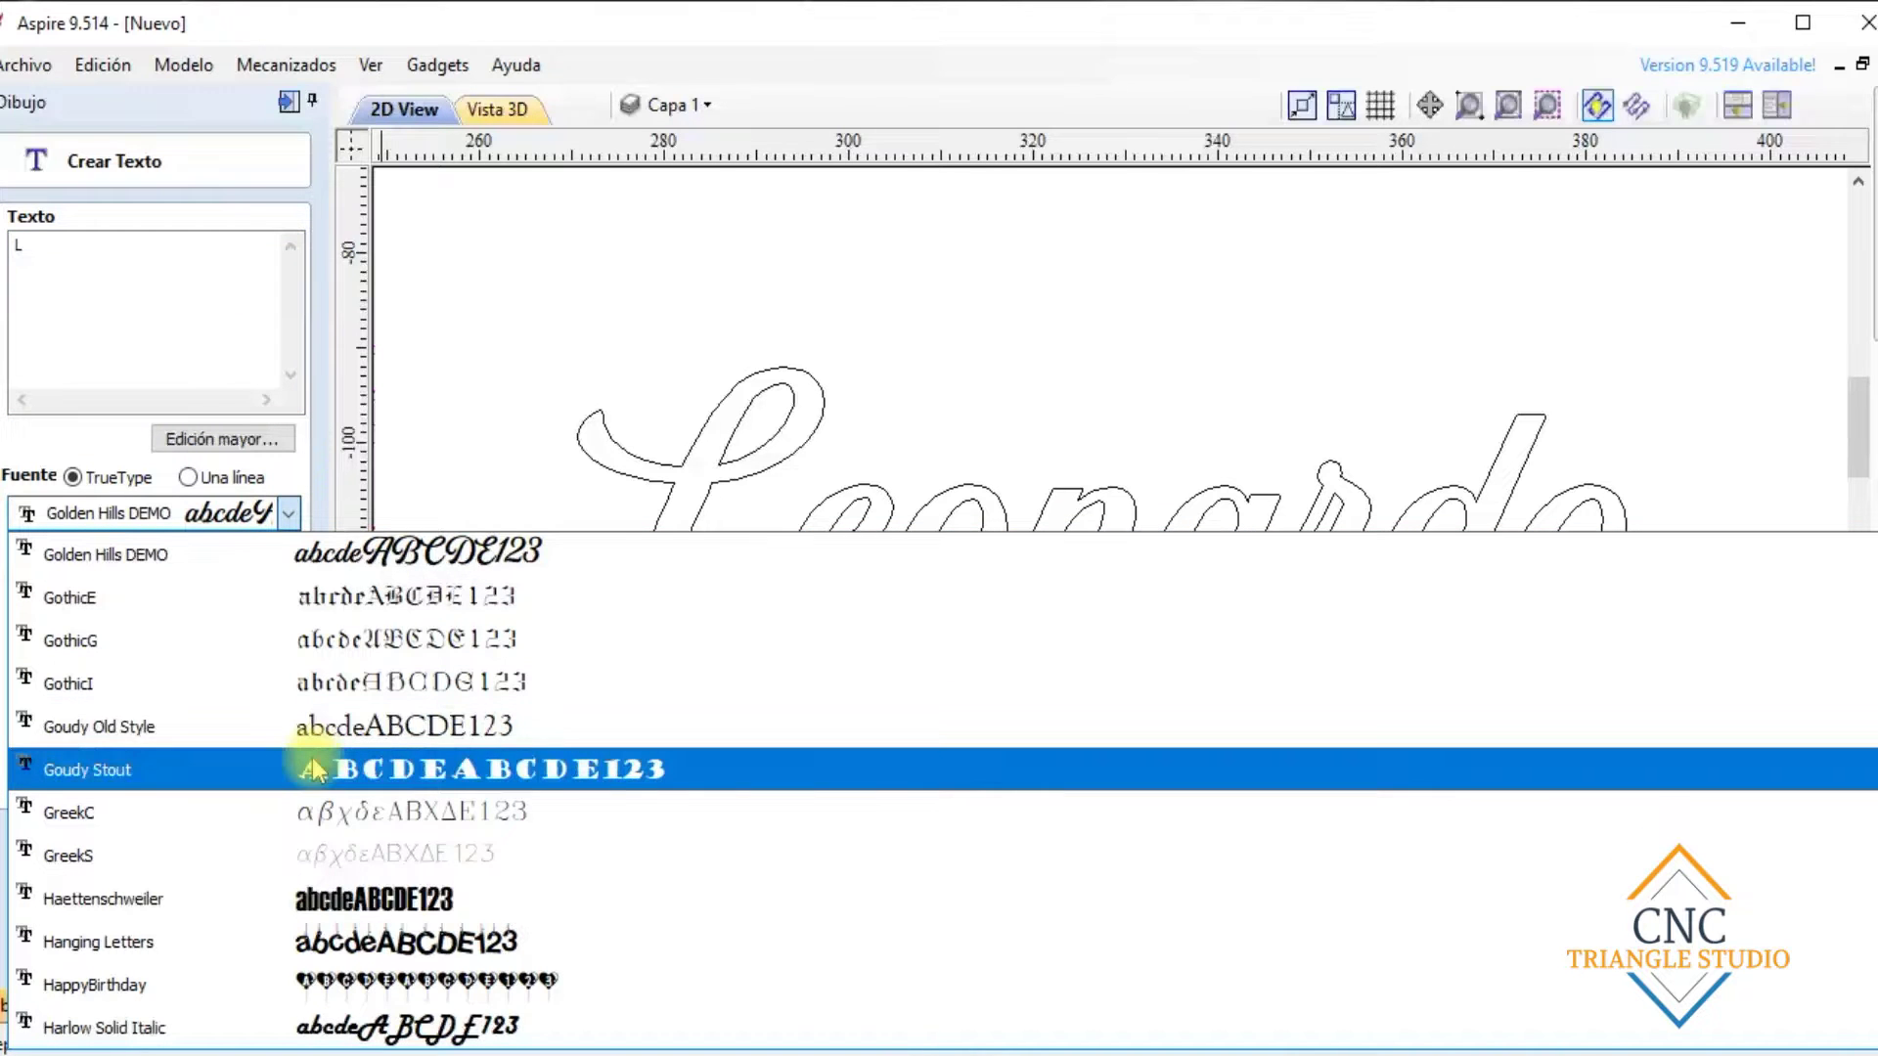
scroll(291, 776, "up", 10)
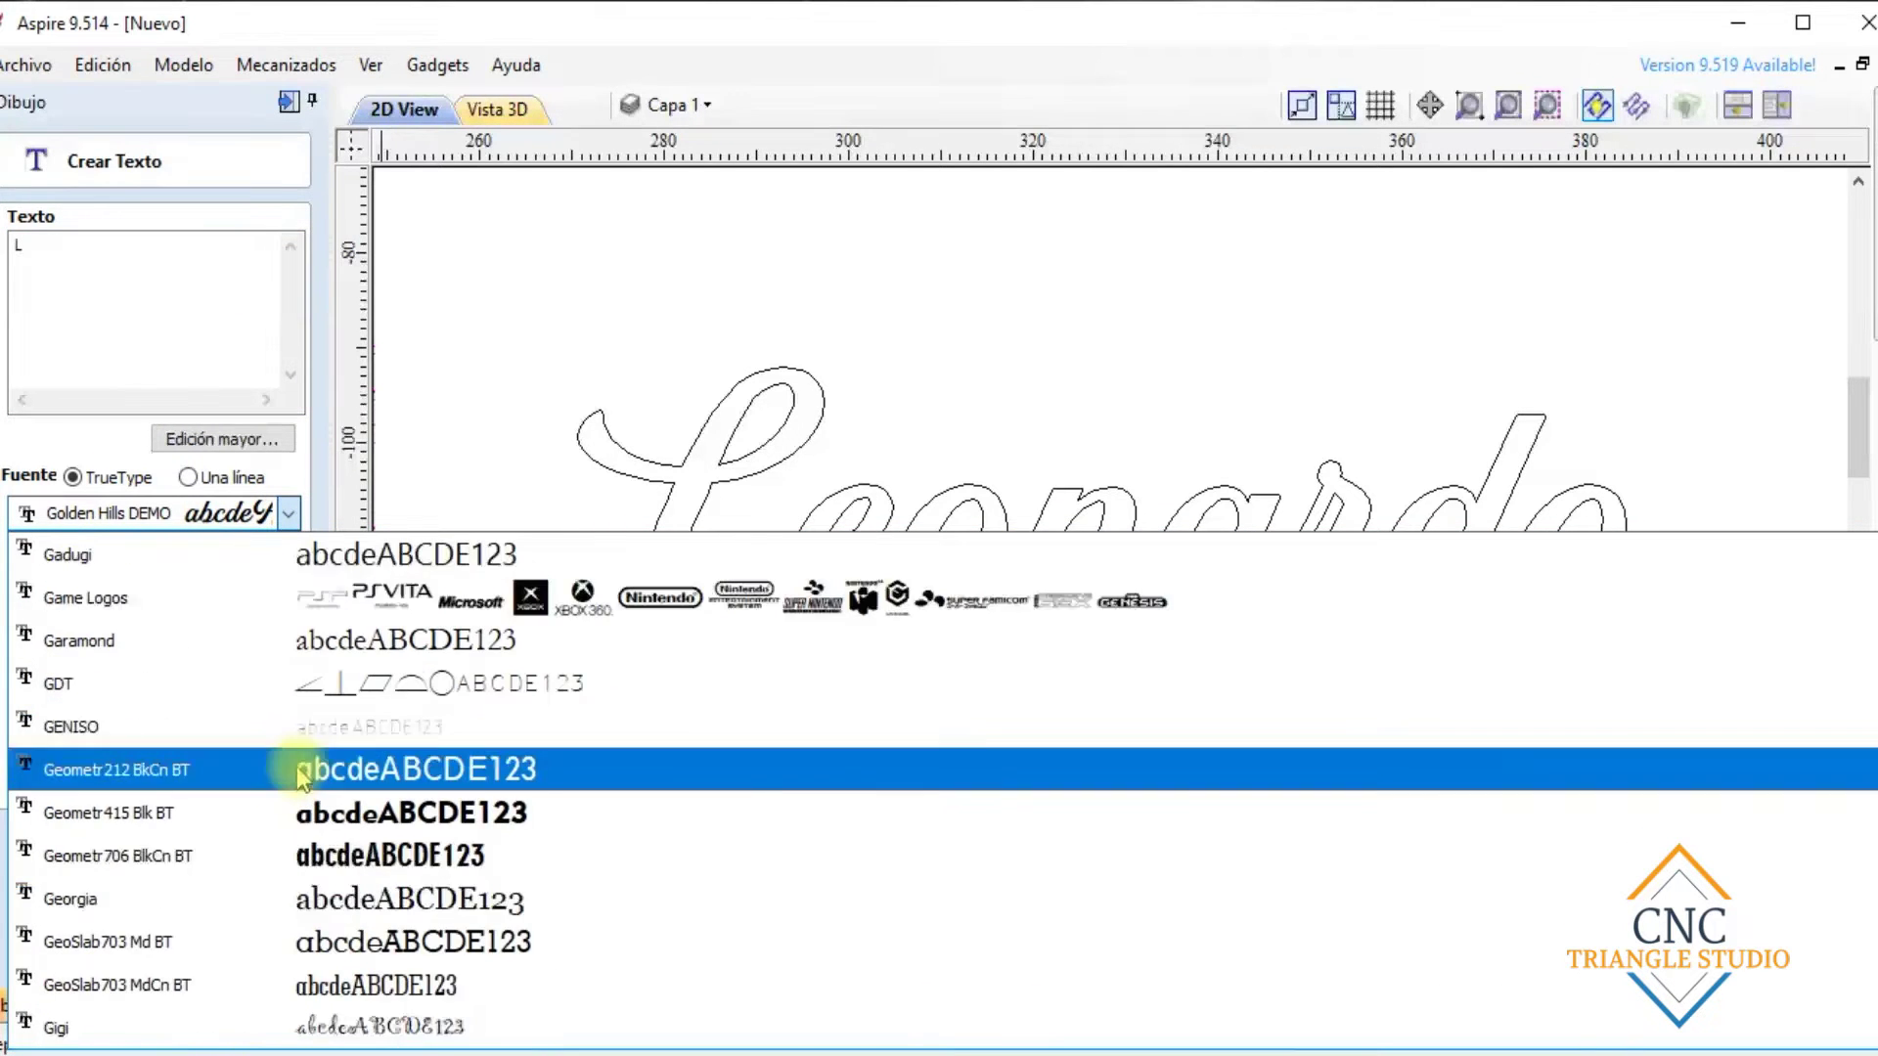
left_click(396, 909)
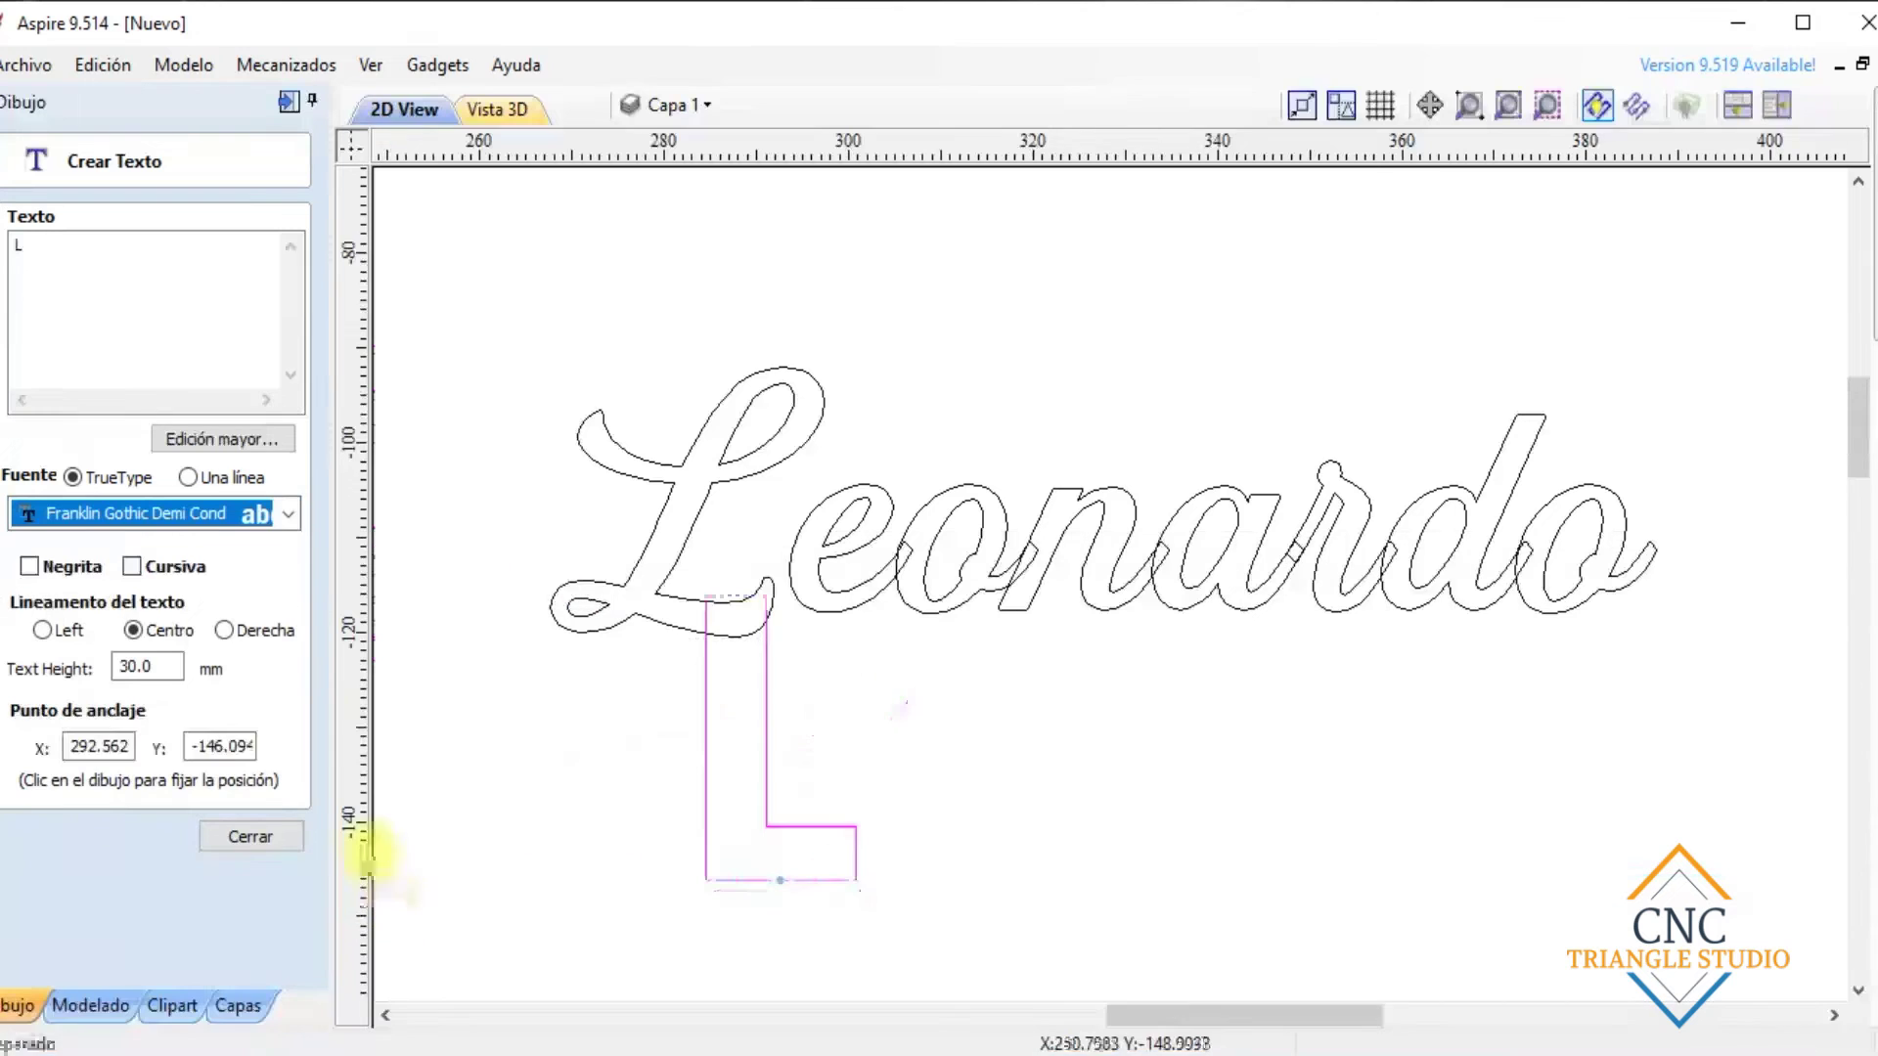
Try several other TrueType fonts on the letter L and set it to Garamond
left_click(272, 514)
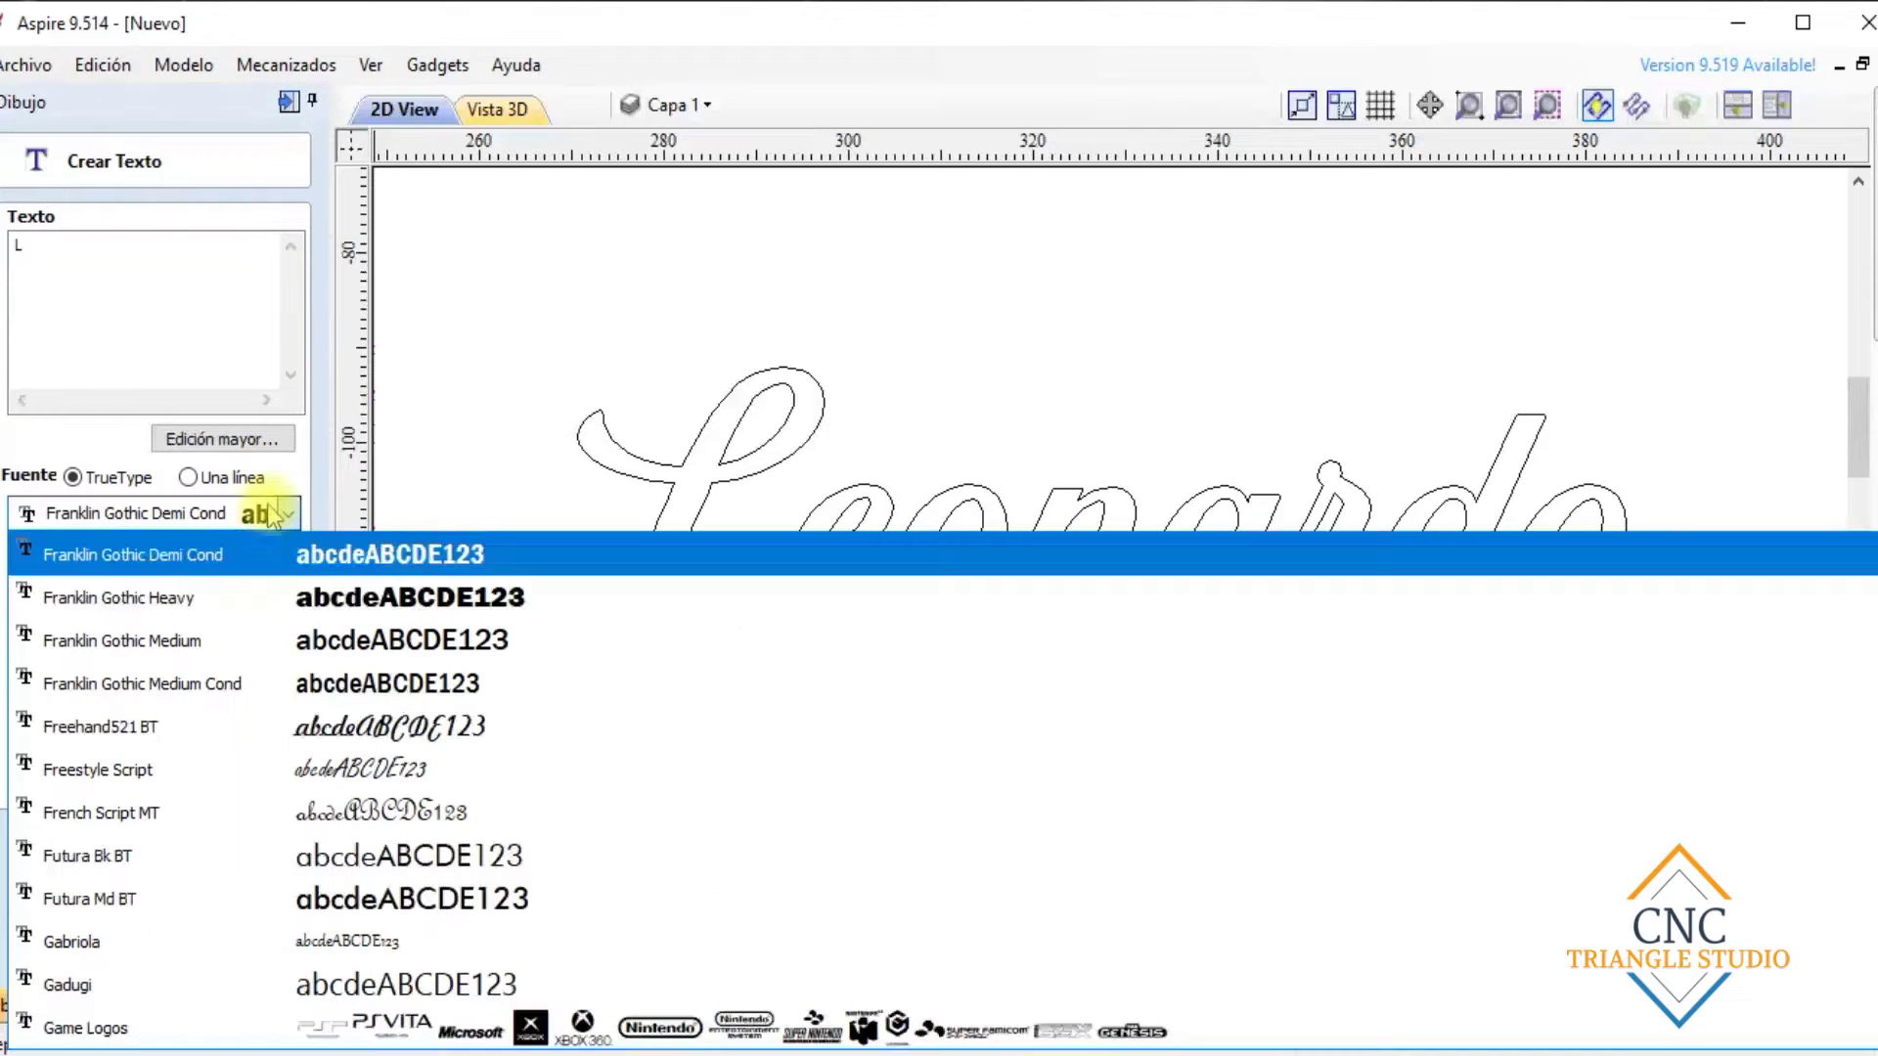
left_click(283, 596)
scroll(282, 548, "down", 3)
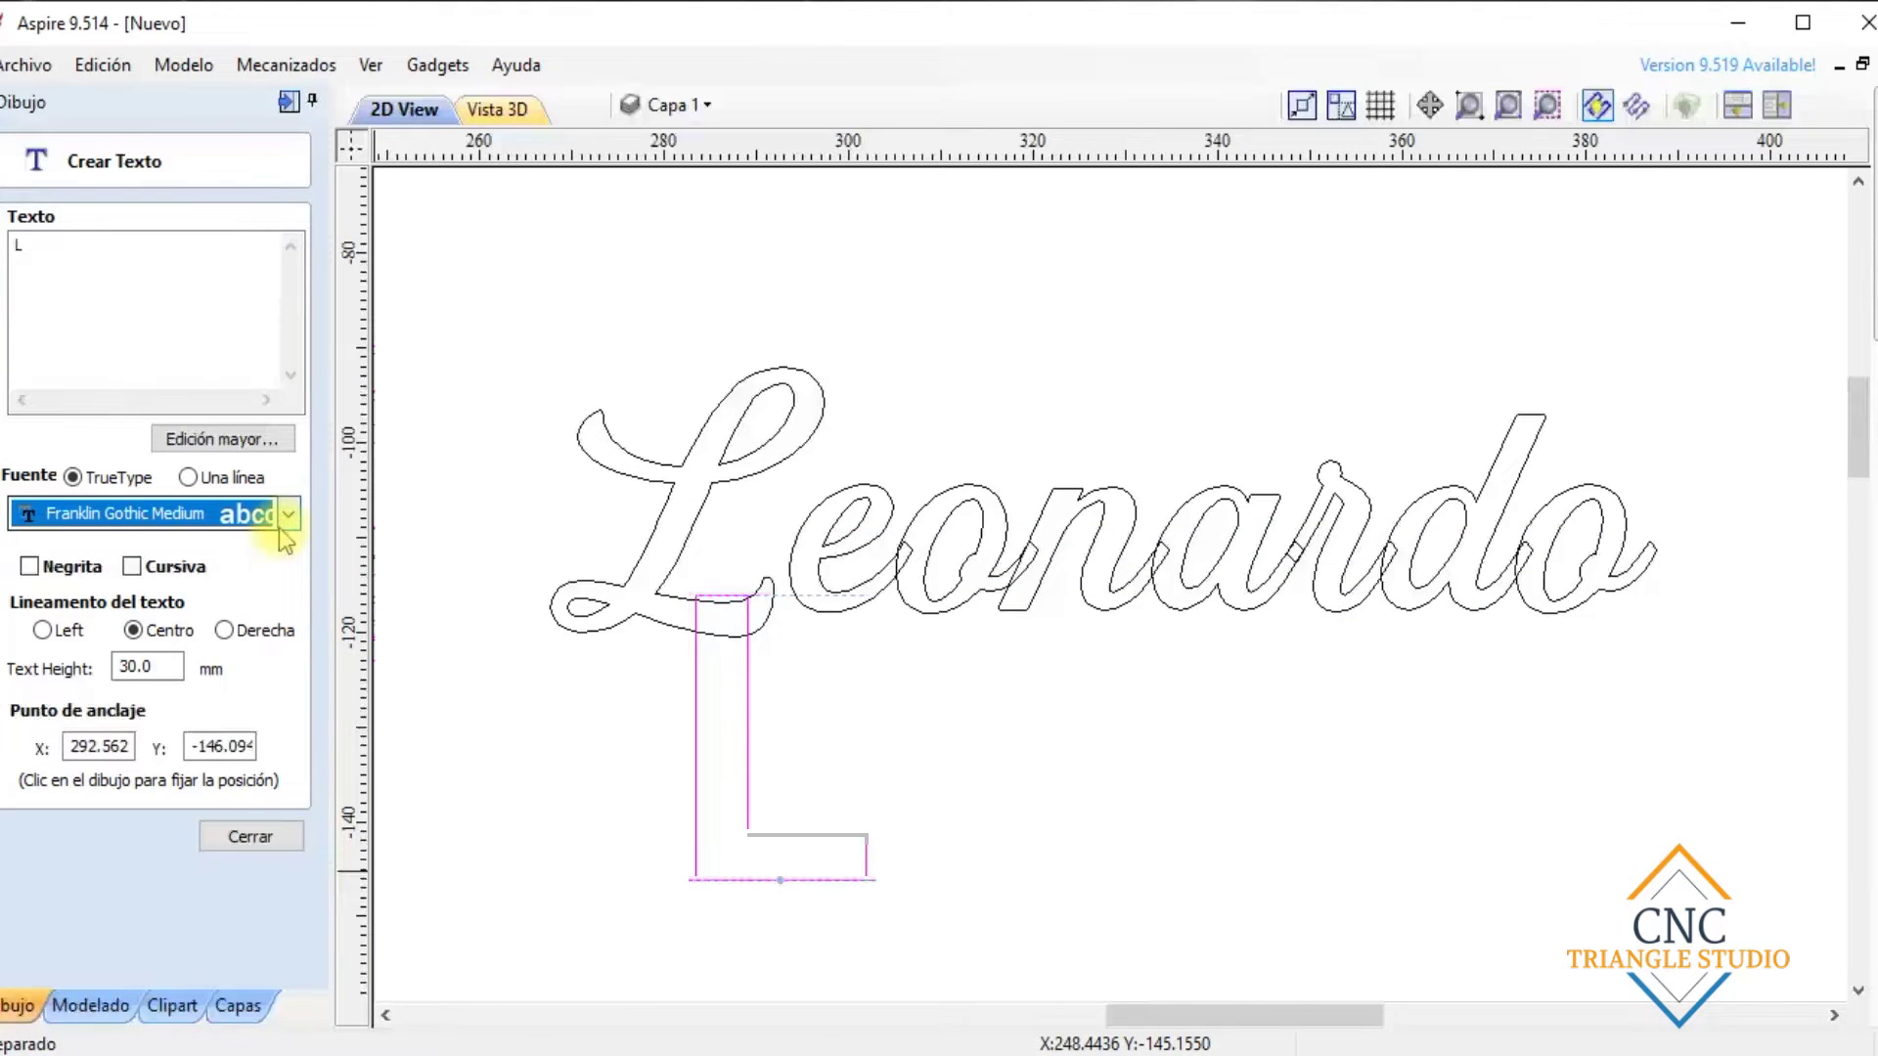
scroll(285, 541, "down", 3)
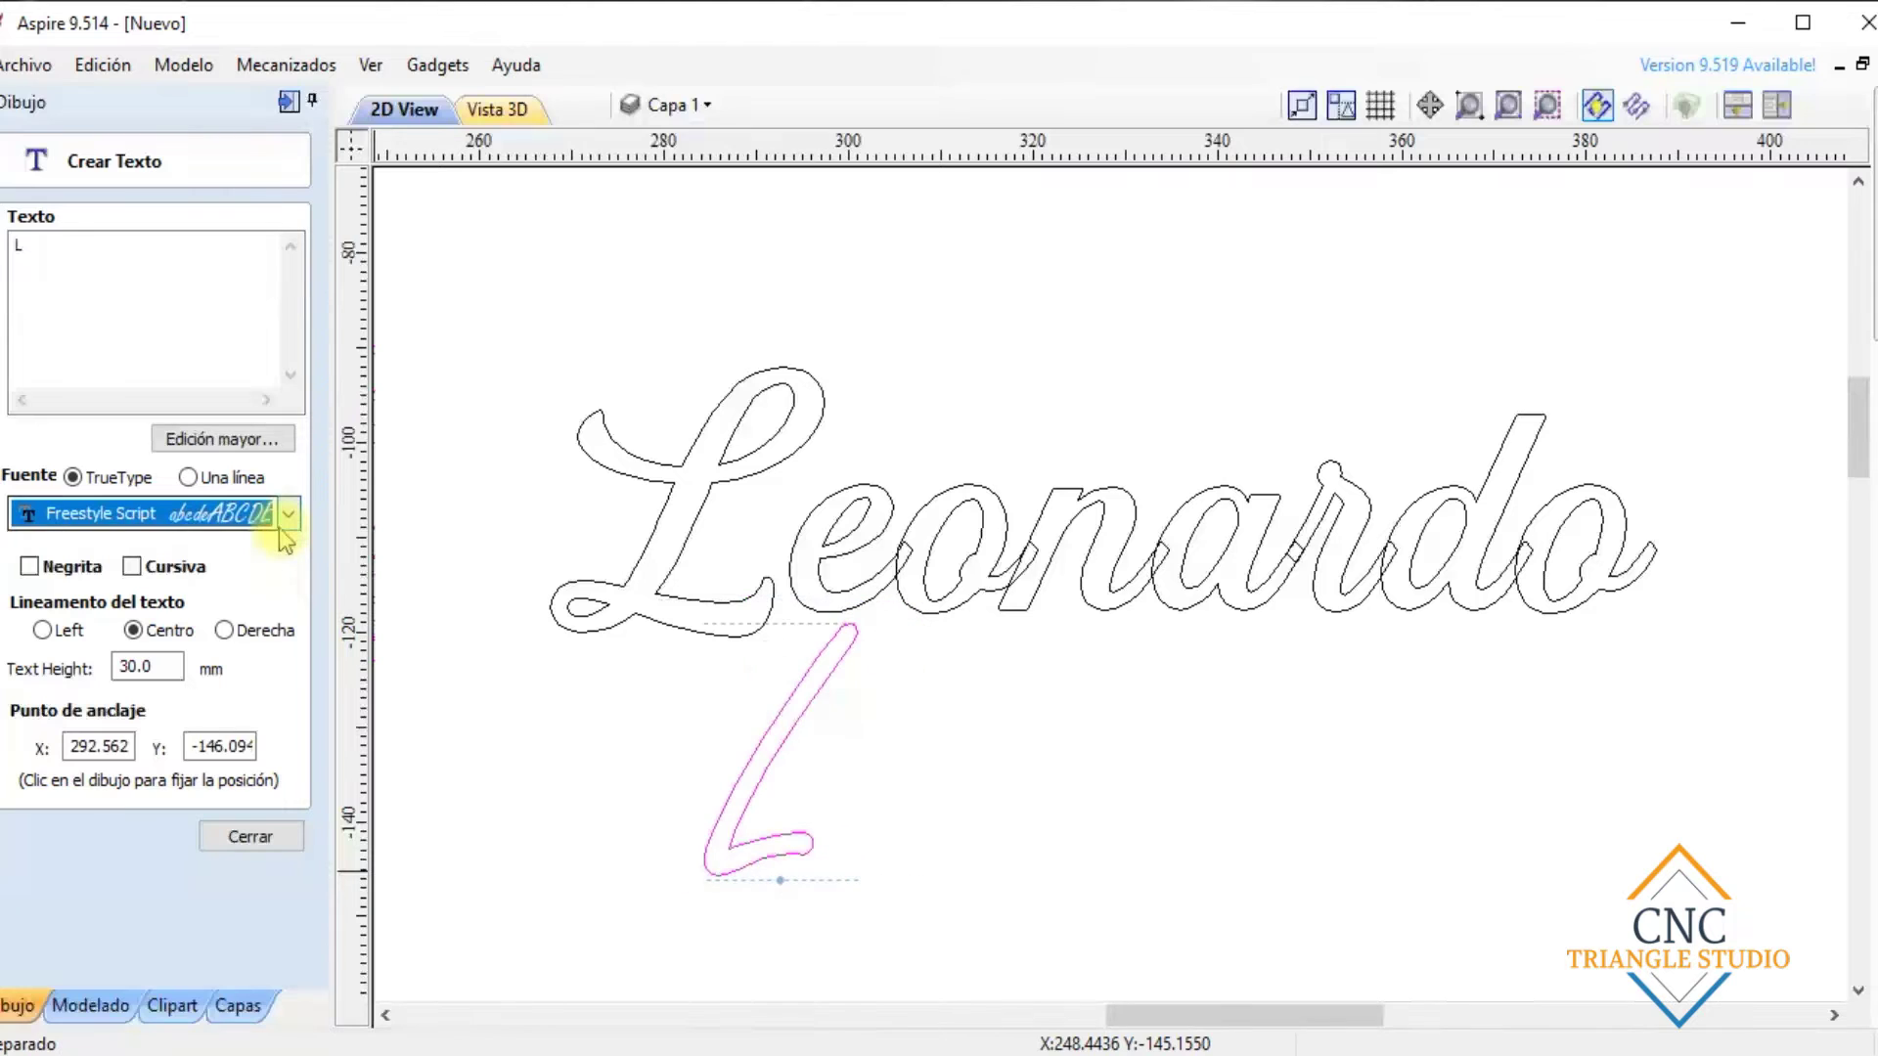
scroll(284, 540, "down", 4)
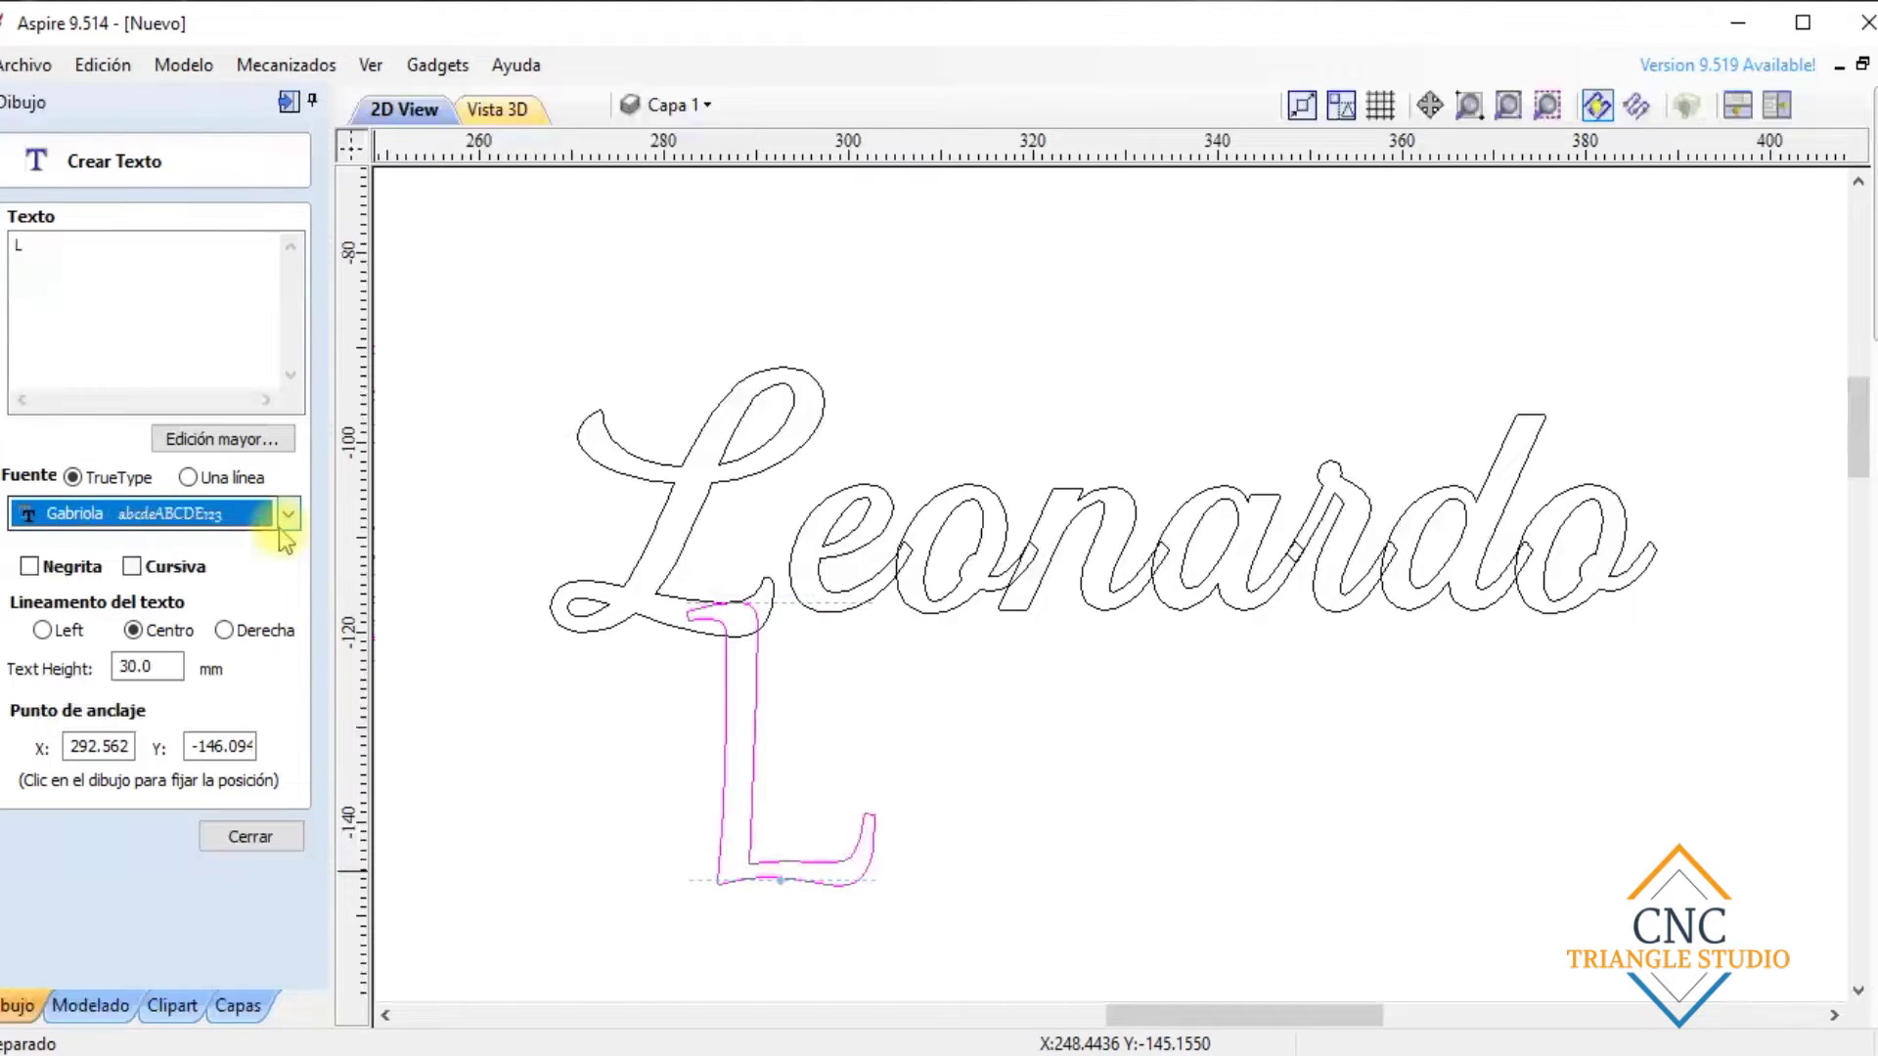
scroll(284, 541, "down", 2)
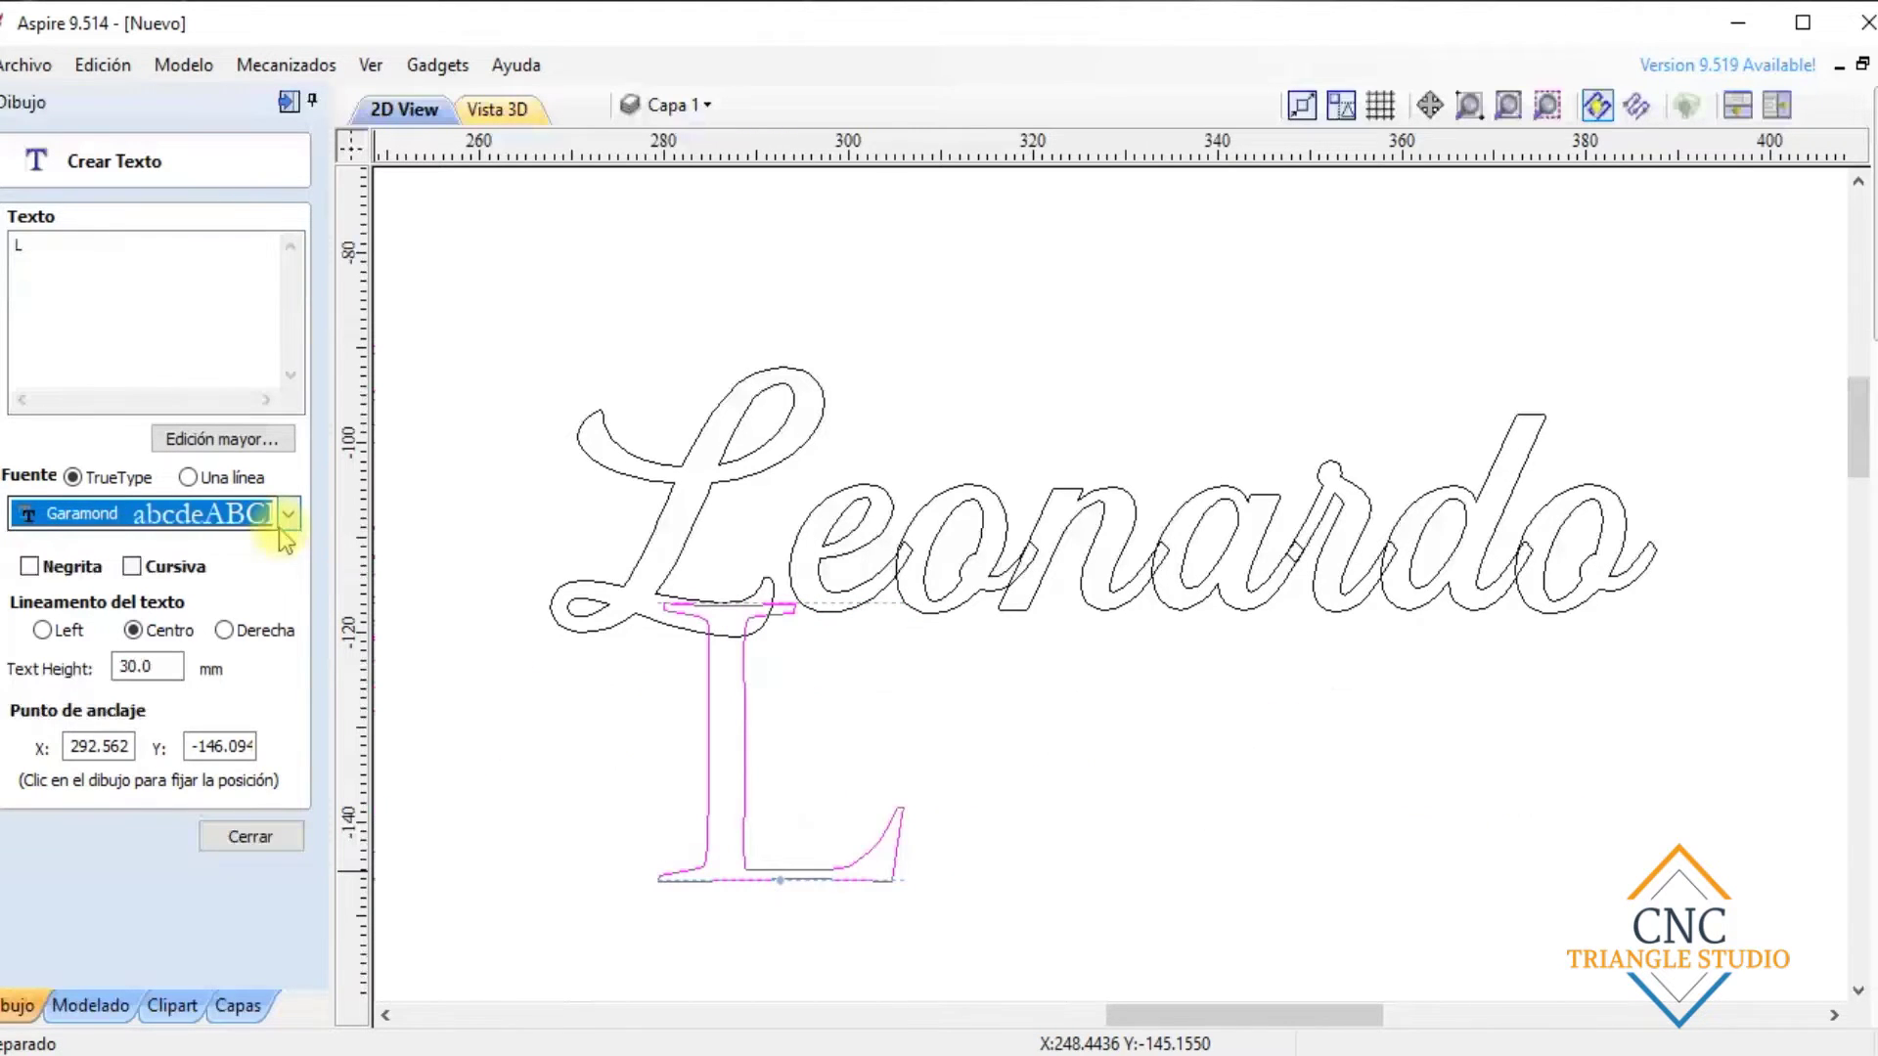
scroll(284, 541, "up", 1)
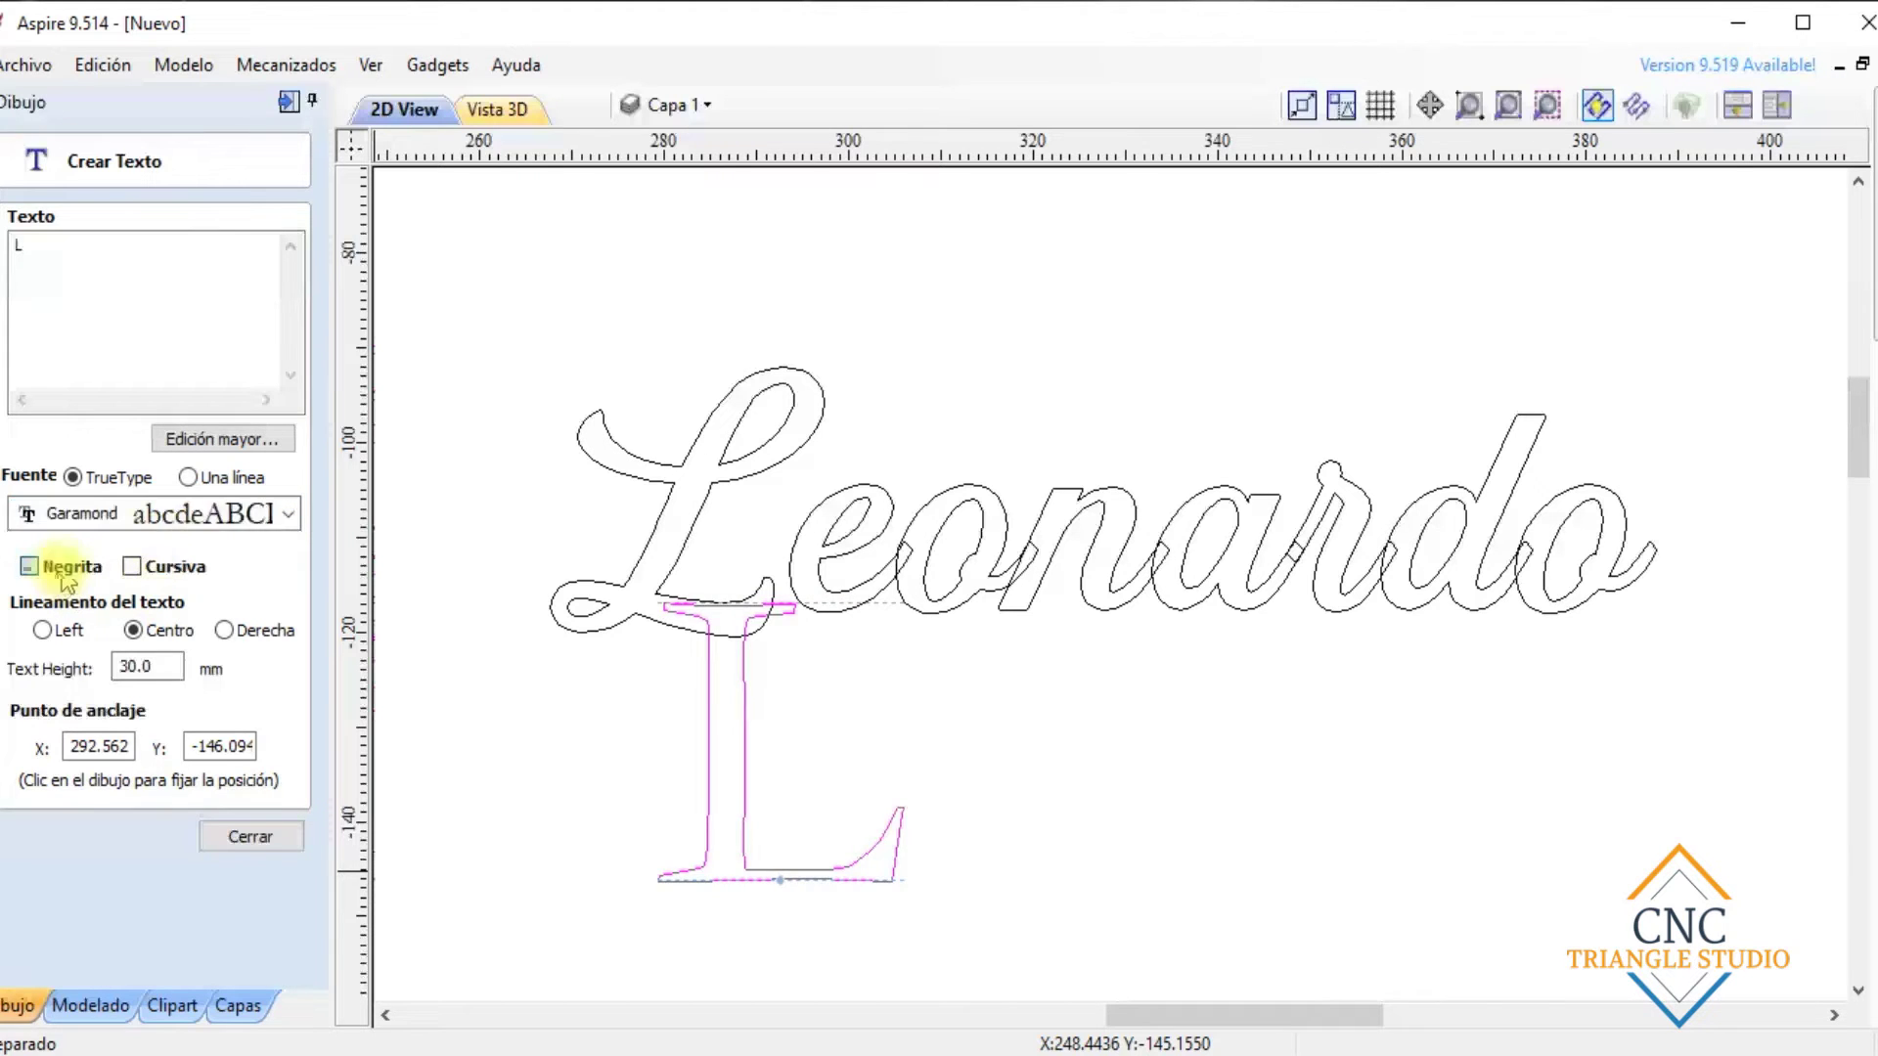
Make the letter L bold, compare neighbouring TrueType fonts, and finish the text in Georgia
left_click(30, 567)
scroll(240, 528, "down", 1)
scroll(240, 528, "down", 4)
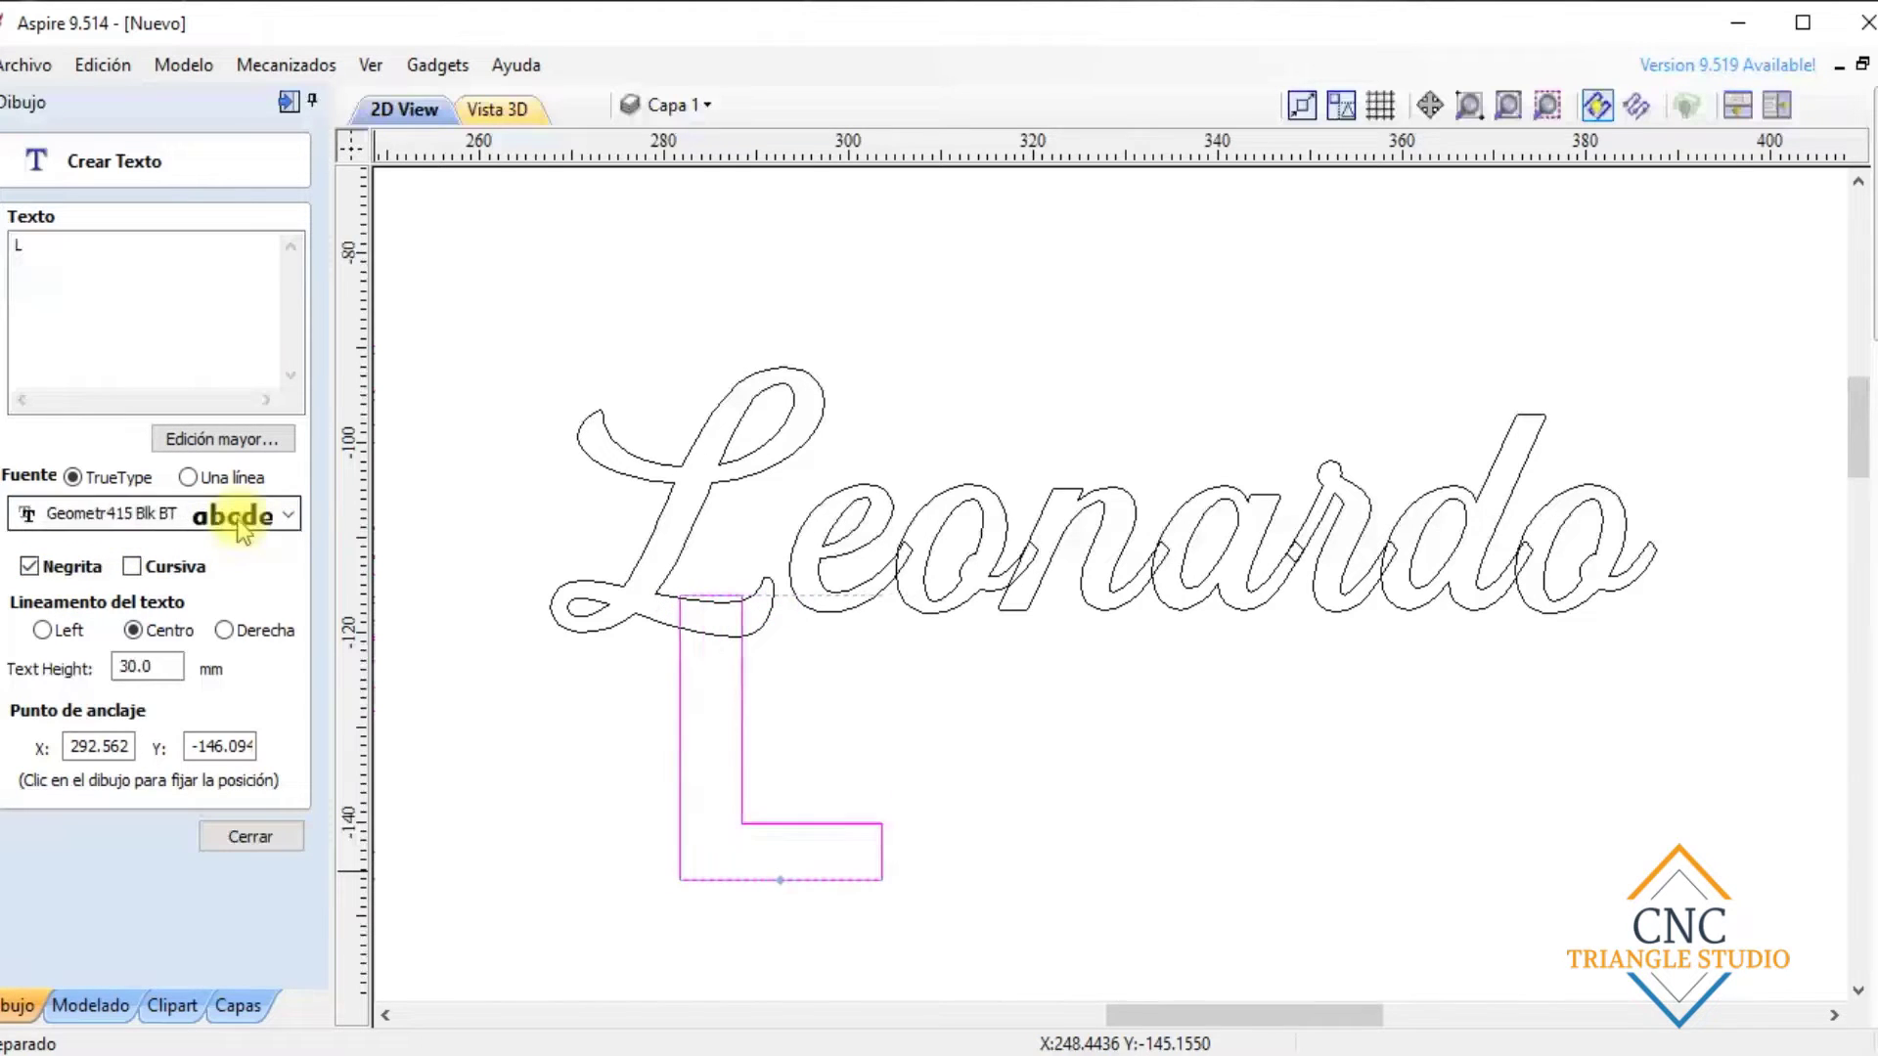
scroll(239, 528, "down", 1)
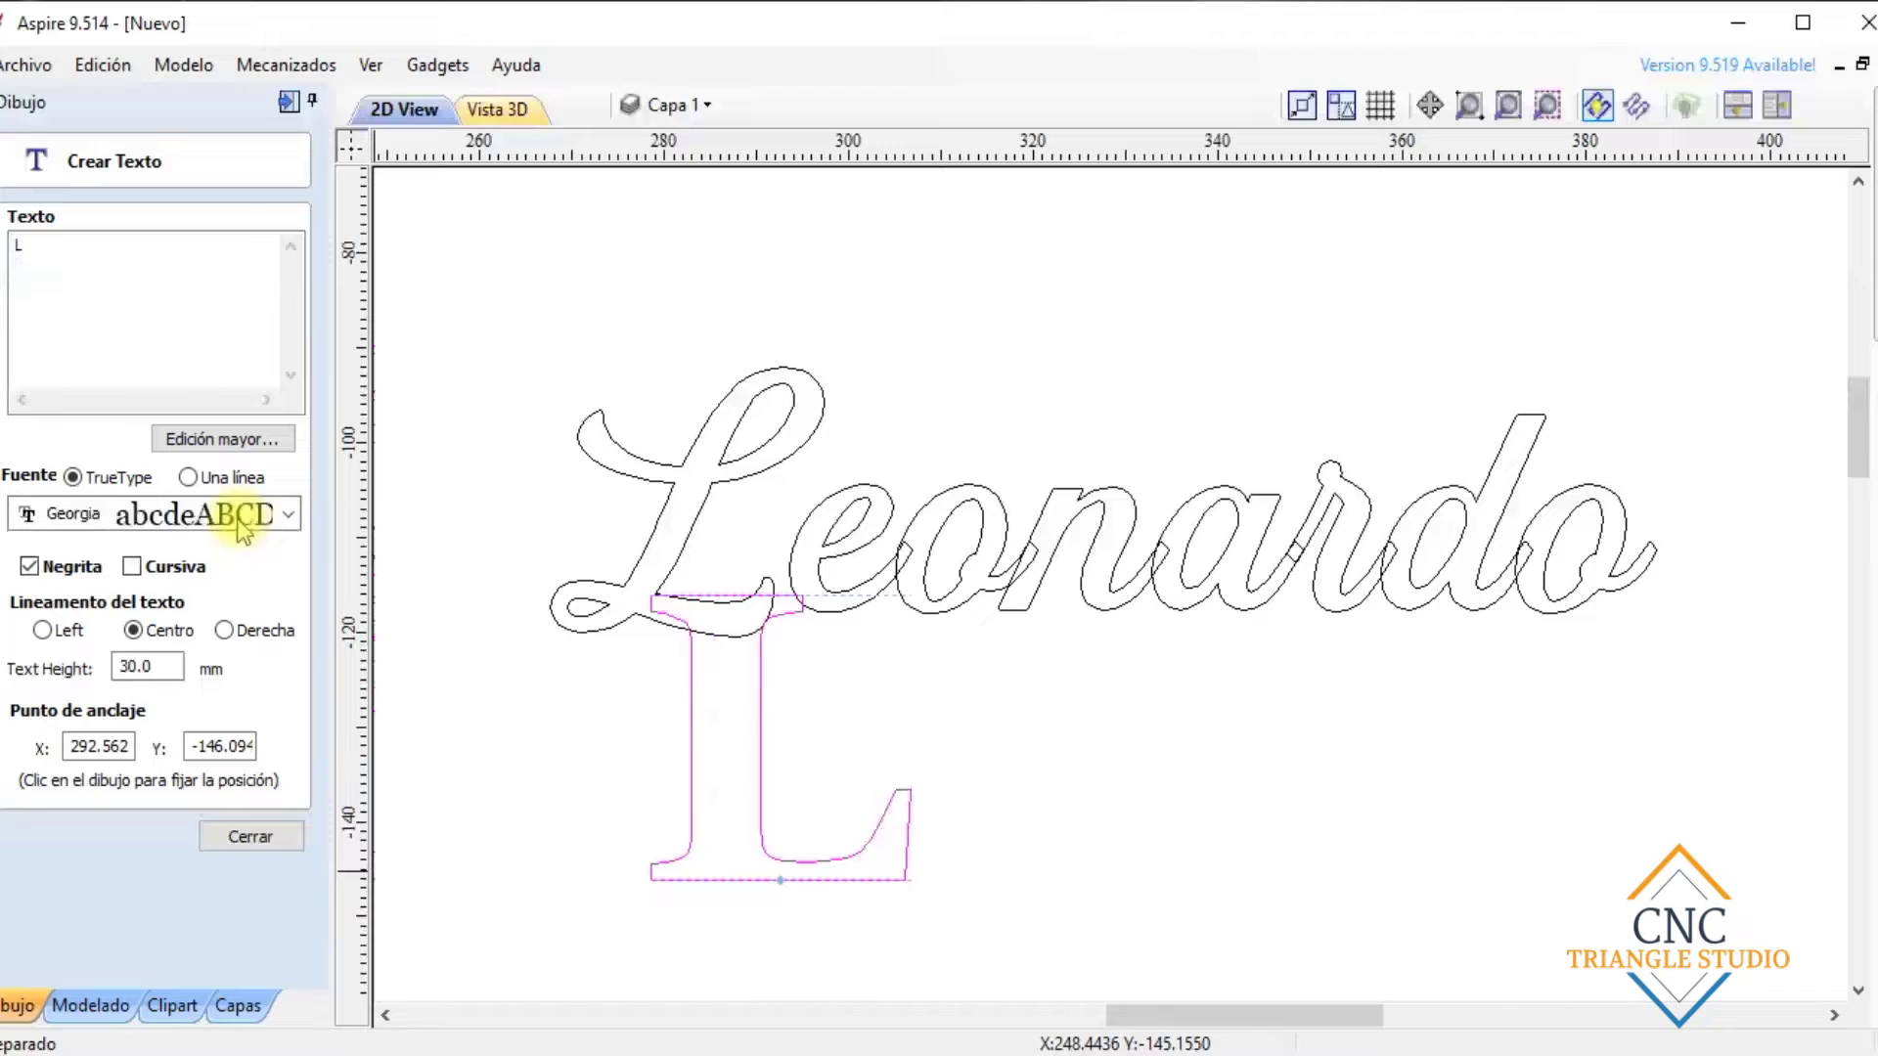
scroll(241, 529, "up", 1)
scroll(240, 528, "down", 1)
scroll(240, 528, "up", 1)
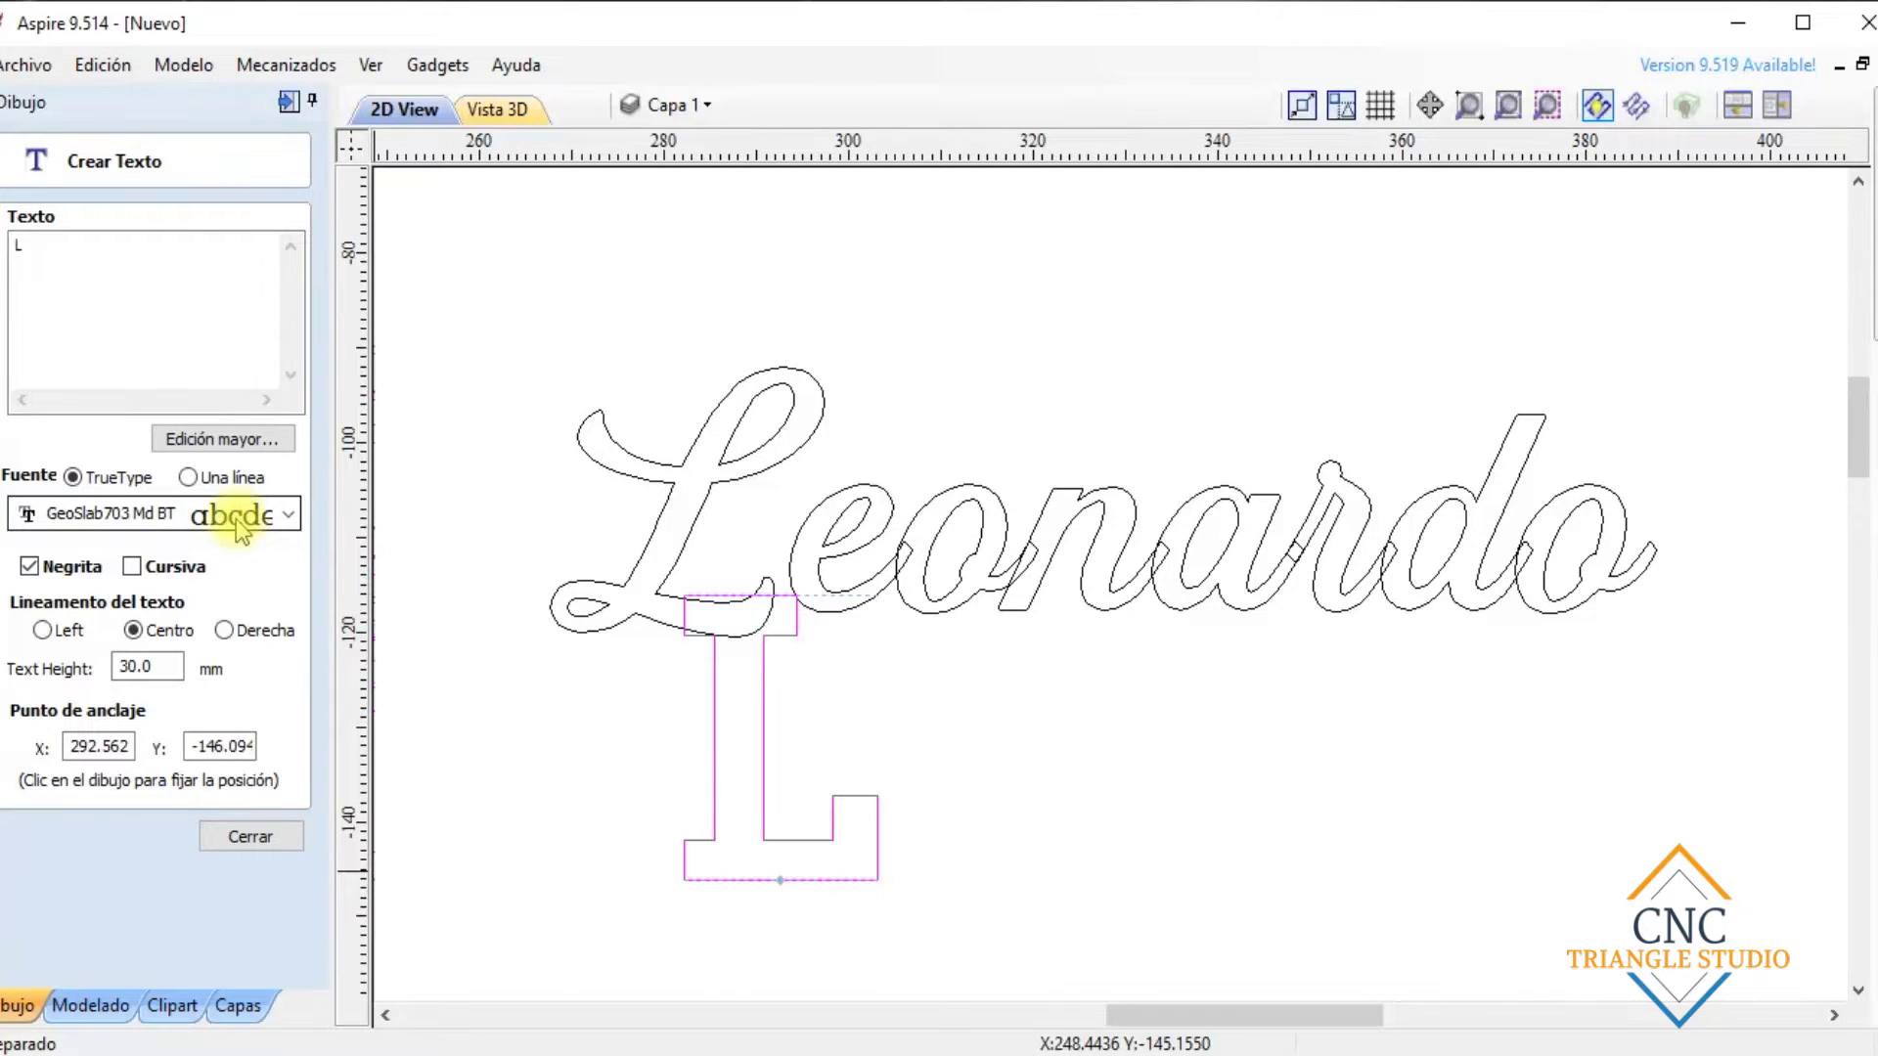
scroll(240, 528, "up", 1)
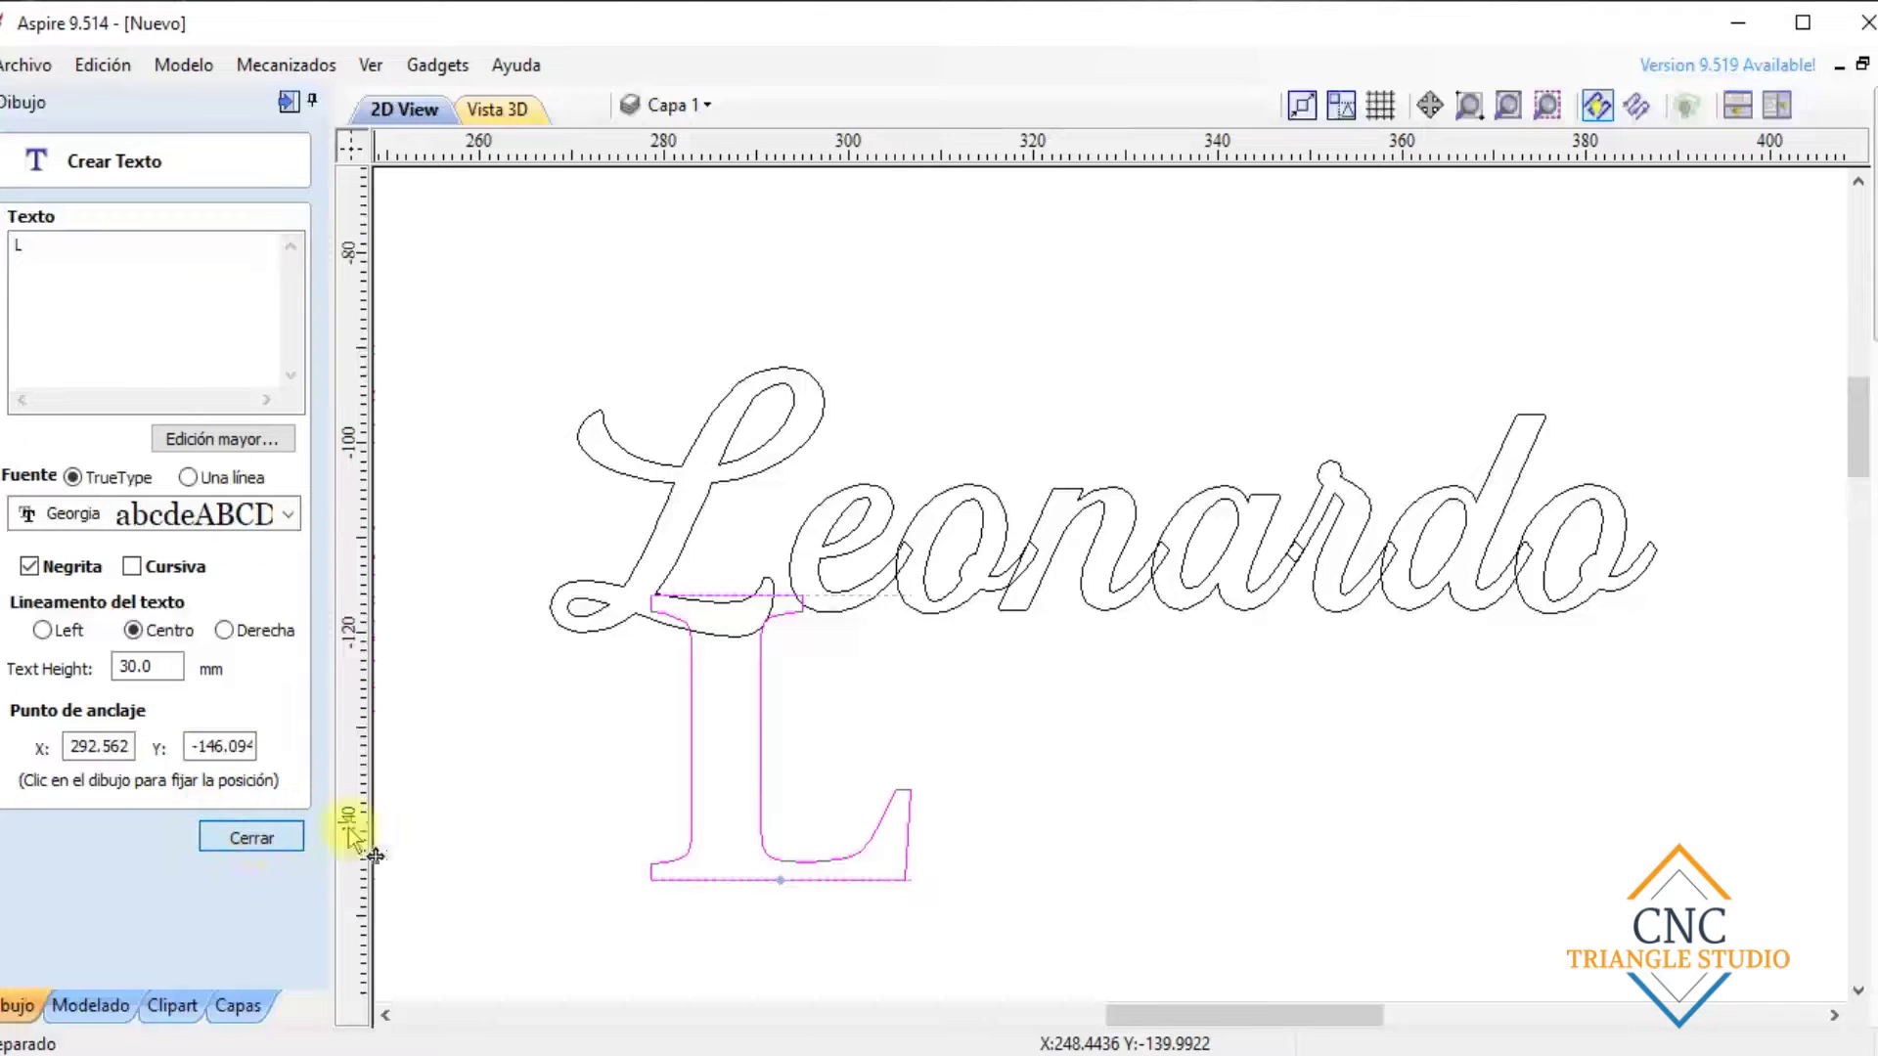
left_click(270, 843)
Move the letter L clear above the name, and shift the name text slightly down beneath it
scroll(694, 798, "down", 2)
left_click(693, 797)
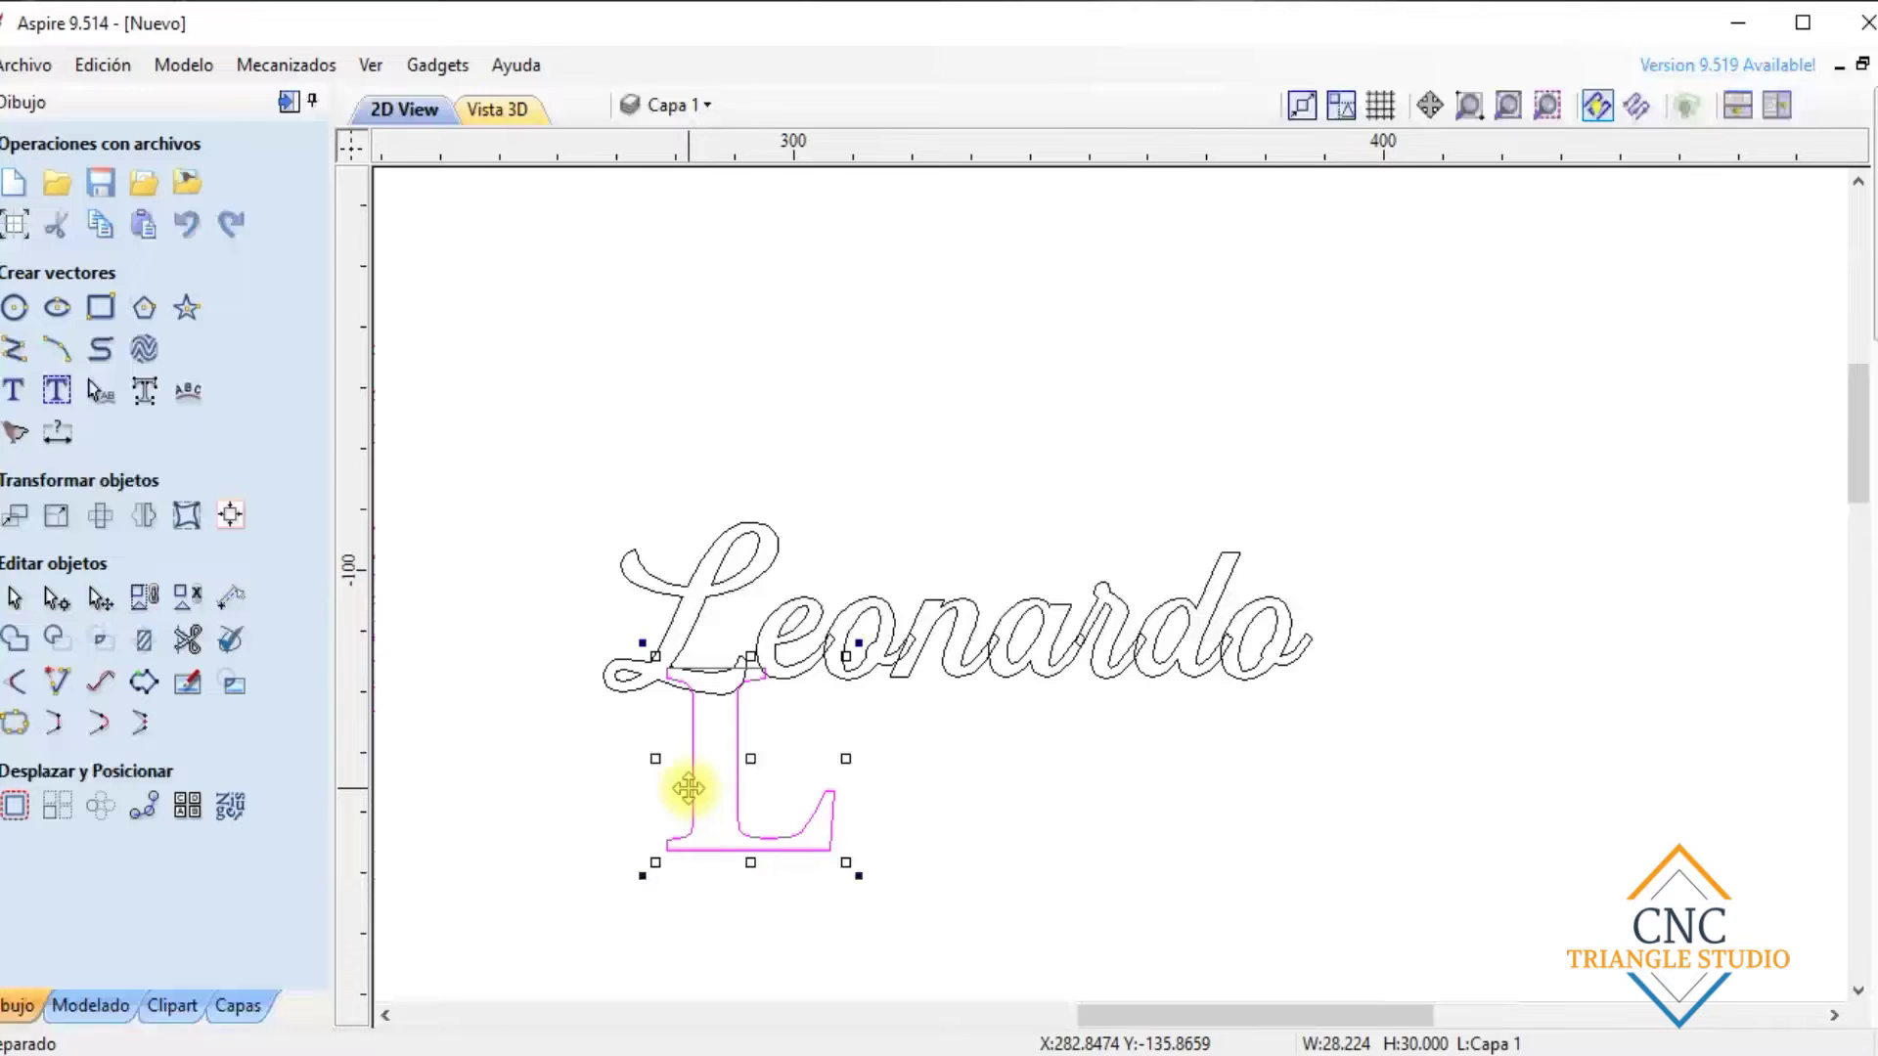
left_click_drag(689, 788, 965, 344)
scroll(998, 557, "down", 2)
scroll(989, 537, "up", 2)
left_click(983, 533)
left_click(978, 523)
left_click_drag(972, 511, 907, 575)
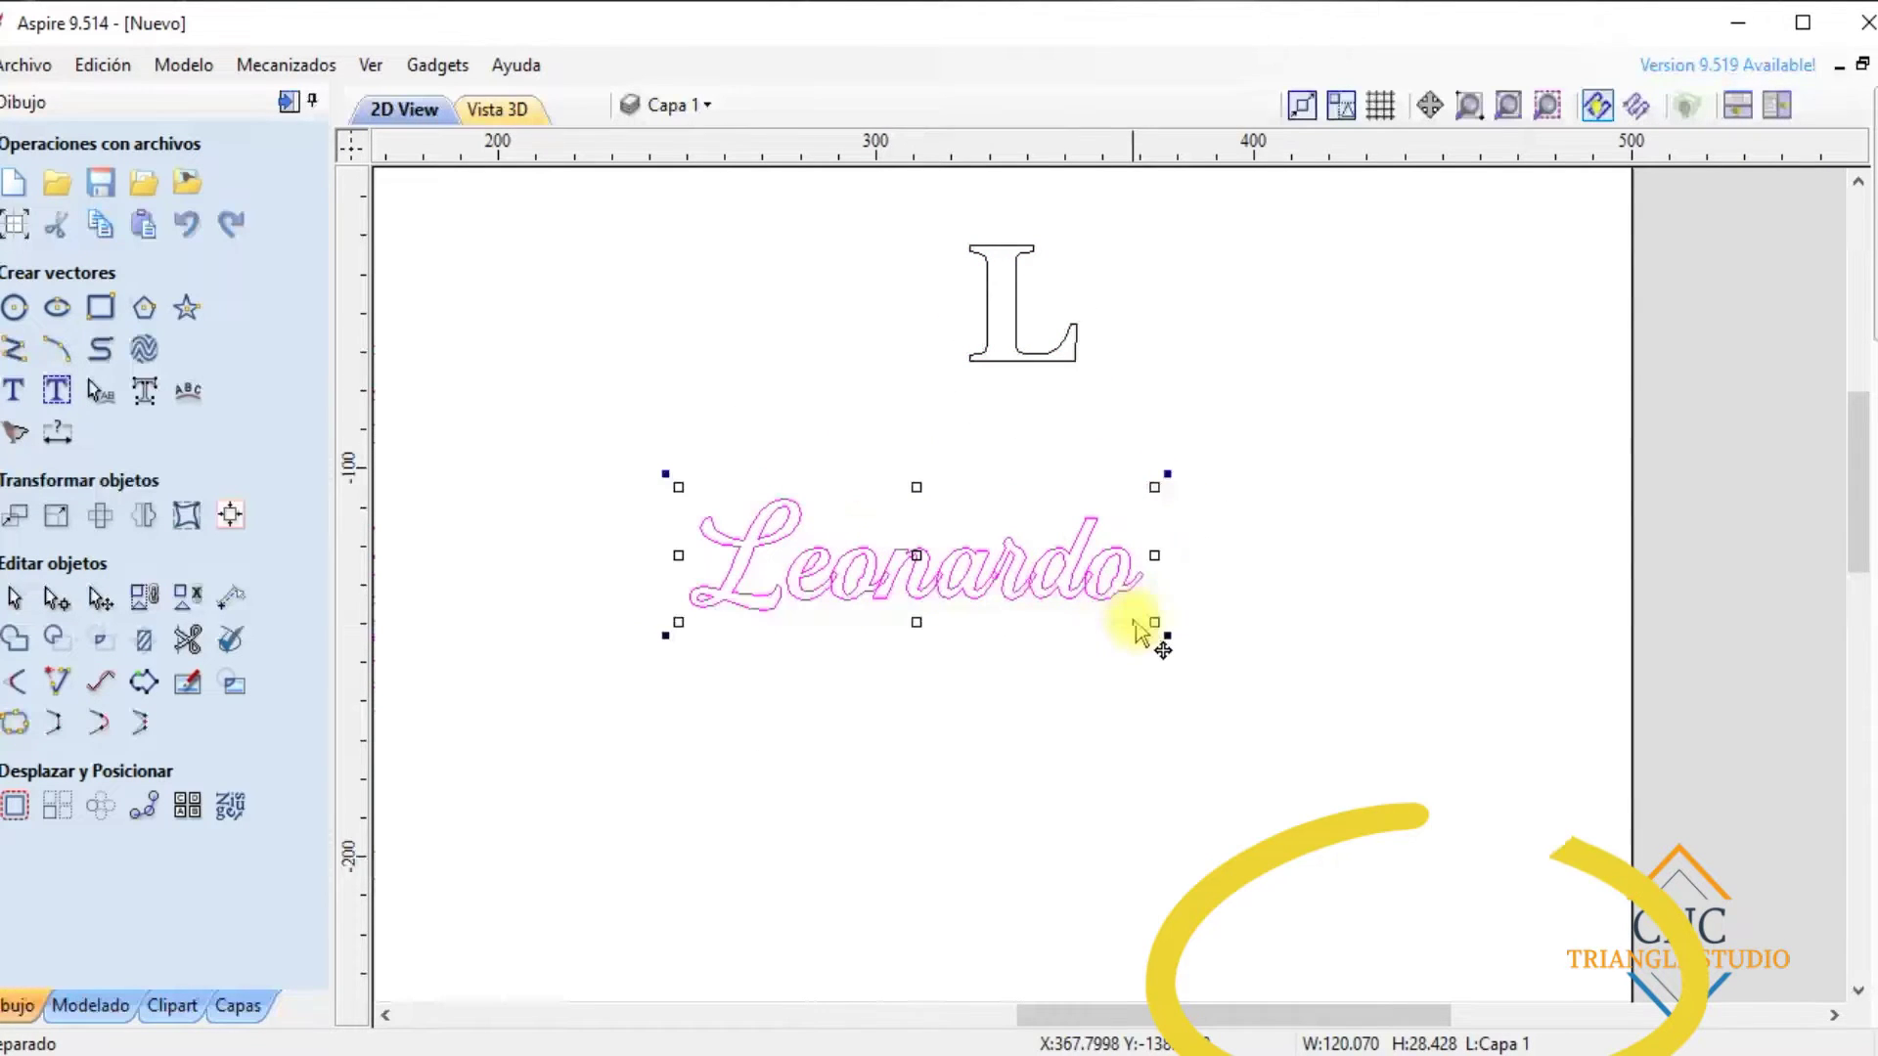
Enlarge the name text freehand to about 226 x 68 mm and keep it below the letter L
left_click_drag(1157, 626, 1245, 663)
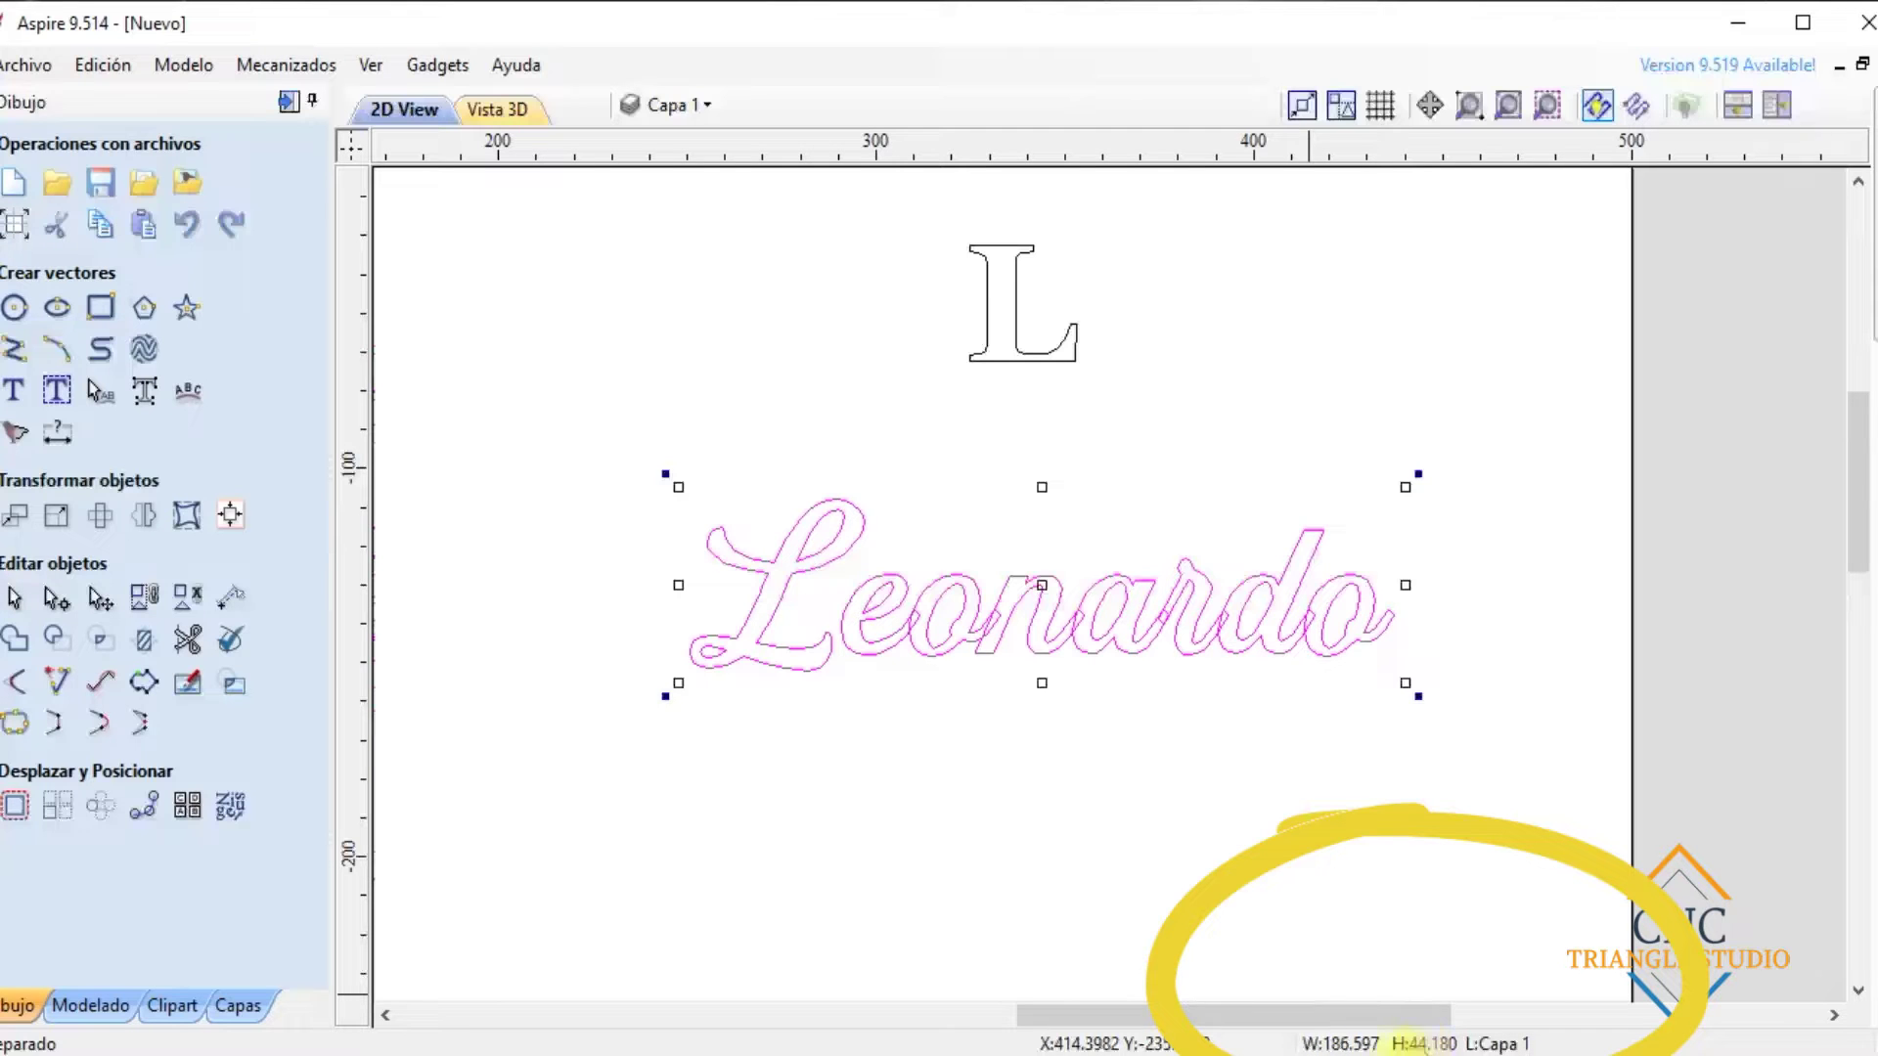
left_click_drag(1042, 487, 1042, 389)
left_click_drag(1405, 682, 1272, 636)
left_click_drag(1123, 389, 1115, 453)
scroll(1140, 684, "down", 3)
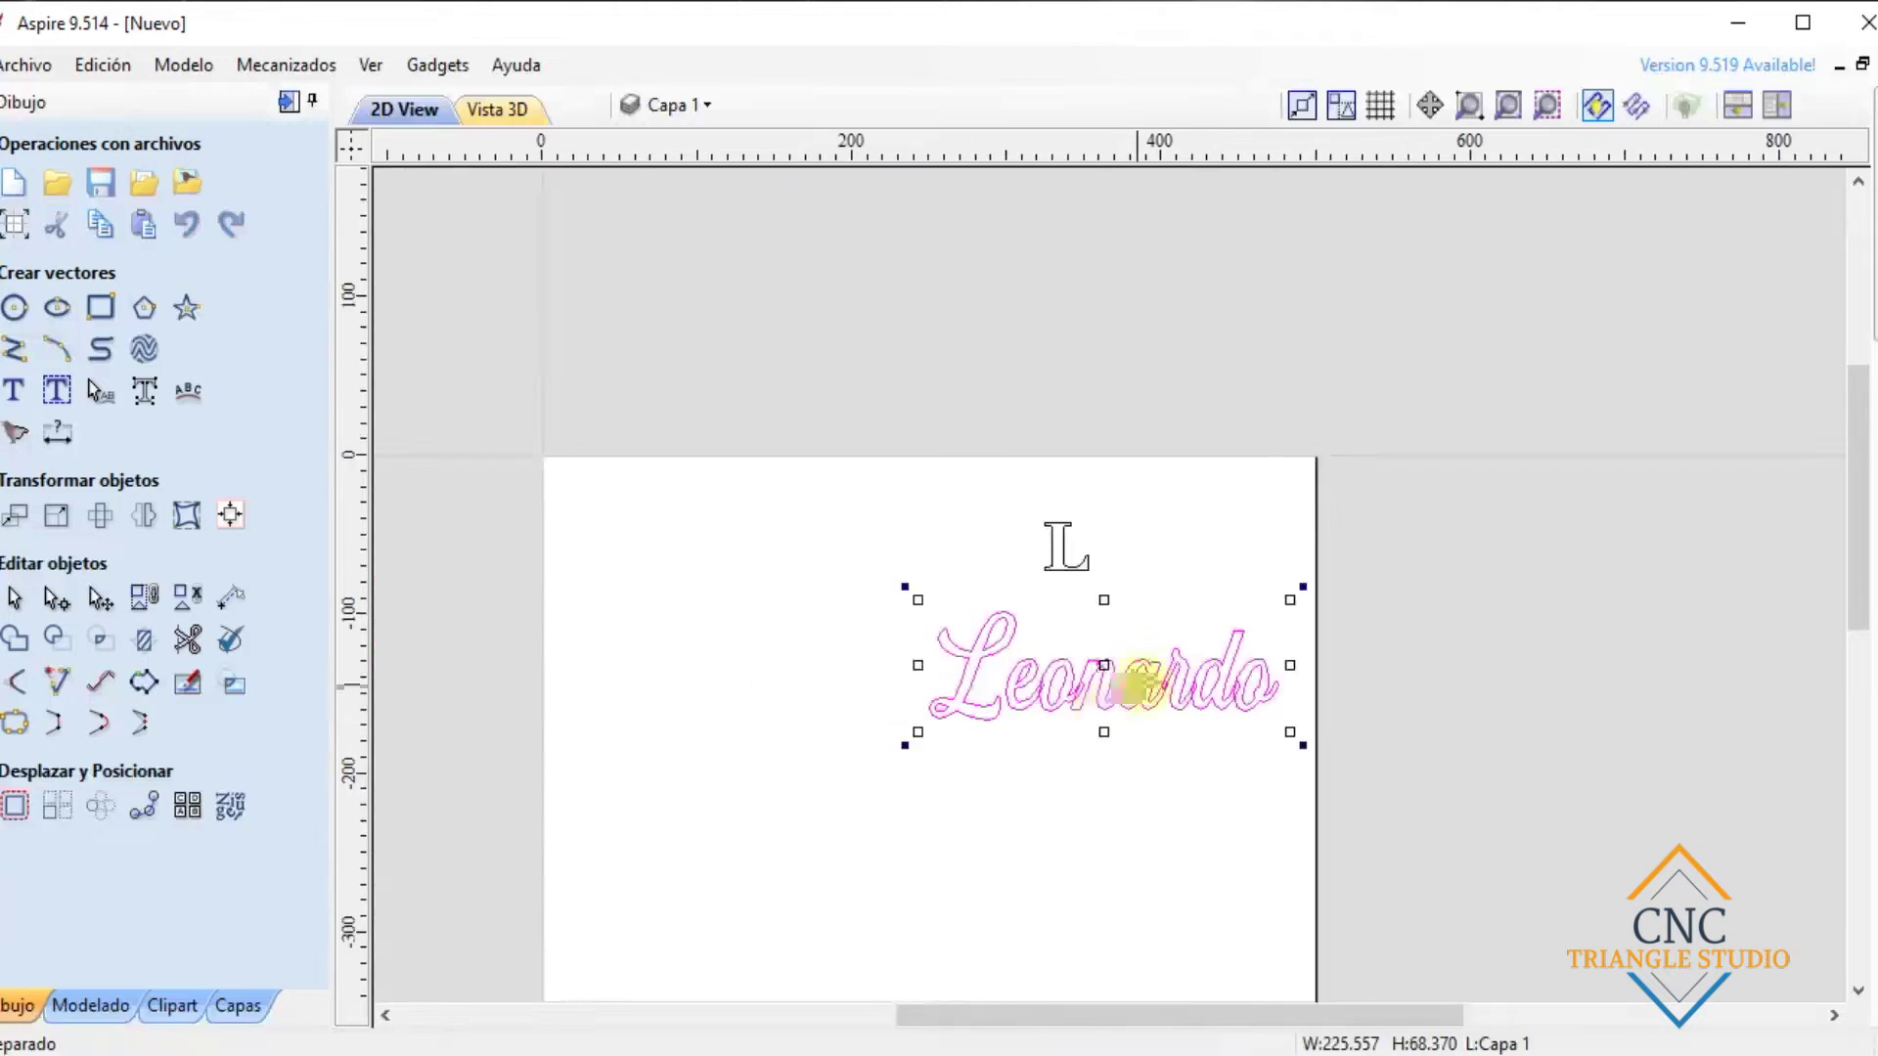
scroll(1140, 685, "up", 2)
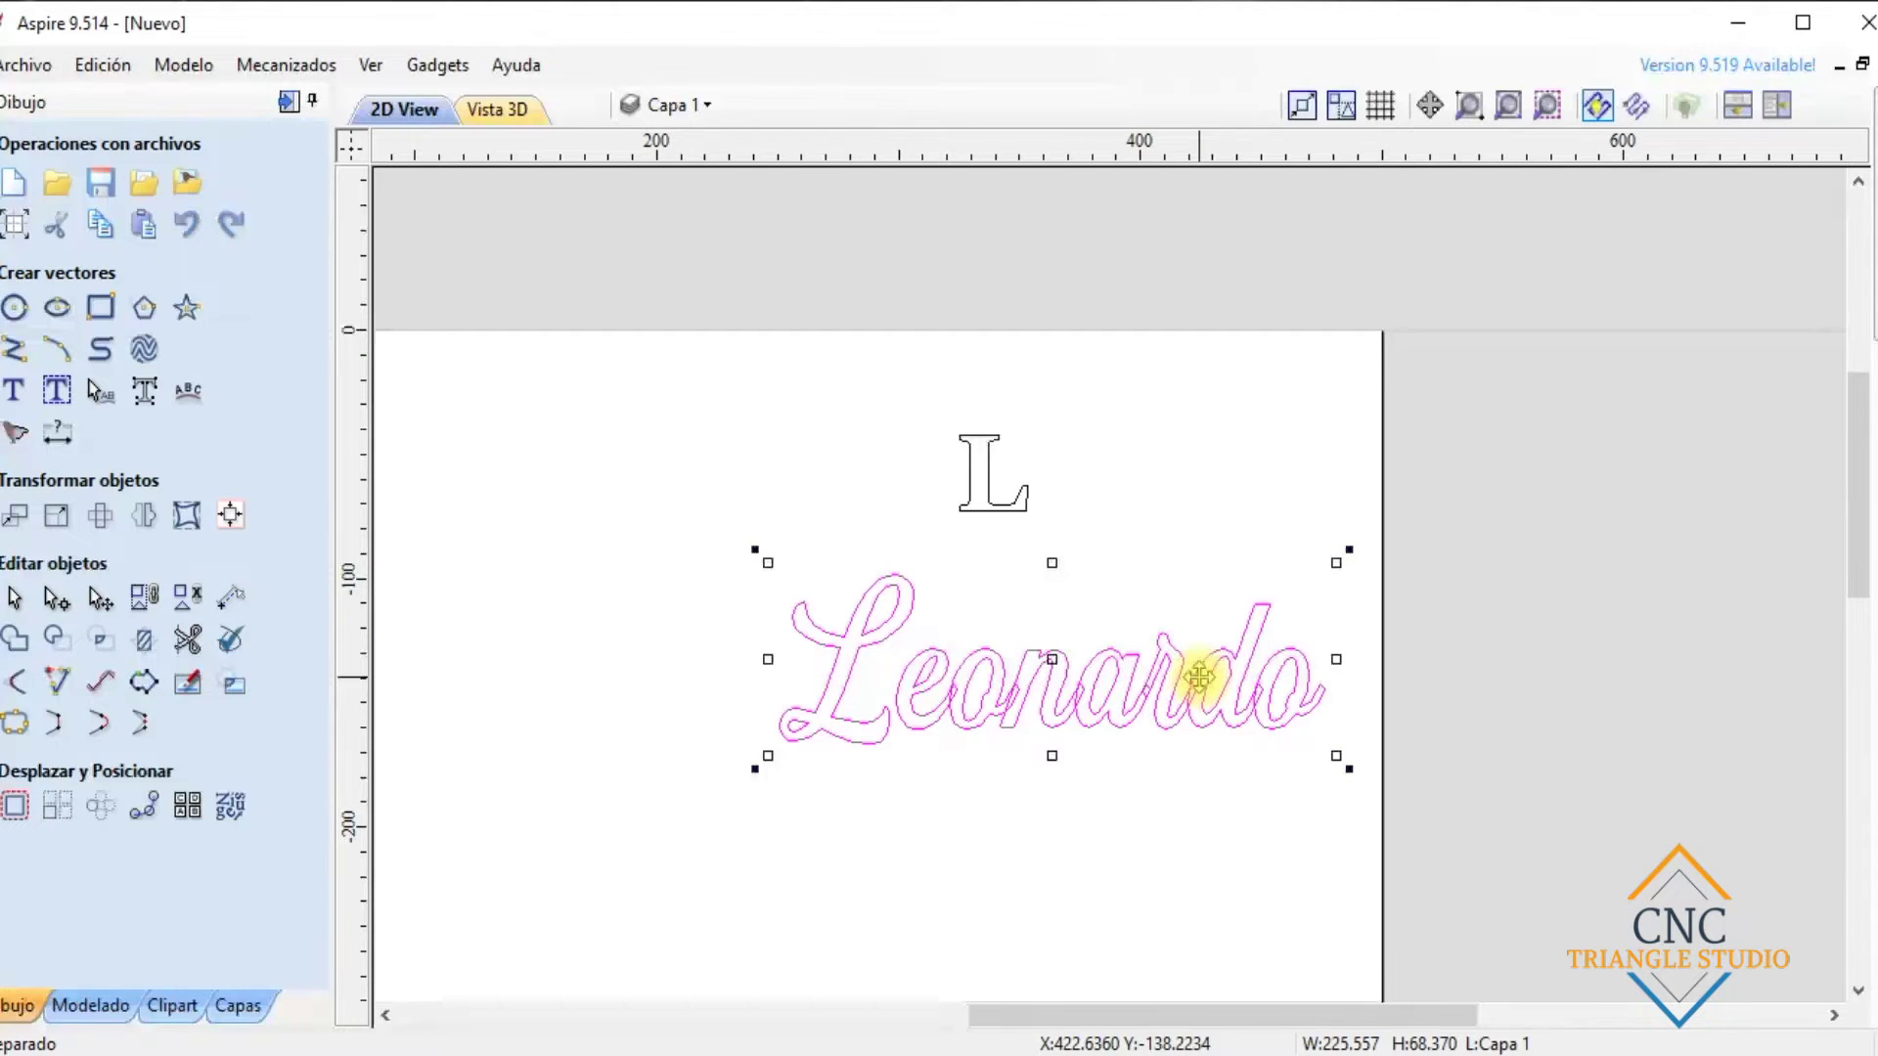
Try to scale the letter L to a width of 450 mm with linked proportions, and undo it
left_click(985, 470)
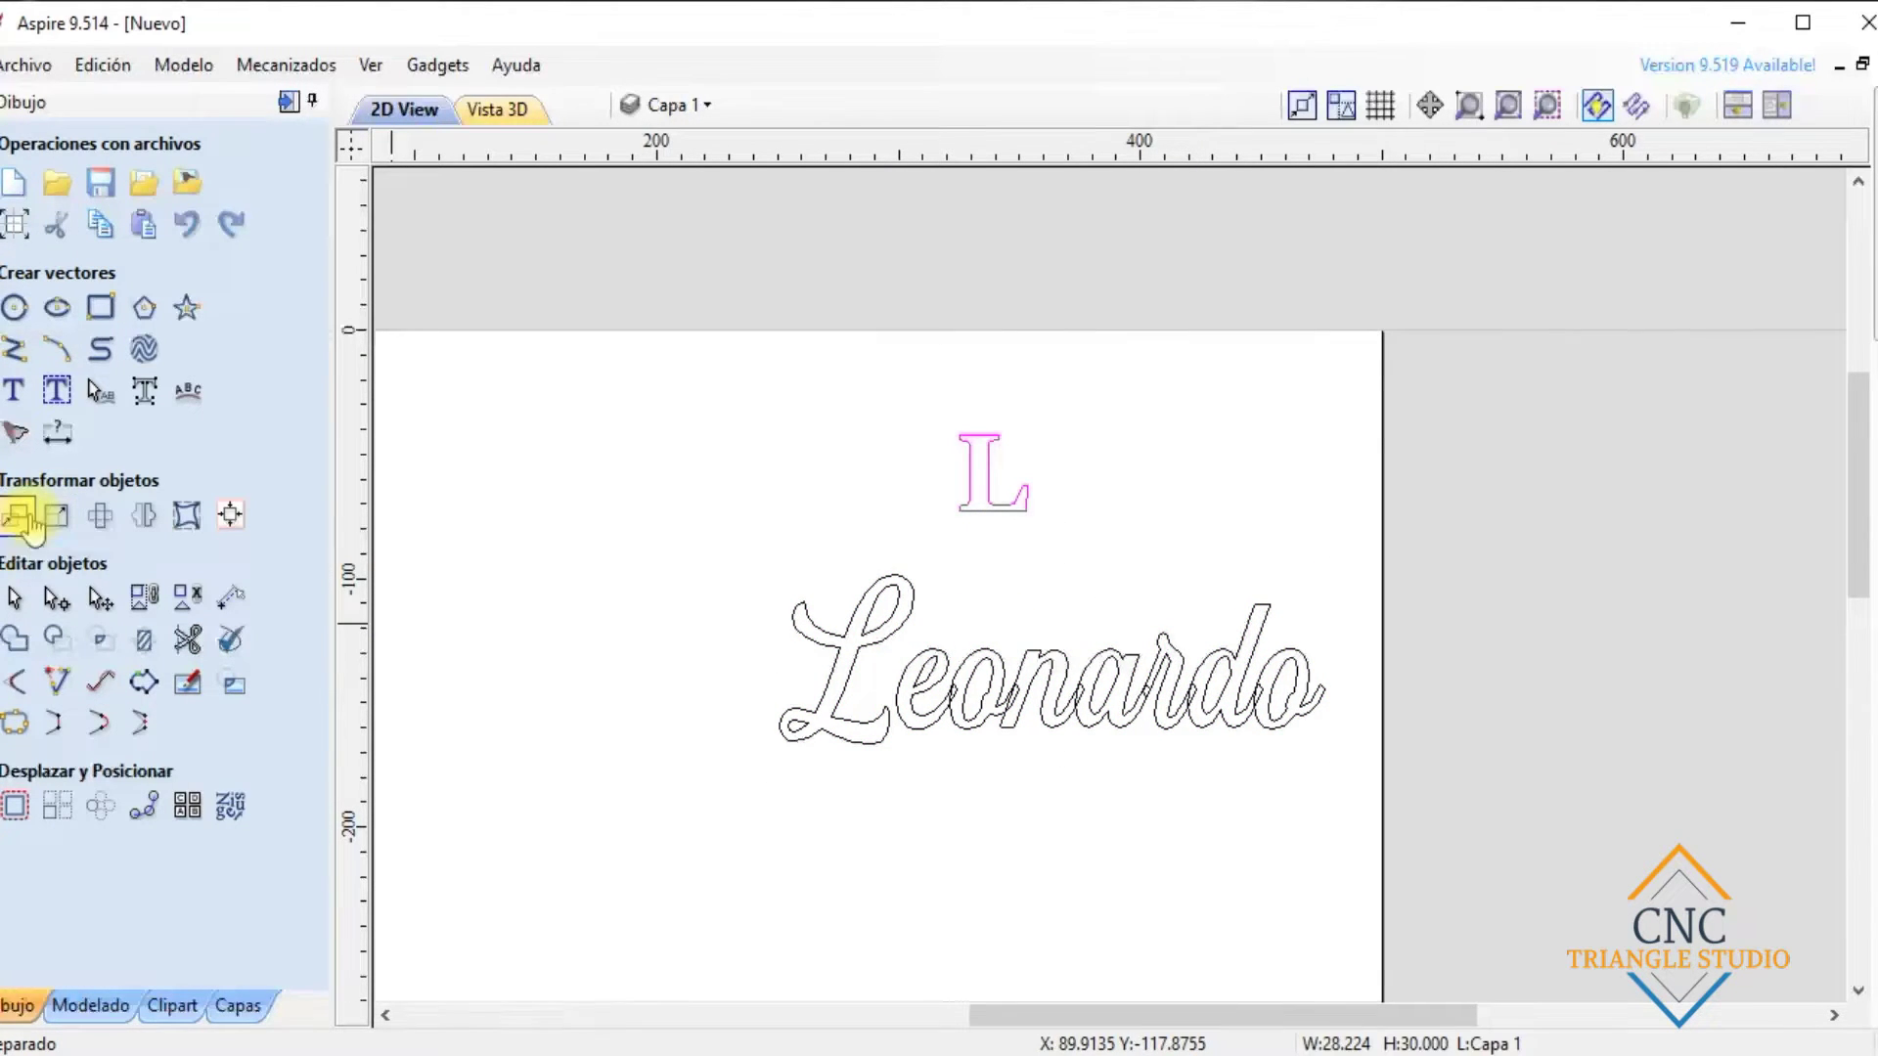
left_click(15, 515)
double_click(137, 339)
type("450")
key("Tab")
left_click(59, 610)
scroll(905, 805, "down", 5)
scroll(905, 805, "up", 2)
double_click(127, 339)
key("ctrl+z")
Try to scale the letter L to a width of 400 mm with linked proportions, and undo it
double_click(169, 340)
type("400")
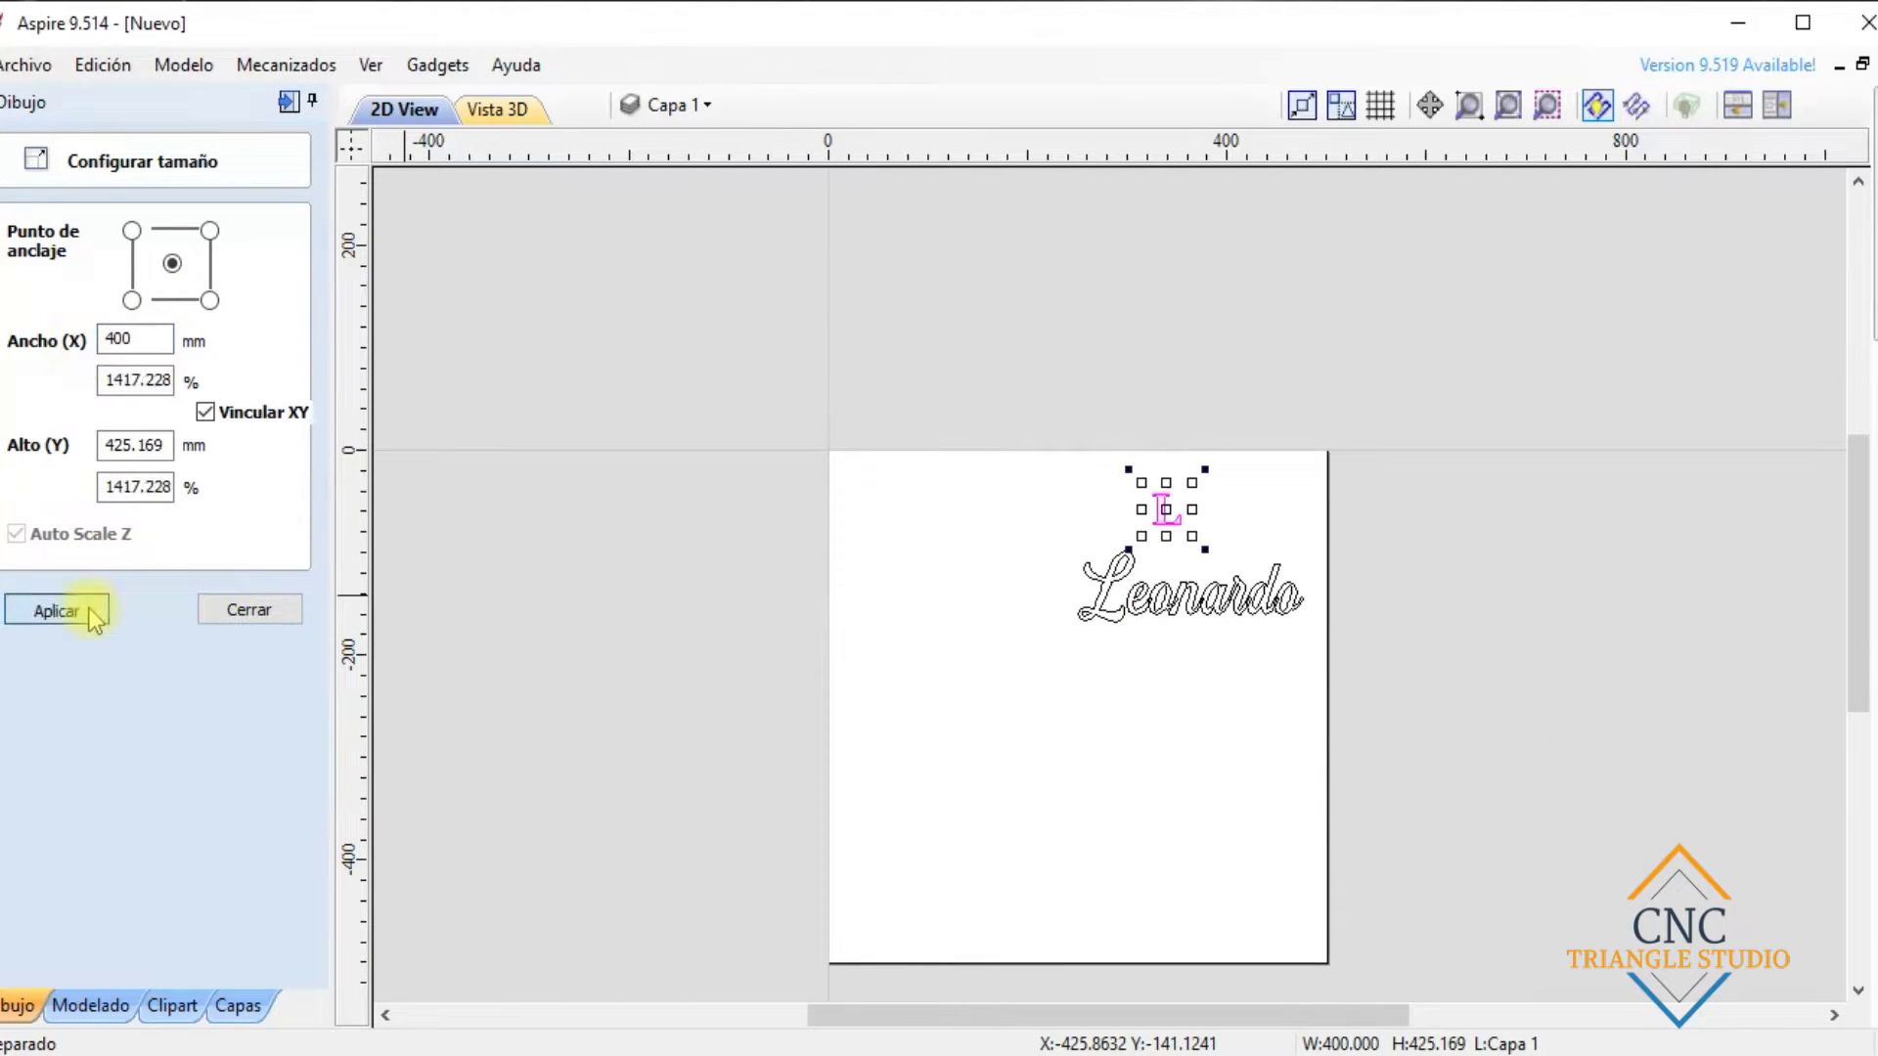
left_click(90, 608)
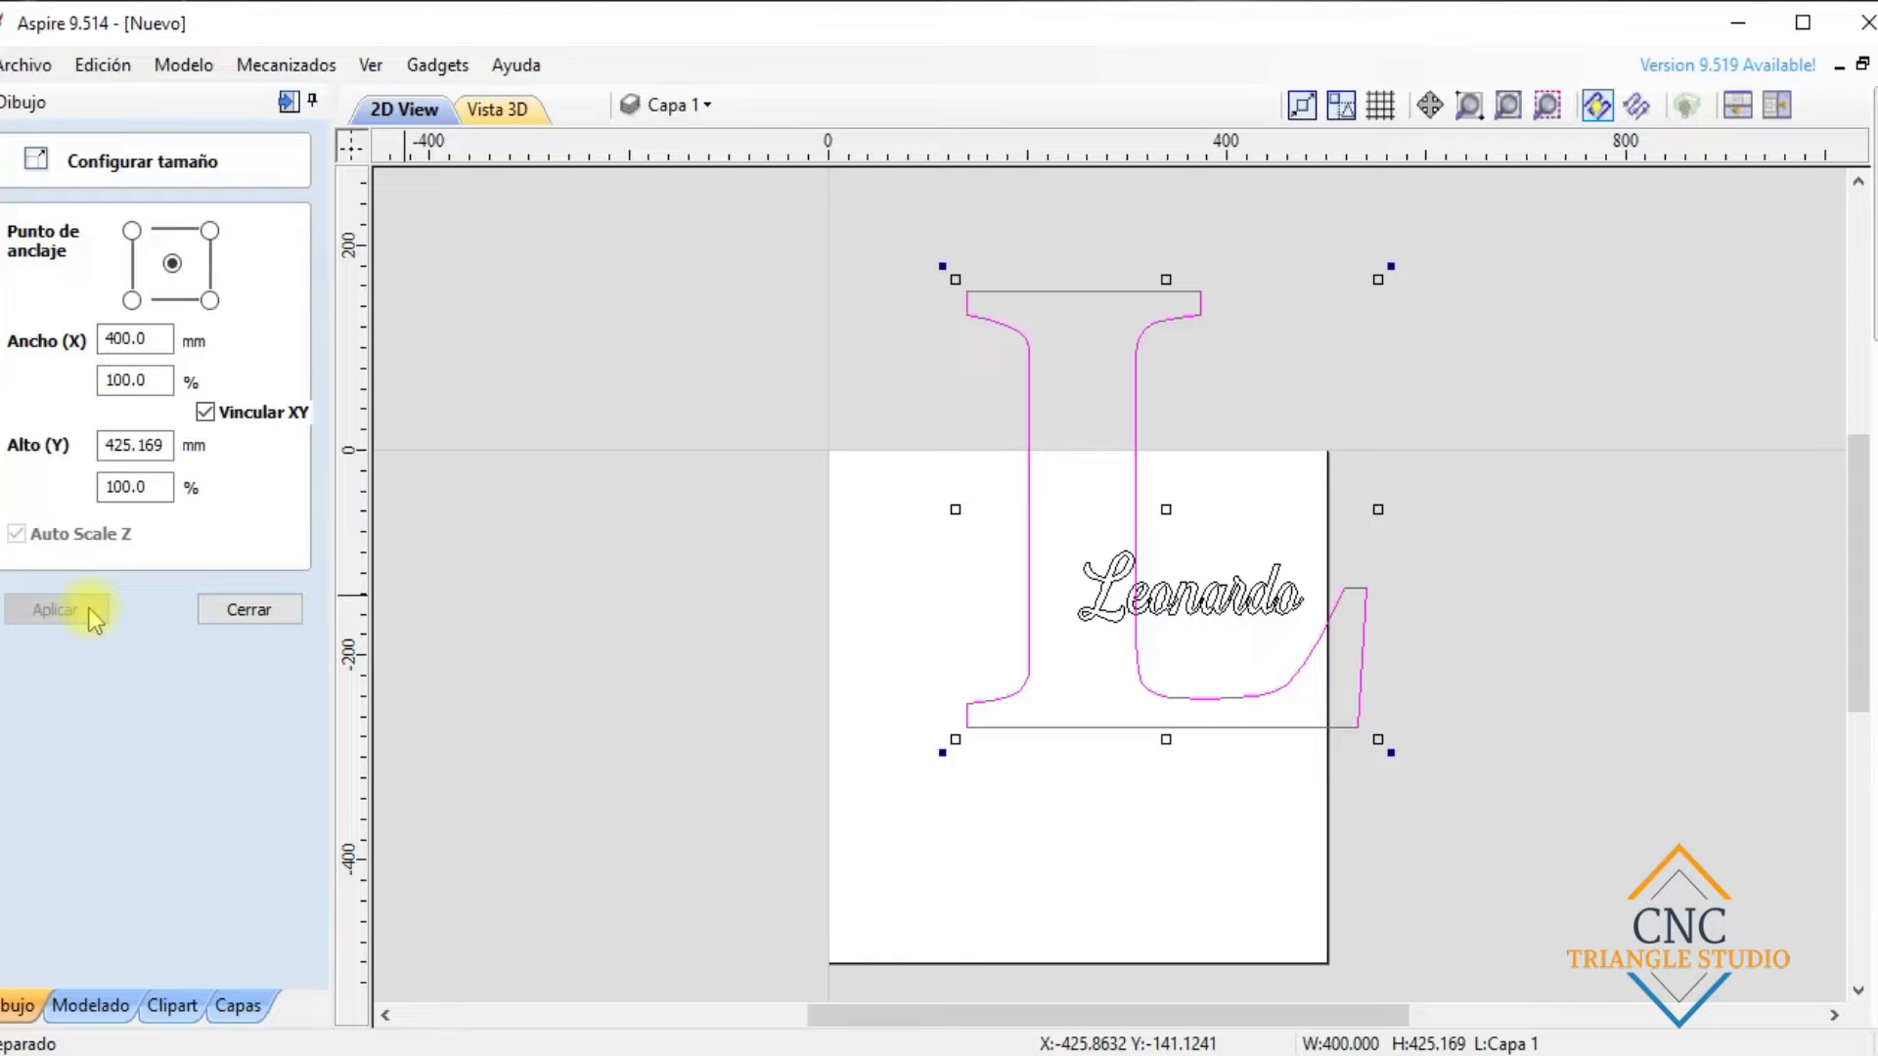
key("ctrl+z")
Set the letter L's width to 380 mm with linked height and move it inside the sheet, roughly centred
double_click(176, 339)
type("380")
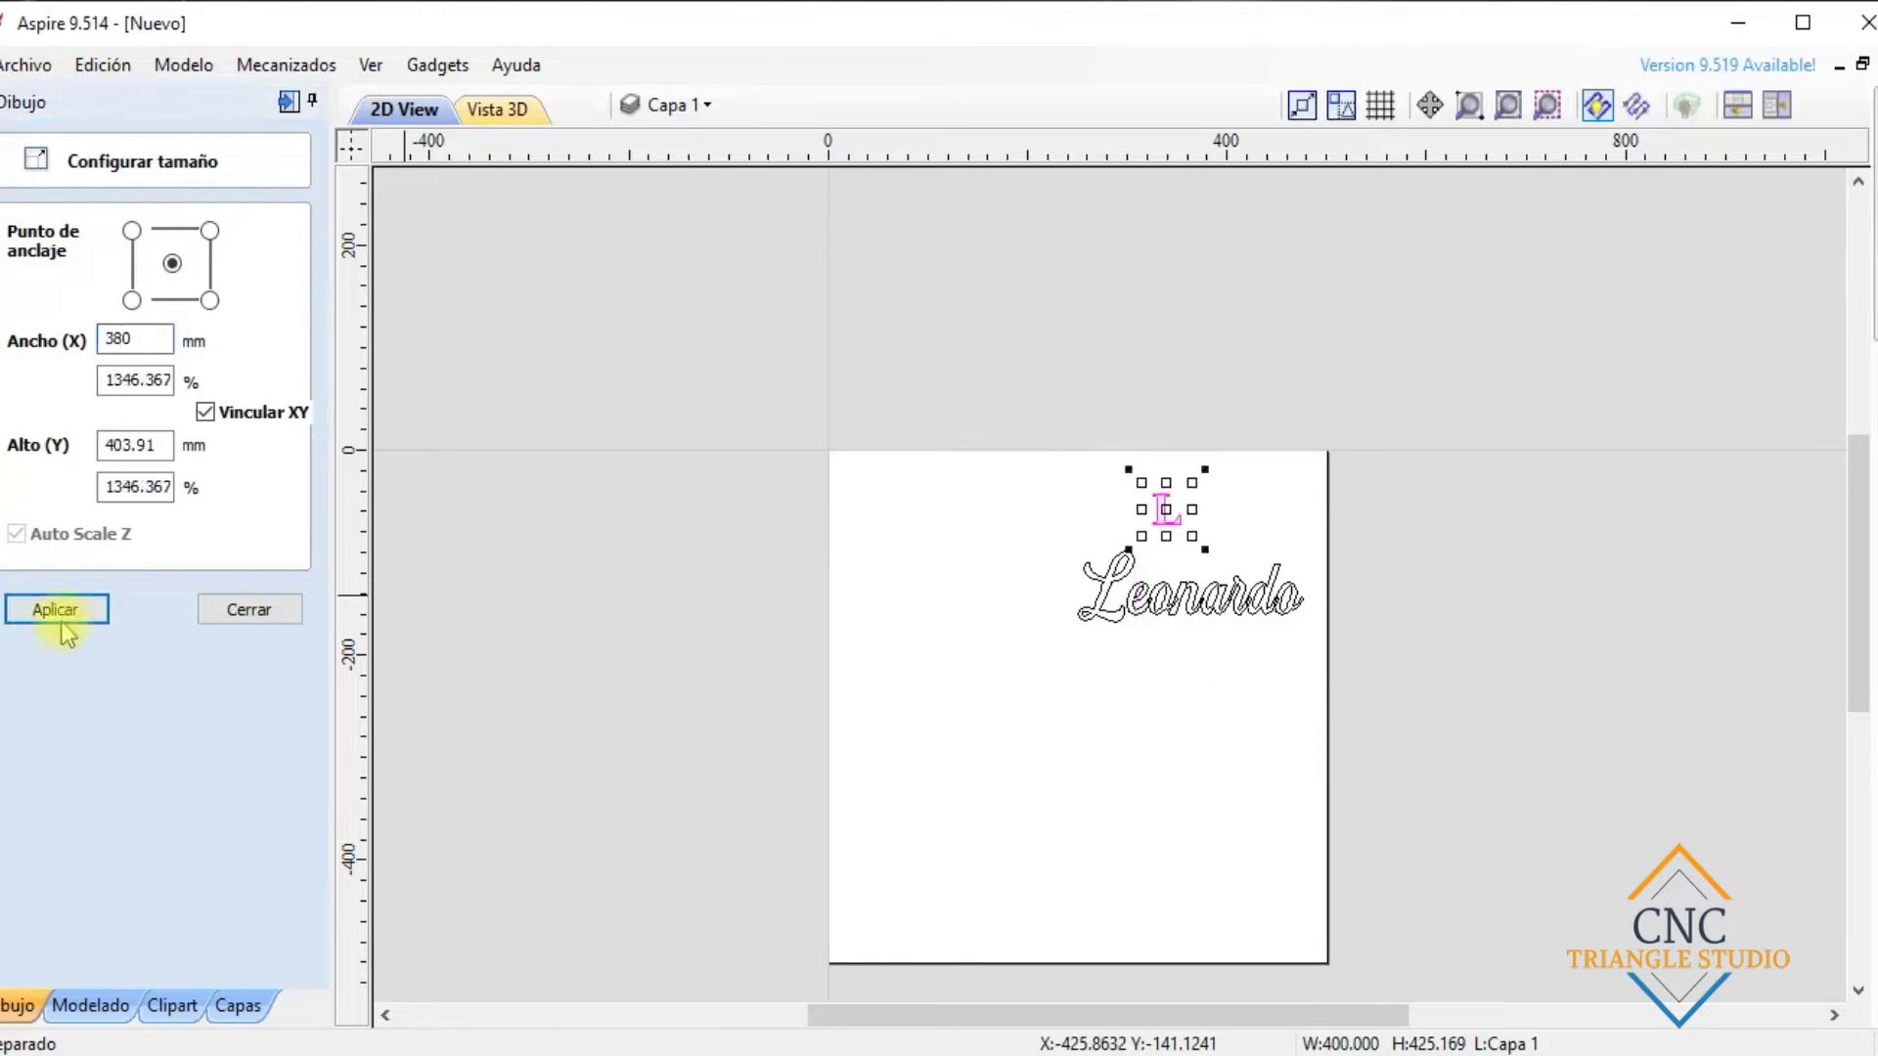
left_click(59, 612)
left_click(253, 610)
left_click_drag(1139, 504, 1048, 689)
Place the name text across the lower half of the L and enlarge it to about 406 x 123 mm
left_click(1125, 590)
left_click_drag(1187, 593, 1006, 707)
left_click_drag(1174, 788, 1272, 769)
left_click_drag(1086, 710, 1030, 718)
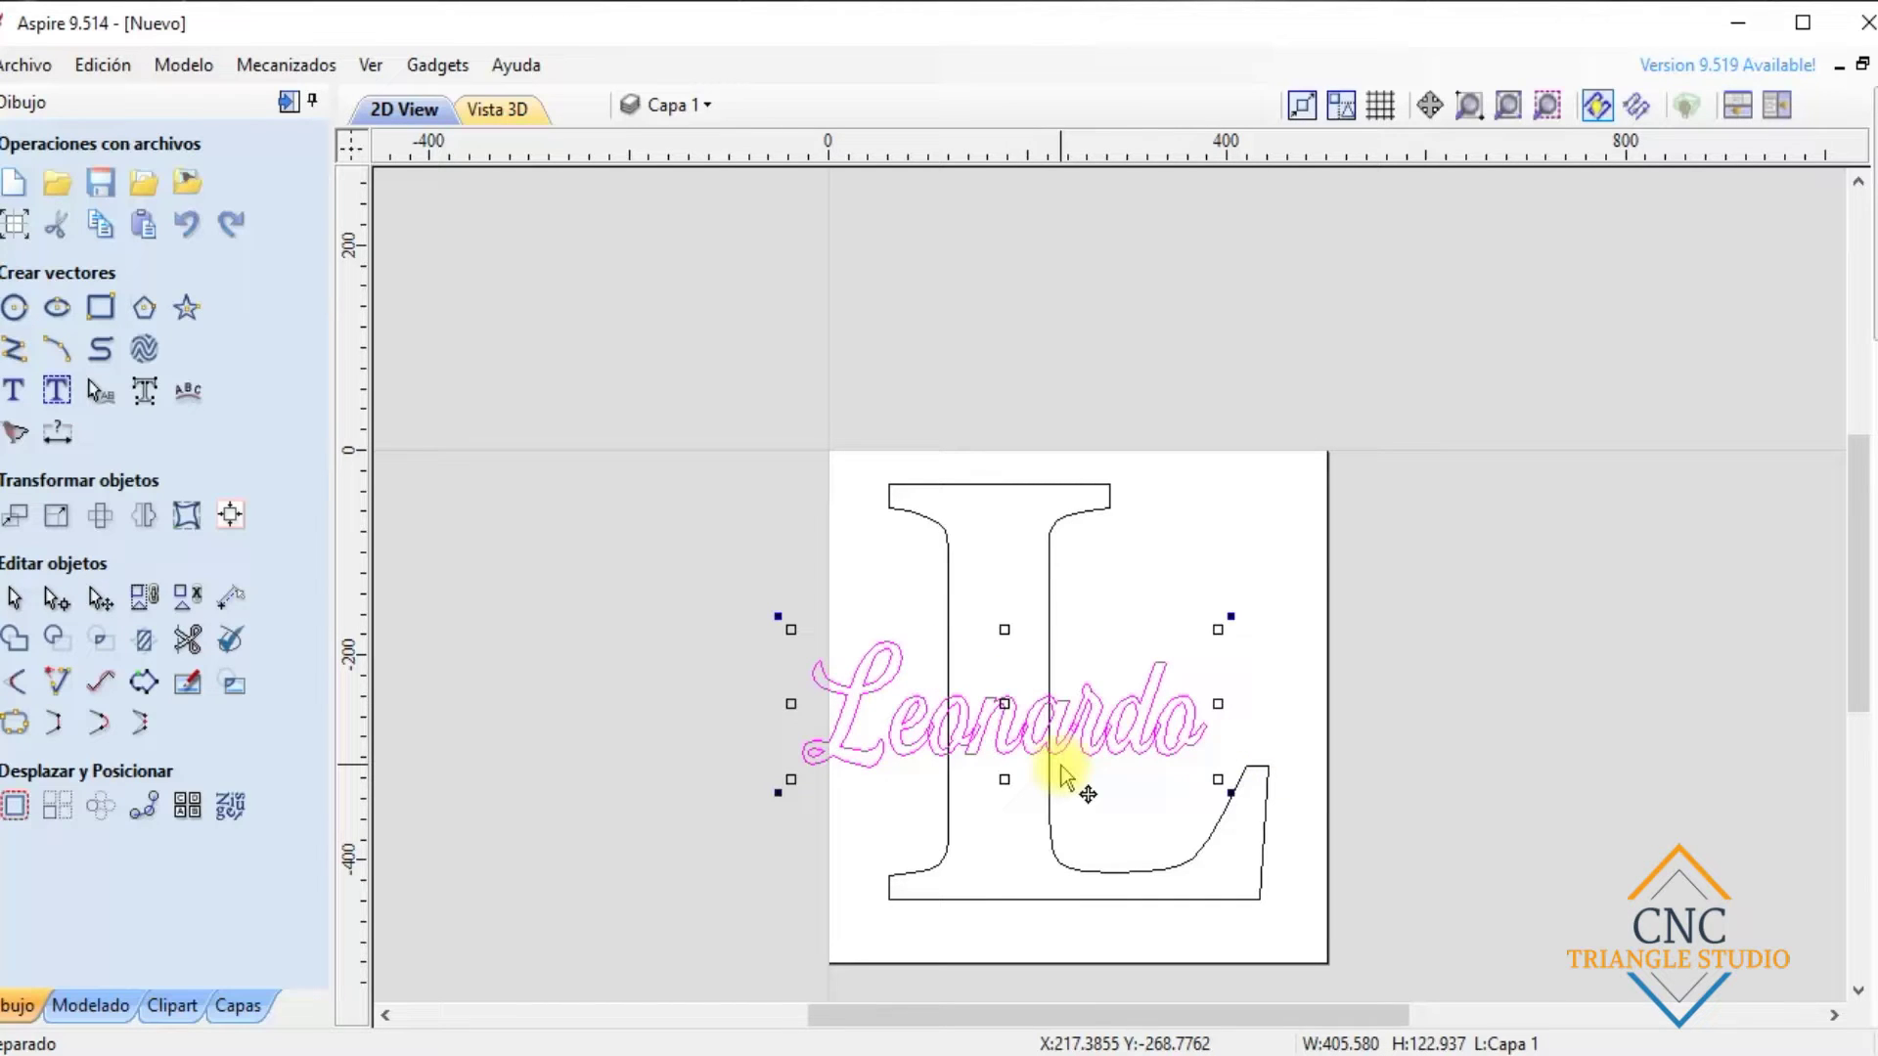
left_click_drag(1060, 768, 1152, 769)
key("Down")
key("Down")
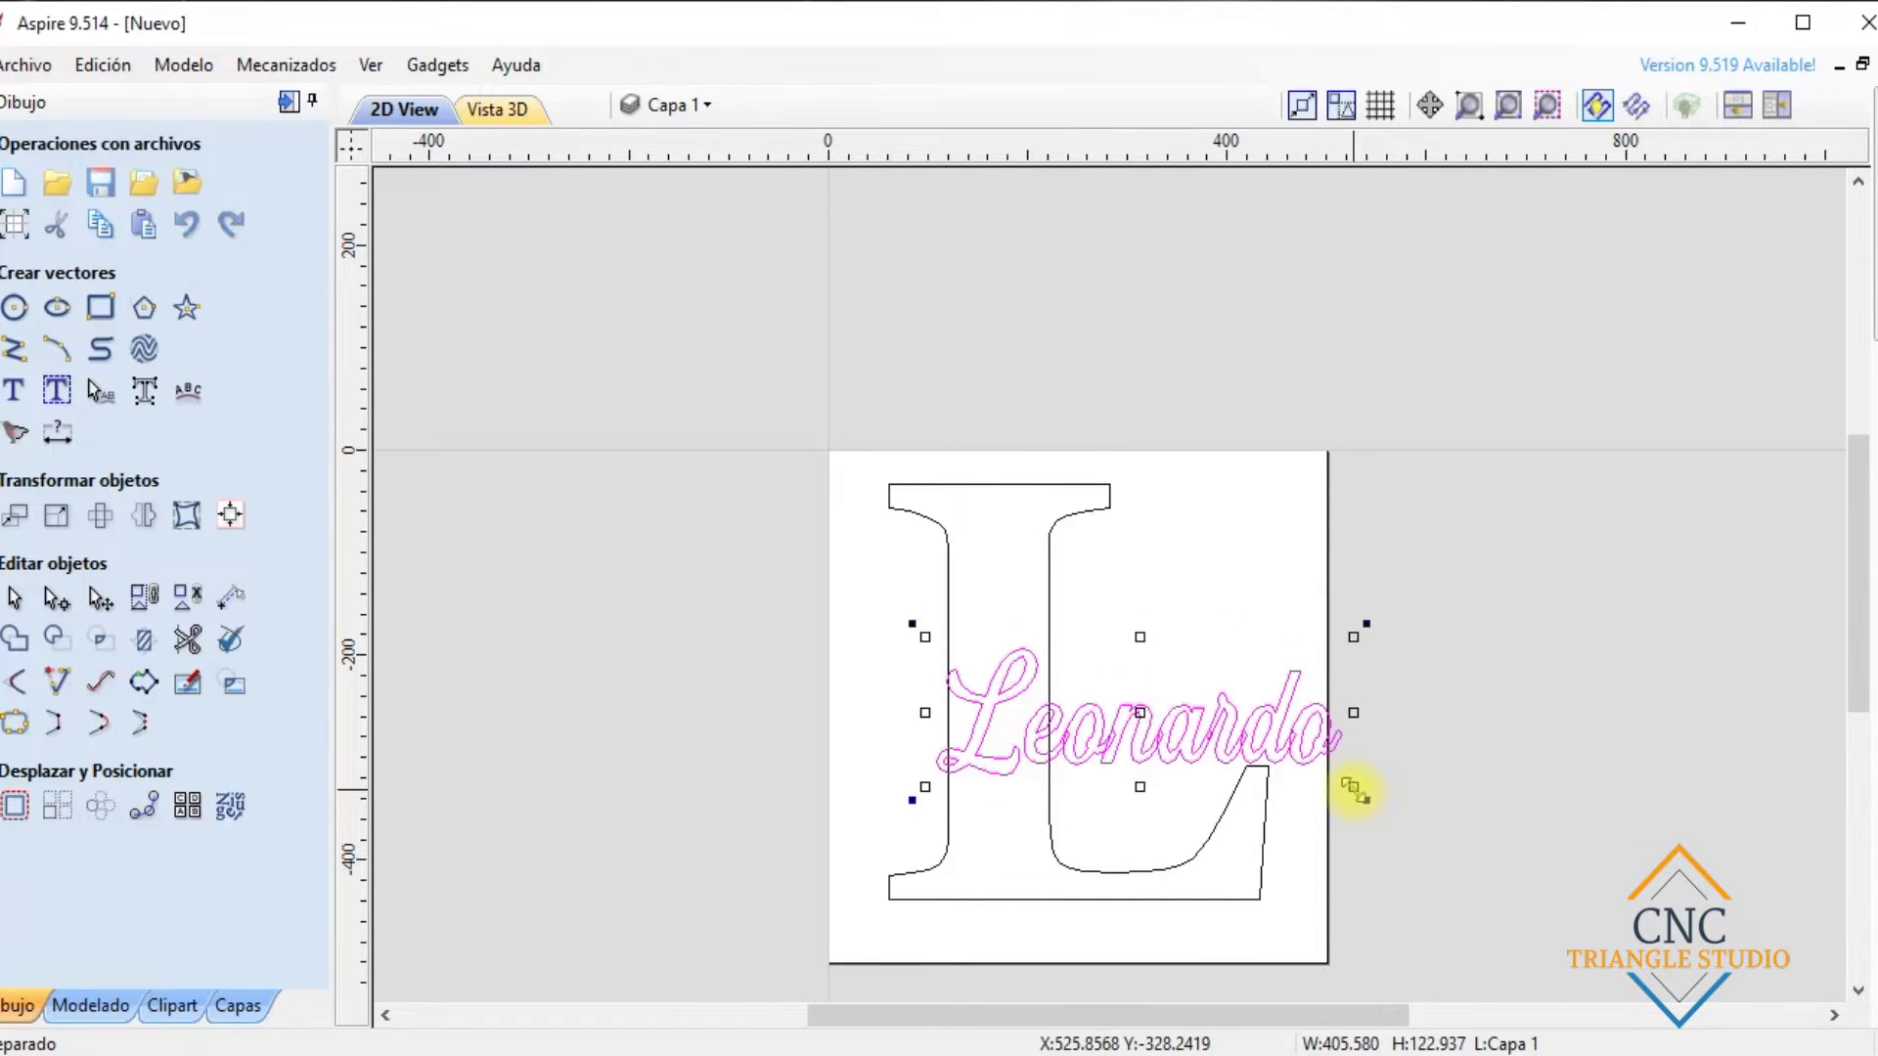
Reduce the name text to about 327 mm wide and stretch it to about 125 mm high, just above the L's foot
mouse_move(1353, 790)
left_mouse_down()
mouse_move(1320, 759)
mouse_move(1332, 780)
left_mouse_up()
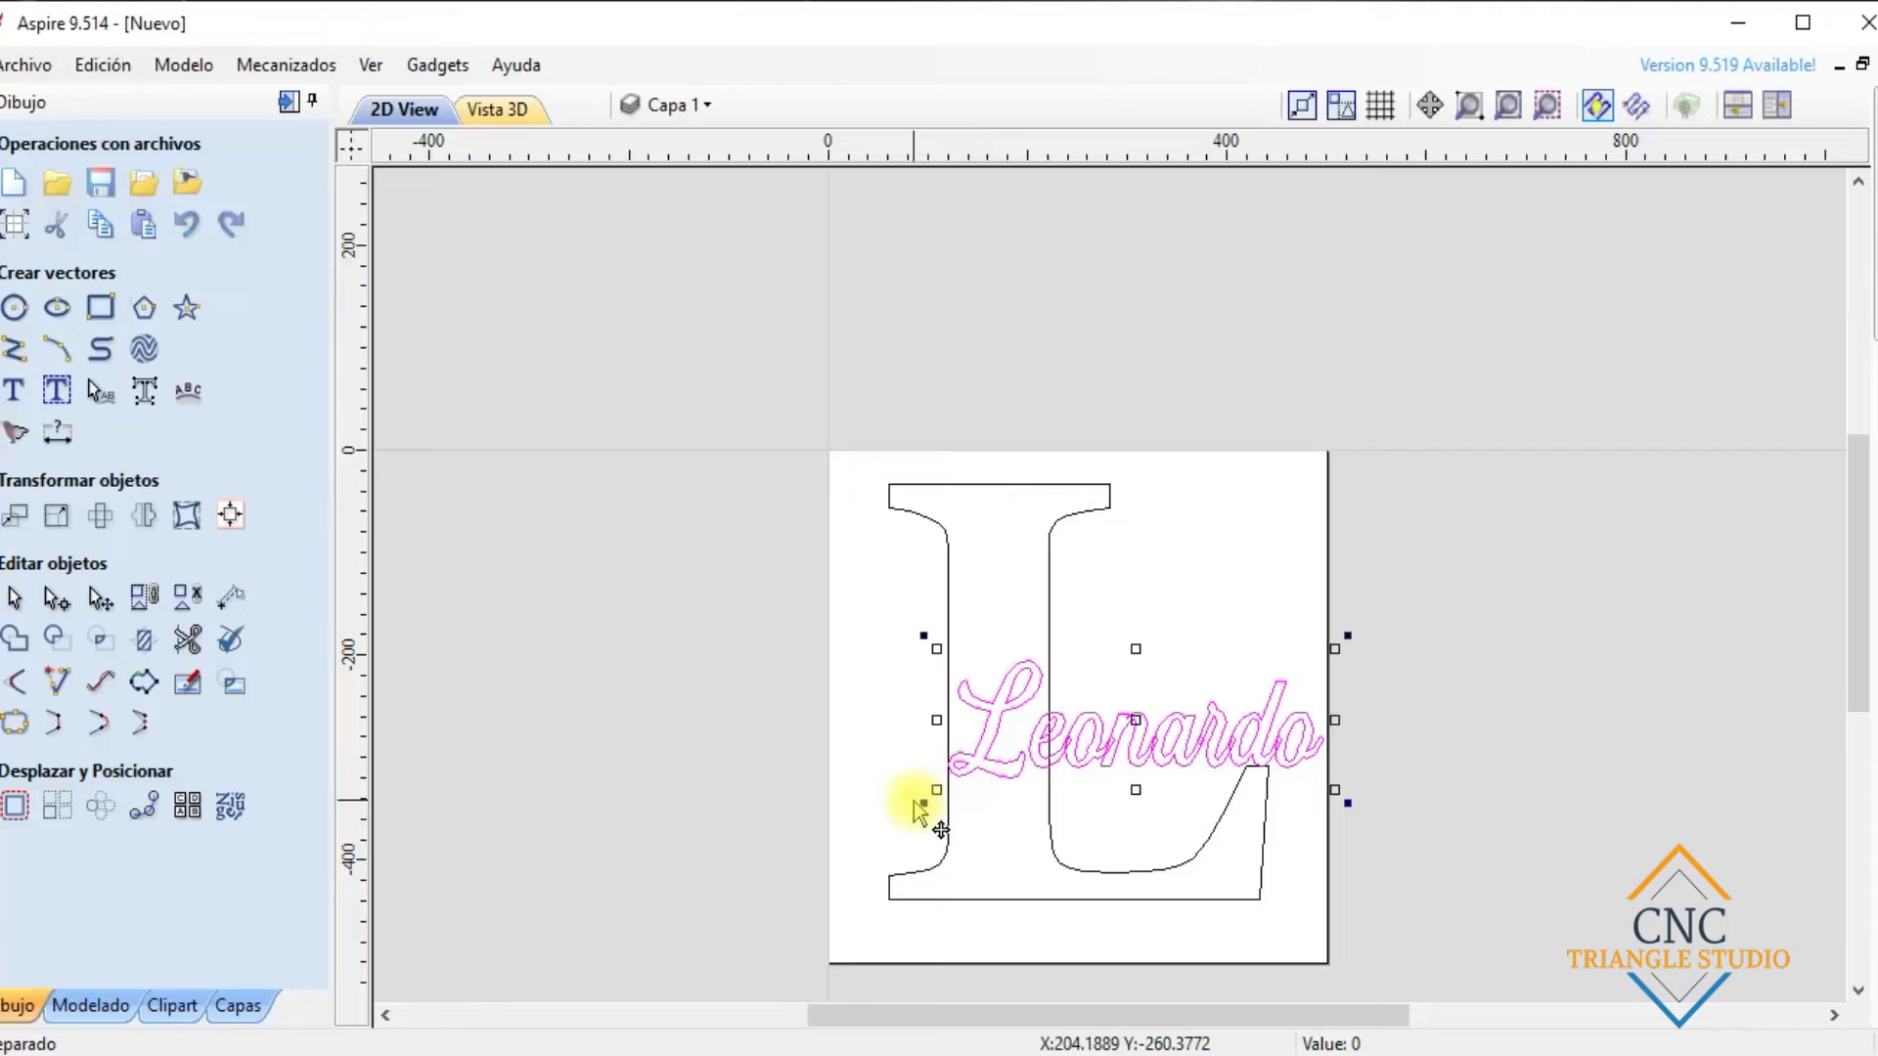
left_click_drag(1337, 792, 1293, 787)
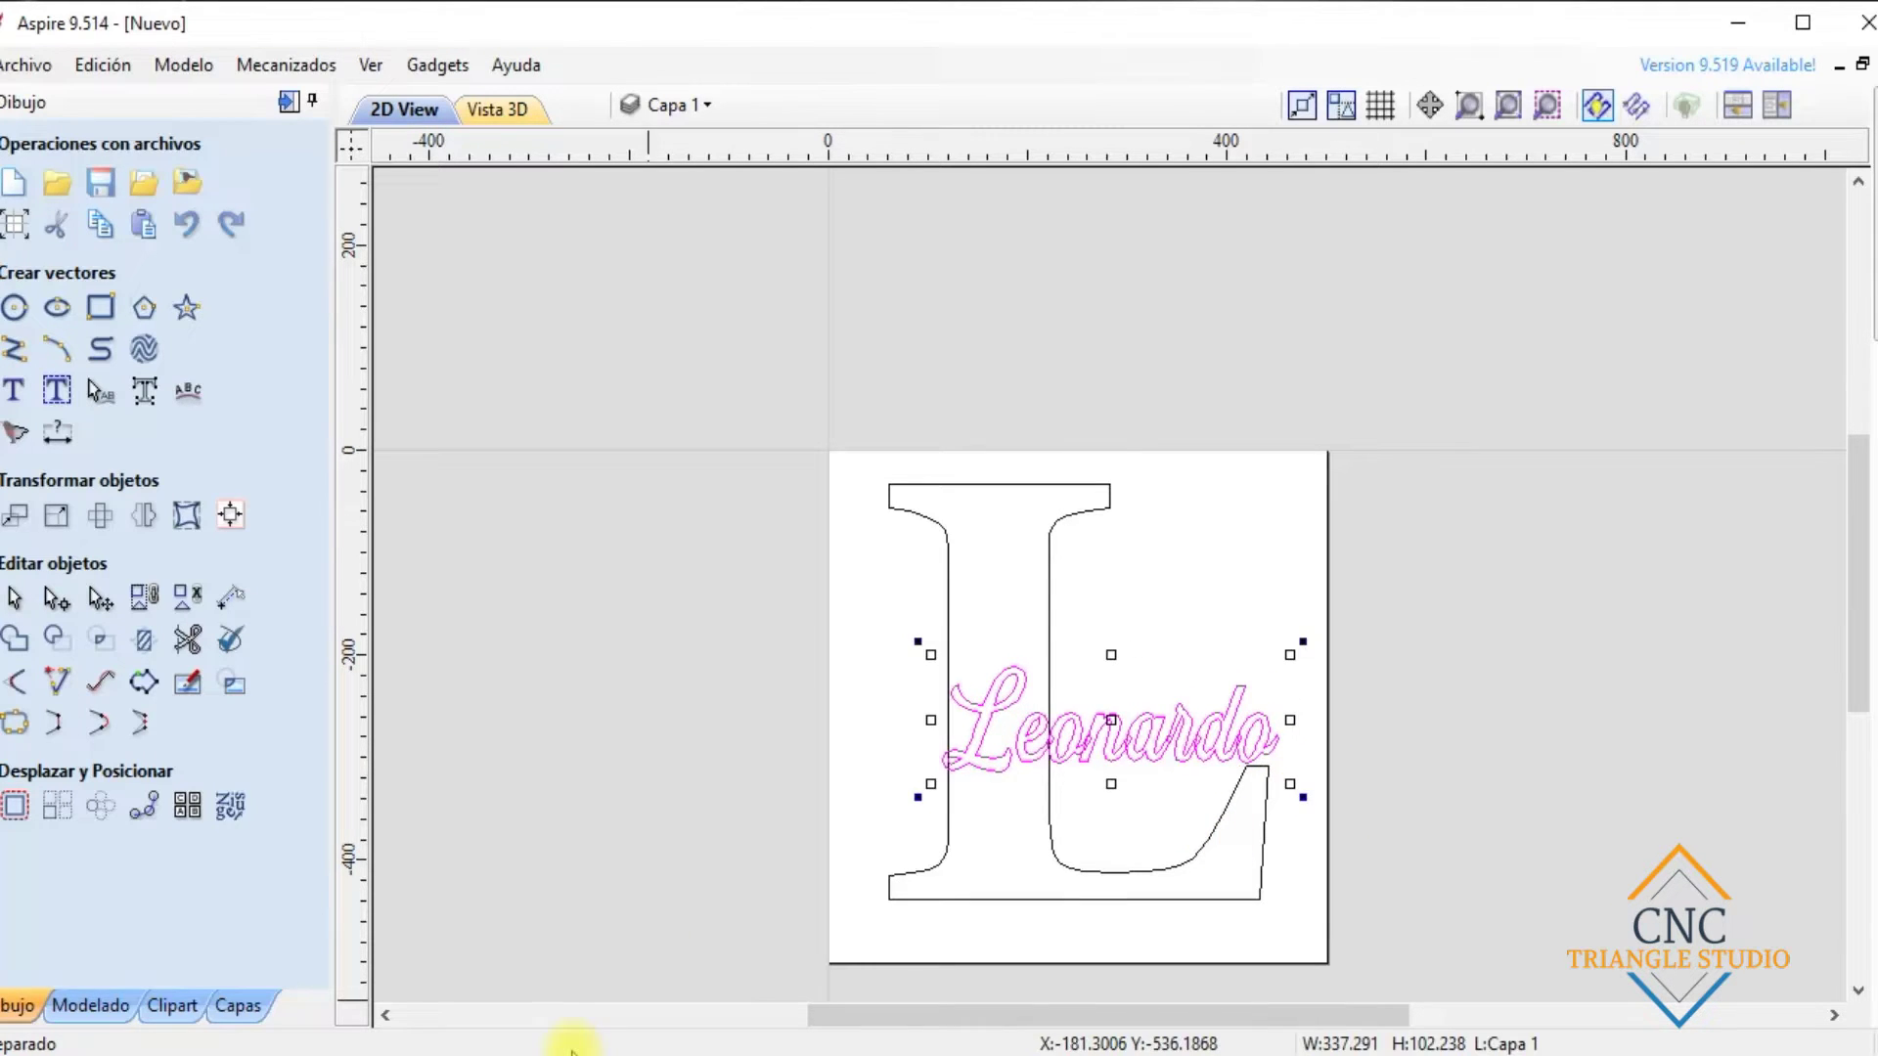
scroll(1289, 714, "up", 3)
left_click_drag(1279, 704, 1222, 734)
scroll(1216, 754, "down", 3)
scroll(1006, 720, "up", 3)
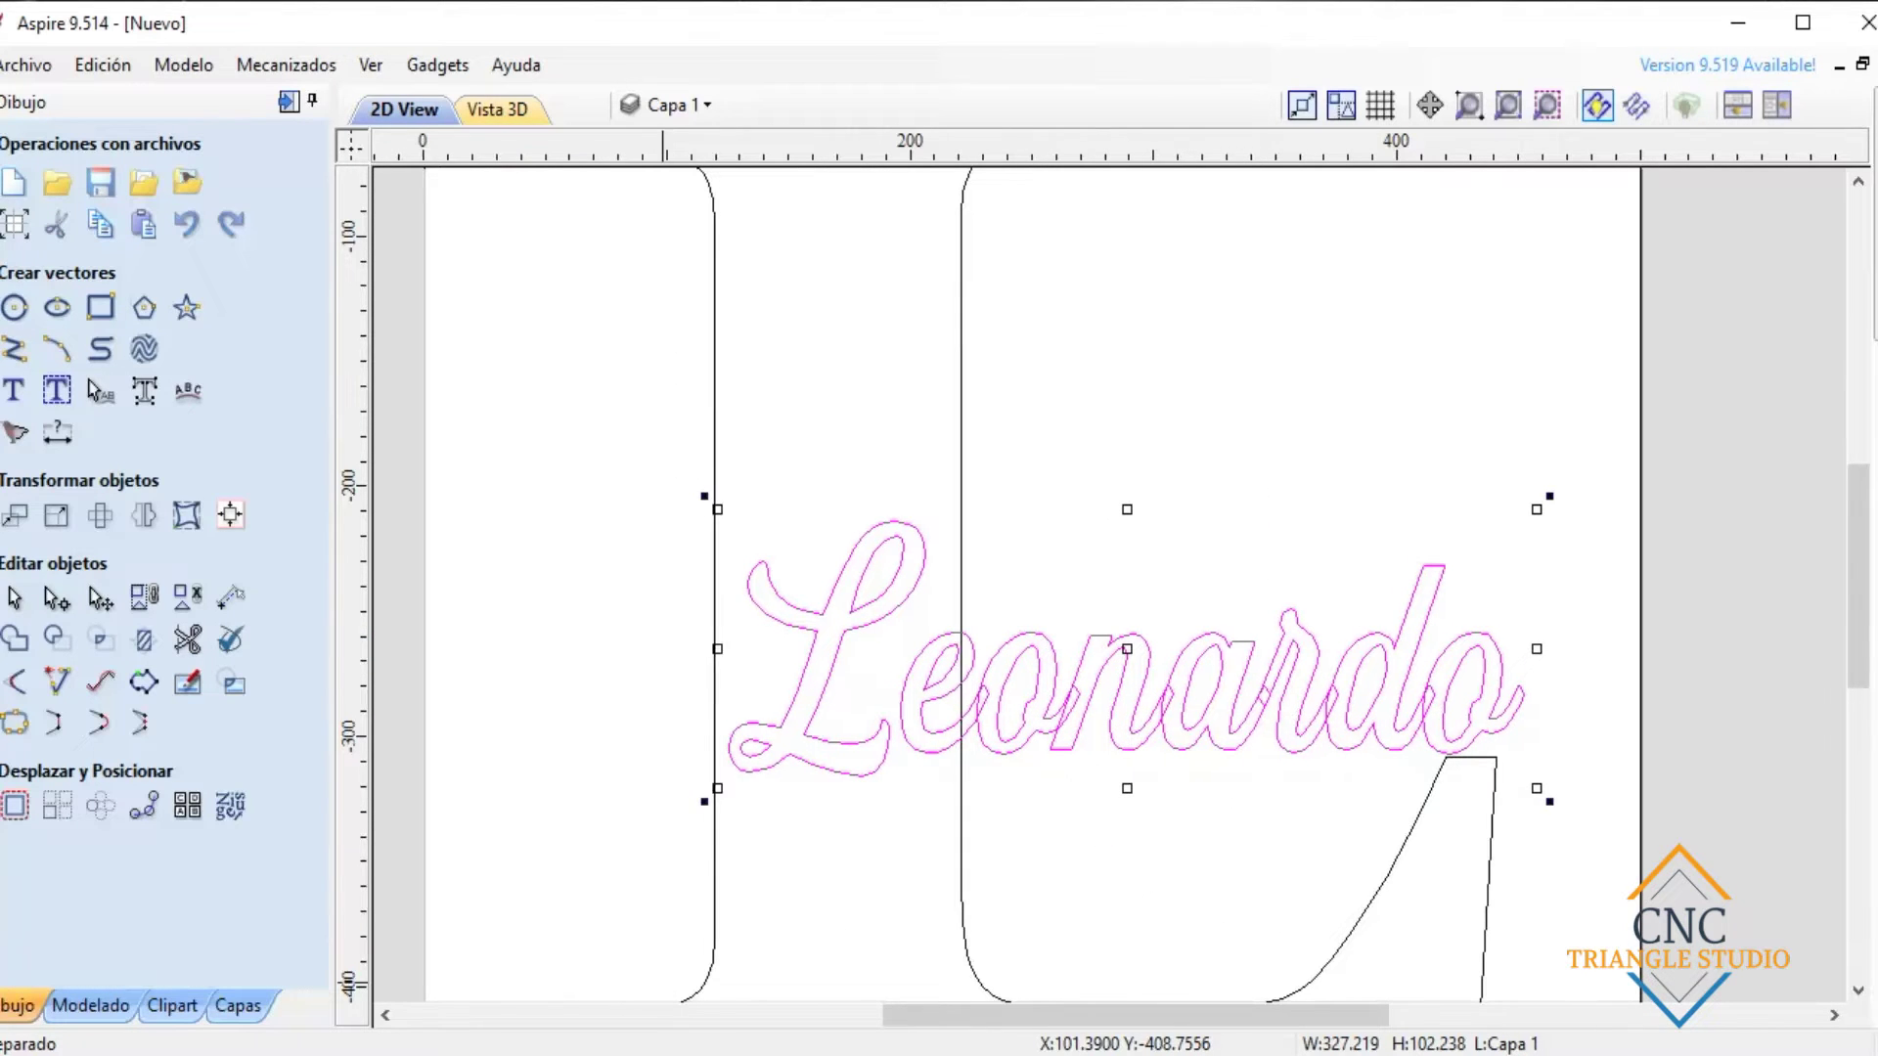
left_click(1168, 494)
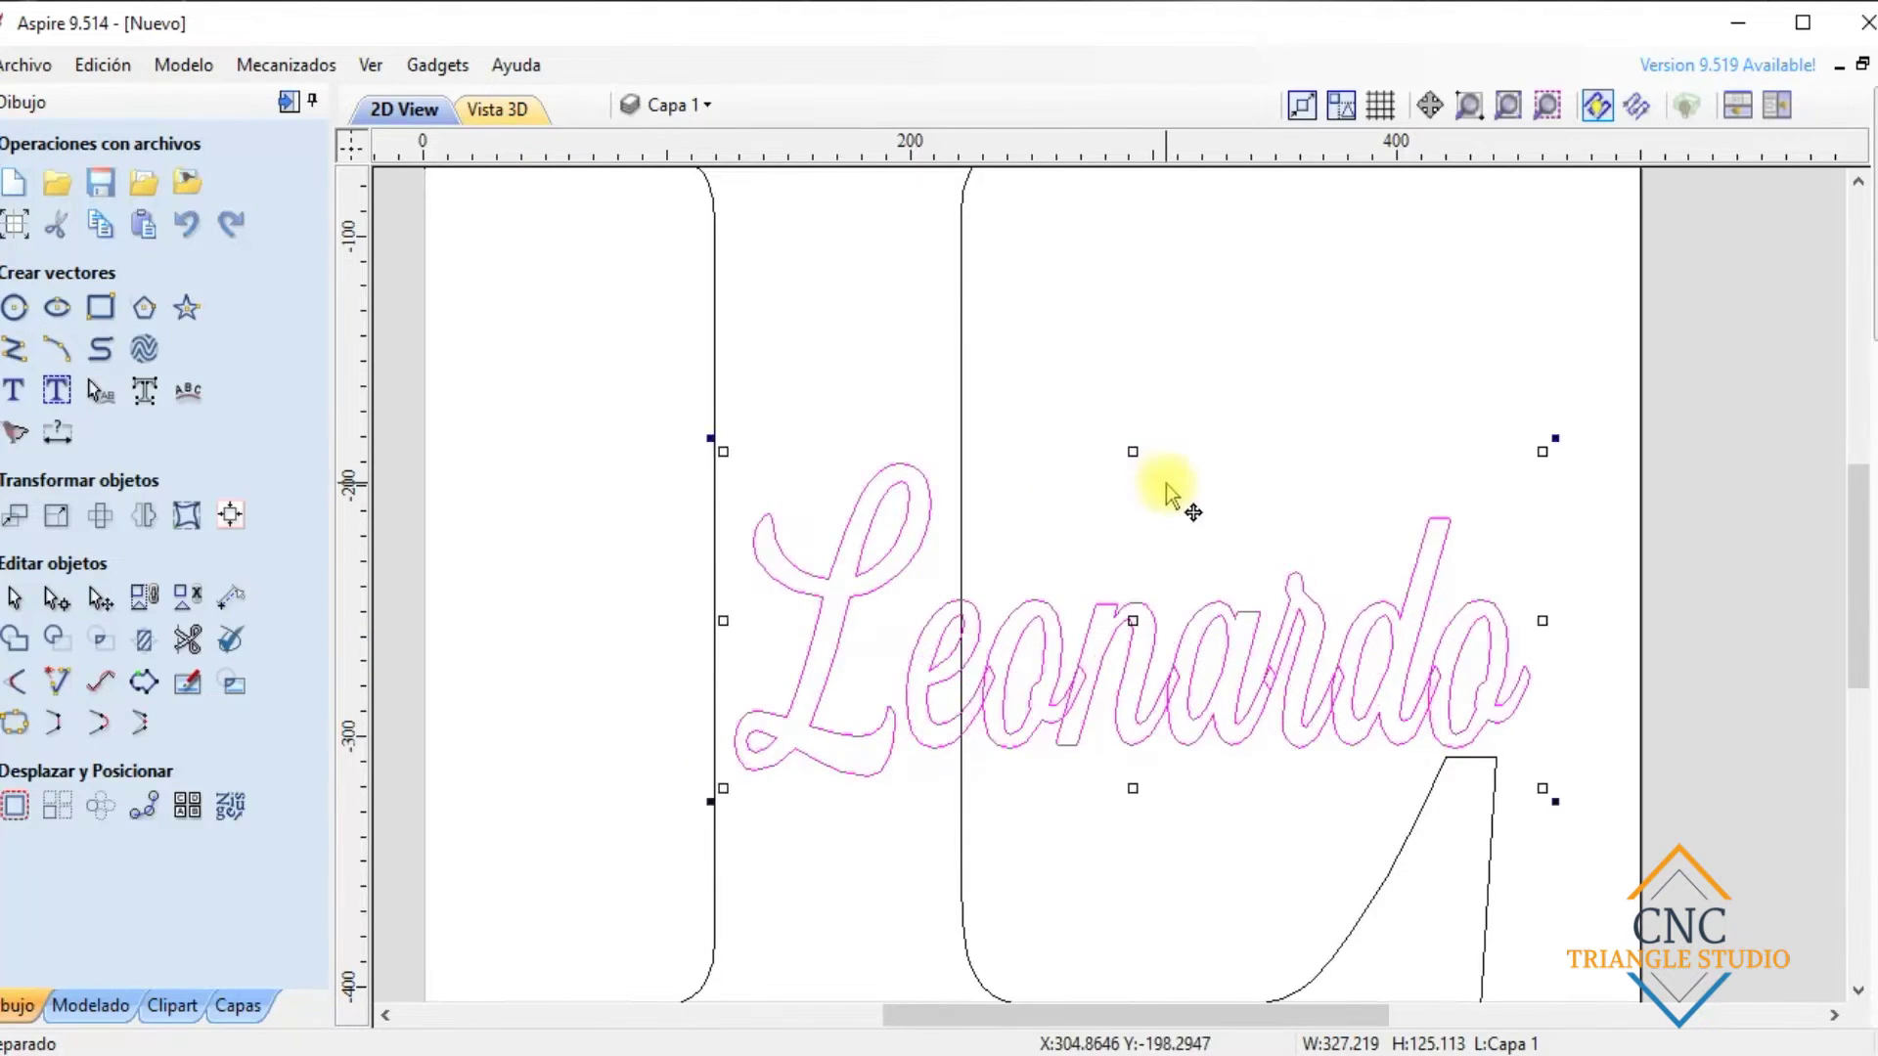
Move the large letter L to a new visible layer named "L capital"
scroll(1252, 665, "down", 3)
left_click(1080, 717)
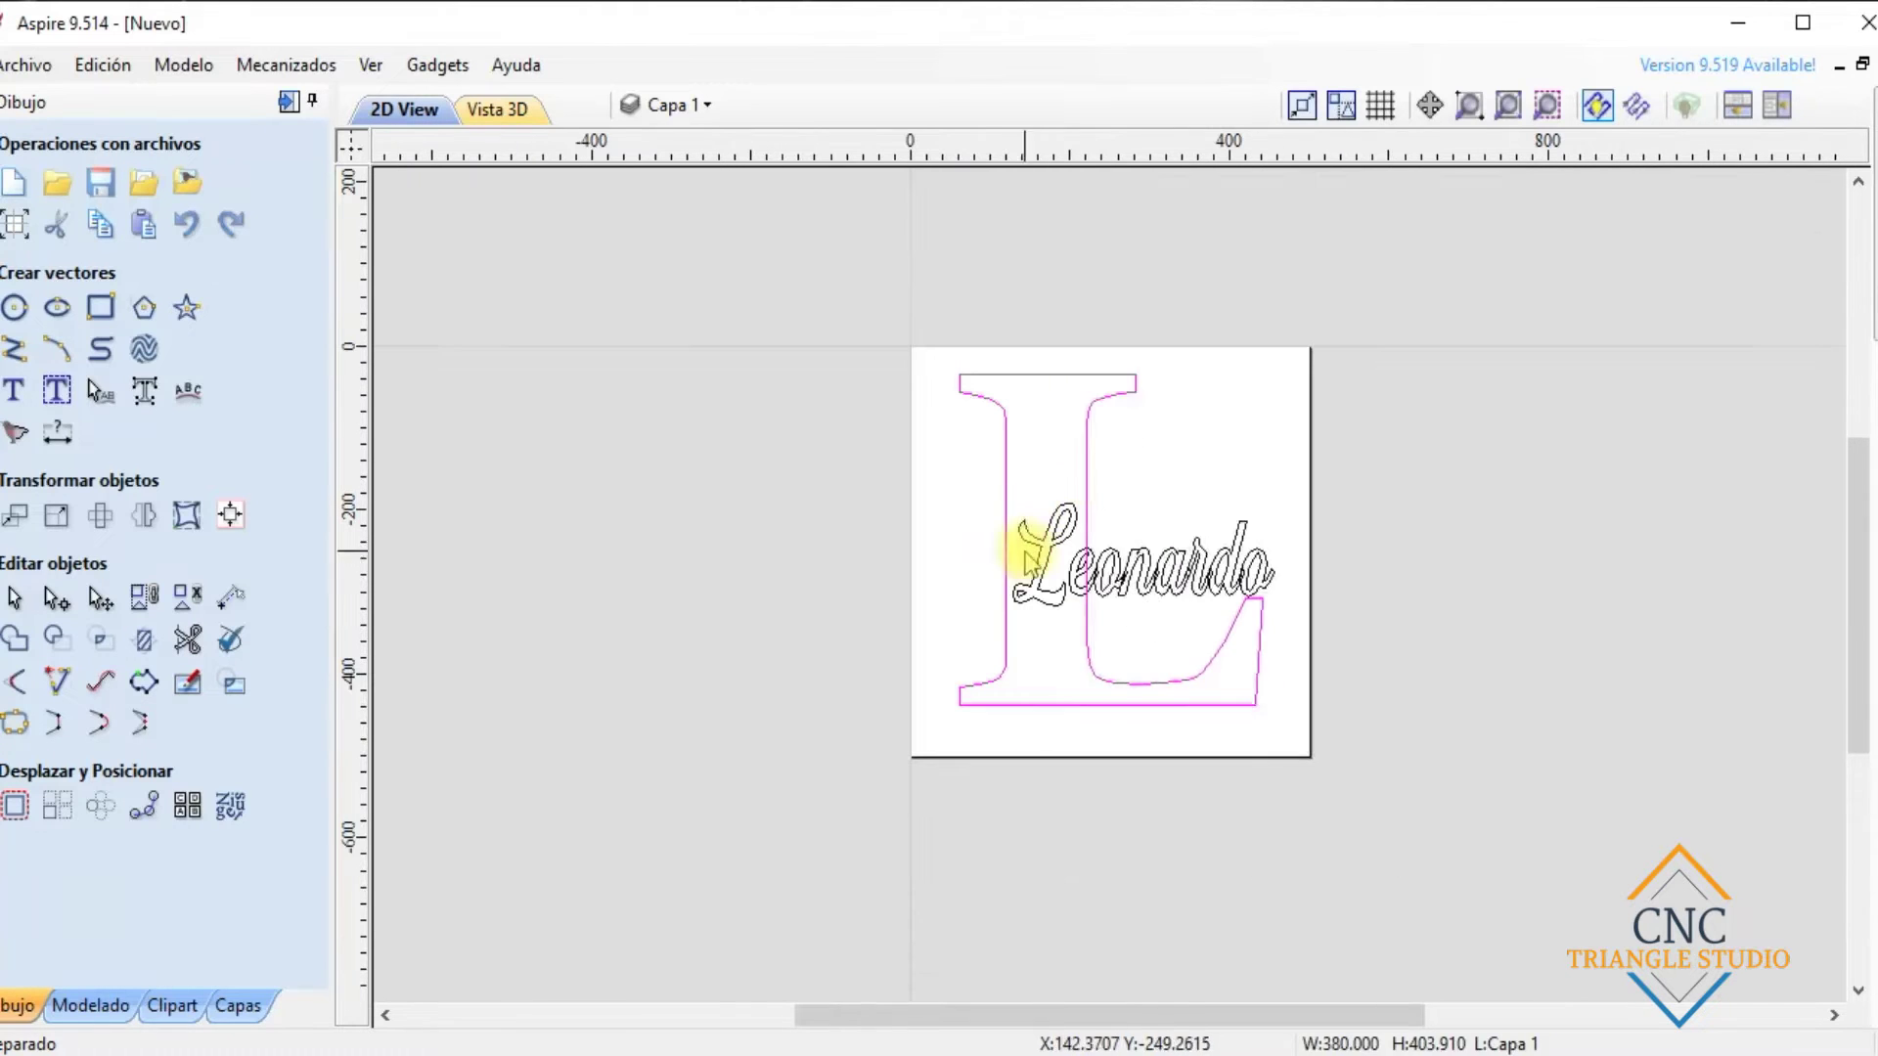
right_click(1089, 472)
mouse_move(1272, 1025)
left_click(1589, 1039)
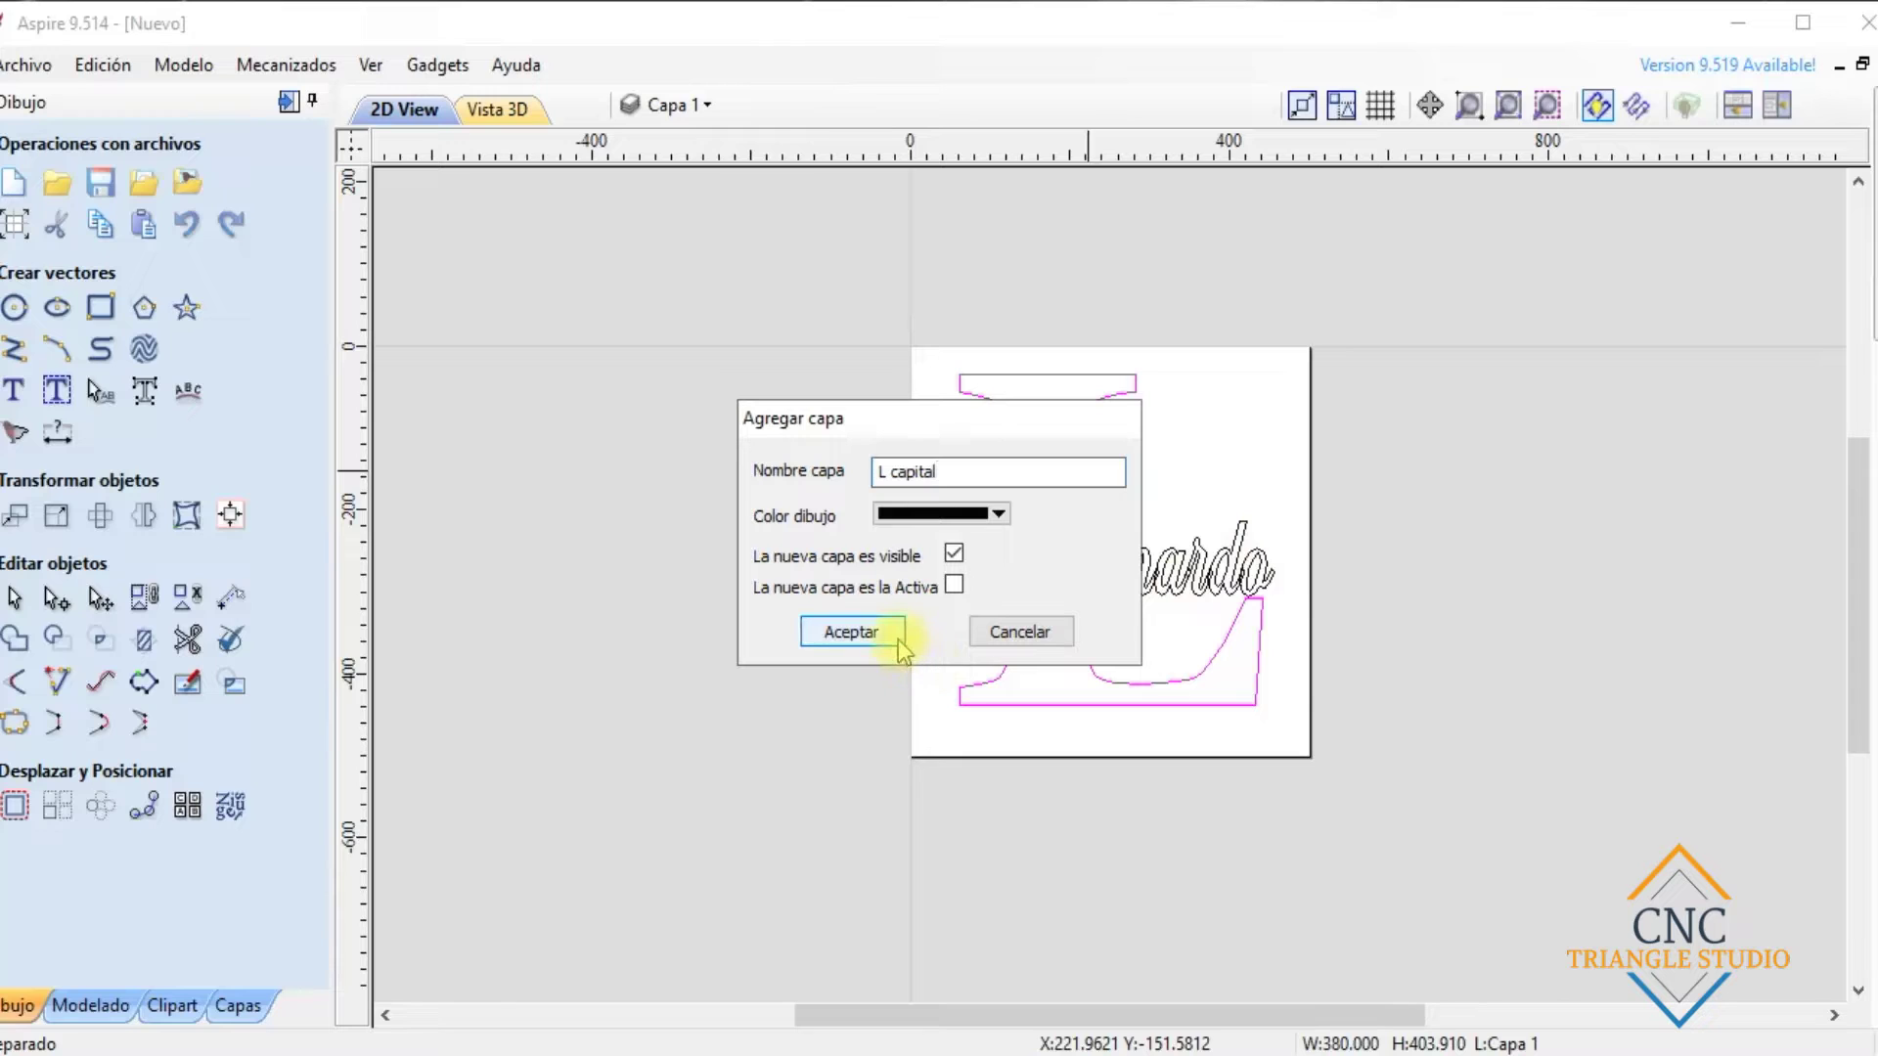
left_click(851, 632)
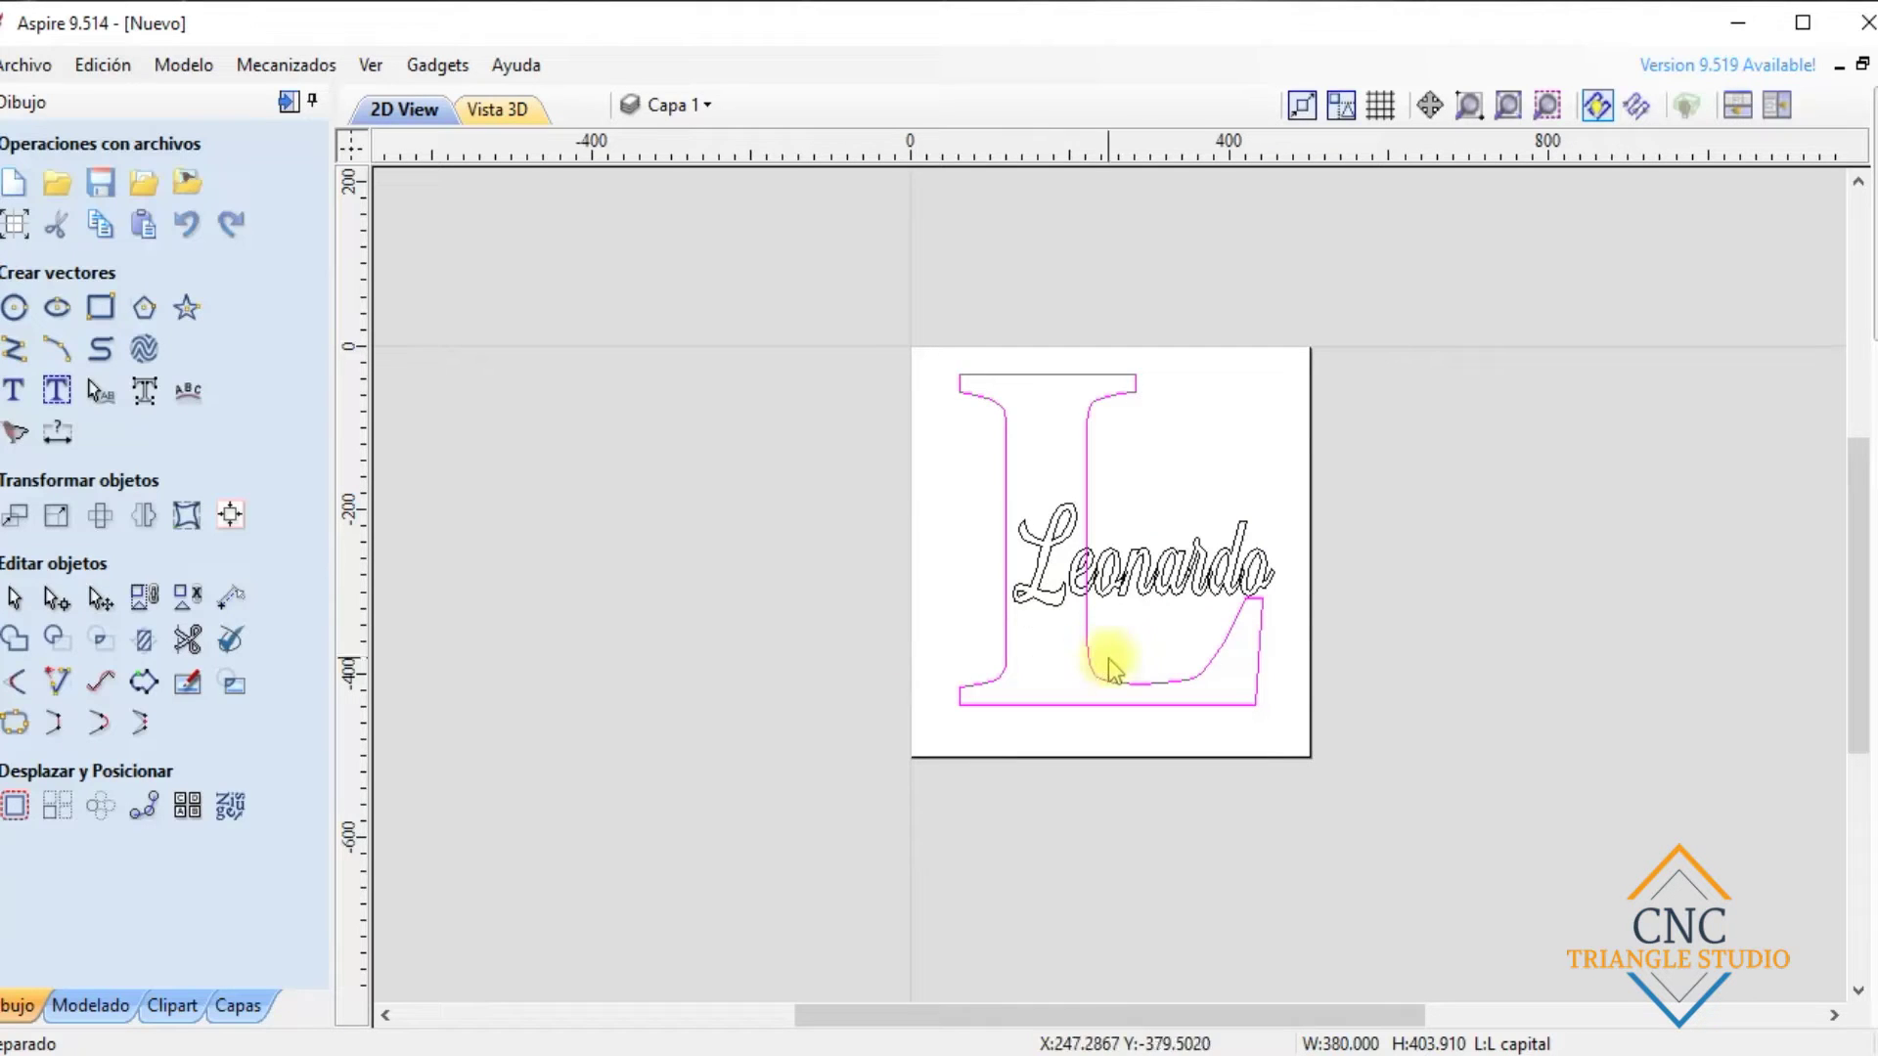
Hide the L capital layer and show it again to check which vectors it holds
left_click(702, 105)
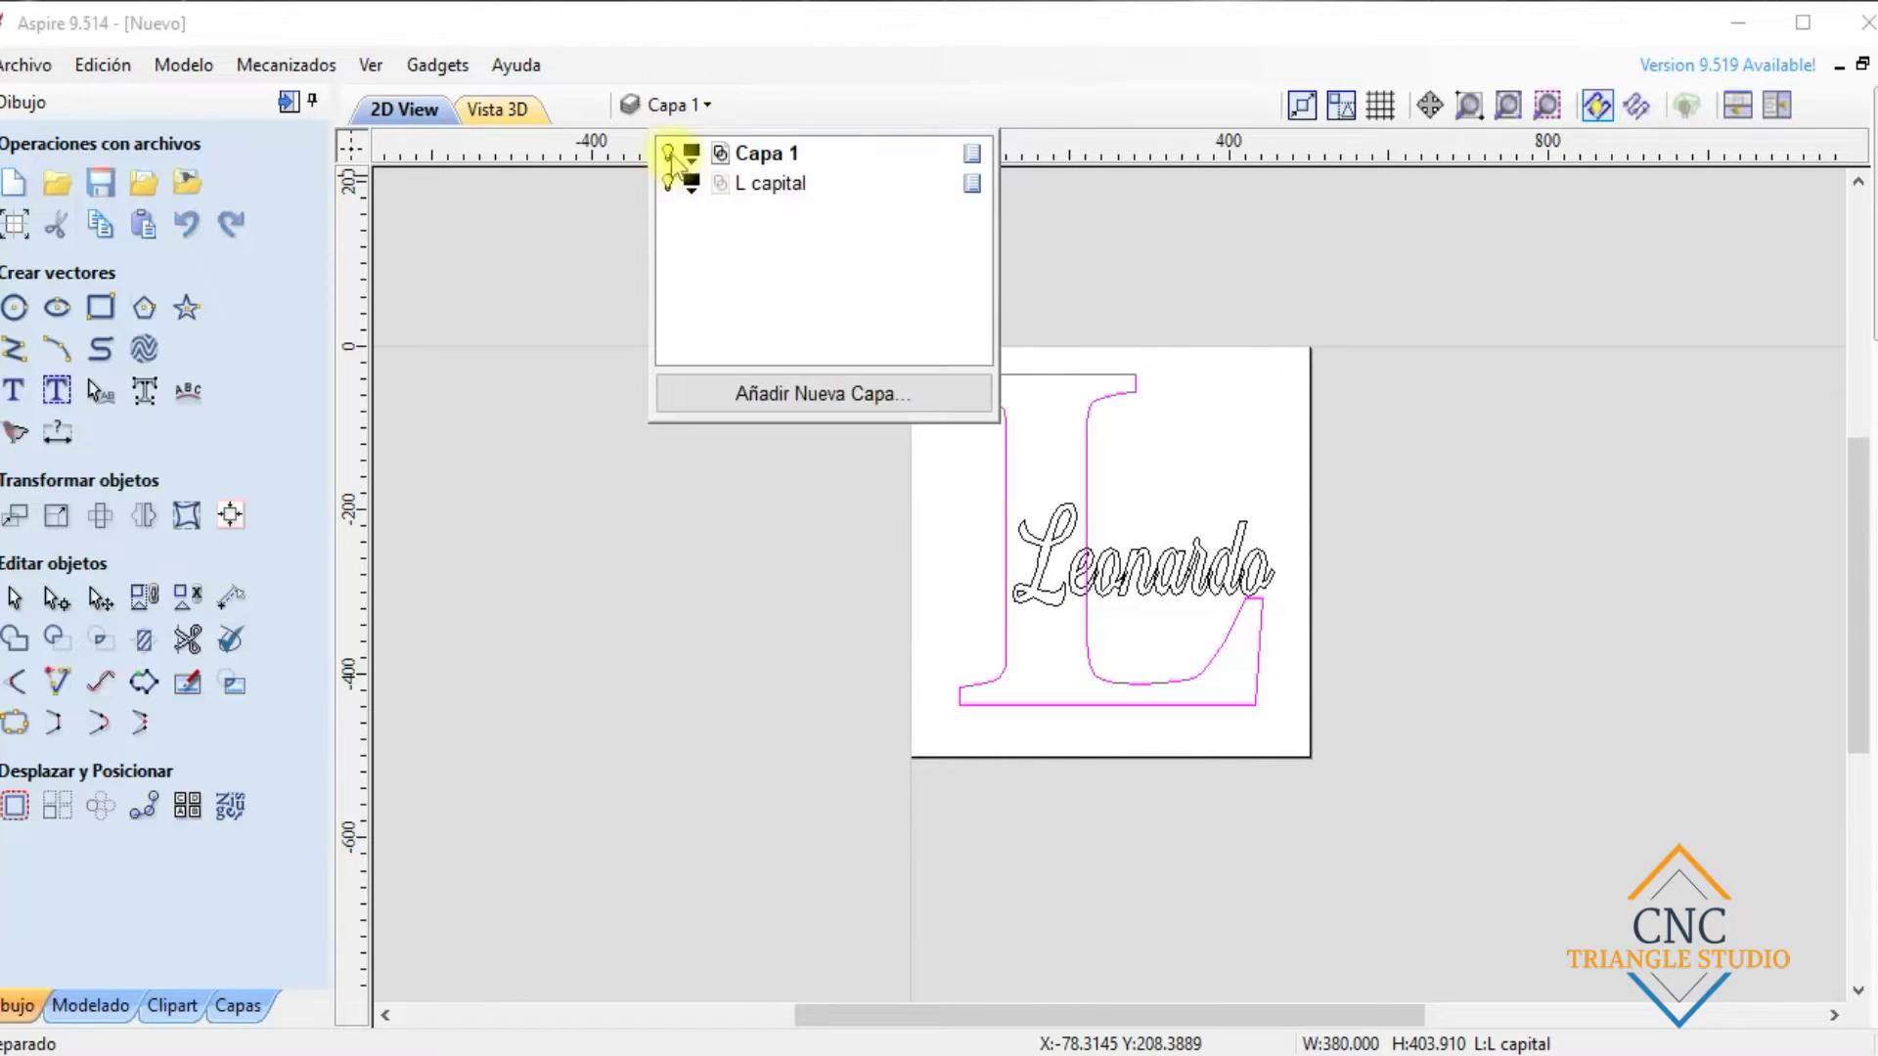
left_click(668, 185)
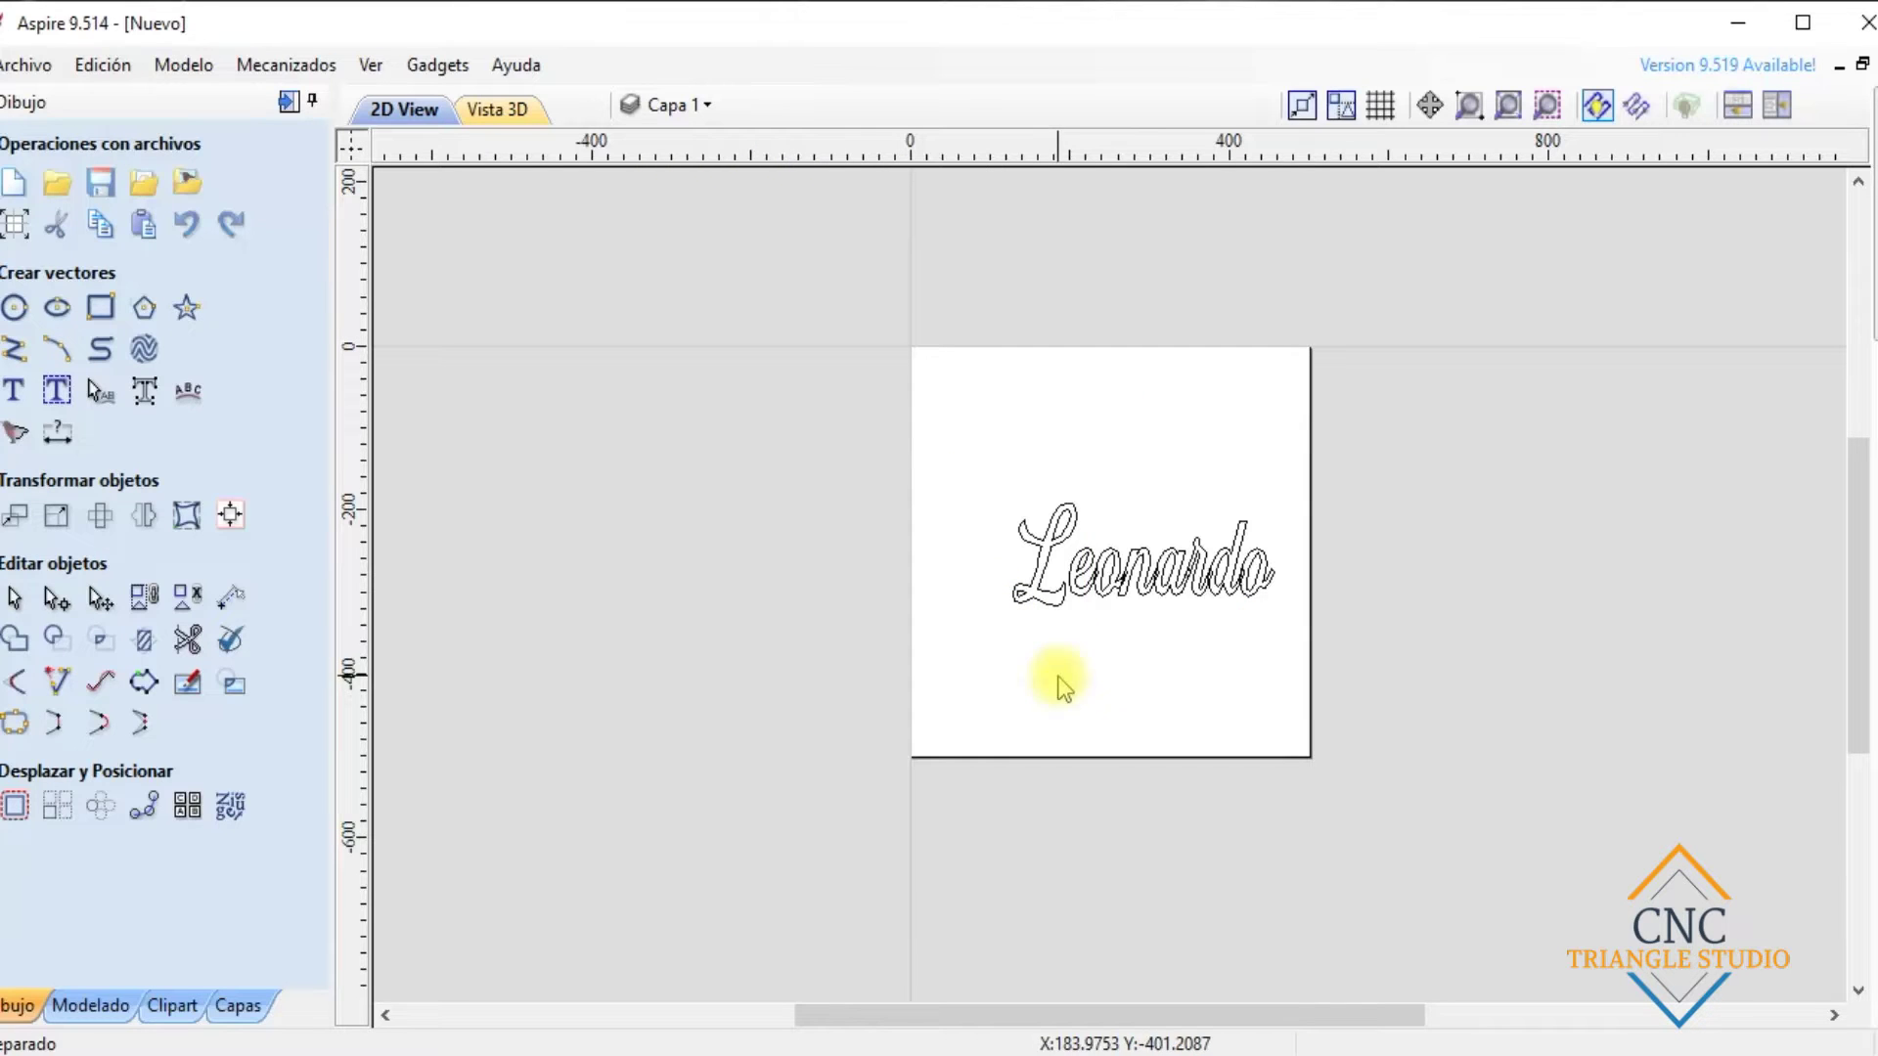
left_click(1122, 589)
scroll(1122, 589, "down", 1)
left_click(675, 106)
left_click(668, 184)
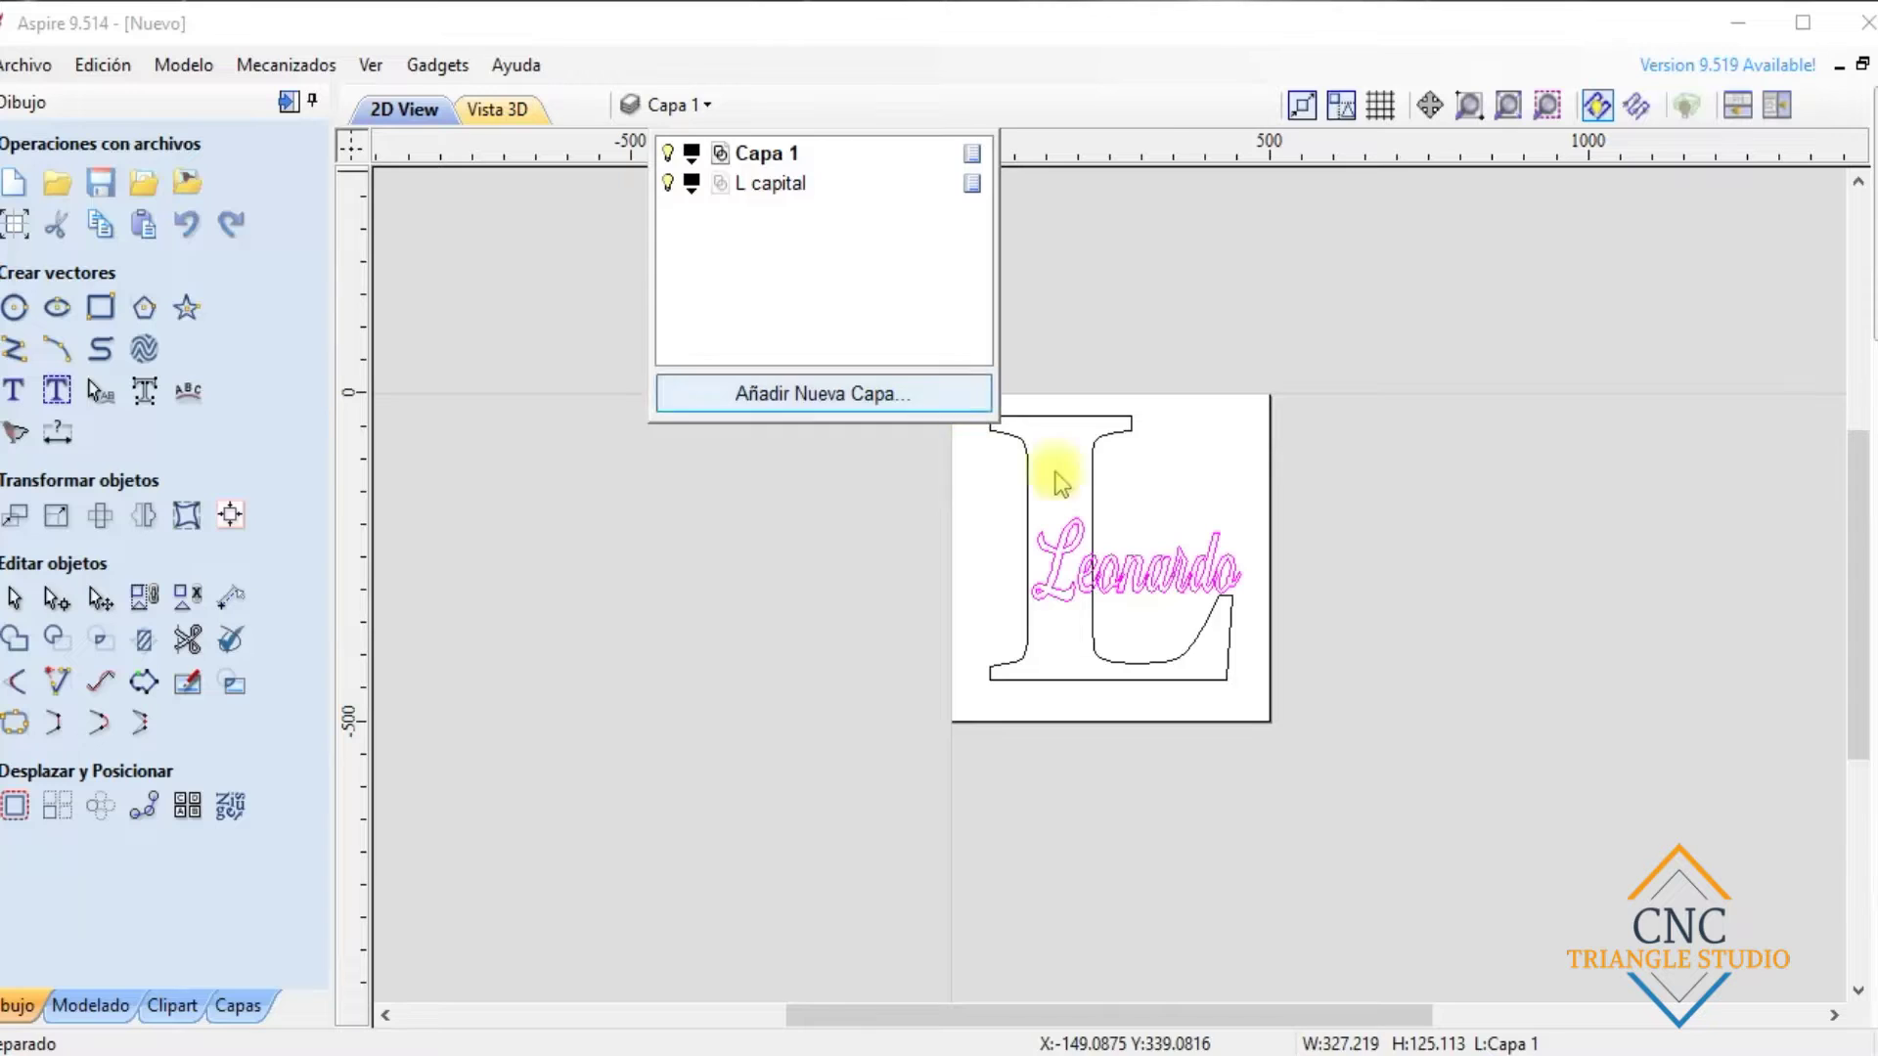
left_click(1233, 618)
Select the name text, and hide and show the Capa 1 layer to check its contents
scroll(1159, 582, "up", 2)
left_click(1154, 579)
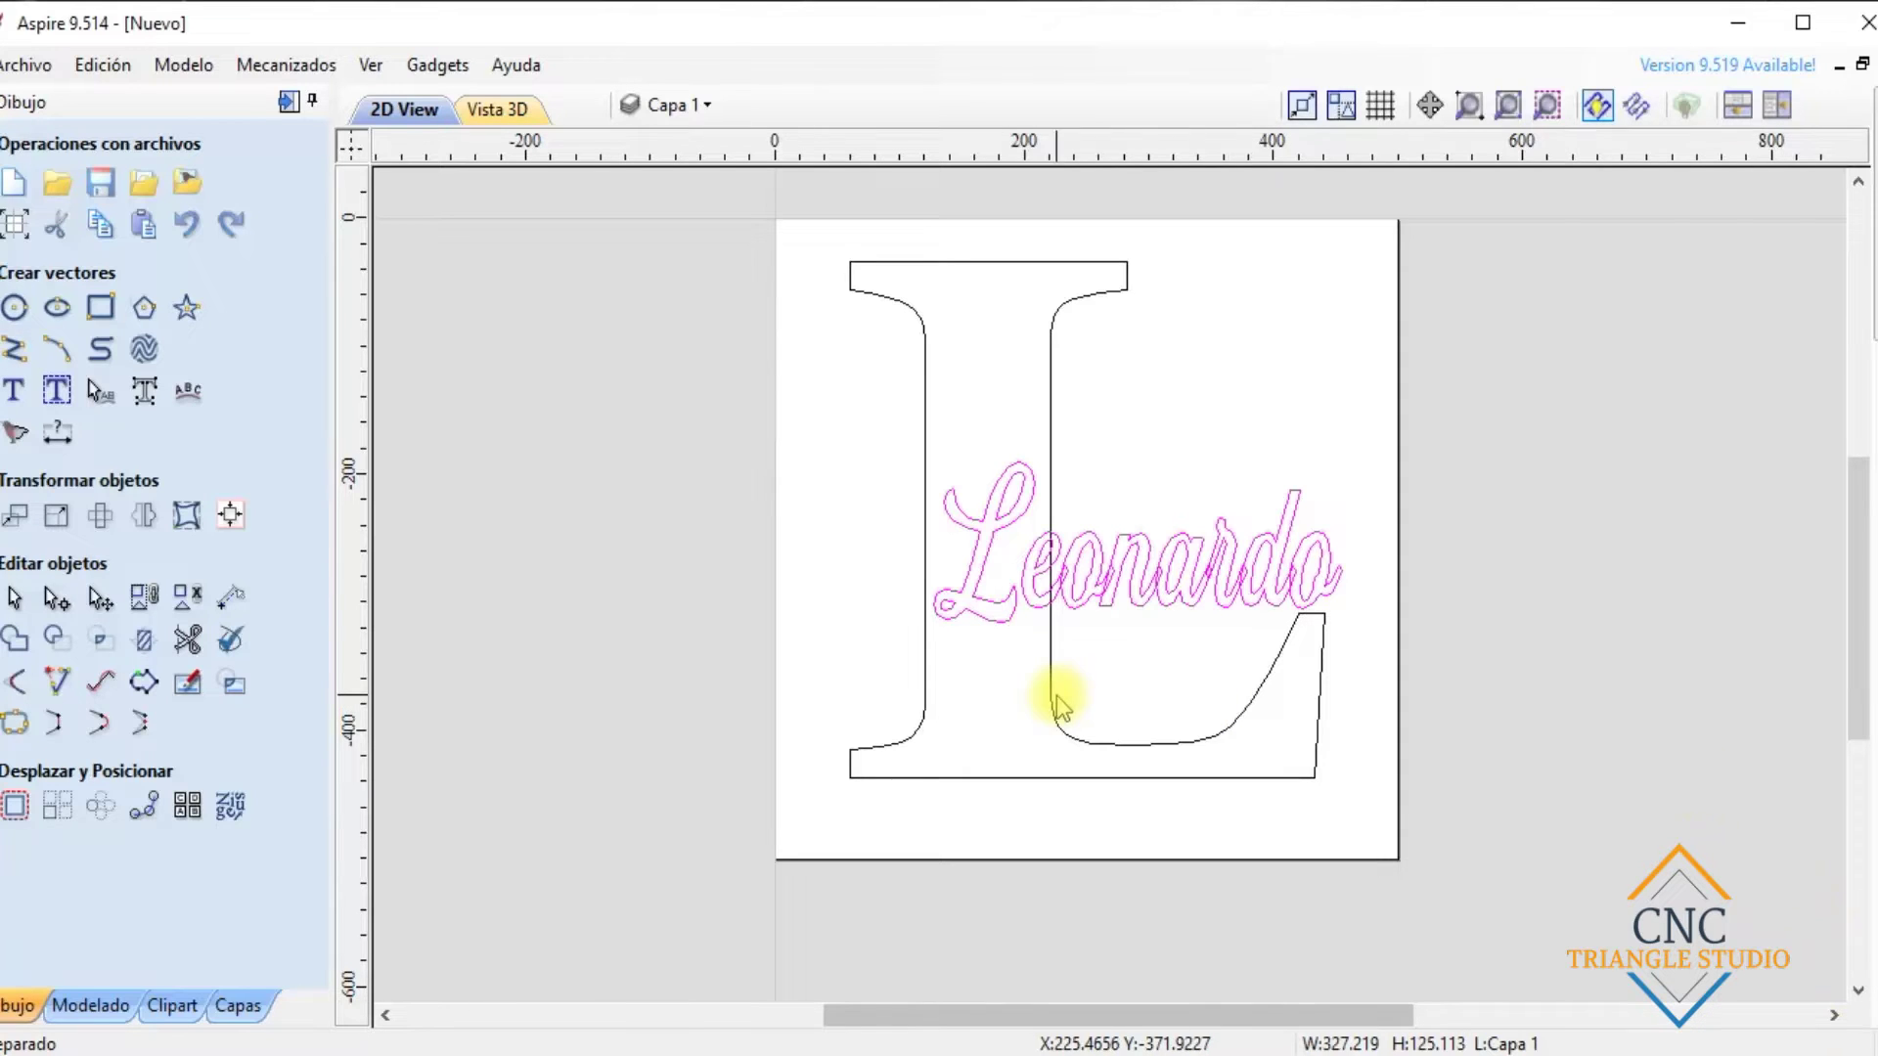
left_click(1102, 587)
scroll(1102, 587, "up", 2)
scroll(1102, 587, "down", 1)
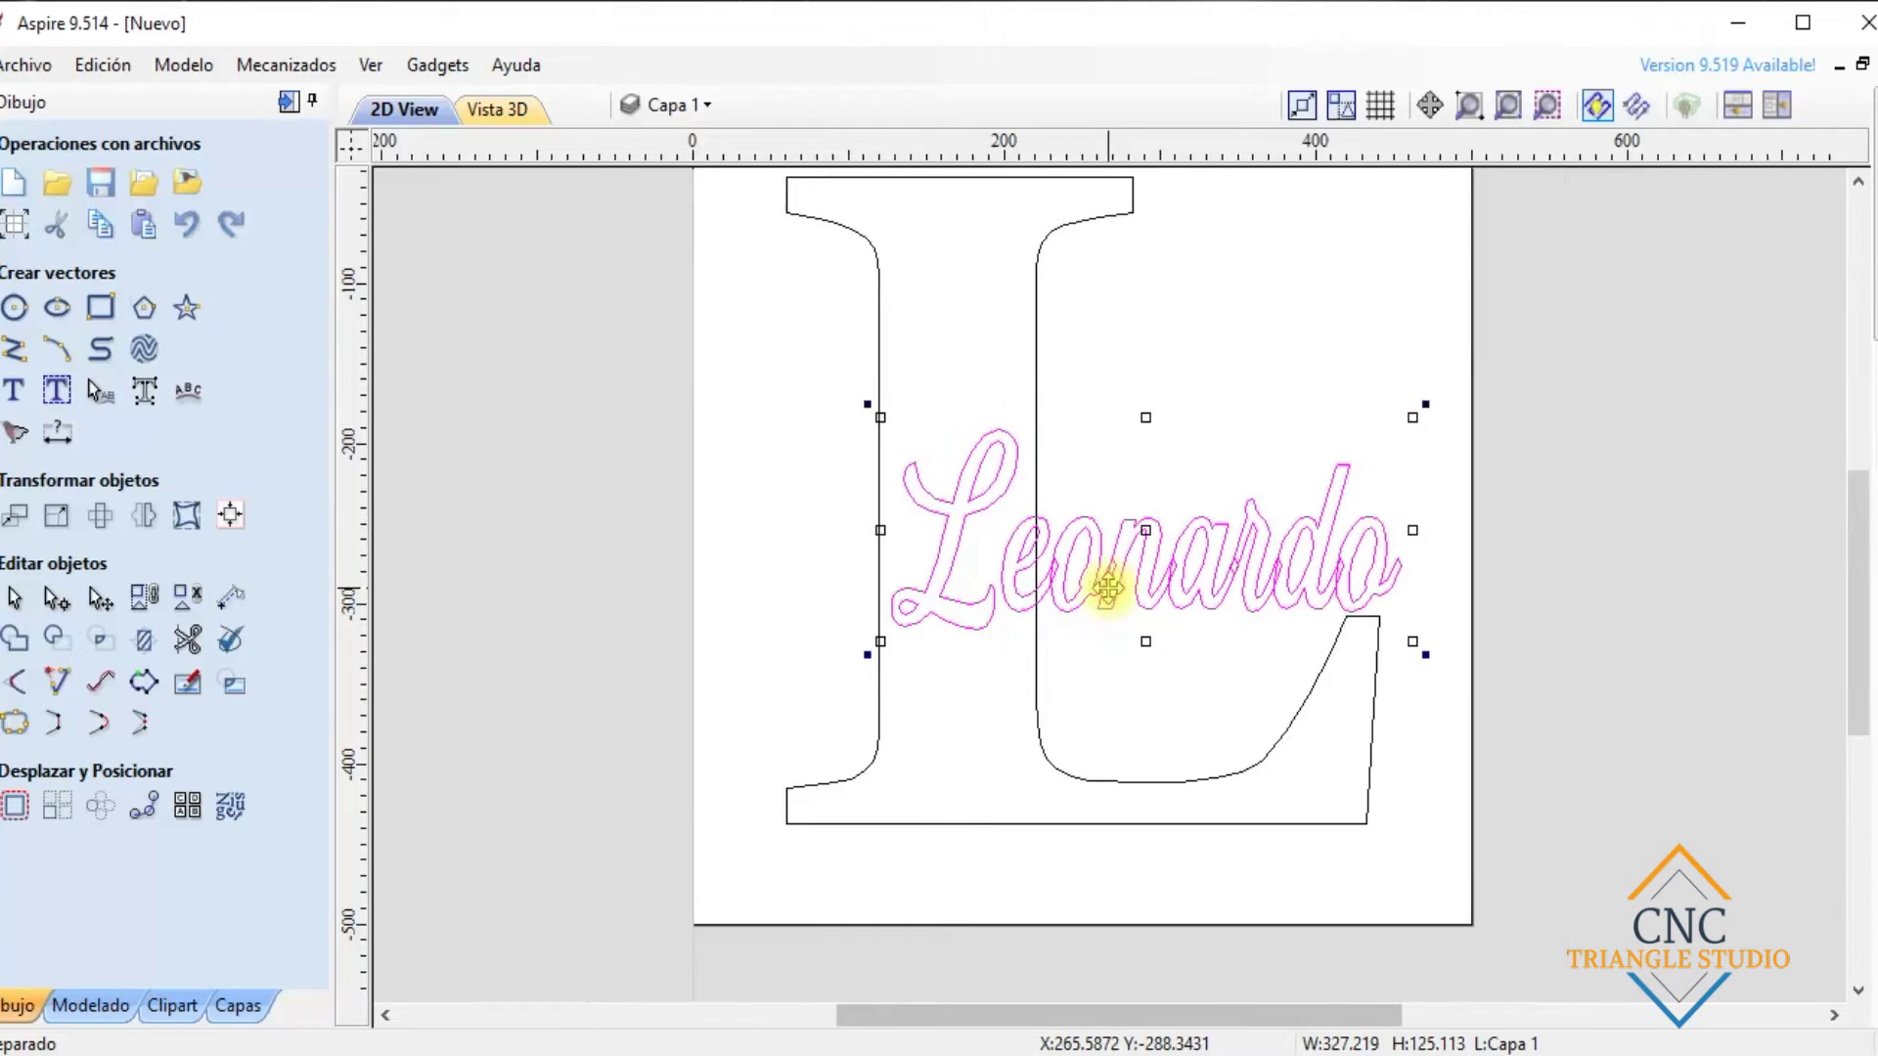
left_click(702, 108)
left_click(668, 154)
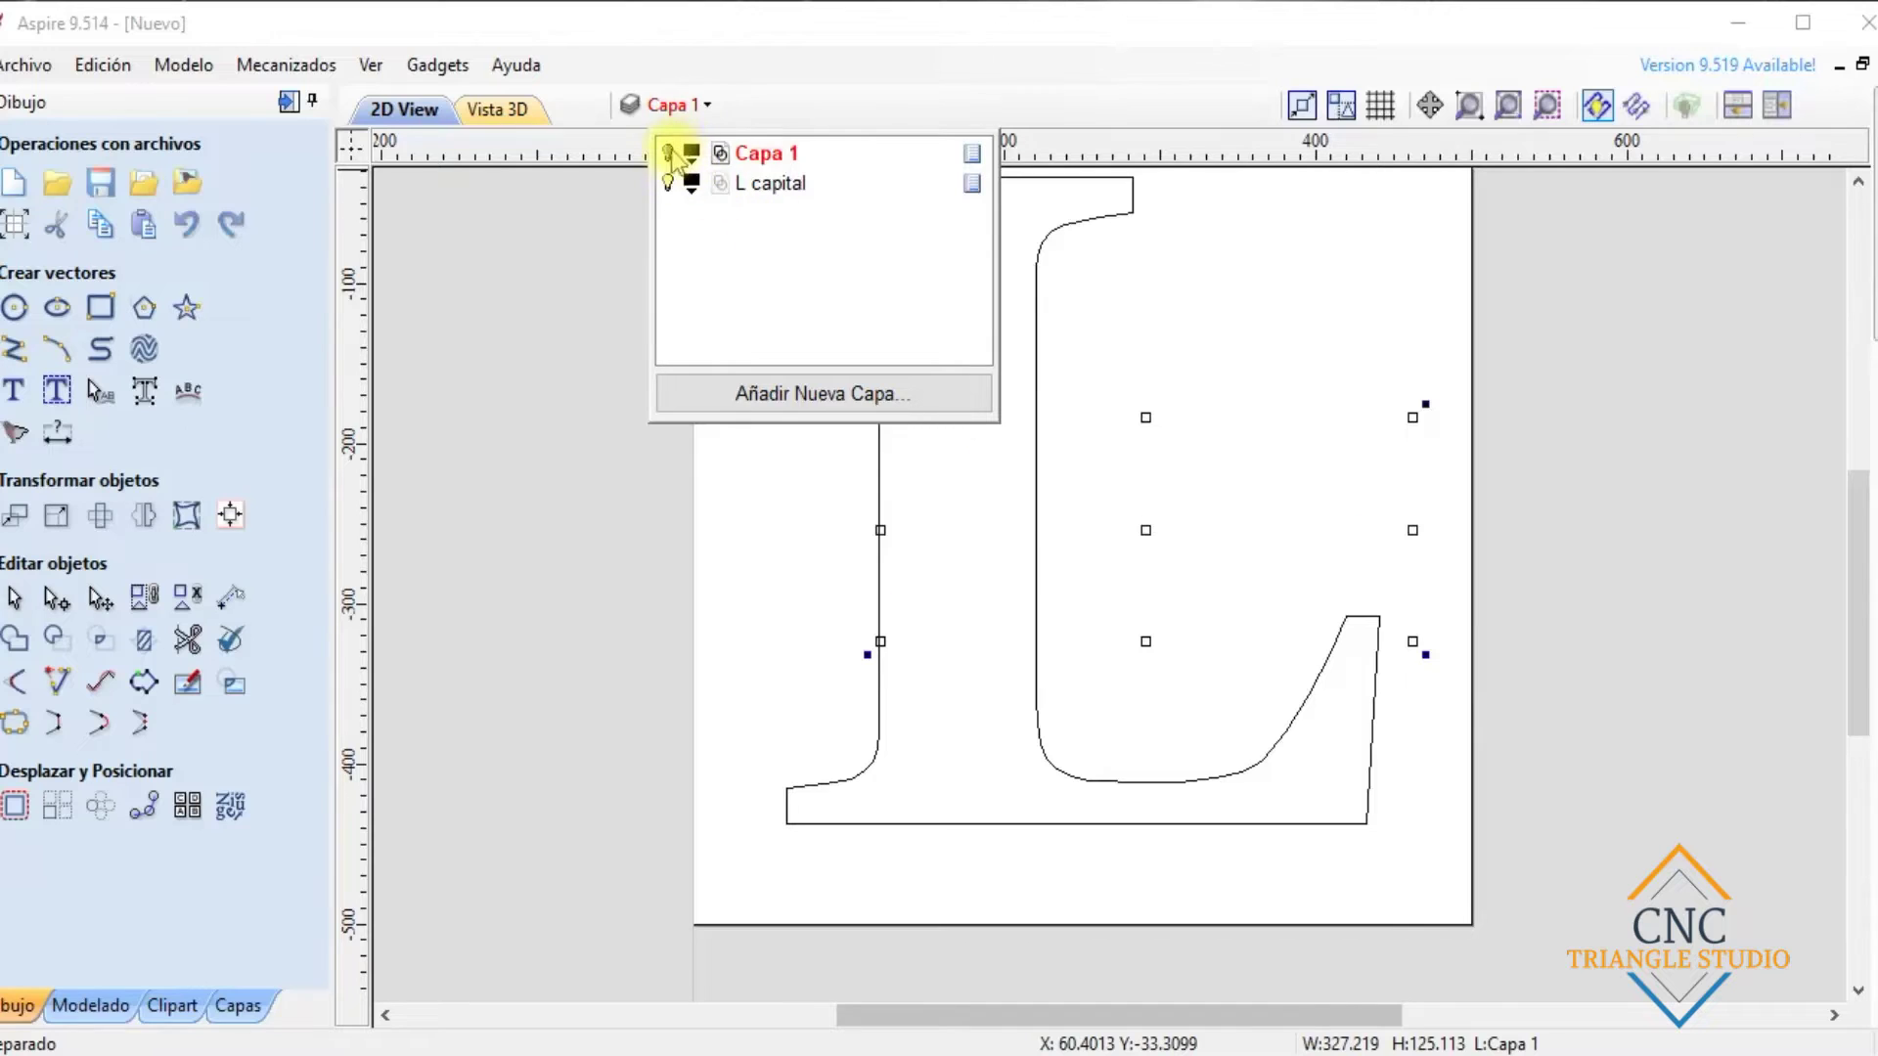
left_click(668, 154)
Hide the L capital layer and rename the Capa 1 layer after the name text
left_click(668, 183)
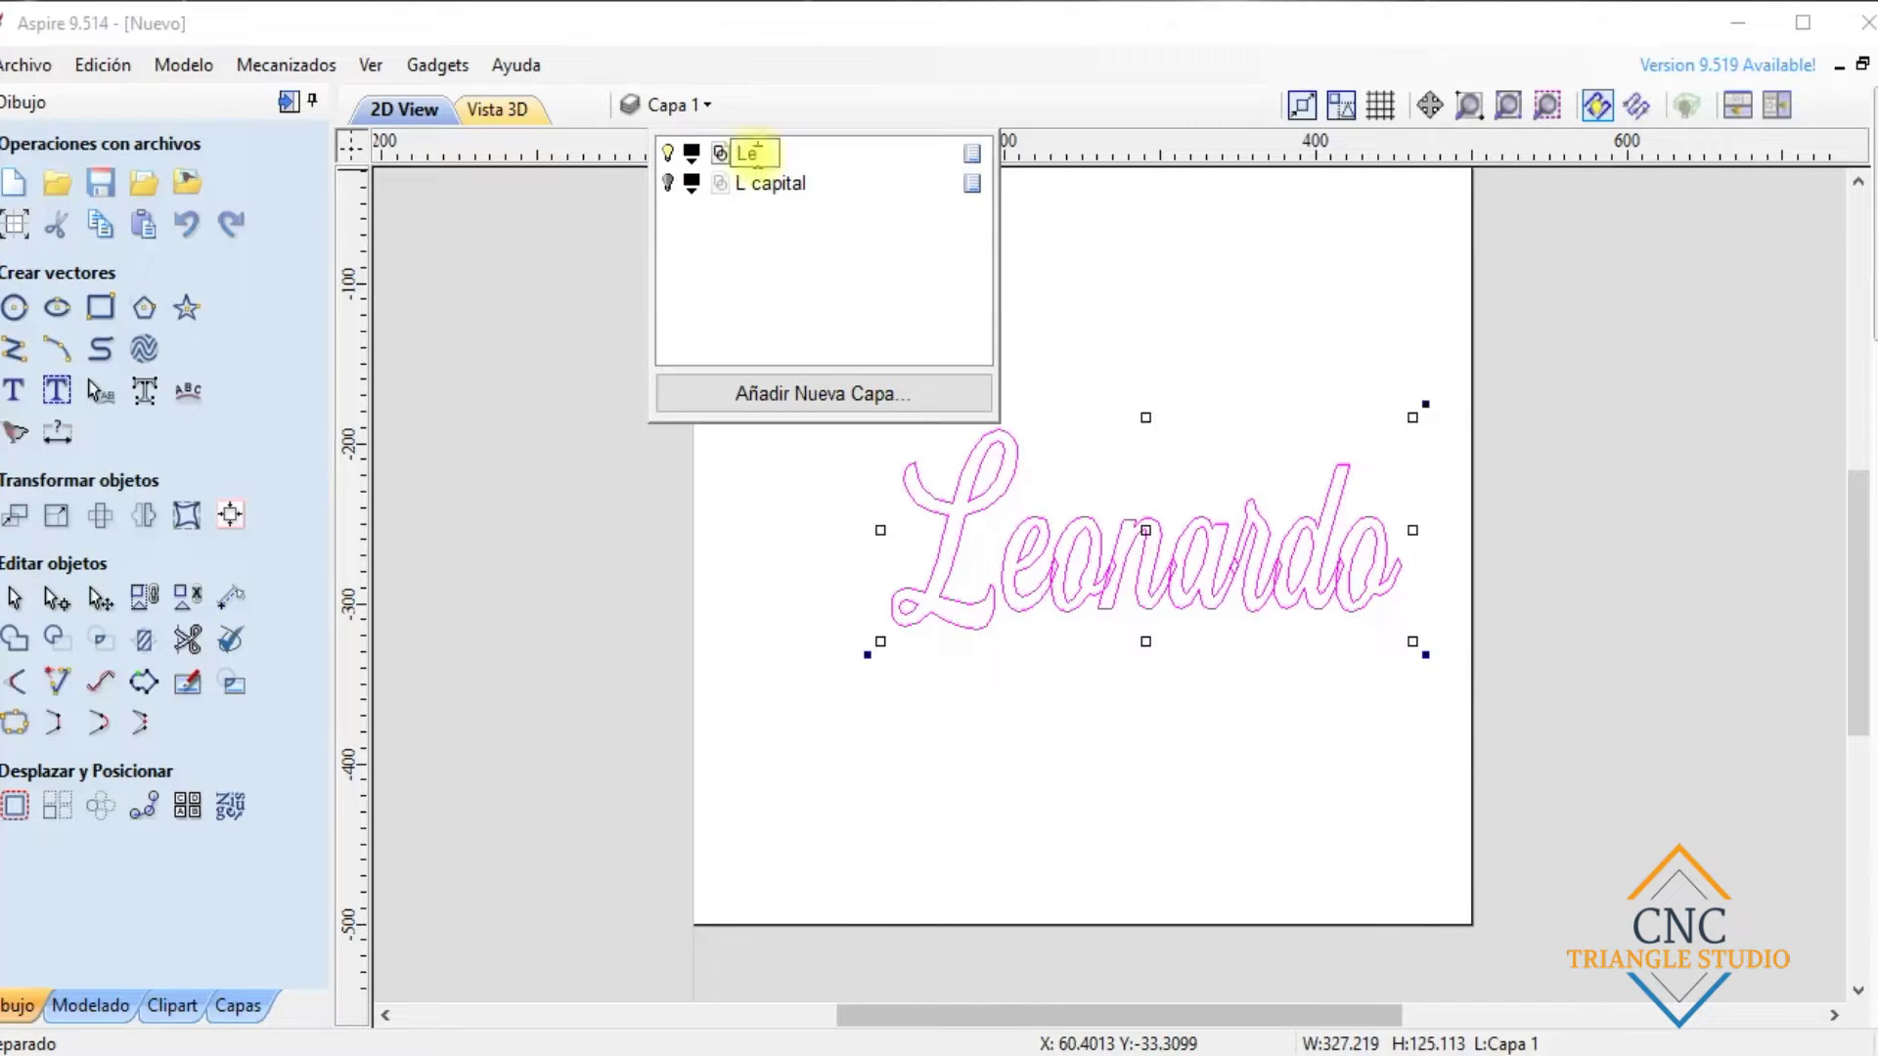
key("Return")
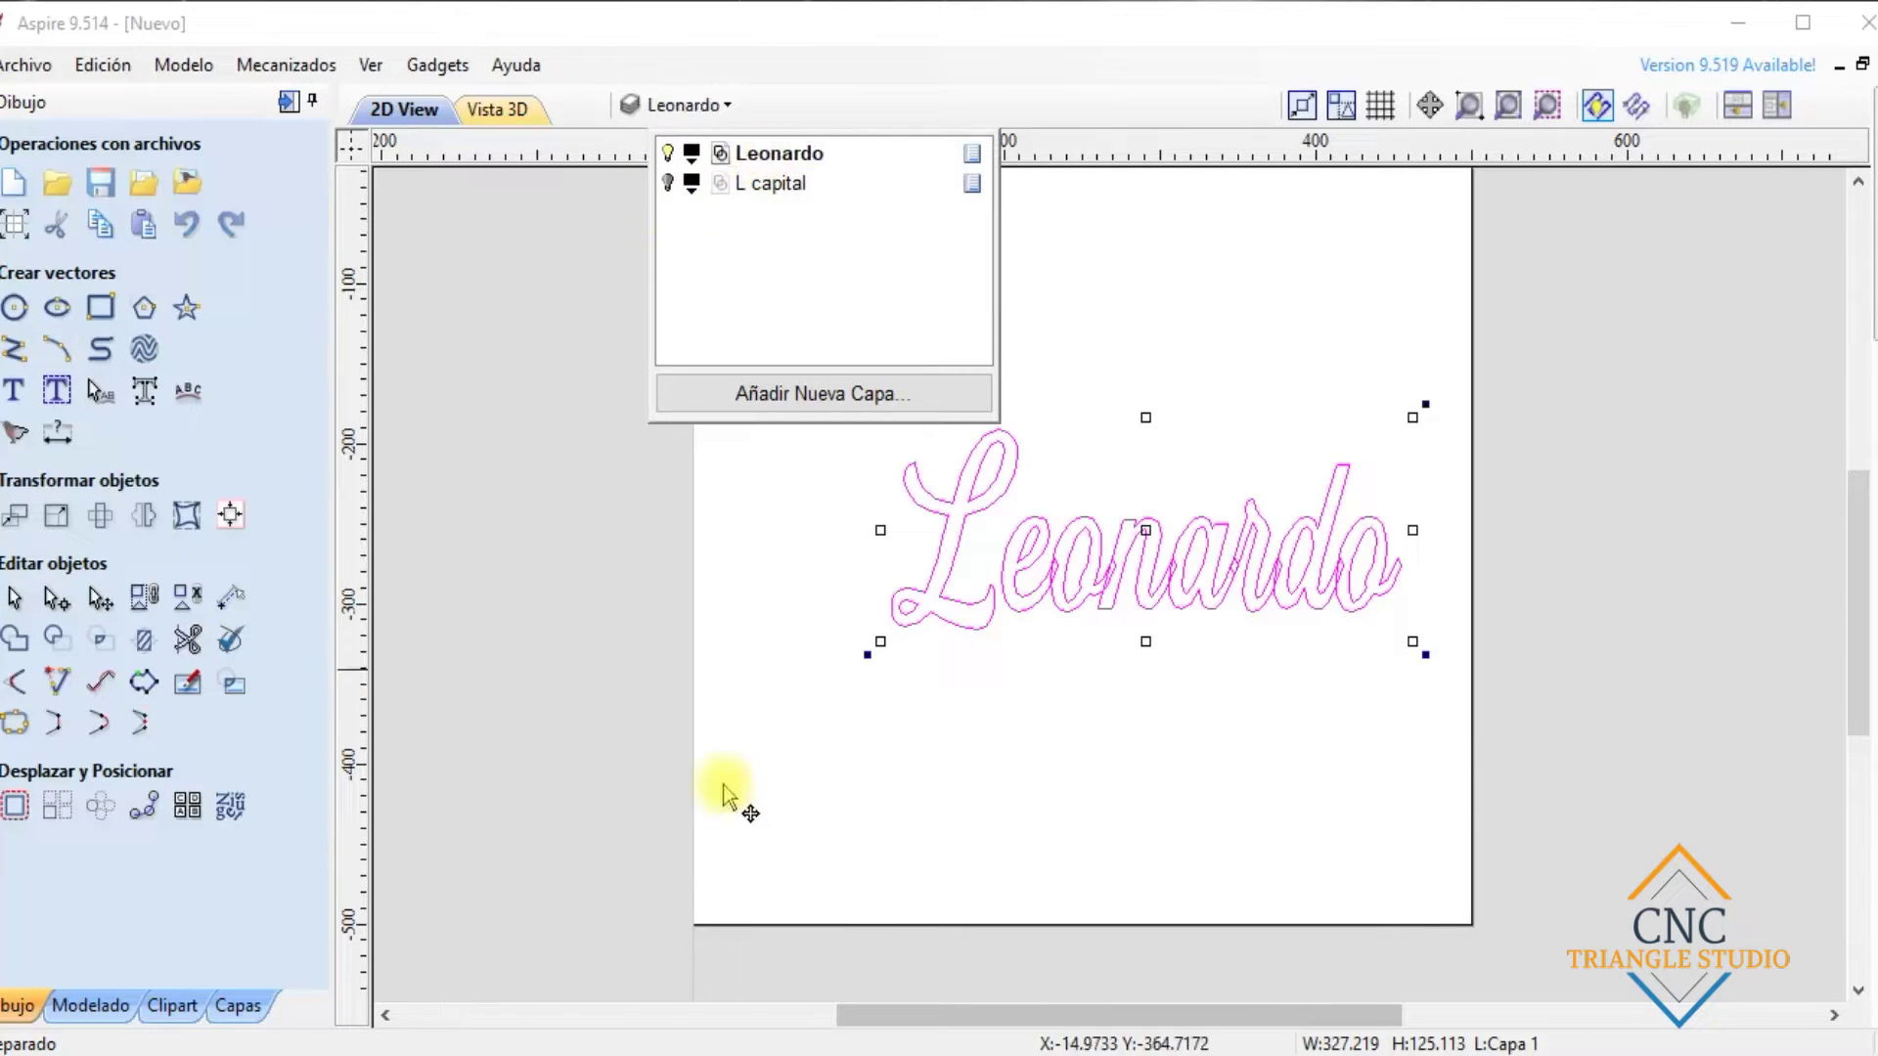
left_click(620, 616)
Move the name text to the upper-left area of the sheet and deselect it
scroll(1073, 566, "down", 2)
left_click_drag(1044, 537, 1027, 386)
scroll(978, 415, "up", 3)
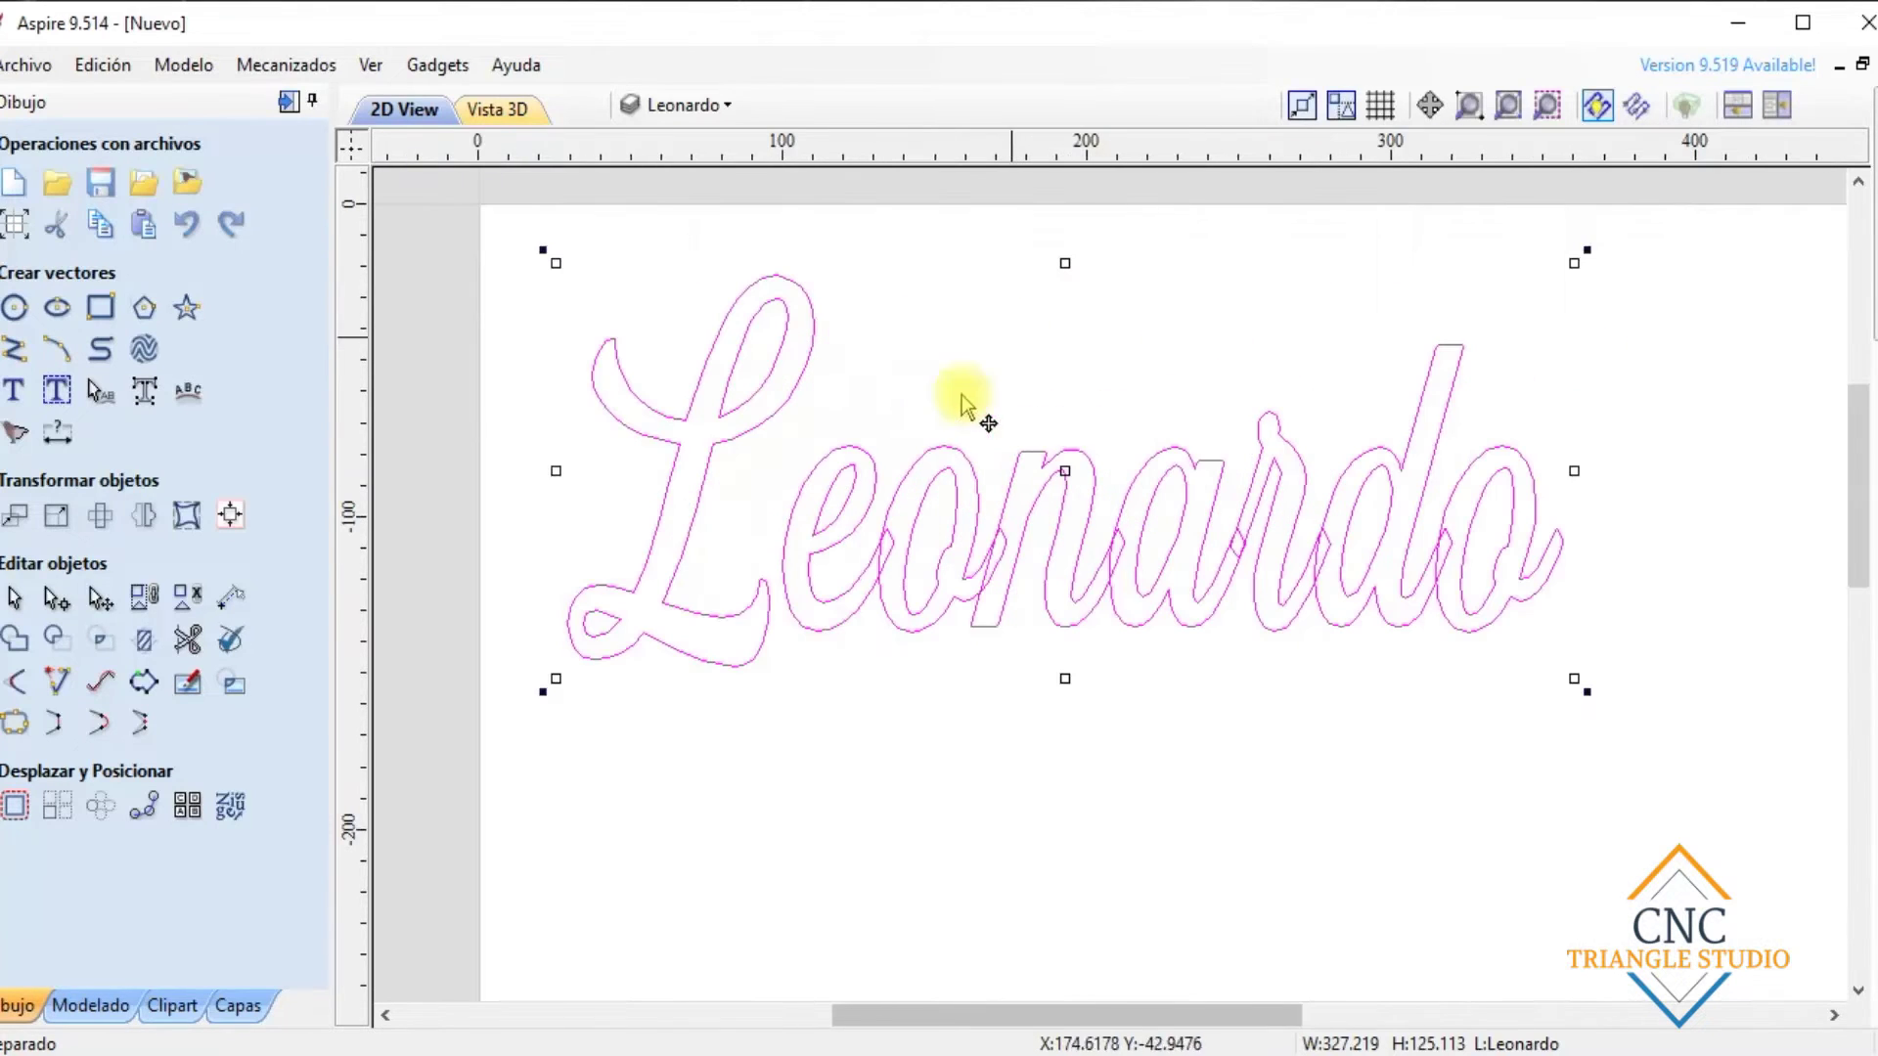
left_click(187, 641)
key("Escape")
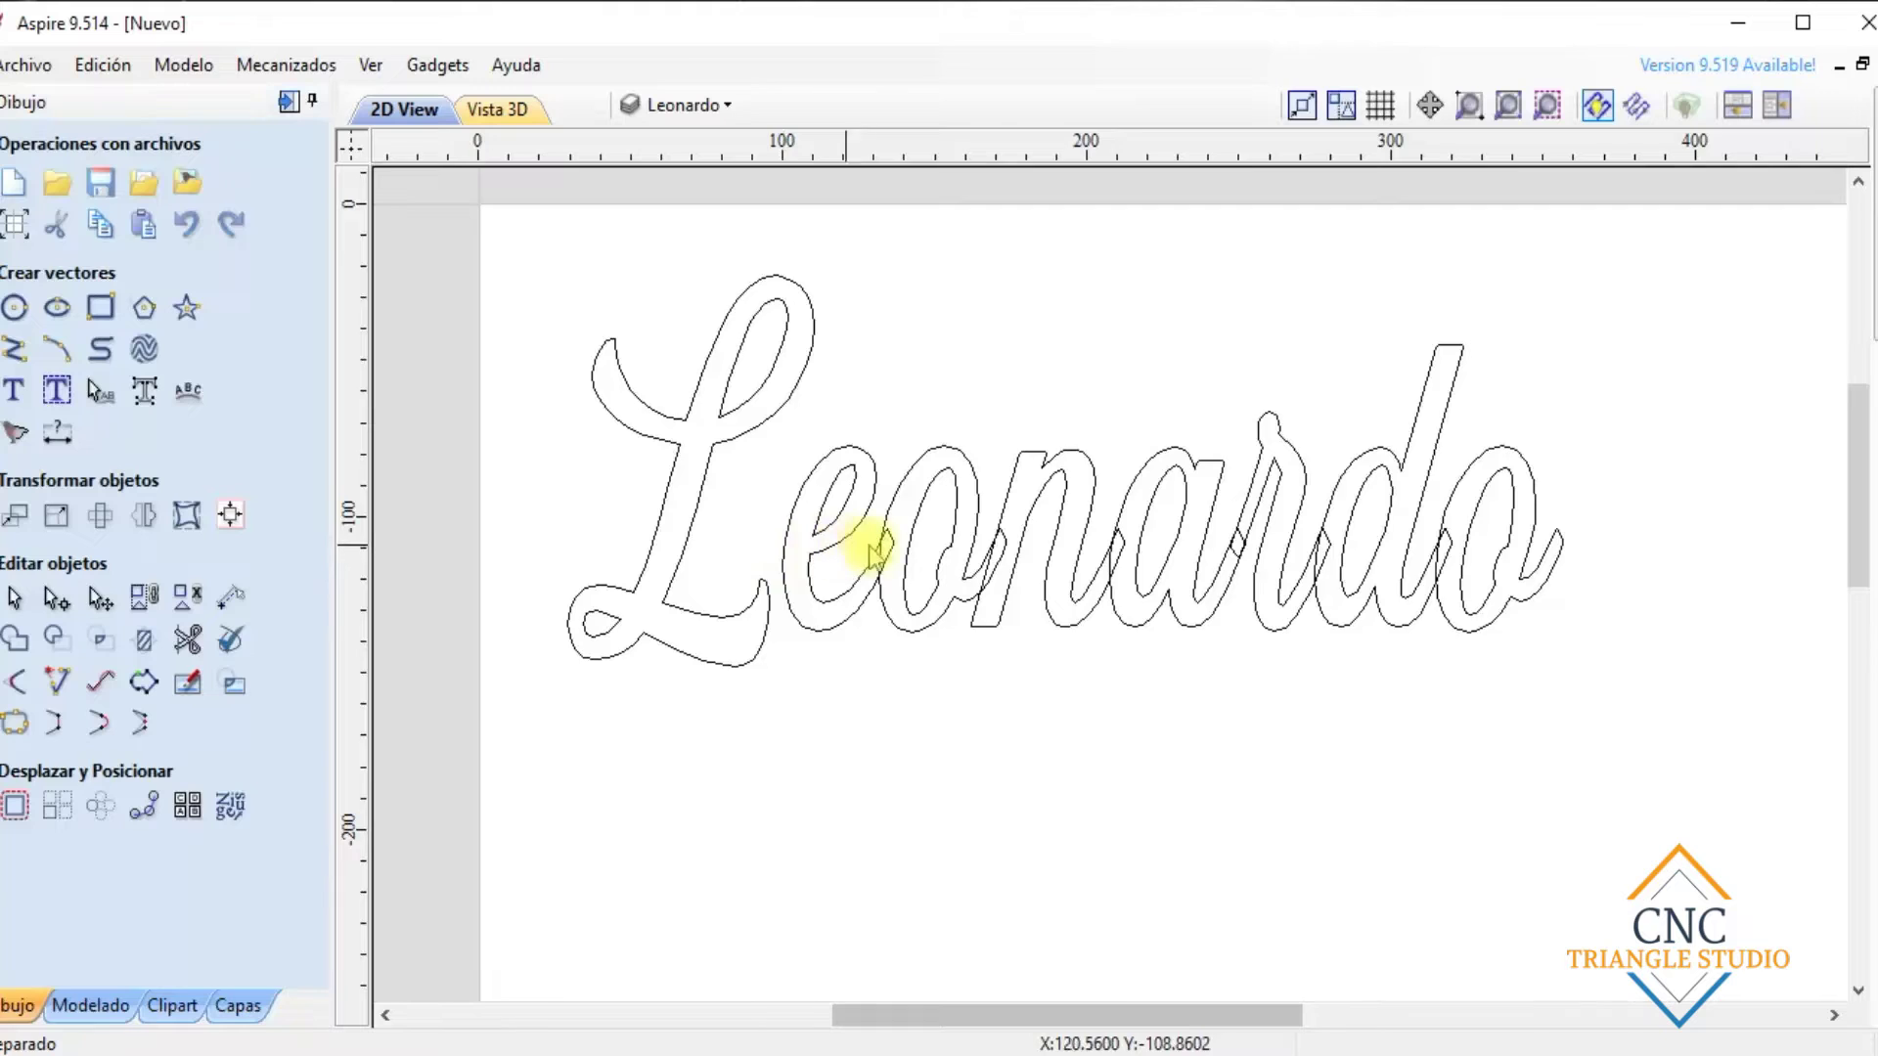
Select the name text on the sheet and convert it to curves
scroll(890, 548, "up", 3)
scroll(890, 566, "down", 4)
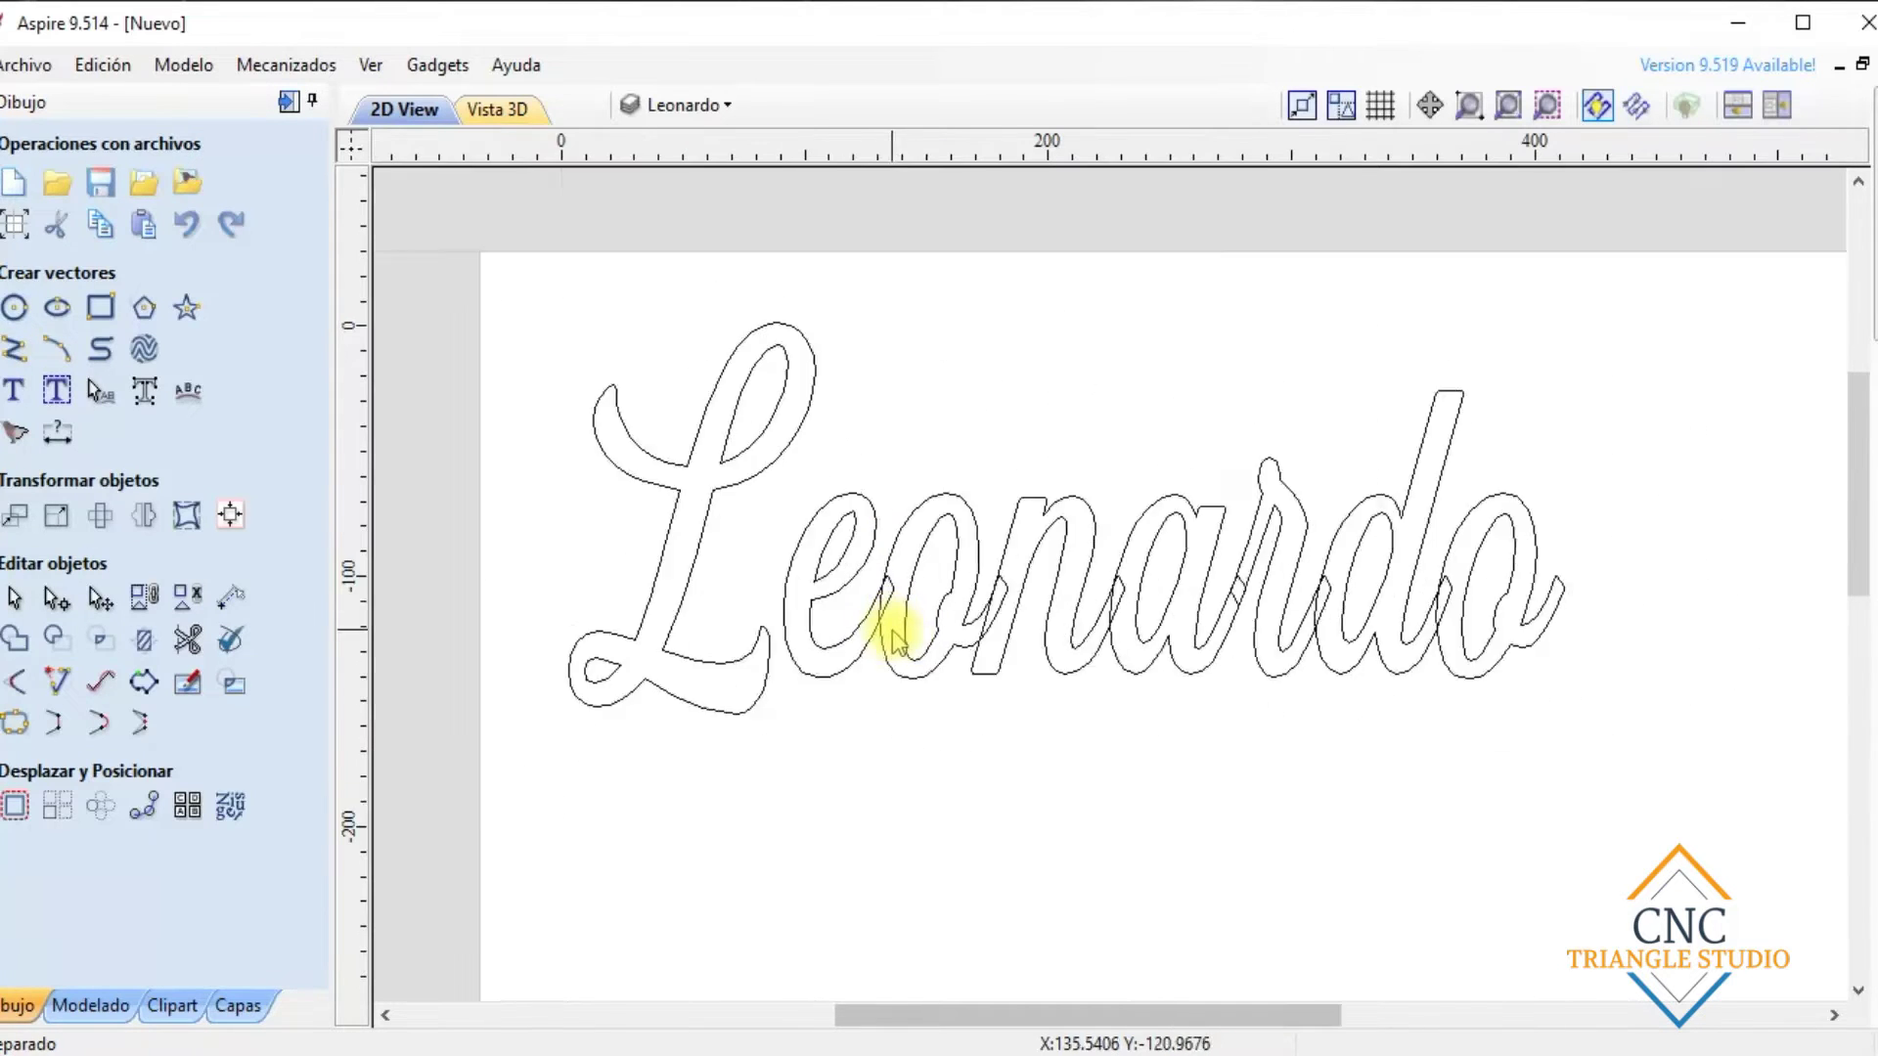
left_click(878, 611)
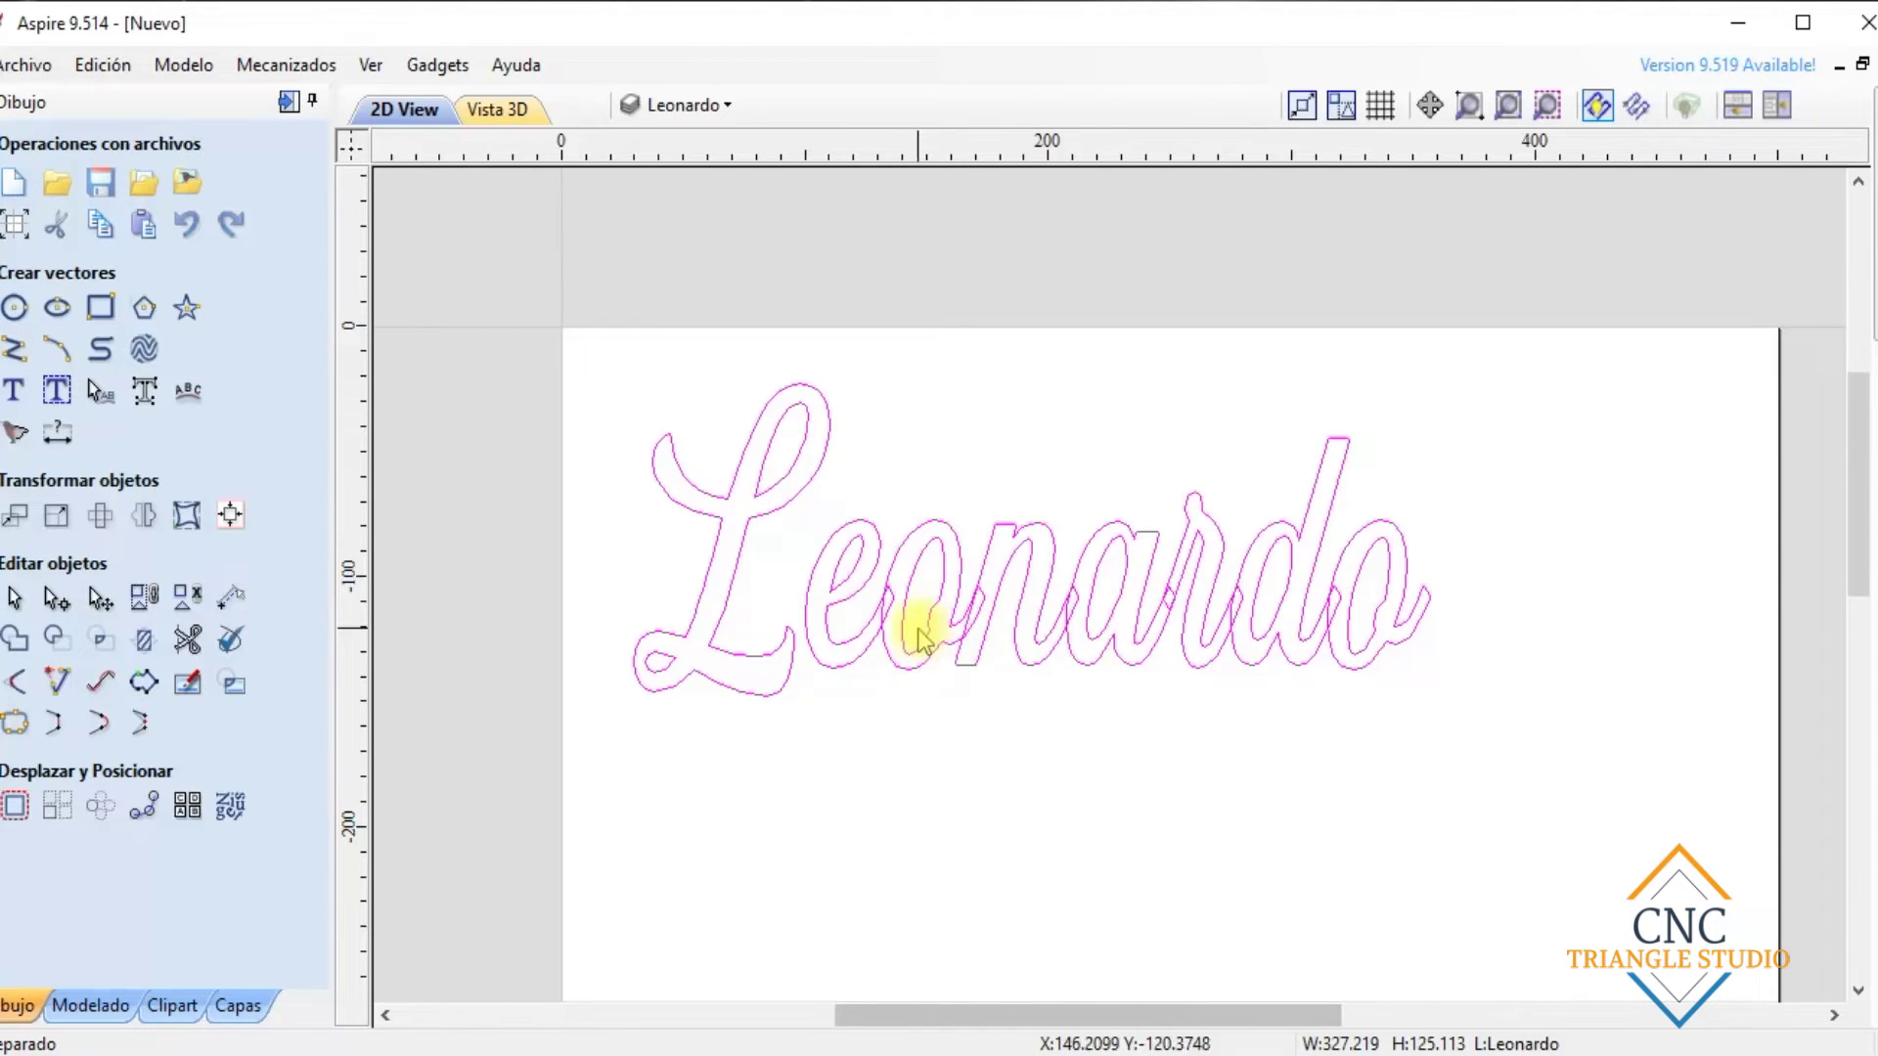
right_click(919, 634)
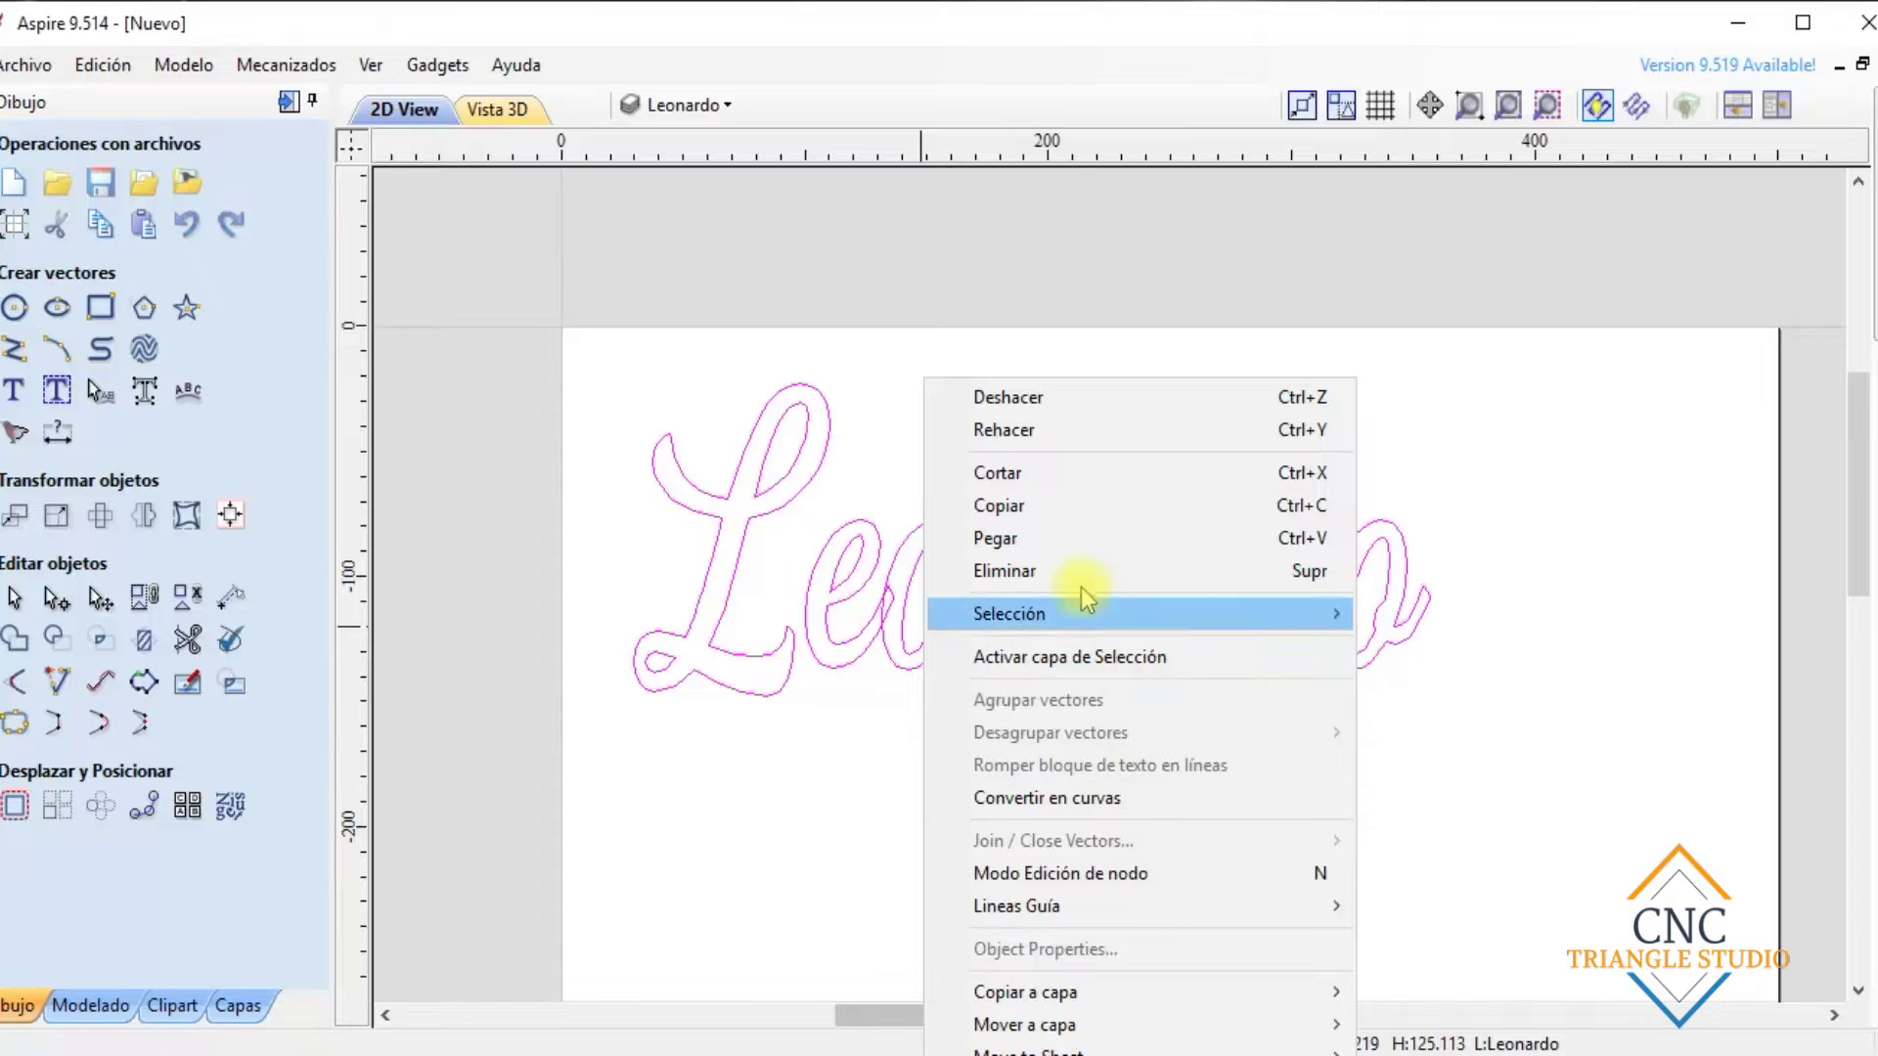
left_click(1178, 797)
left_click(647, 631)
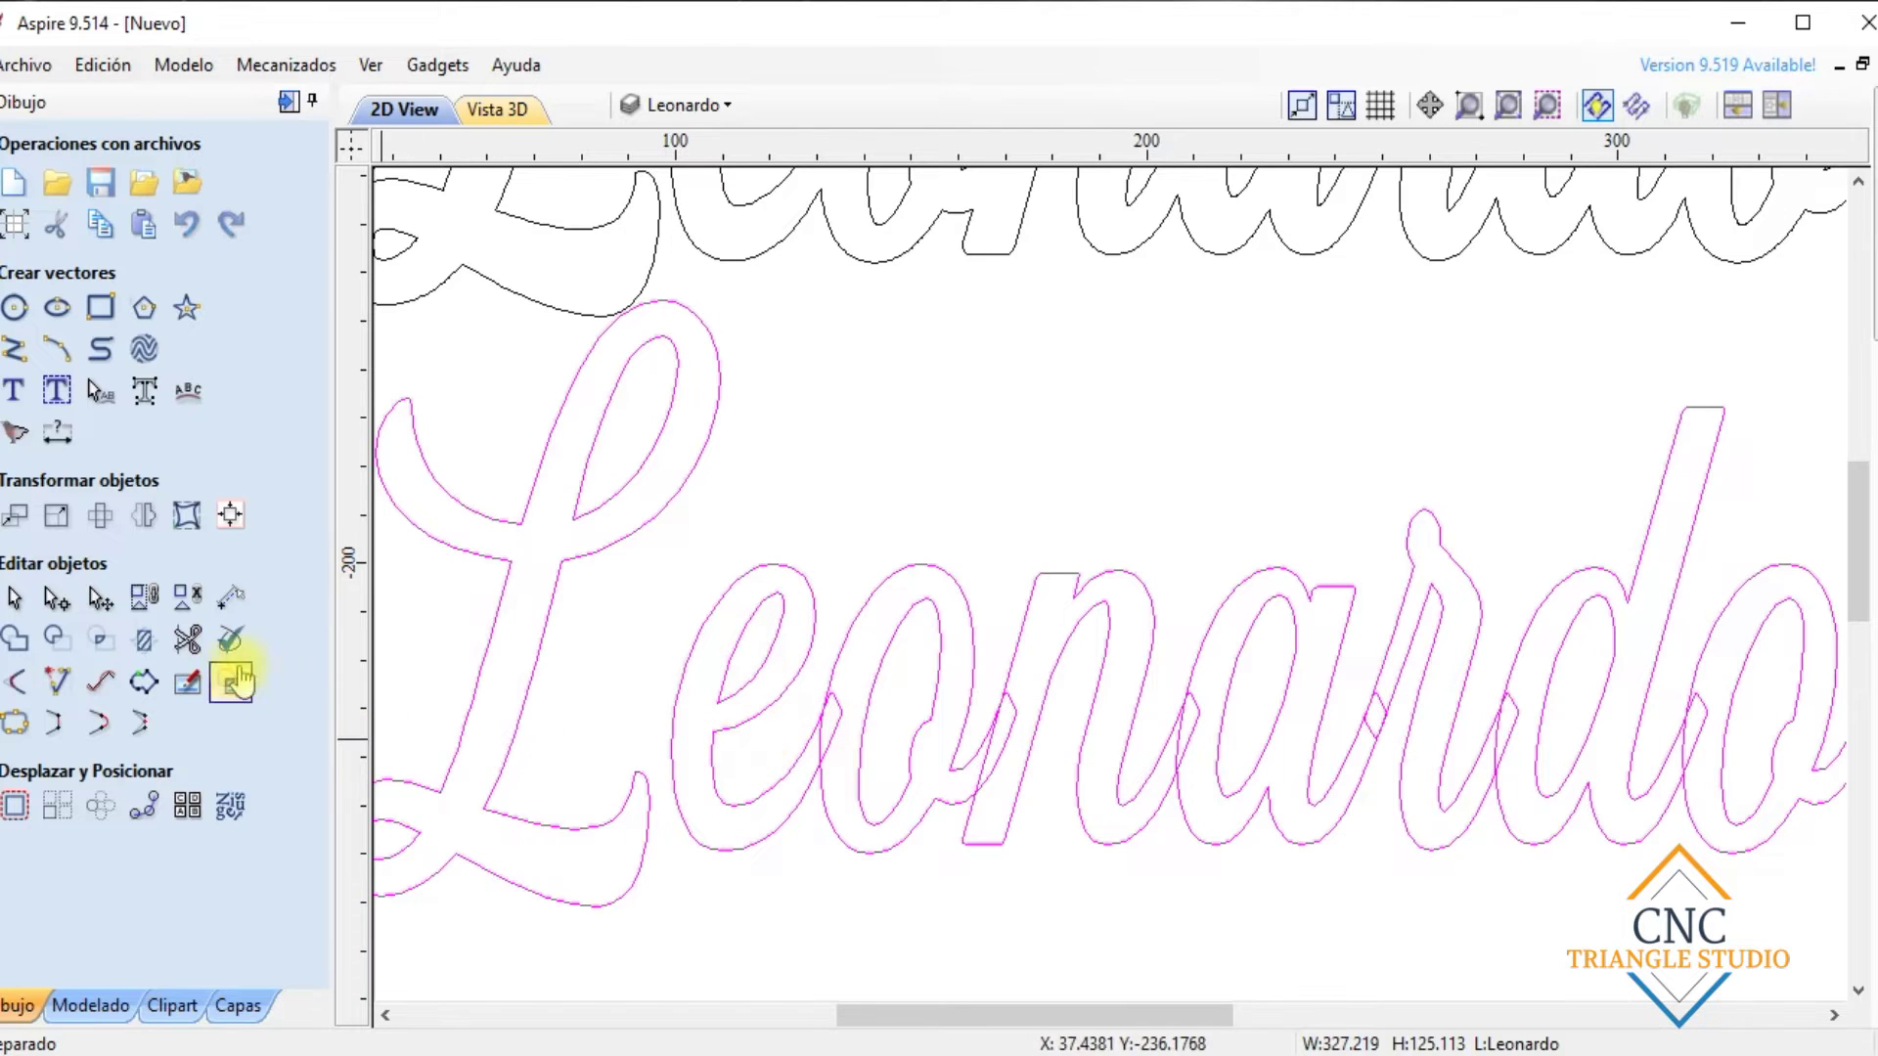
left_click(188, 641)
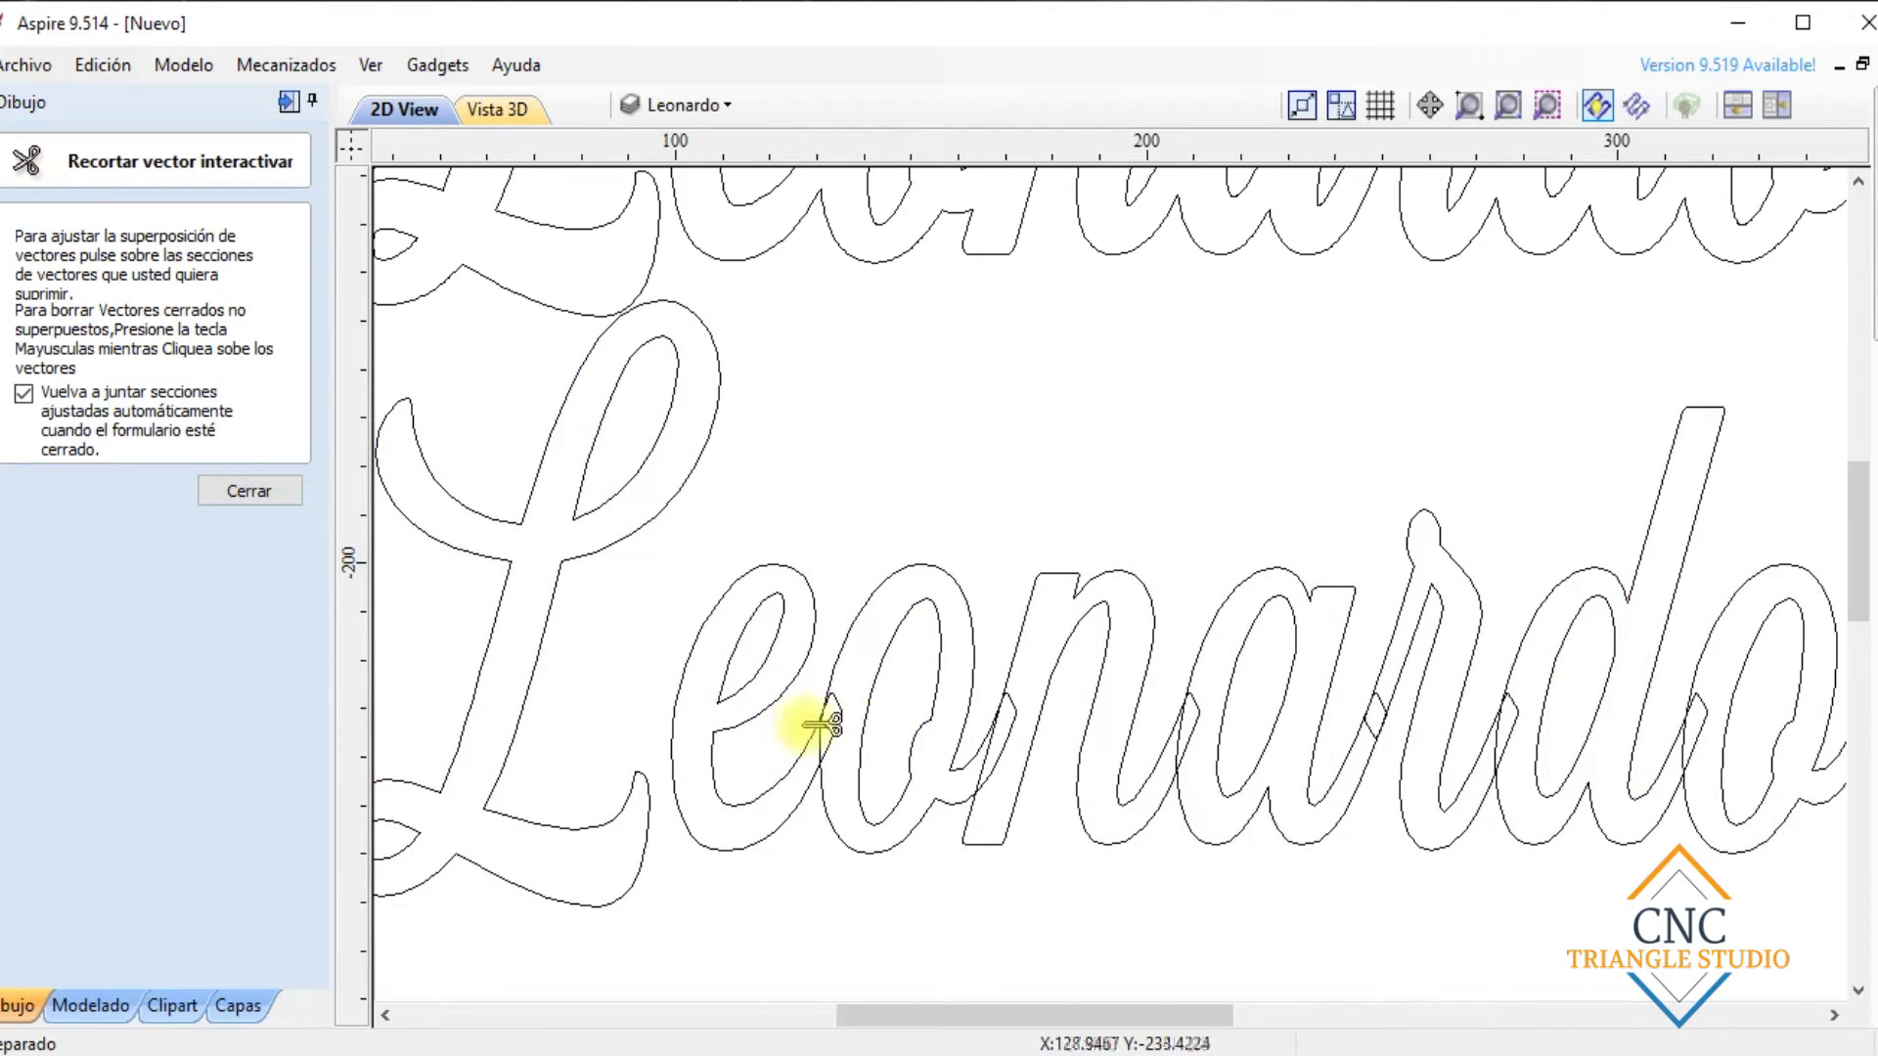
scroll(841, 758, "up", 6)
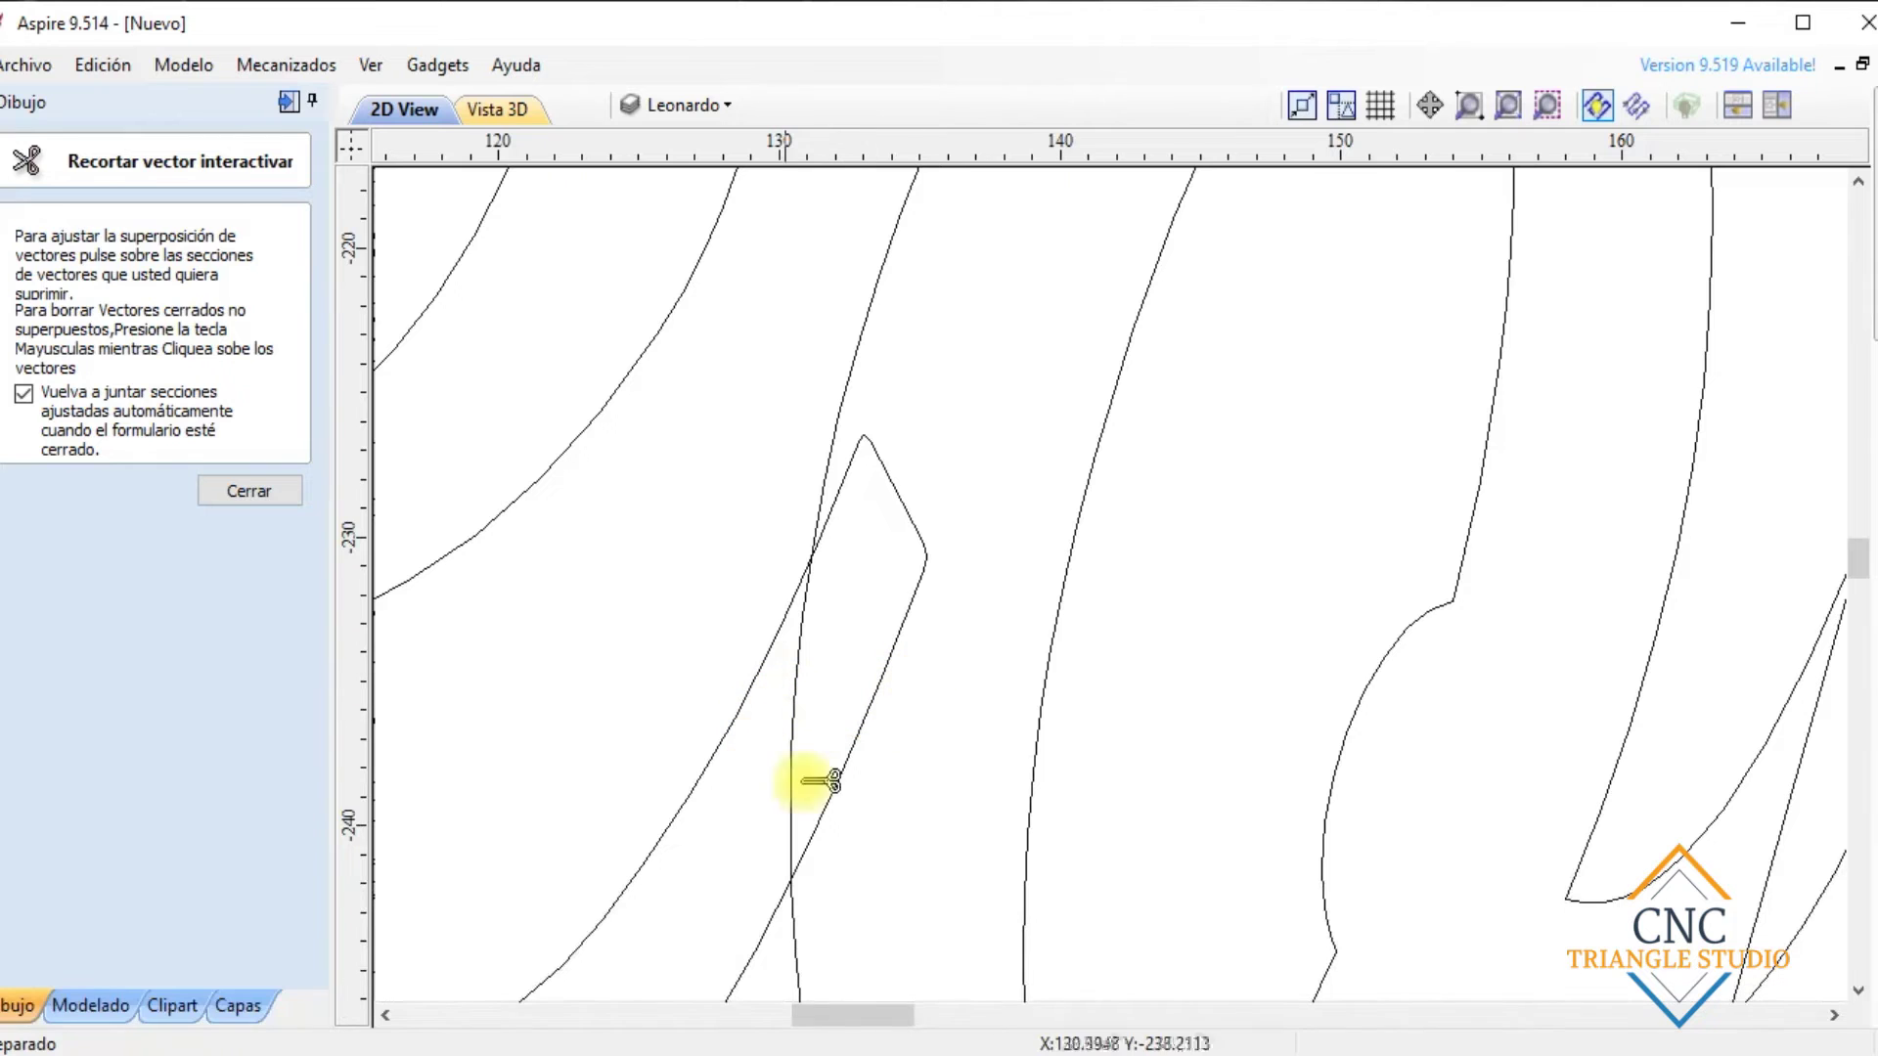
scroll(954, 655, "down", 8)
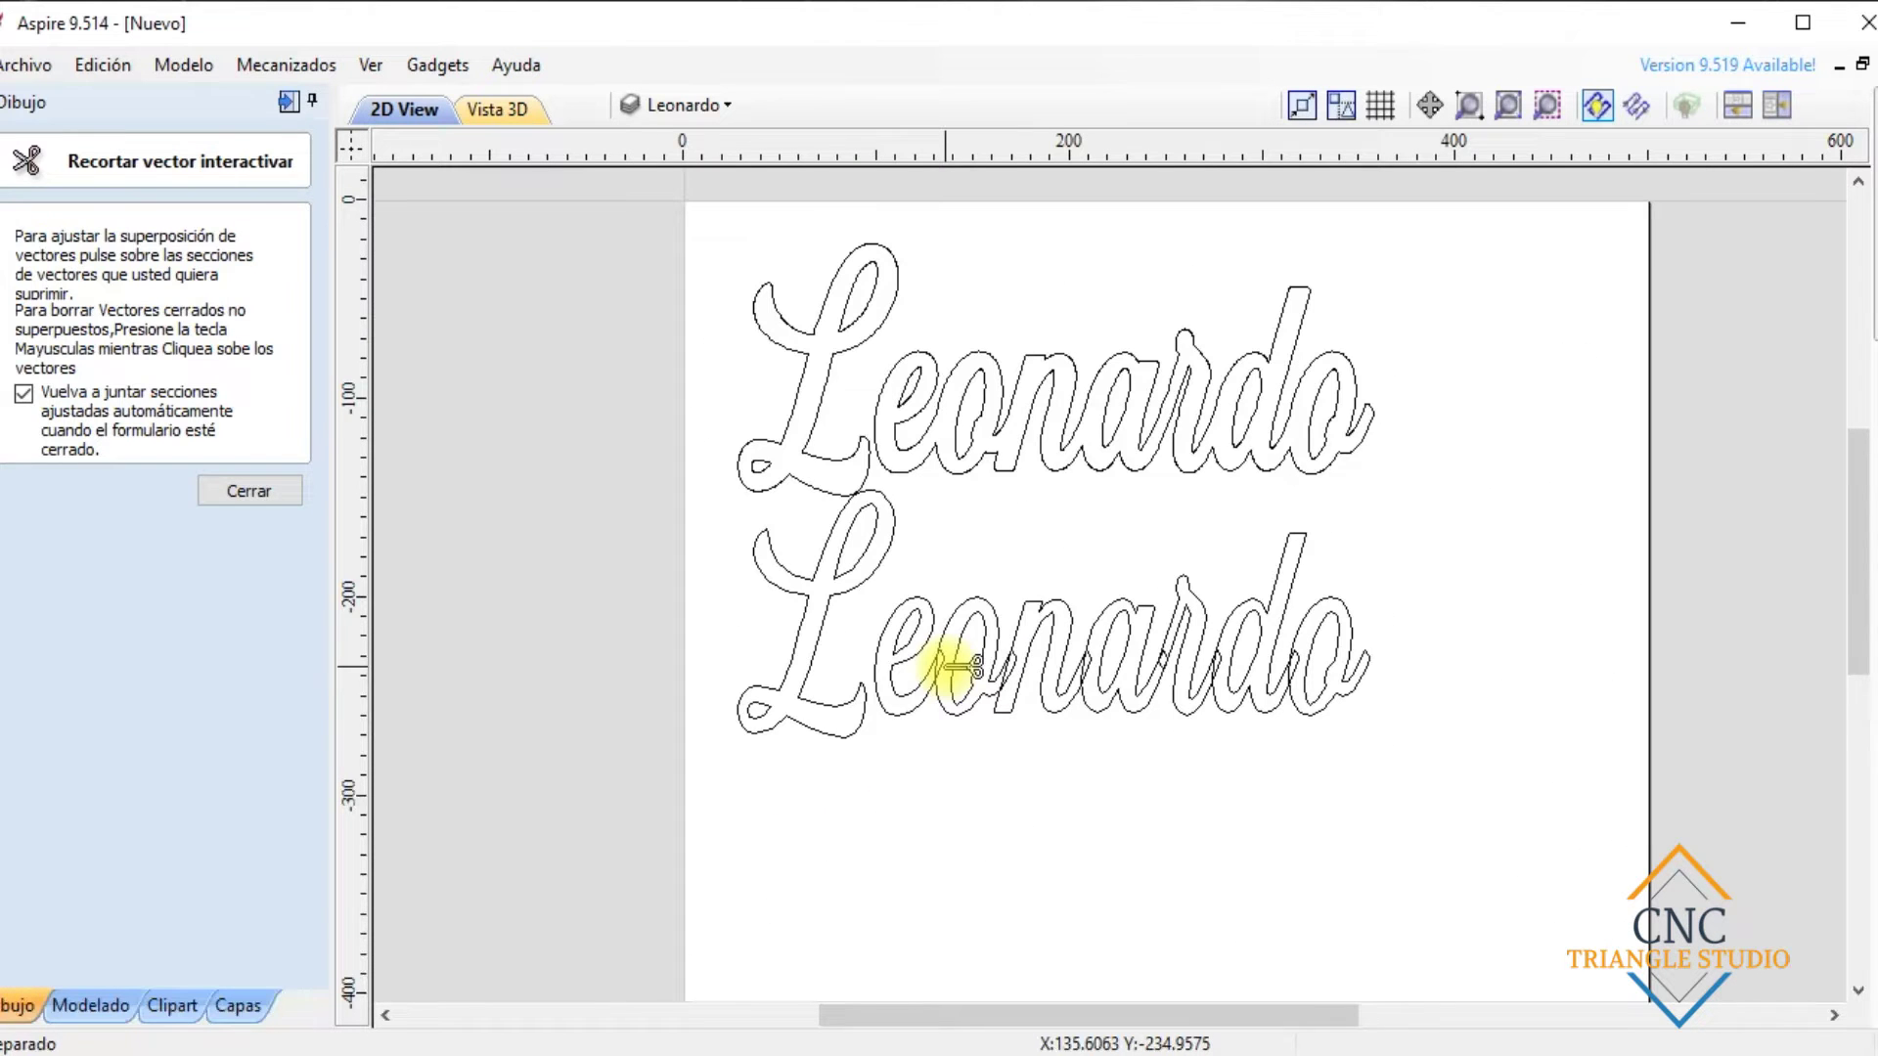
key("Escape")
Convert the lower copy of the name to curves and trim the overlapping sections between its second and third letters
right_click(944, 673)
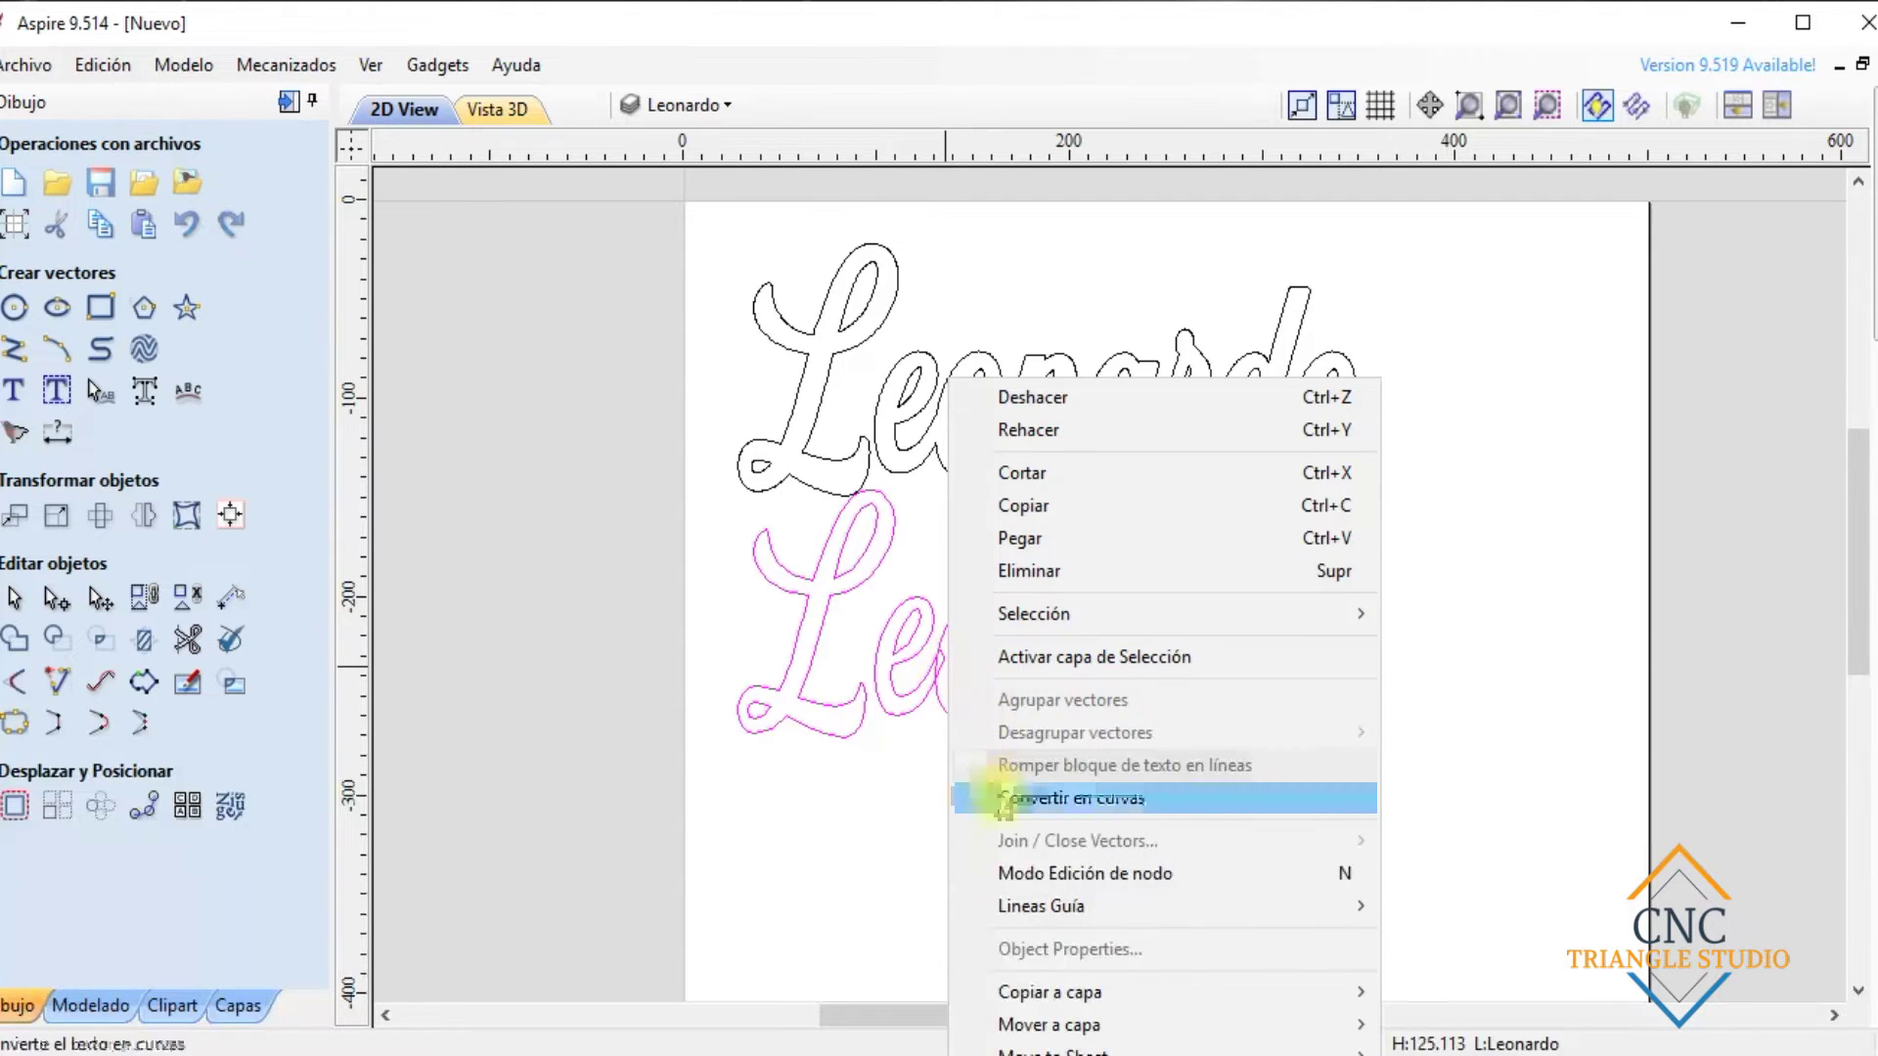
left_click(1002, 802)
left_click(186, 638)
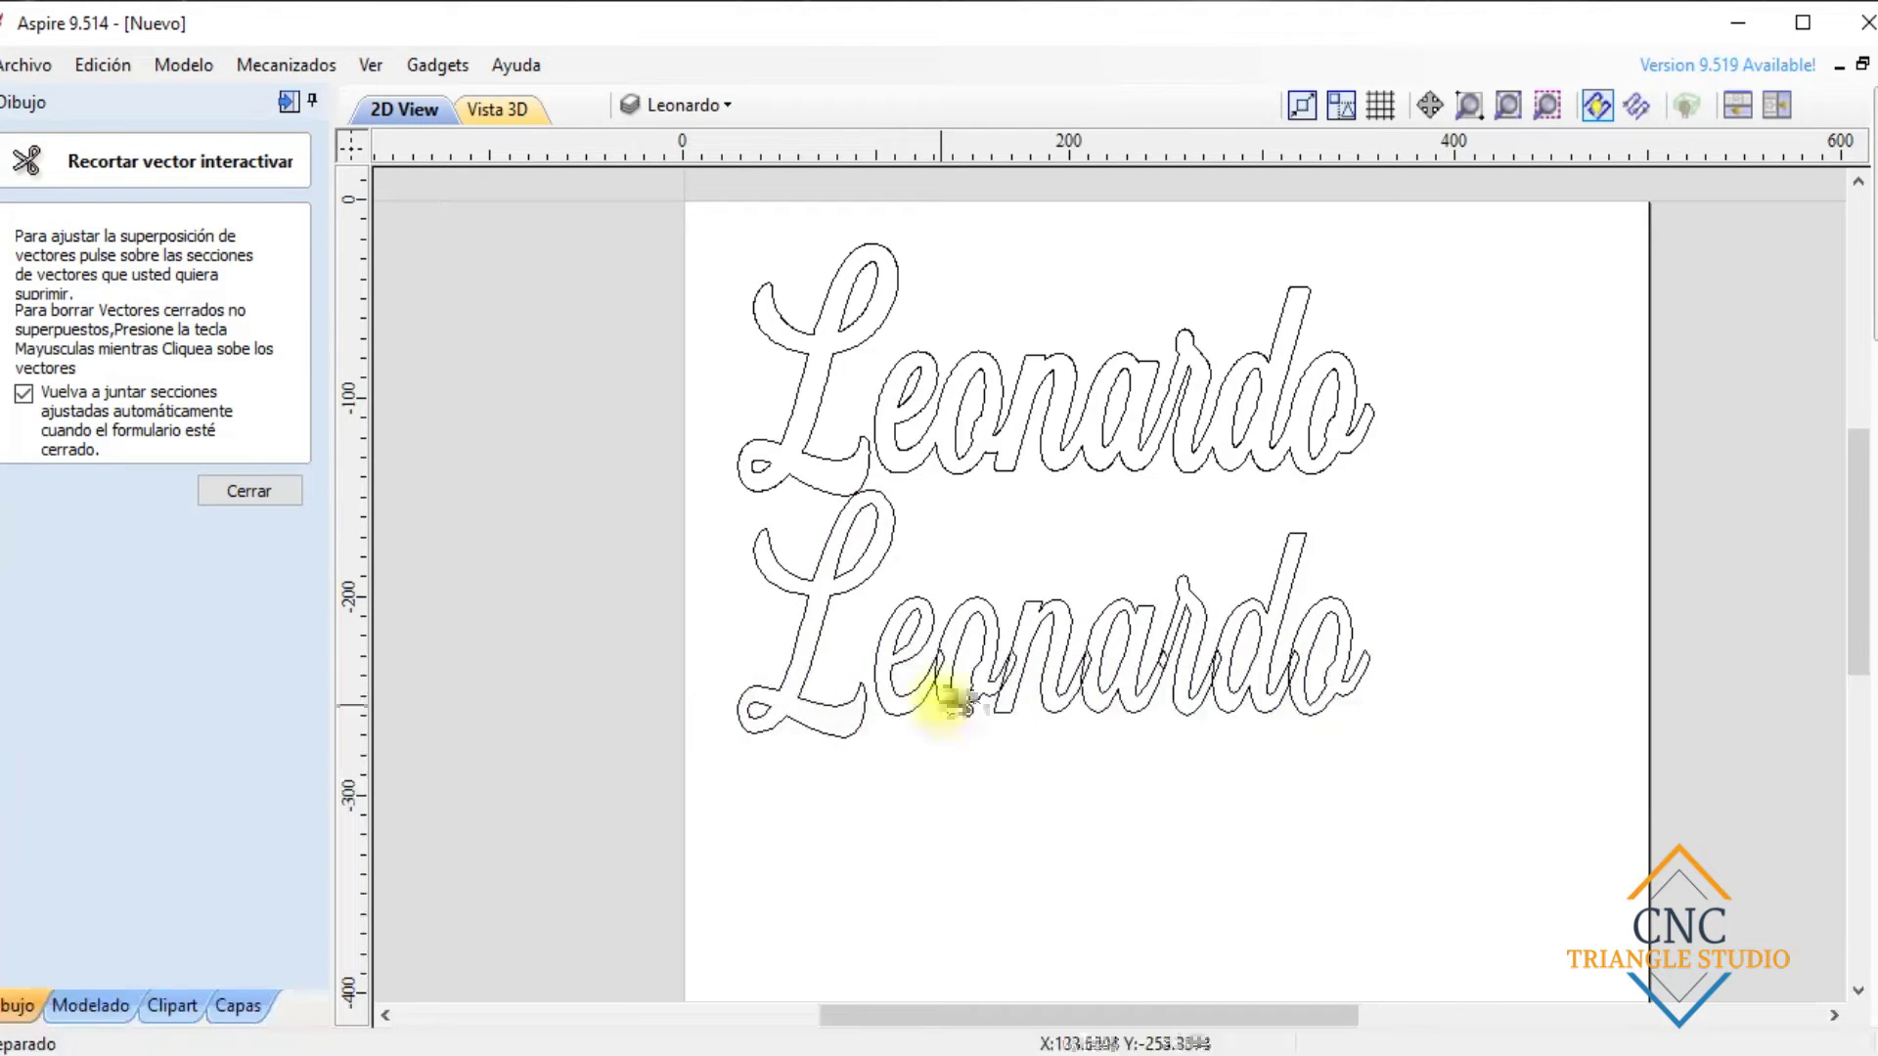
scroll(949, 694, "up", 7)
scroll(1022, 614, "up", 2)
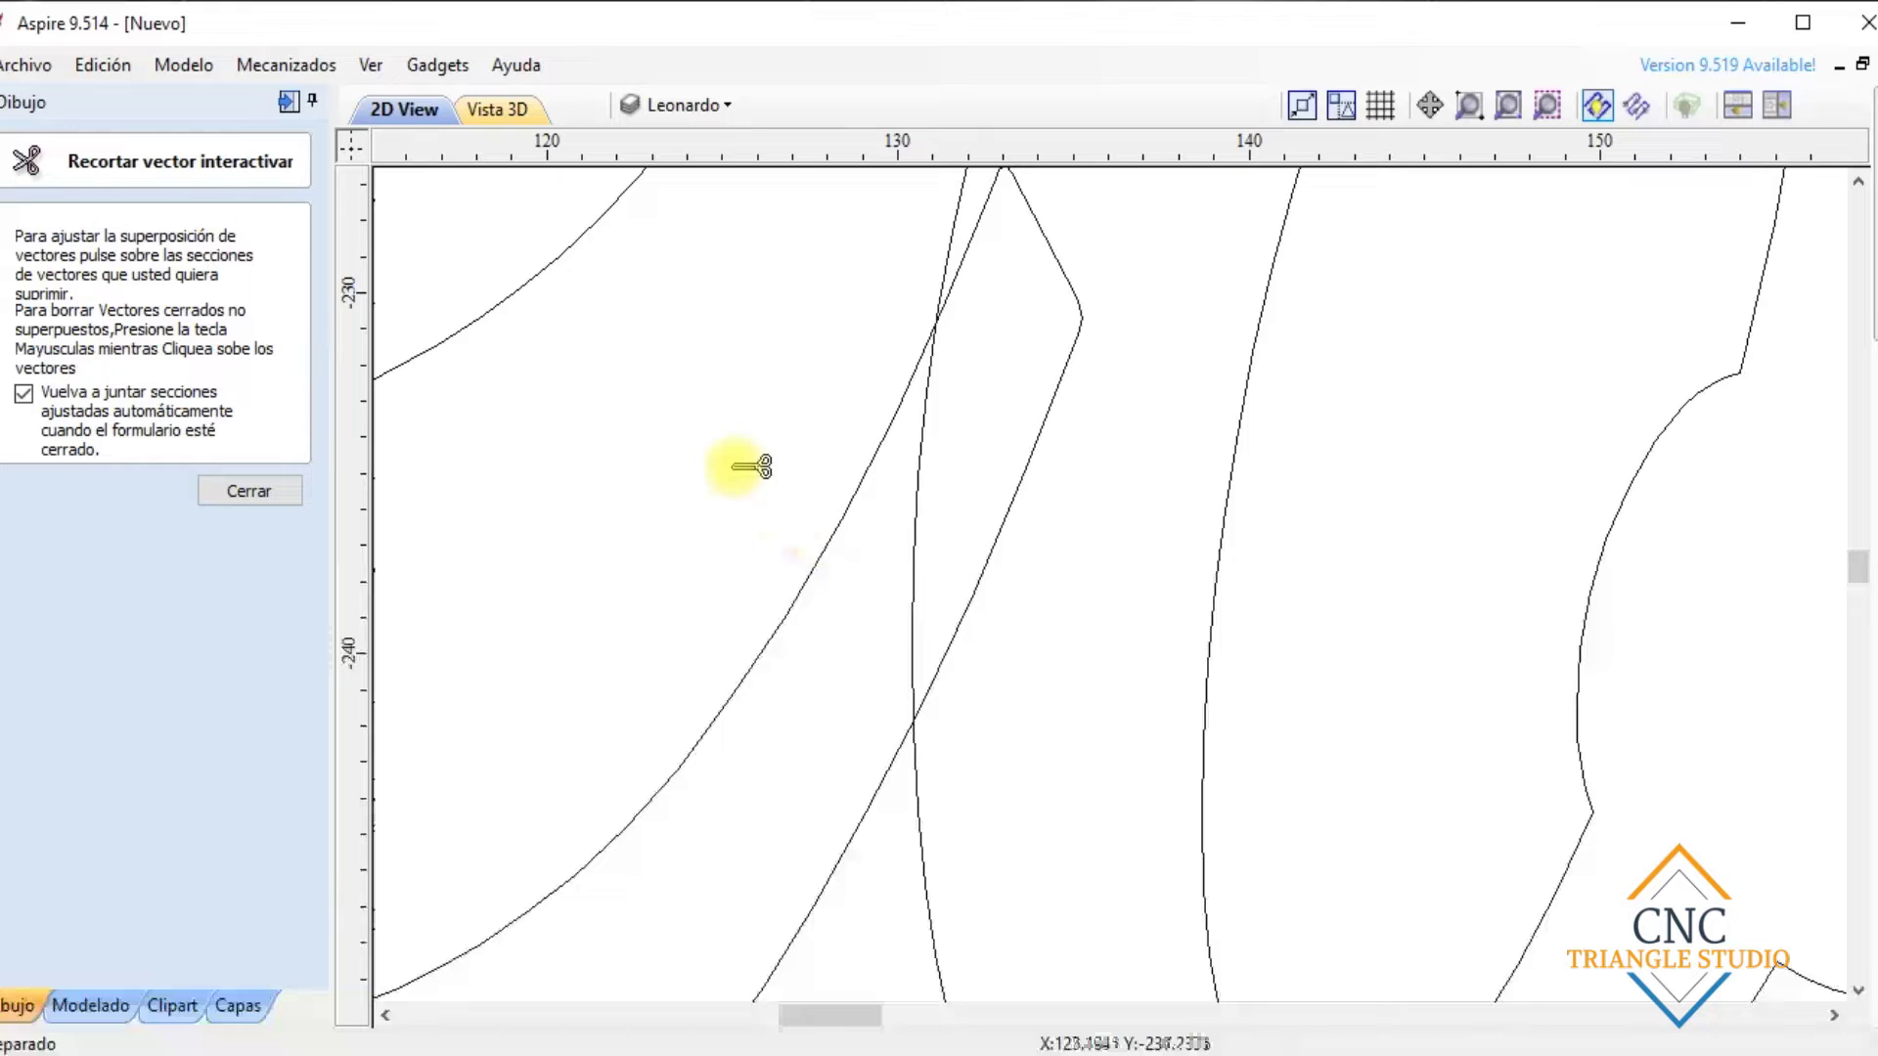
left_click(992, 548)
left_click(924, 585)
scroll(1049, 642, "down", 5)
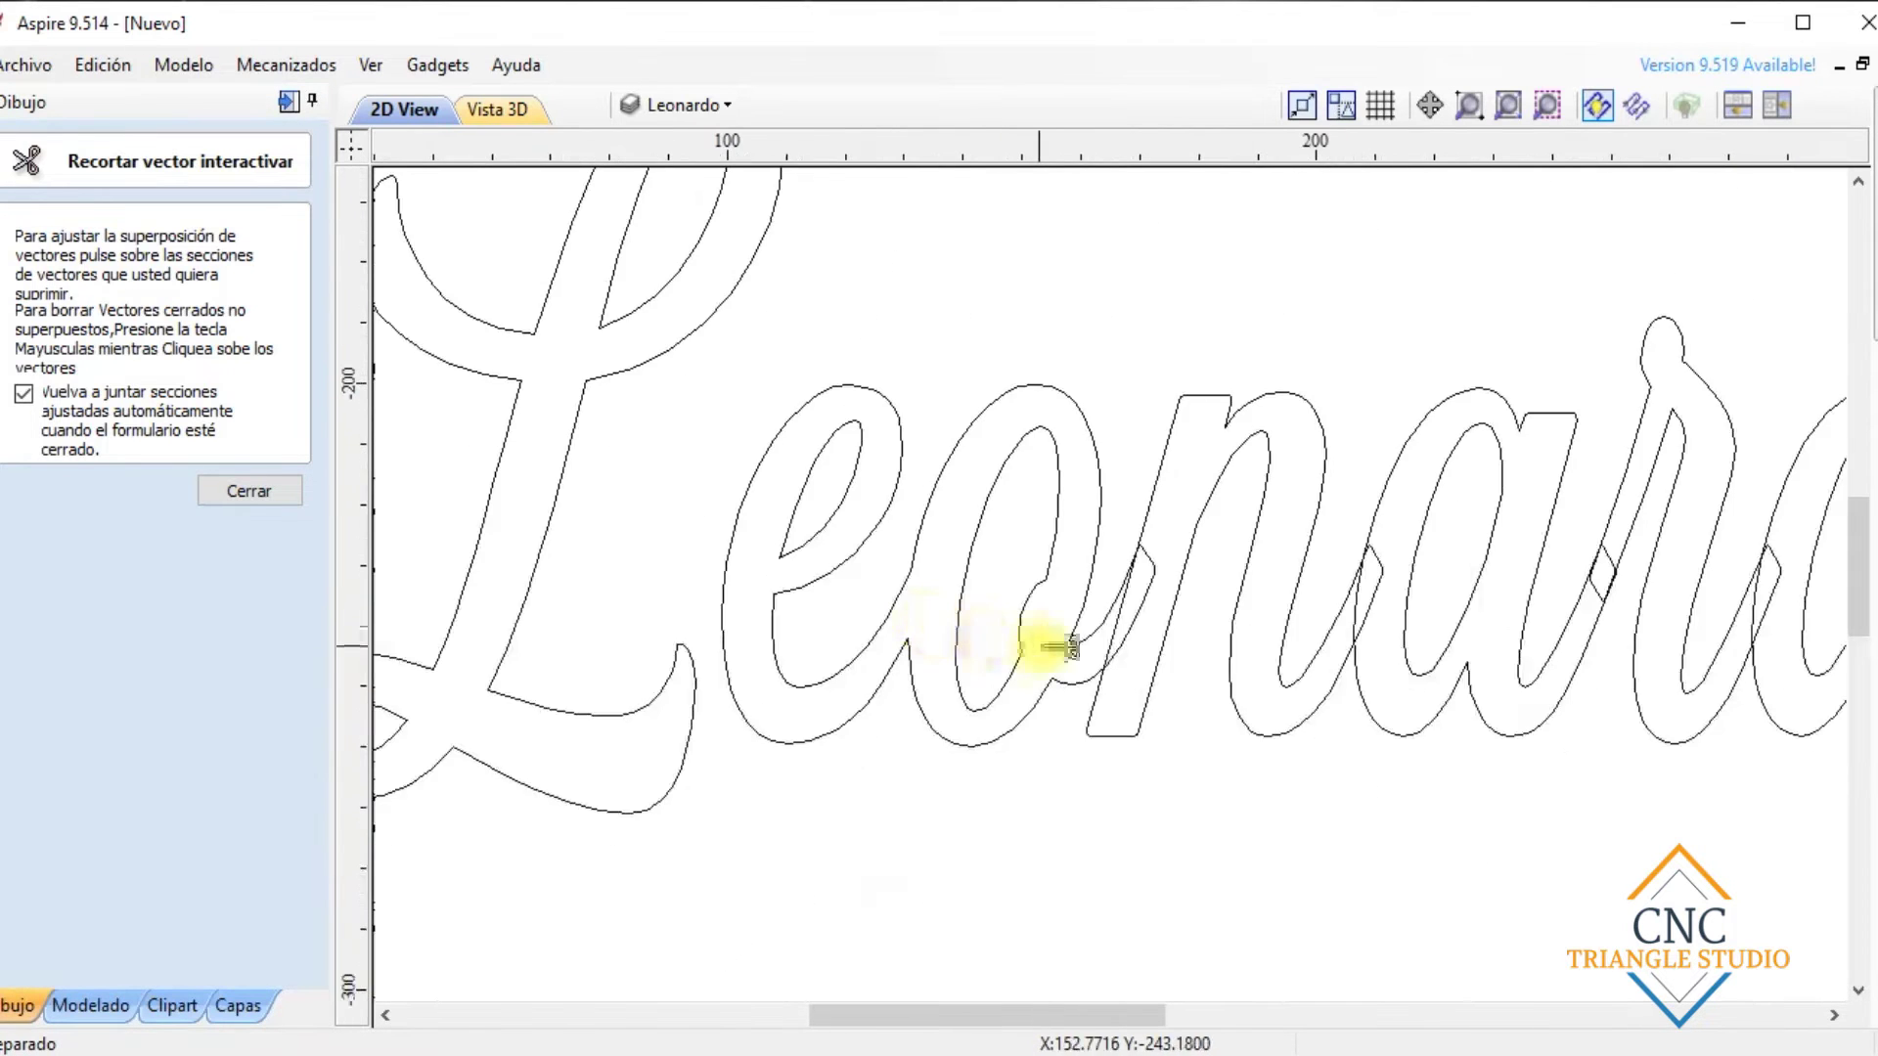
Trim the overlapping sections joining the third through sixth letters of the lower name copy
scroll(1257, 660, "up", 3)
scroll(1251, 651, "down", 4)
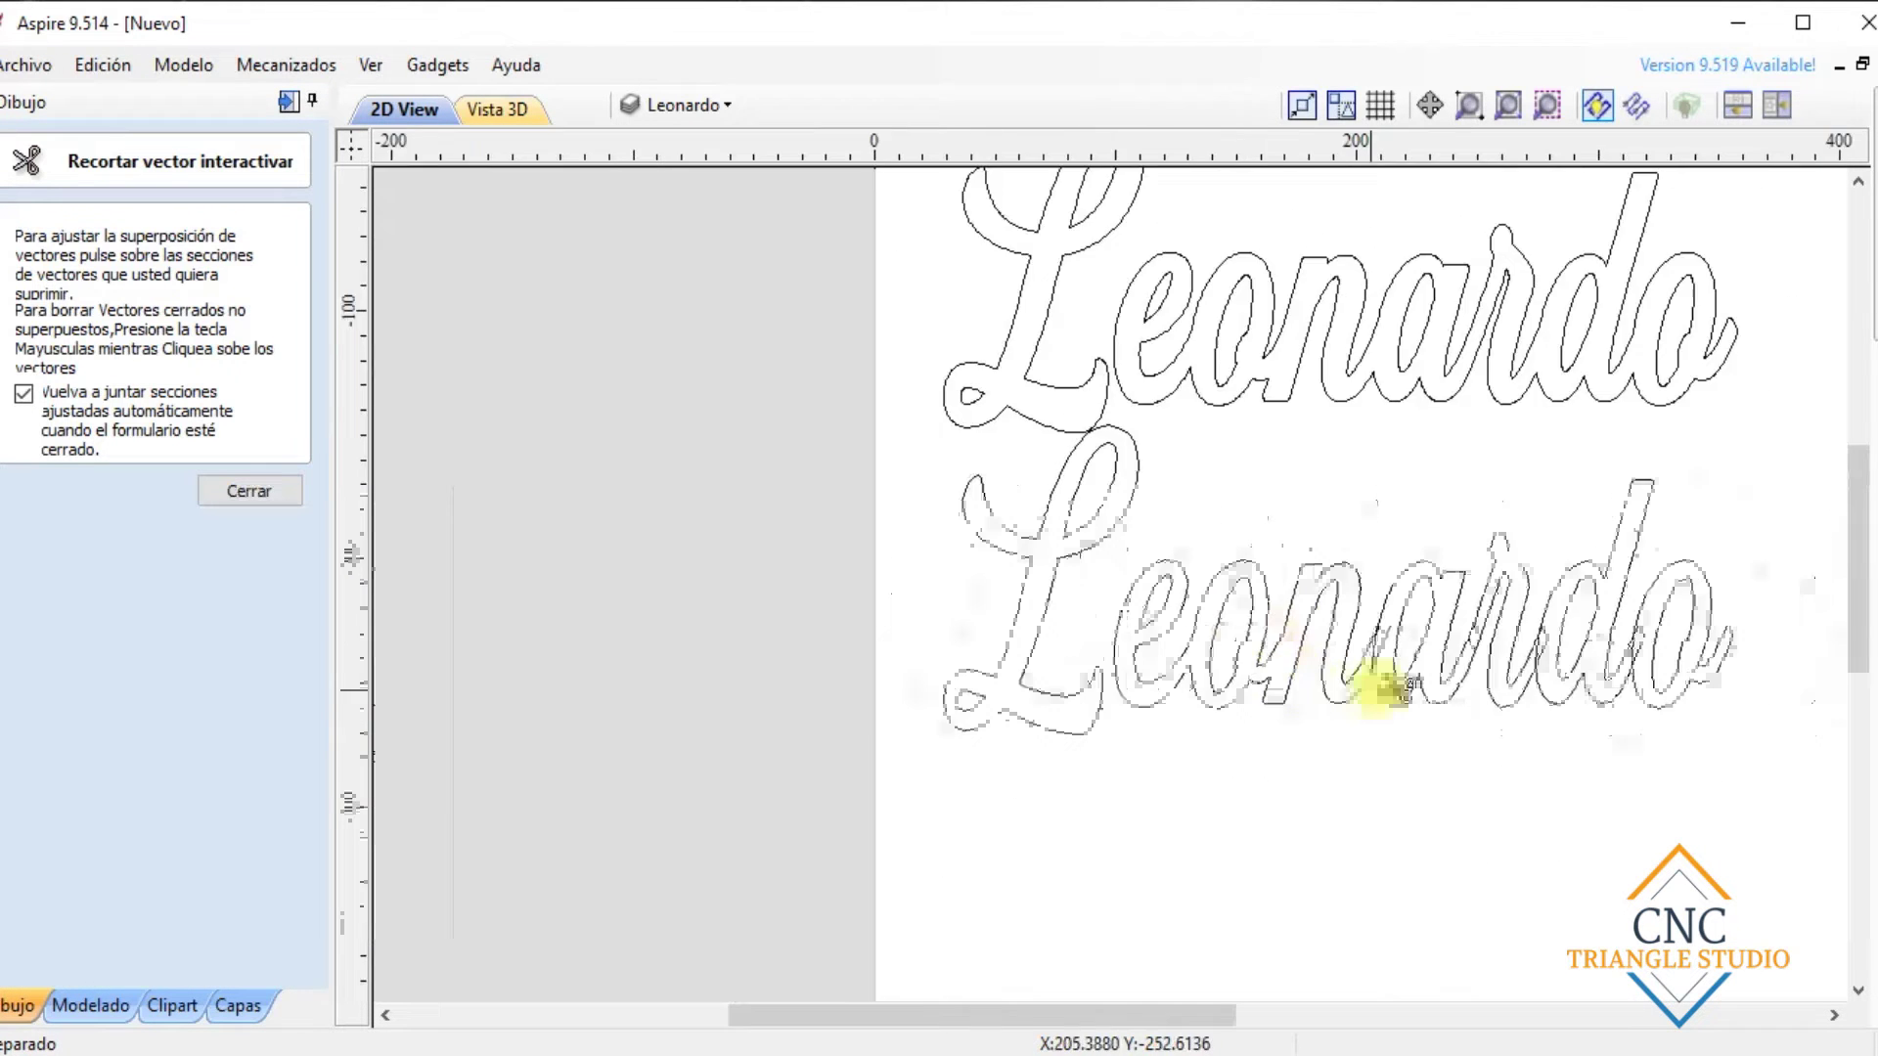
scroll(1370, 675, "up", 3)
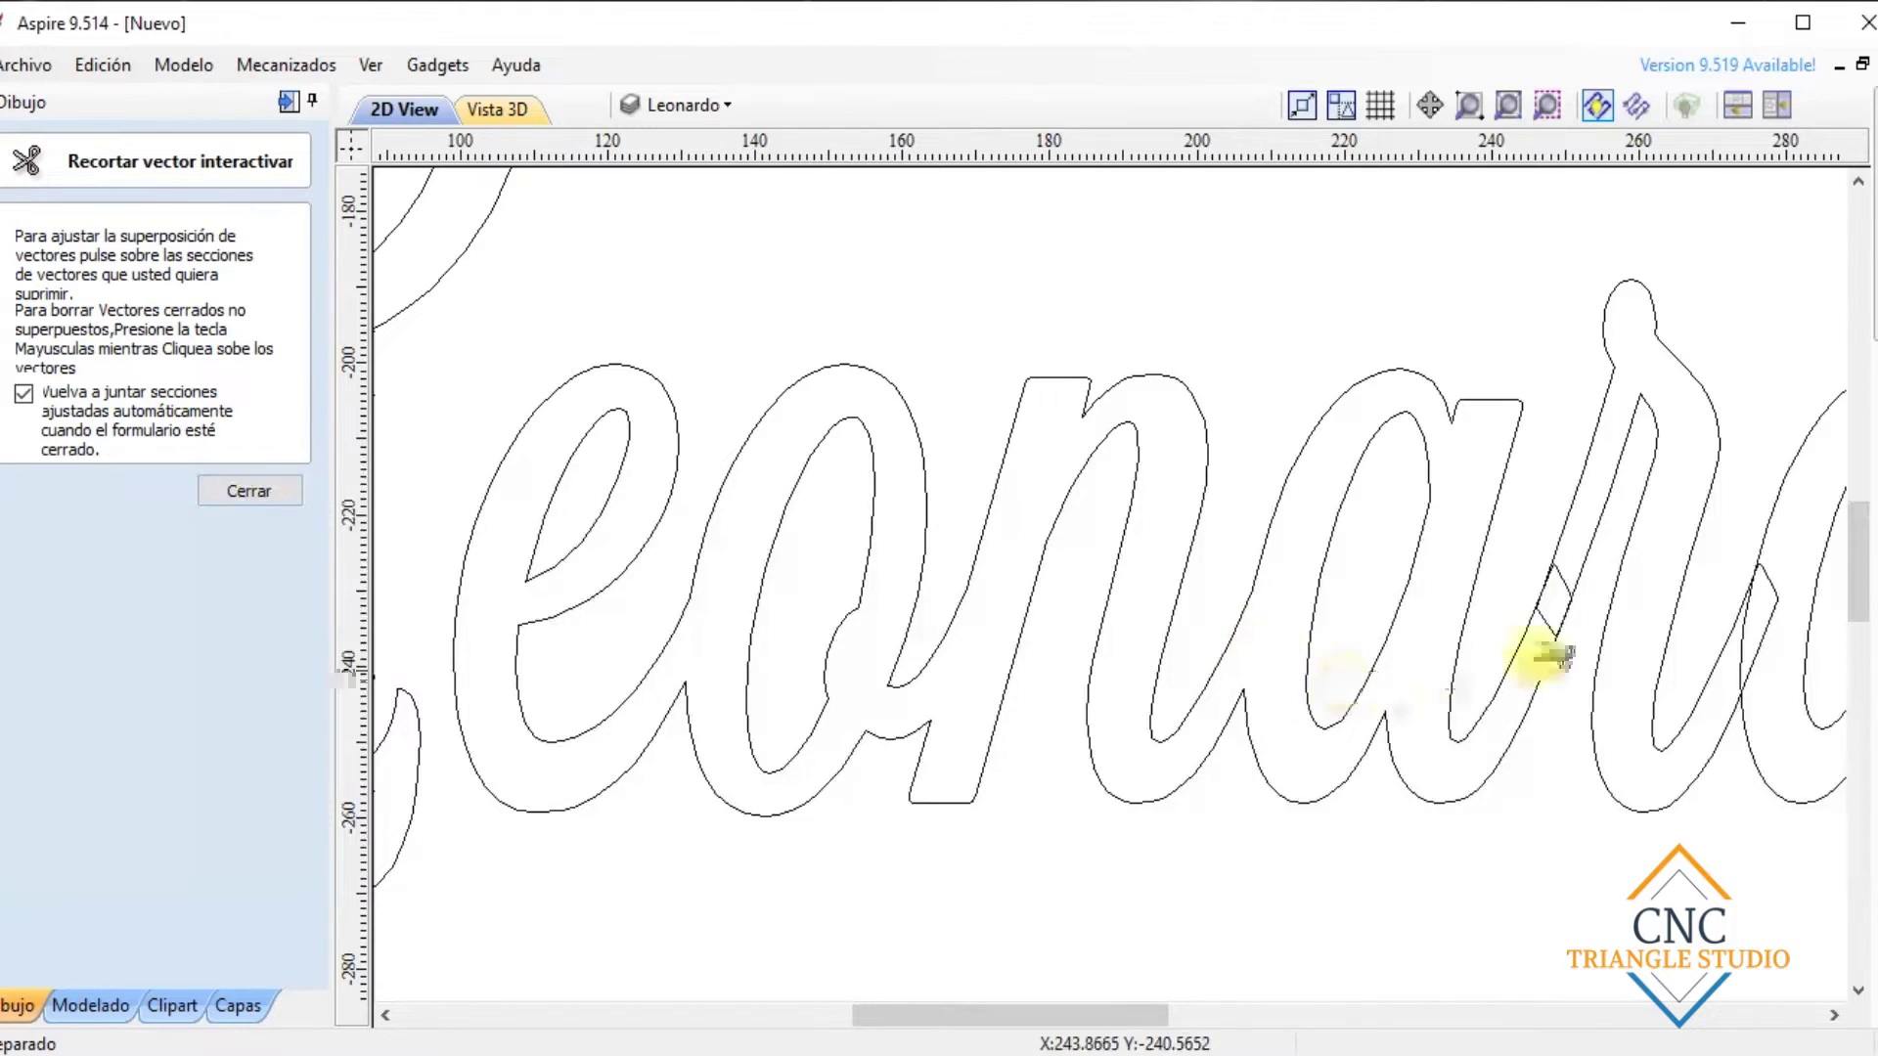
scroll(1563, 649, "down", 2)
scroll(1565, 648, "up", 2)
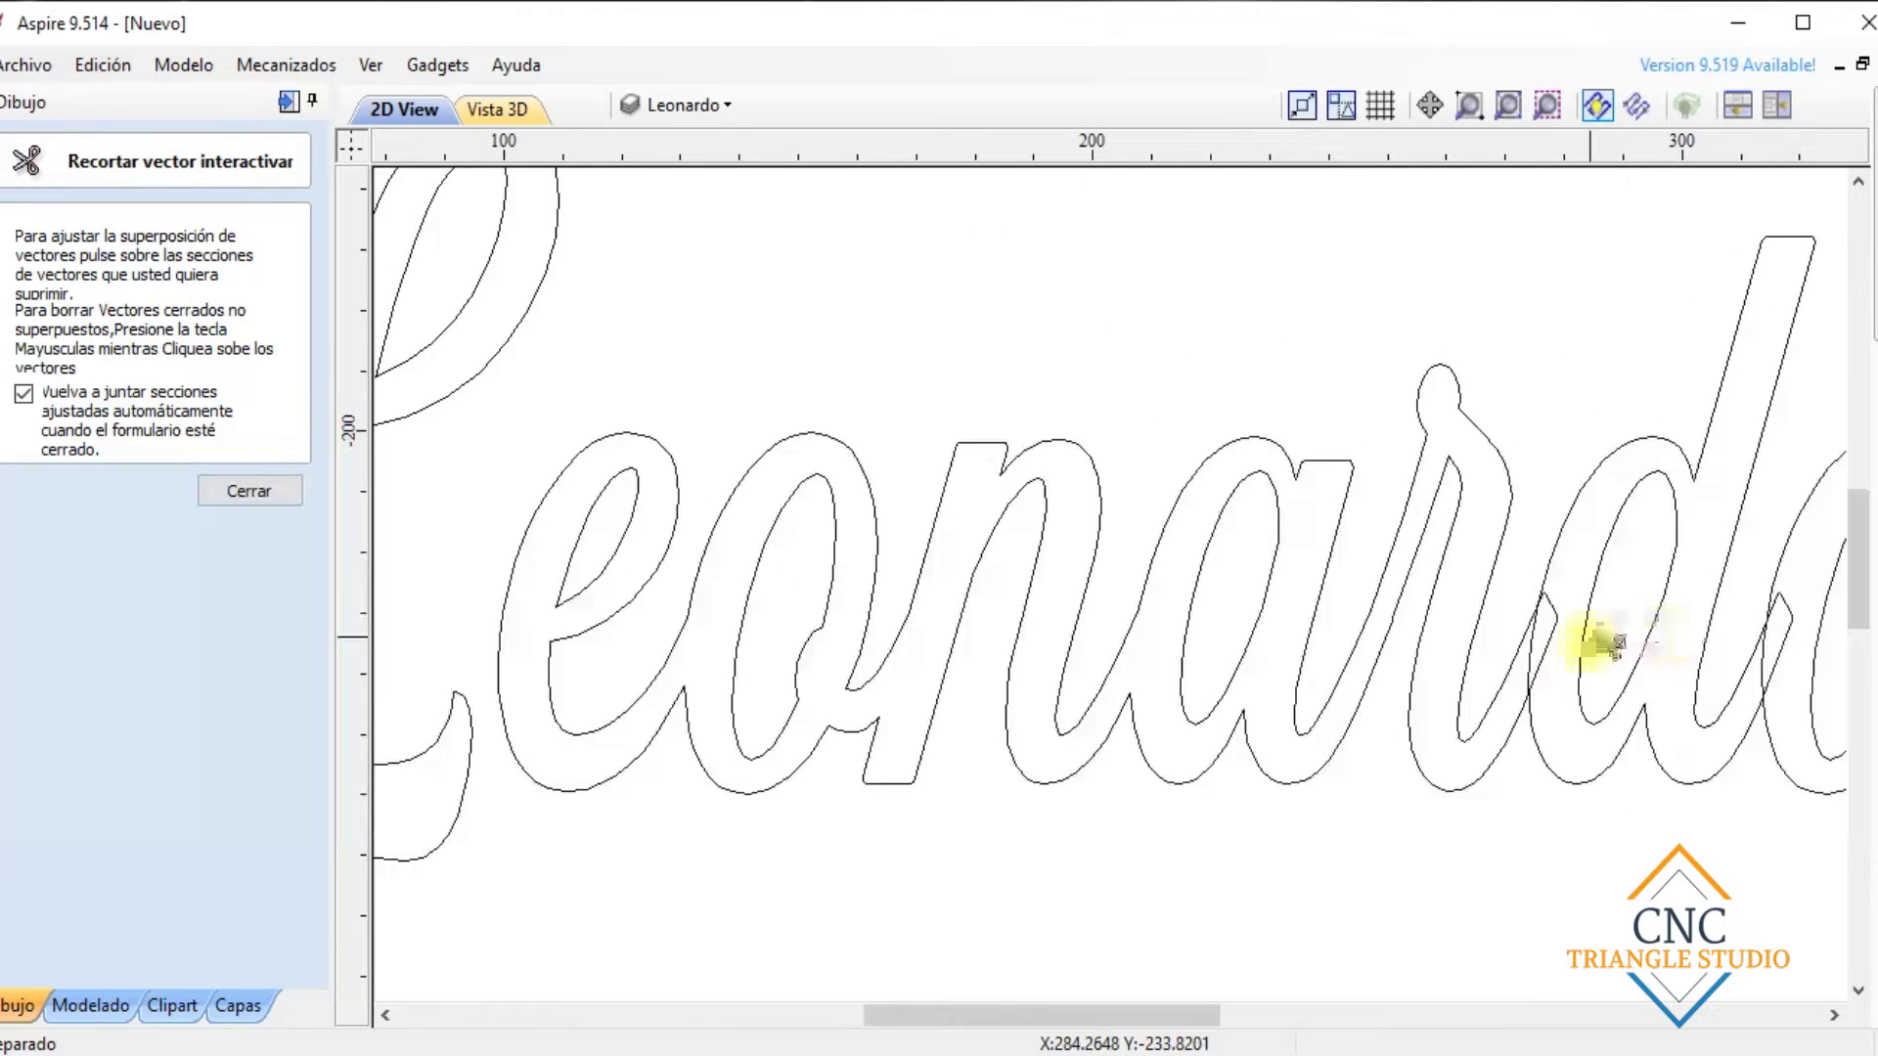
Trim the overlapping sections joining the last three letters of the lower name copy and finish the interactive trim
left_click(1540, 682)
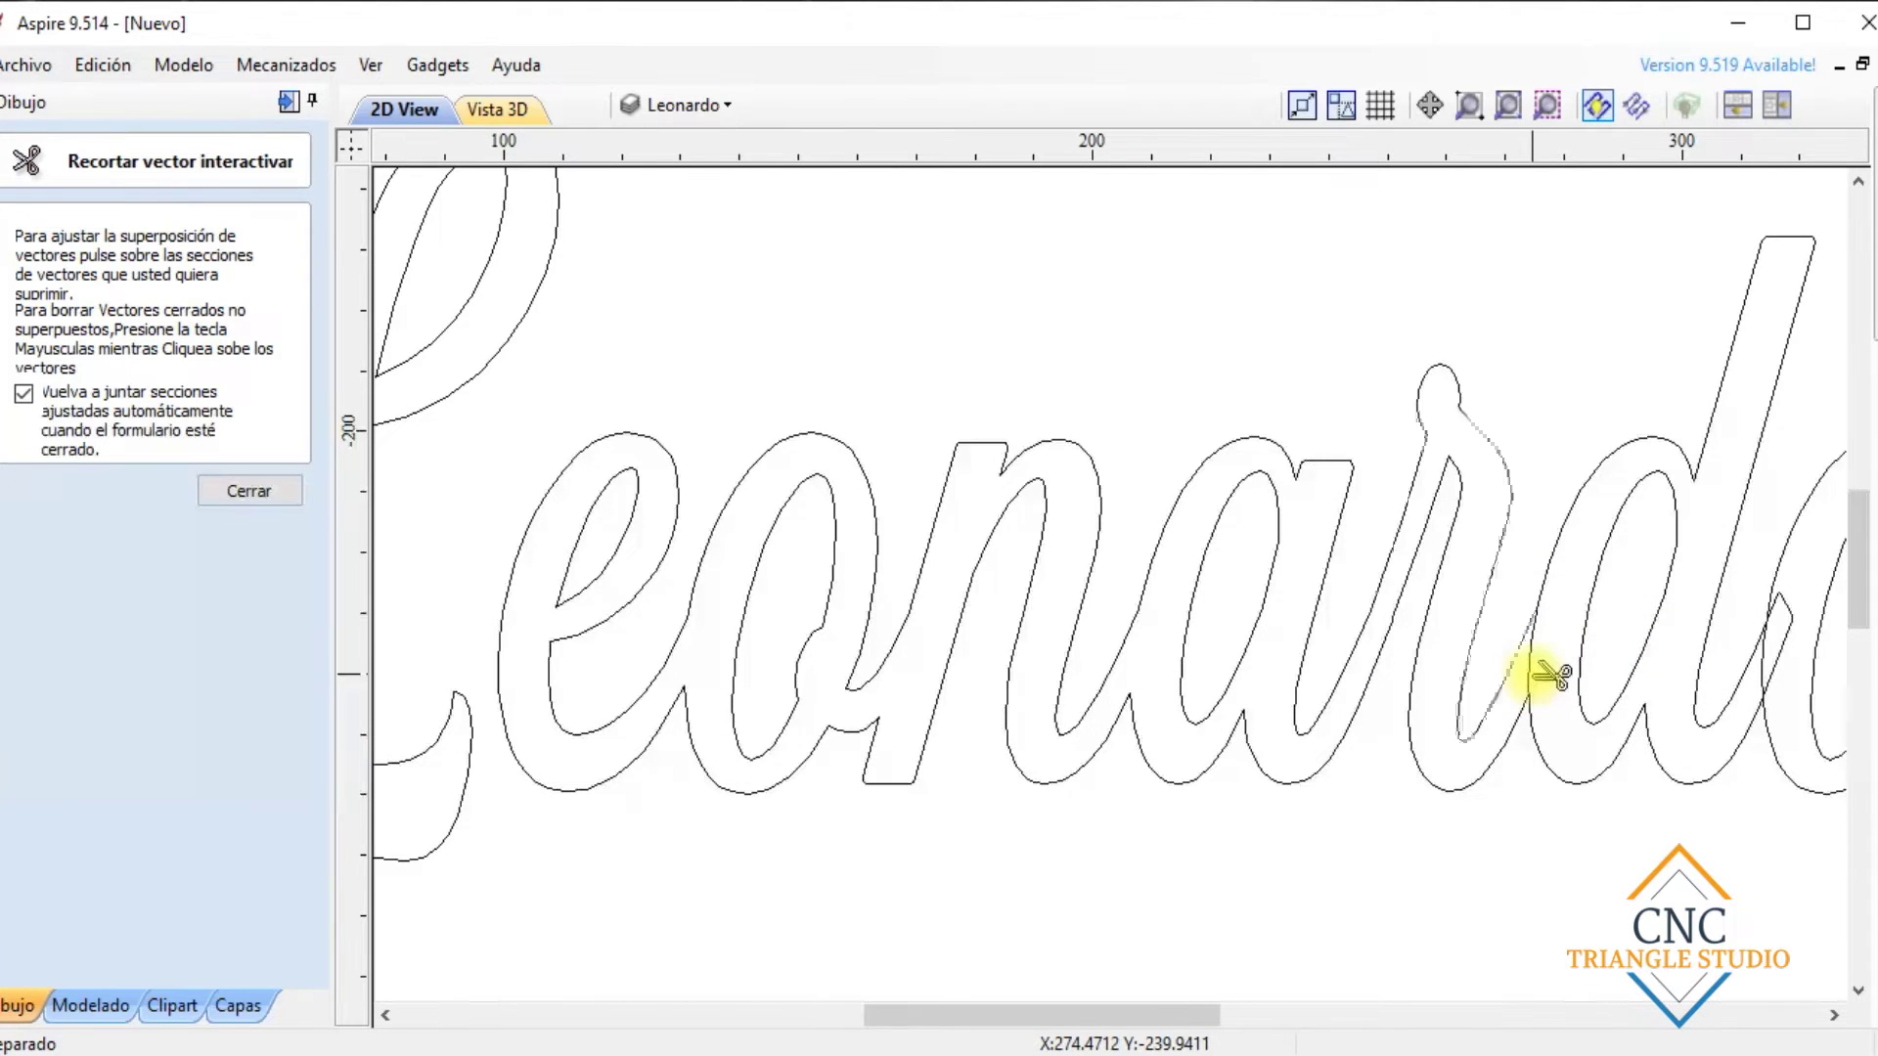
scroll(1551, 673, "up", 3)
scroll(1530, 690, "down", 3)
scroll(1590, 684, "up", 3)
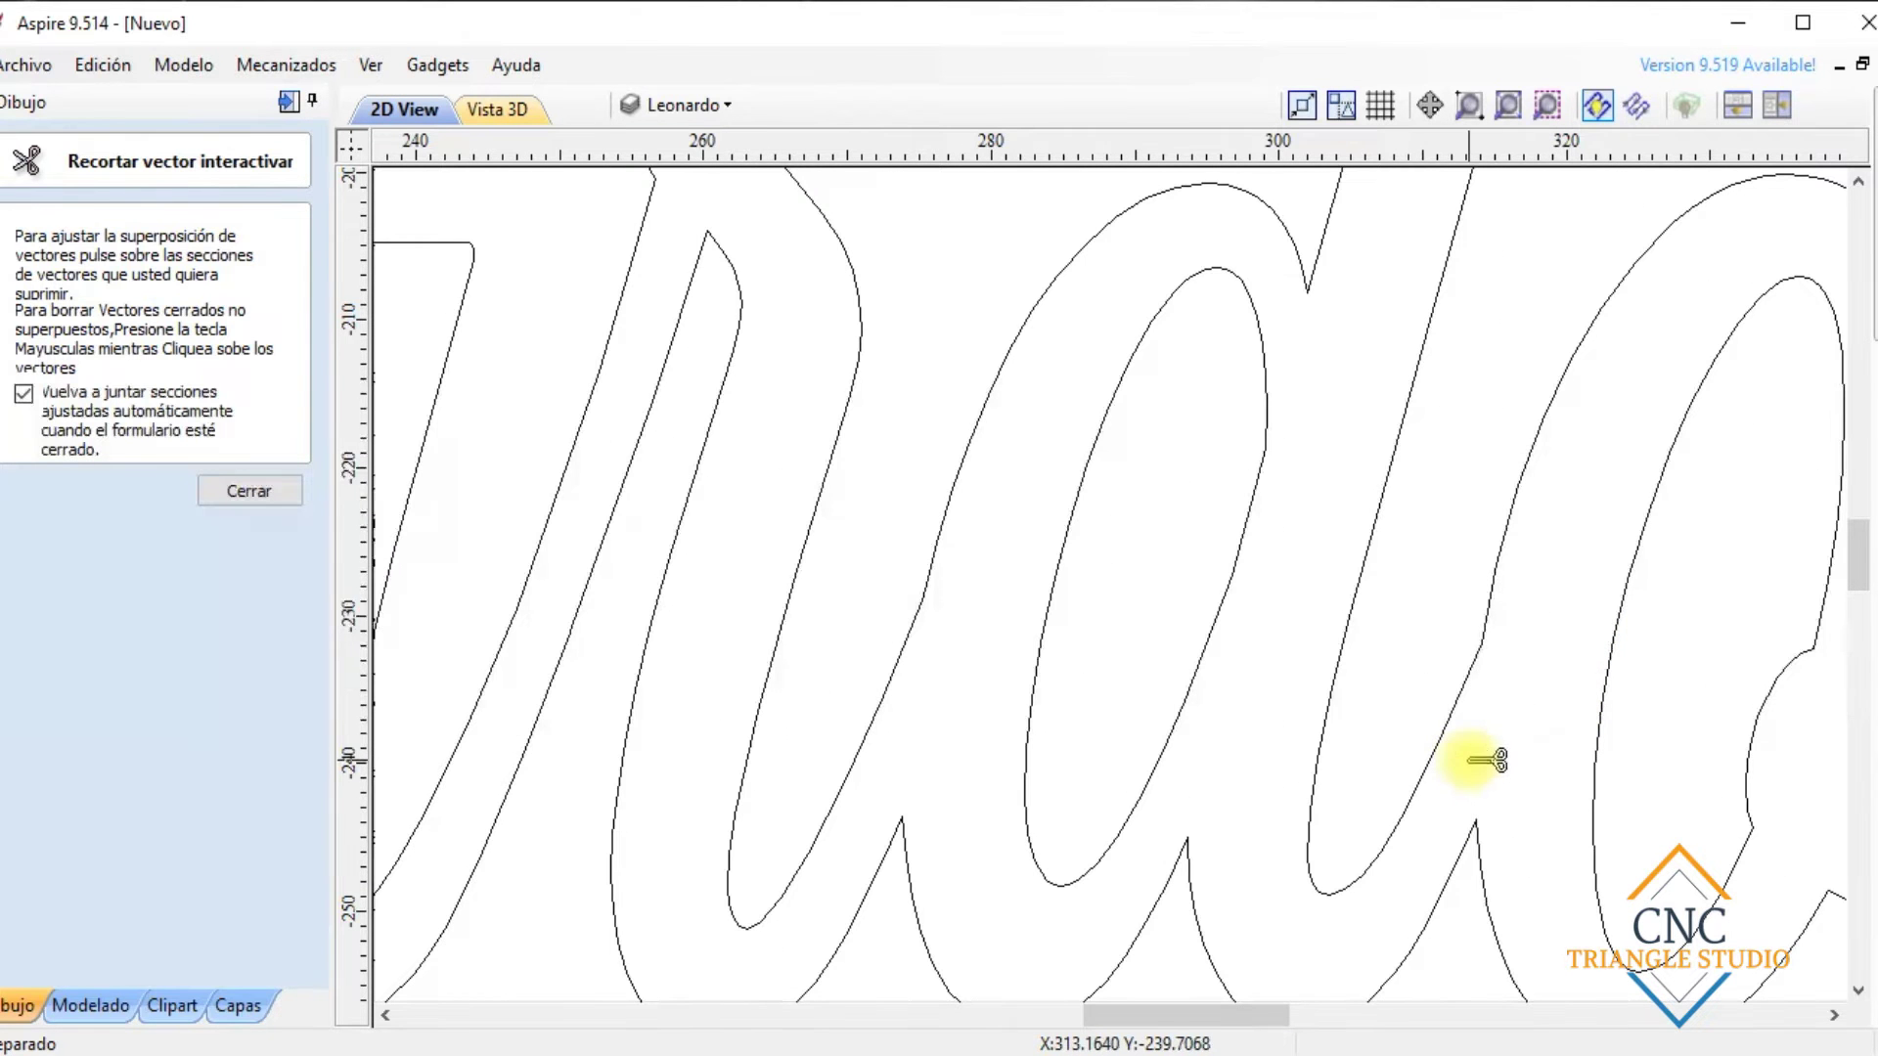
scroll(1486, 761, "down", 3)
key("Escape")
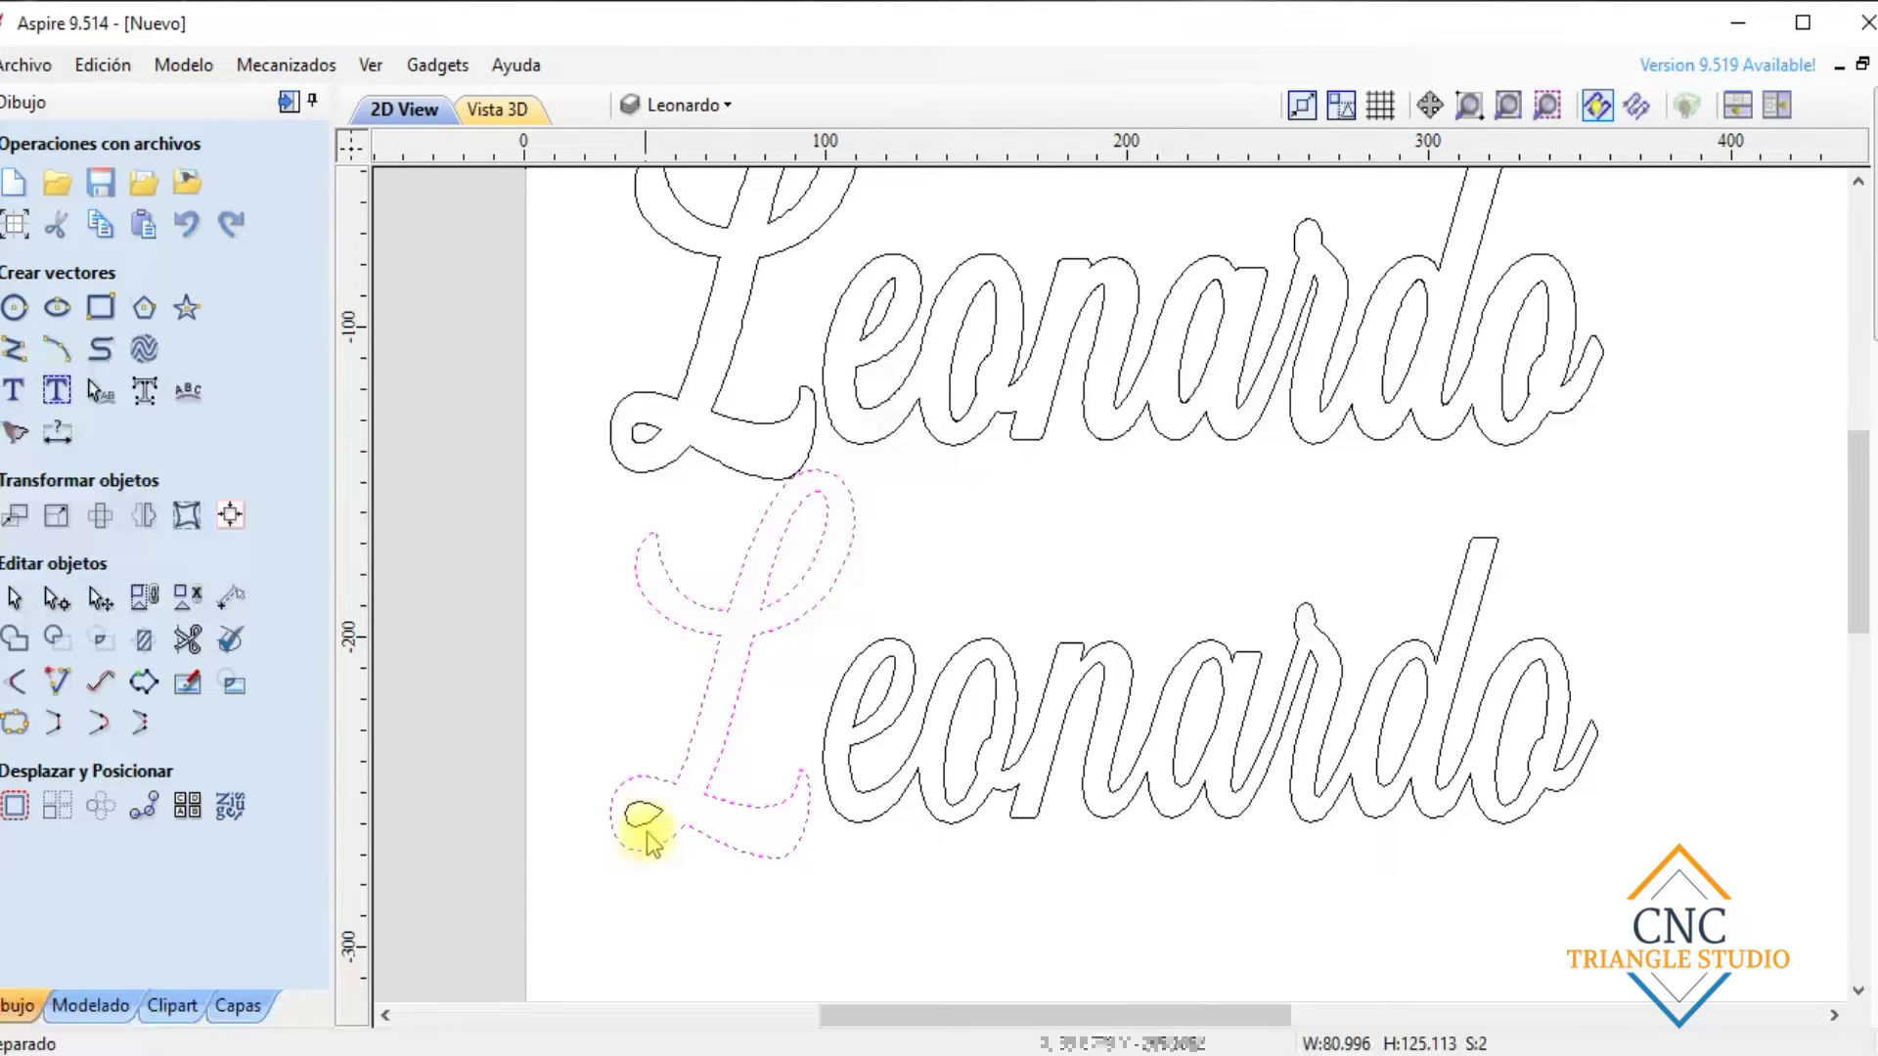
Nudge the lower copy's capital L and its inner contours right to overlap the second letter, and trim the overlap
key("Right")
key("Right")
key("Right")
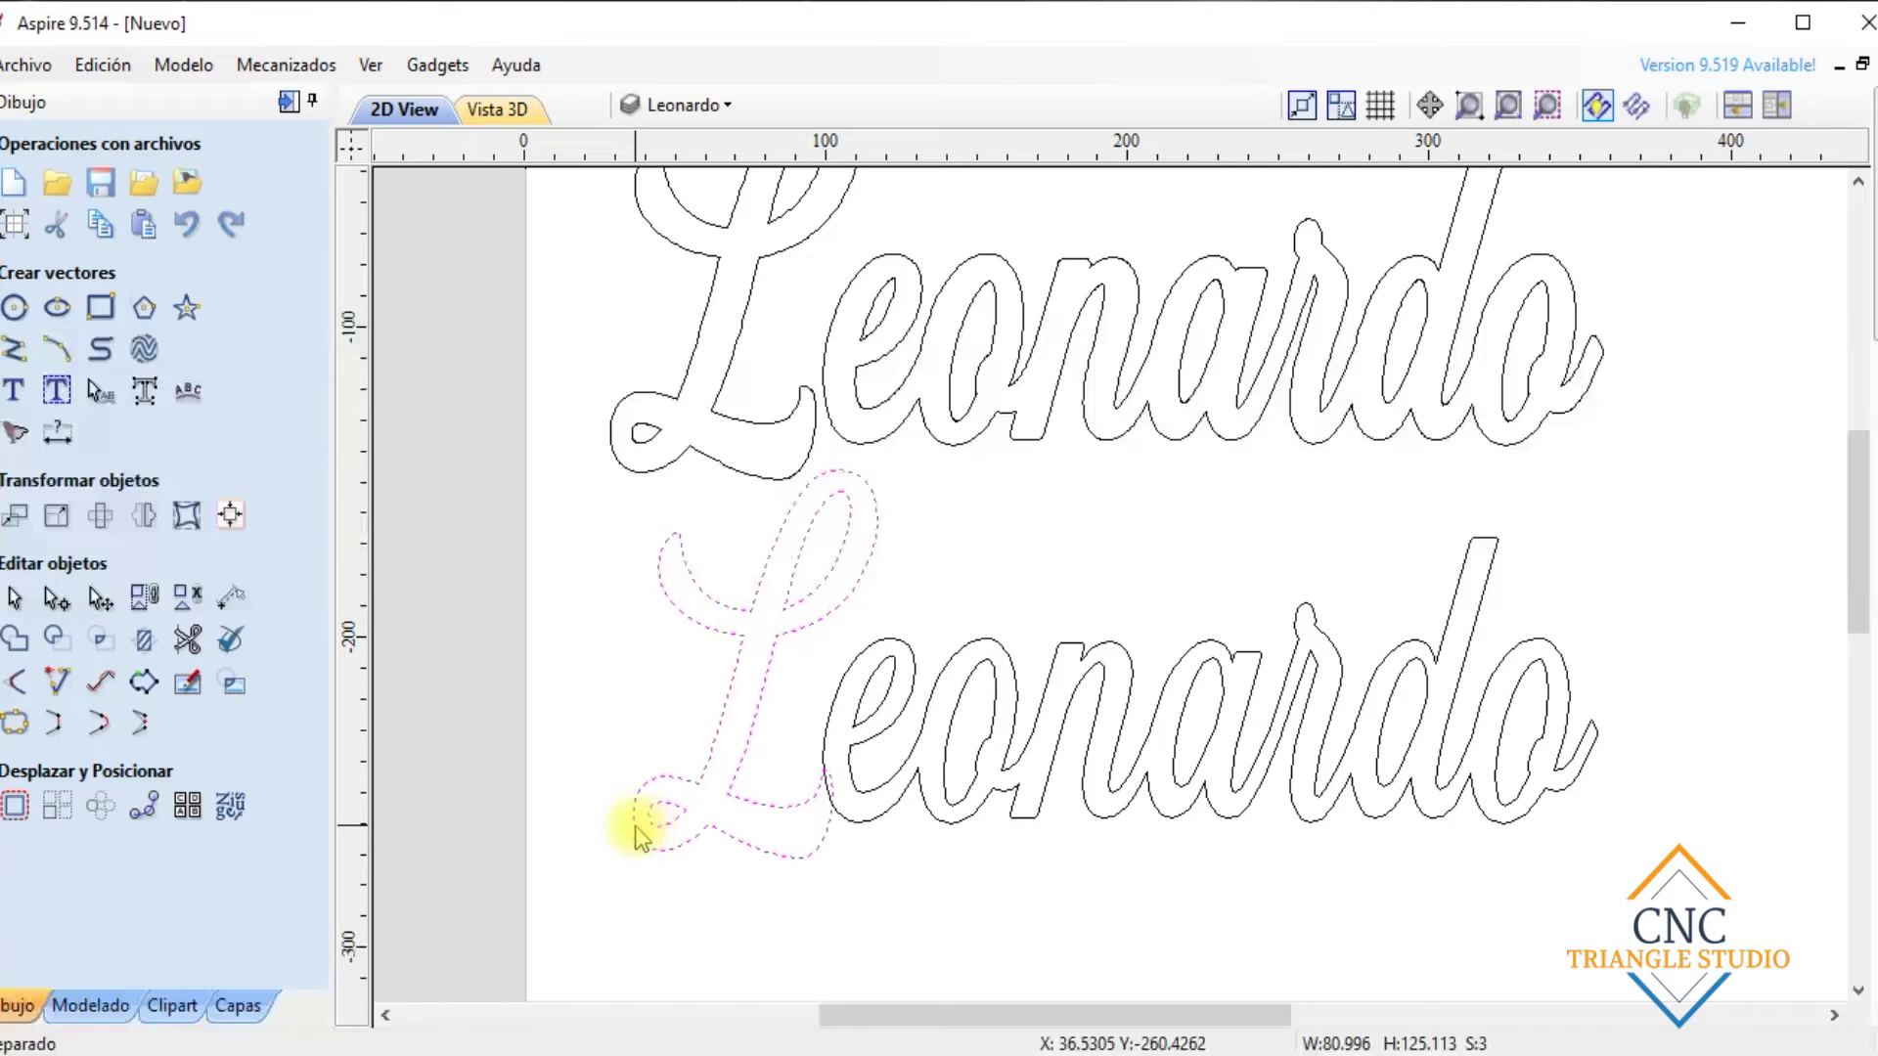
left_click(189, 641)
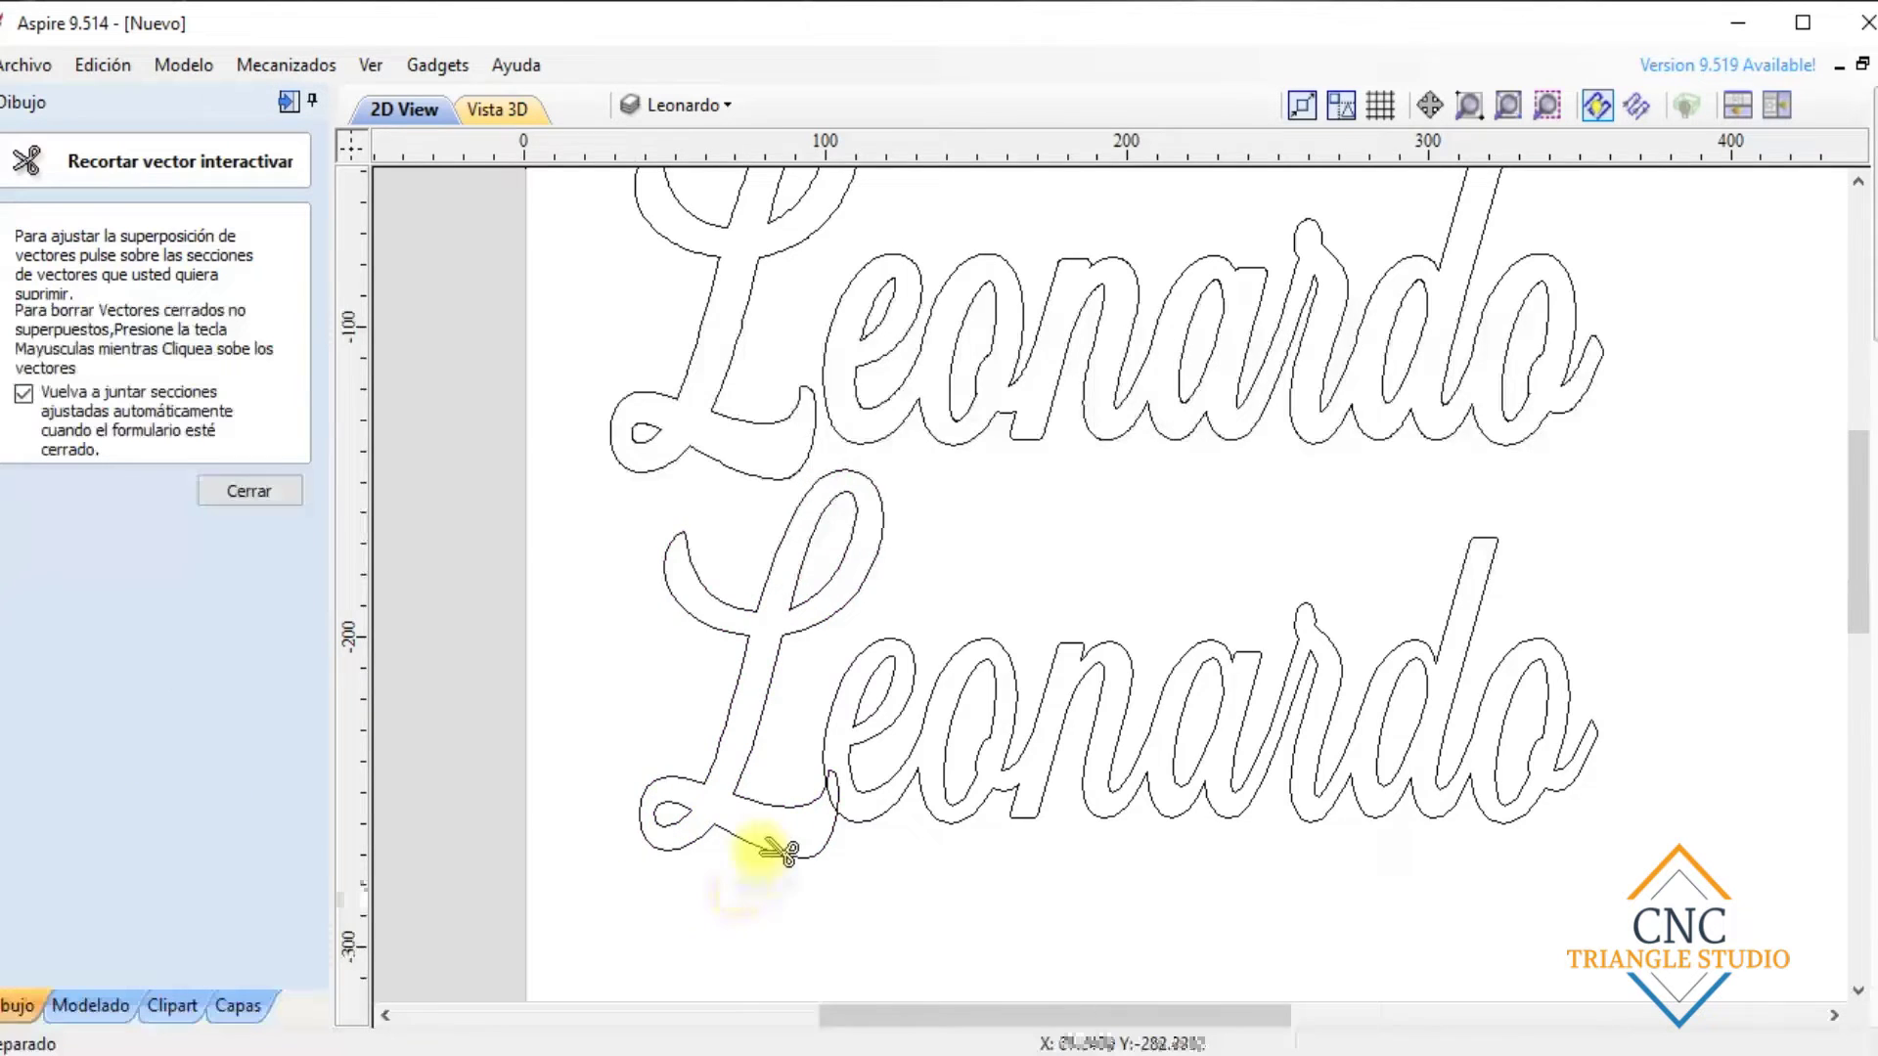
scroll(1047, 730, "up", 5)
scroll(913, 731, "down", 5)
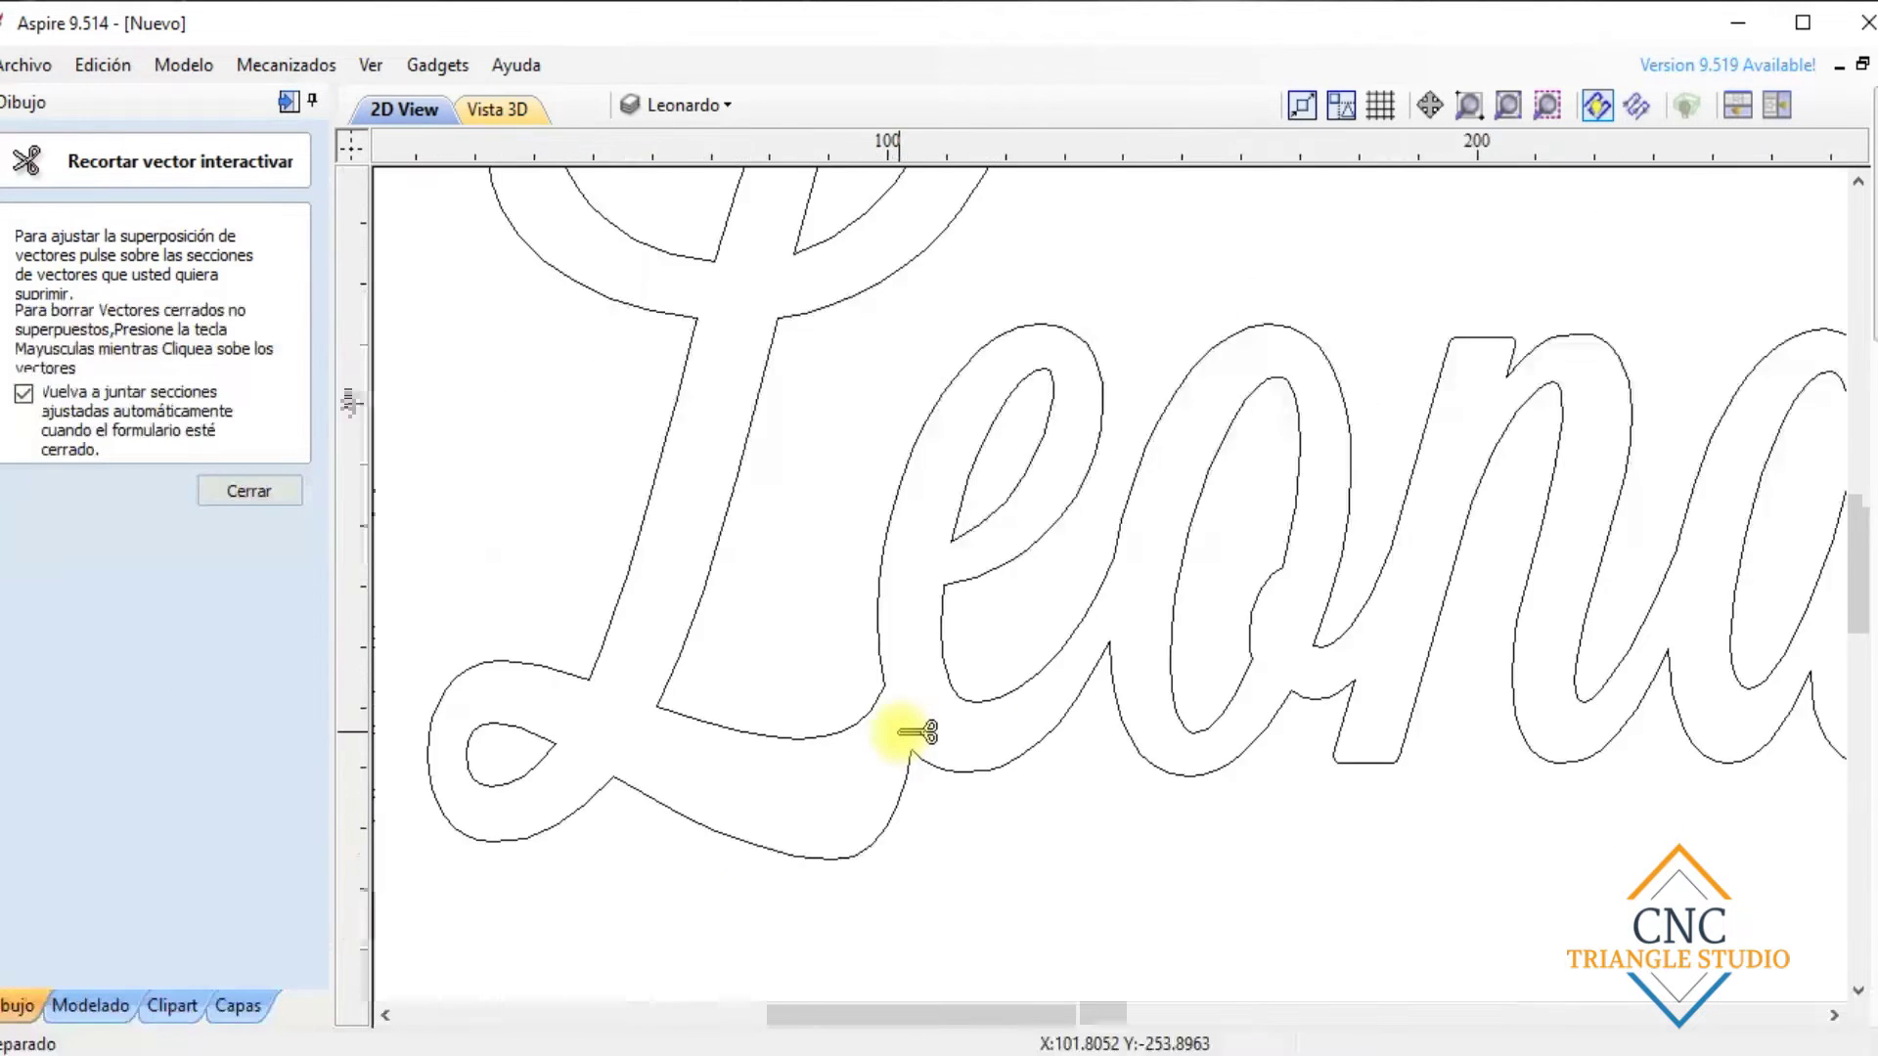
key("Escape")
Select the lower name's joined outer outline and calculate the Perfilado exterior toolpath on it instead of the upper name
left_click(945, 748)
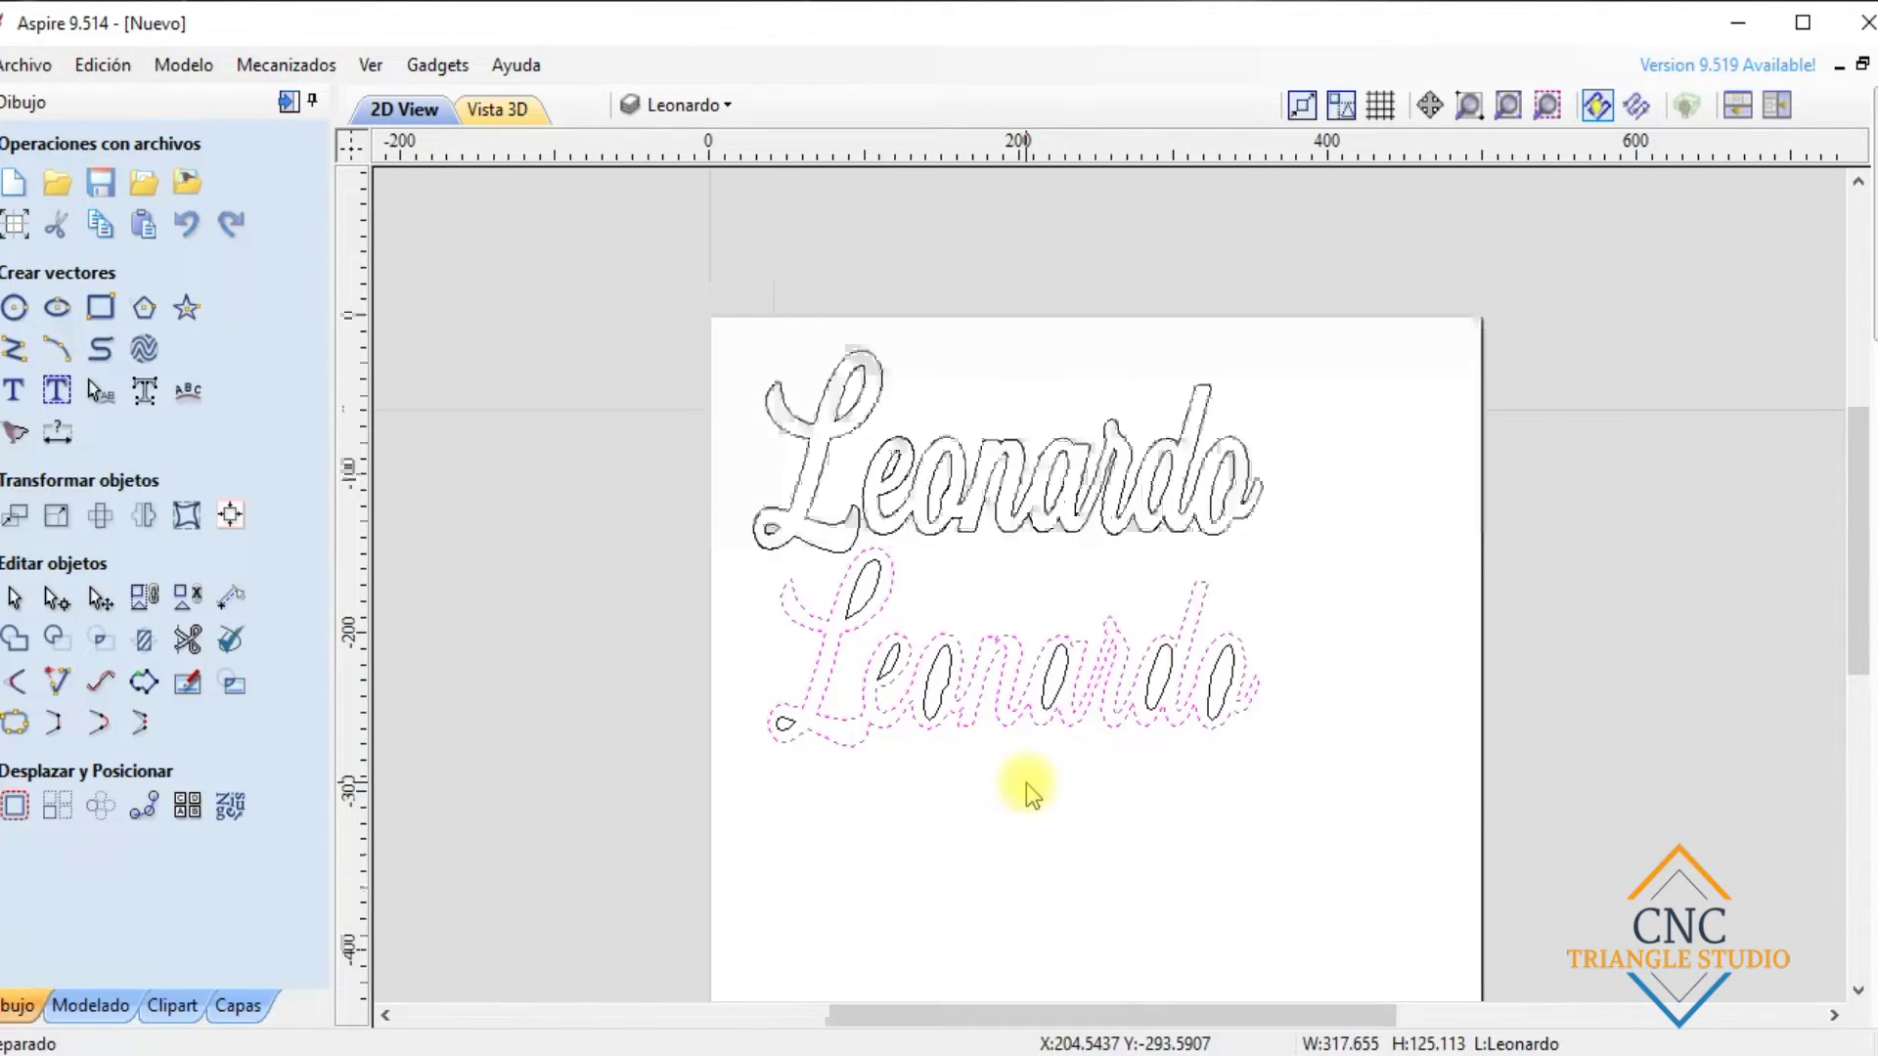
scroll(1025, 782, "down", 3)
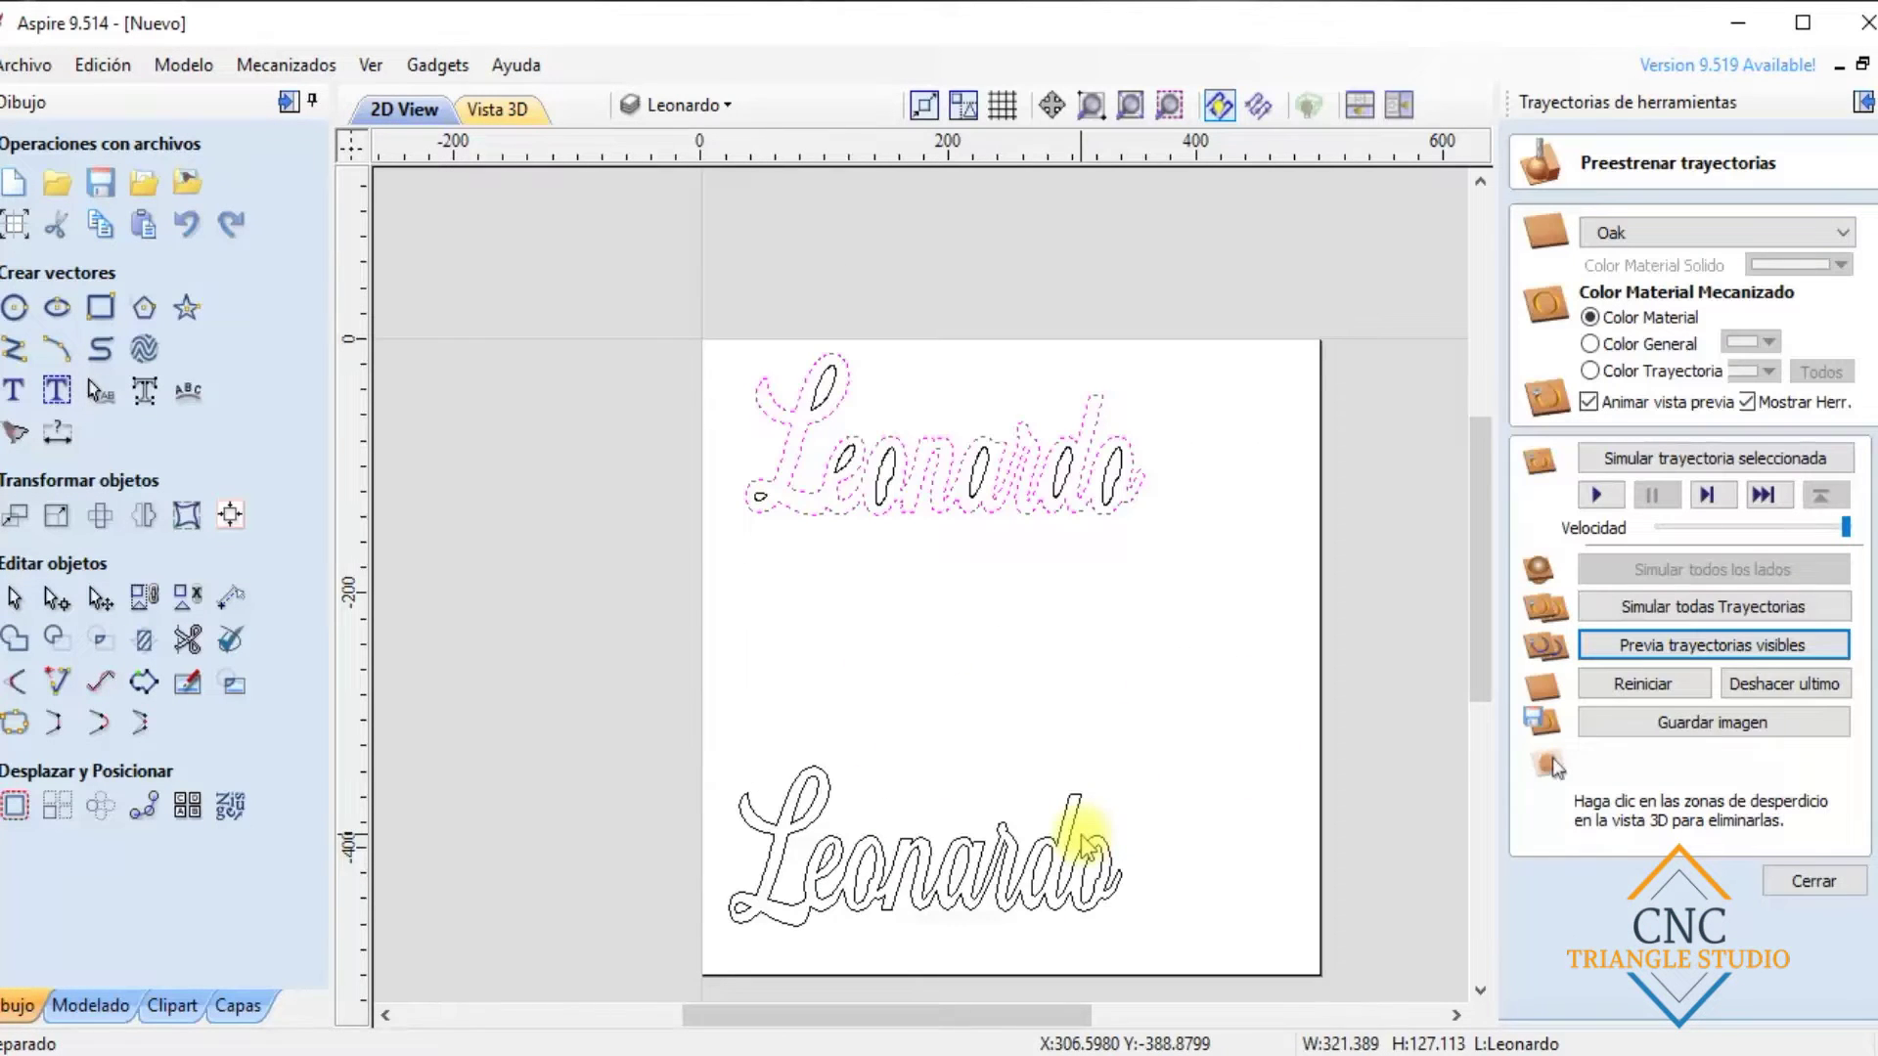
left_click(1086, 843)
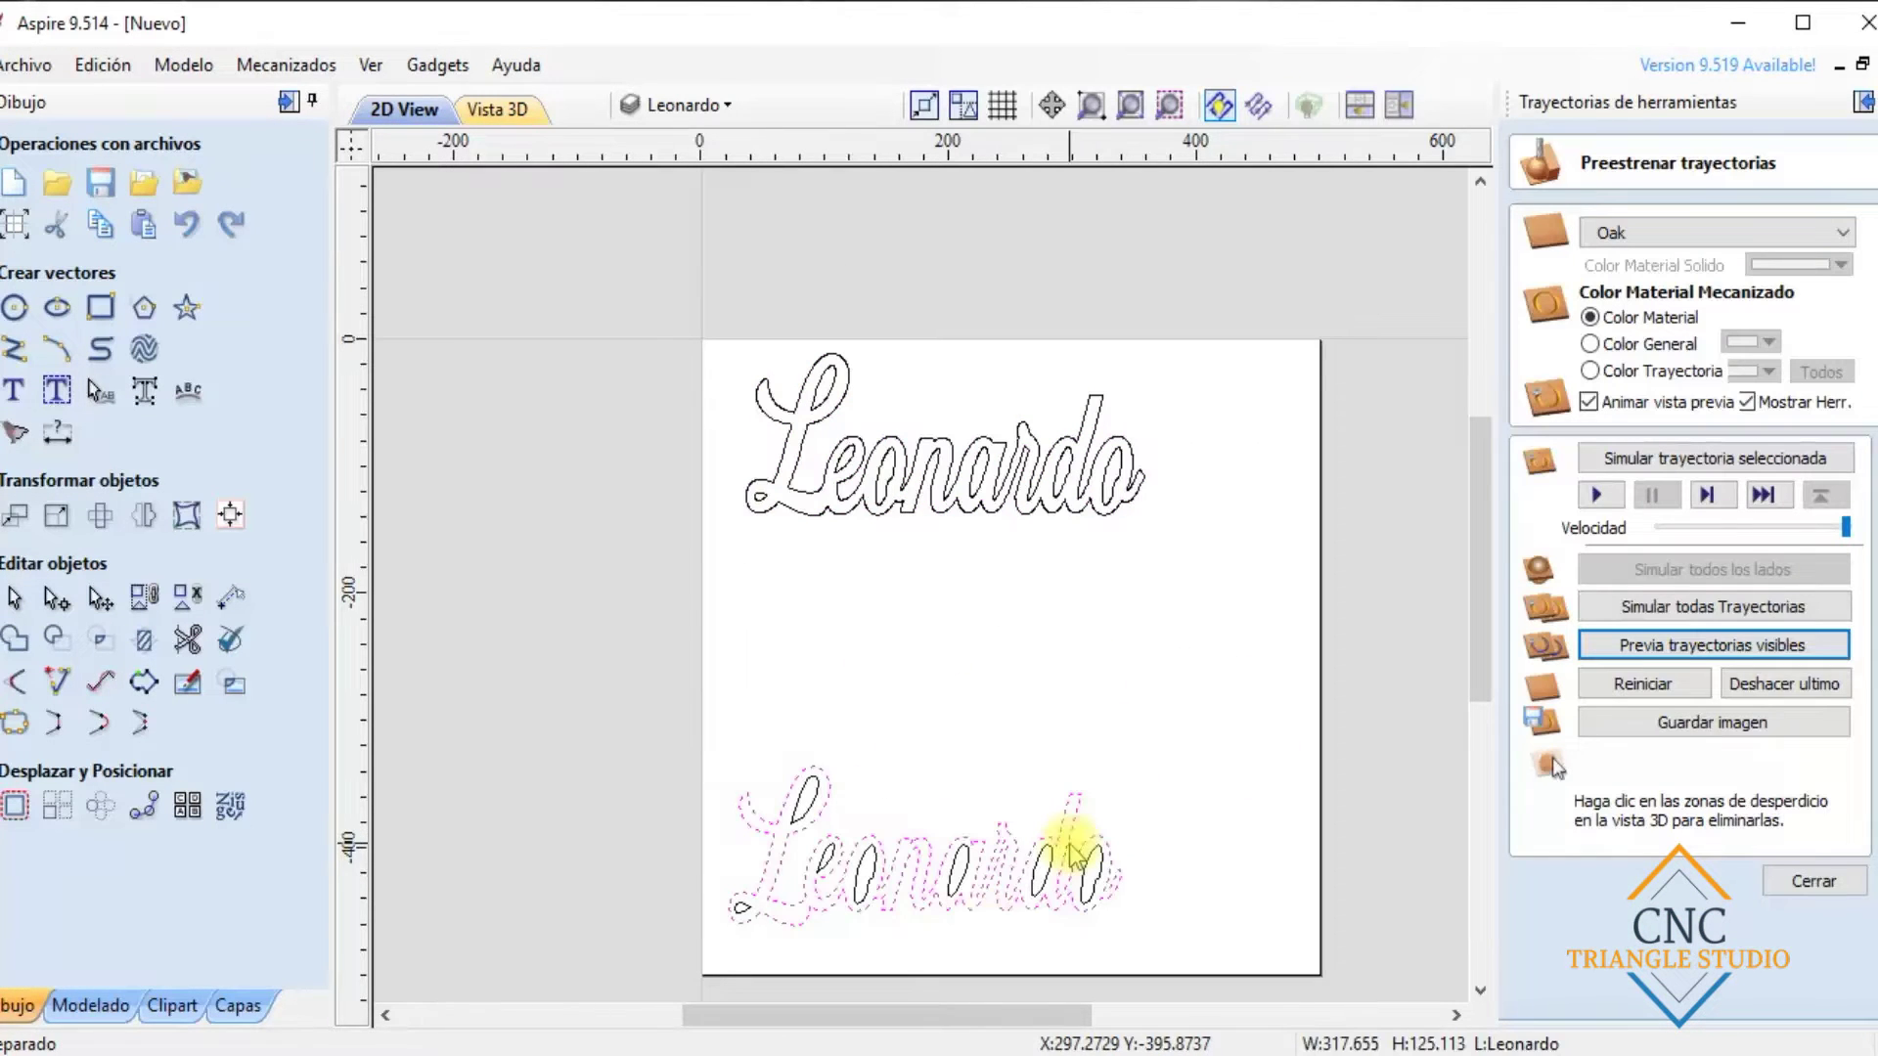
left_click(1812, 881)
left_click(1542, 587)
scroll(1832, 910, "down", 5)
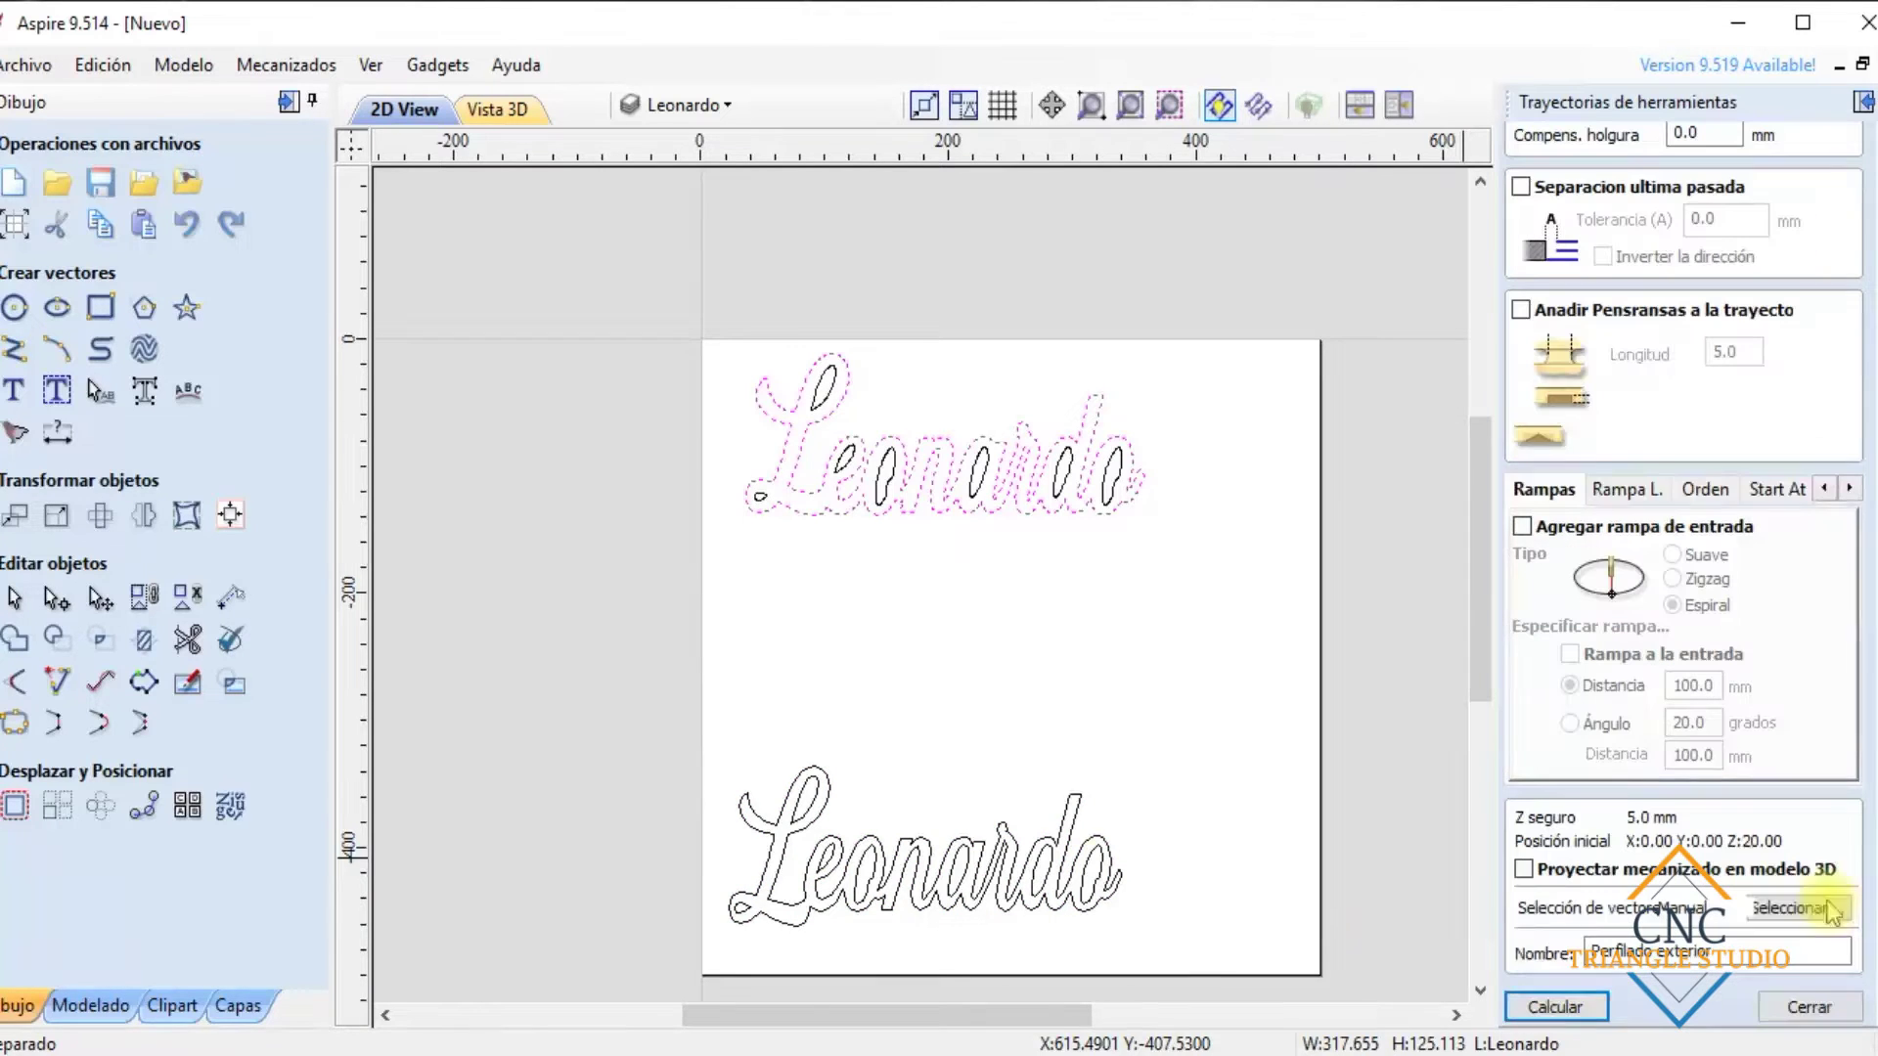
left_click(1071, 820)
left_click(1556, 1006)
Calculate the interior 2D profile toolpath on the inner contours of the lower name
left_click(890, 722)
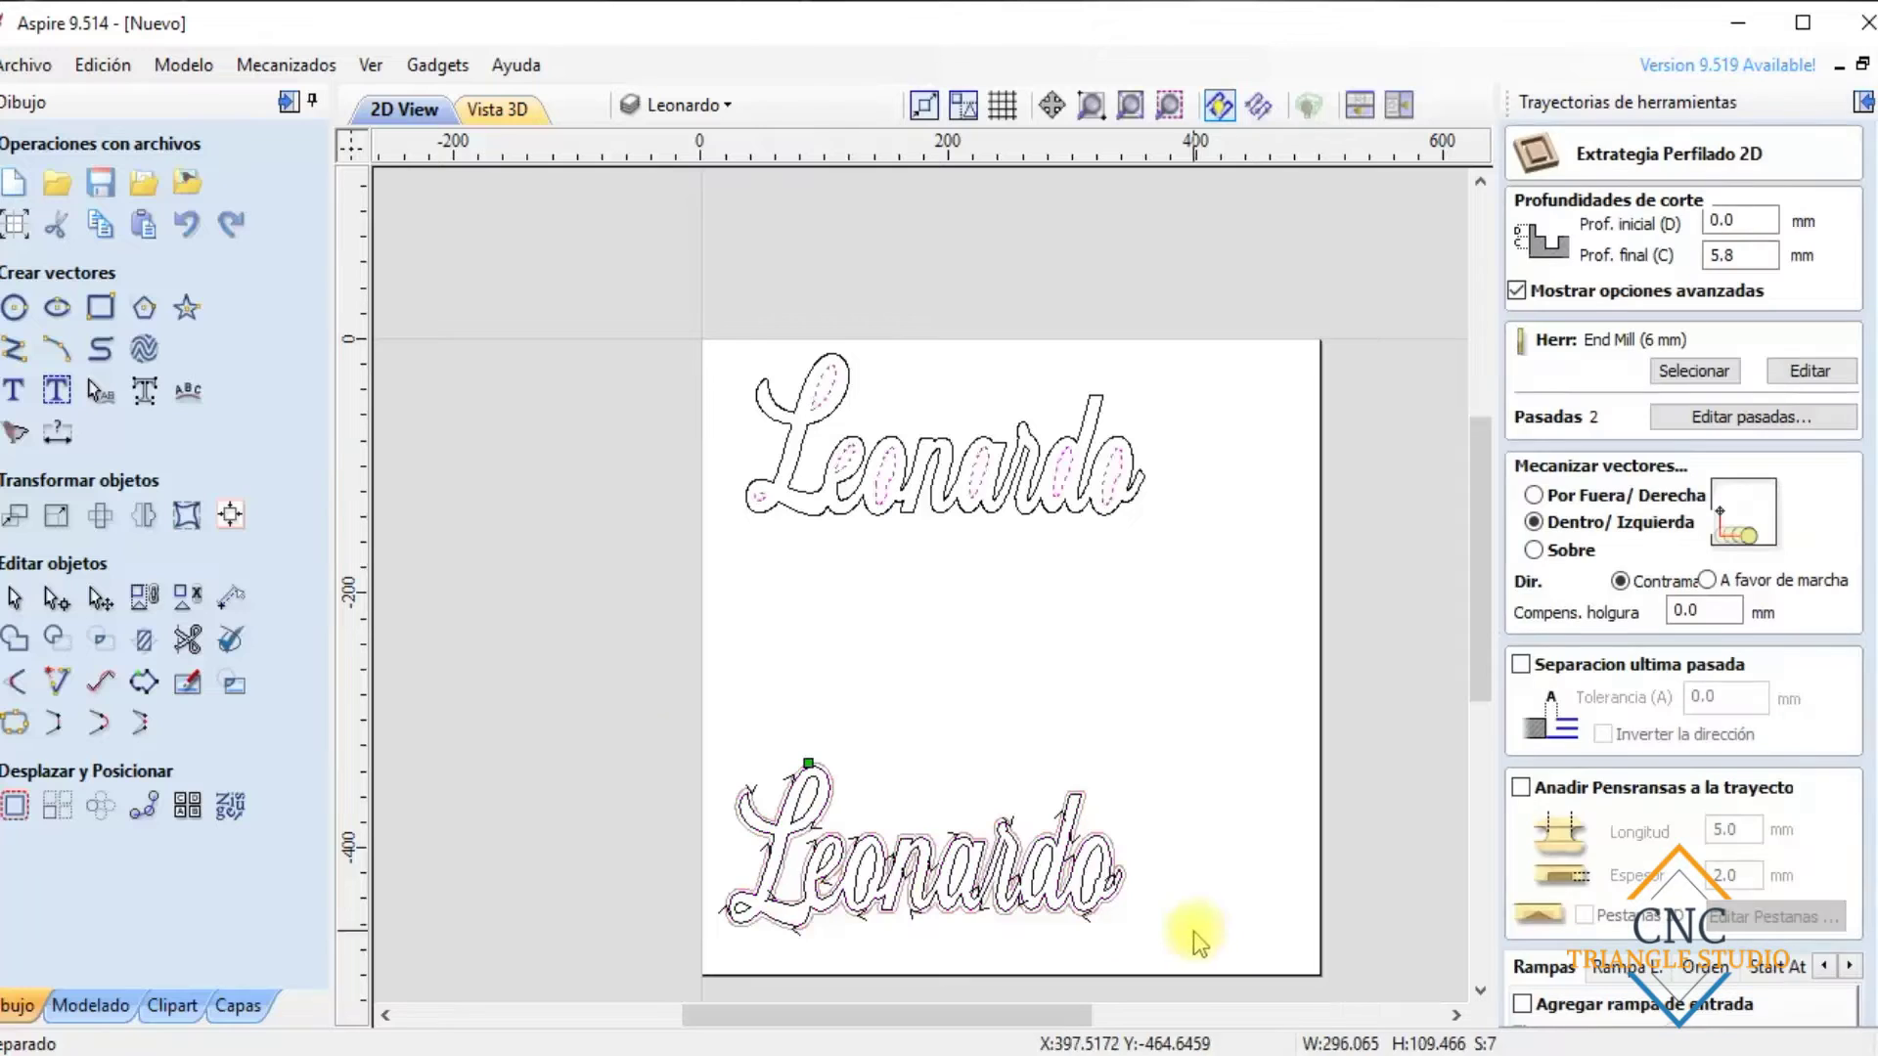
left_click(761, 867)
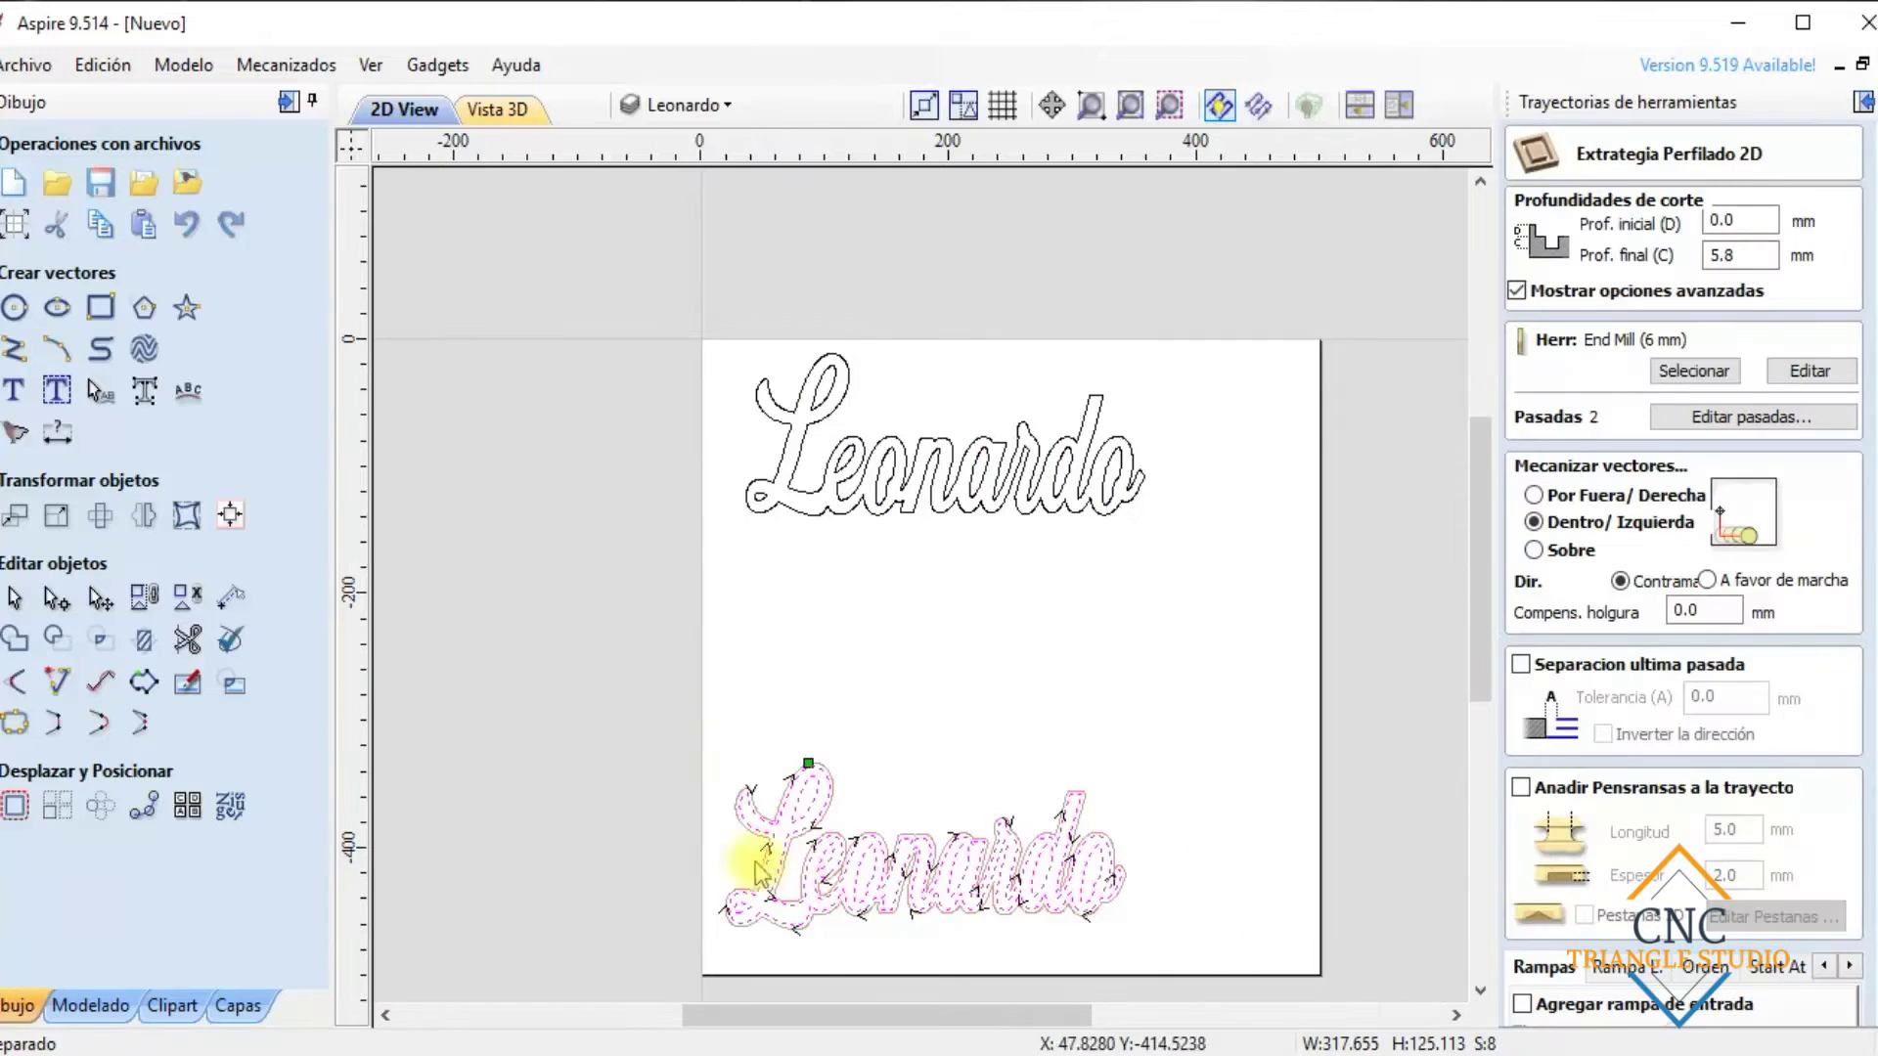
scroll(1614, 978, "down", 5)
left_click(1556, 1007)
Reset the 3D material preview and simulate the visible toolpaths for the lower name
left_click(866, 708)
left_click(510, 110)
left_click(1814, 880)
left_click(1656, 574)
scroll(1164, 574, "down", 3)
left_click(1642, 684)
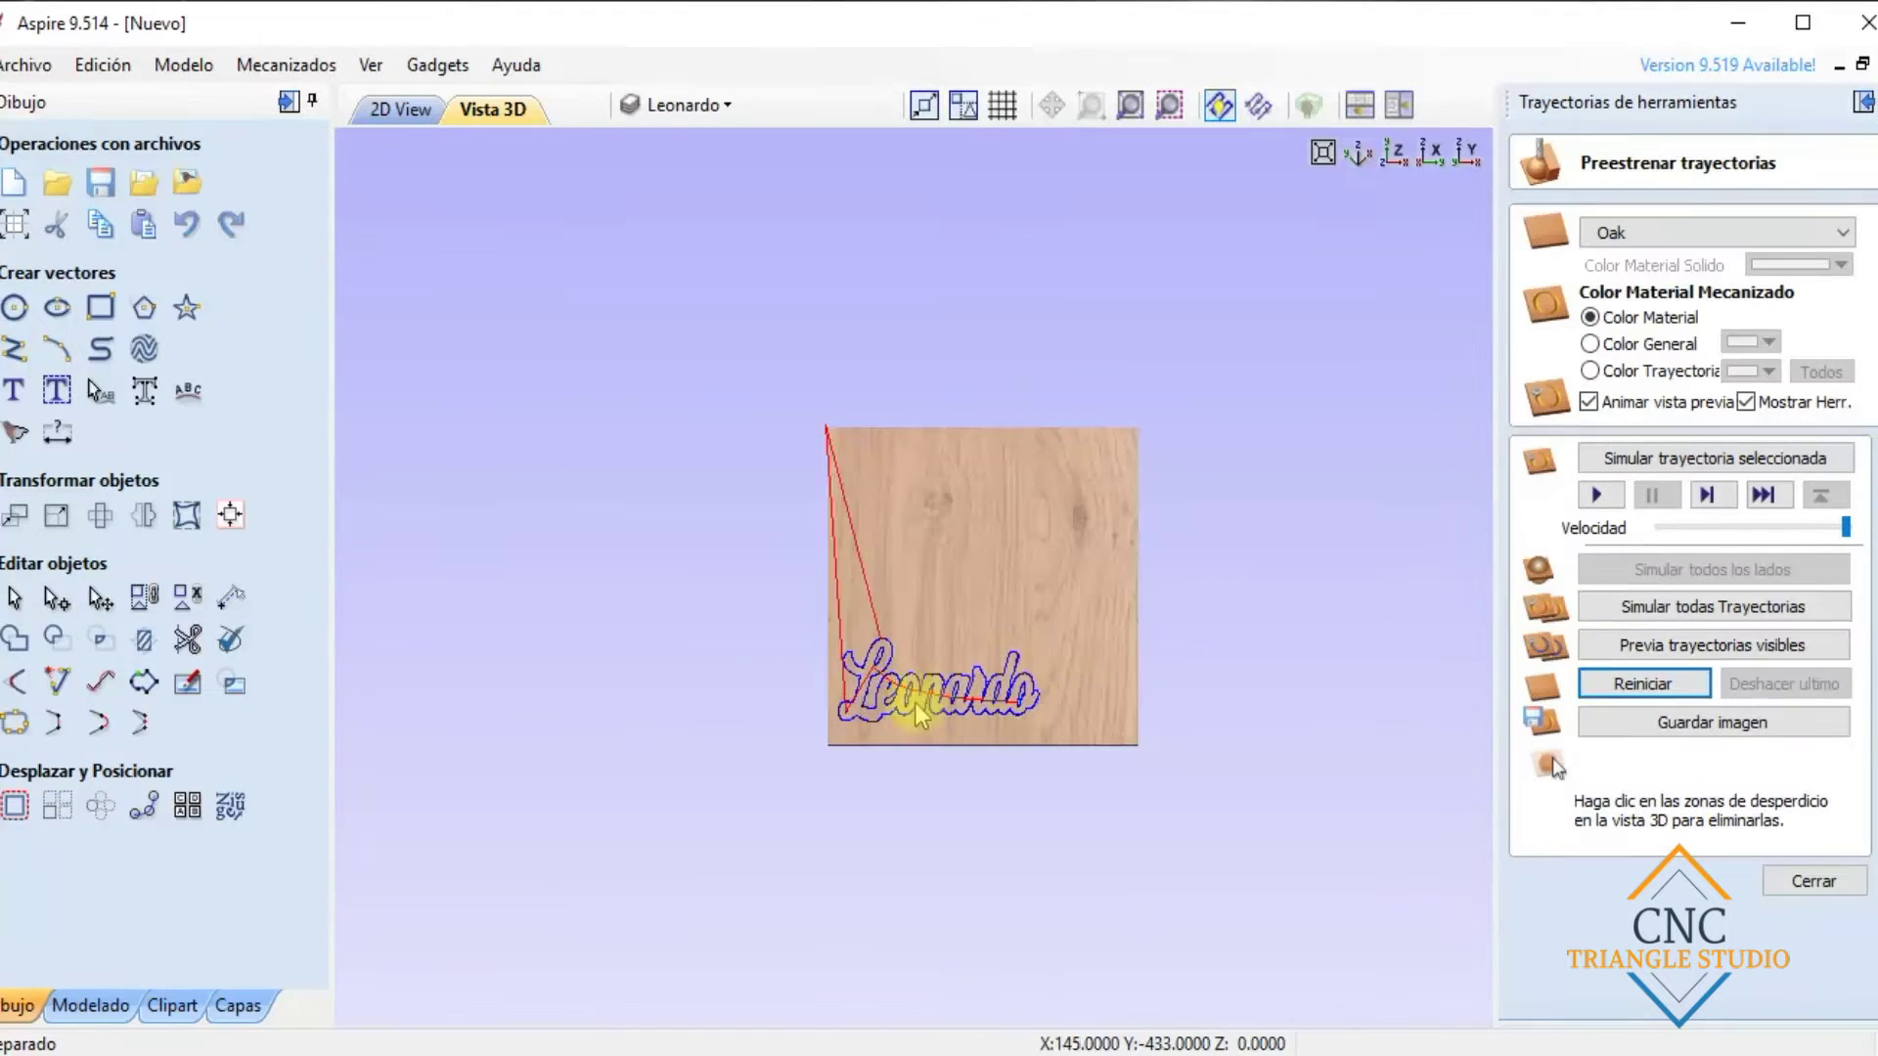
left_click(1711, 645)
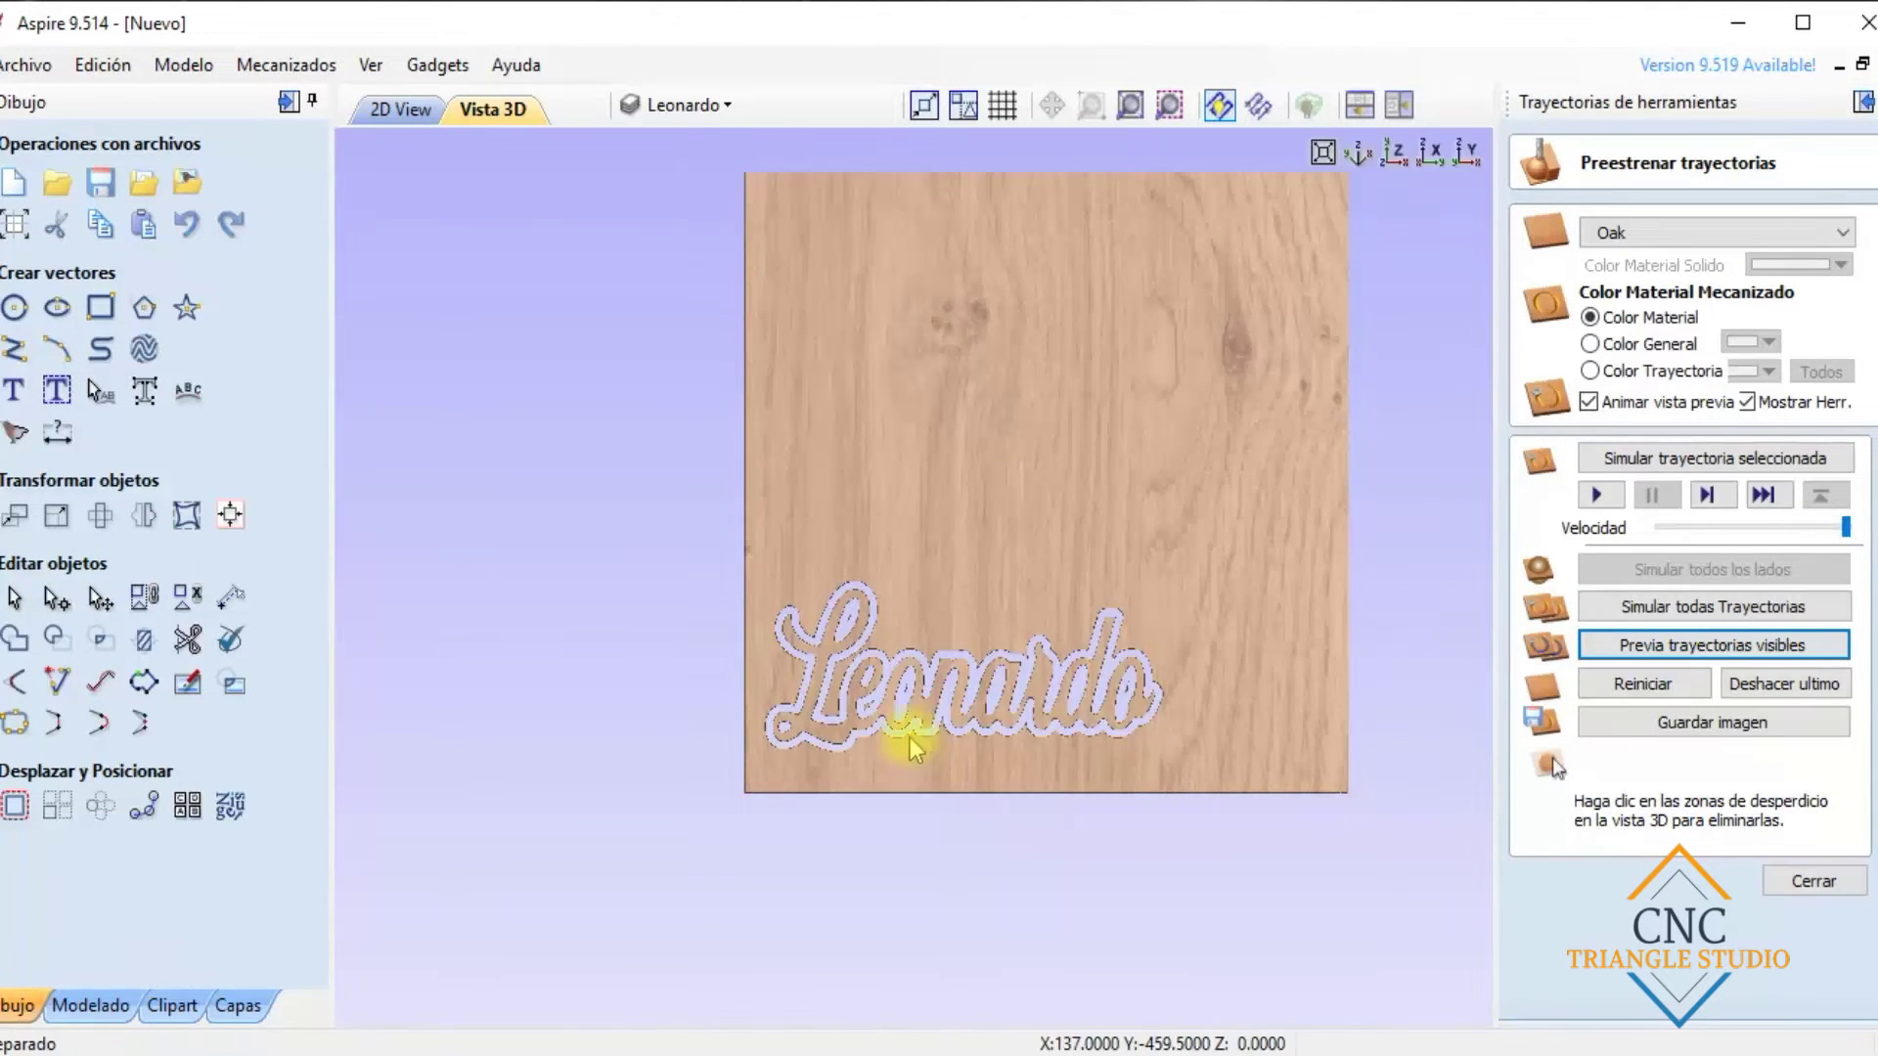
Remove the waste board around the name in the 3D preview and compare the cut piece with its 2D vectors
left_click(897, 741)
scroll(987, 849, "down", 2)
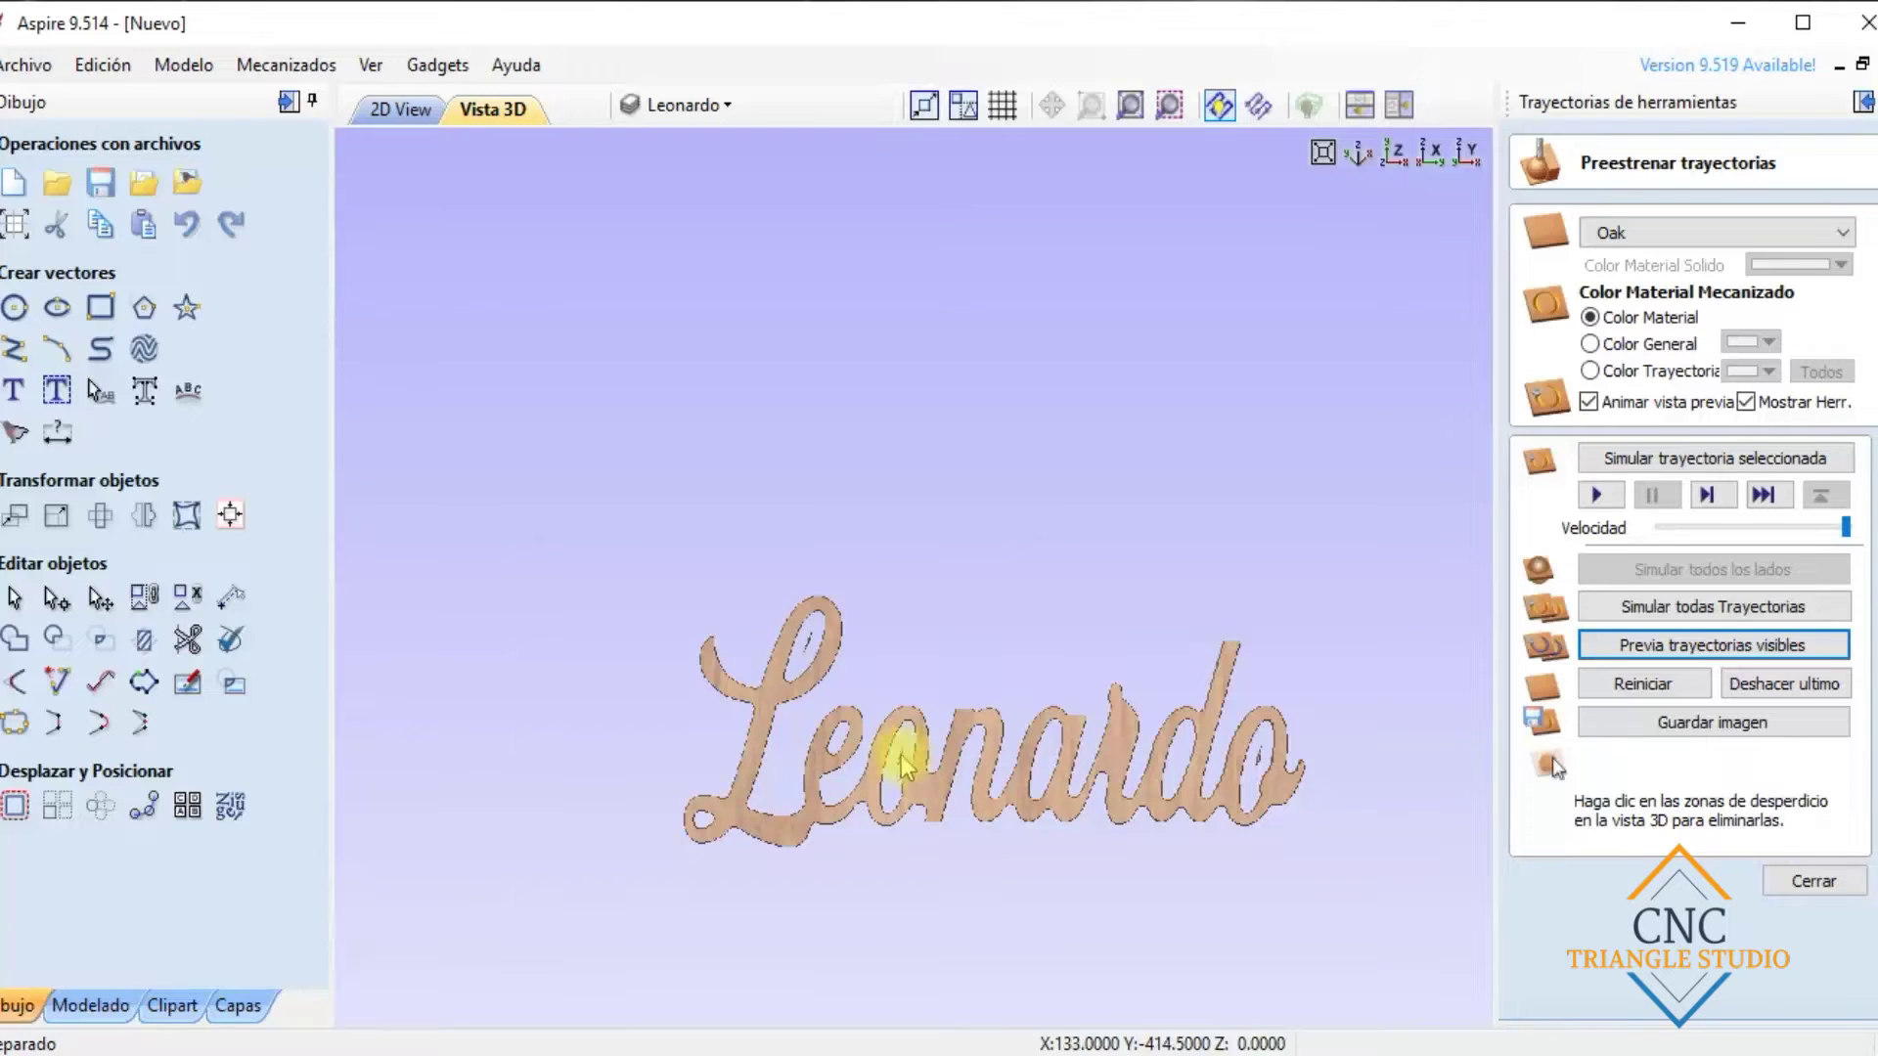
scroll(1144, 758, "up", 2)
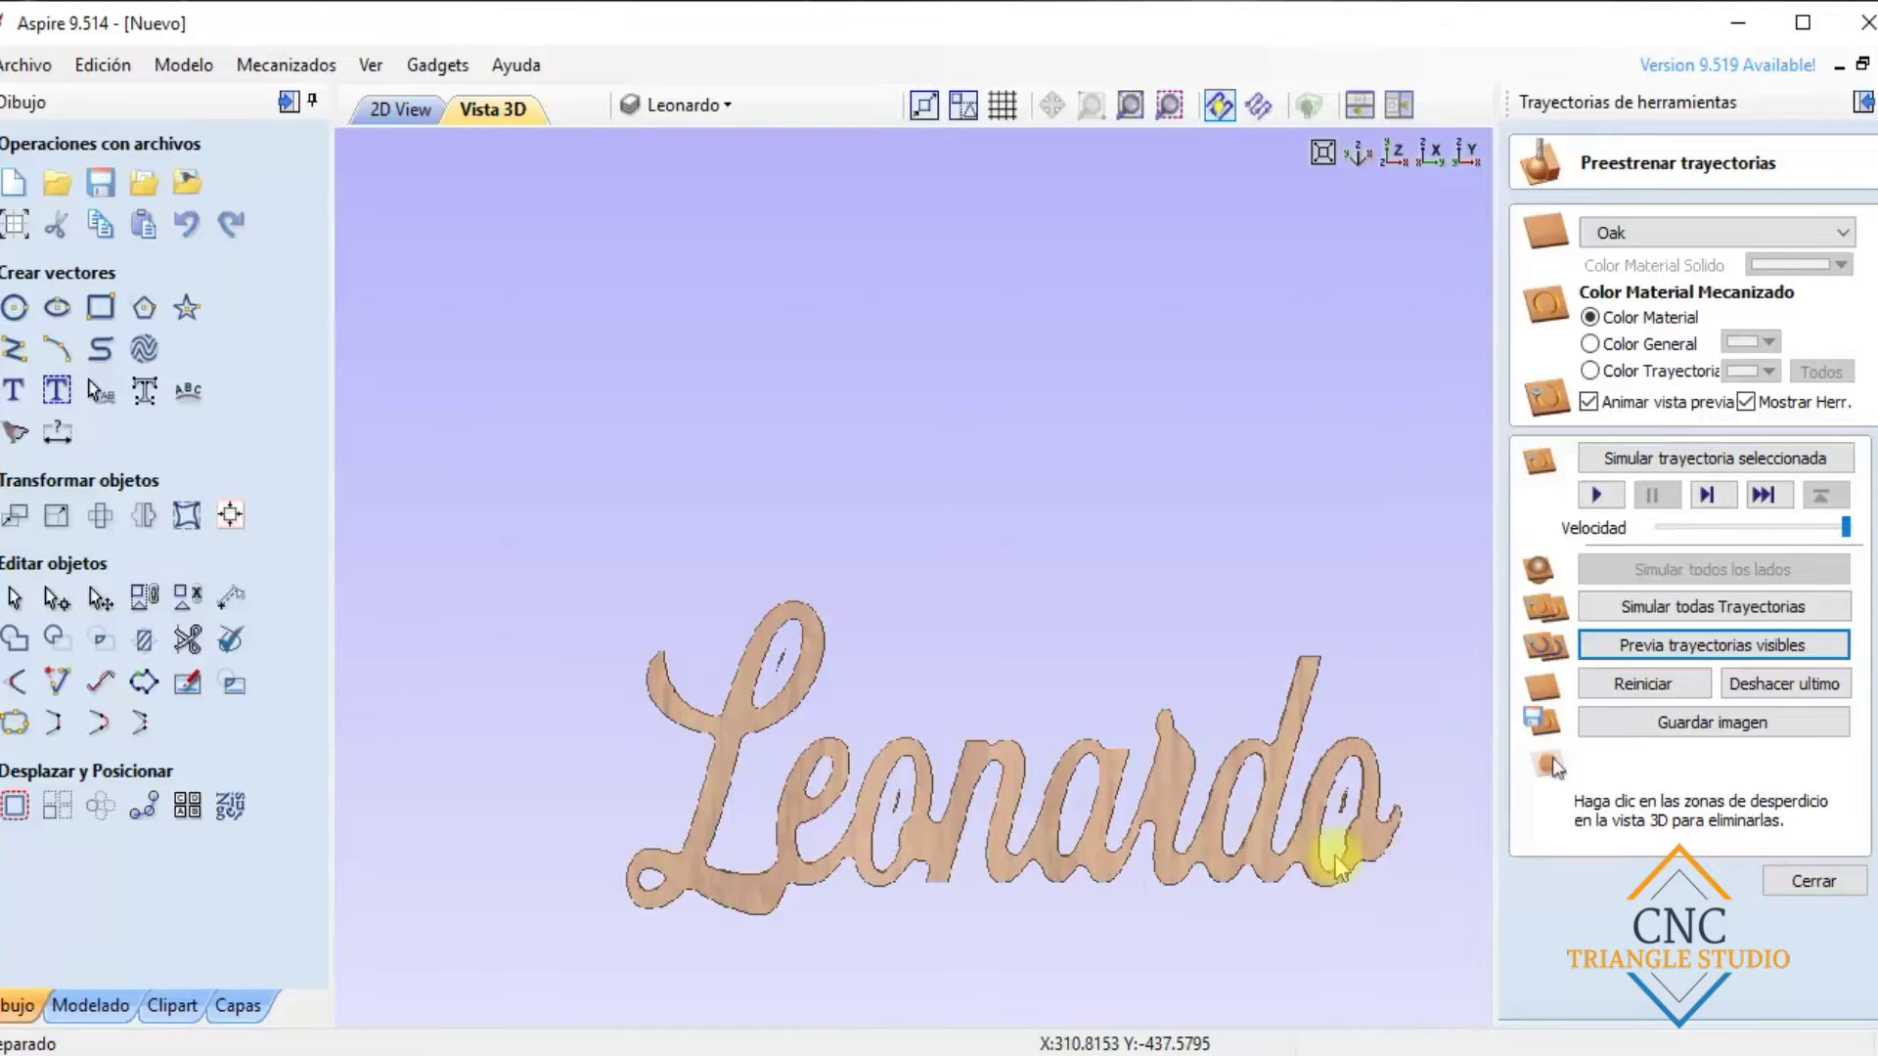
left_click(403, 109)
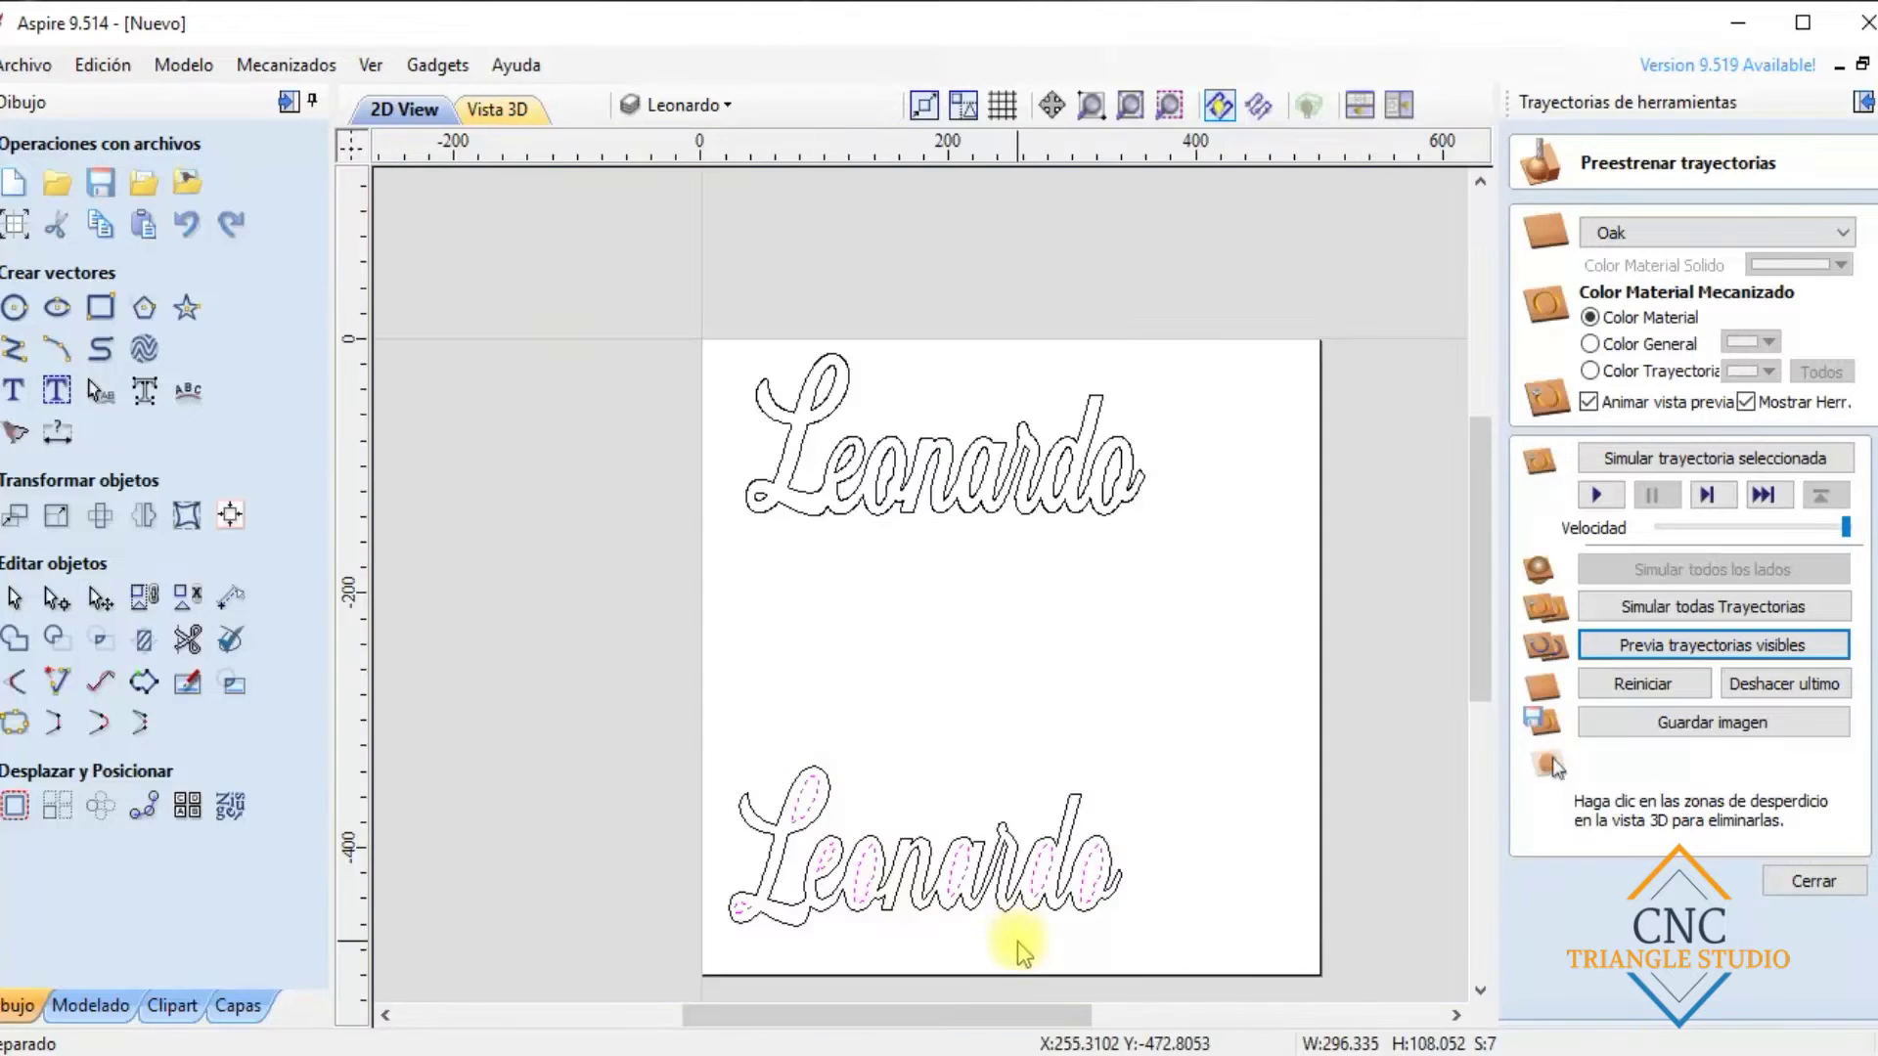
key("F3")
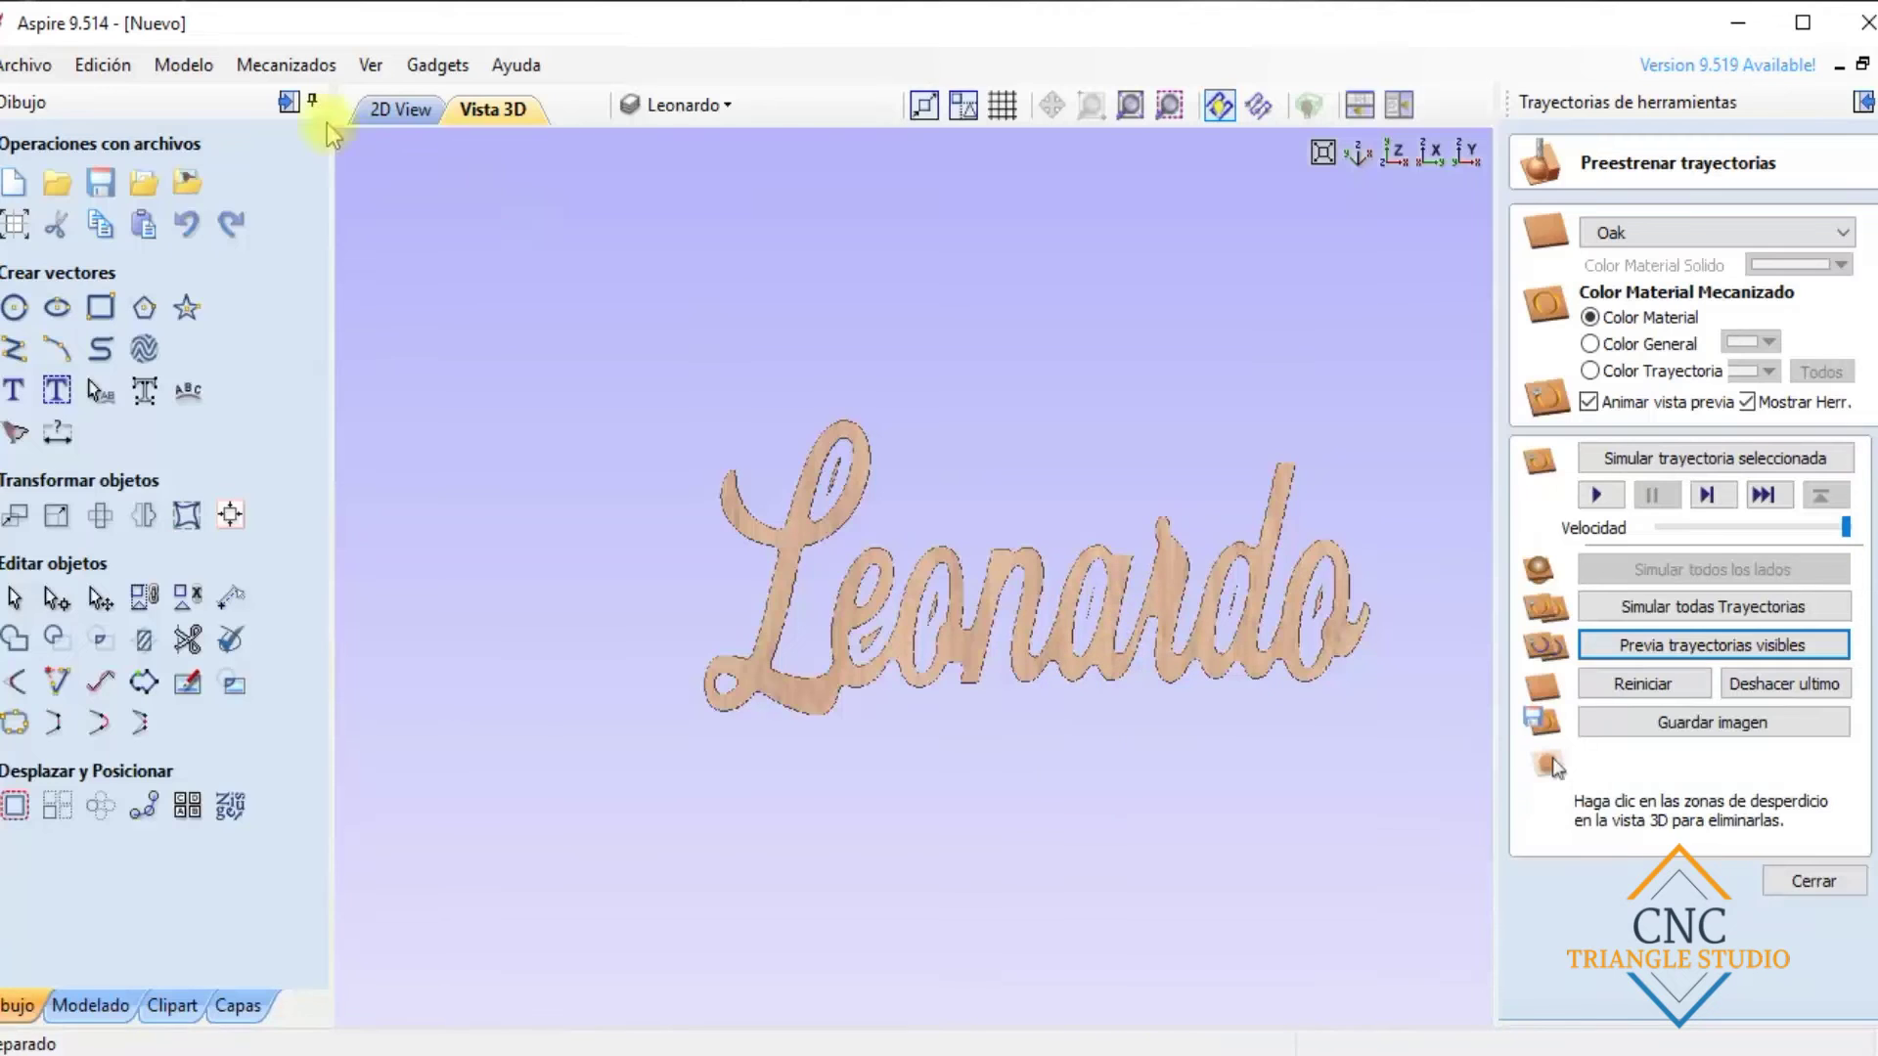
Delete the upper copy of the name in the 2D view and close the toolpath preview
key("F2")
left_click(809, 474)
key("Delete")
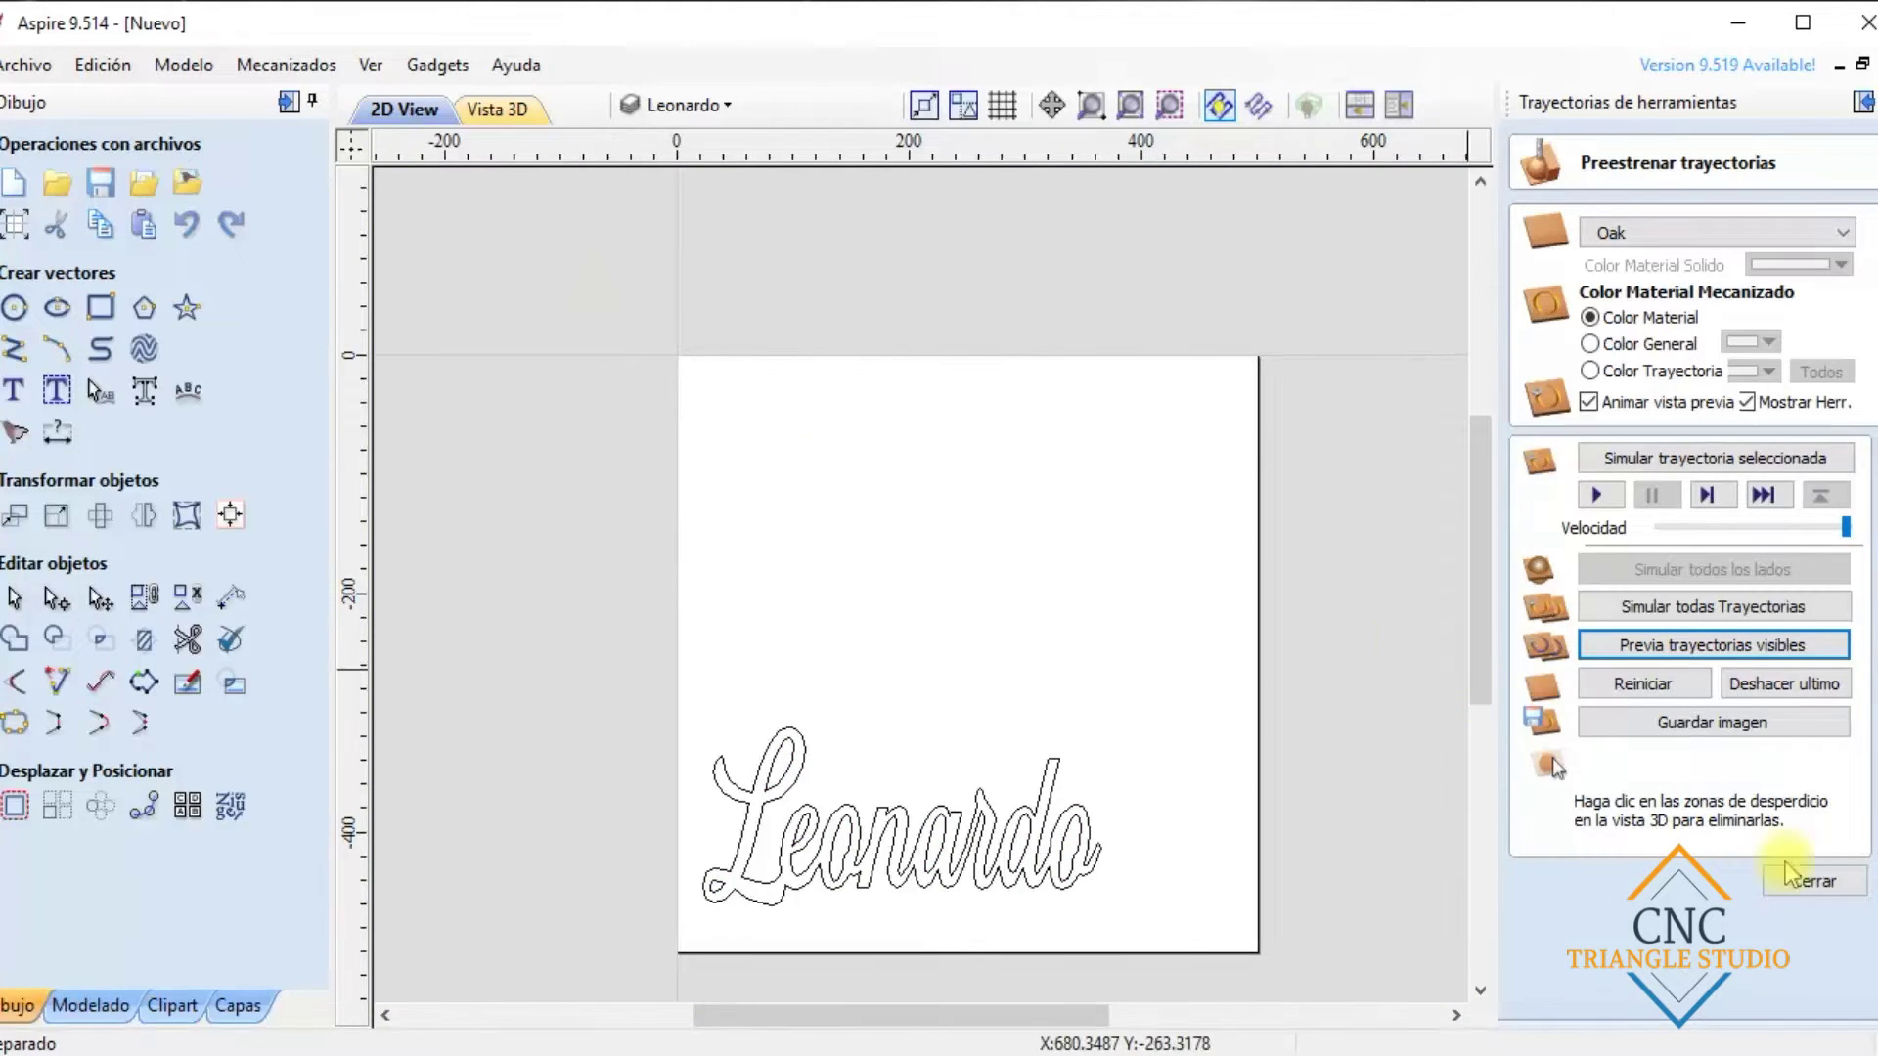
left_click(1815, 881)
Show all calculated toolpaths in the 2D view and select the remaining name's vectors
left_click(746, 807)
left_click(1526, 663)
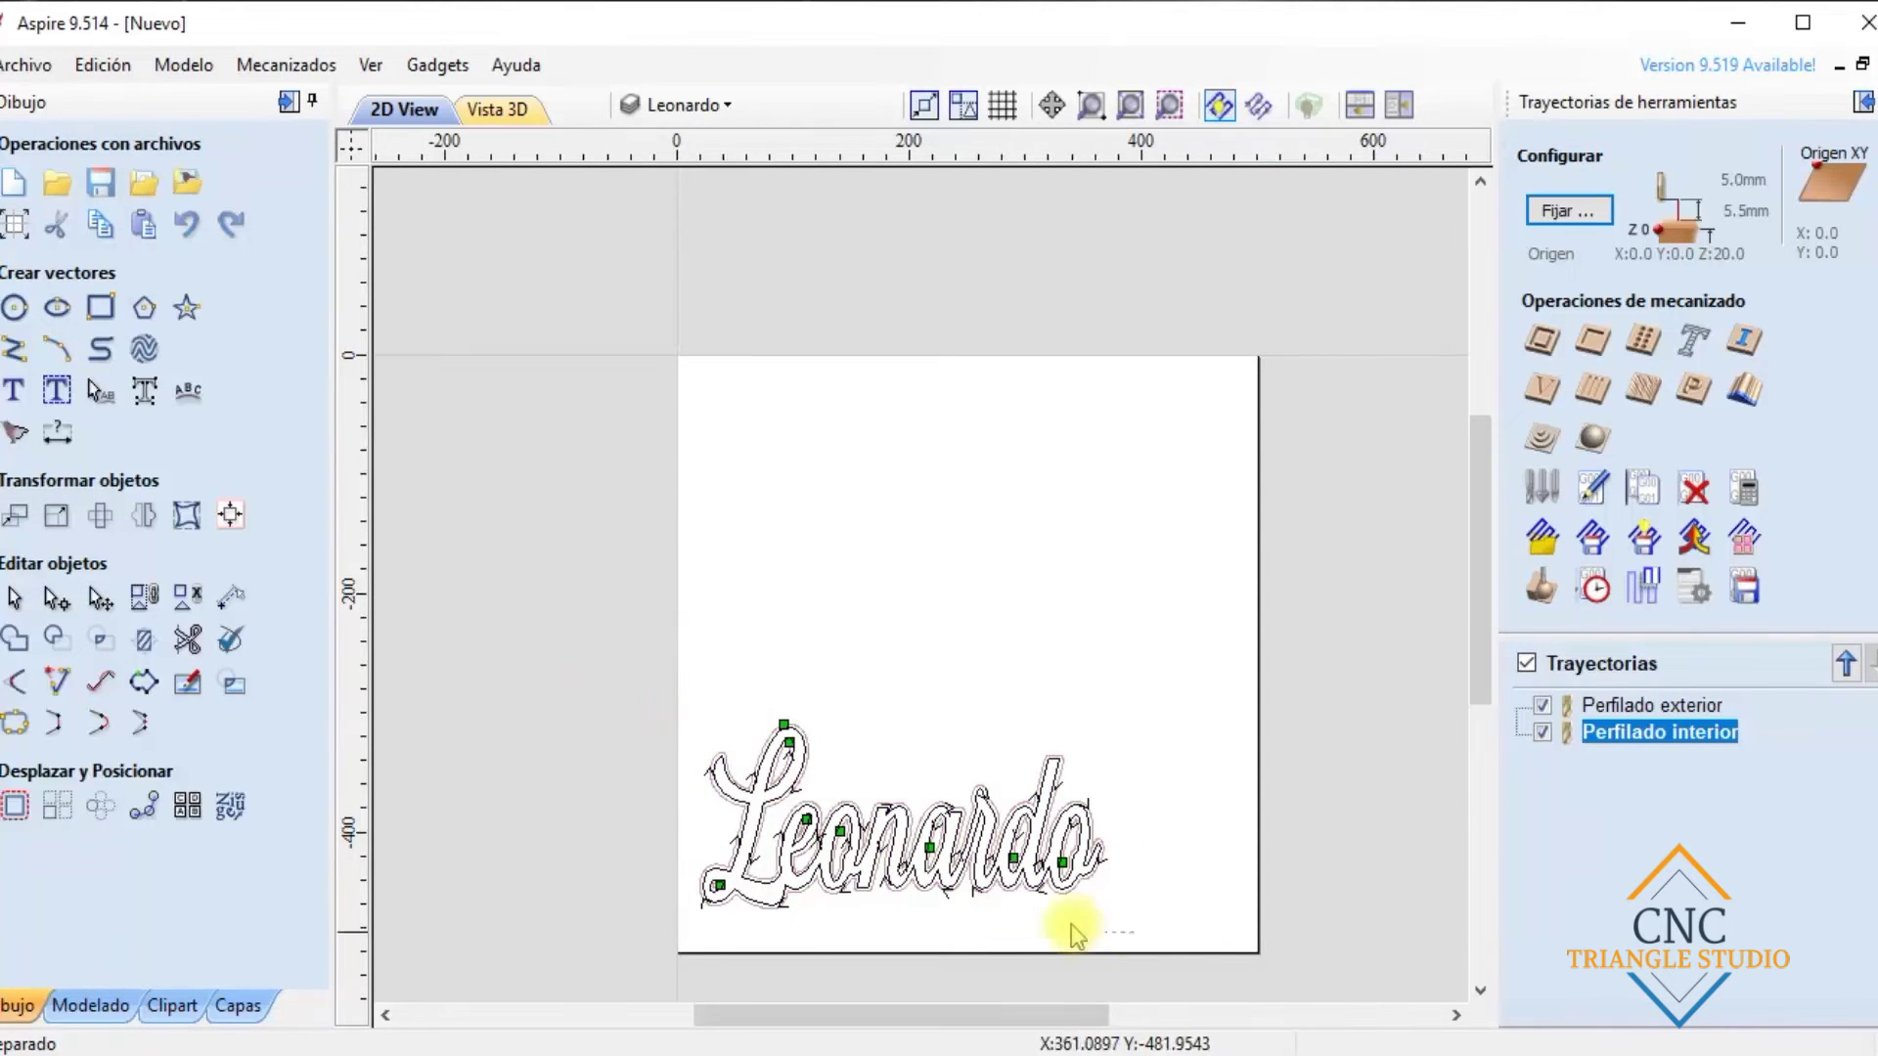
left_click(1071, 800)
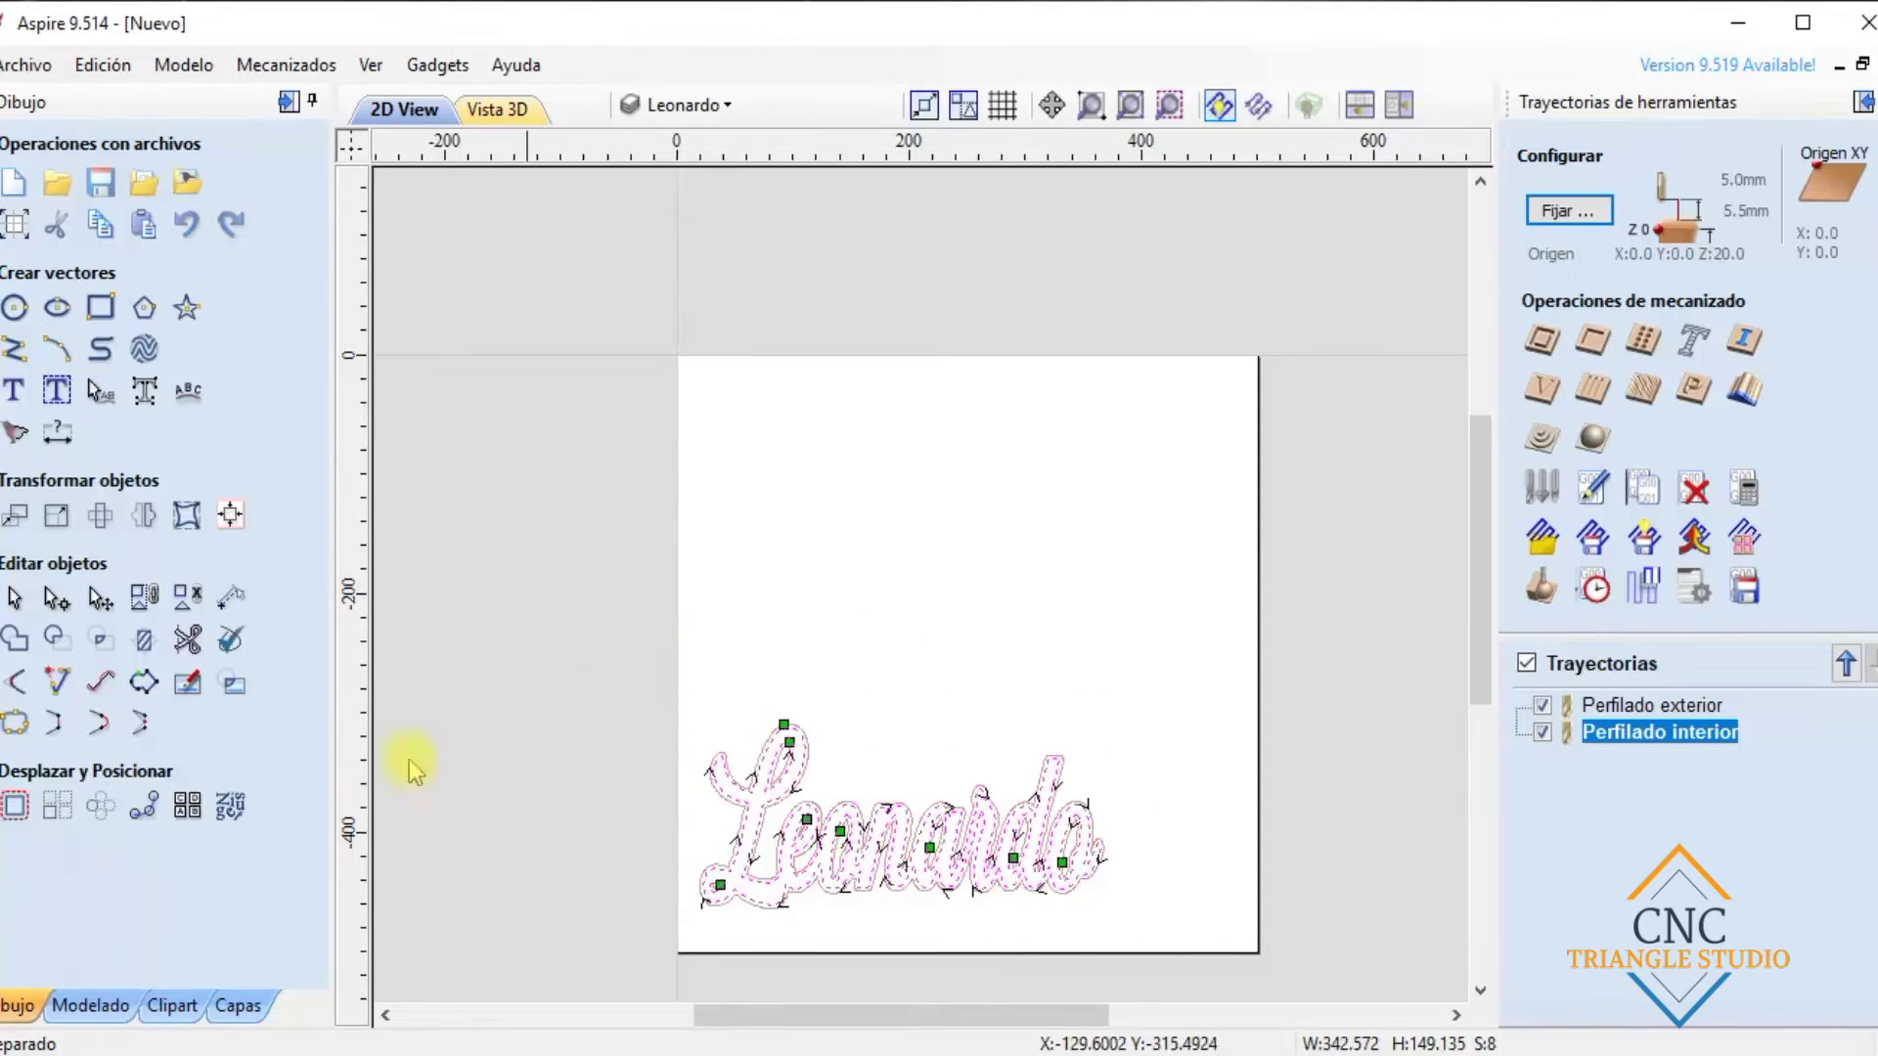
Move the name's vectors to X 0, Y 0 at the material's upper-left corner
left_click(16, 516)
left_click(140, 223)
double_click(168, 405)
type("0")
double_click(147, 445)
type("0")
left_click(55, 498)
left_click(251, 499)
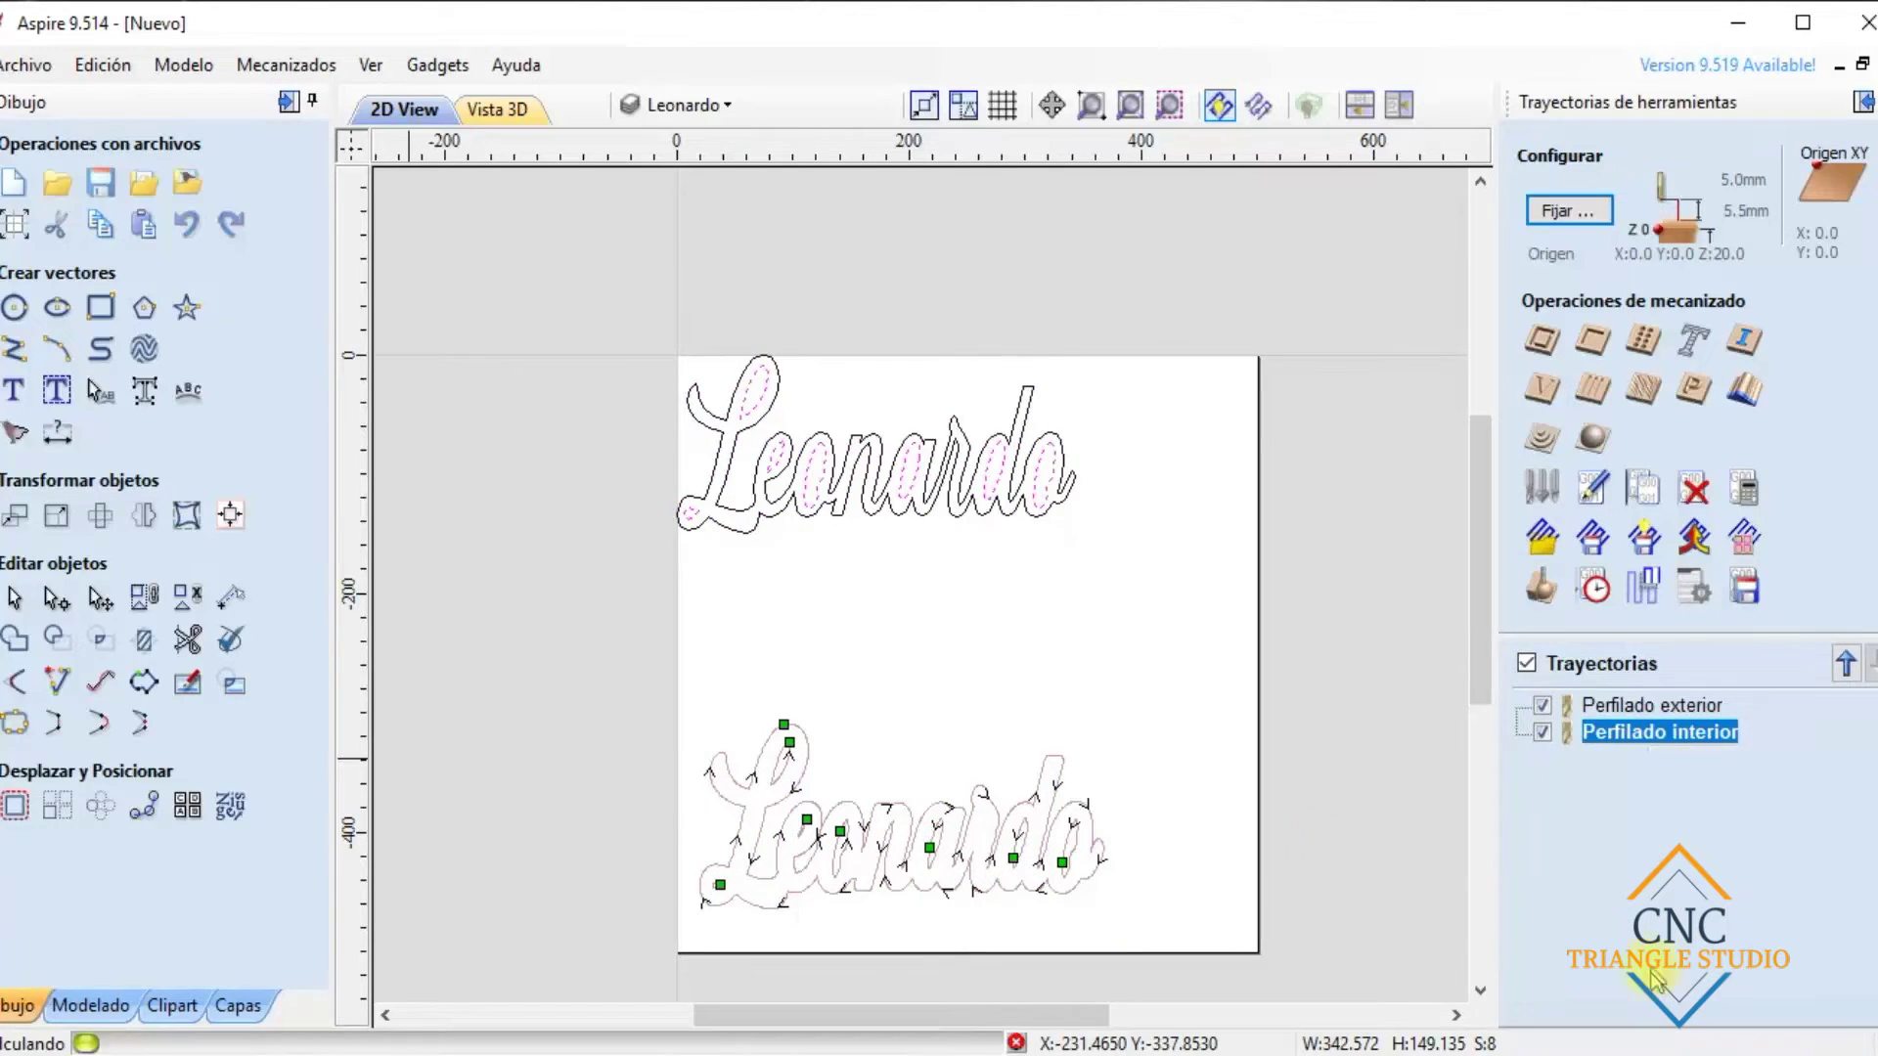
Recalculate the profile toolpaths for the moved name and place the interior profile before the exterior one in the toolpath order
left_click(937, 673)
left_click(920, 581)
left_click(1846, 665)
left_click(1870, 665)
left_click(1846, 665)
Inspect the name's toolpaths in the 2D view, hiding and reshowing the interior profile toolpath
scroll(744, 479, "up", 3)
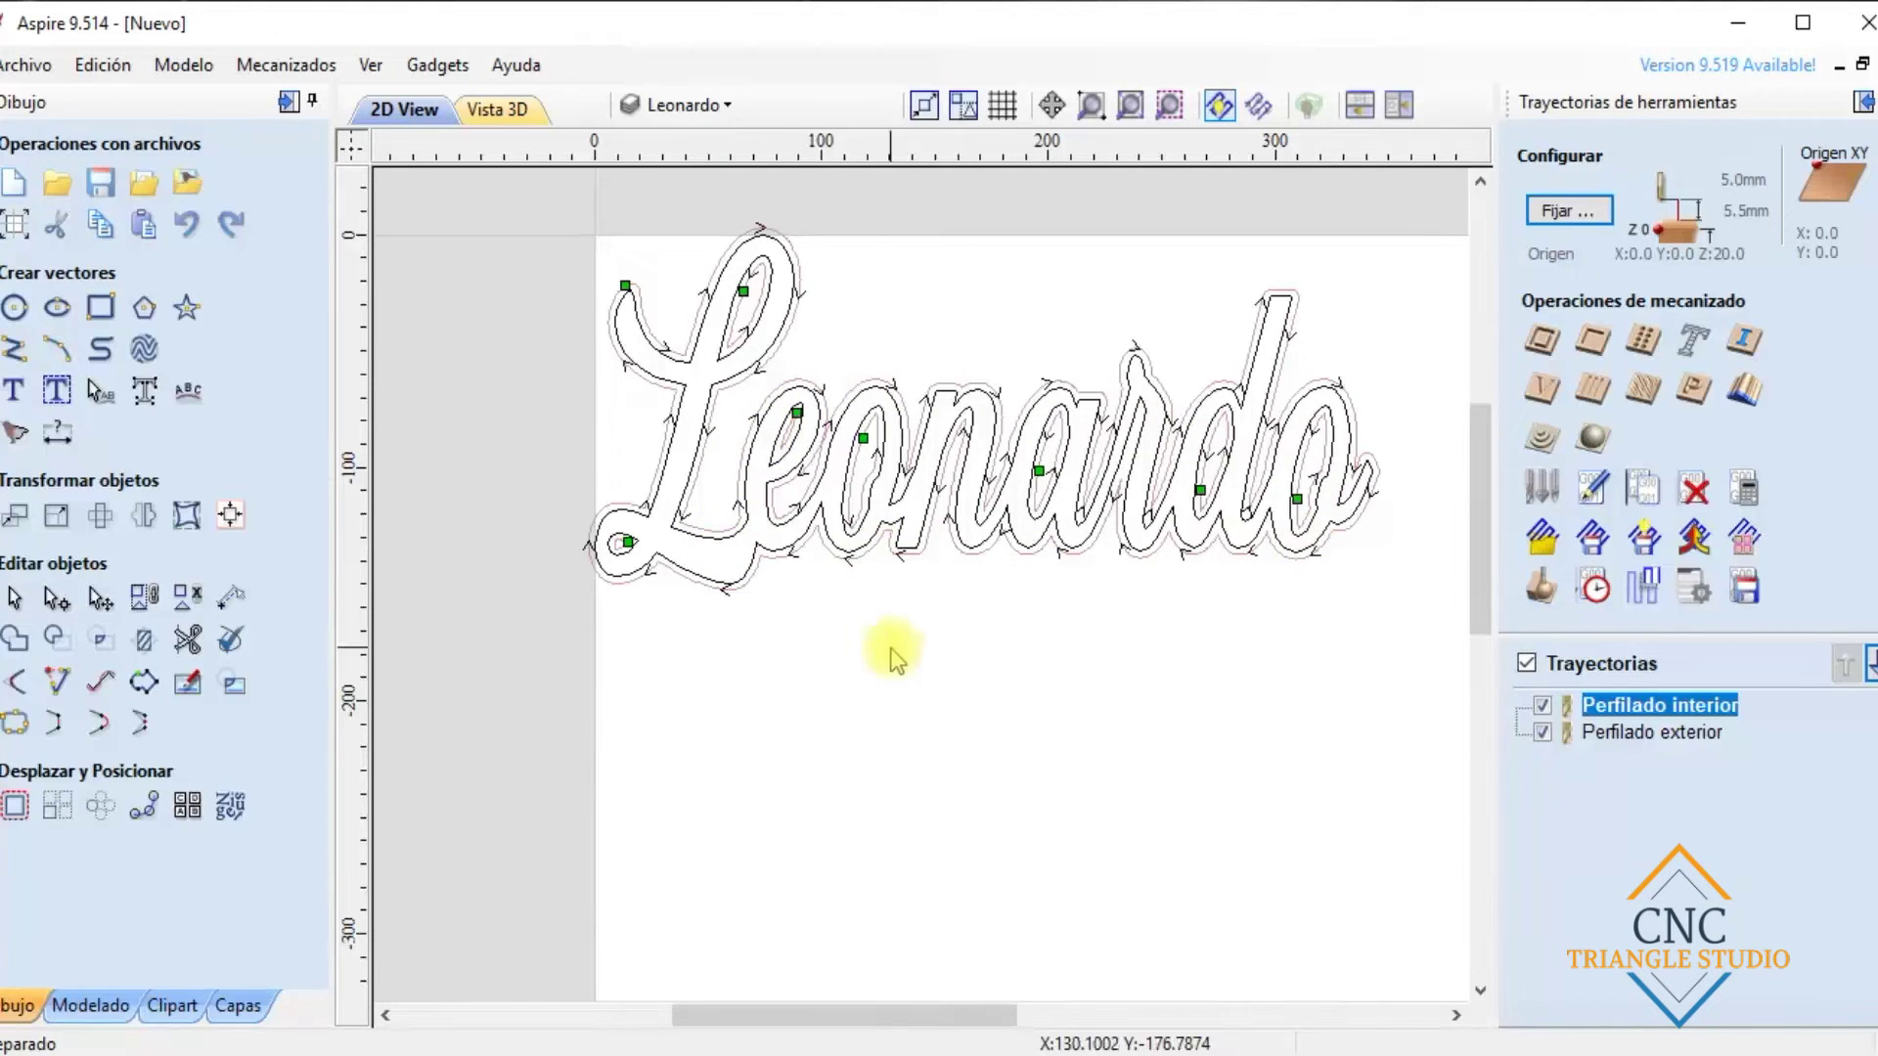
scroll(1003, 523, "down", 3)
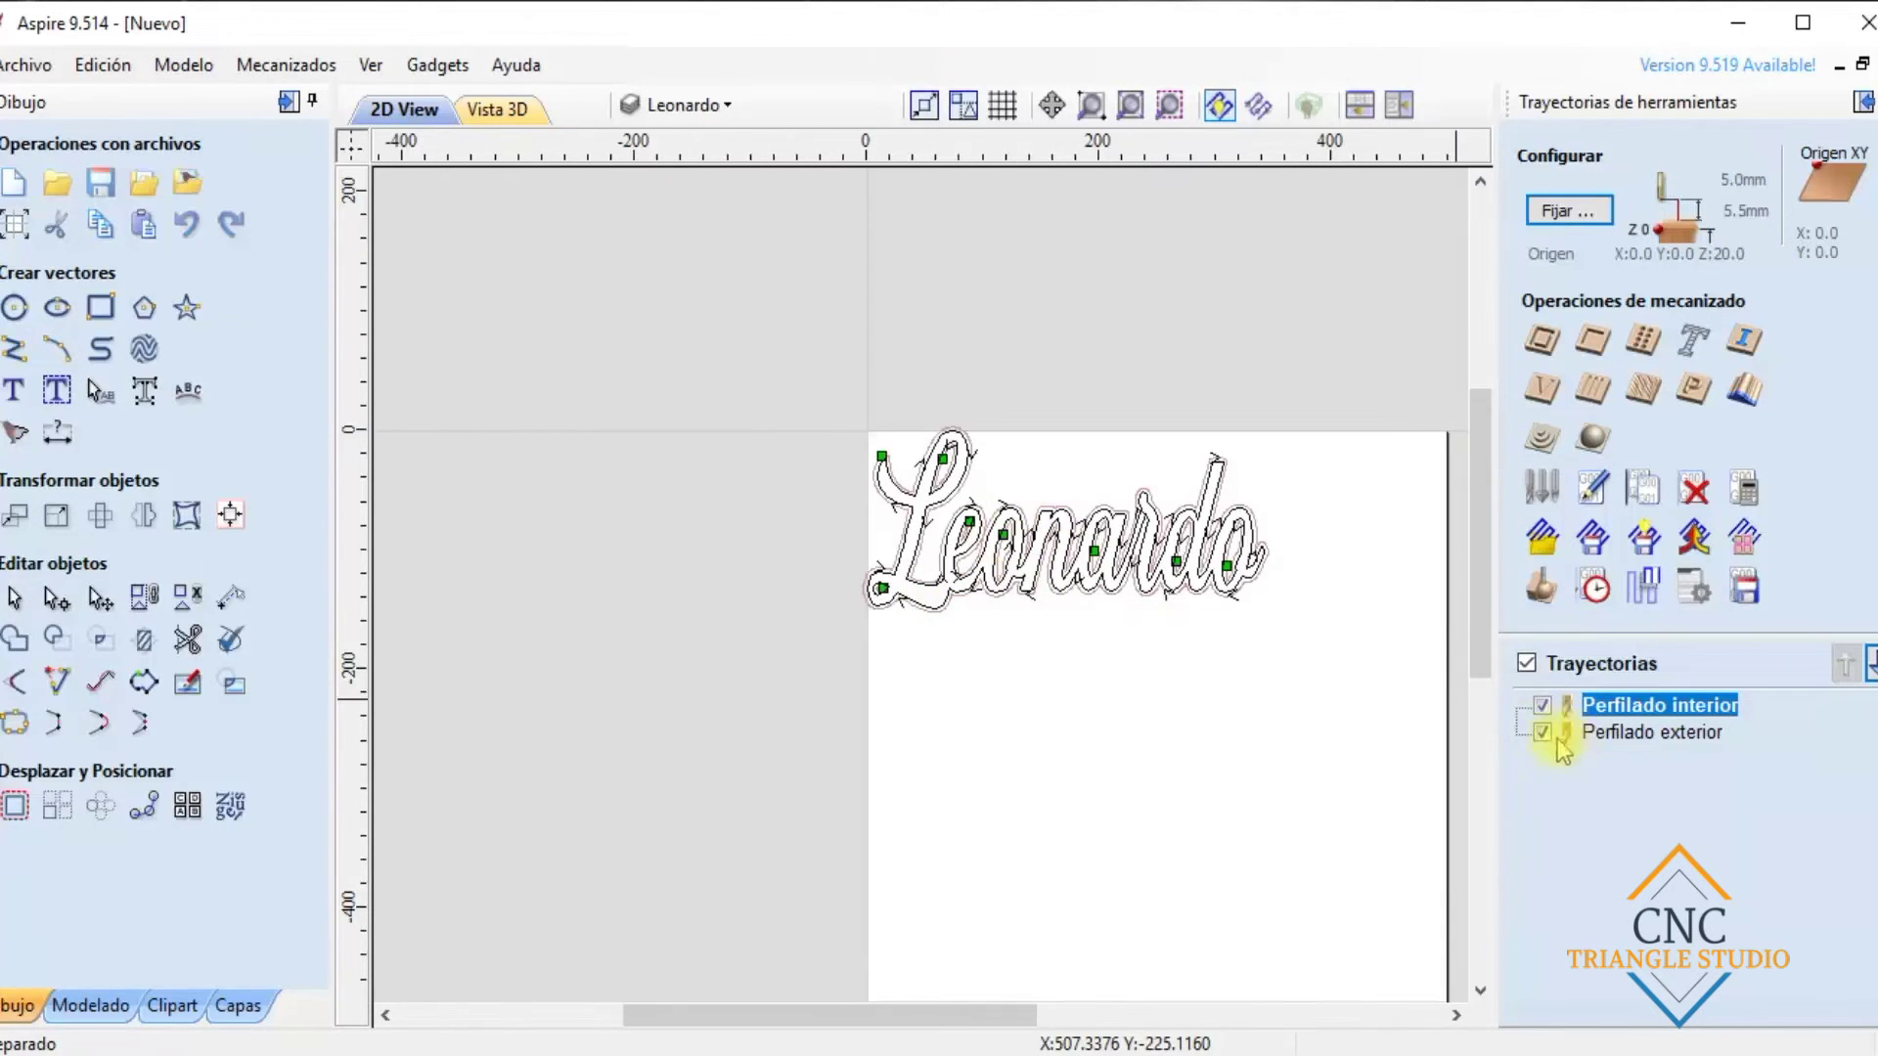
left_click(1542, 705)
left_click(1543, 705)
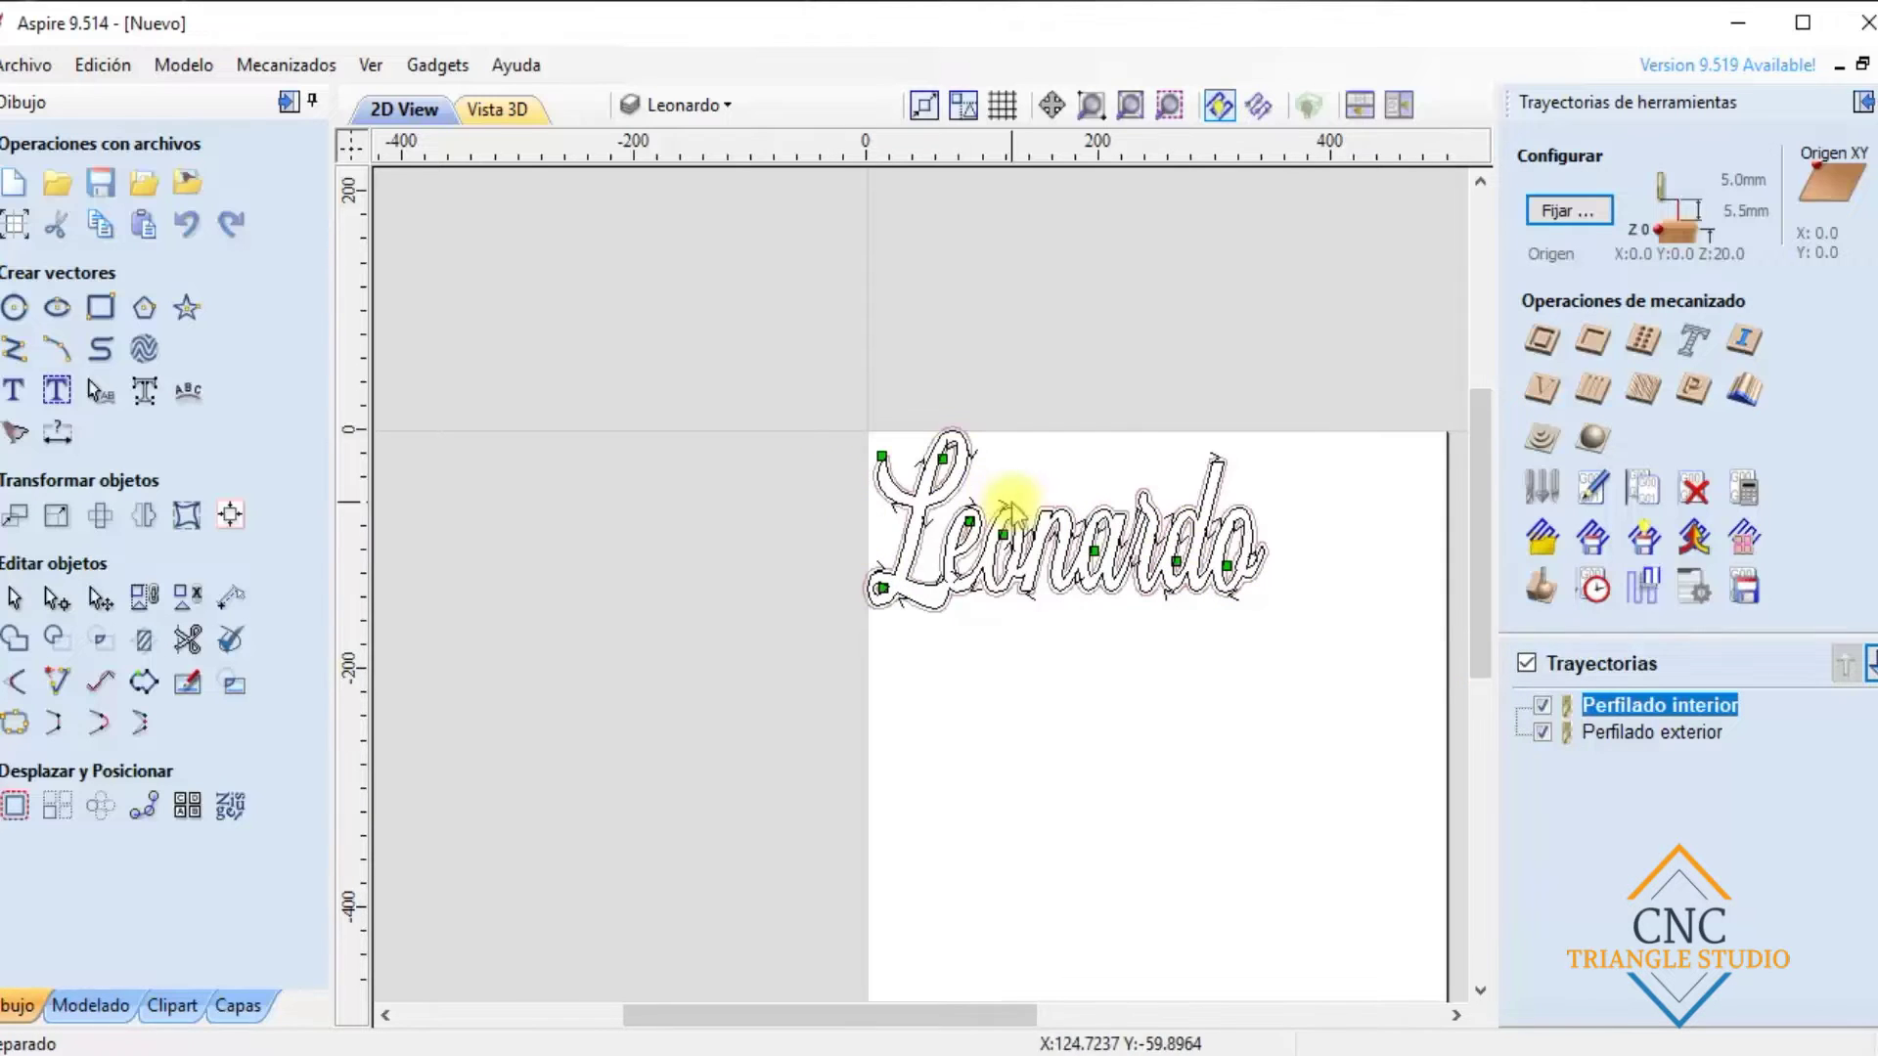
Simulate the visible toolpaths in the 3D view and remove the waste board around the name
left_click(495, 109)
left_click(1541, 587)
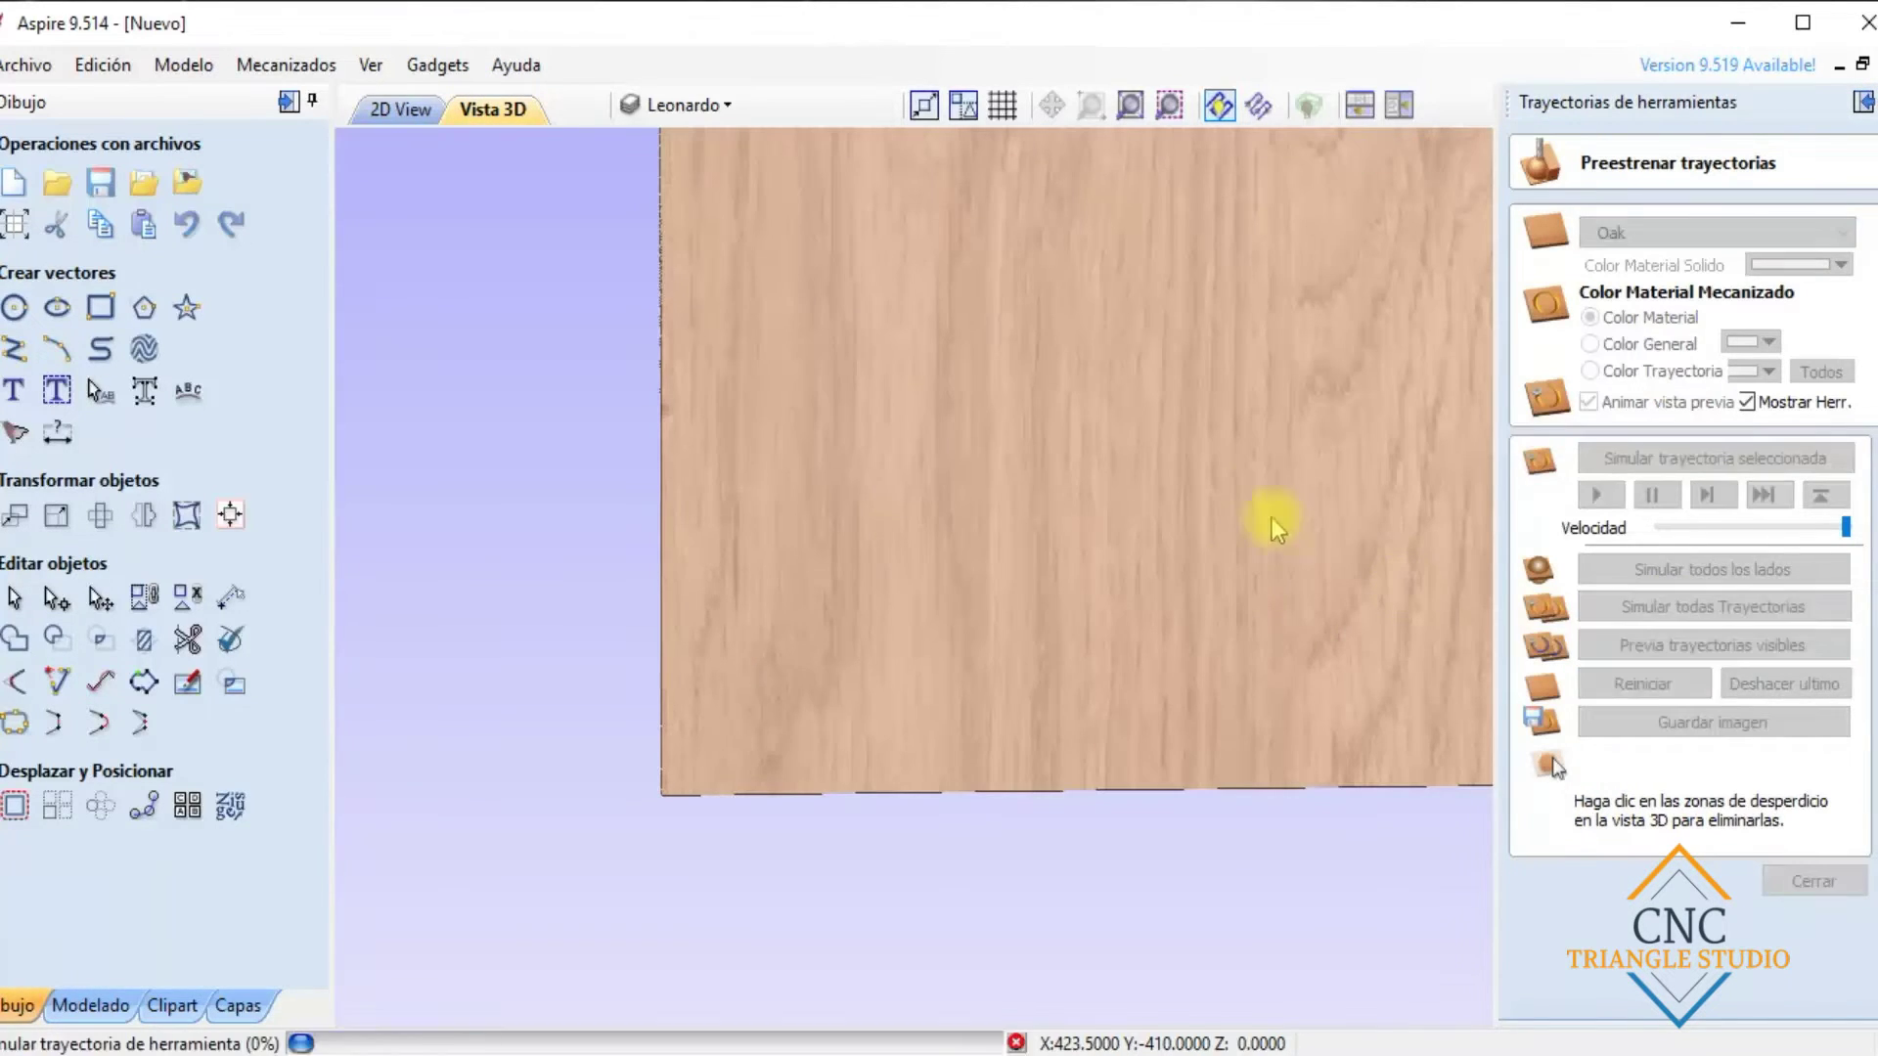
left_click_drag(1164, 314, 1076, 441)
left_click(1078, 440)
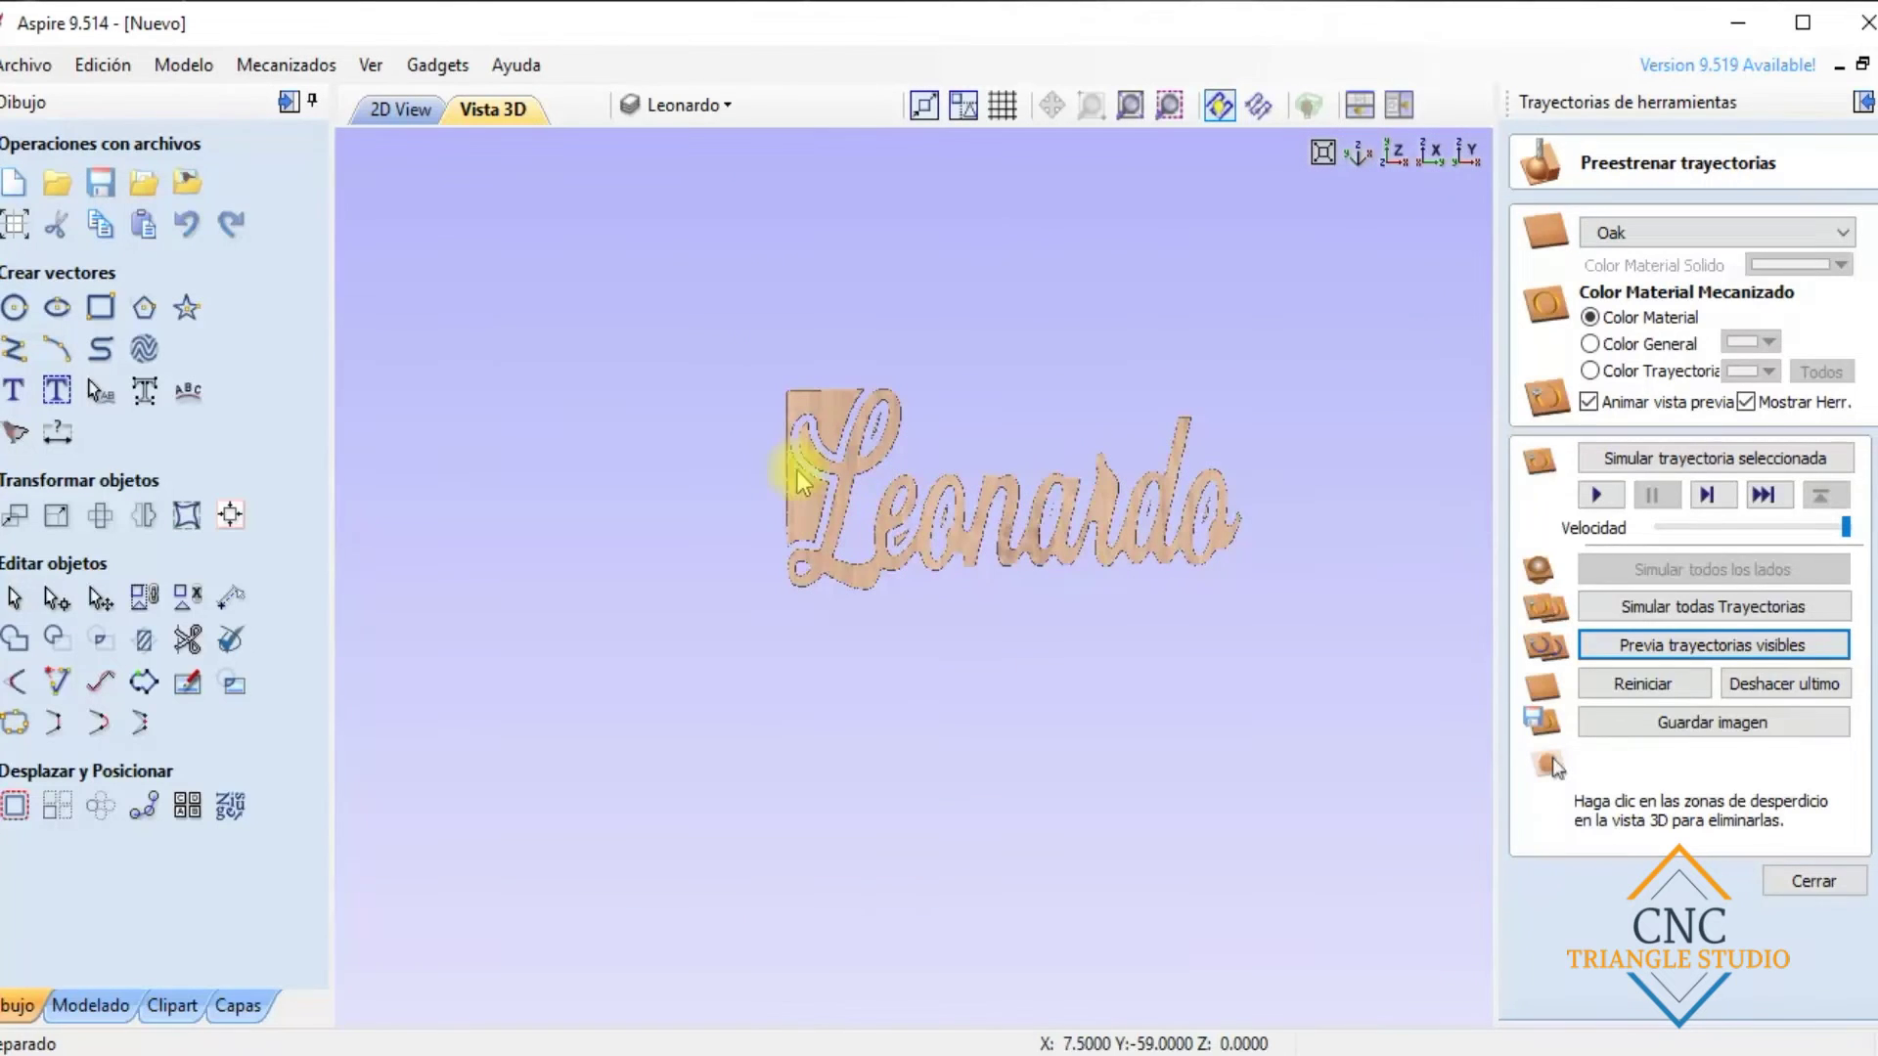
Show the L capital layer in the 2D view and move the large letter L slightly down and to the left
key("F2")
left_click(509, 109)
left_click(404, 109)
left_click(685, 104)
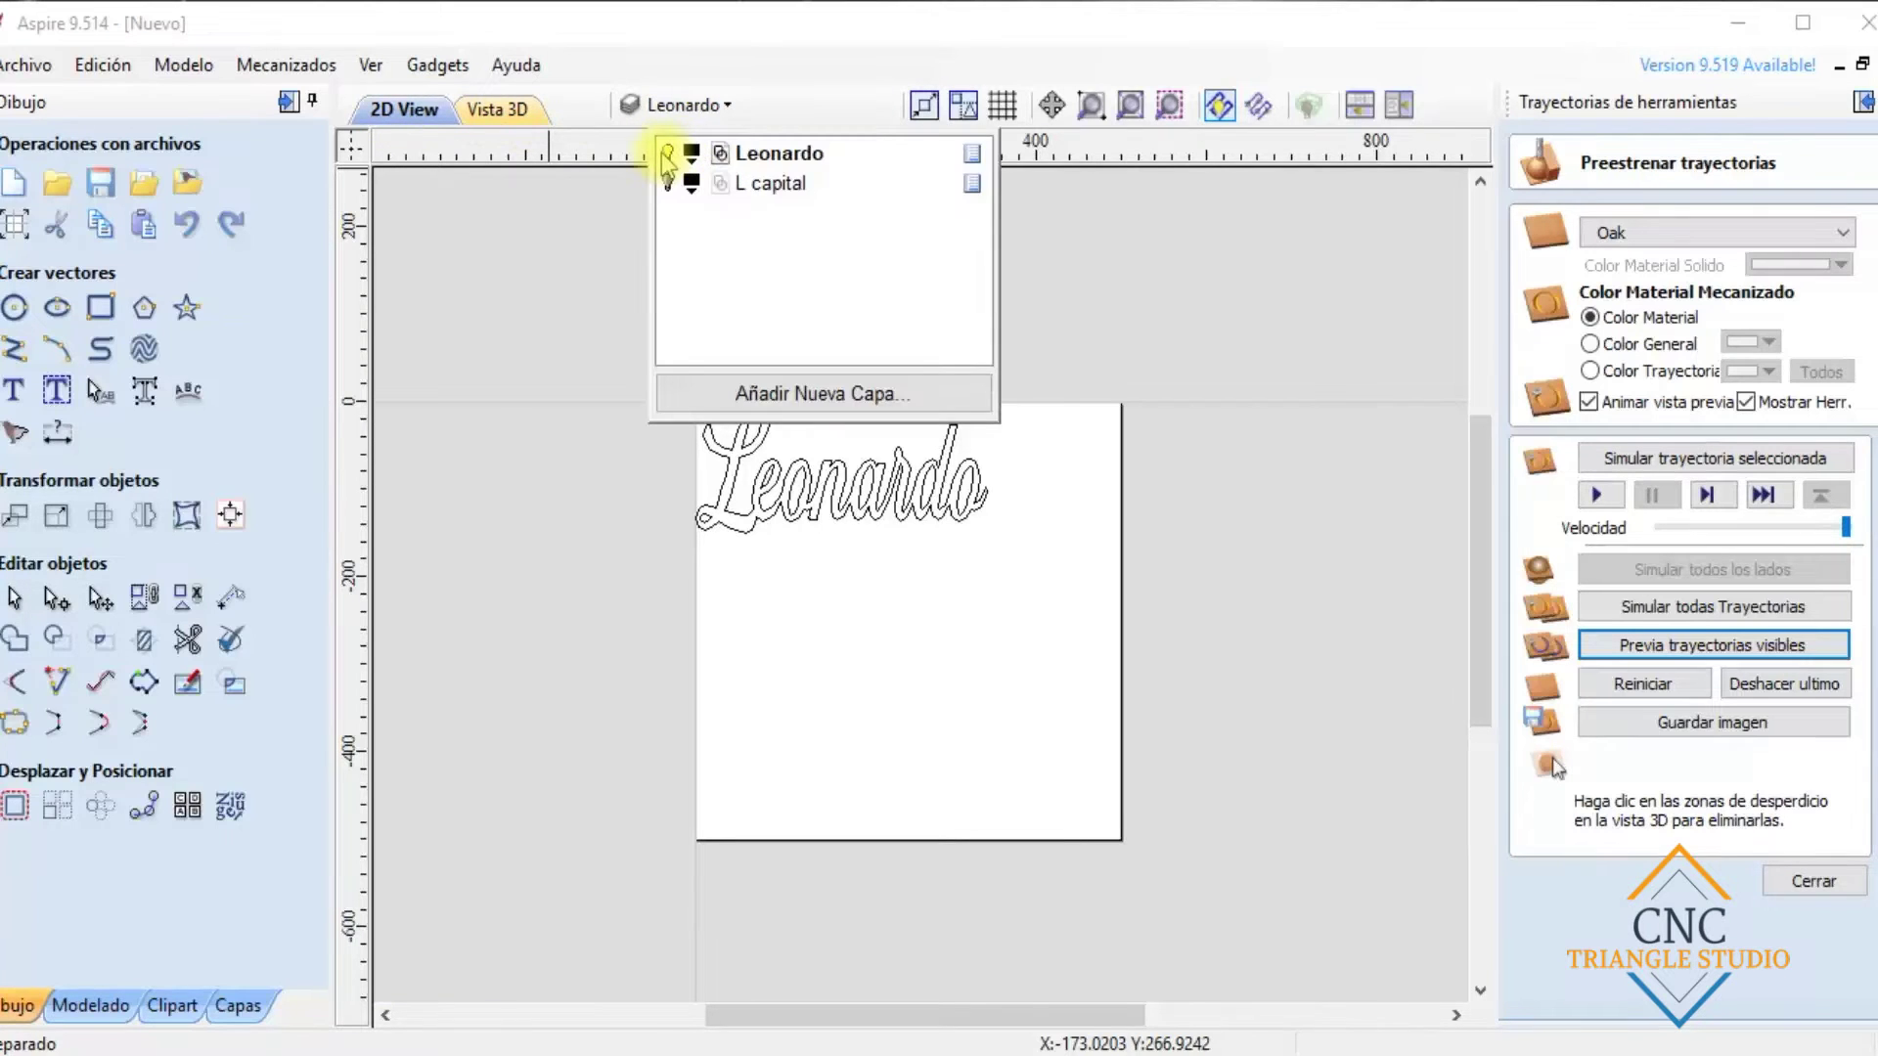
left_click(668, 183)
left_click(890, 600)
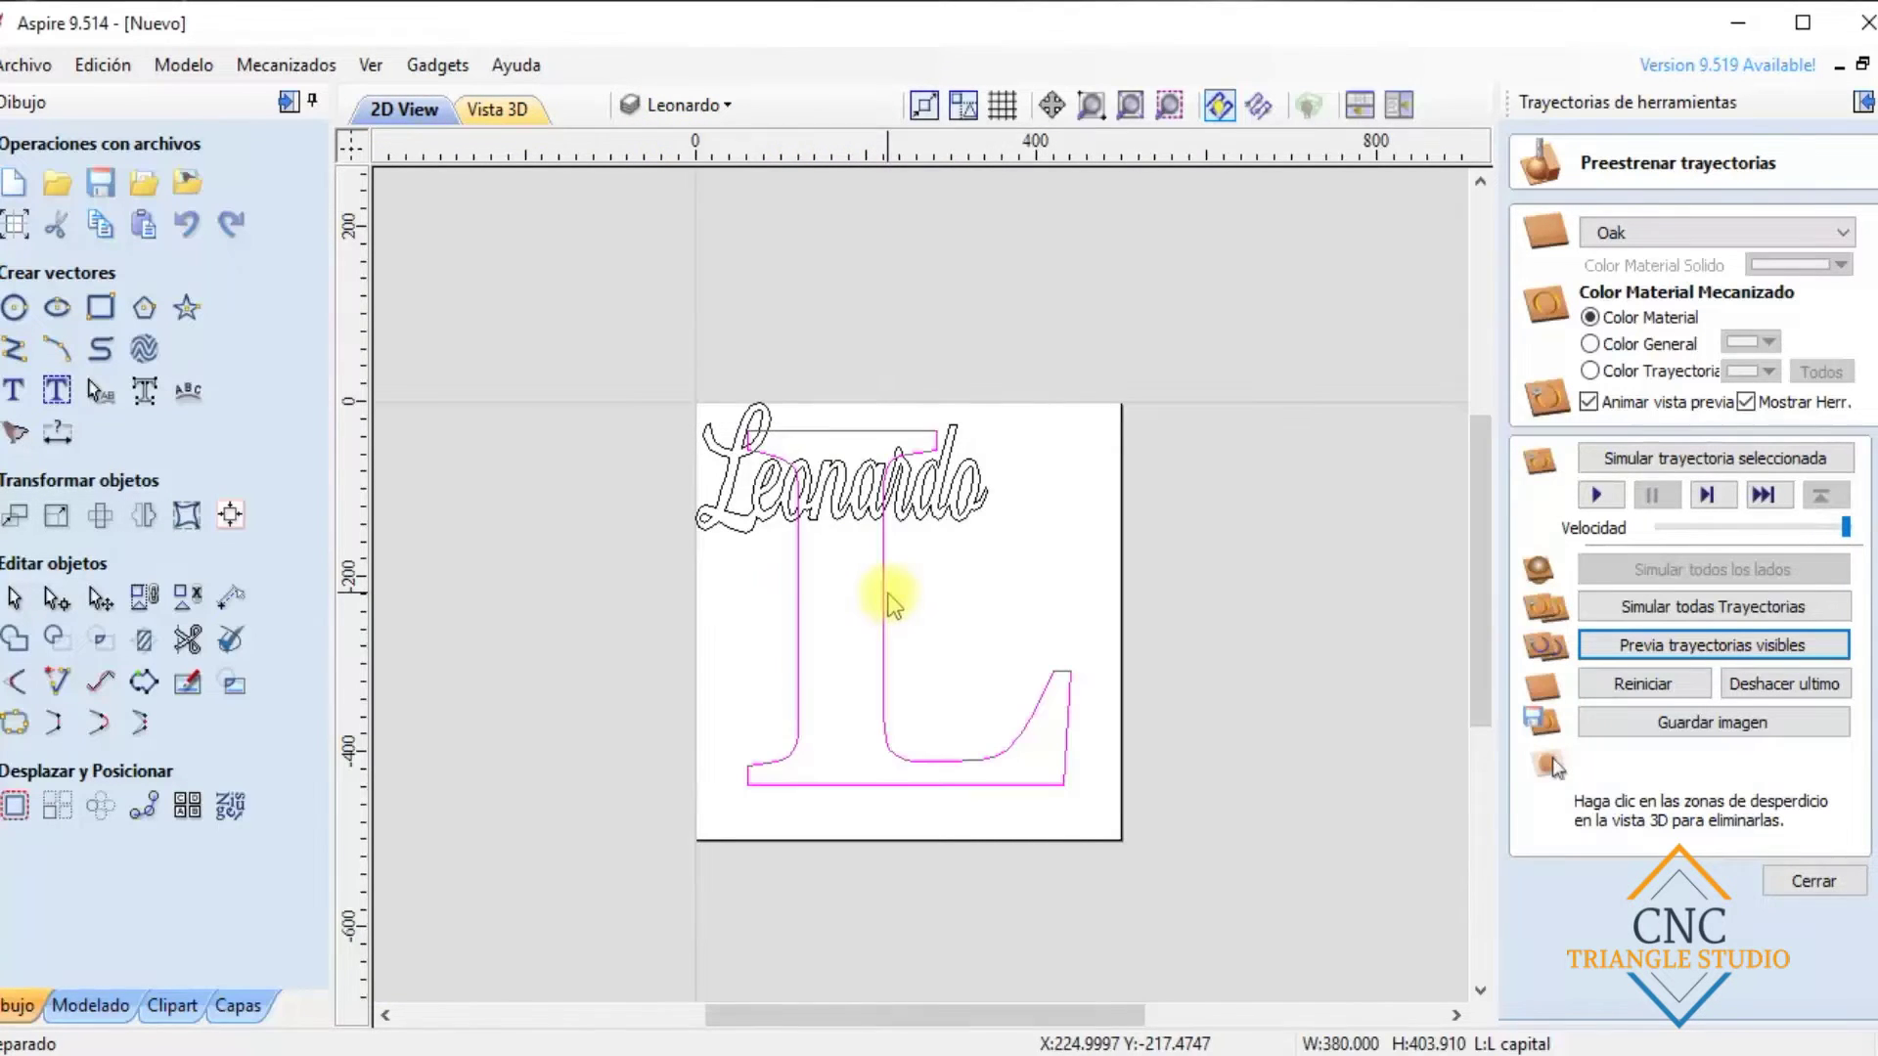
left_click_drag(885, 602, 878, 624)
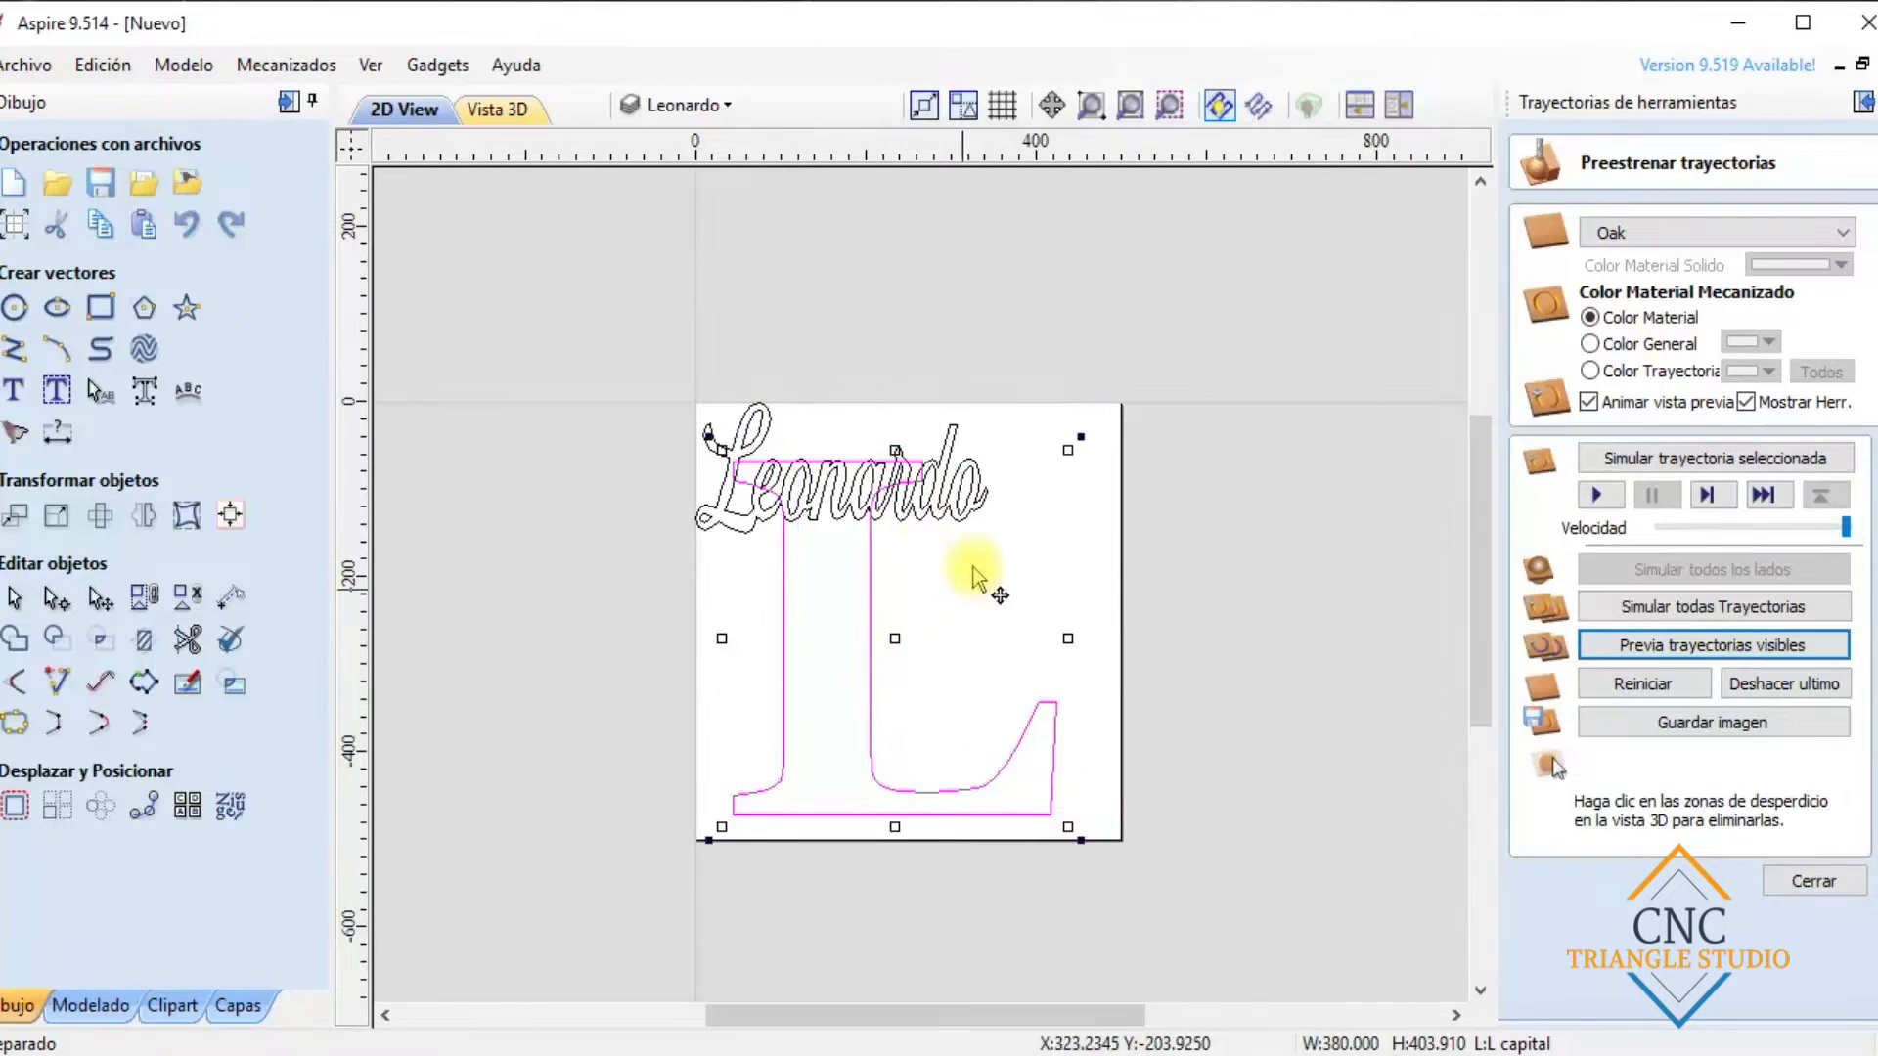
left_click_drag(1094, 812, 572, 396)
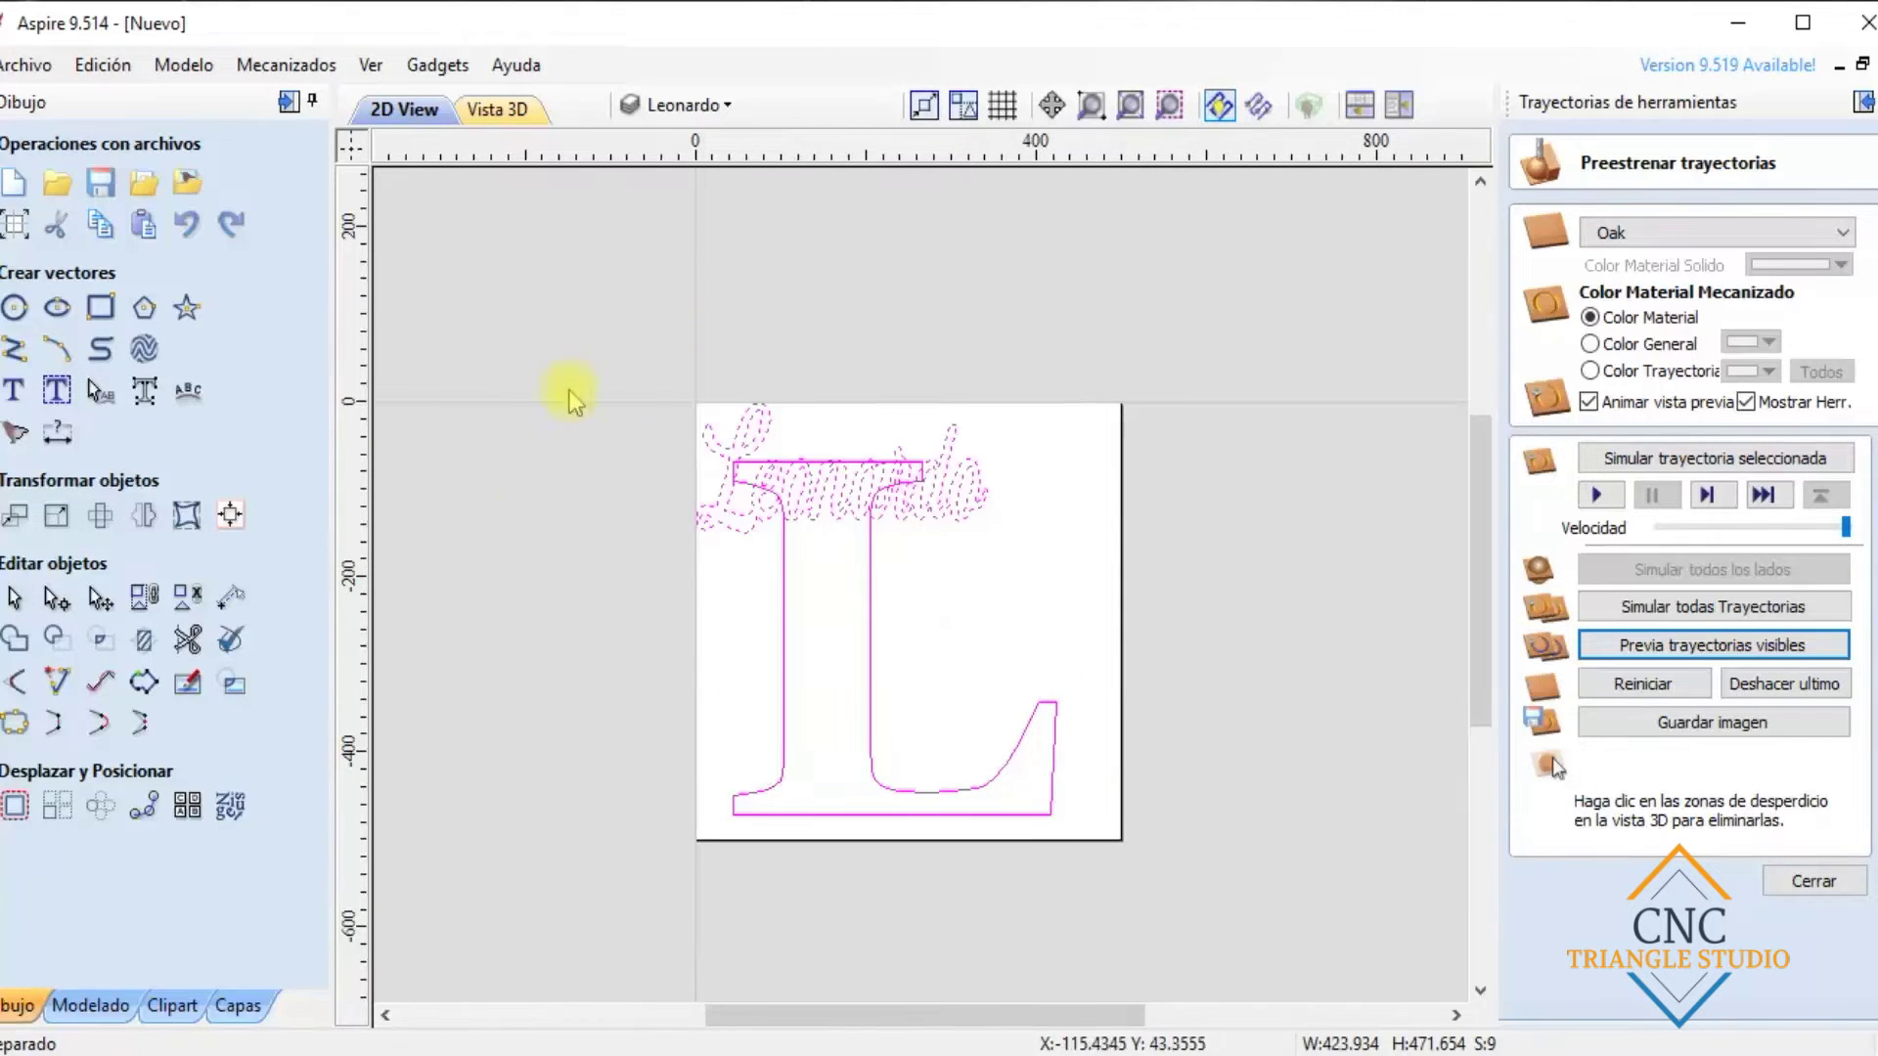
left_click(230, 805)
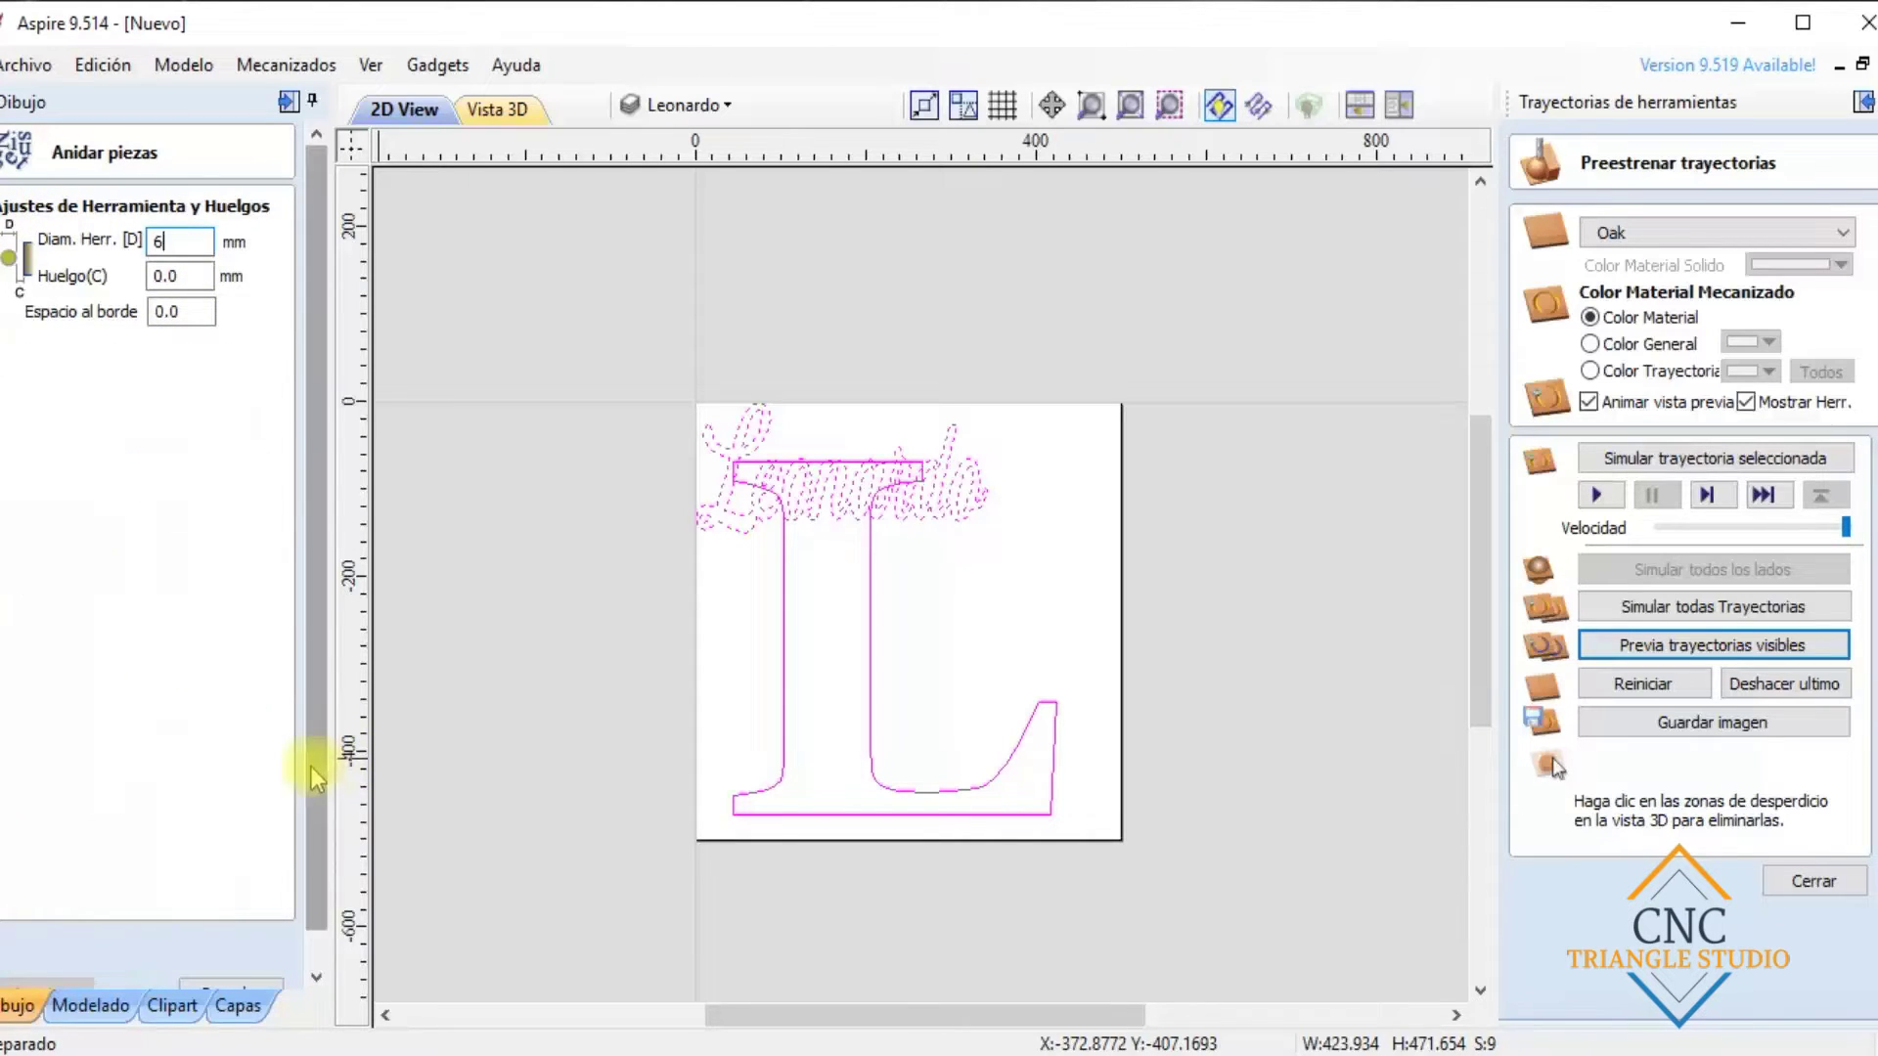
scroll(311, 766, "down", 1)
left_click(213, 909)
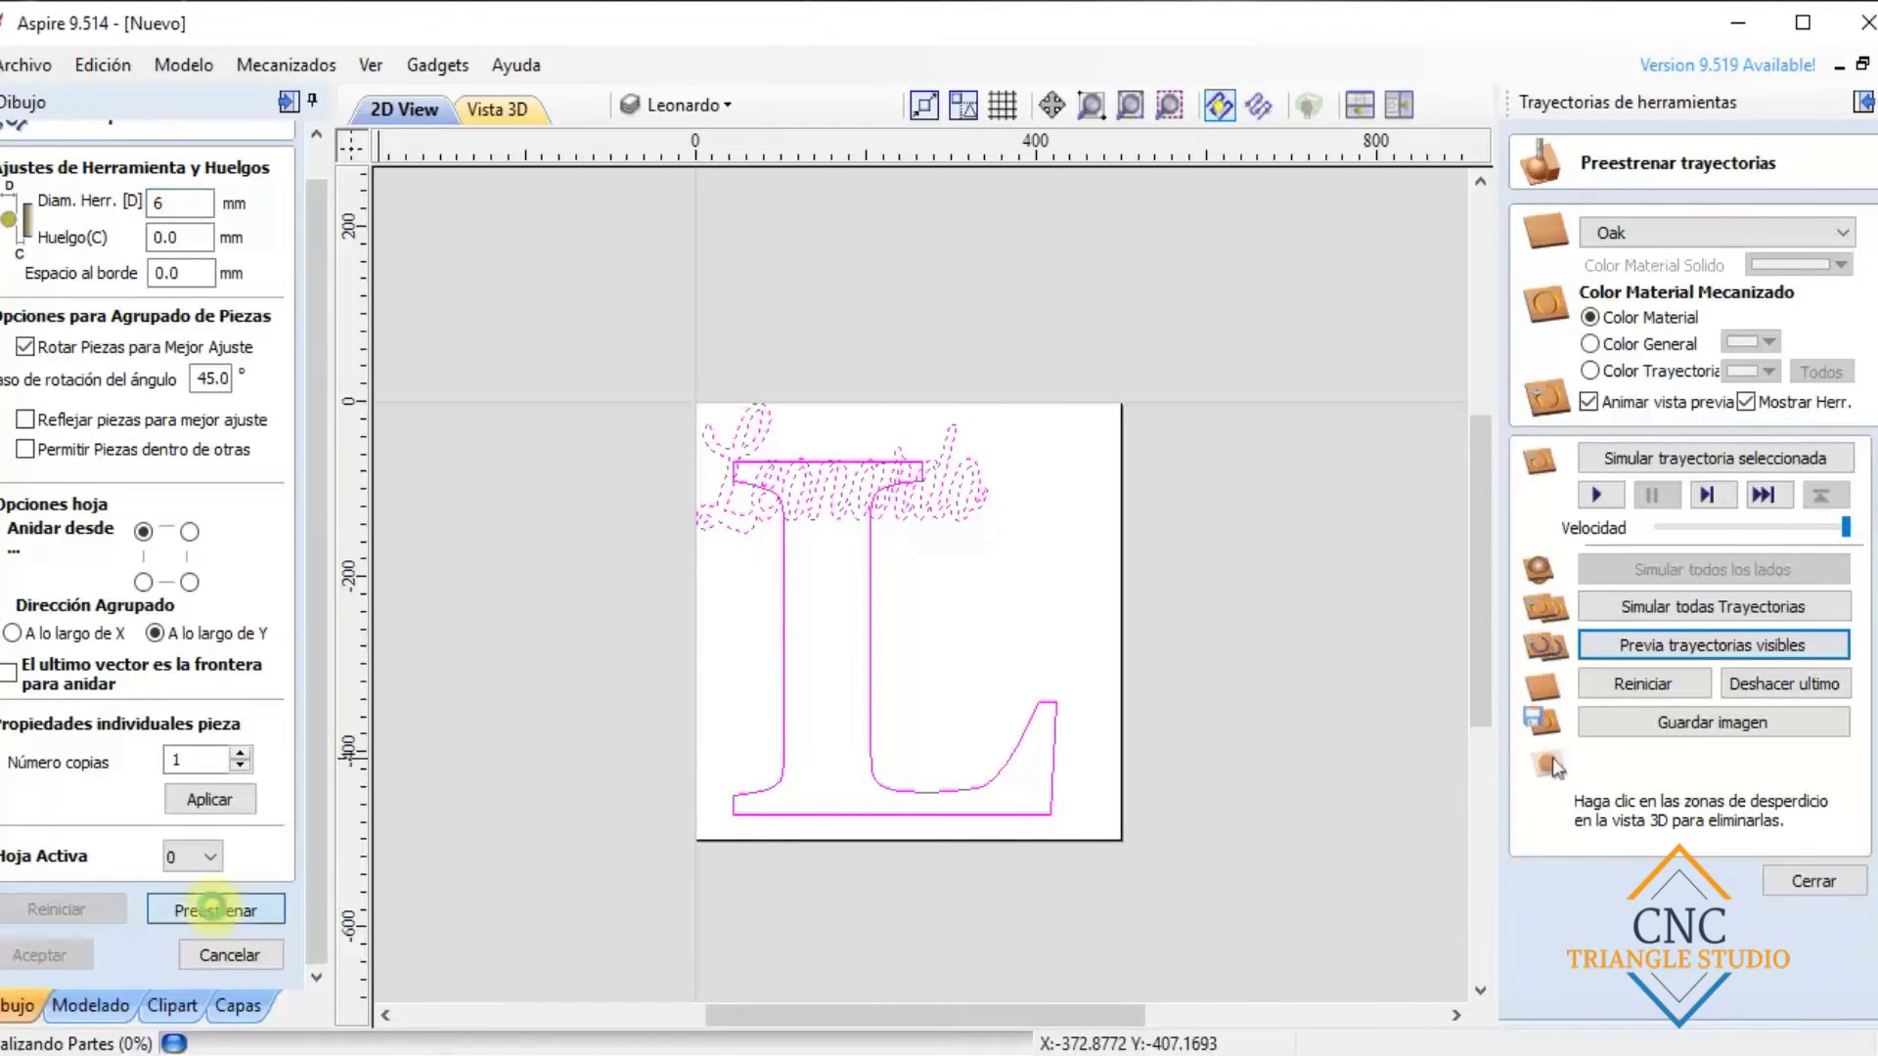
left_click(244, 955)
left_click(239, 955)
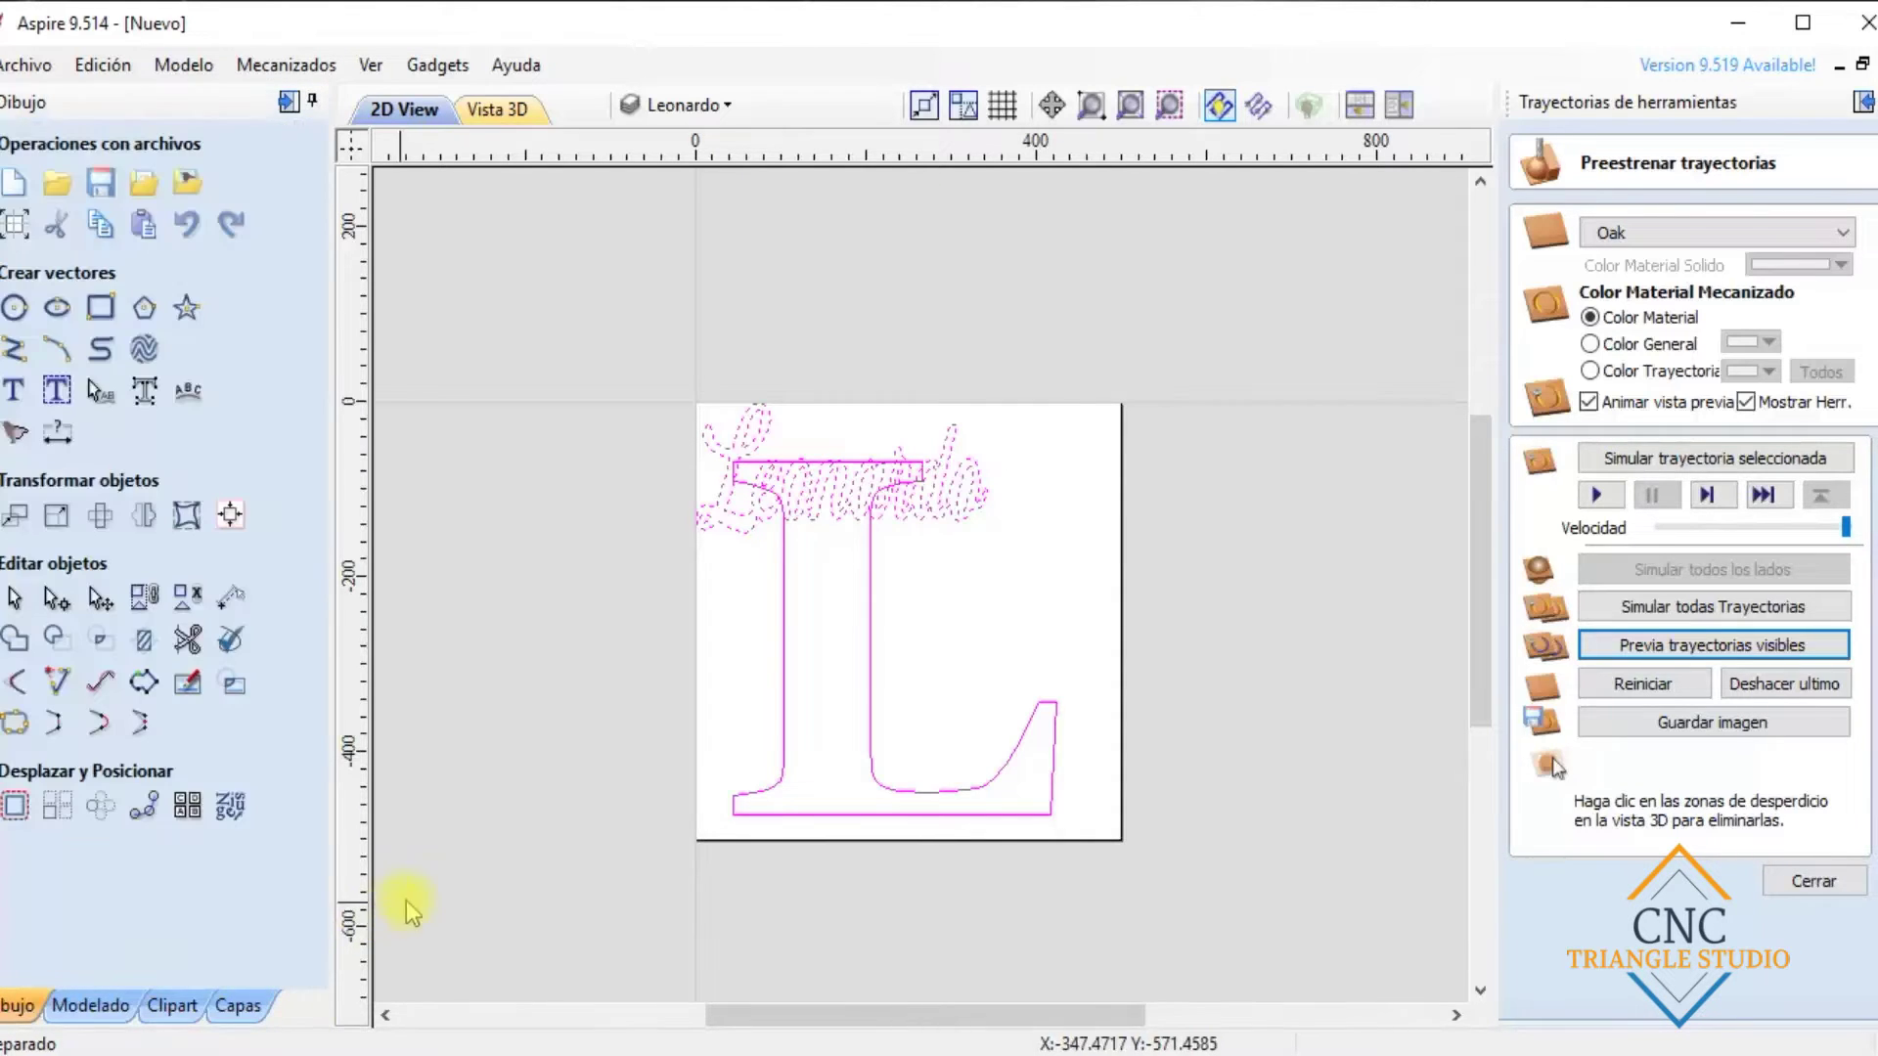
left_click(870, 544)
left_click(1076, 768)
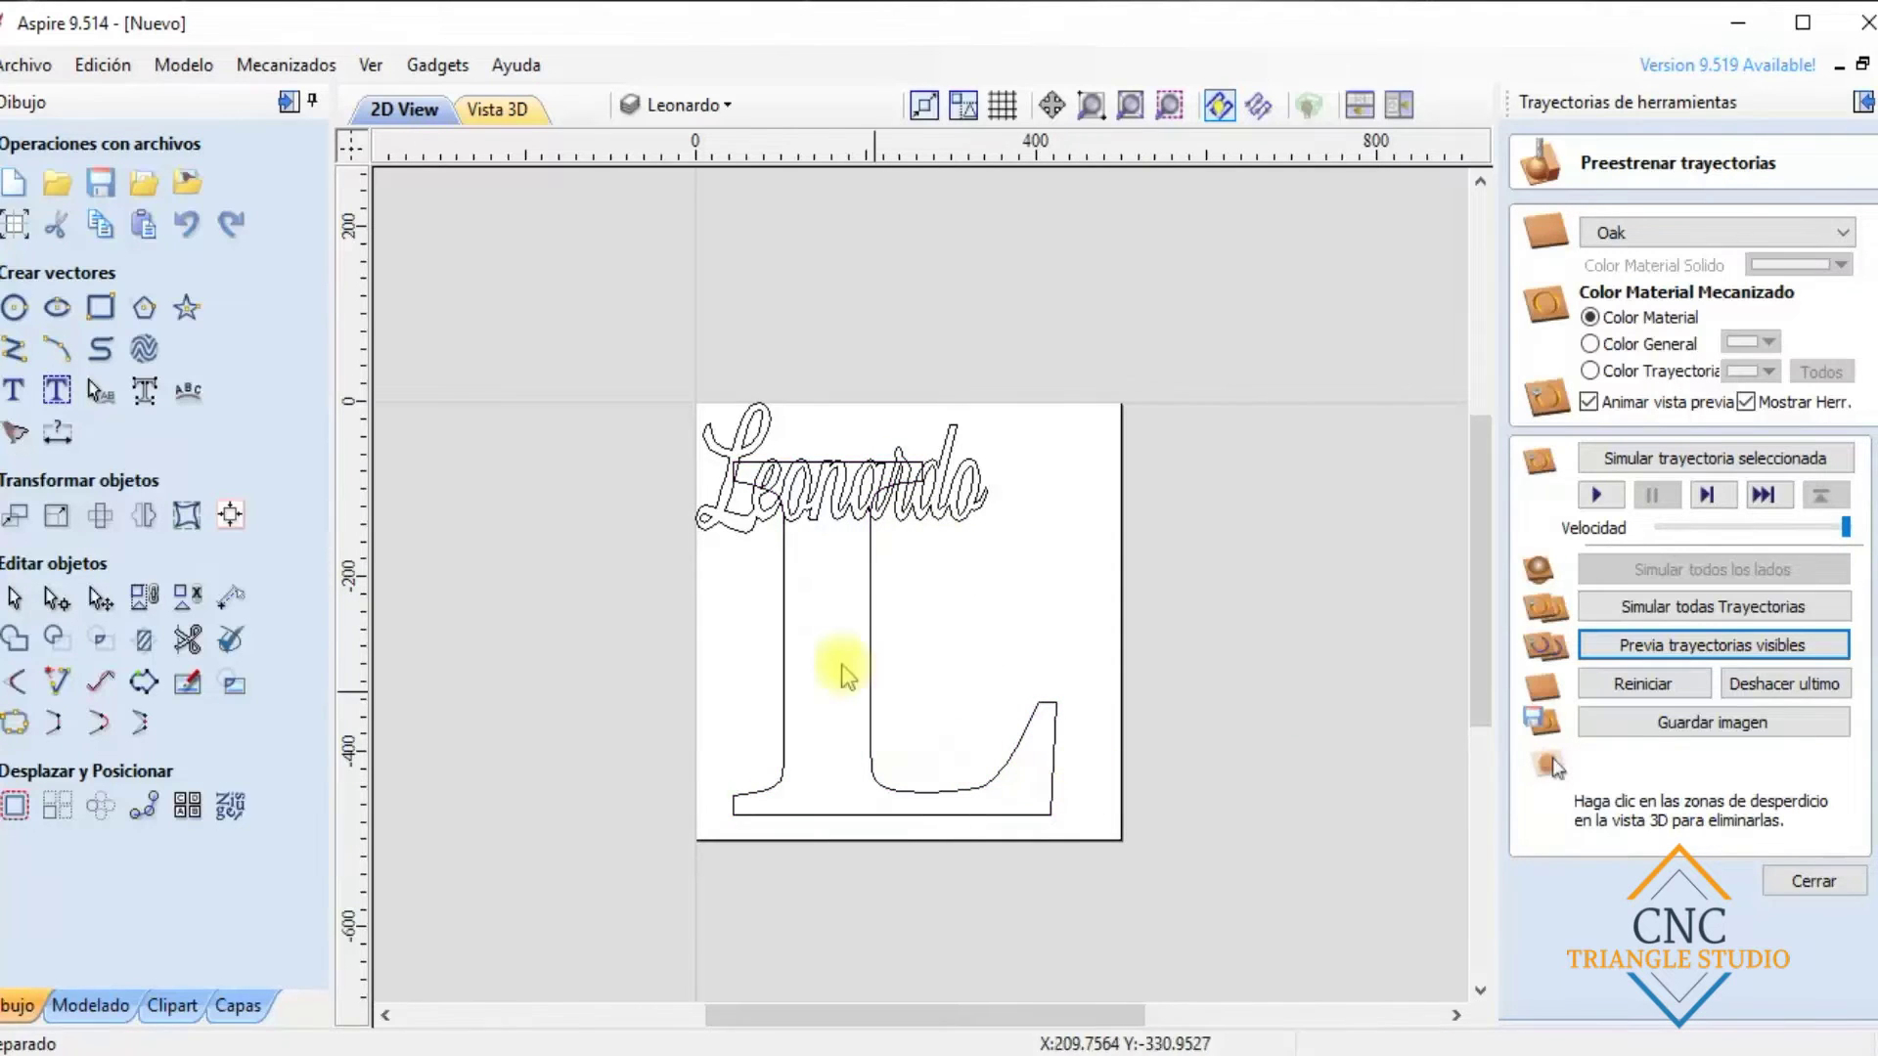
left_click_drag(1018, 762, 1121, 848)
left_click(1117, 814)
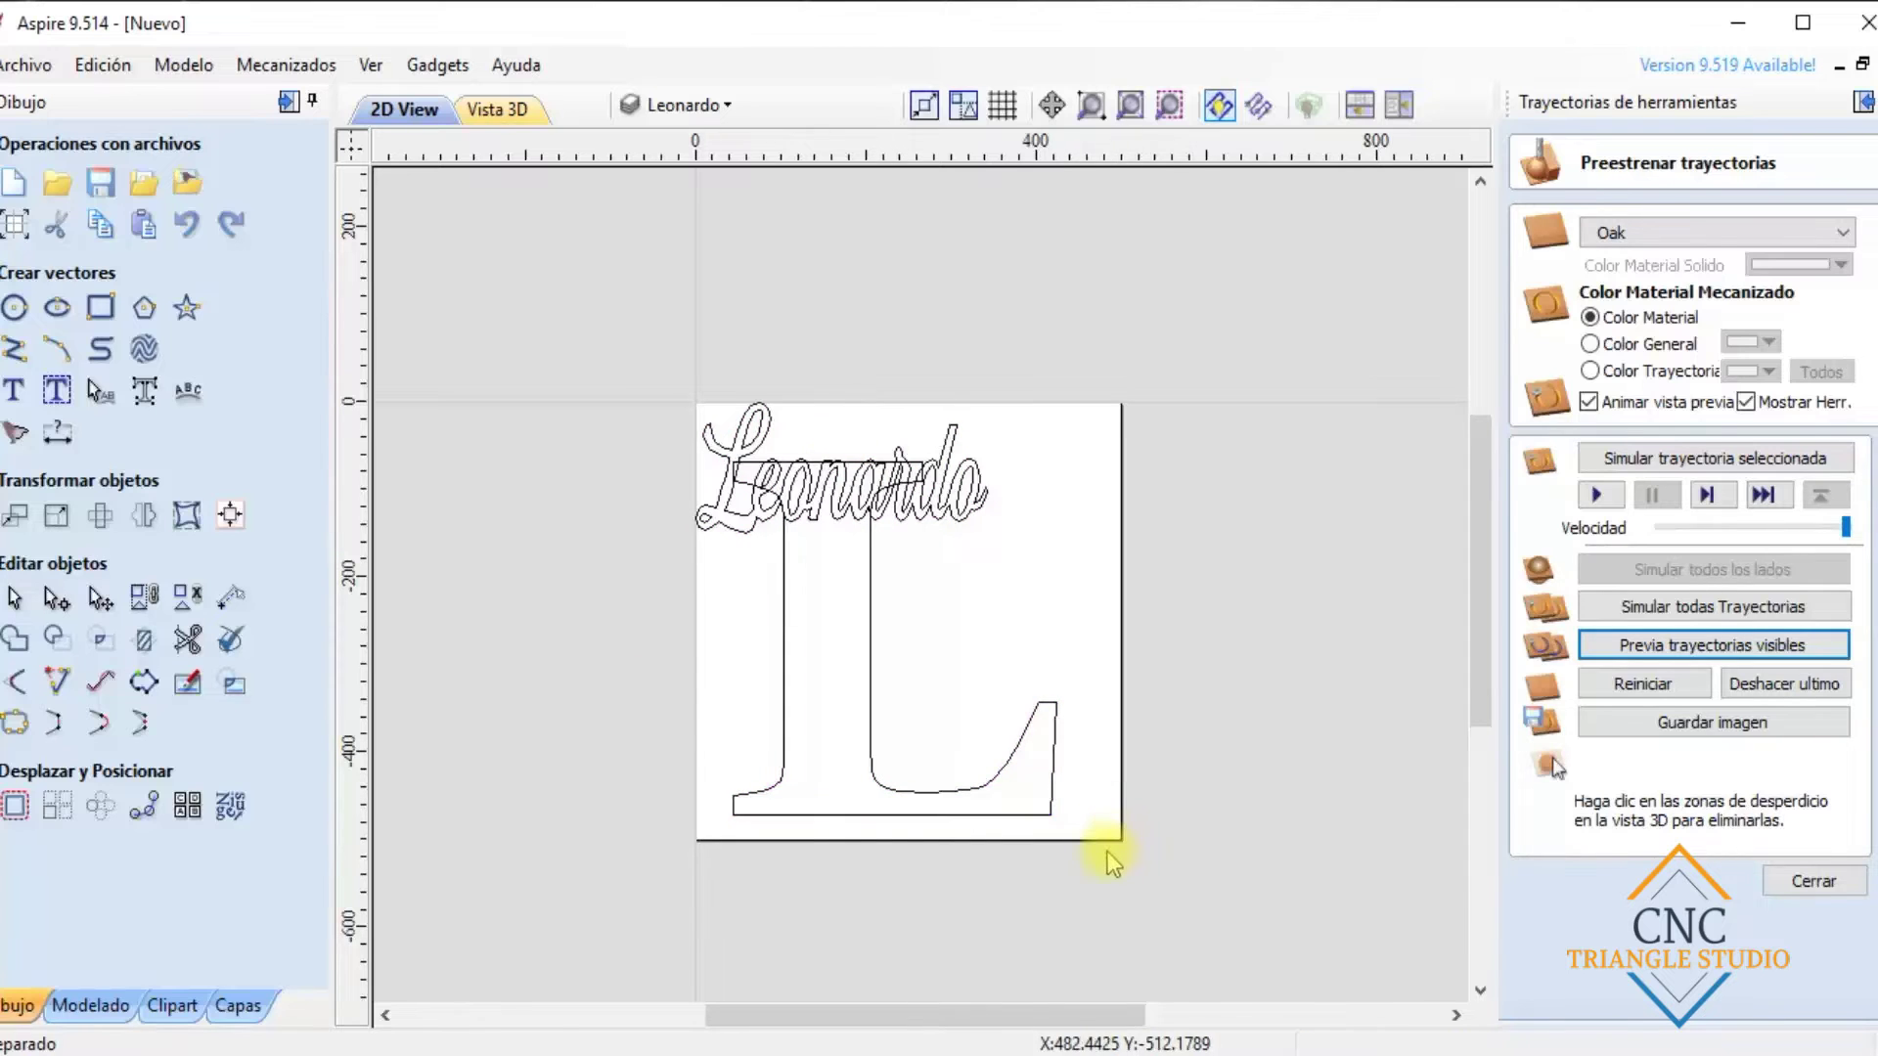
left_click(1052, 785)
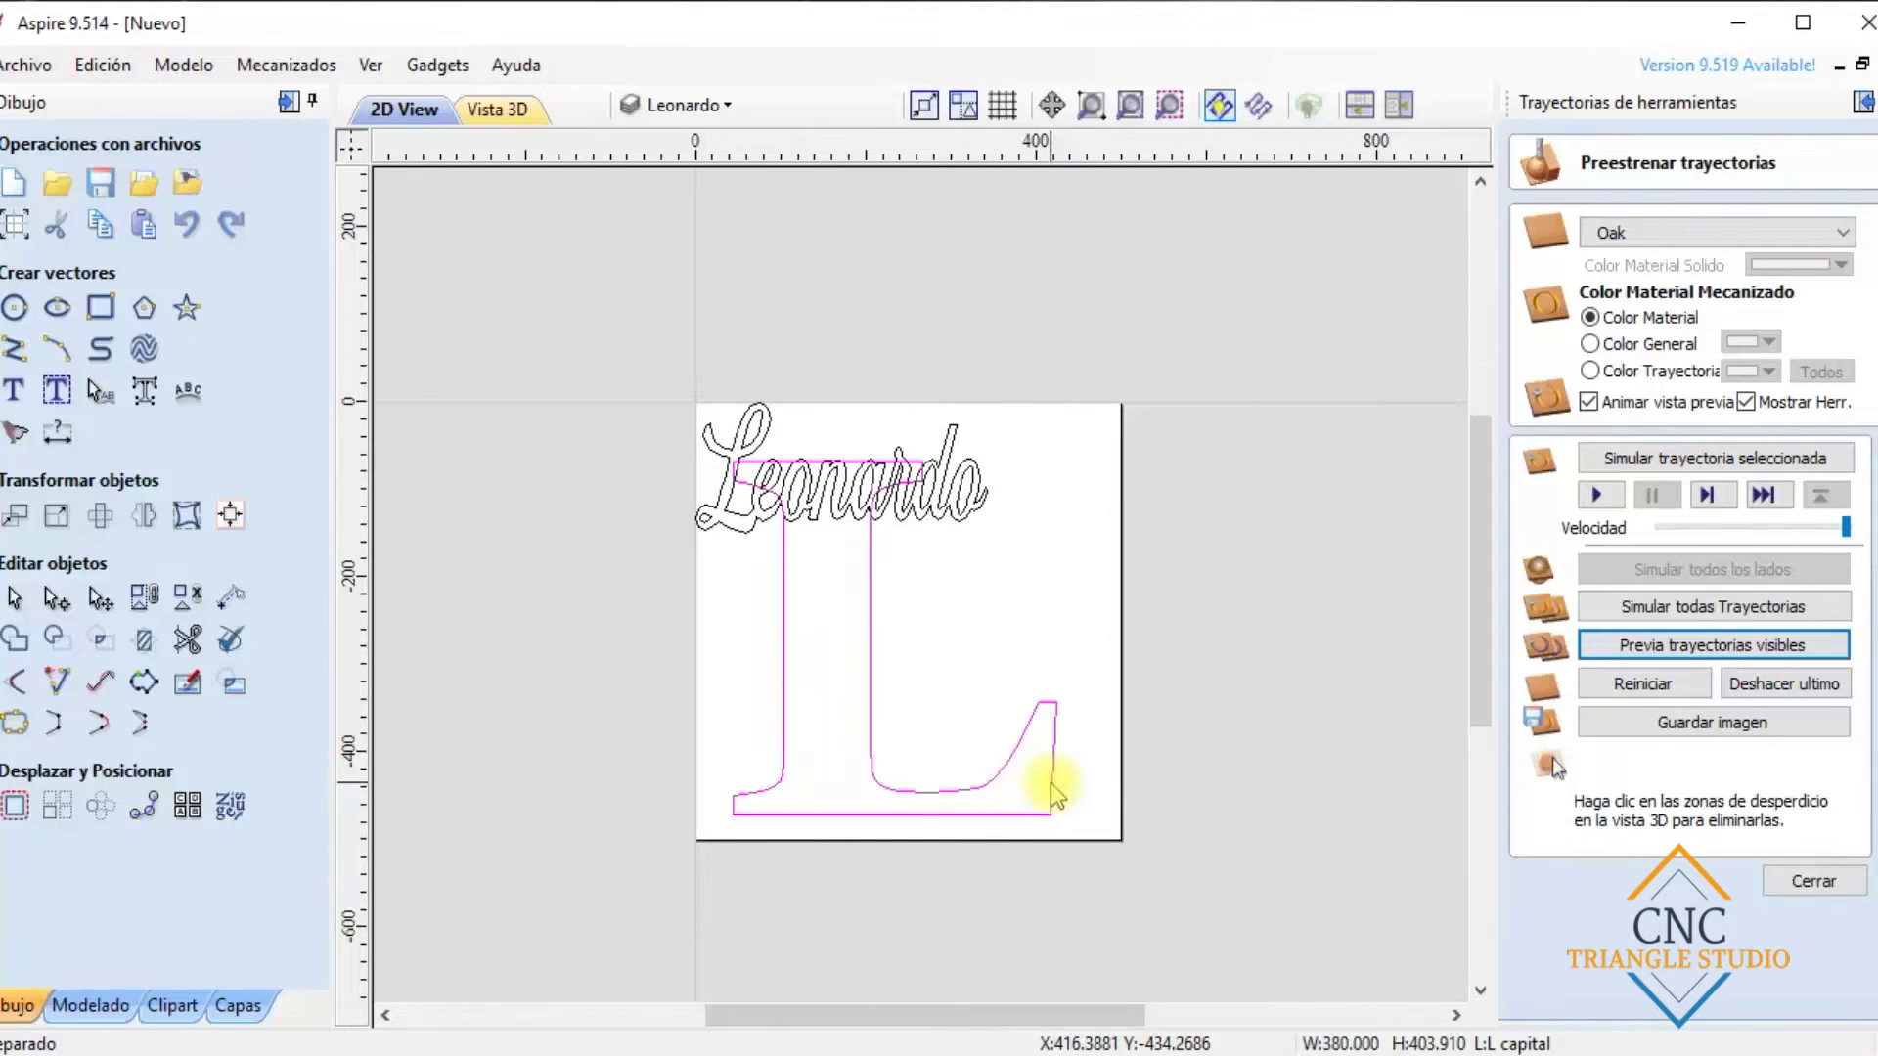
scroll(729, 543, "up", 5)
Nest all the name and large L vectors on the sheet with a 6 mm tool diameter and accept the layout
key("ctrl+a")
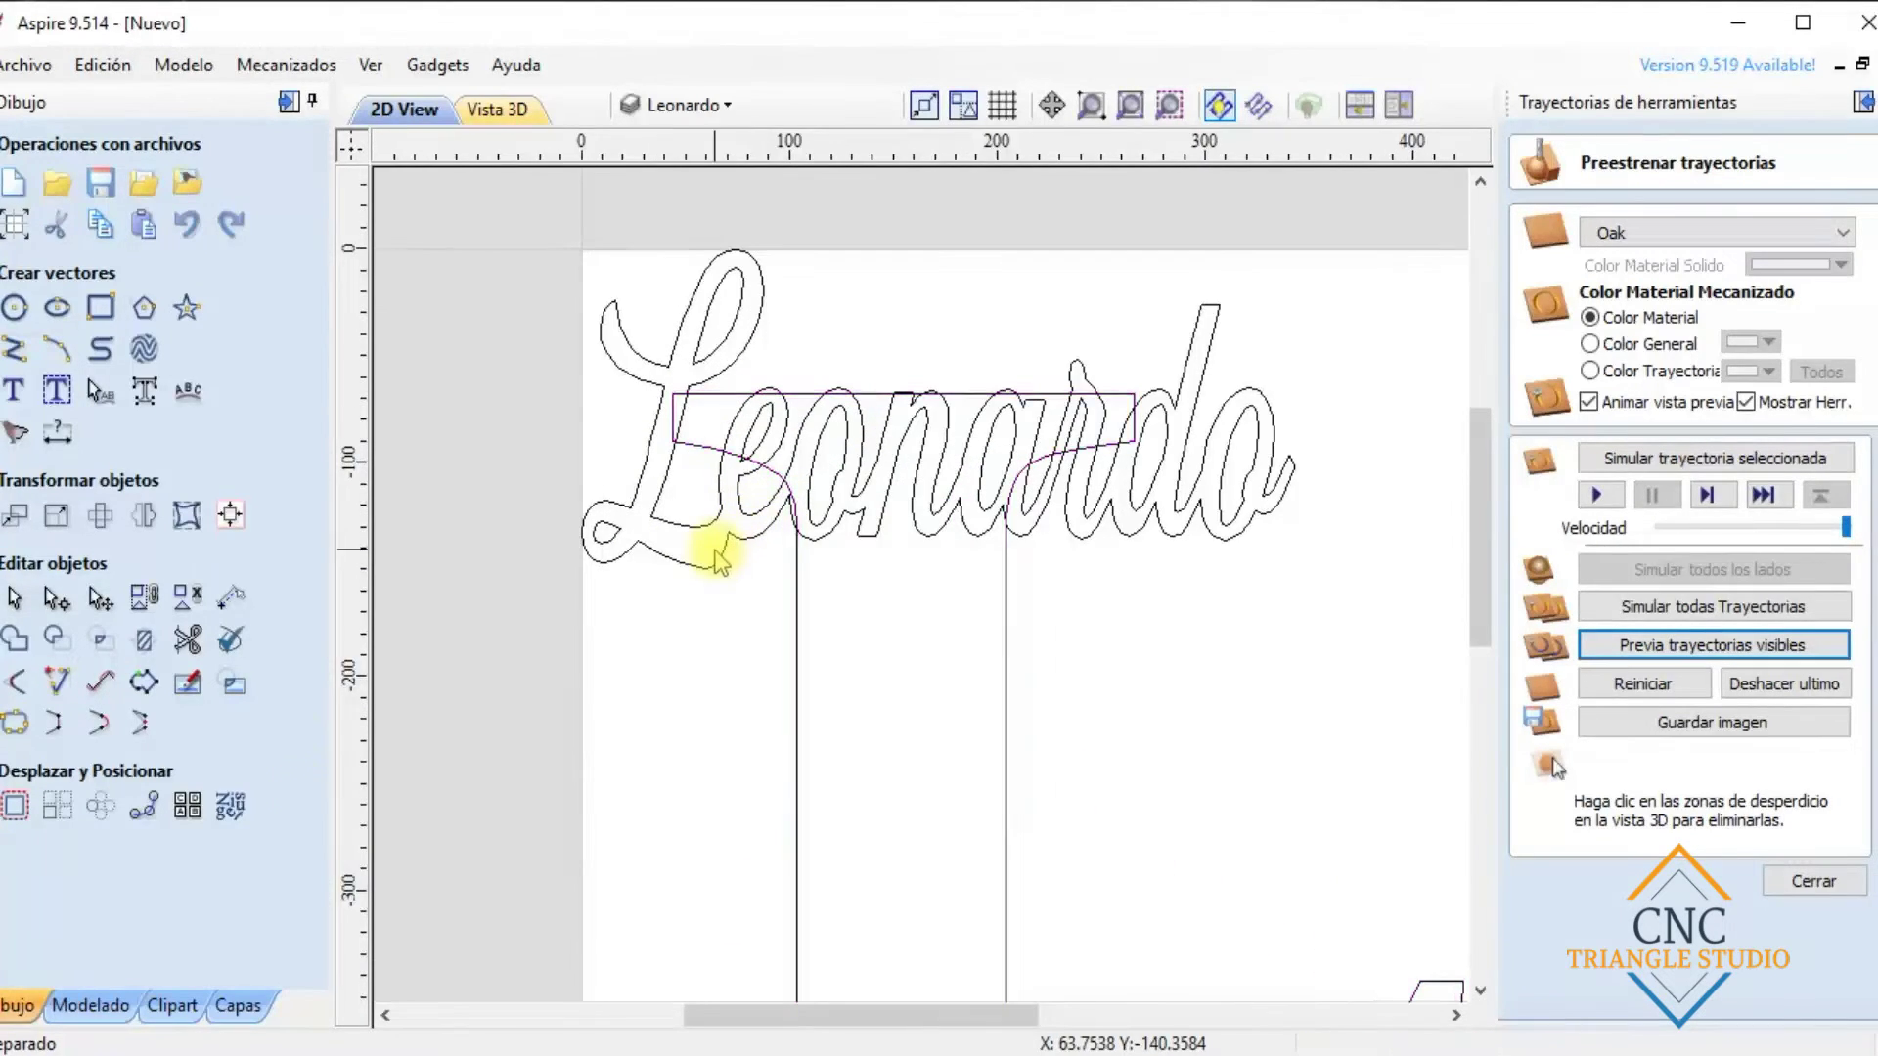
scroll(714, 545, "down", 5)
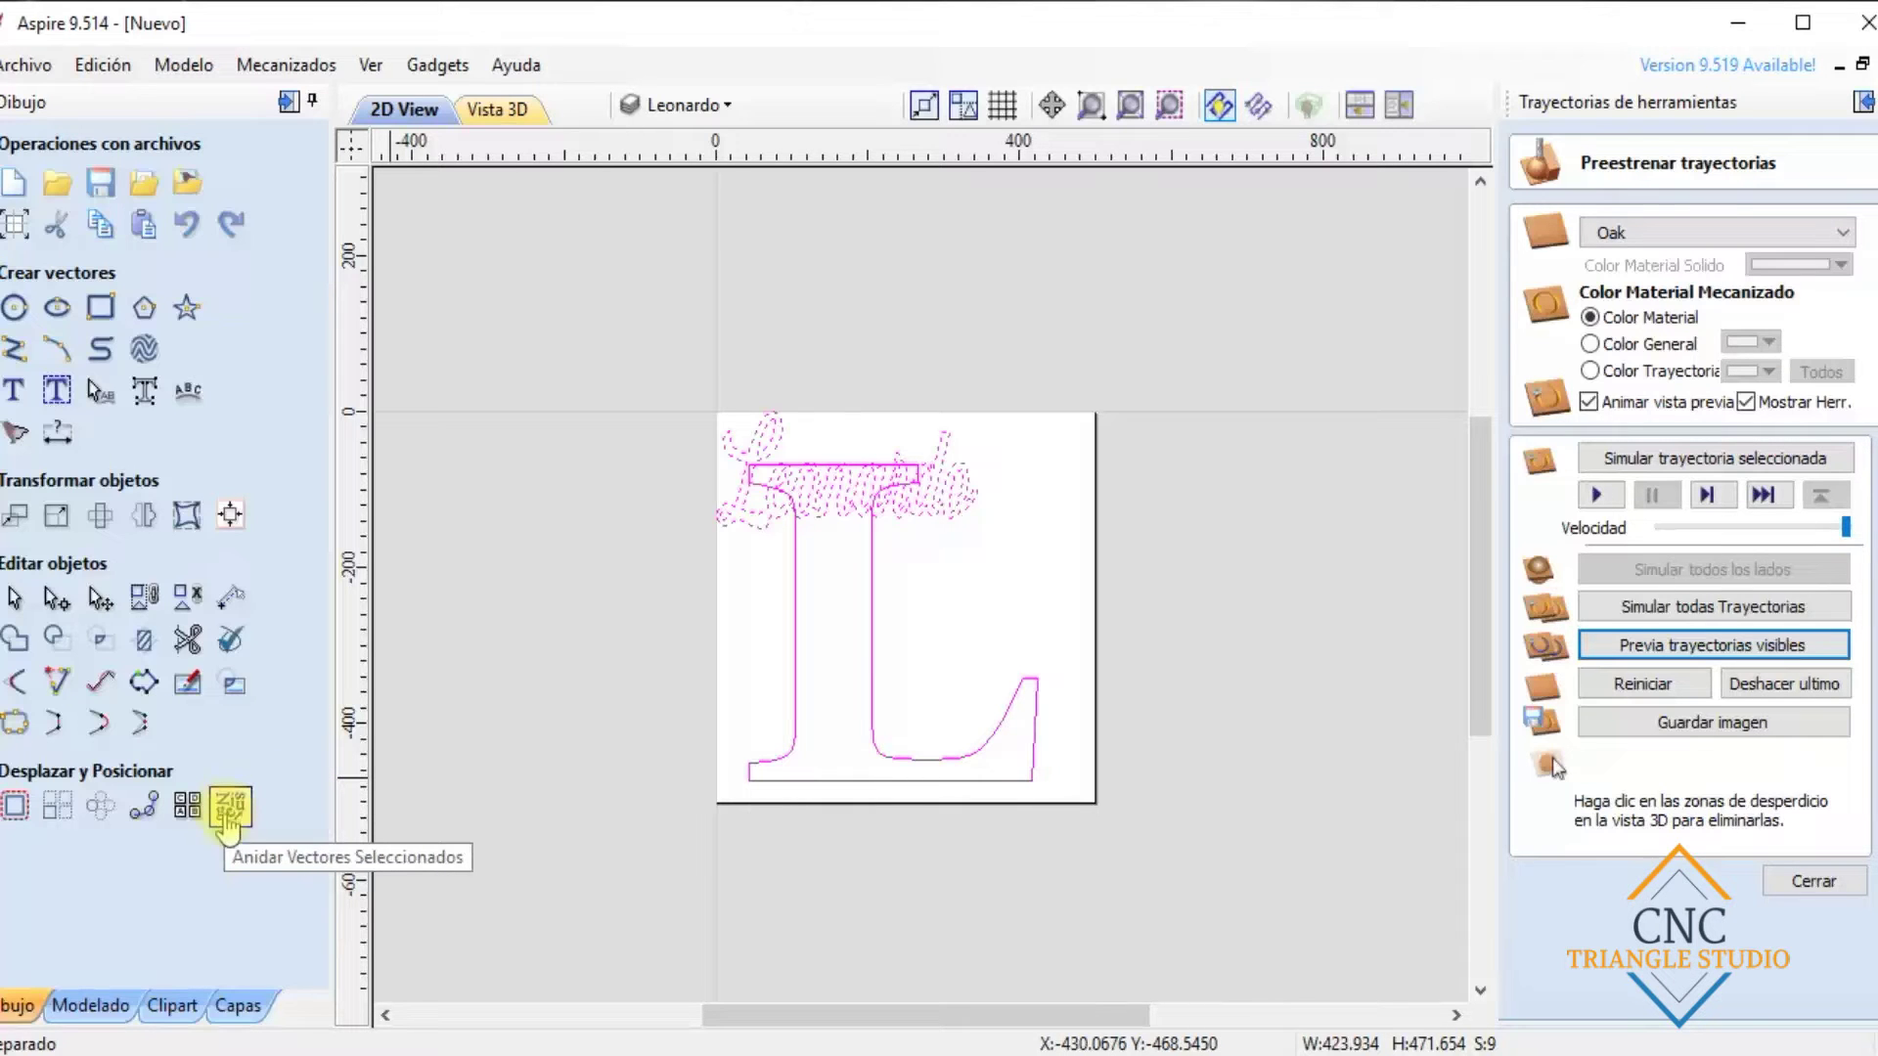
left_click(228, 817)
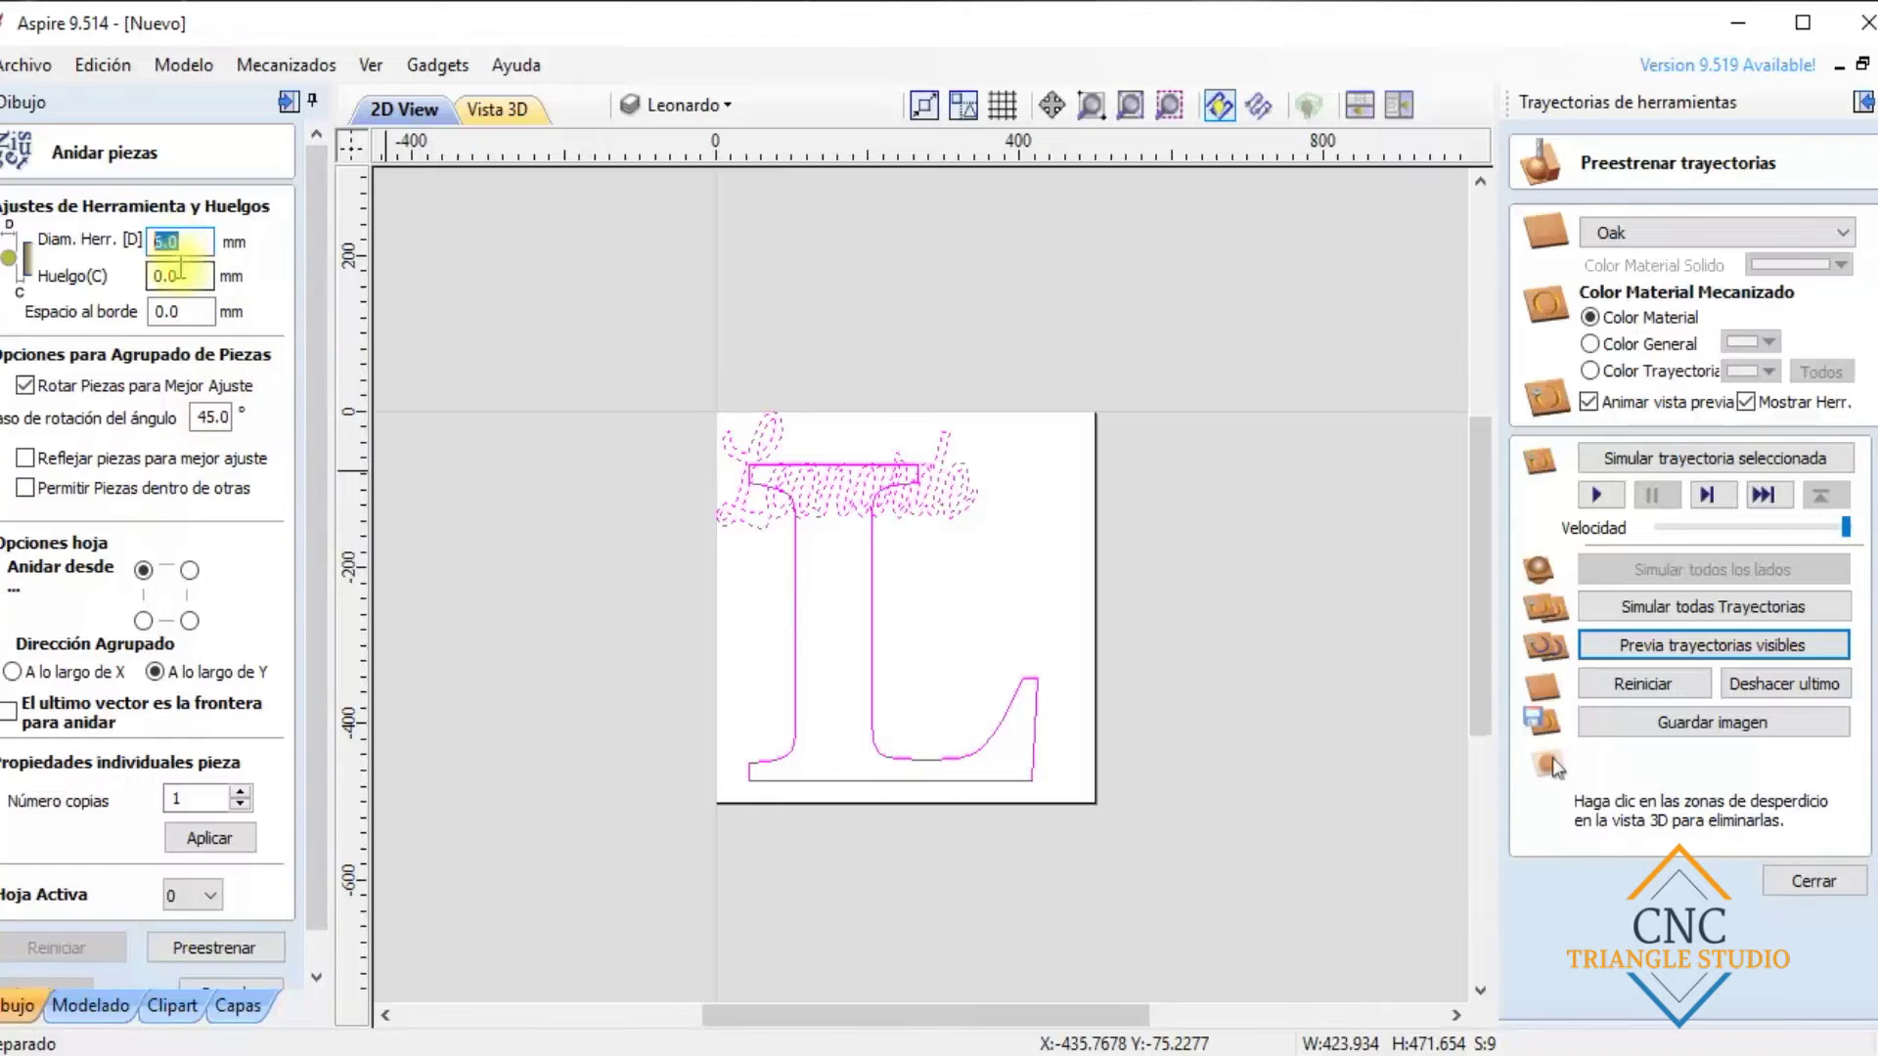
scroll(313, 385, "down", 1)
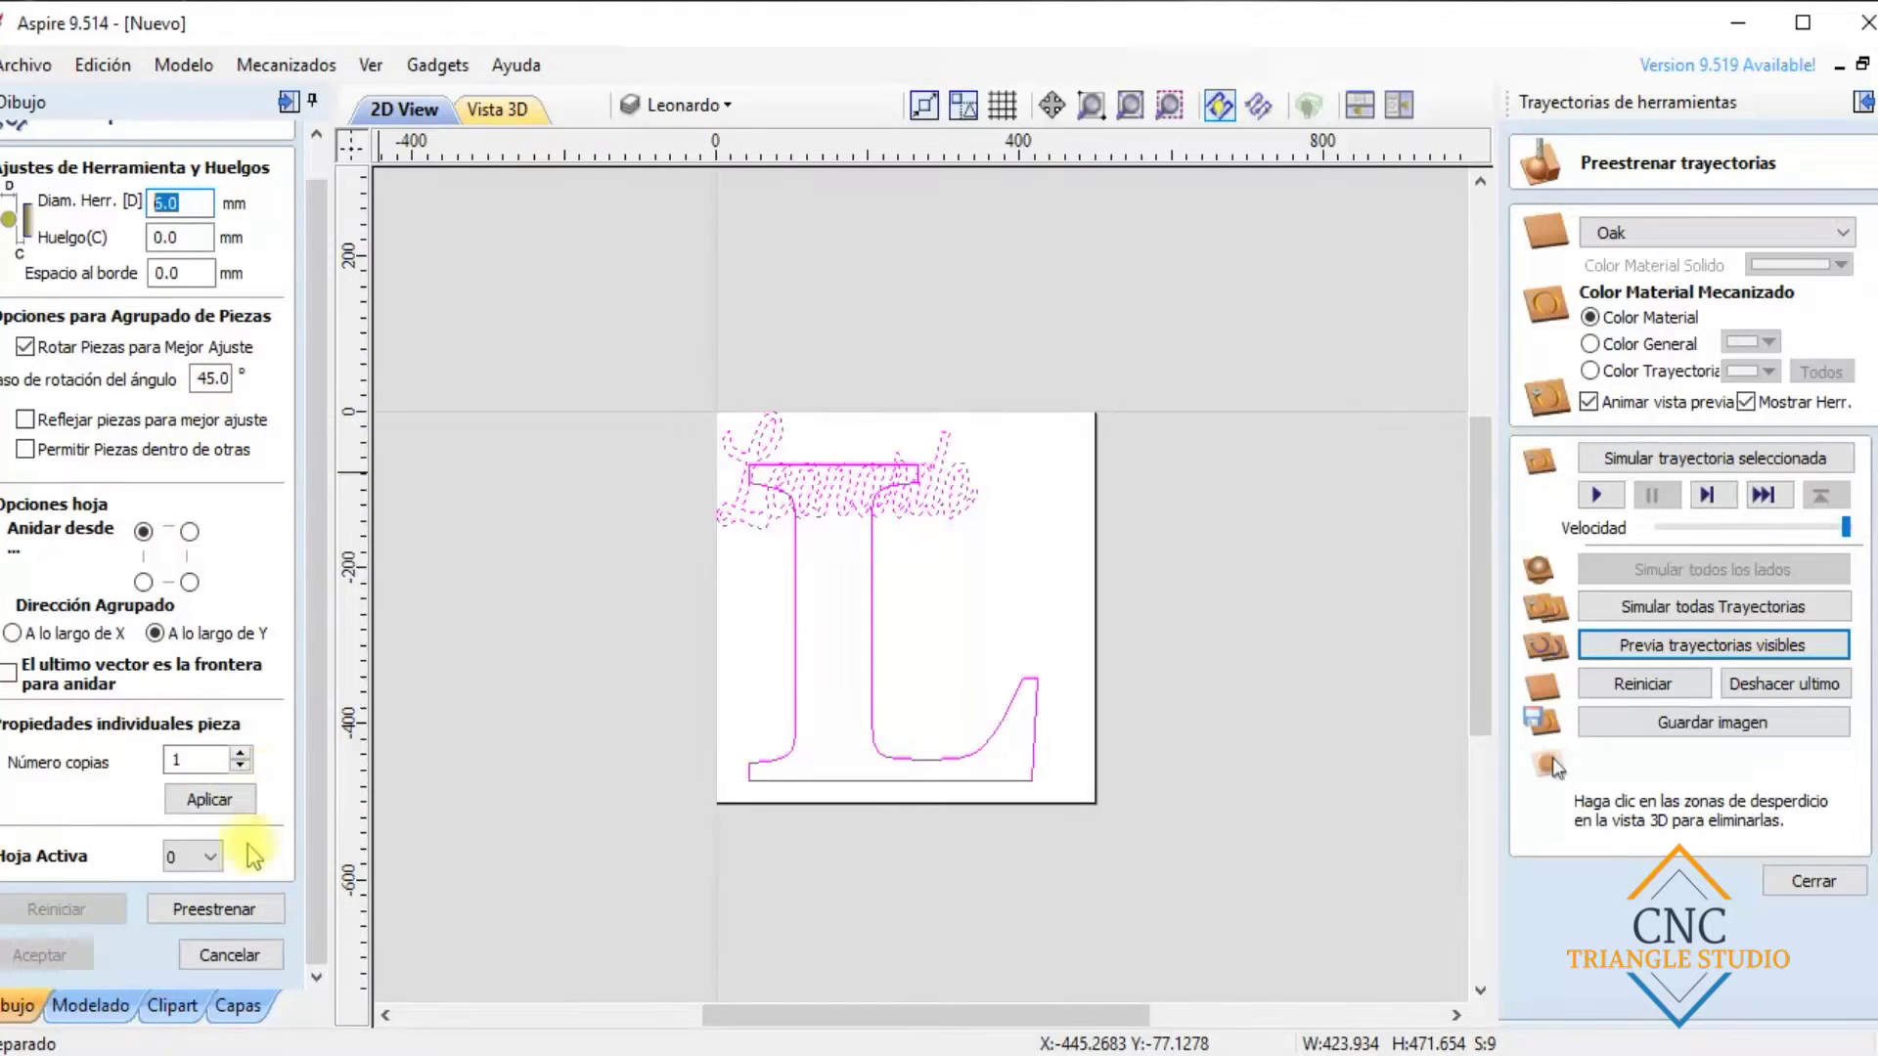
left_click(253, 910)
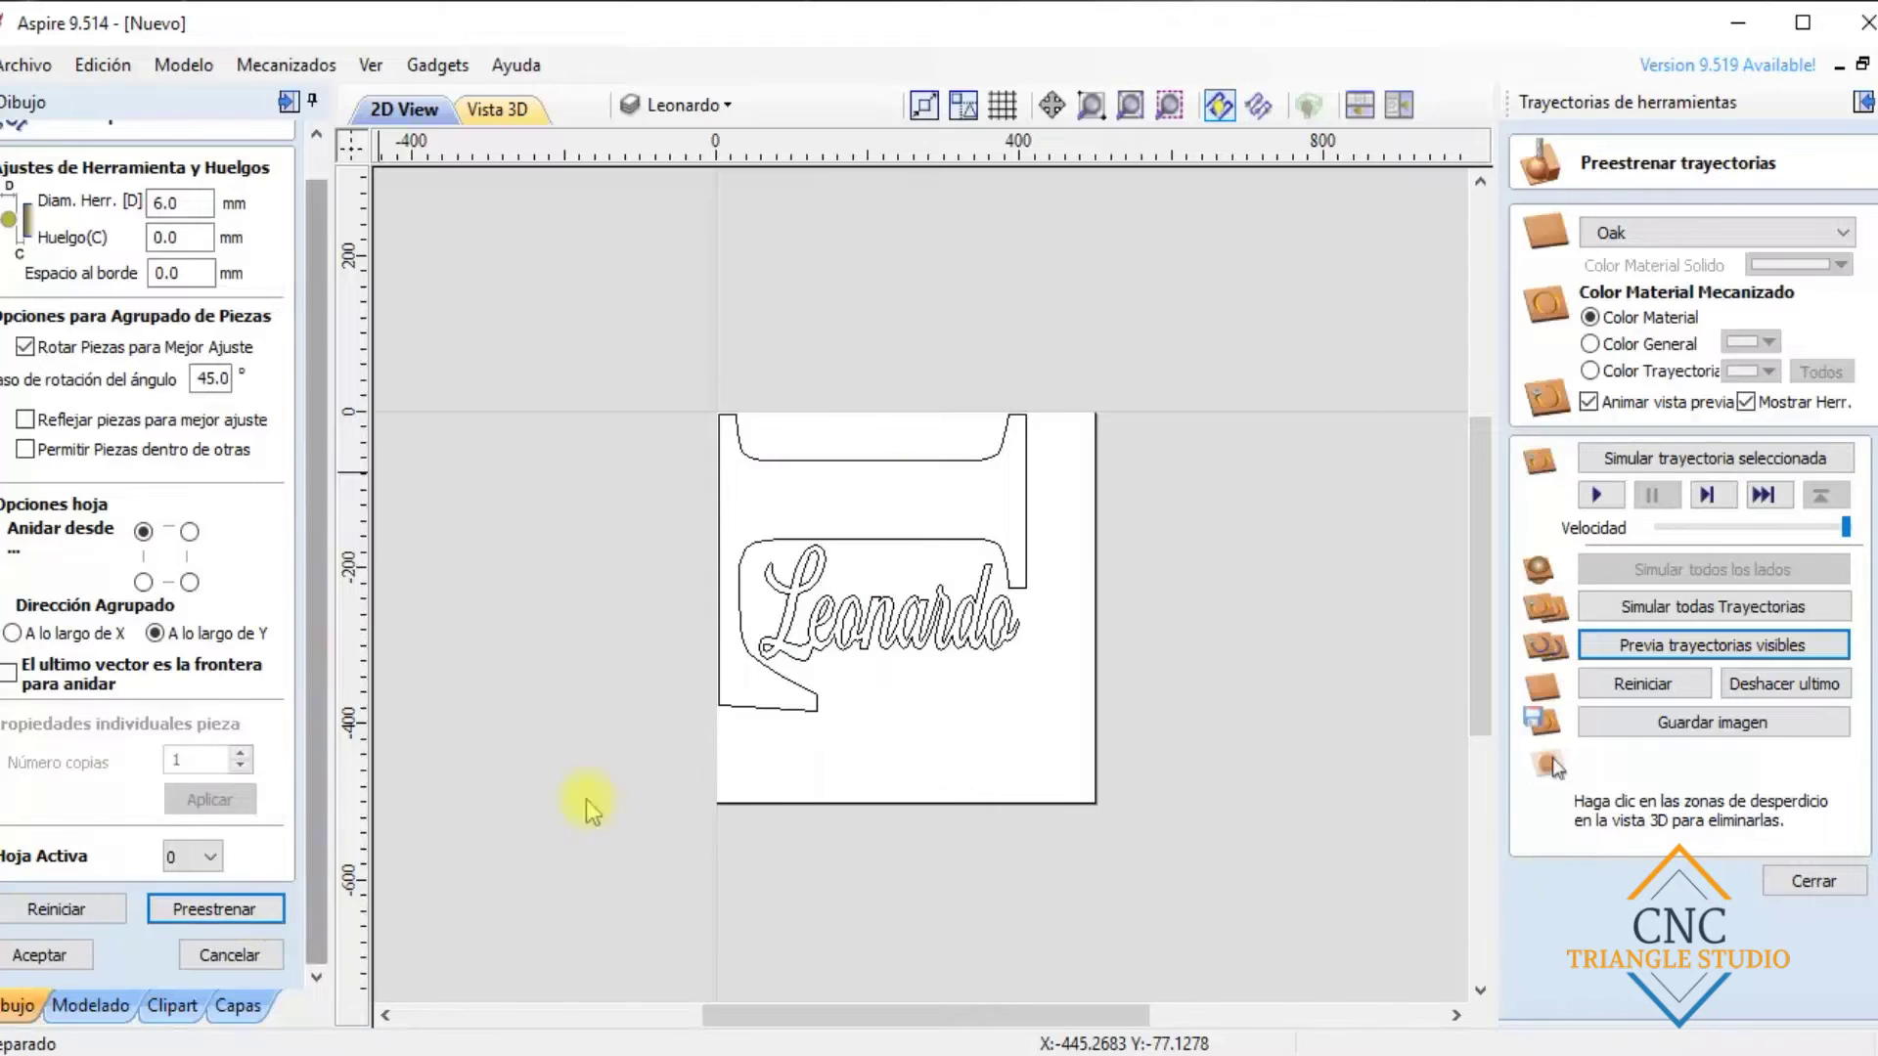
scroll(736, 460, "up", 2)
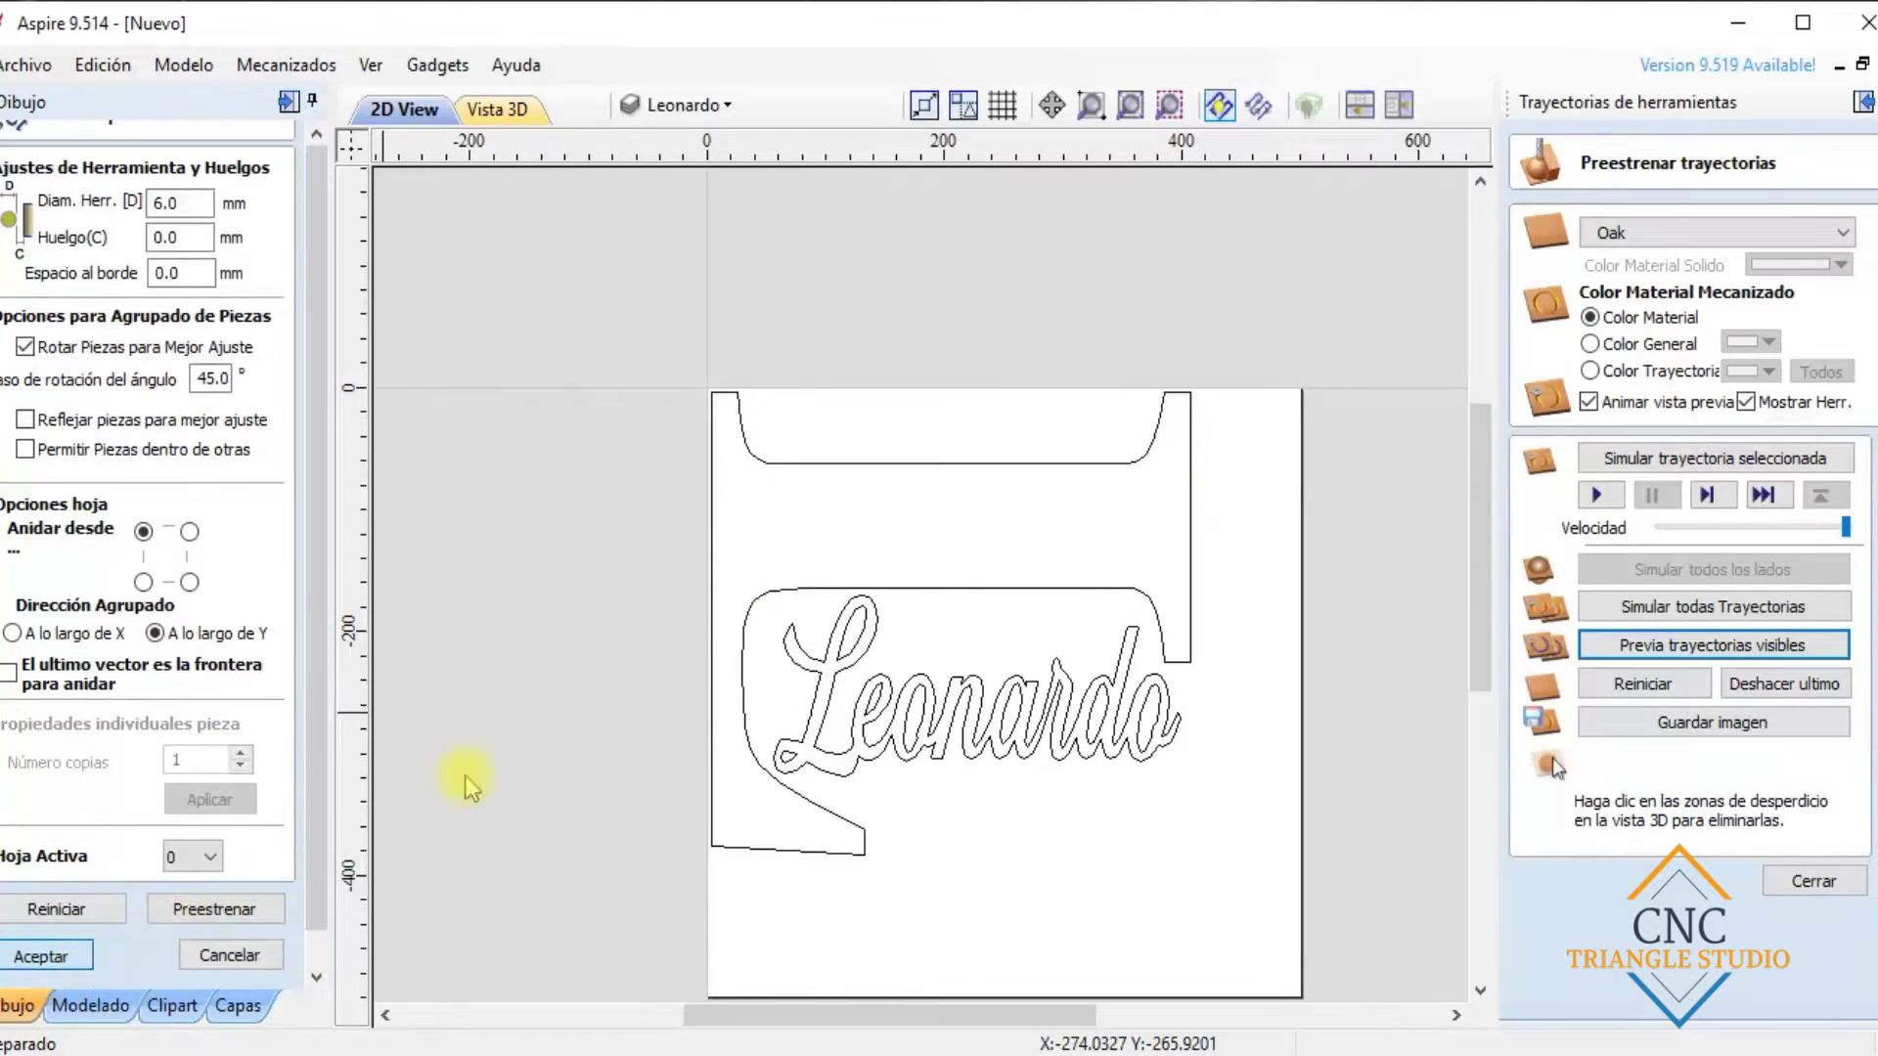
left_click(39, 956)
Add a shallow three-point arc about 150 mm tall to the large L's inner edge beside the name, trimming off the old edge section
scroll(793, 728, "up", 2)
scroll(802, 746, "up", 1)
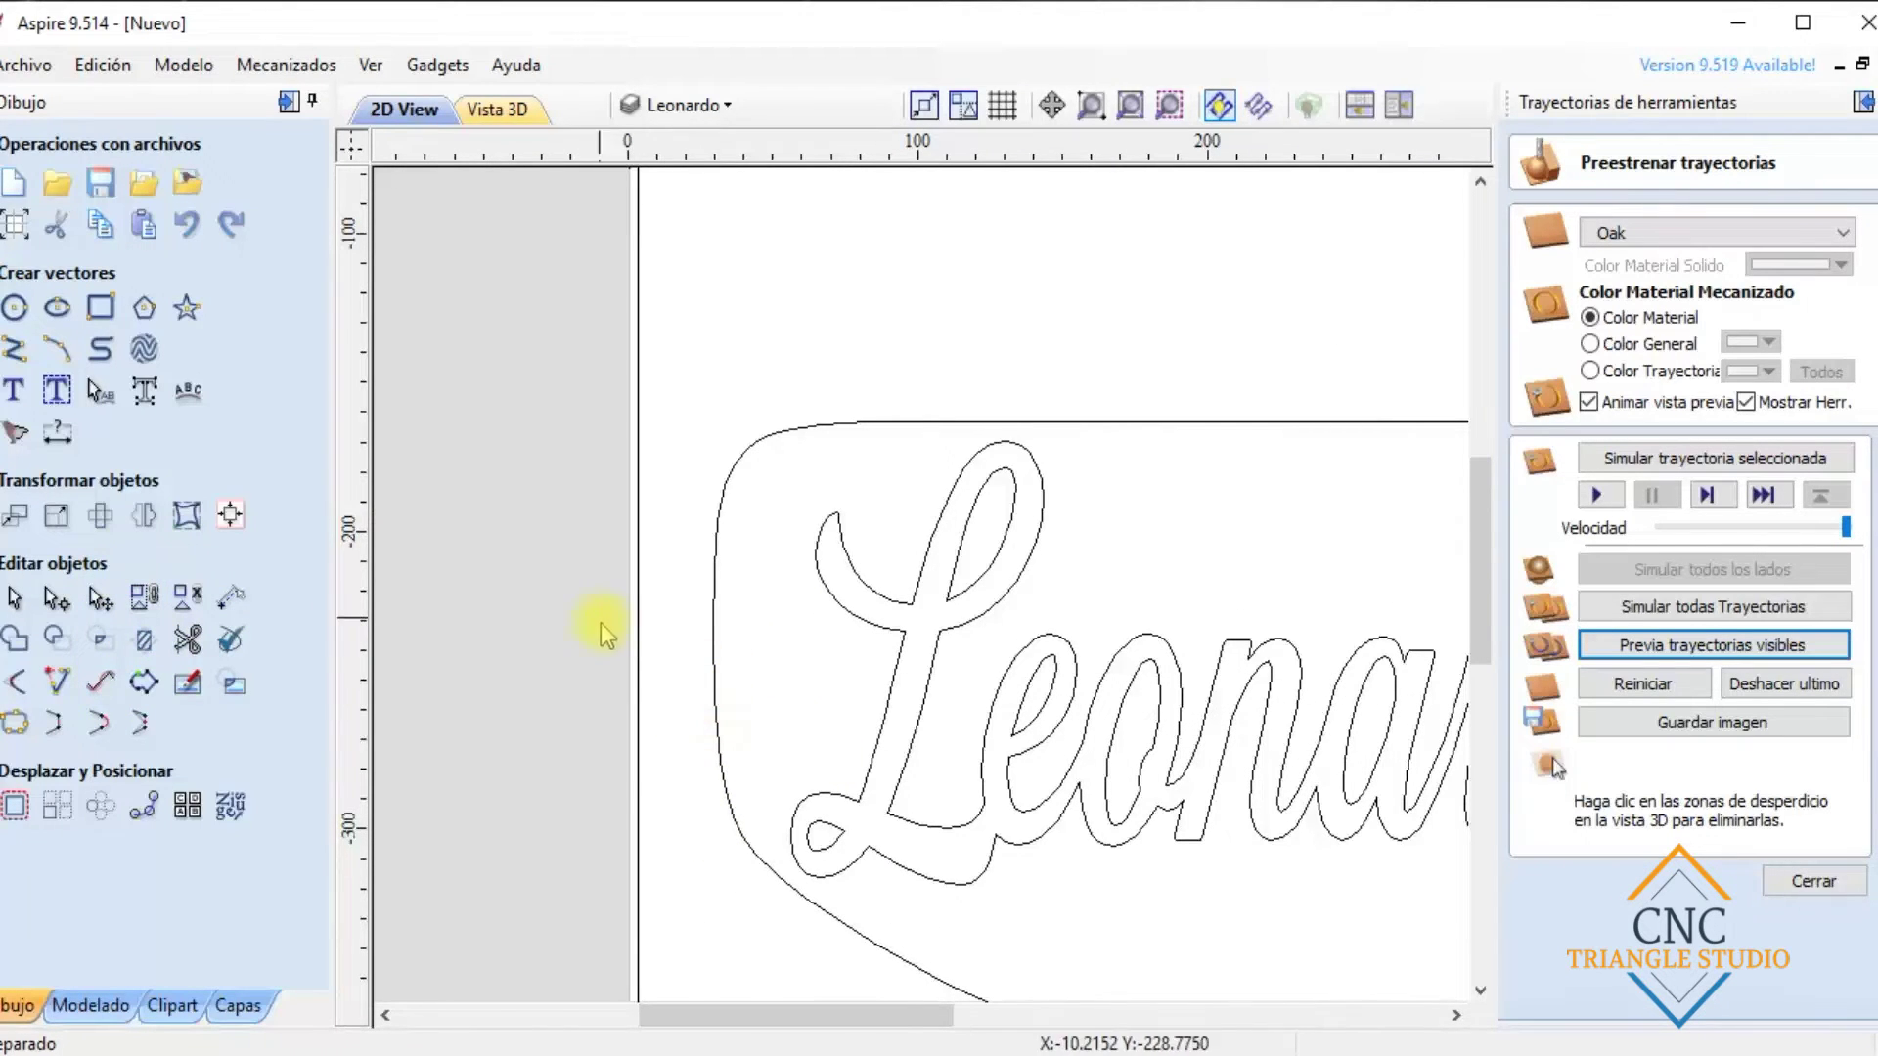
left_click(57, 353)
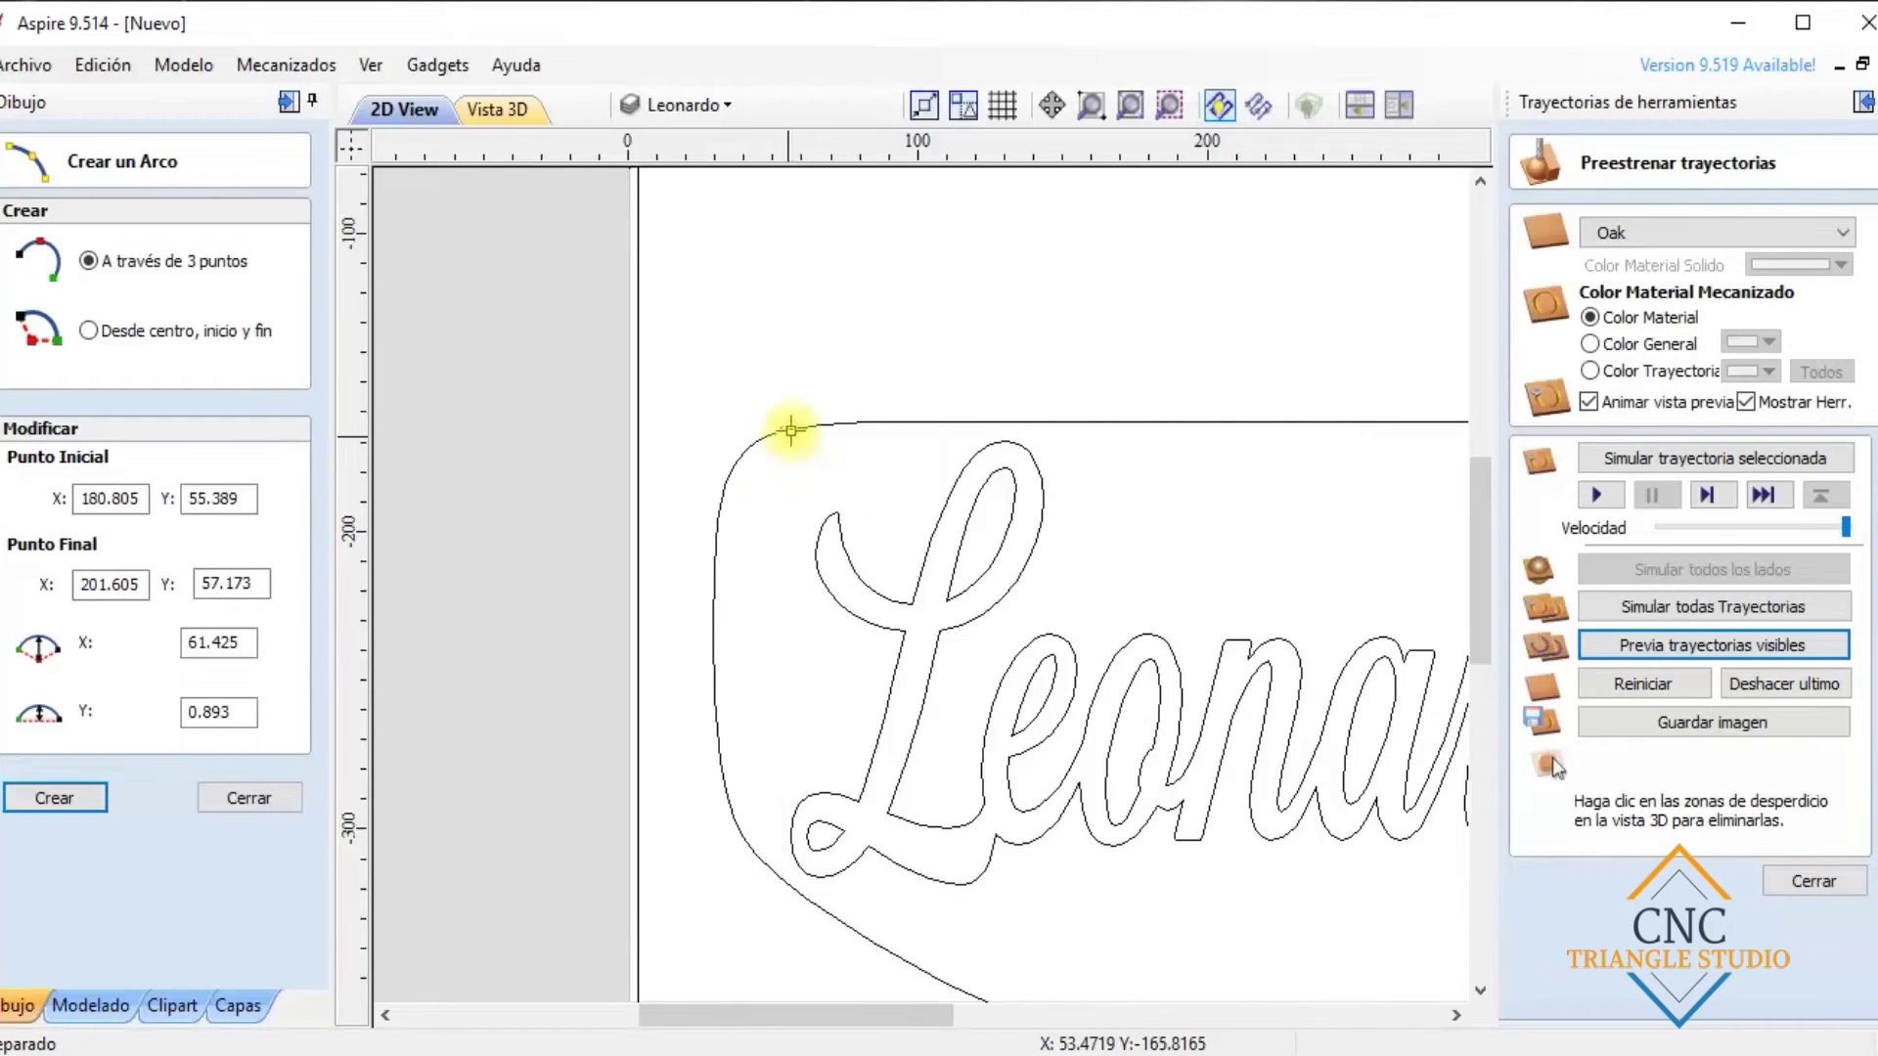
left_click_drag(783, 439, 781, 430)
left_click(759, 665)
key("Escape")
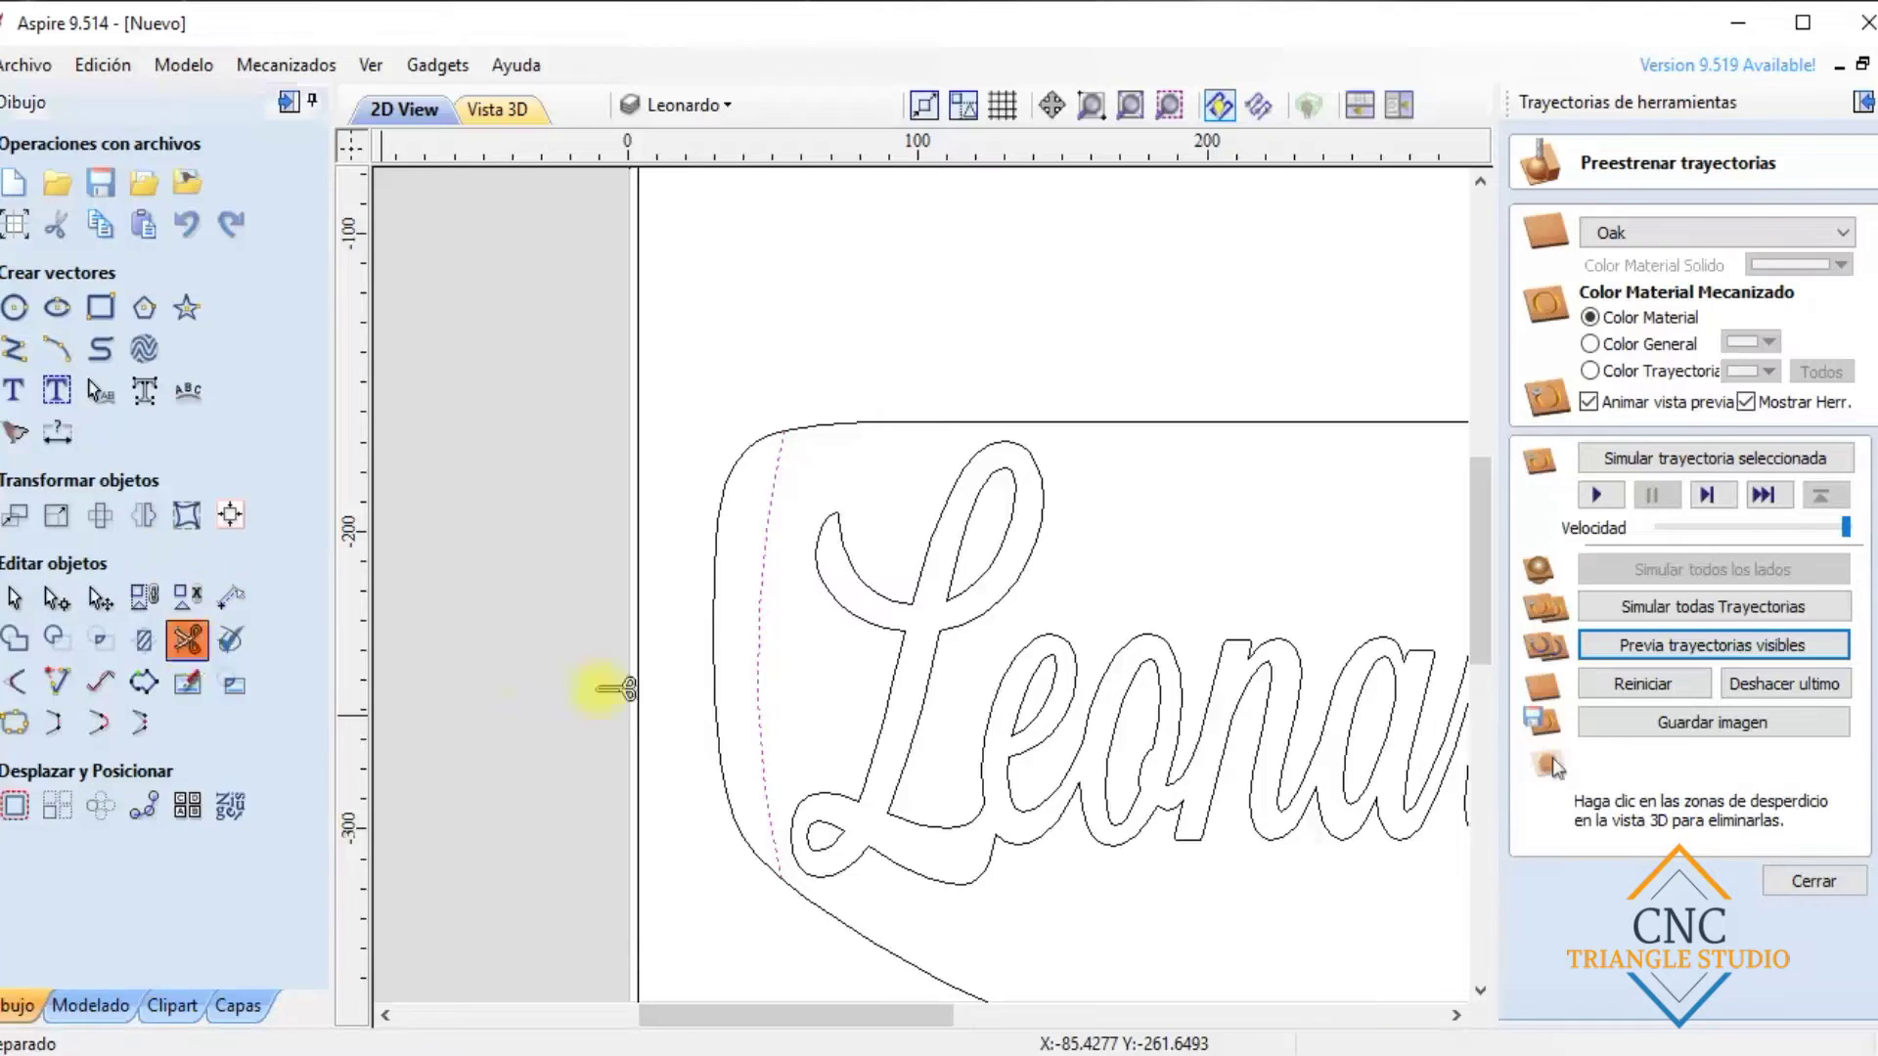
left_click(186, 635)
scroll(758, 847, "up", 3)
left_click(248, 490)
Round the large L's sharp corner below the name with a small three-point arc ending near X 55.4, Y -318.6, trimming off the corner
left_click(58, 352)
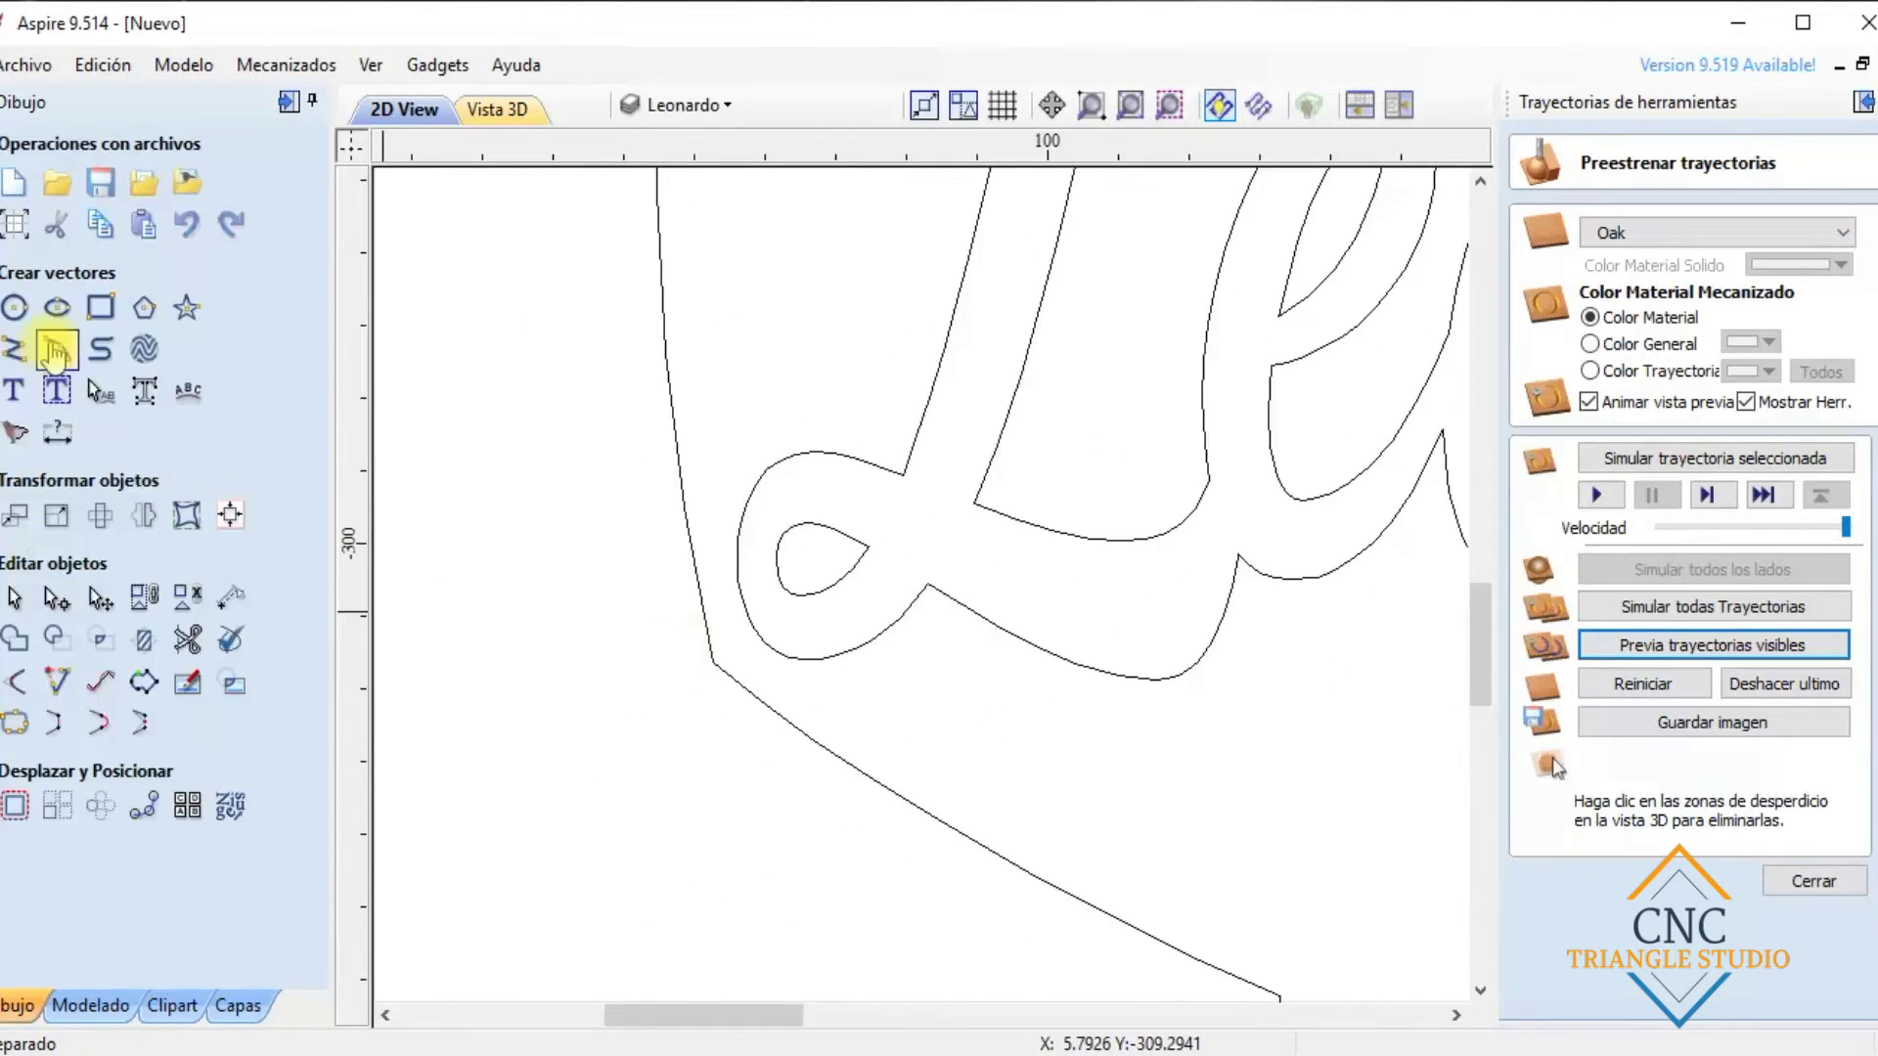
left_click_drag(774, 648, 825, 729)
scroll(797, 682, "up", 2)
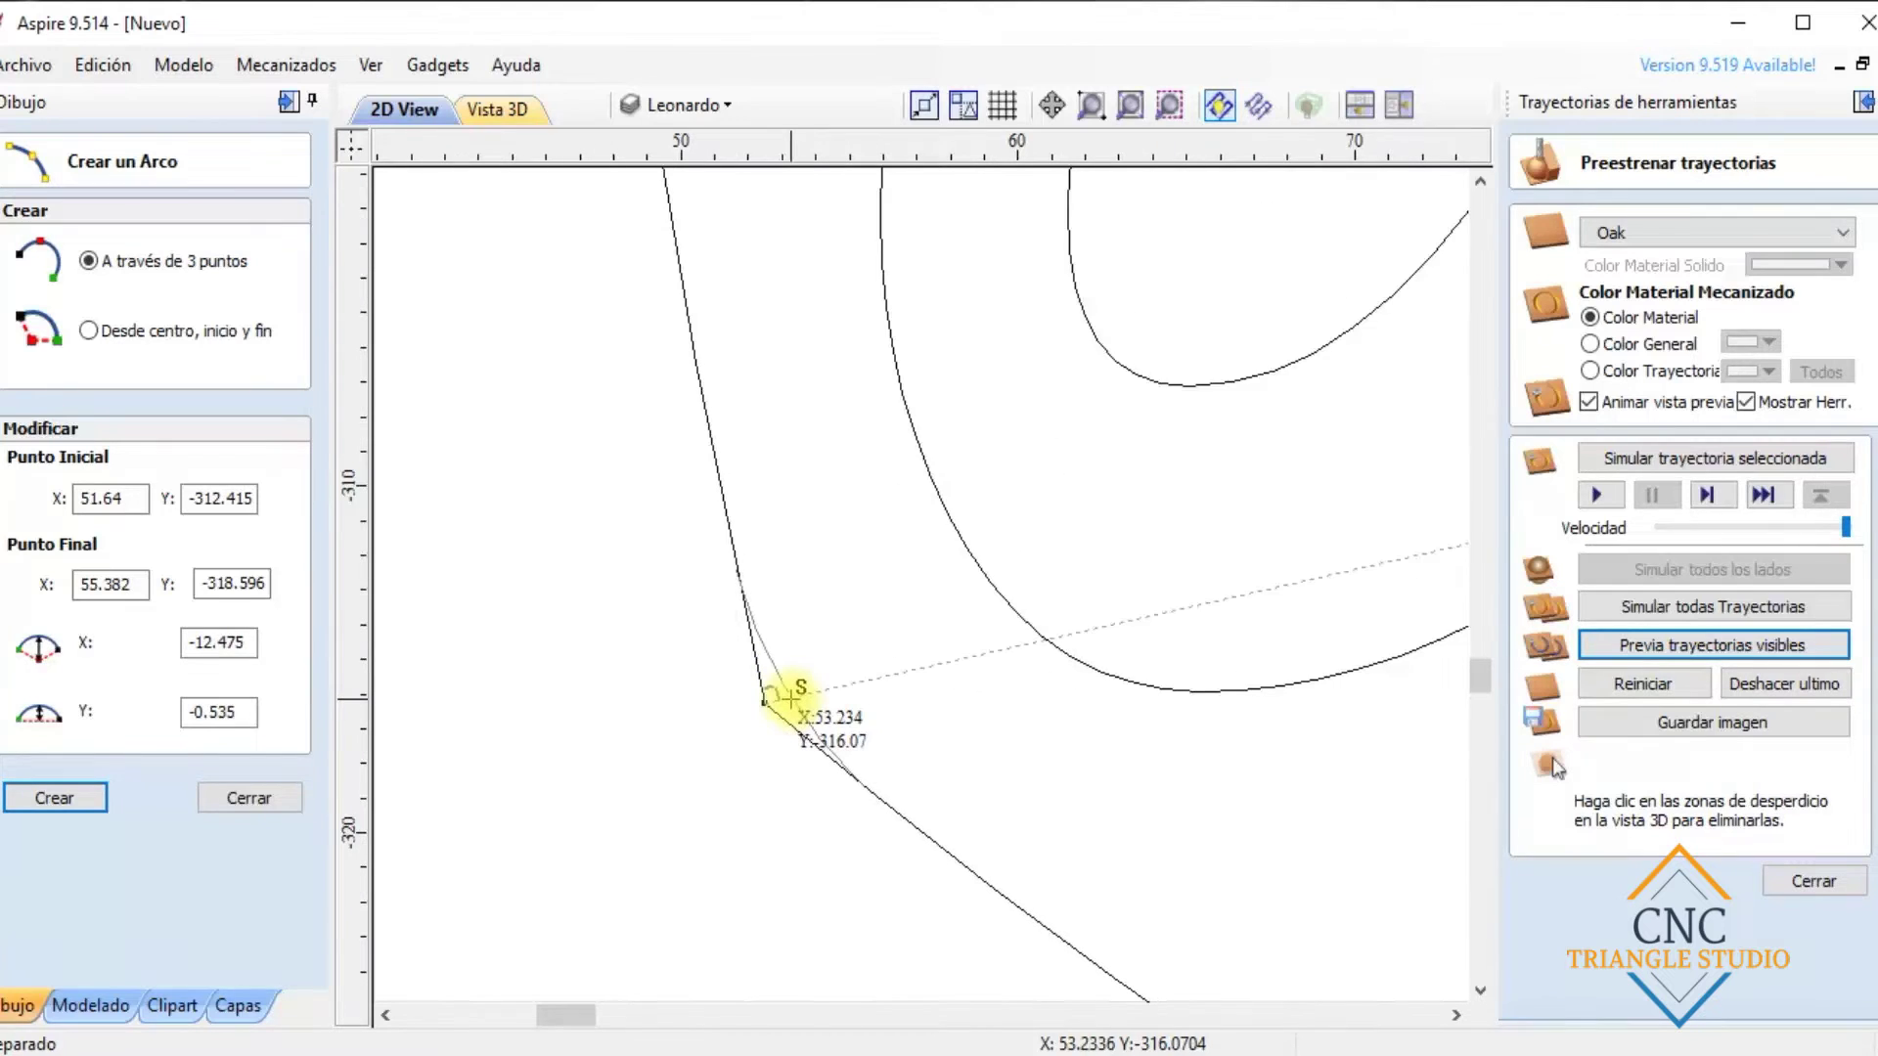
left_click(787, 698)
key("Escape")
key("ctrl+t")
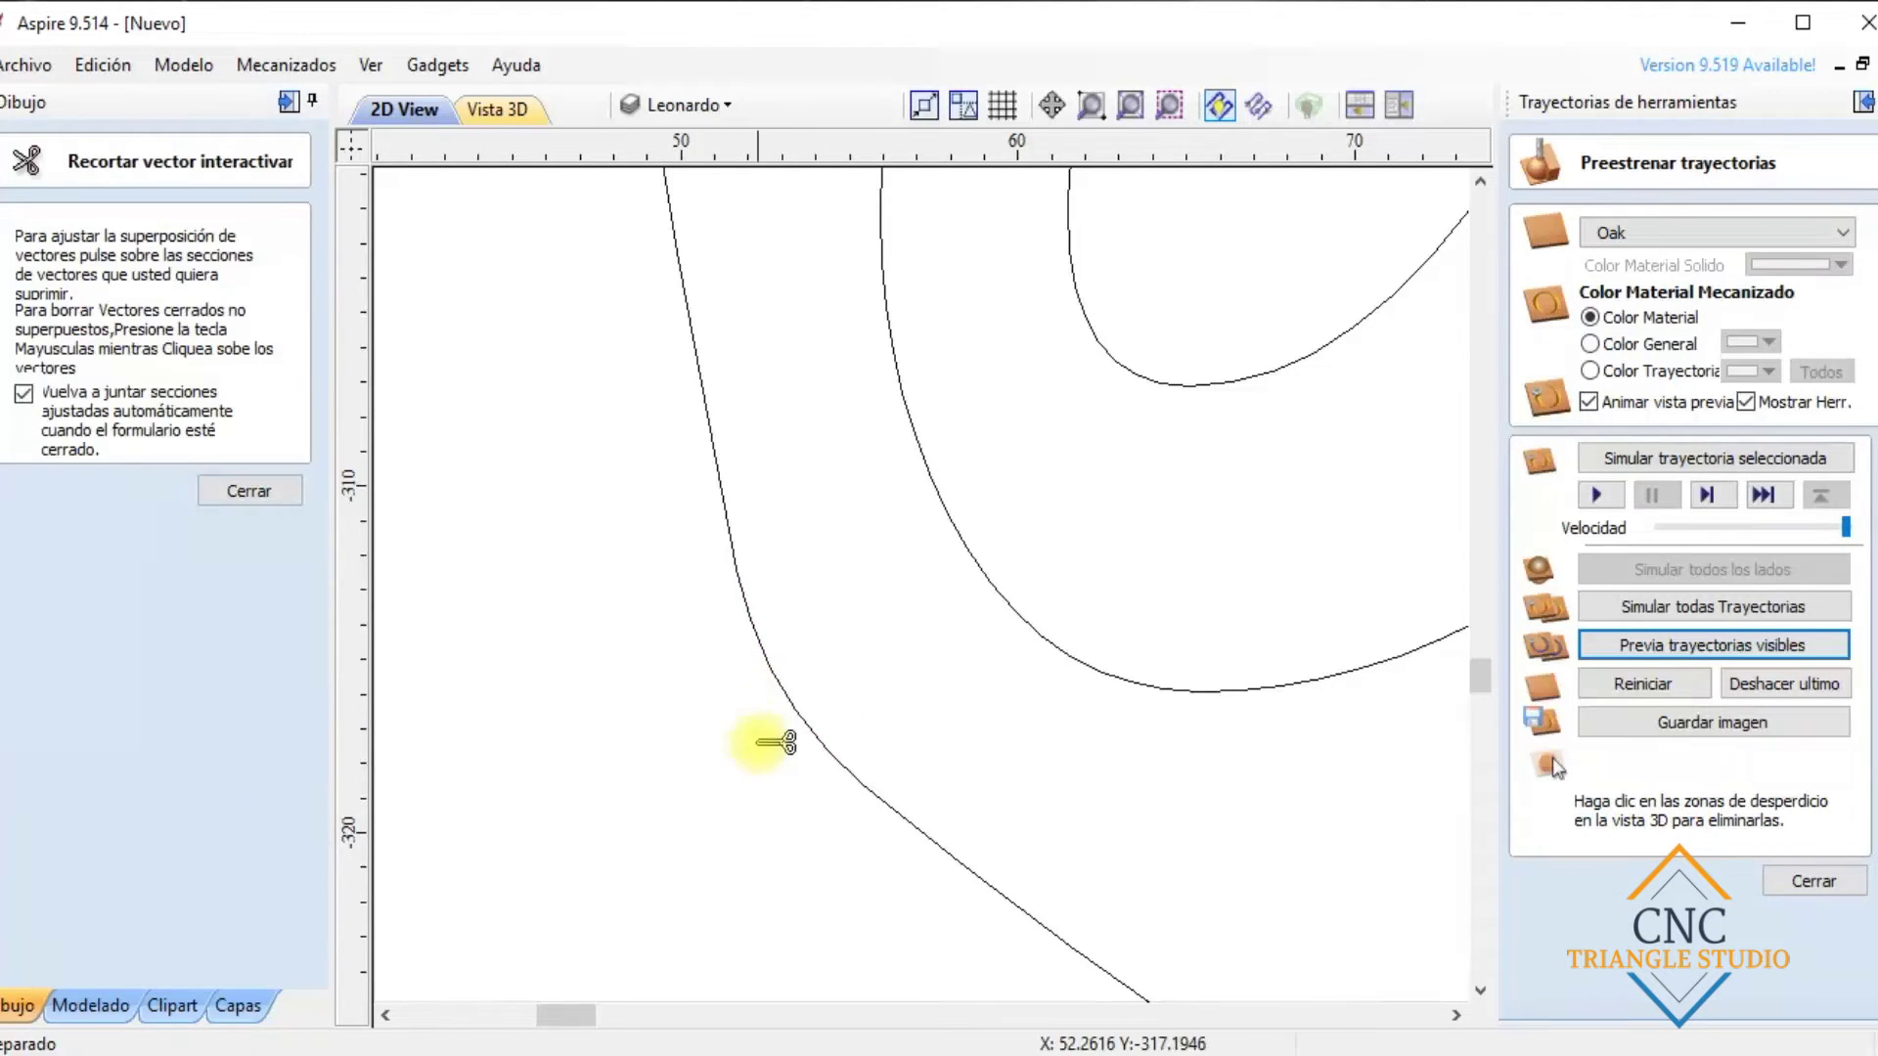
scroll(822, 802, "down", 5)
scroll(721, 490, "up", 4)
key("Escape")
scroll(737, 650, "down", 5)
scroll(738, 649, "up", 1)
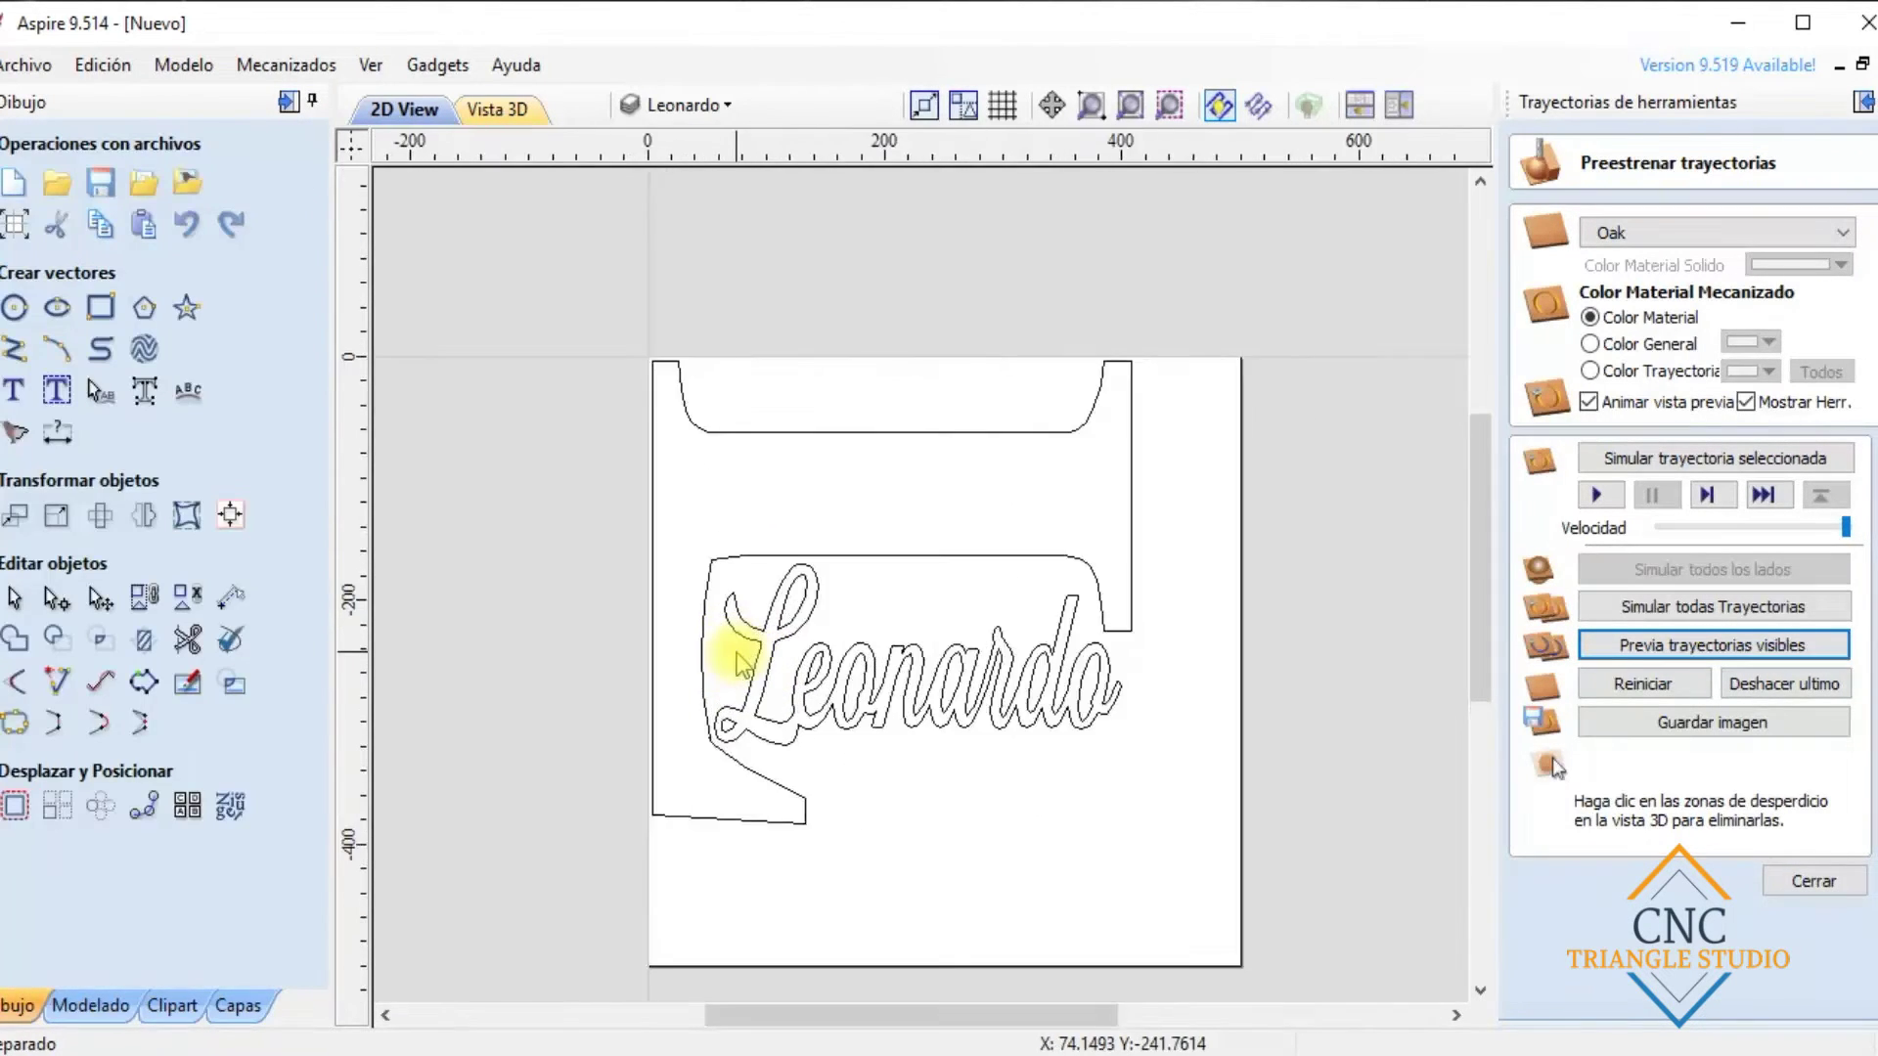
Close the toolpath preview and show all toolpaths in the 2D view to compare them with the nested vectors
scroll(753, 724, "down", 1)
left_click(761, 758)
left_click(1809, 882)
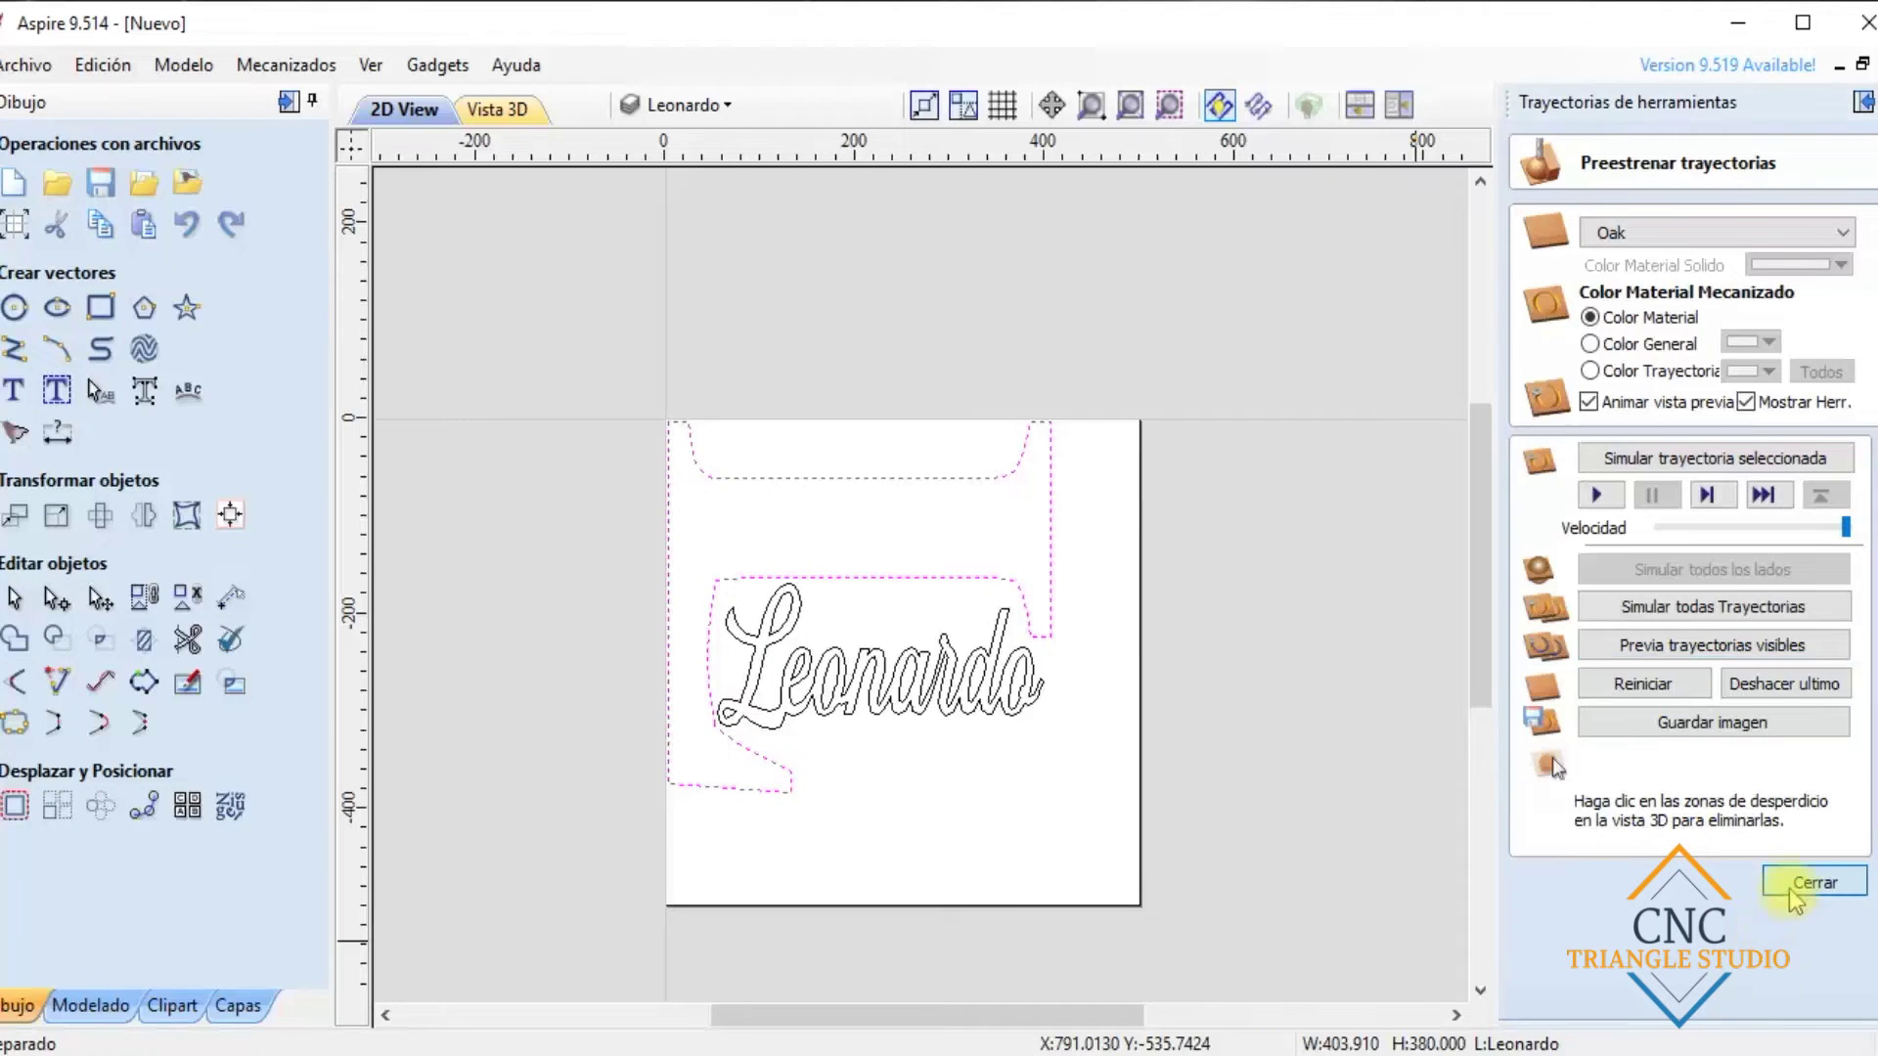
left_click(1527, 664)
left_click(972, 765)
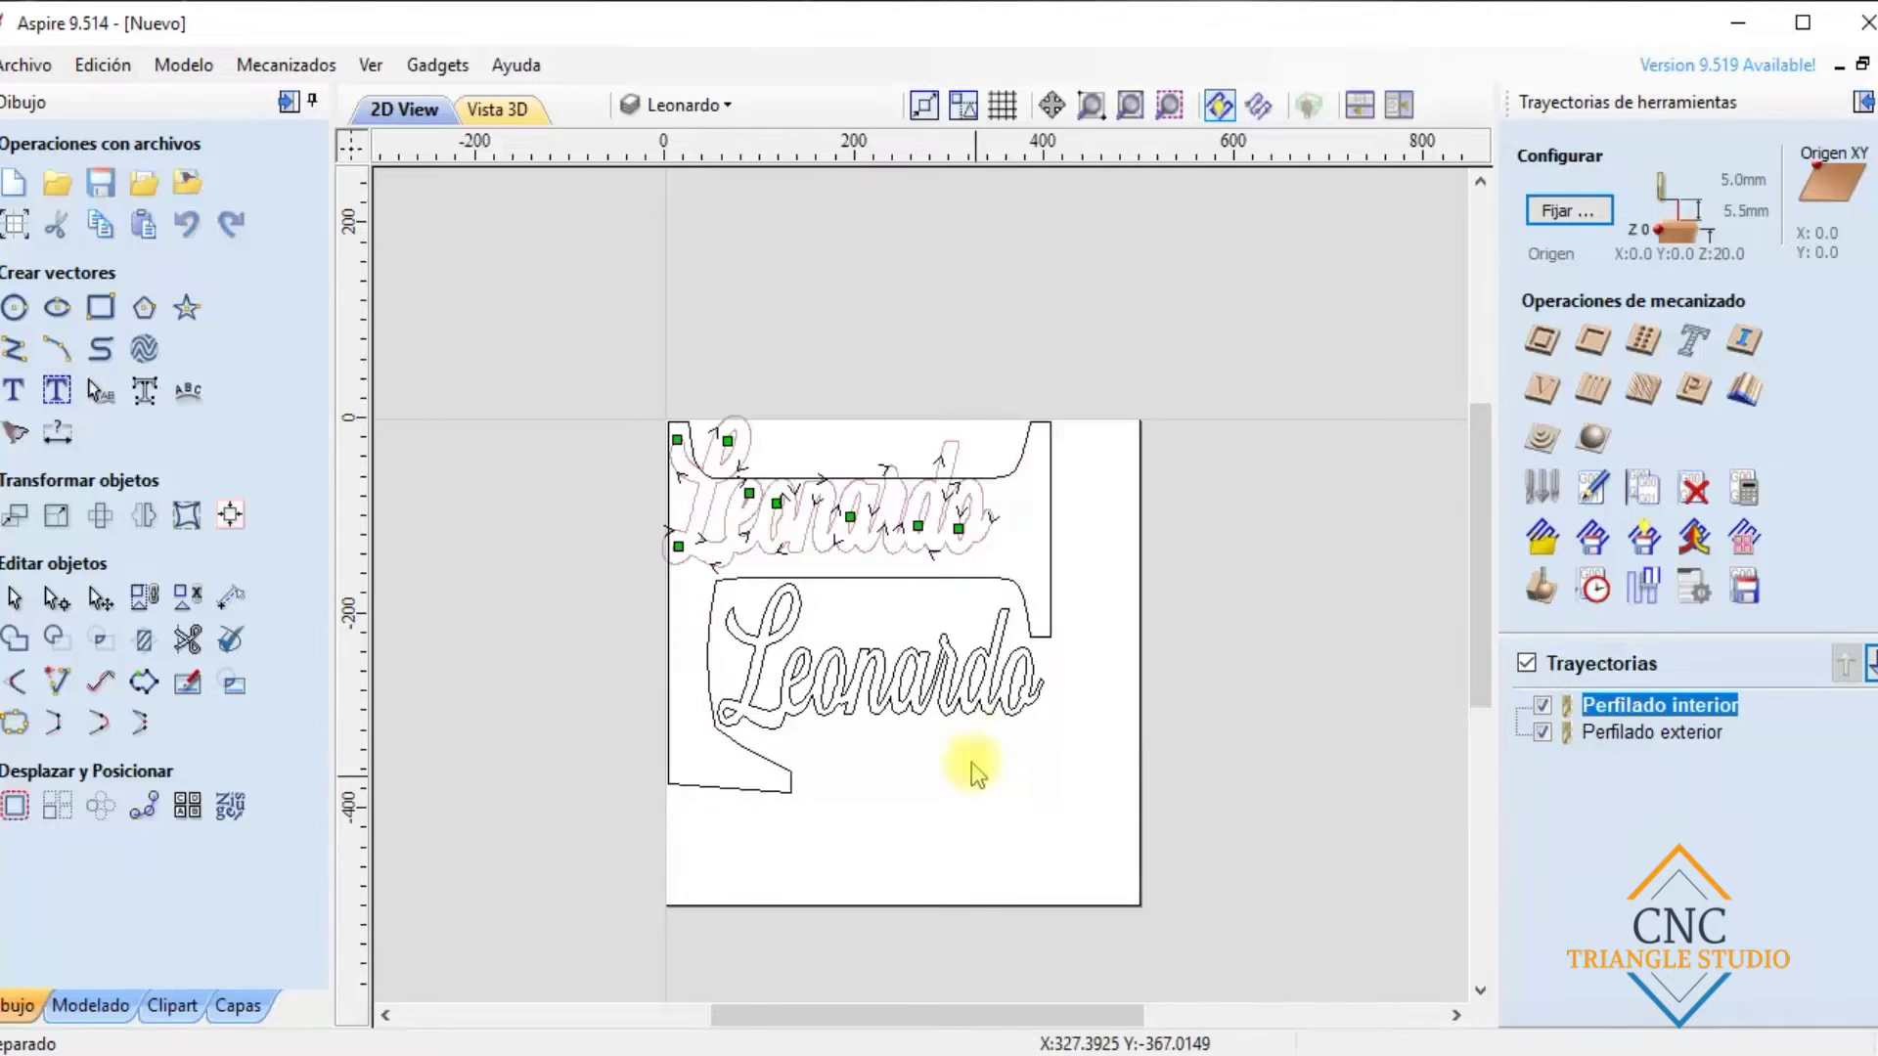
left_click(956, 706)
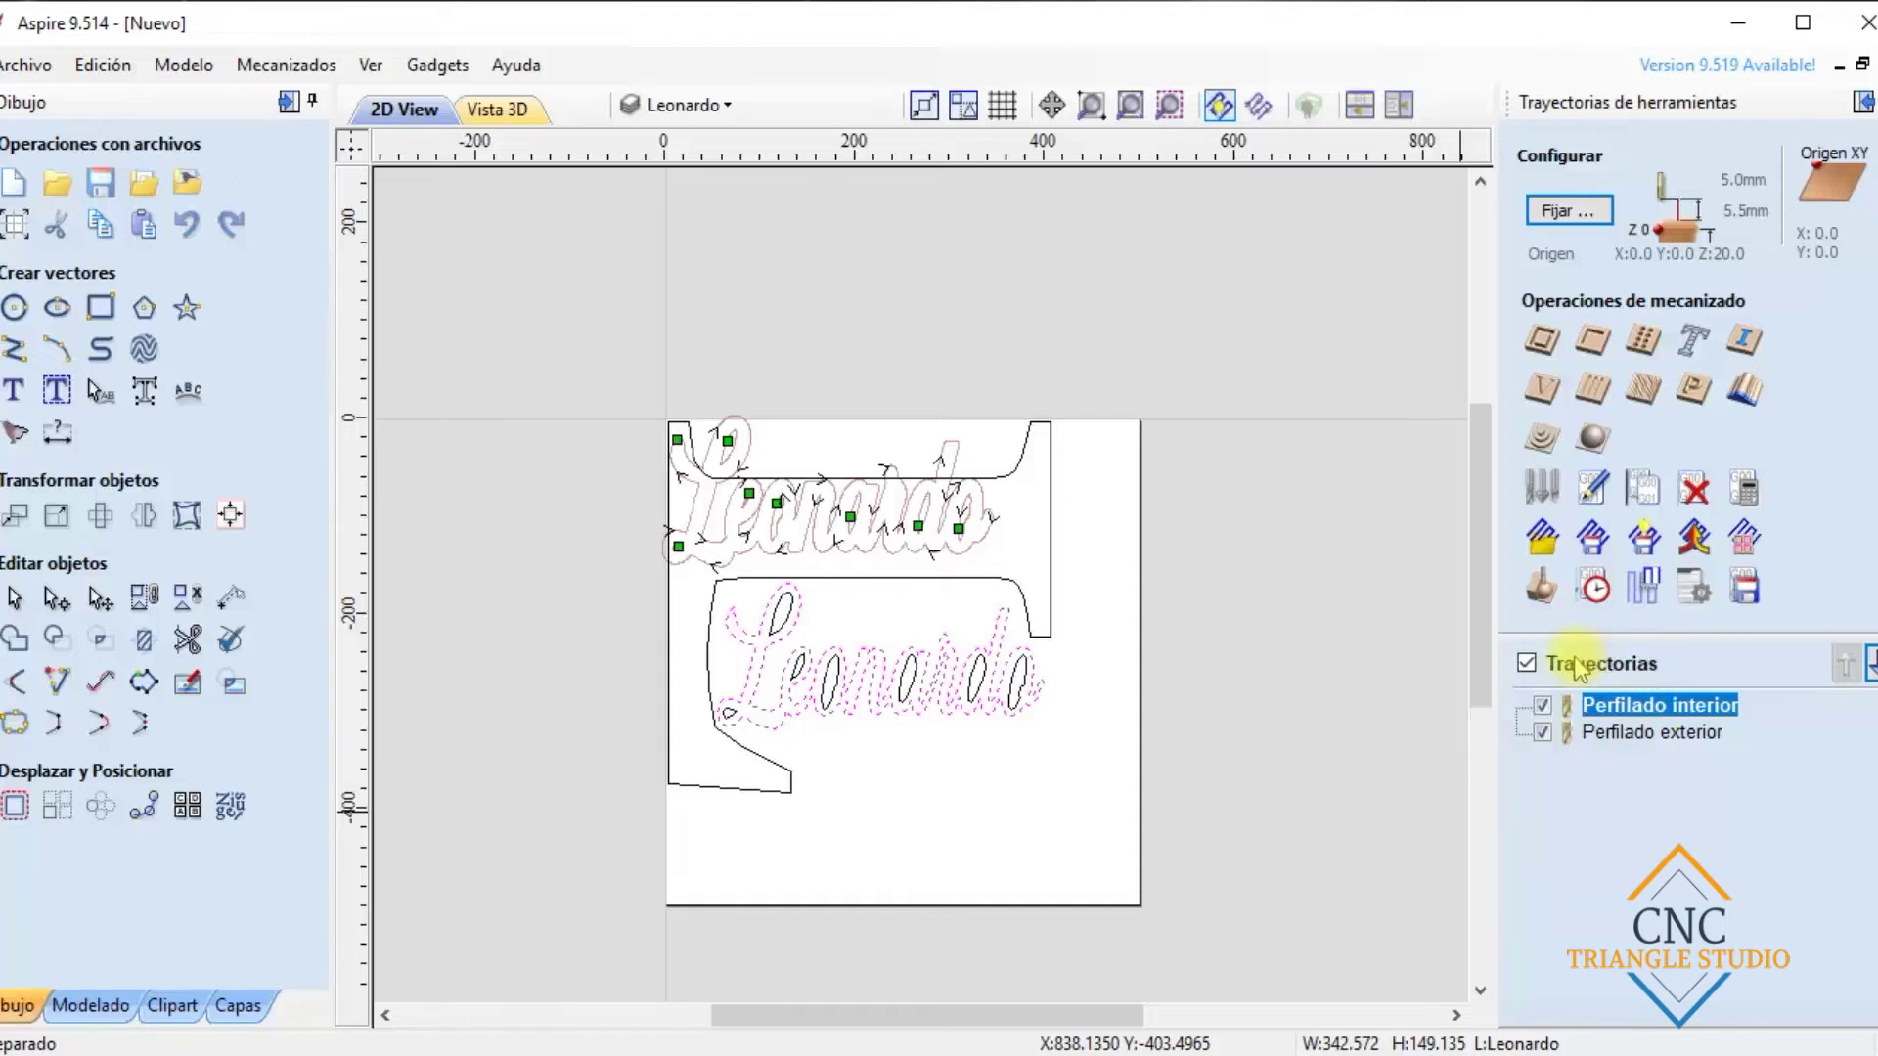
left_click(1406, 745)
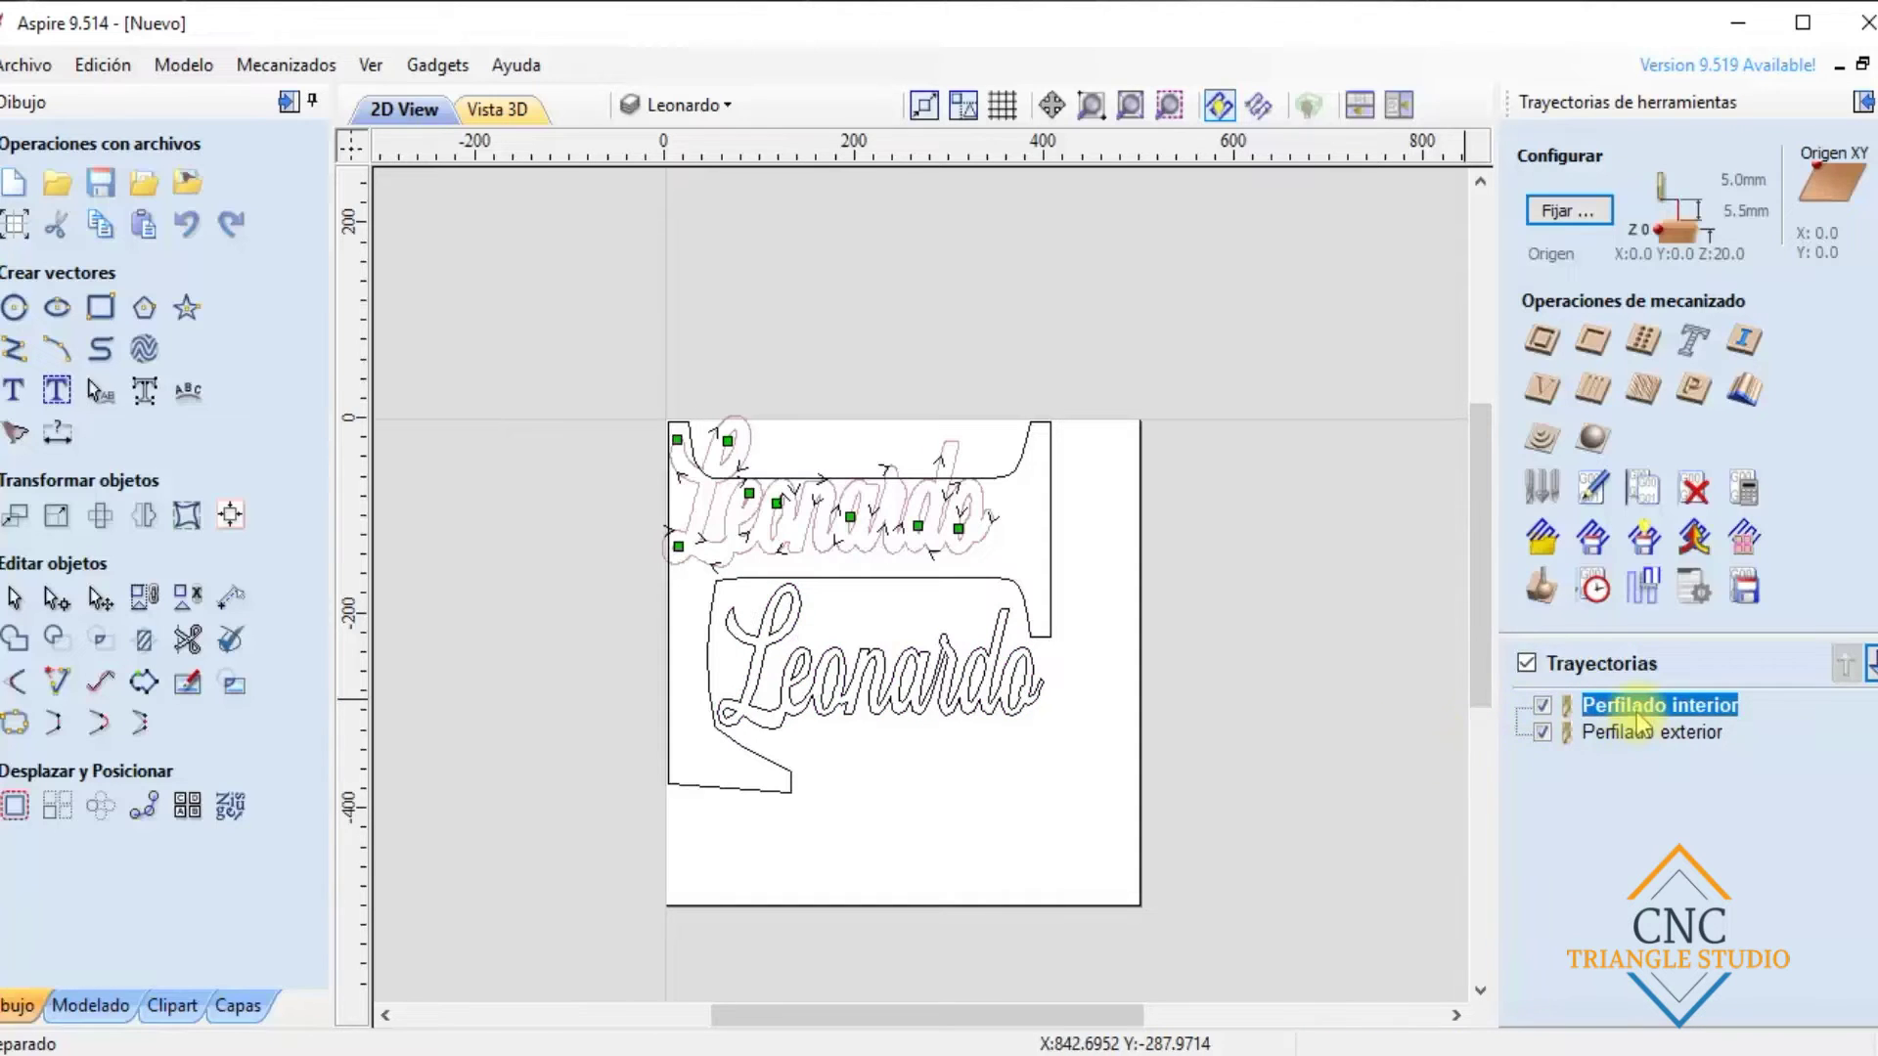
Try to recalculate all toolpaths for the nested vectors, accepting the cut-through depth warning
right_click(1642, 706)
left_click(1710, 951)
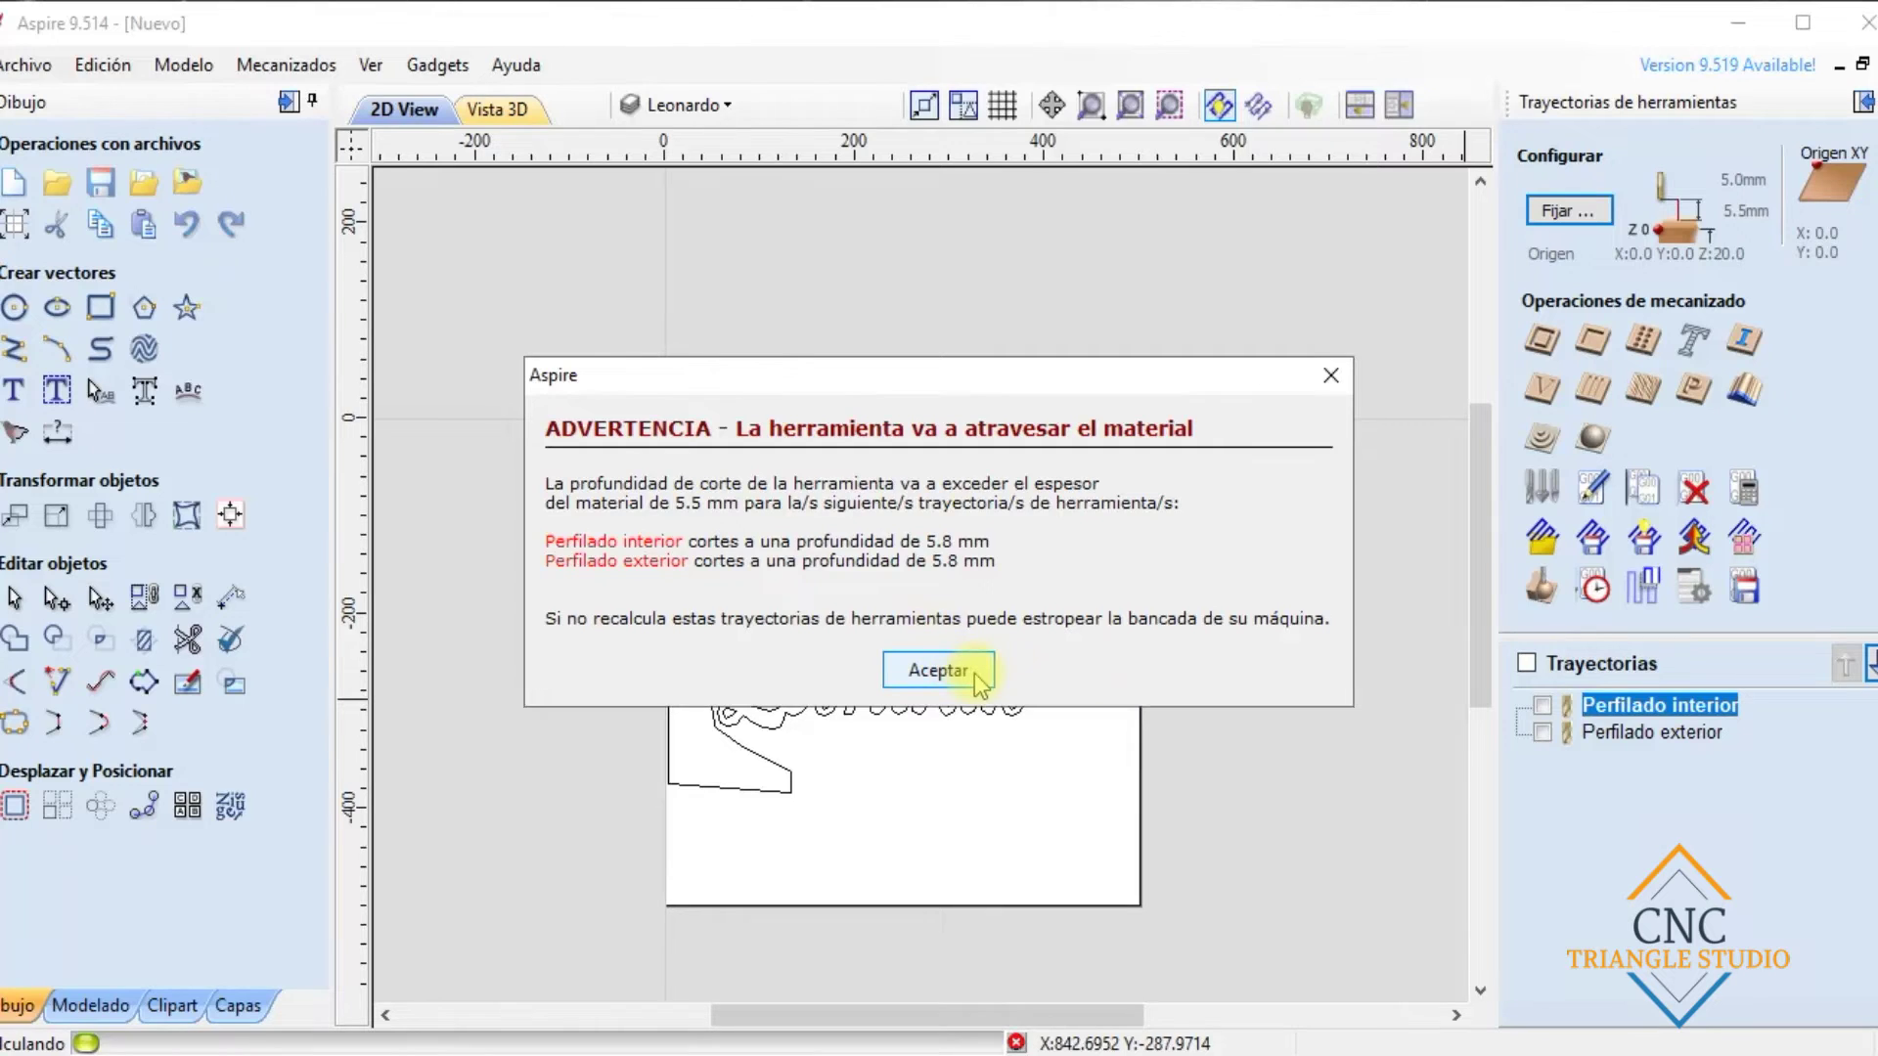
left_click(978, 675)
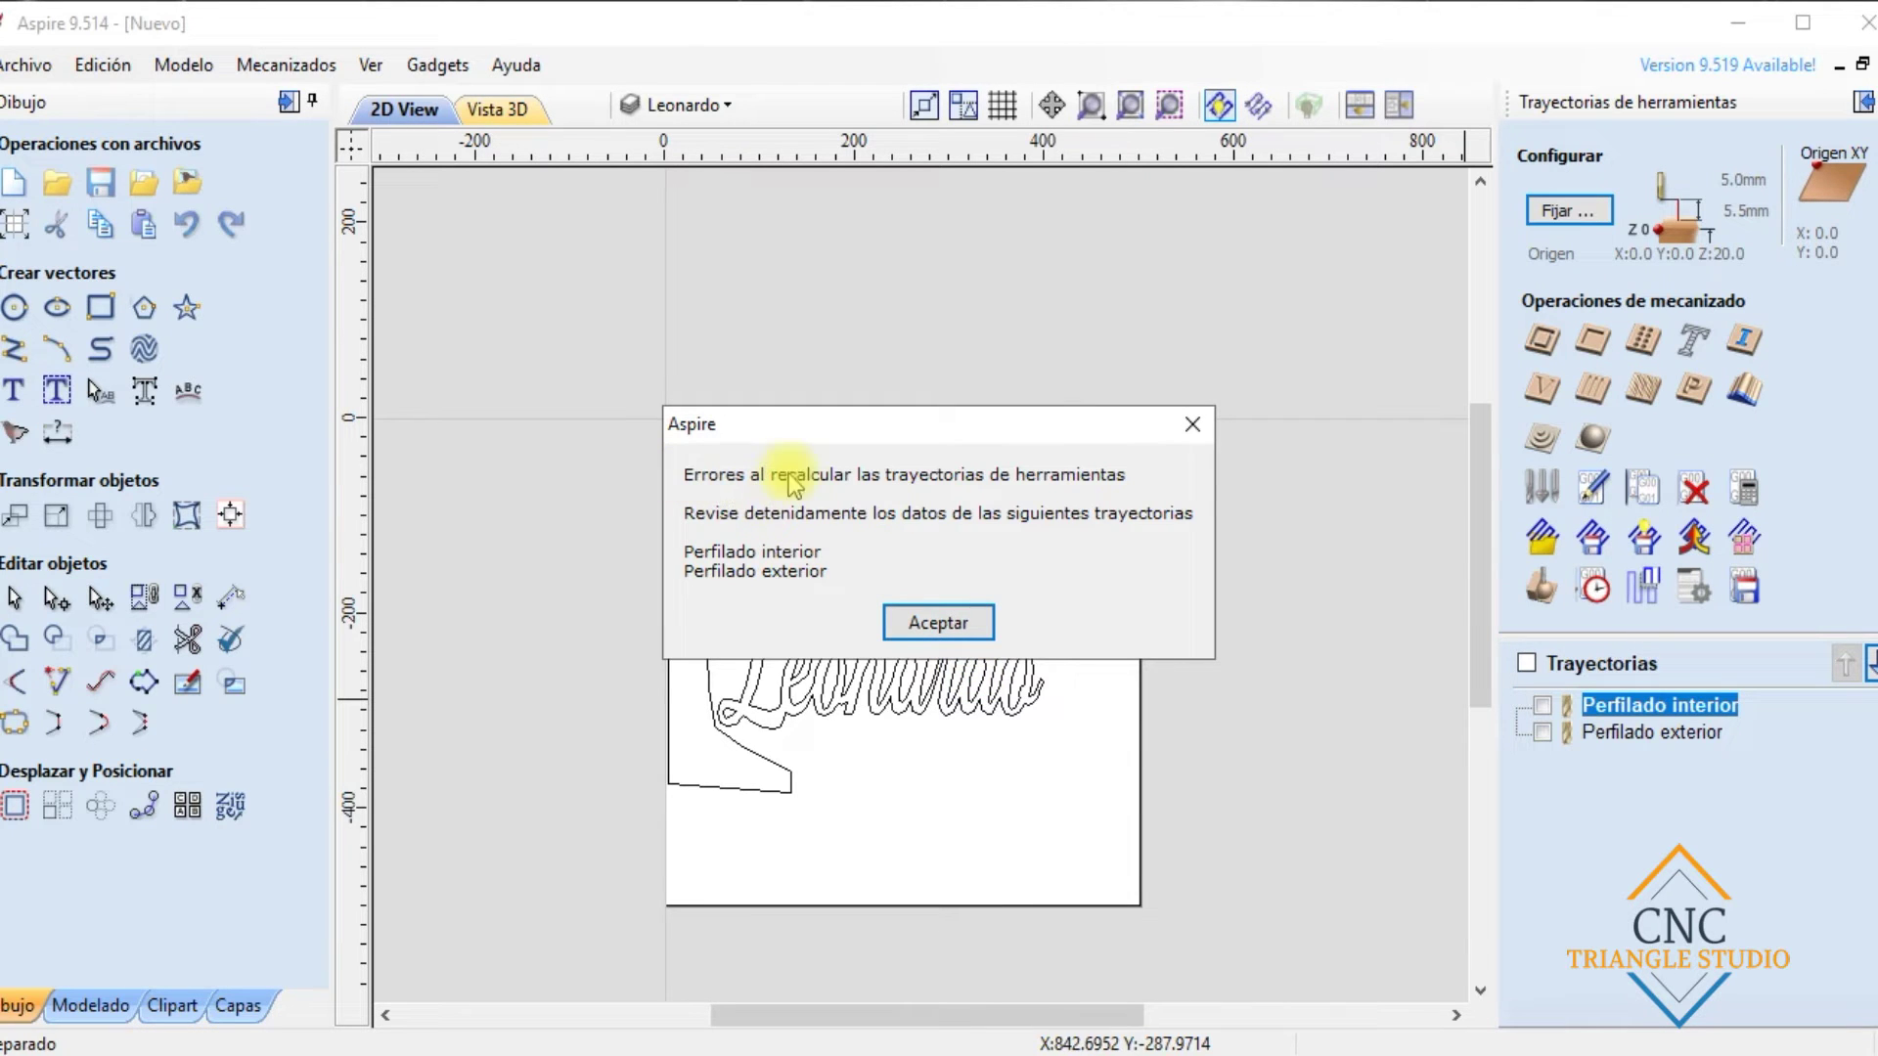
left_click(939, 624)
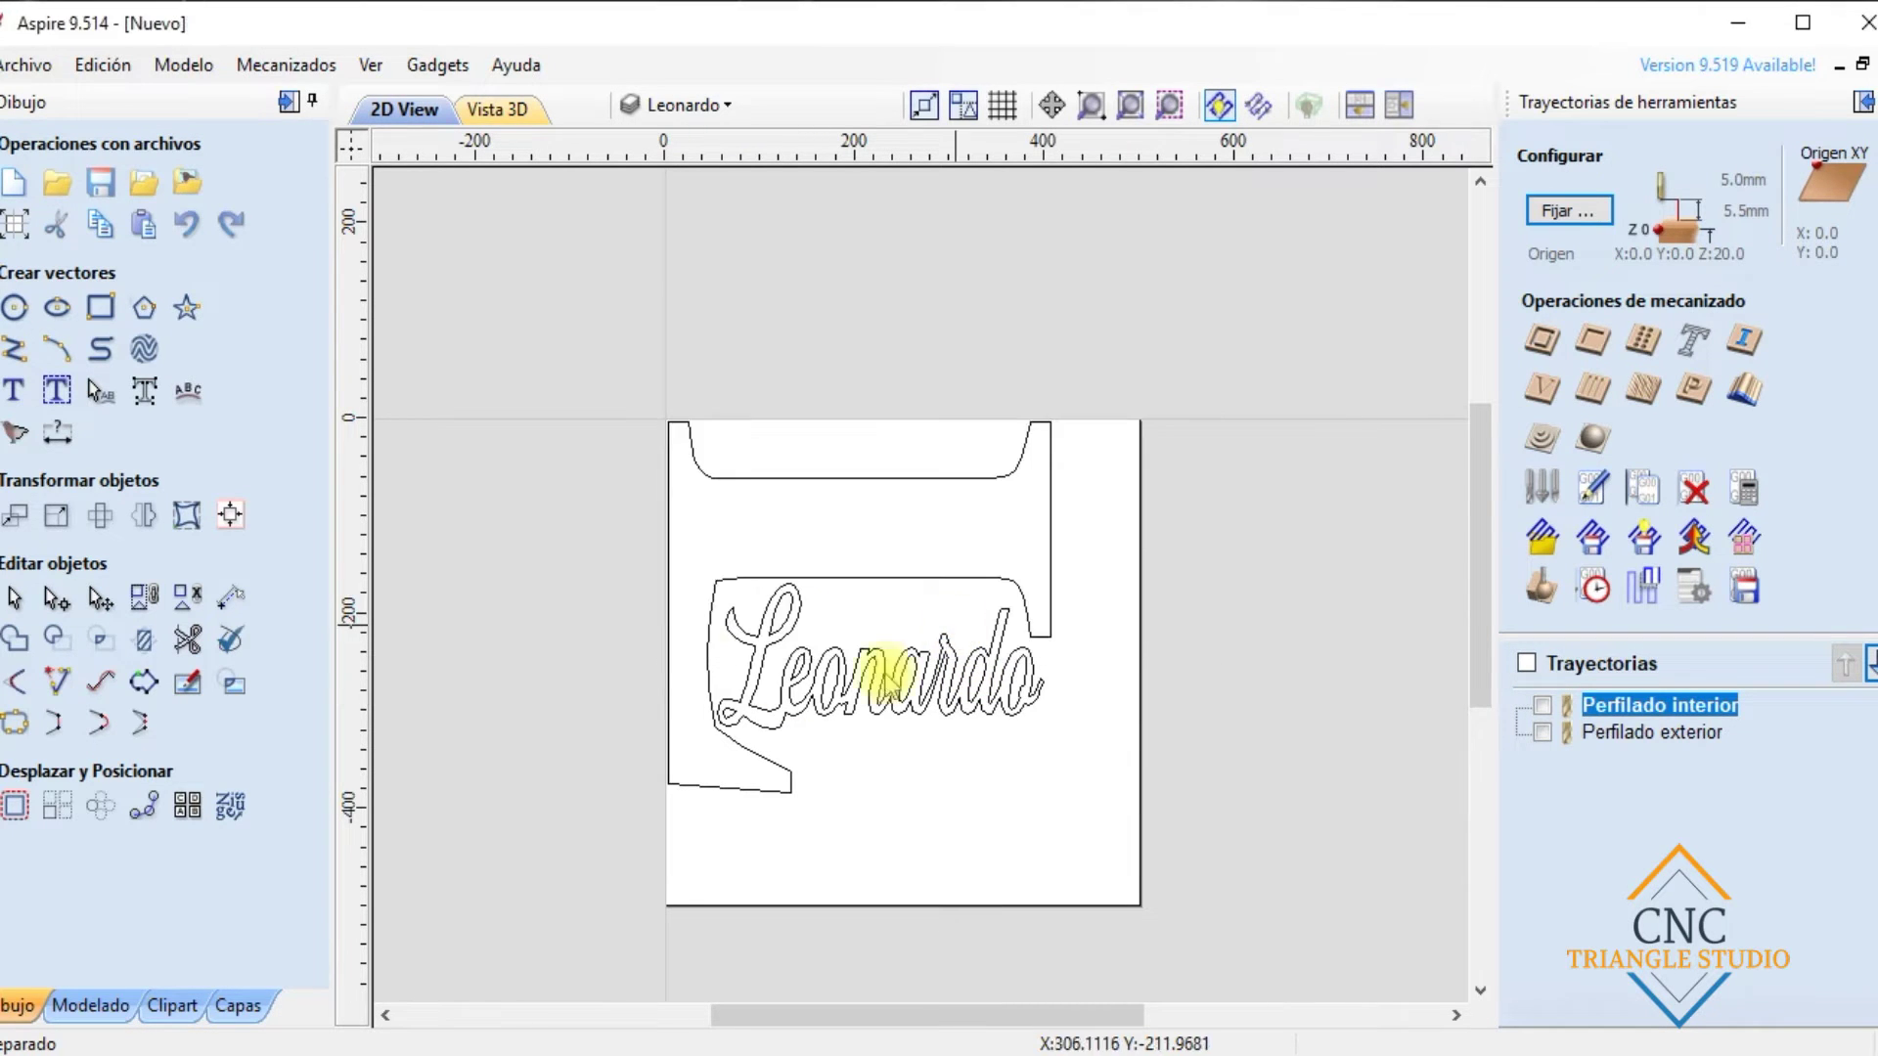
Recalculate the Perfilado interior toolpath using only the six inner loops of the name, excluding the large L
scroll(691, 652, "up", 2)
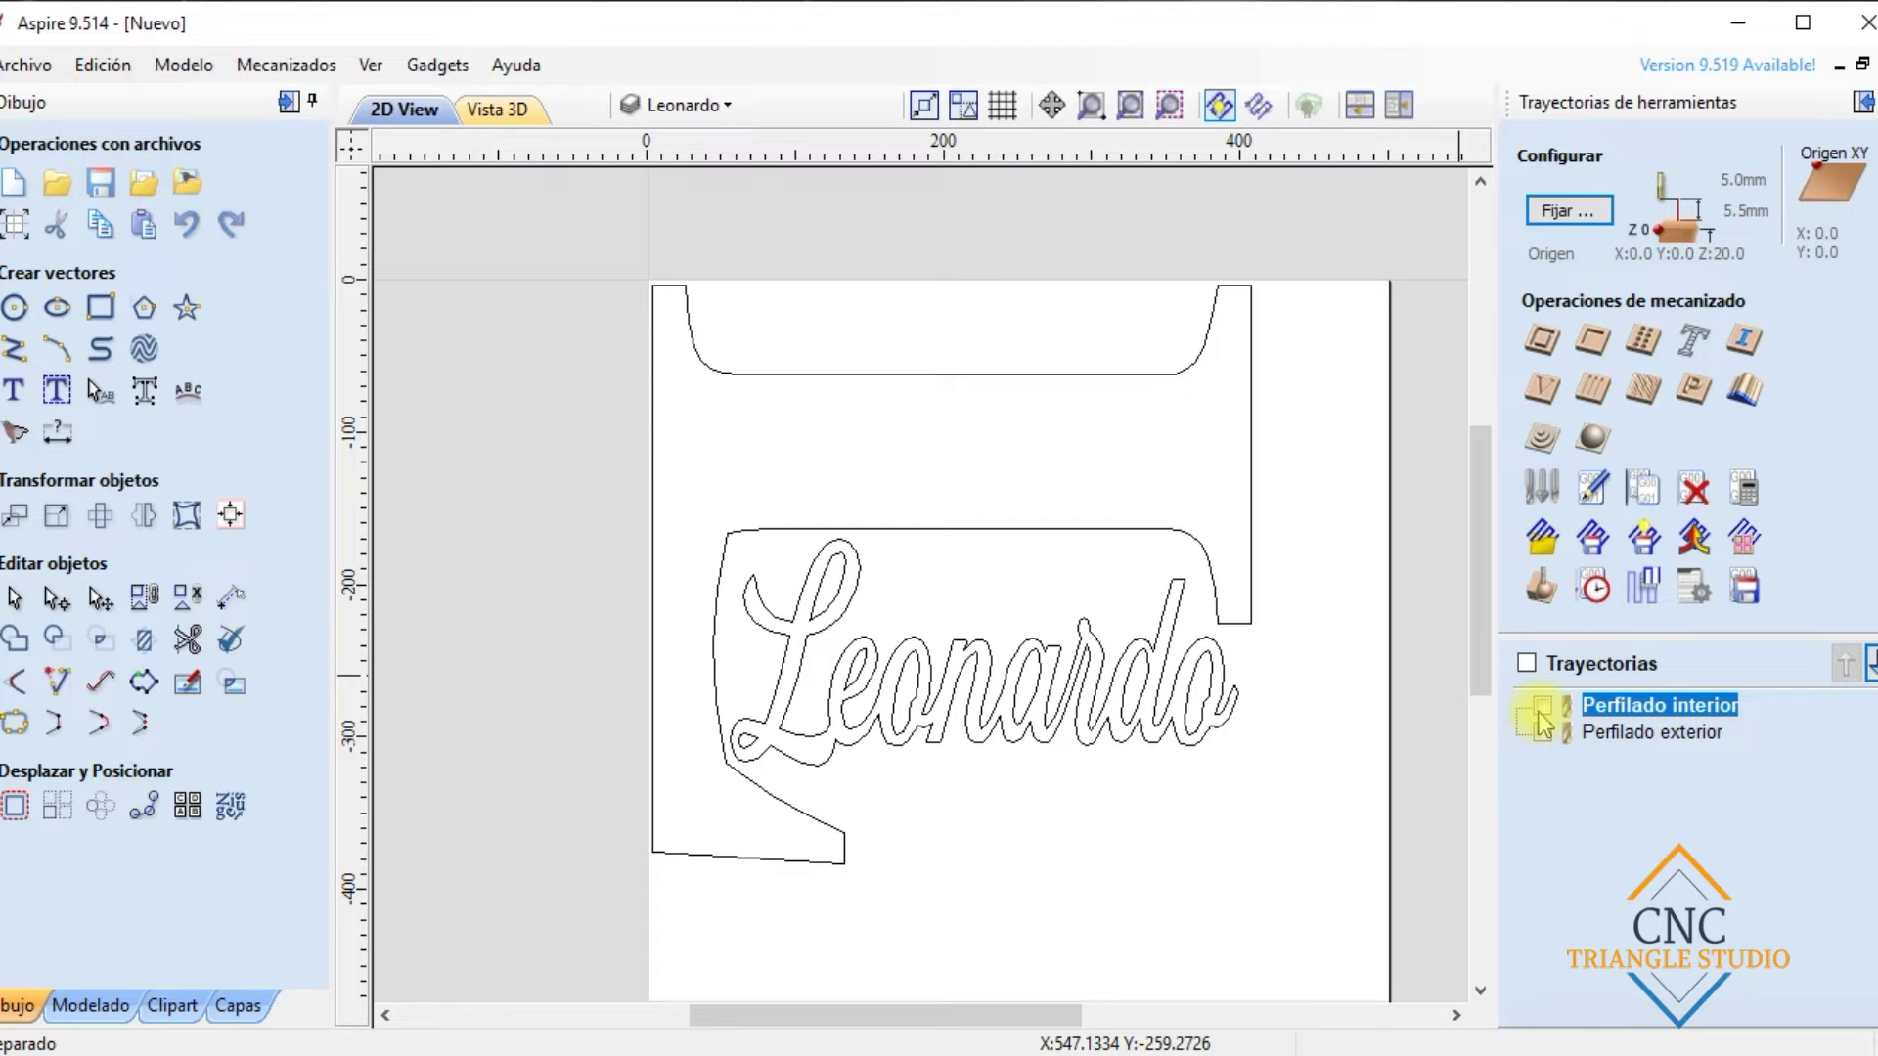
double_click(1619, 711)
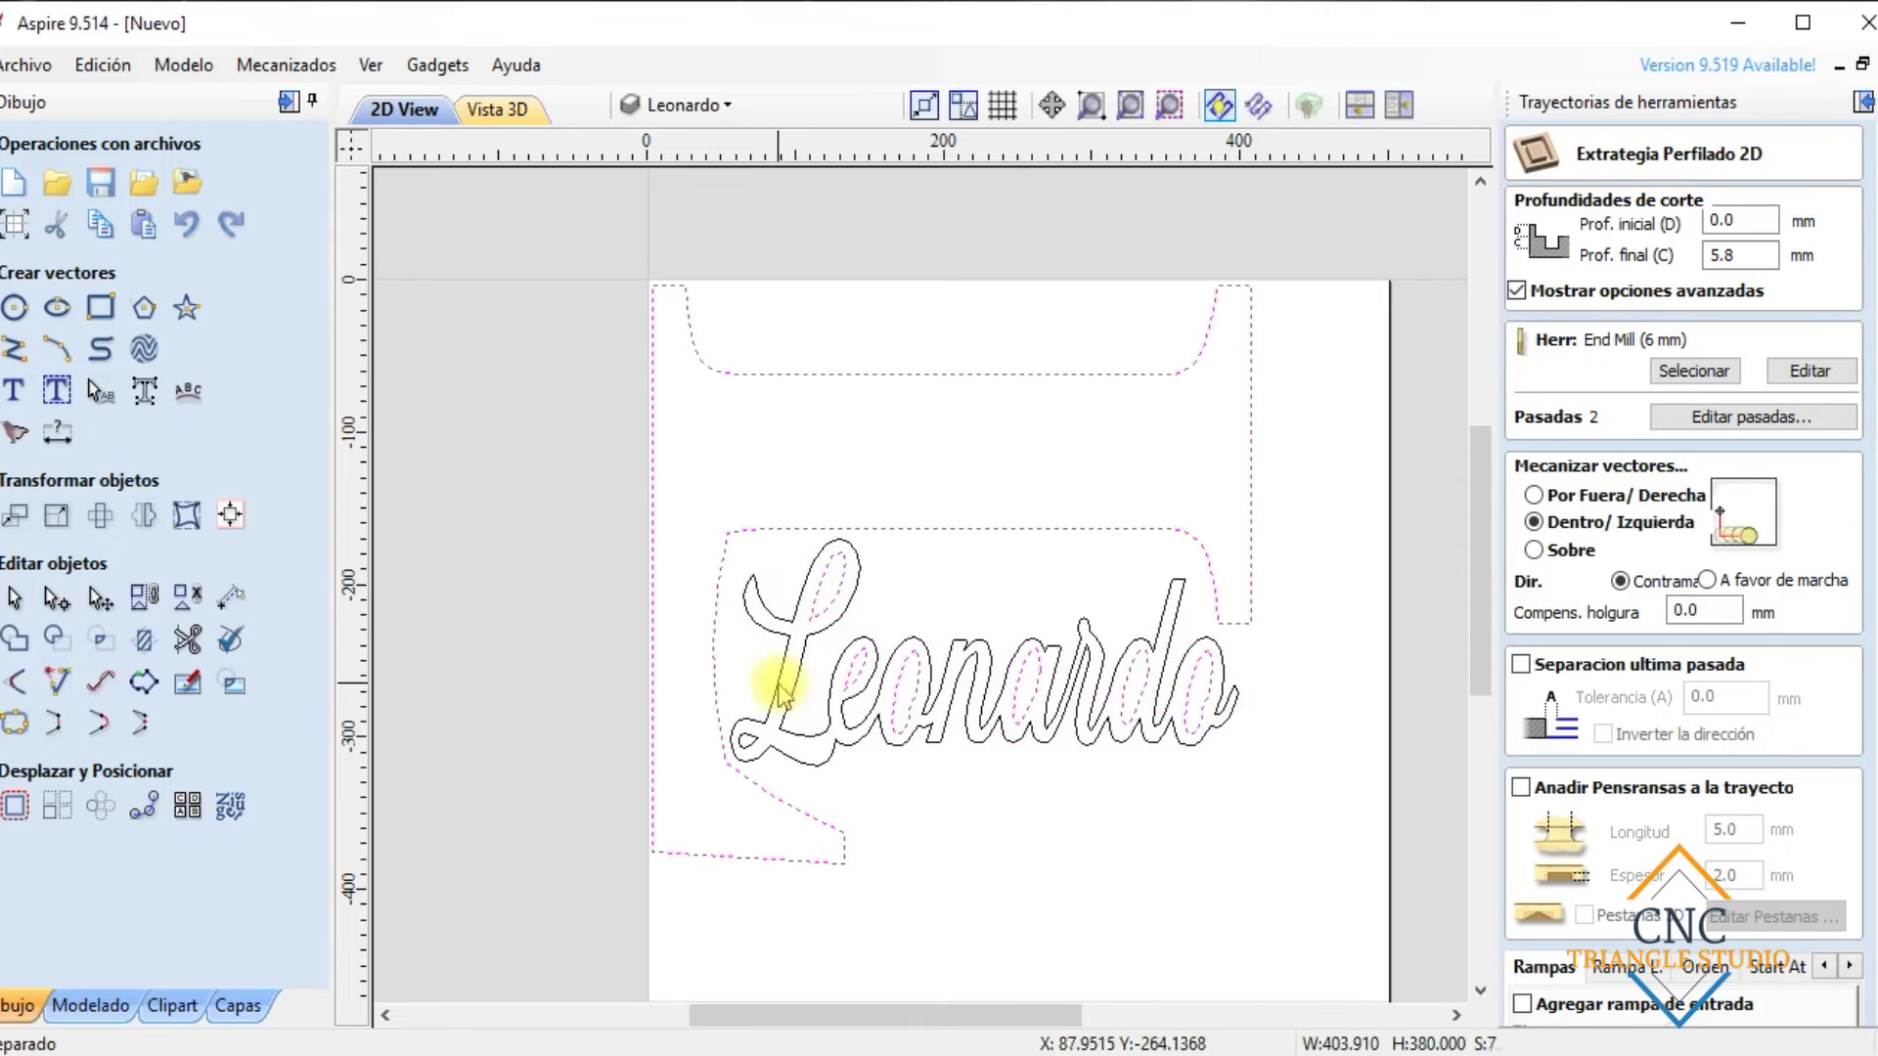
left_click(1272, 616)
scroll(1682, 880, "down", 5)
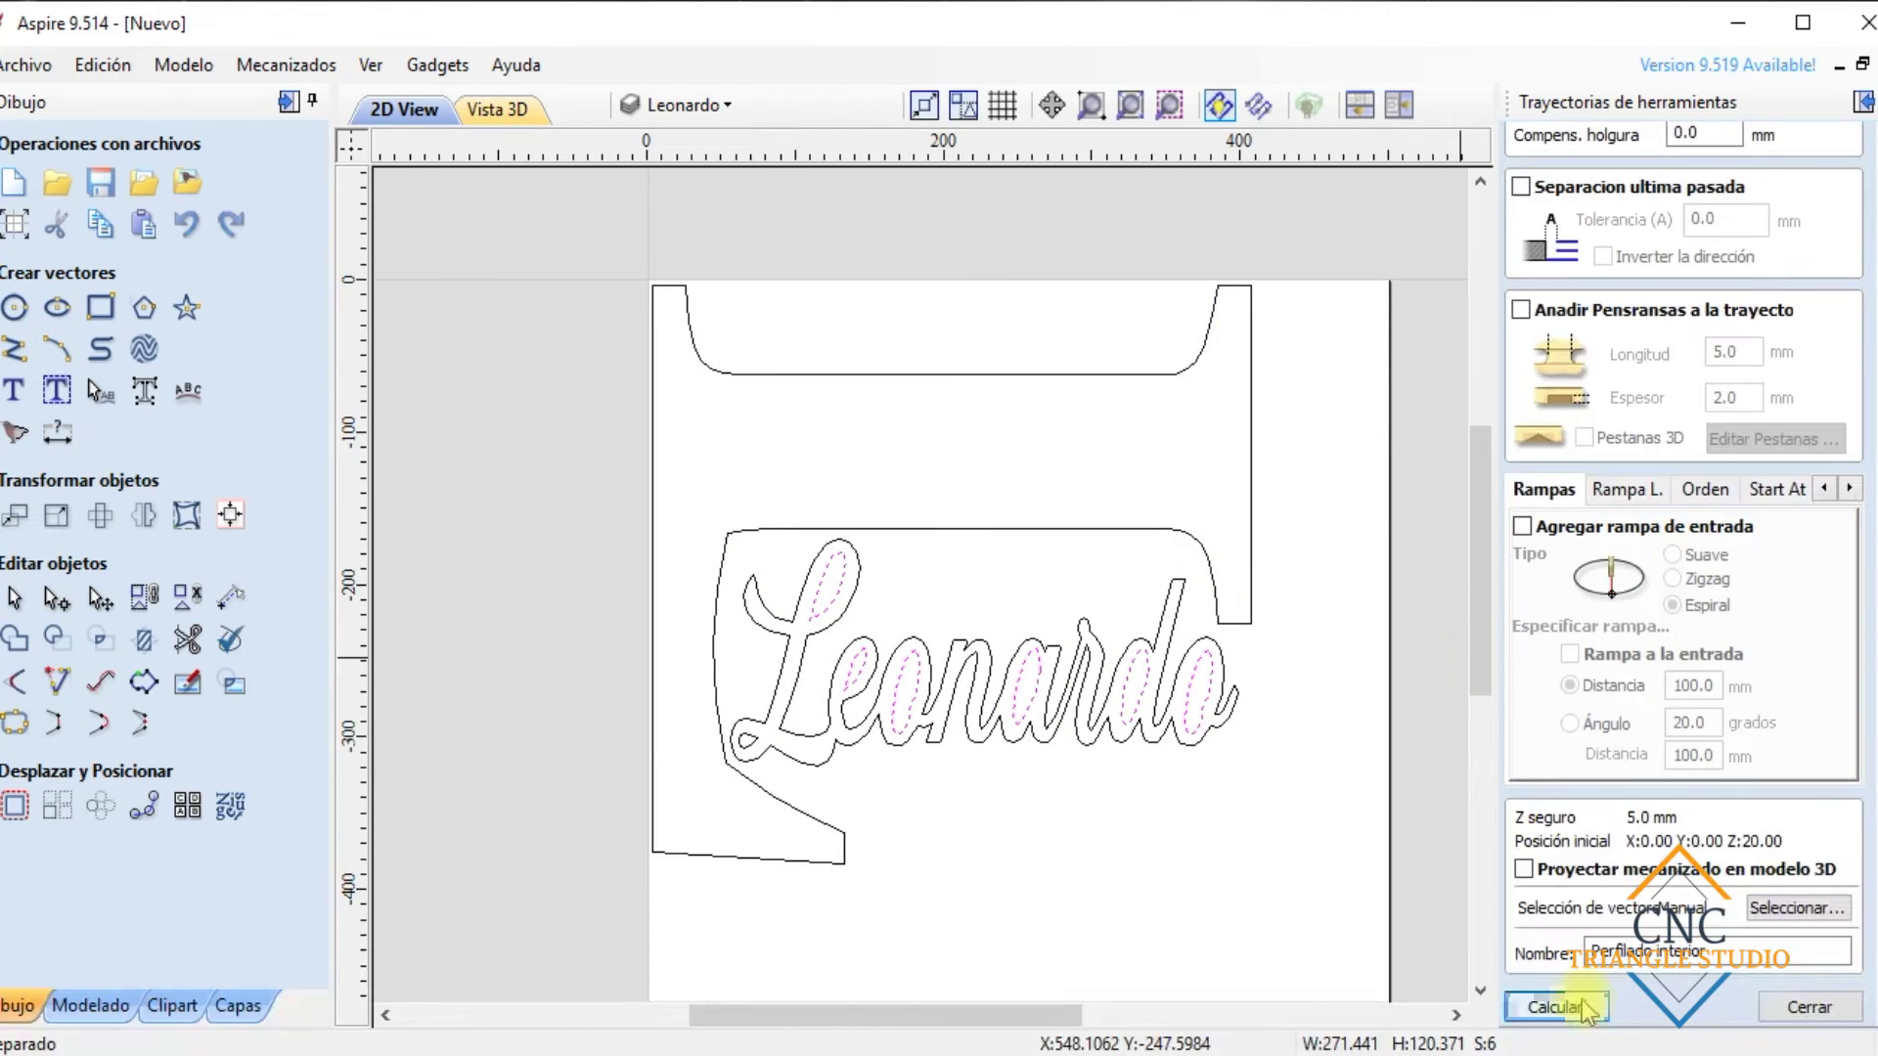
left_click(1555, 1008)
left_click(863, 710)
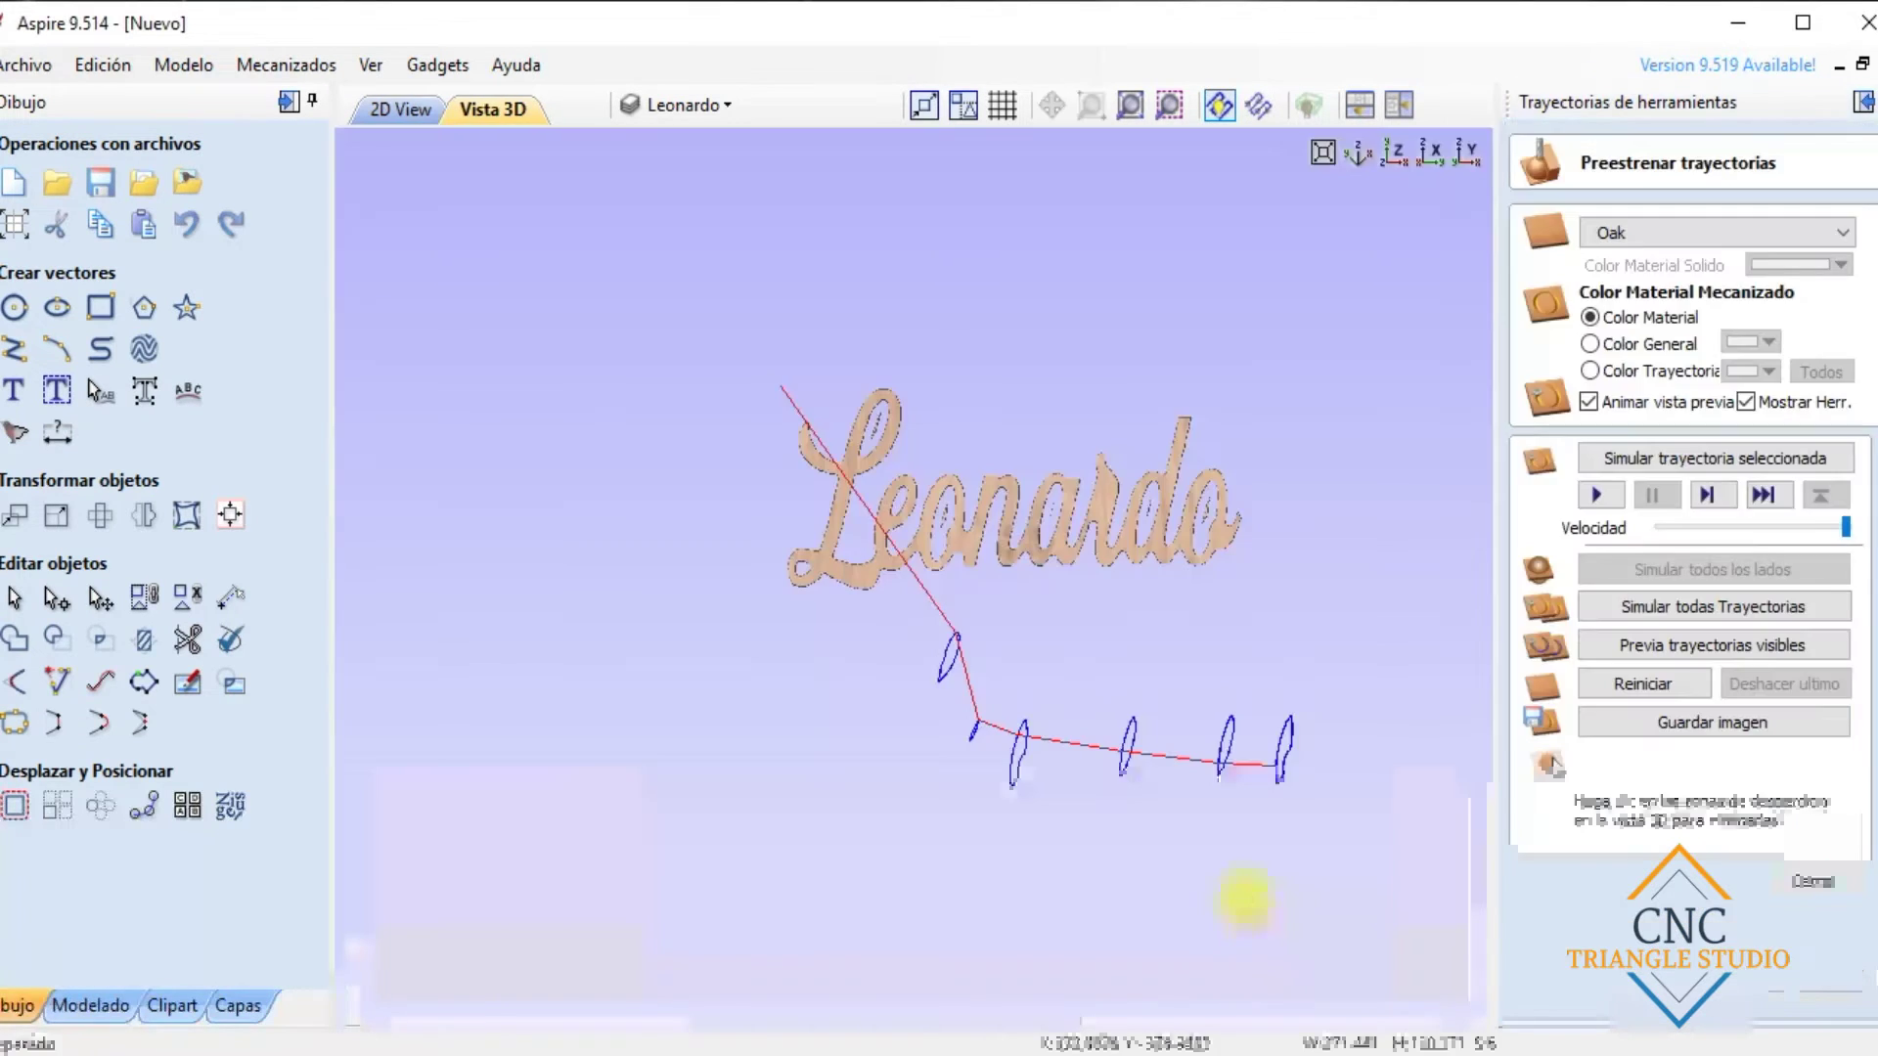
left_click(396, 108)
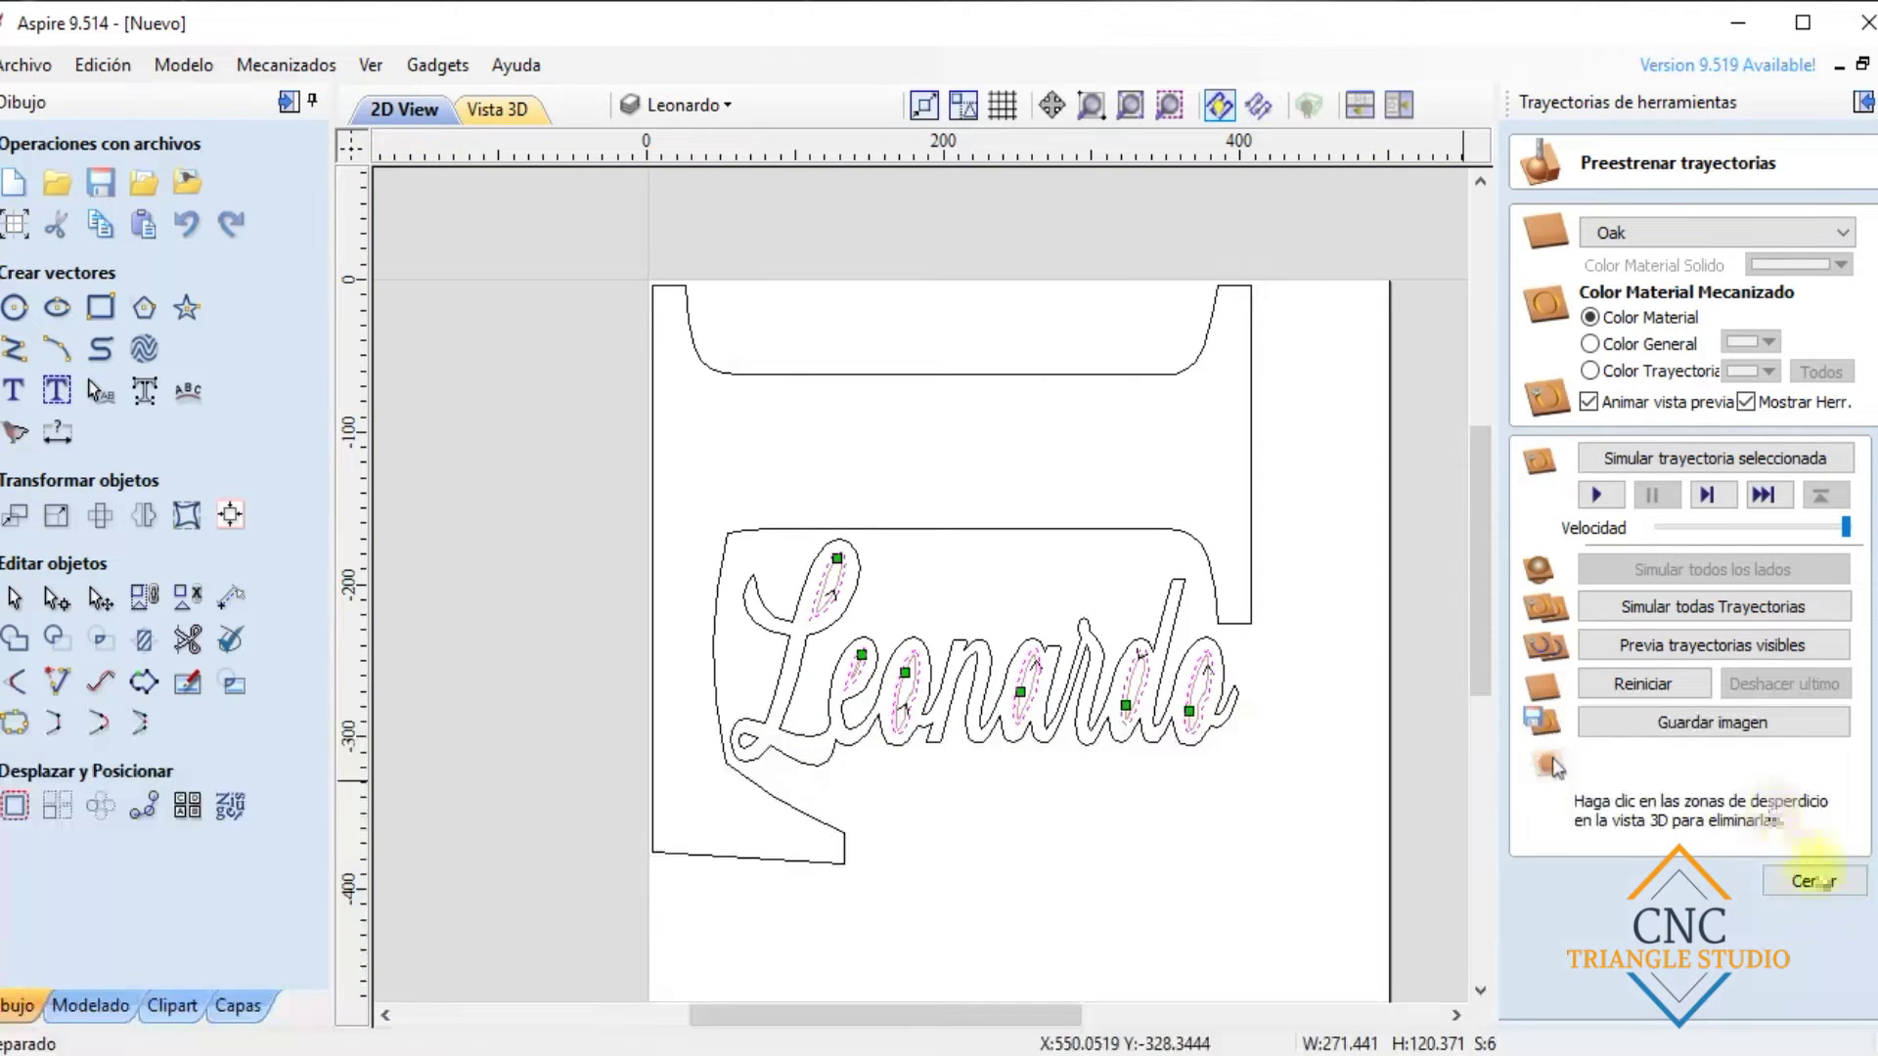
left_click(1815, 880)
Recalculate the Perfilado exterior toolpath for the name's outer outline and the large L, accepting that open vectors are ignored
left_click(1684, 736)
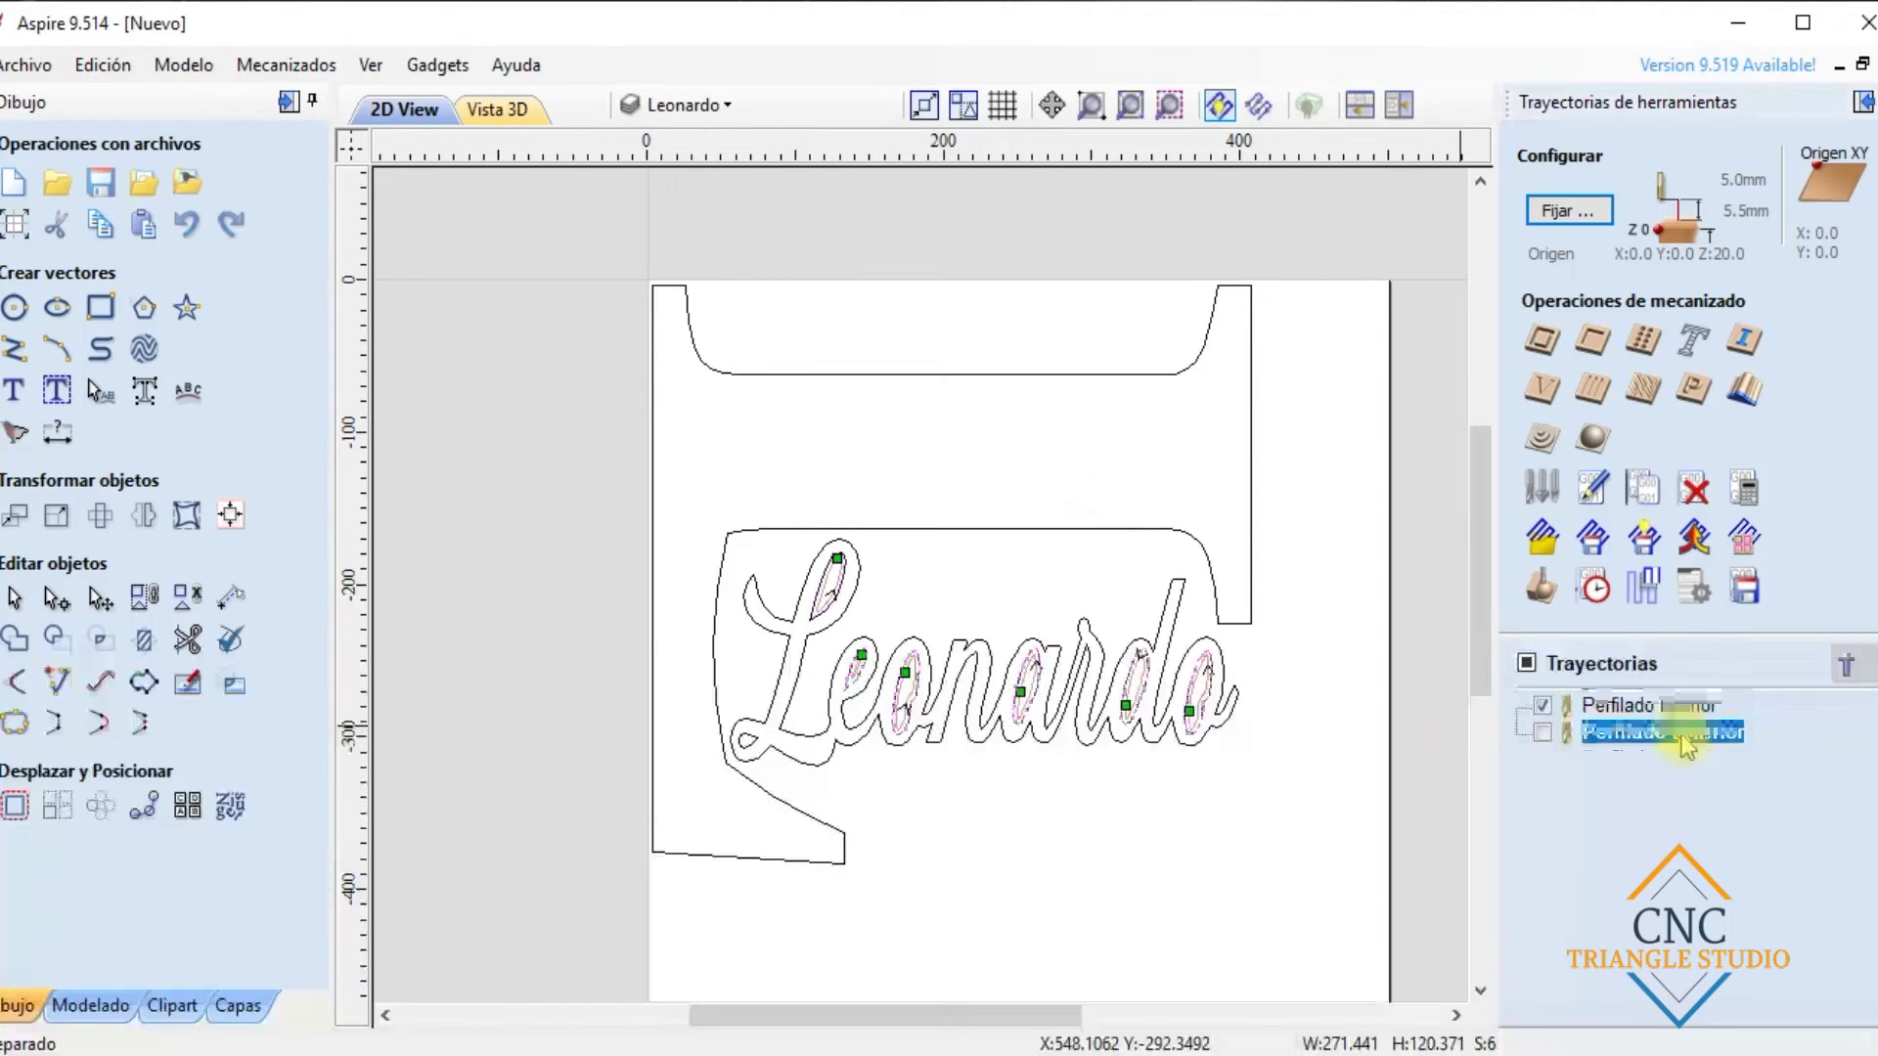
double_click(1676, 739)
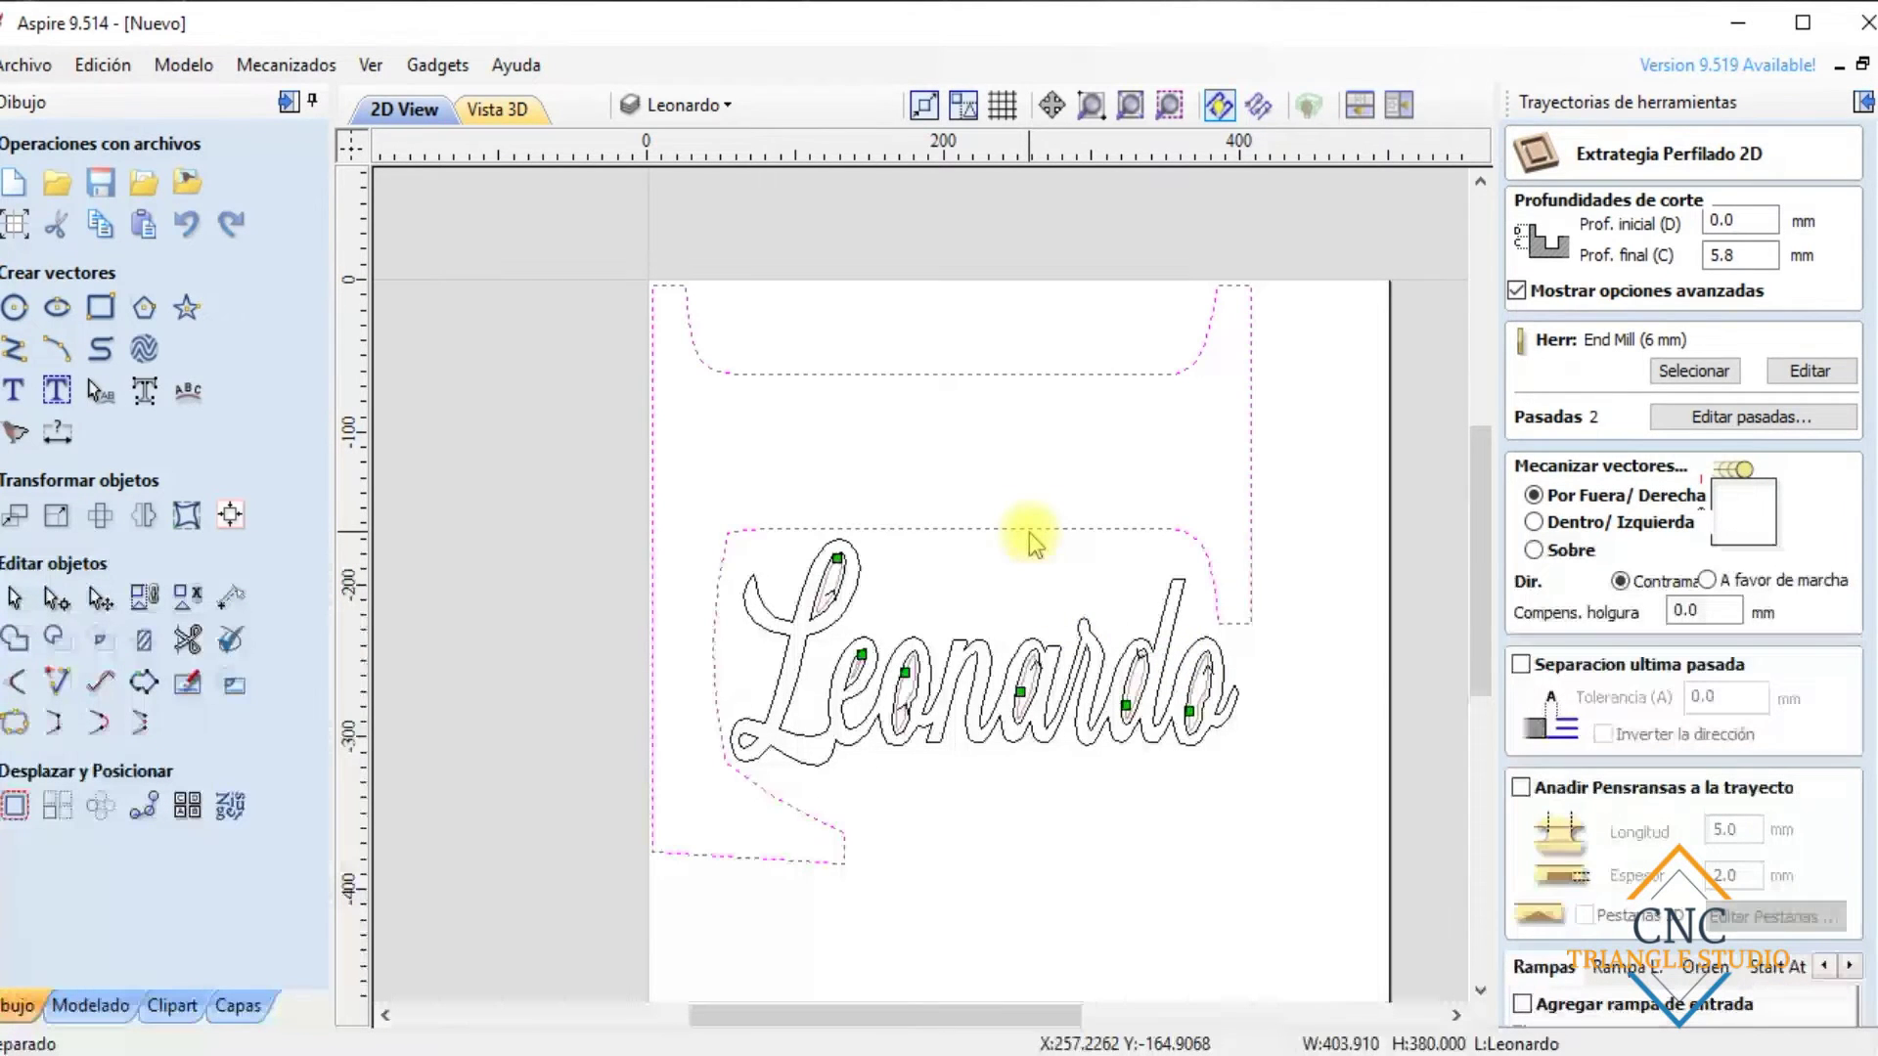
scroll(1333, 757, "down", 1)
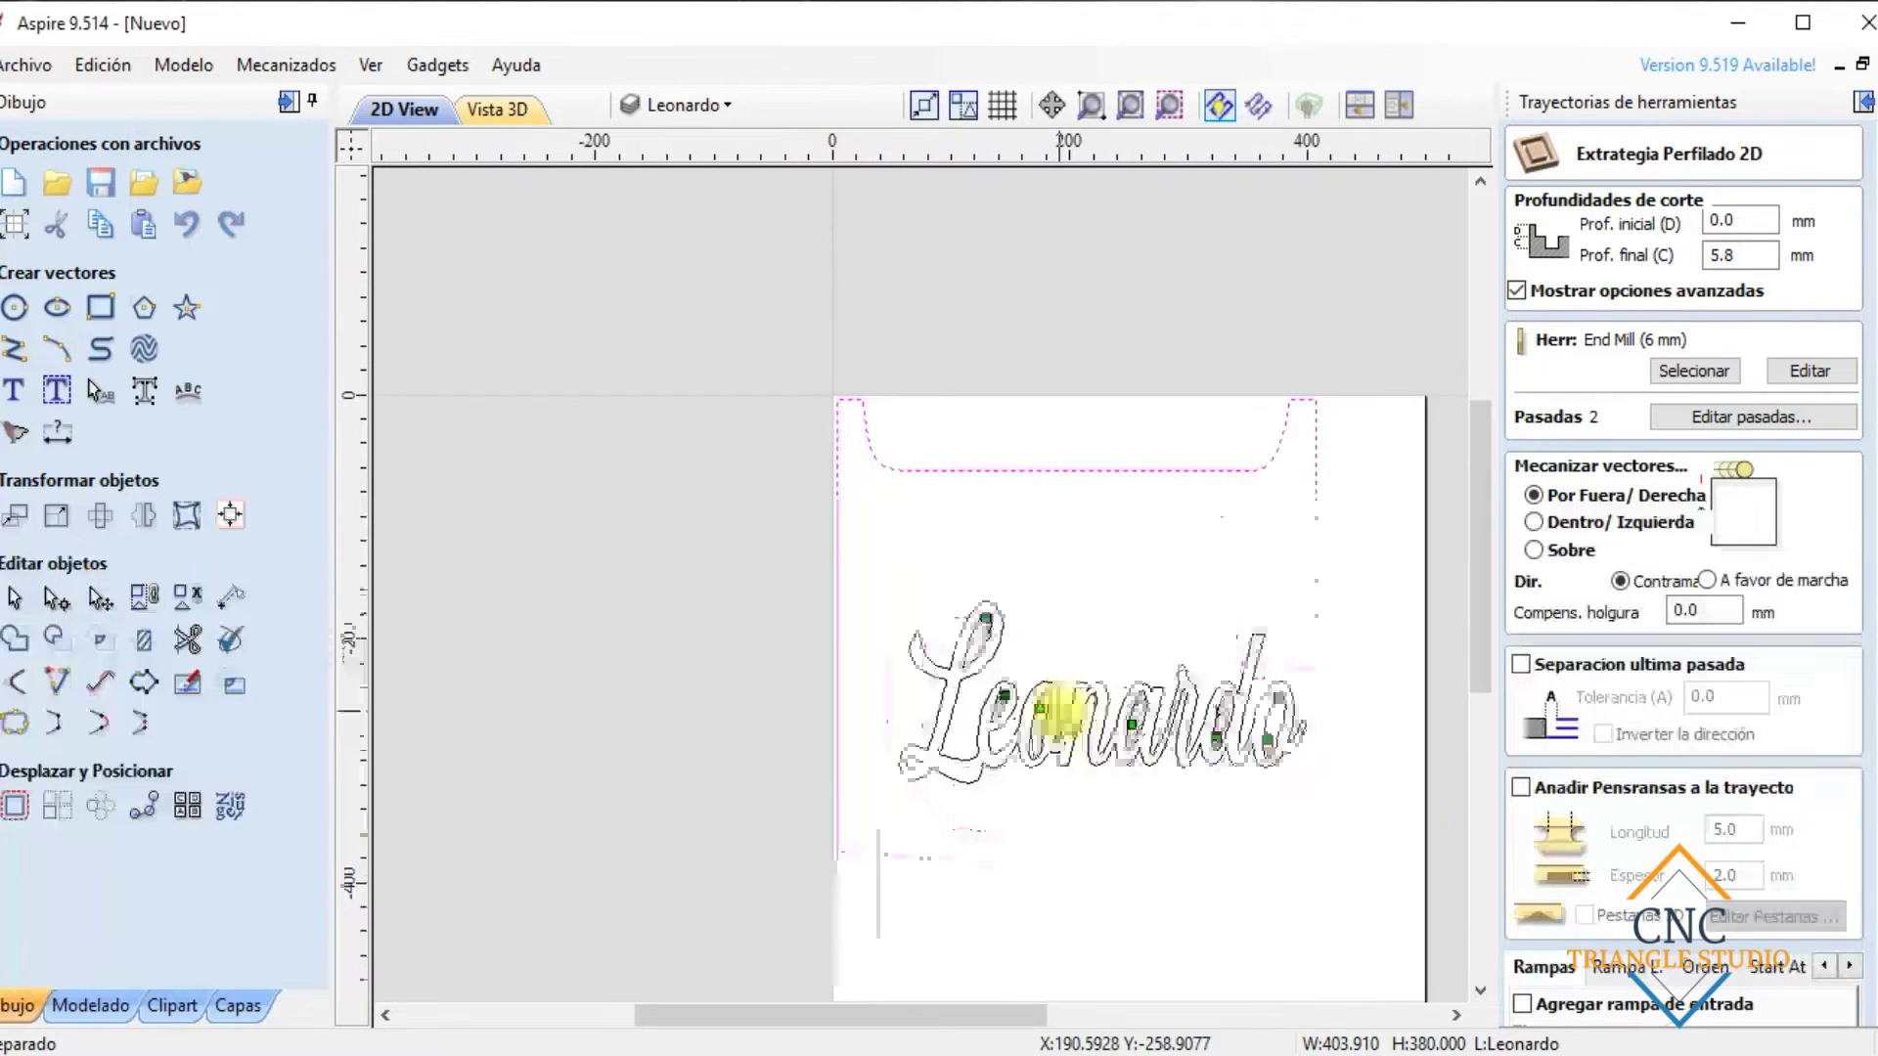
scroll(1057, 763, "up", 1)
left_click(1088, 777)
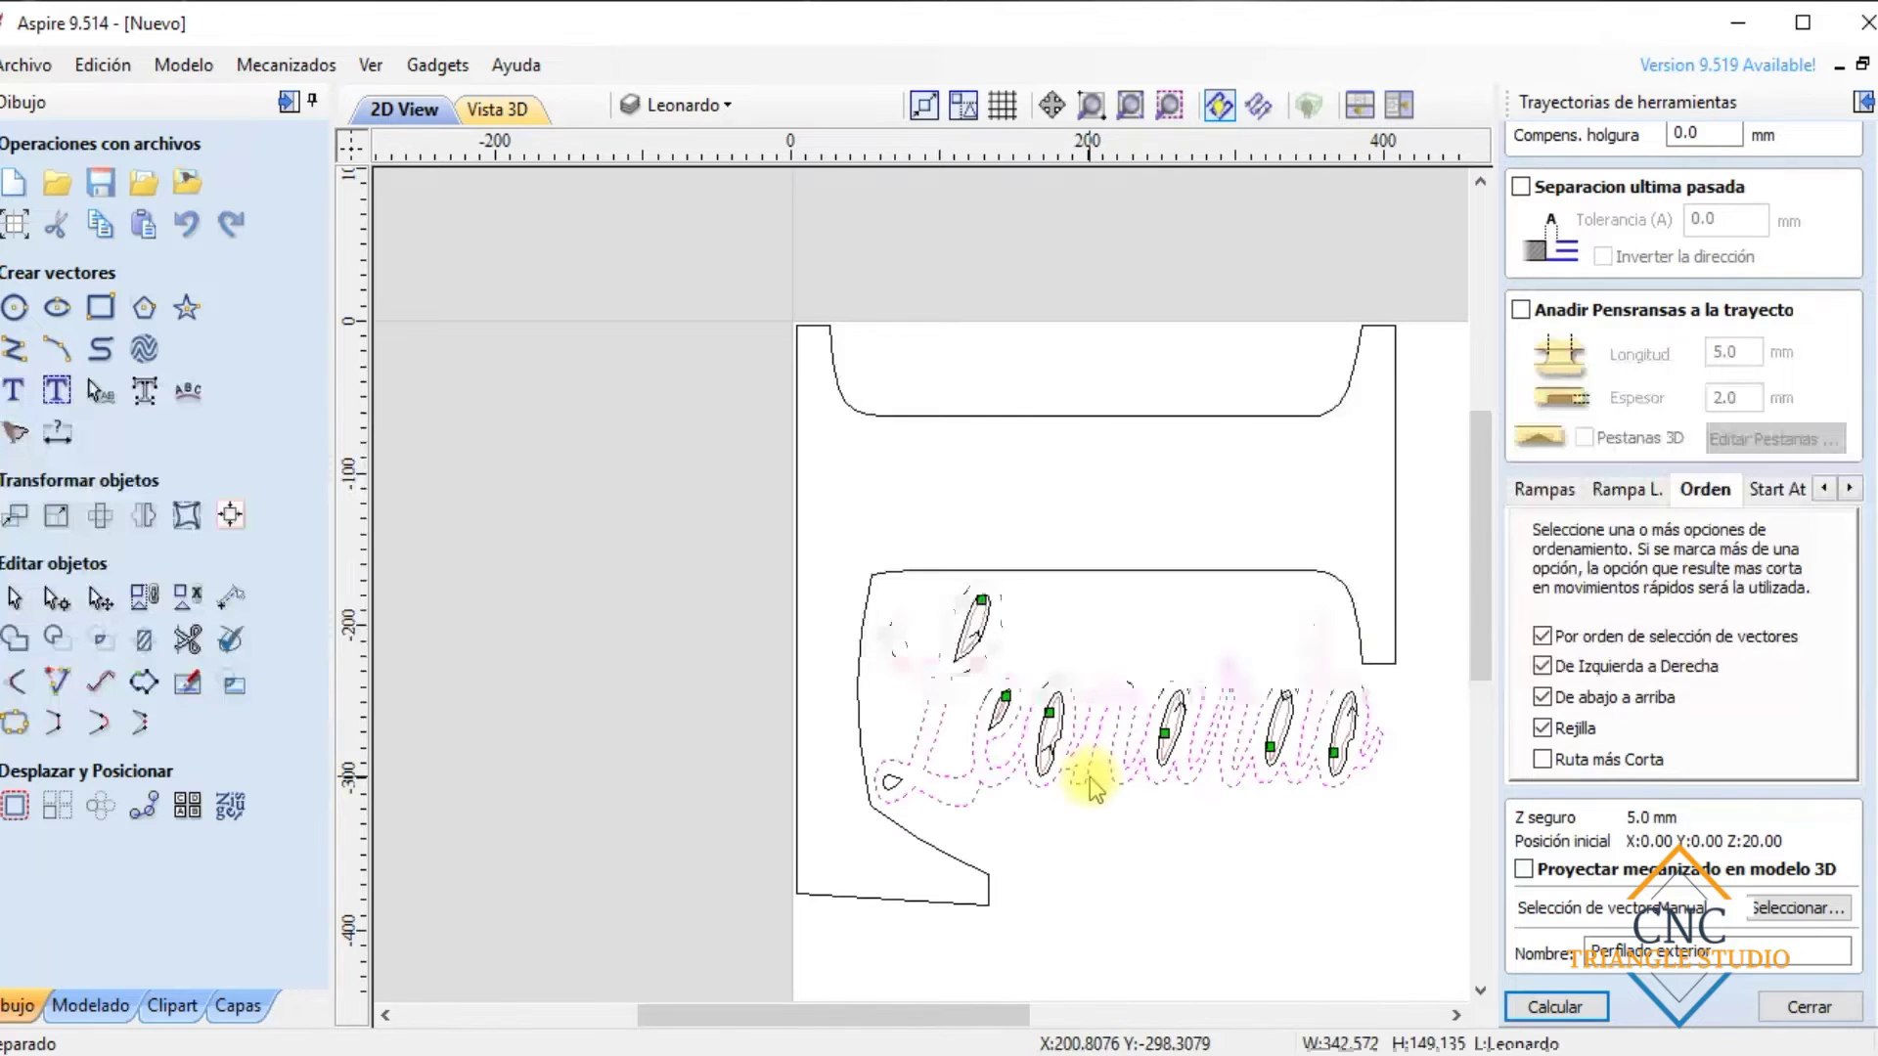
left_click(1068, 573, "shift")
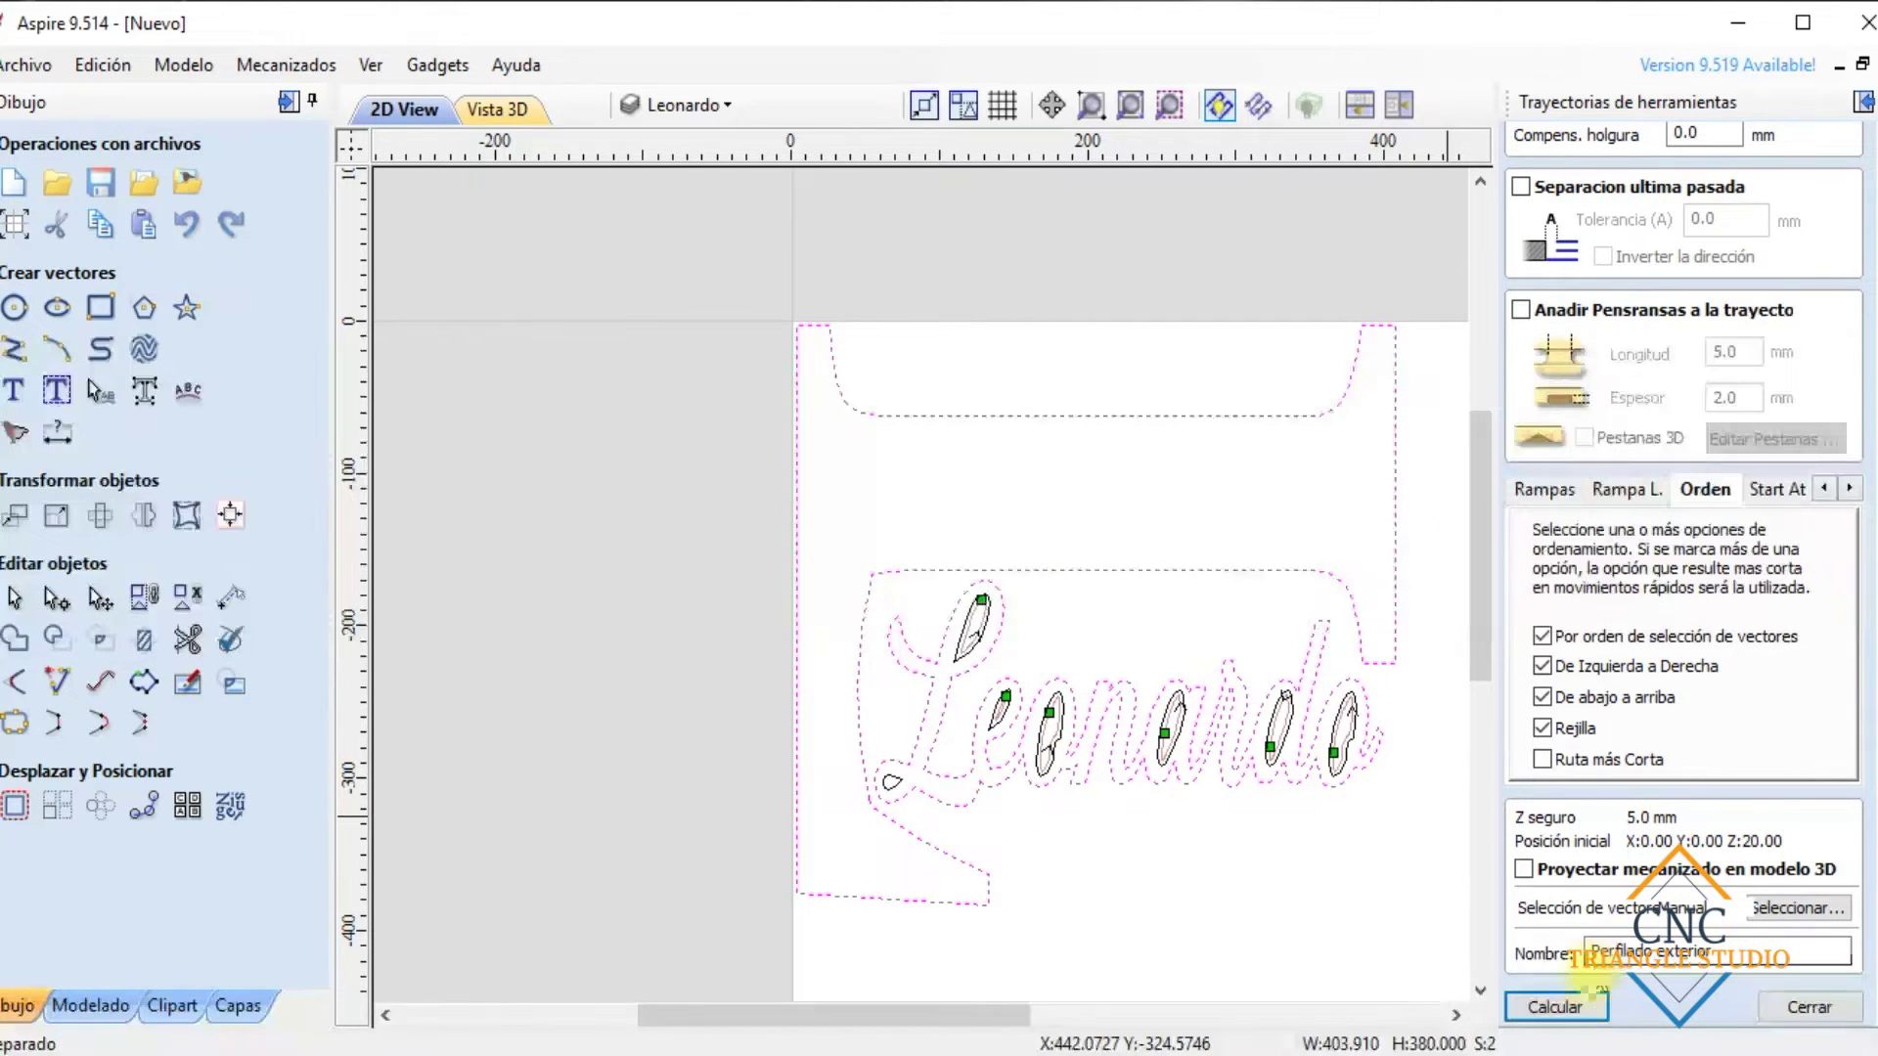
left_click(1584, 1007)
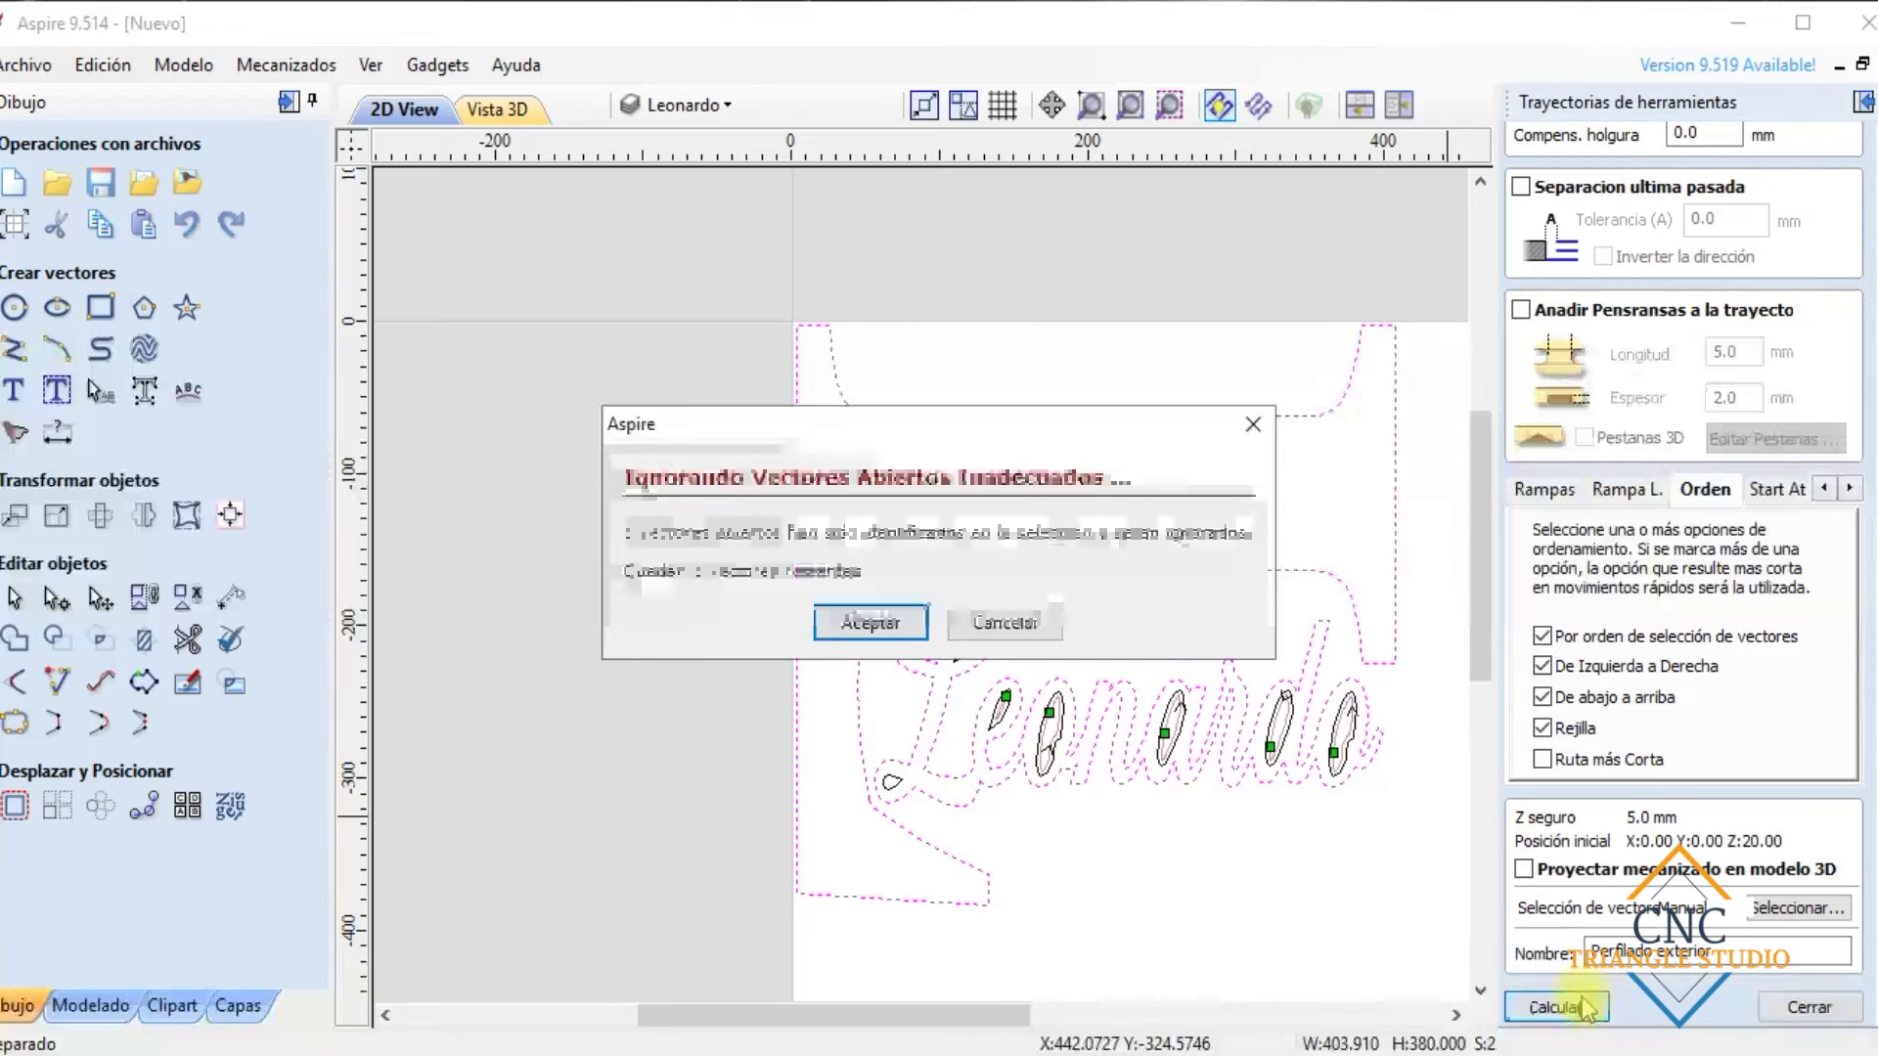
left_click(870, 624)
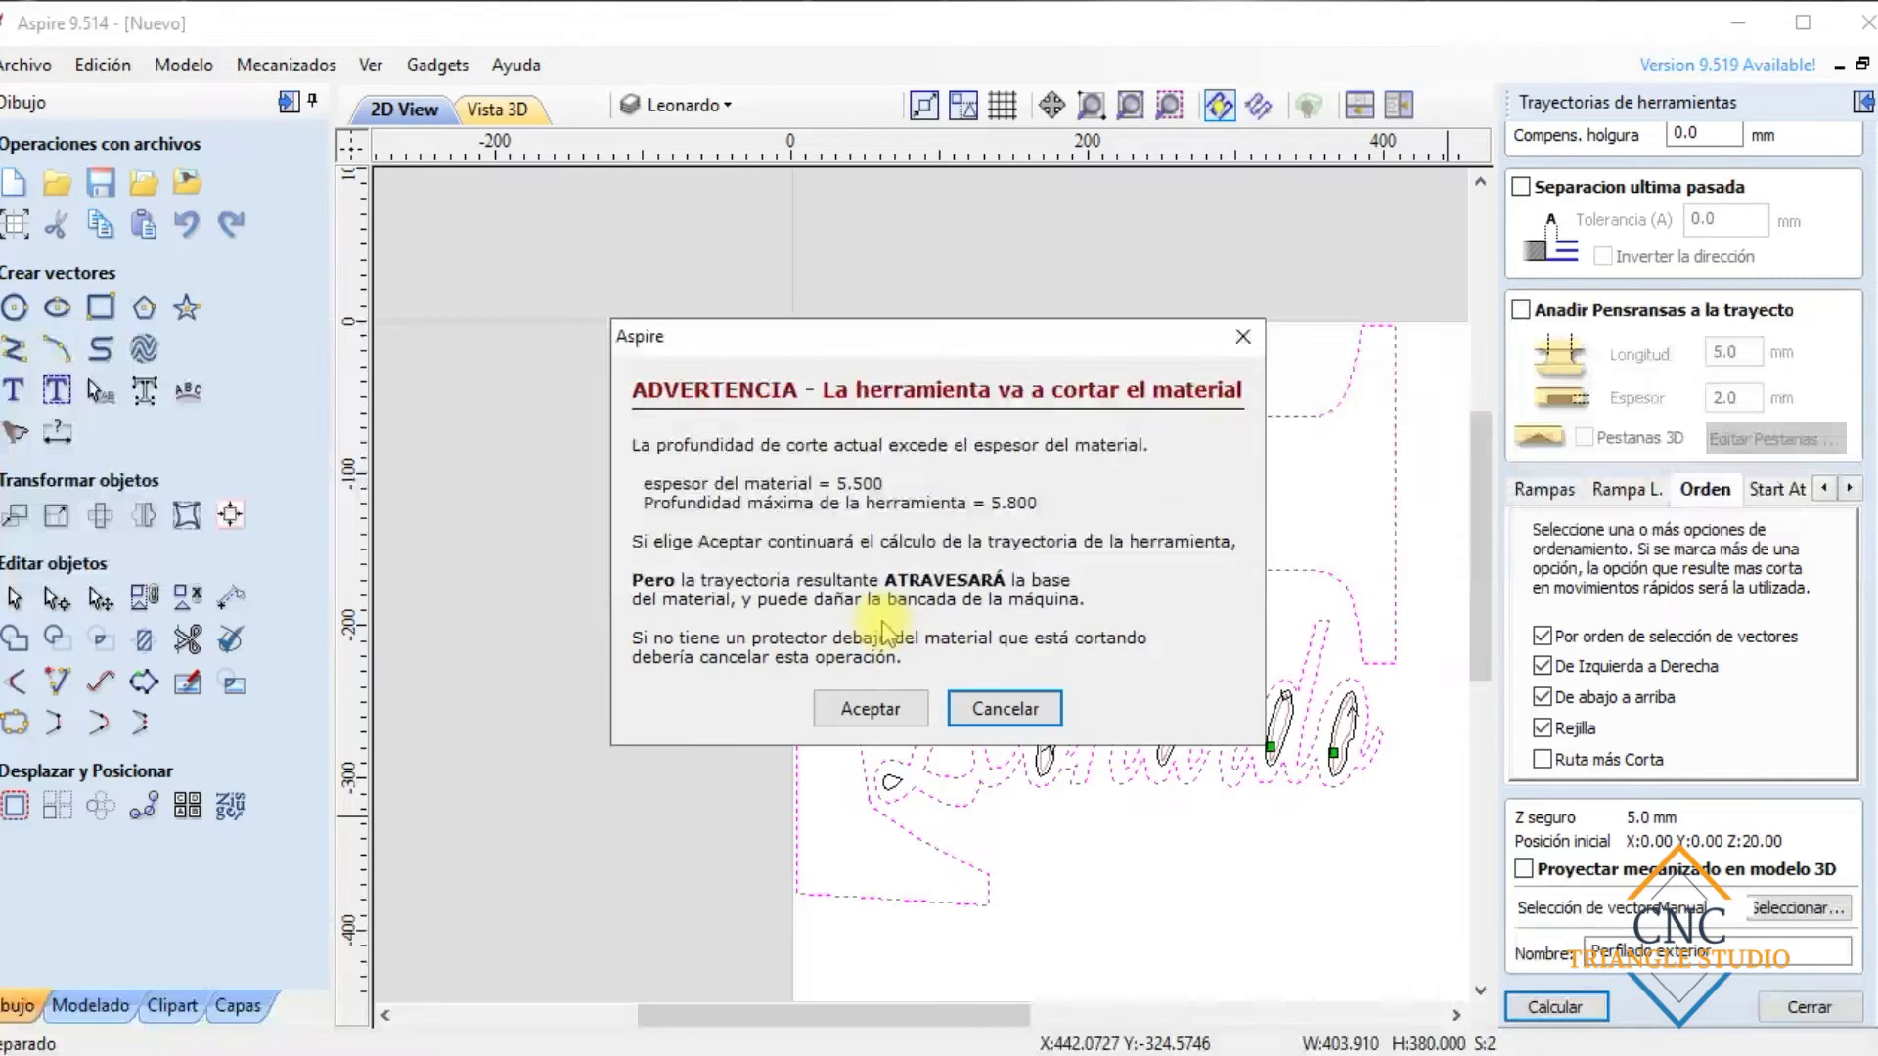
left_click(863, 711)
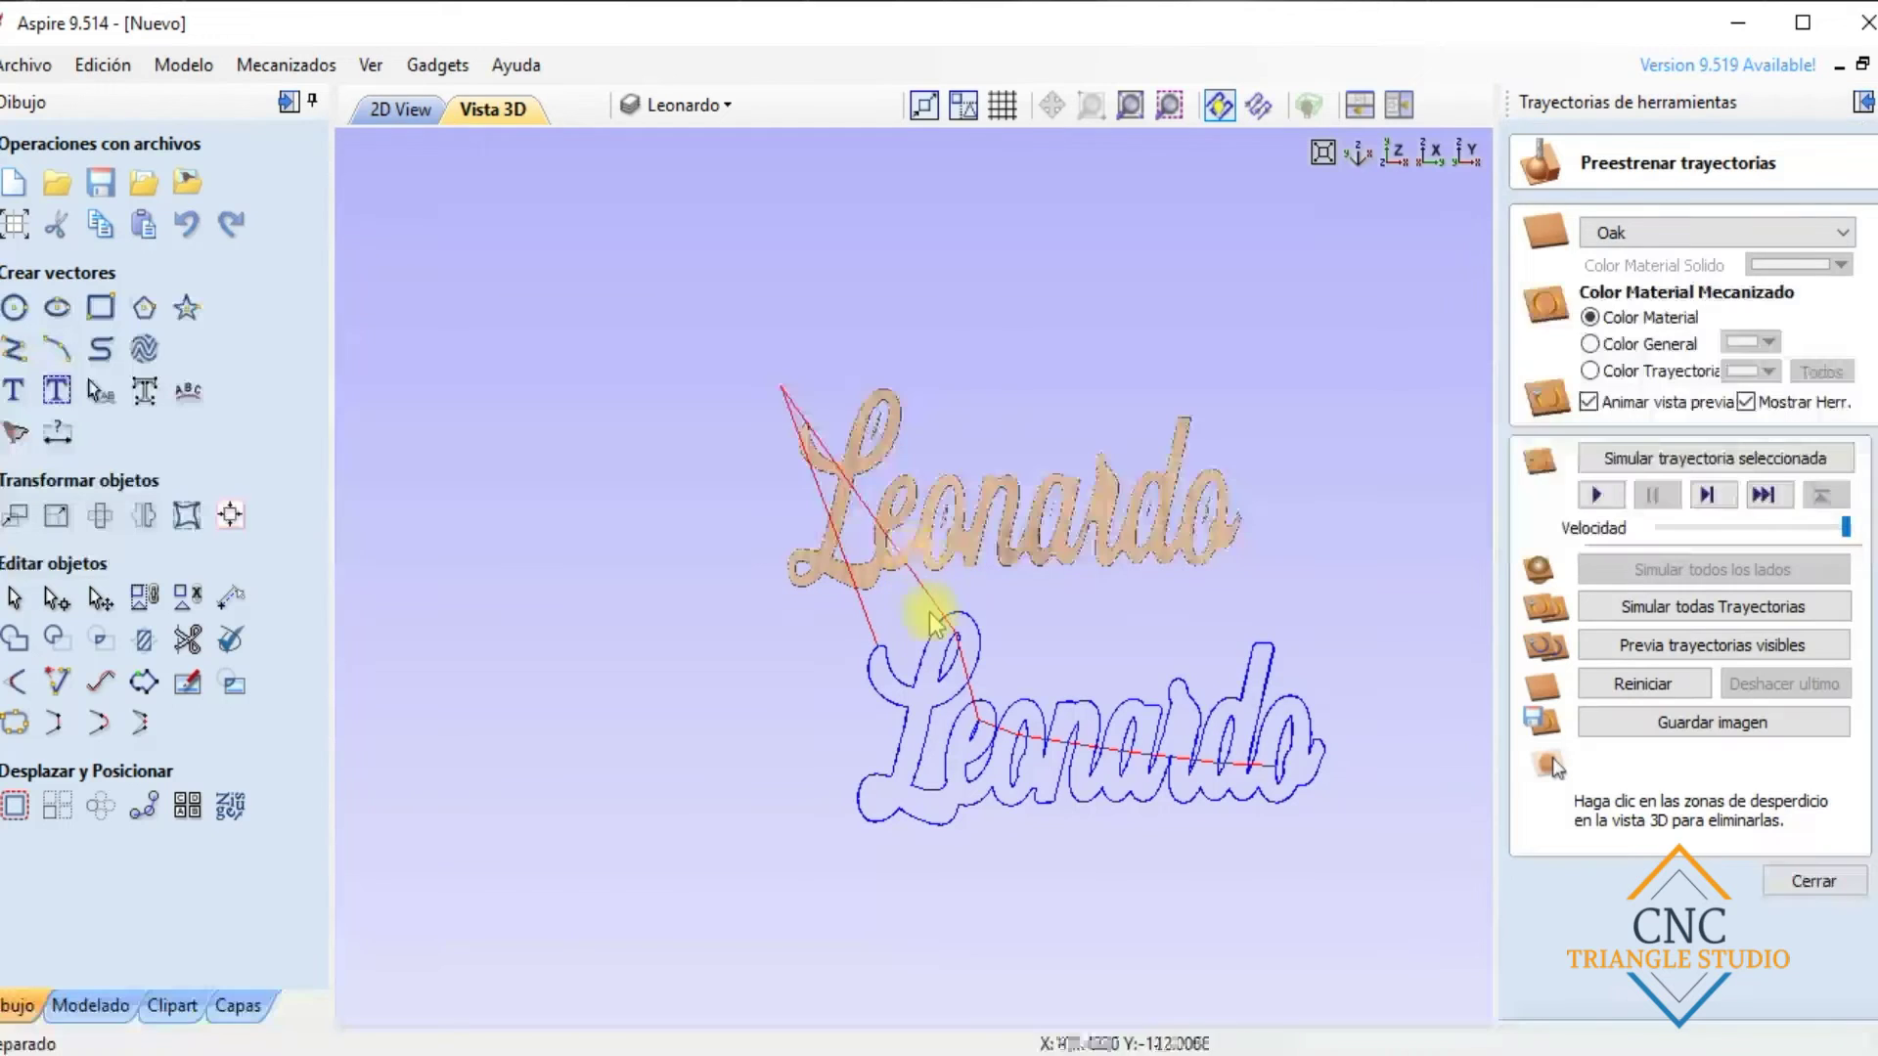
left_click(415, 107)
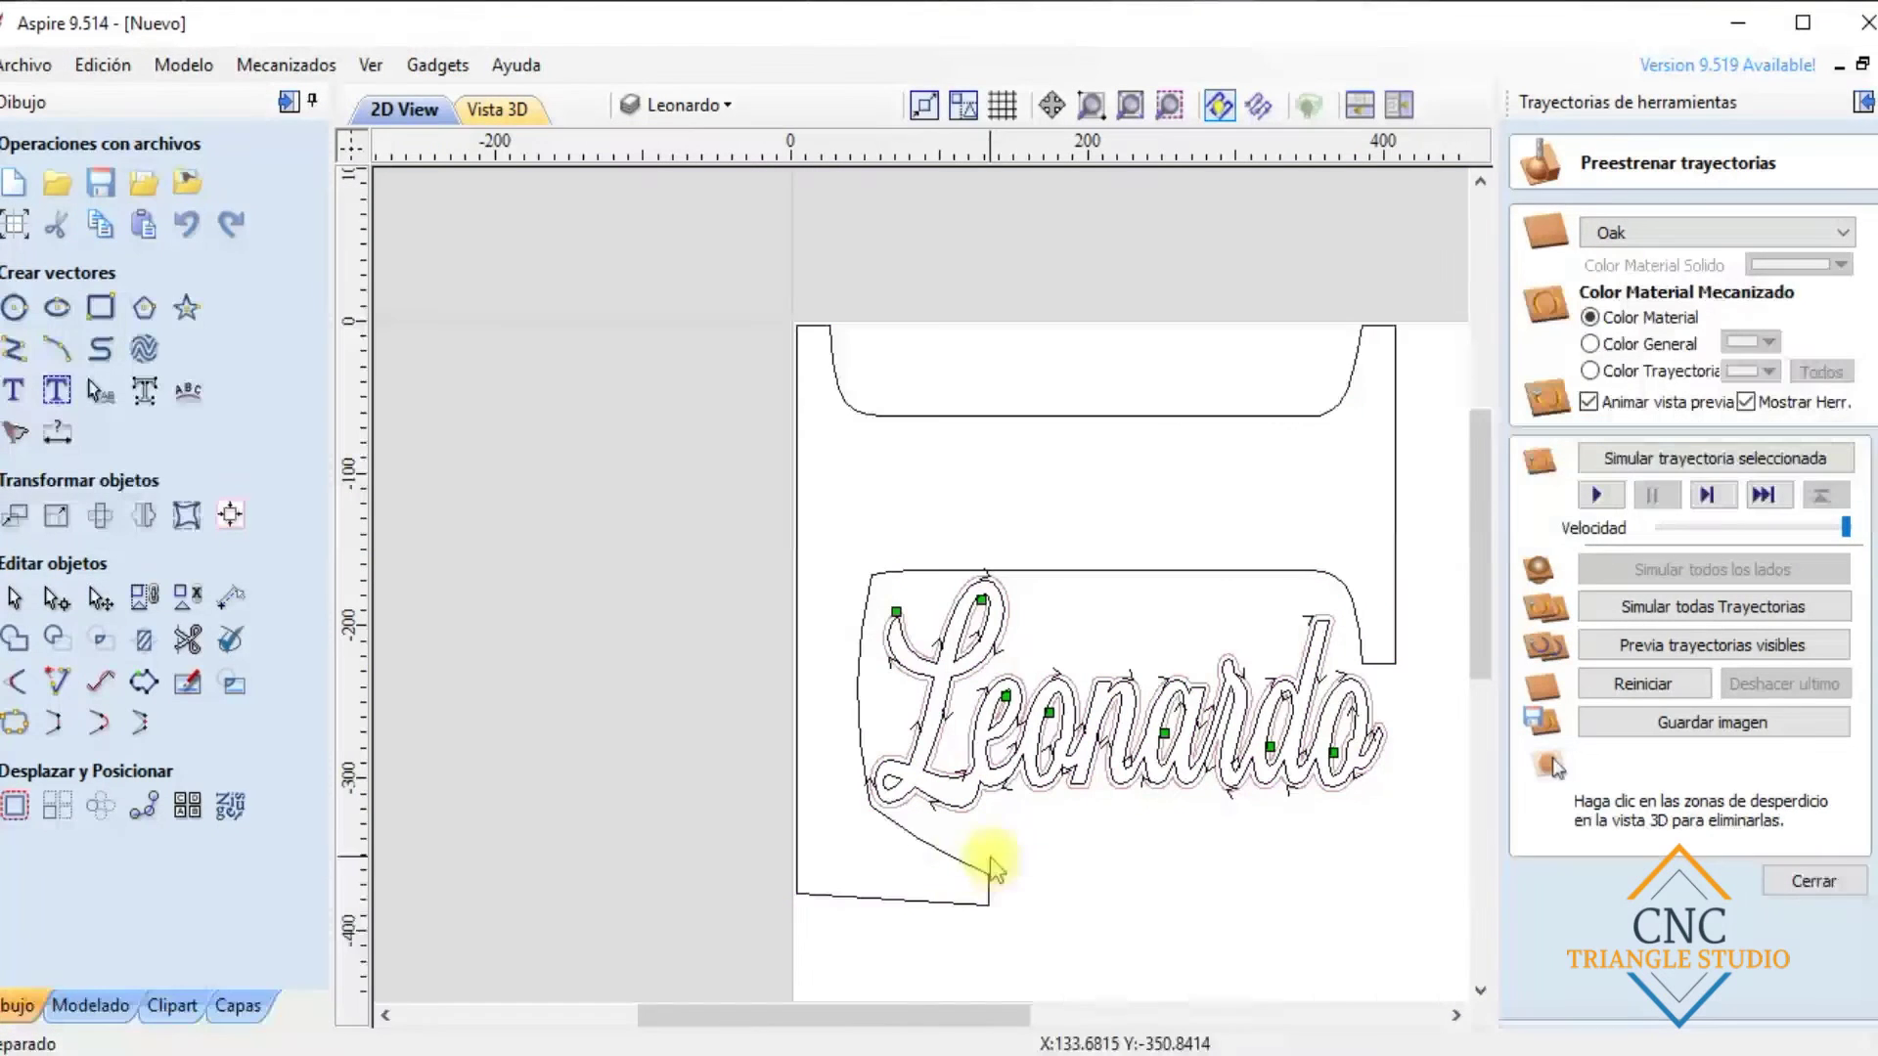
Check the large L outline for open vectors with Join Vectors without joining it, and close the toolpath preview
left_click(956, 864)
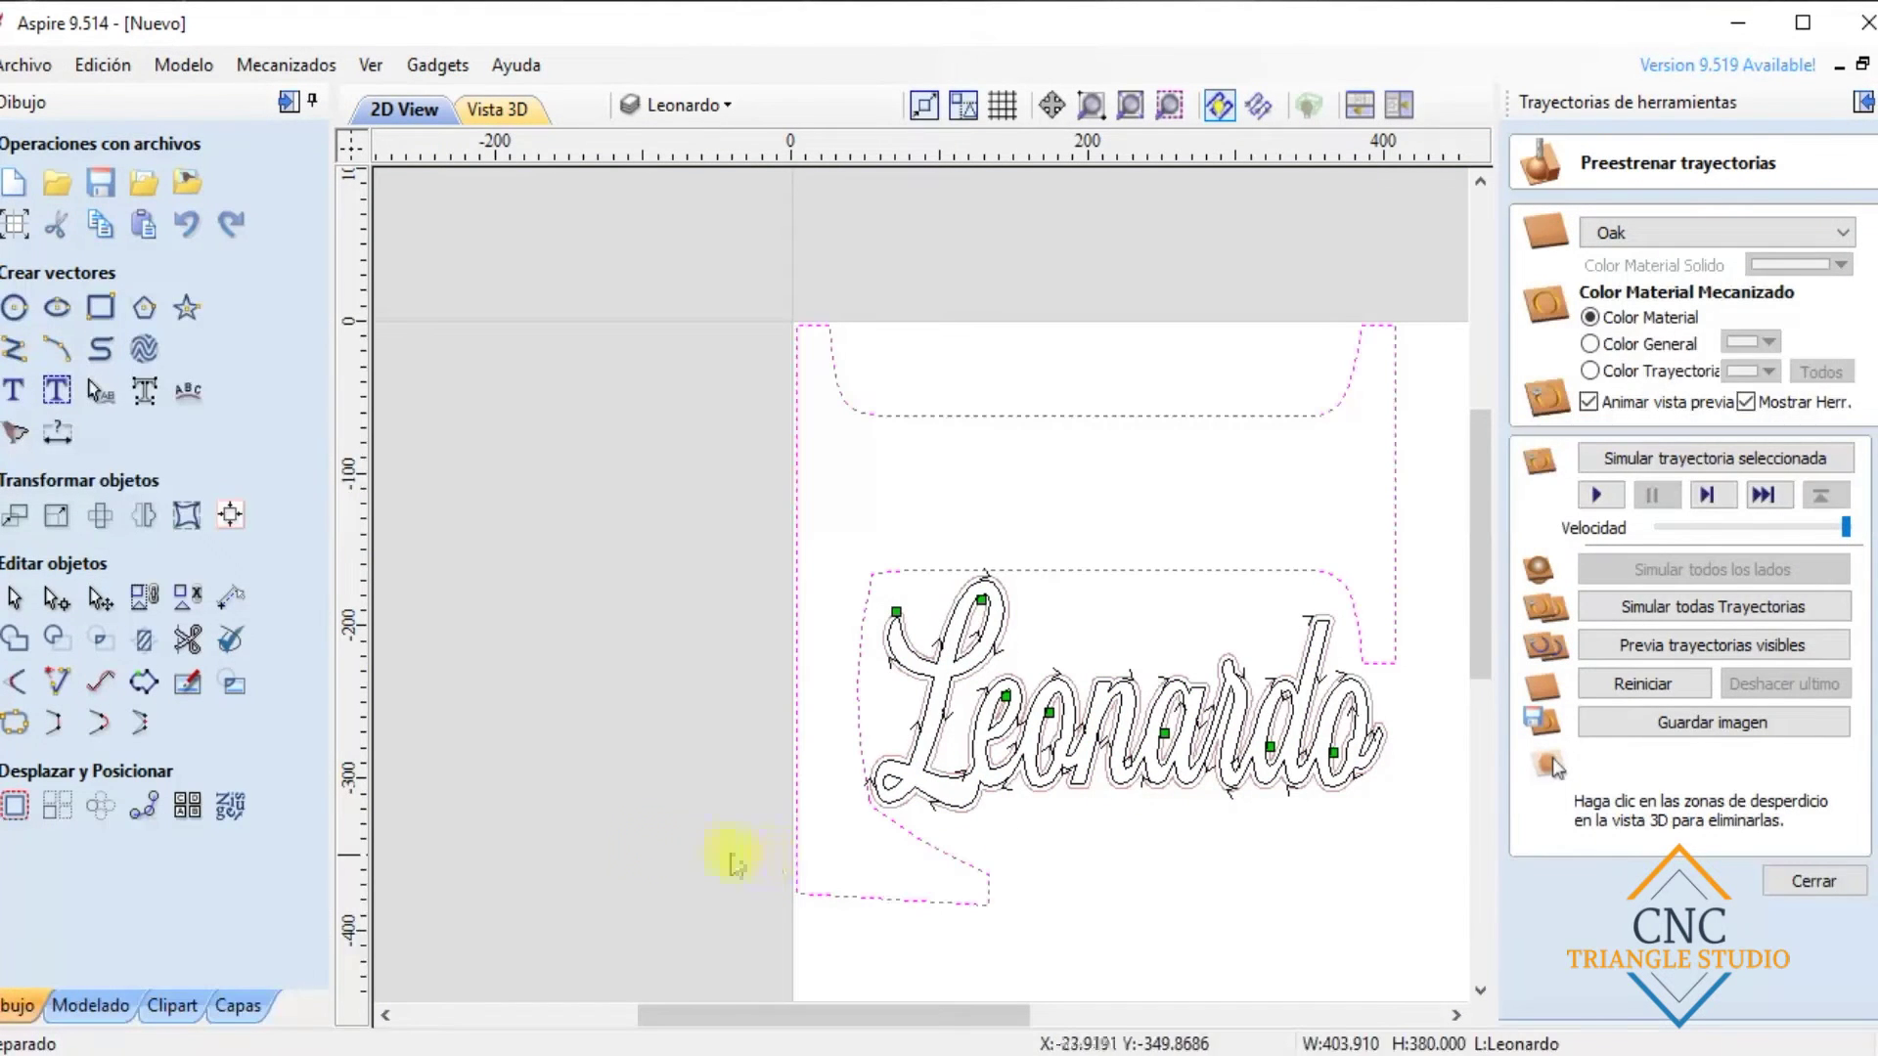
left_click(15, 729)
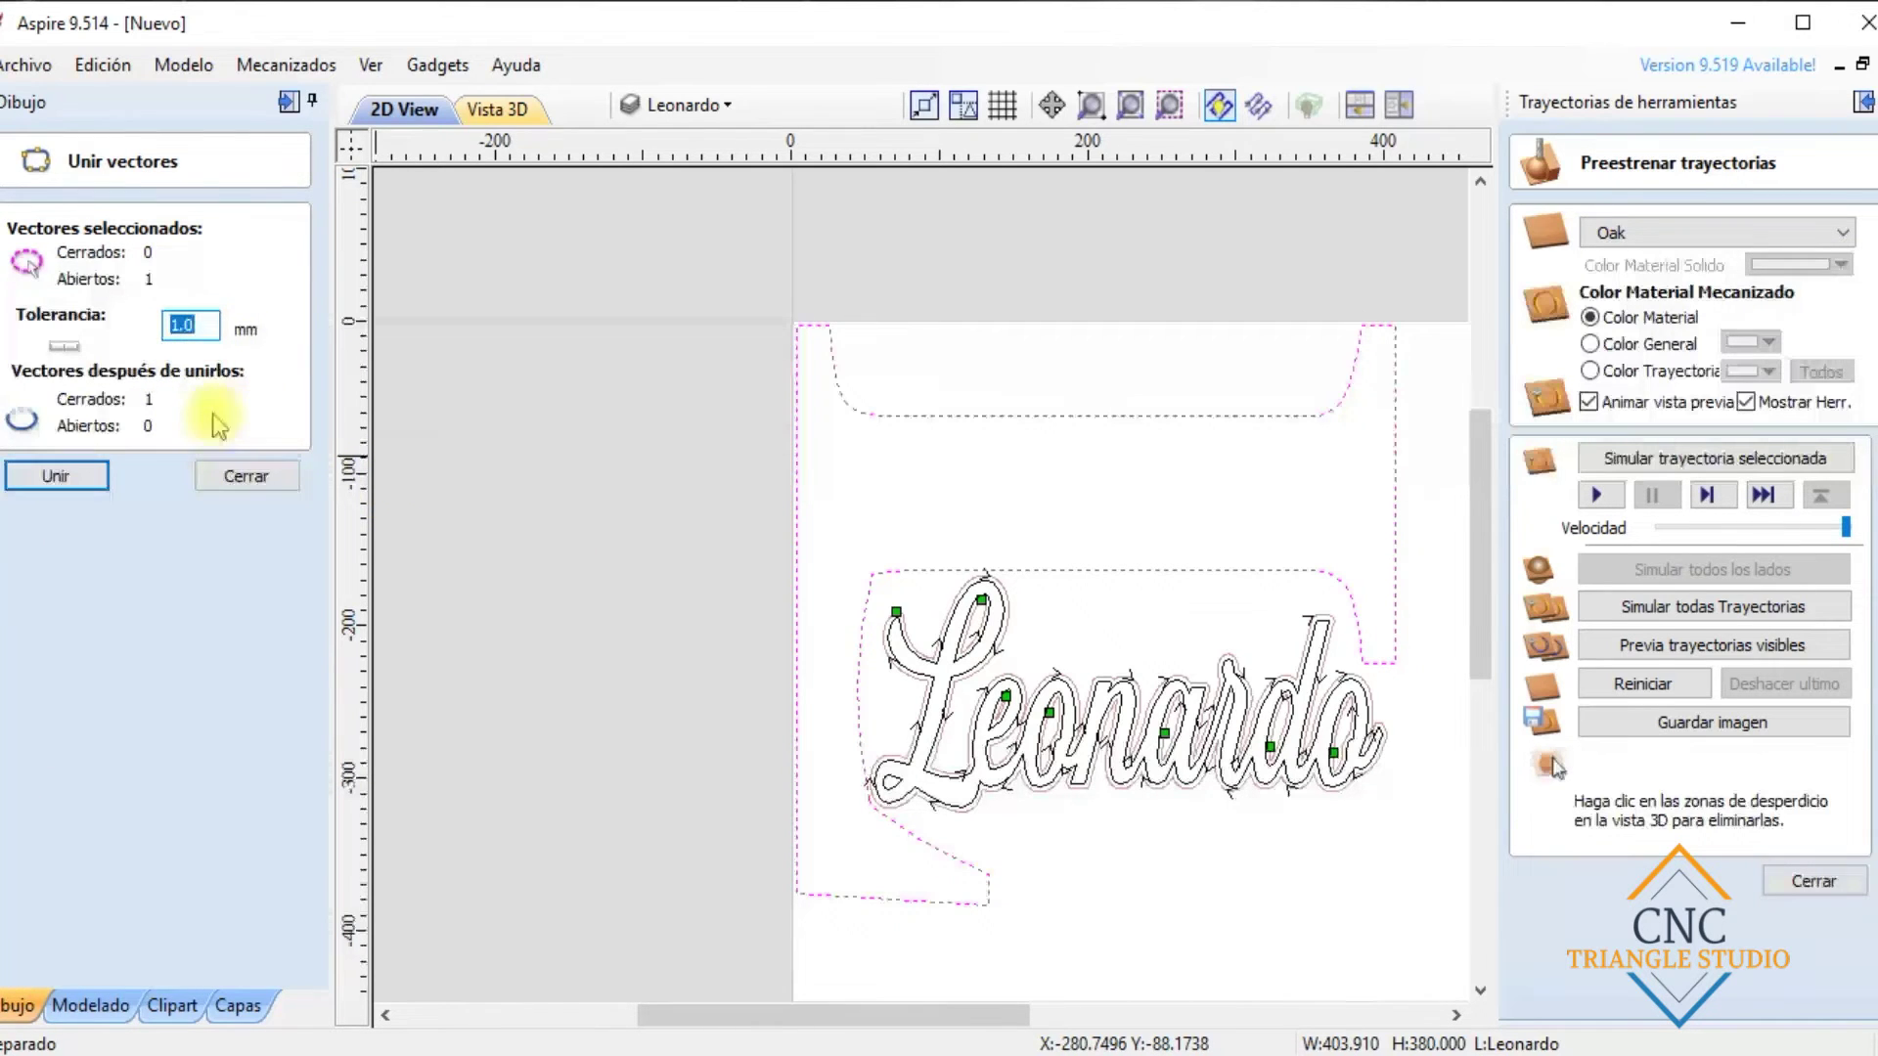
left_click(245, 475)
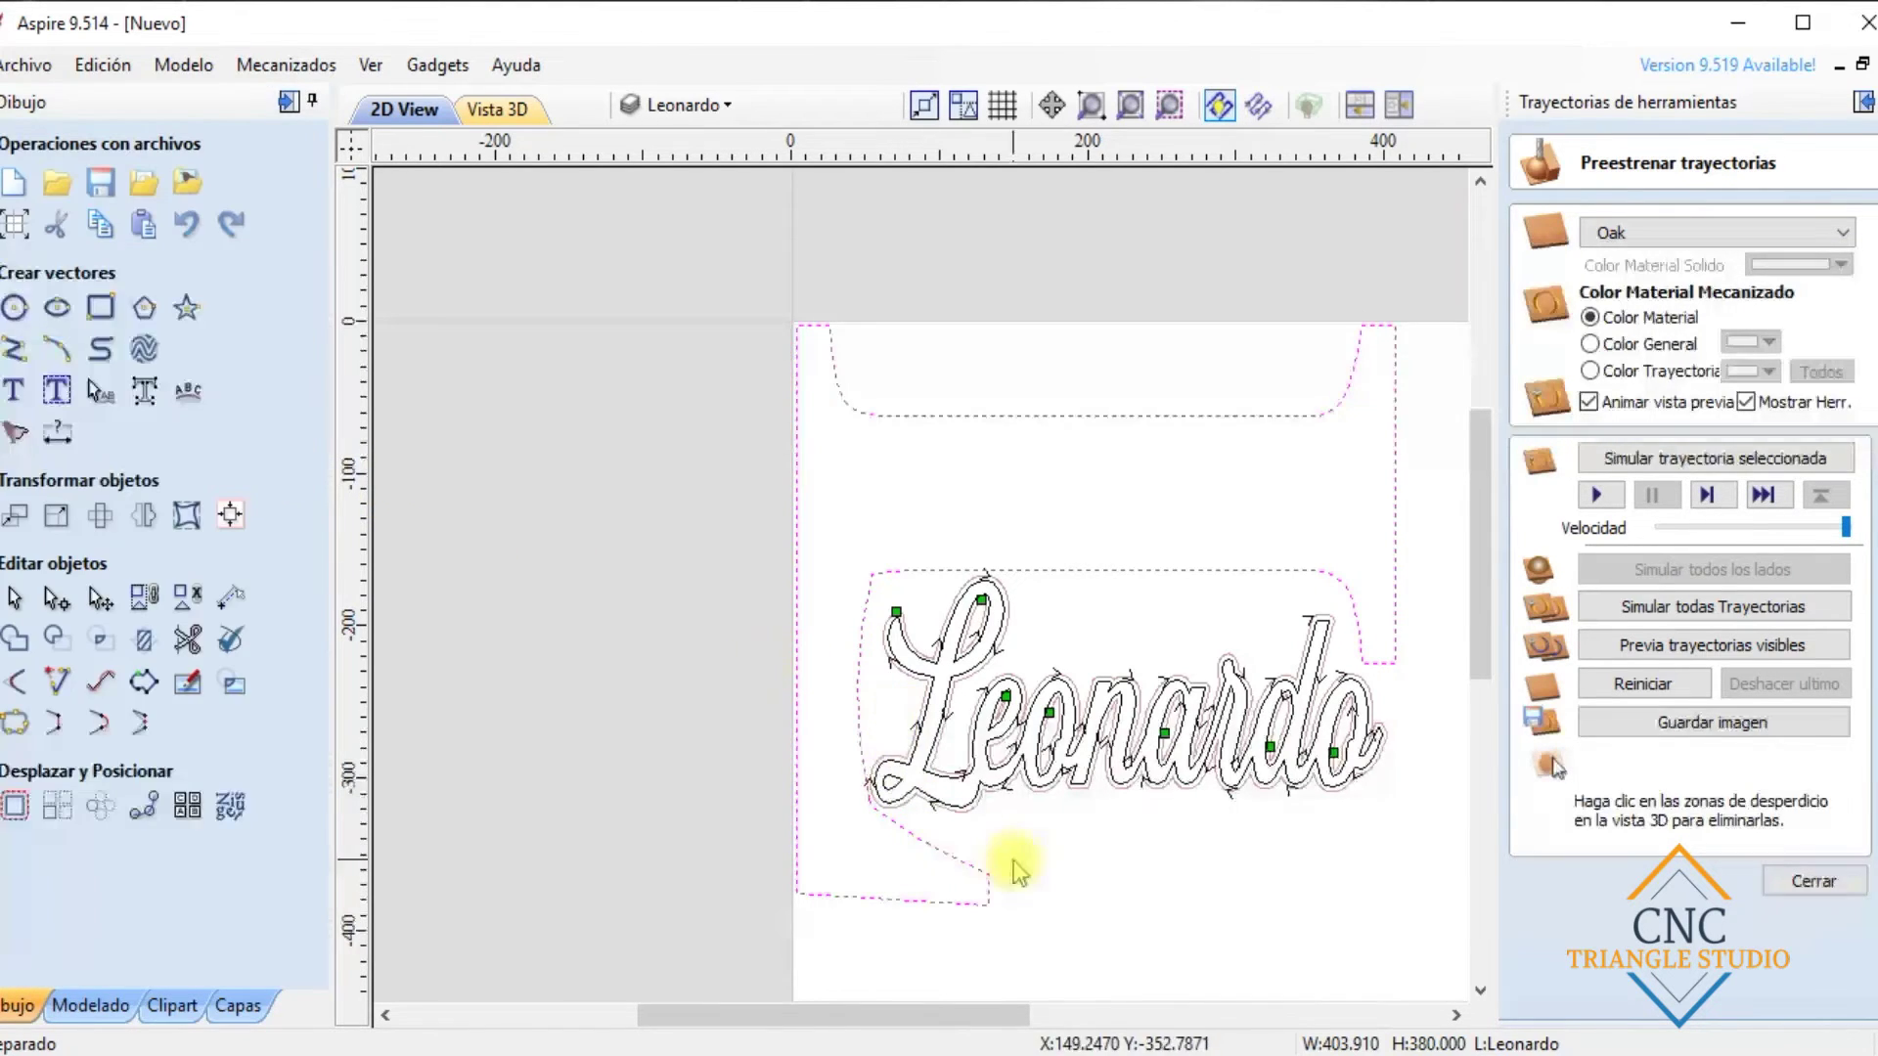
left_click(920, 857)
left_click(914, 841)
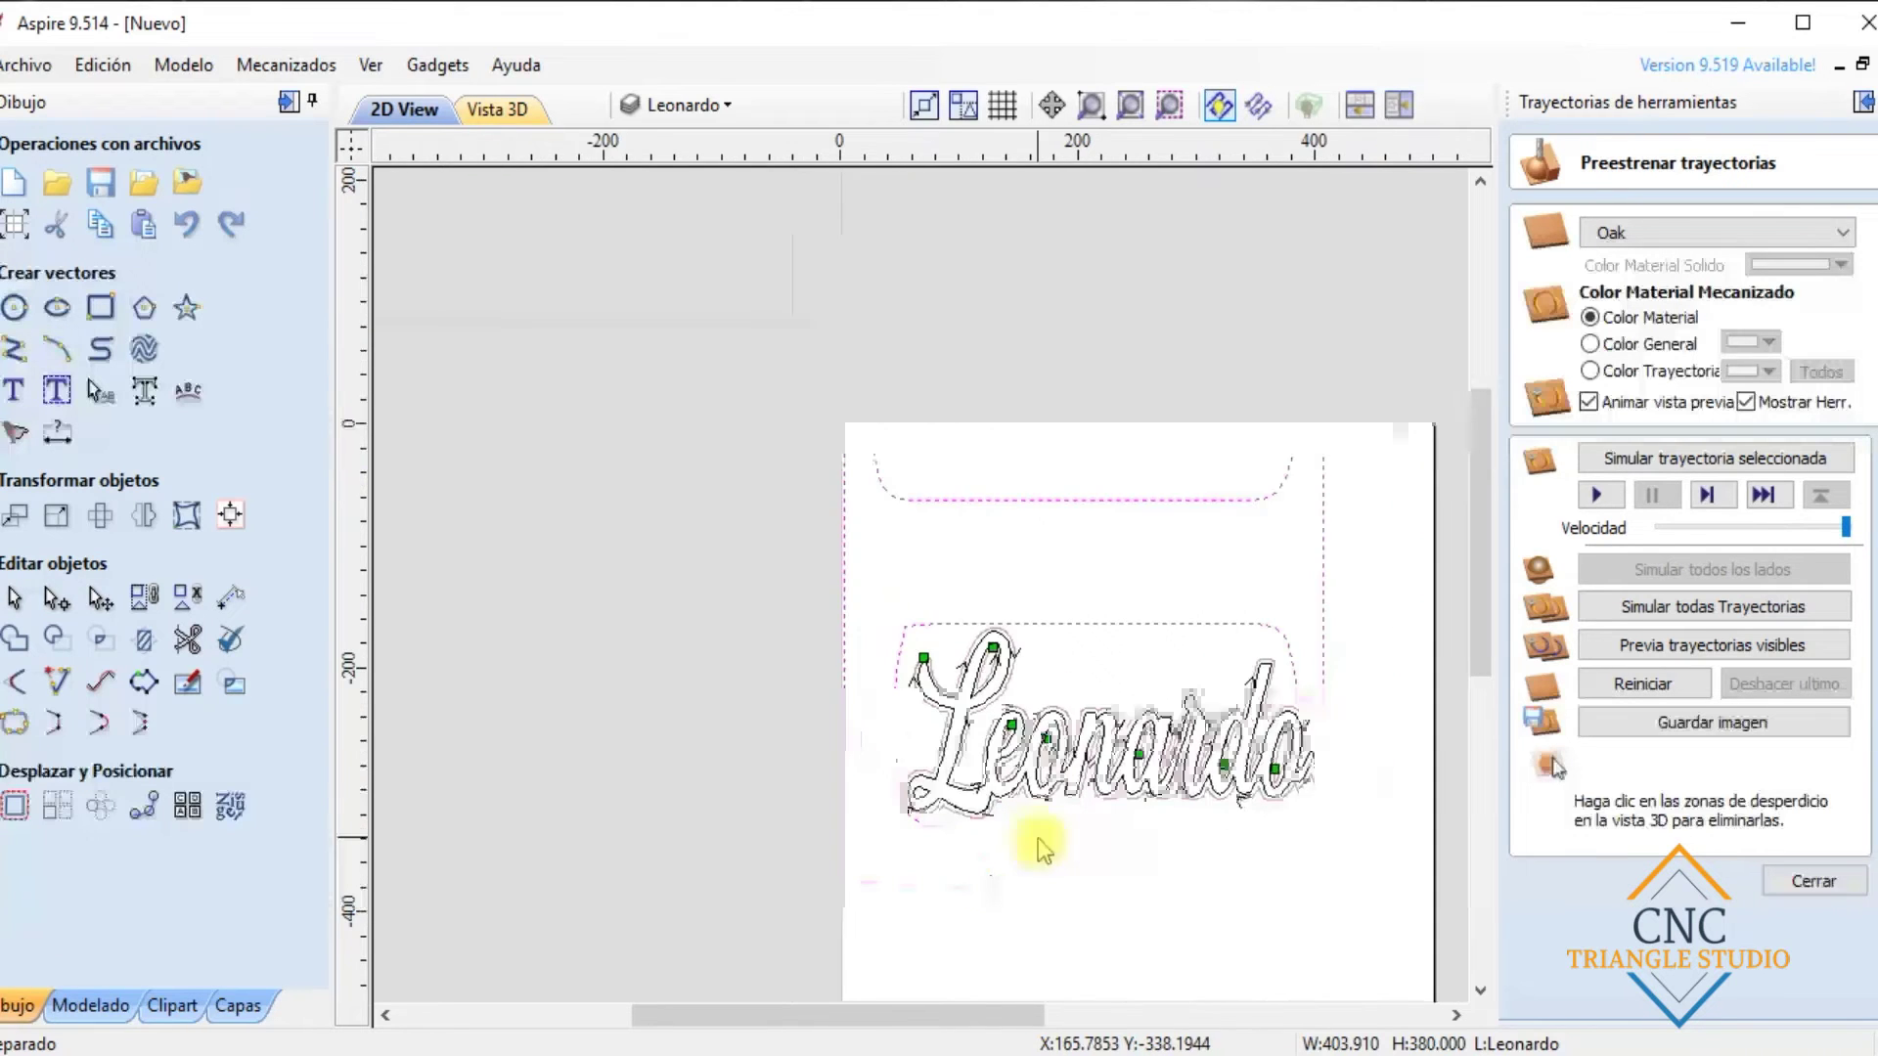
scroll(1056, 836, "up", 1)
scroll(1354, 817, "down", 3)
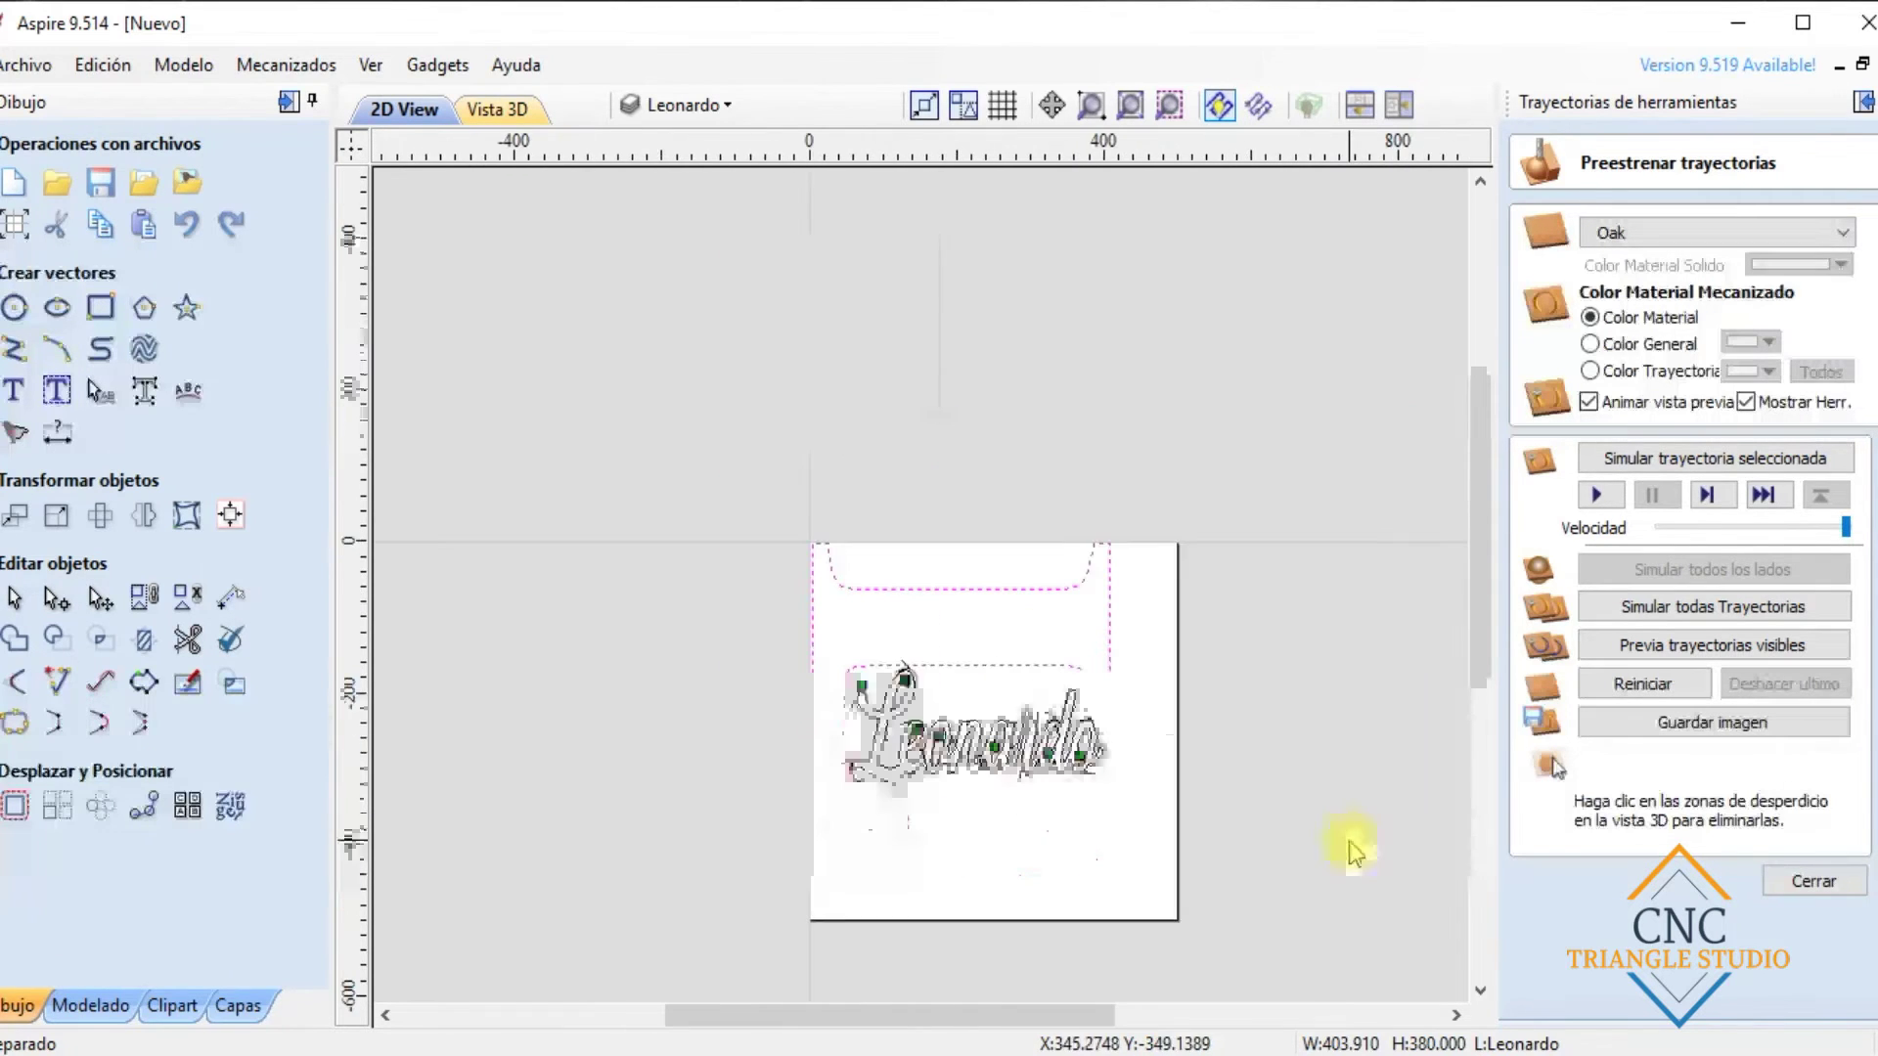
left_click(1839, 892)
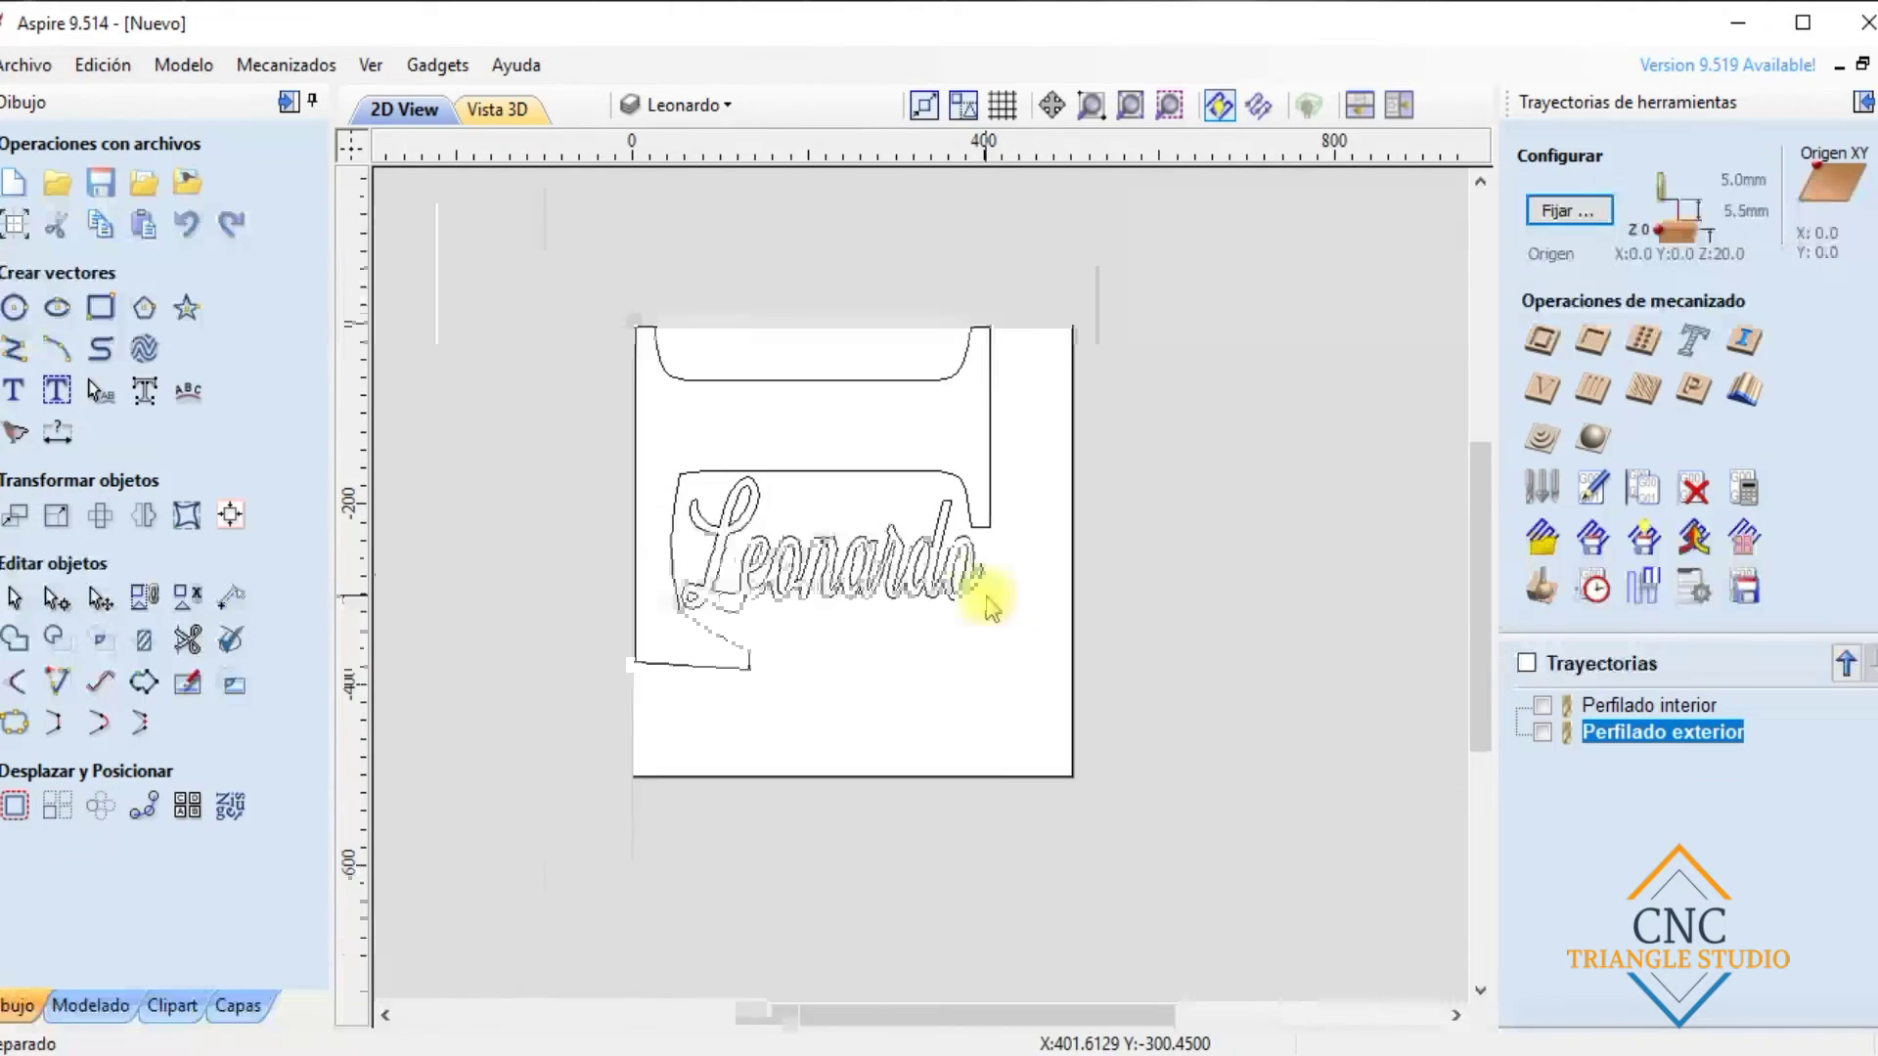
Move the name about 60 mm right, away from the large L's inner edge, and tilt it slightly clockwise
left_click(712, 577)
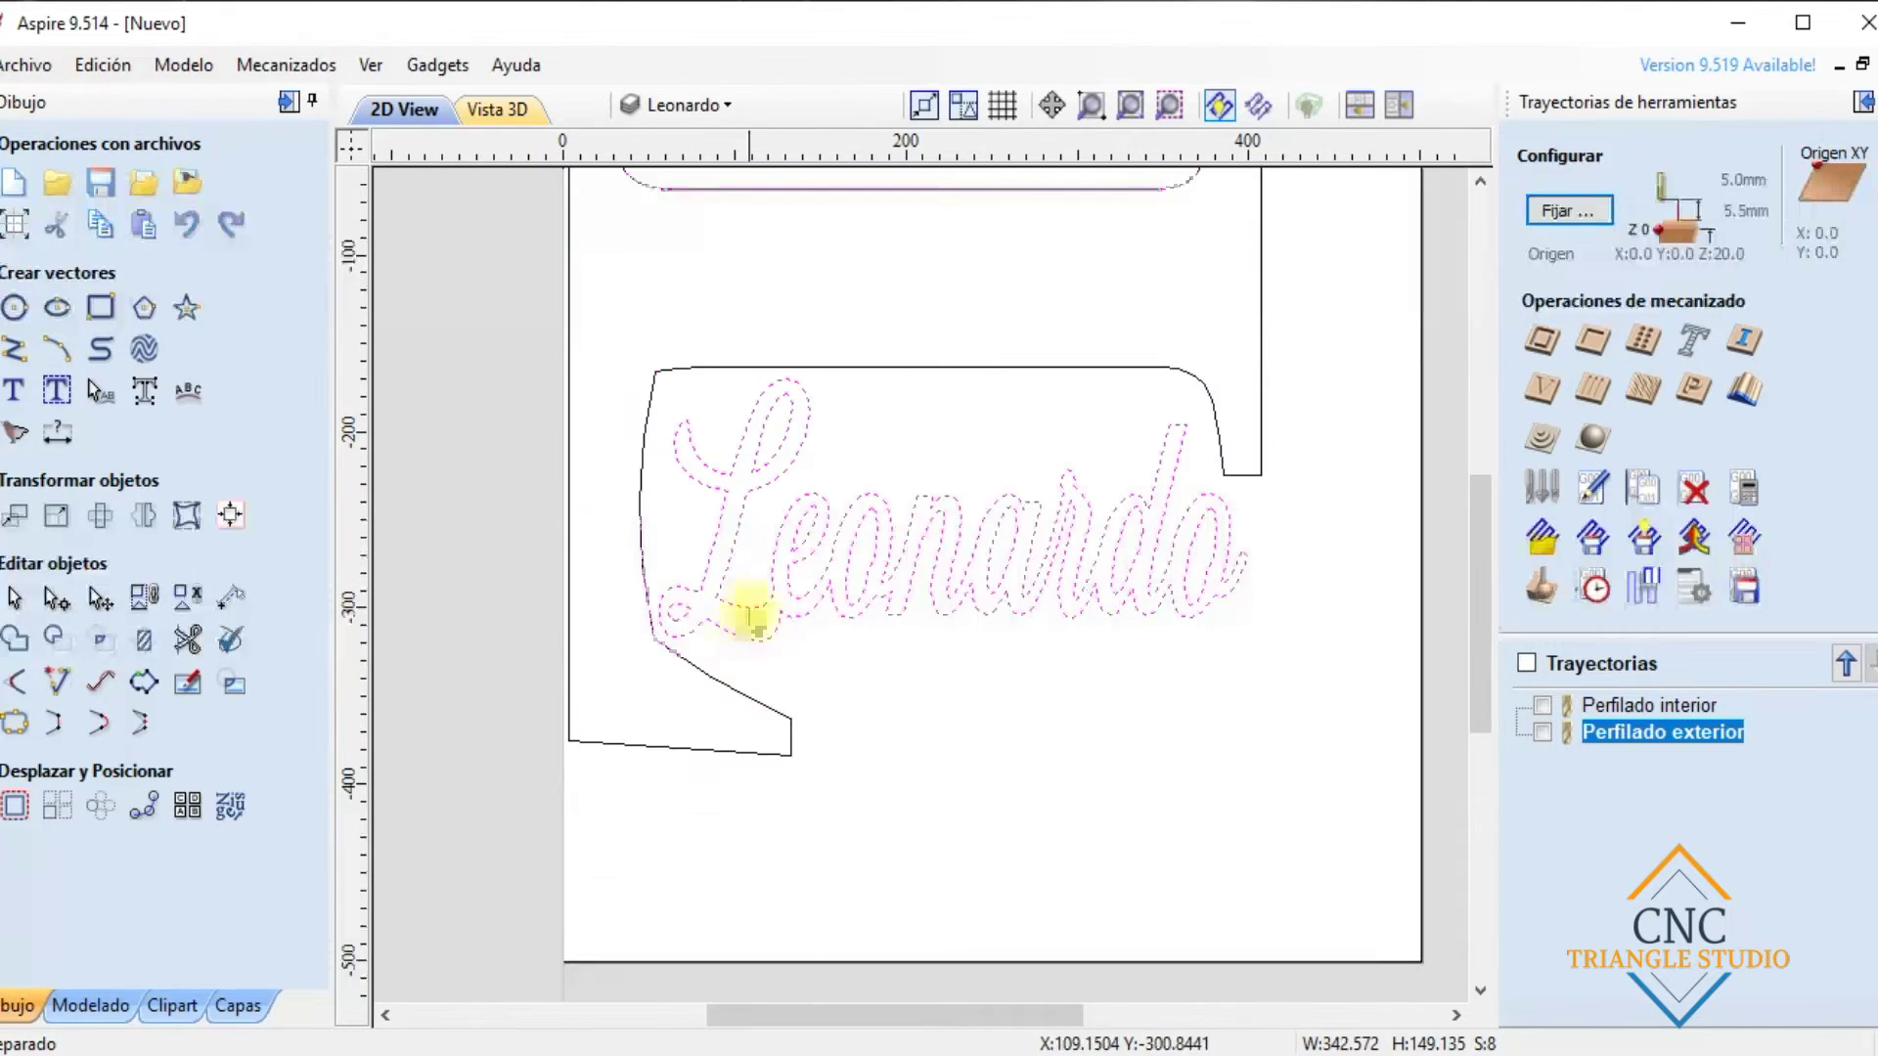
left_click(955, 512)
left_click_drag(956, 511, 1060, 519)
scroll(713, 616, "down", 2)
left_click(1018, 759)
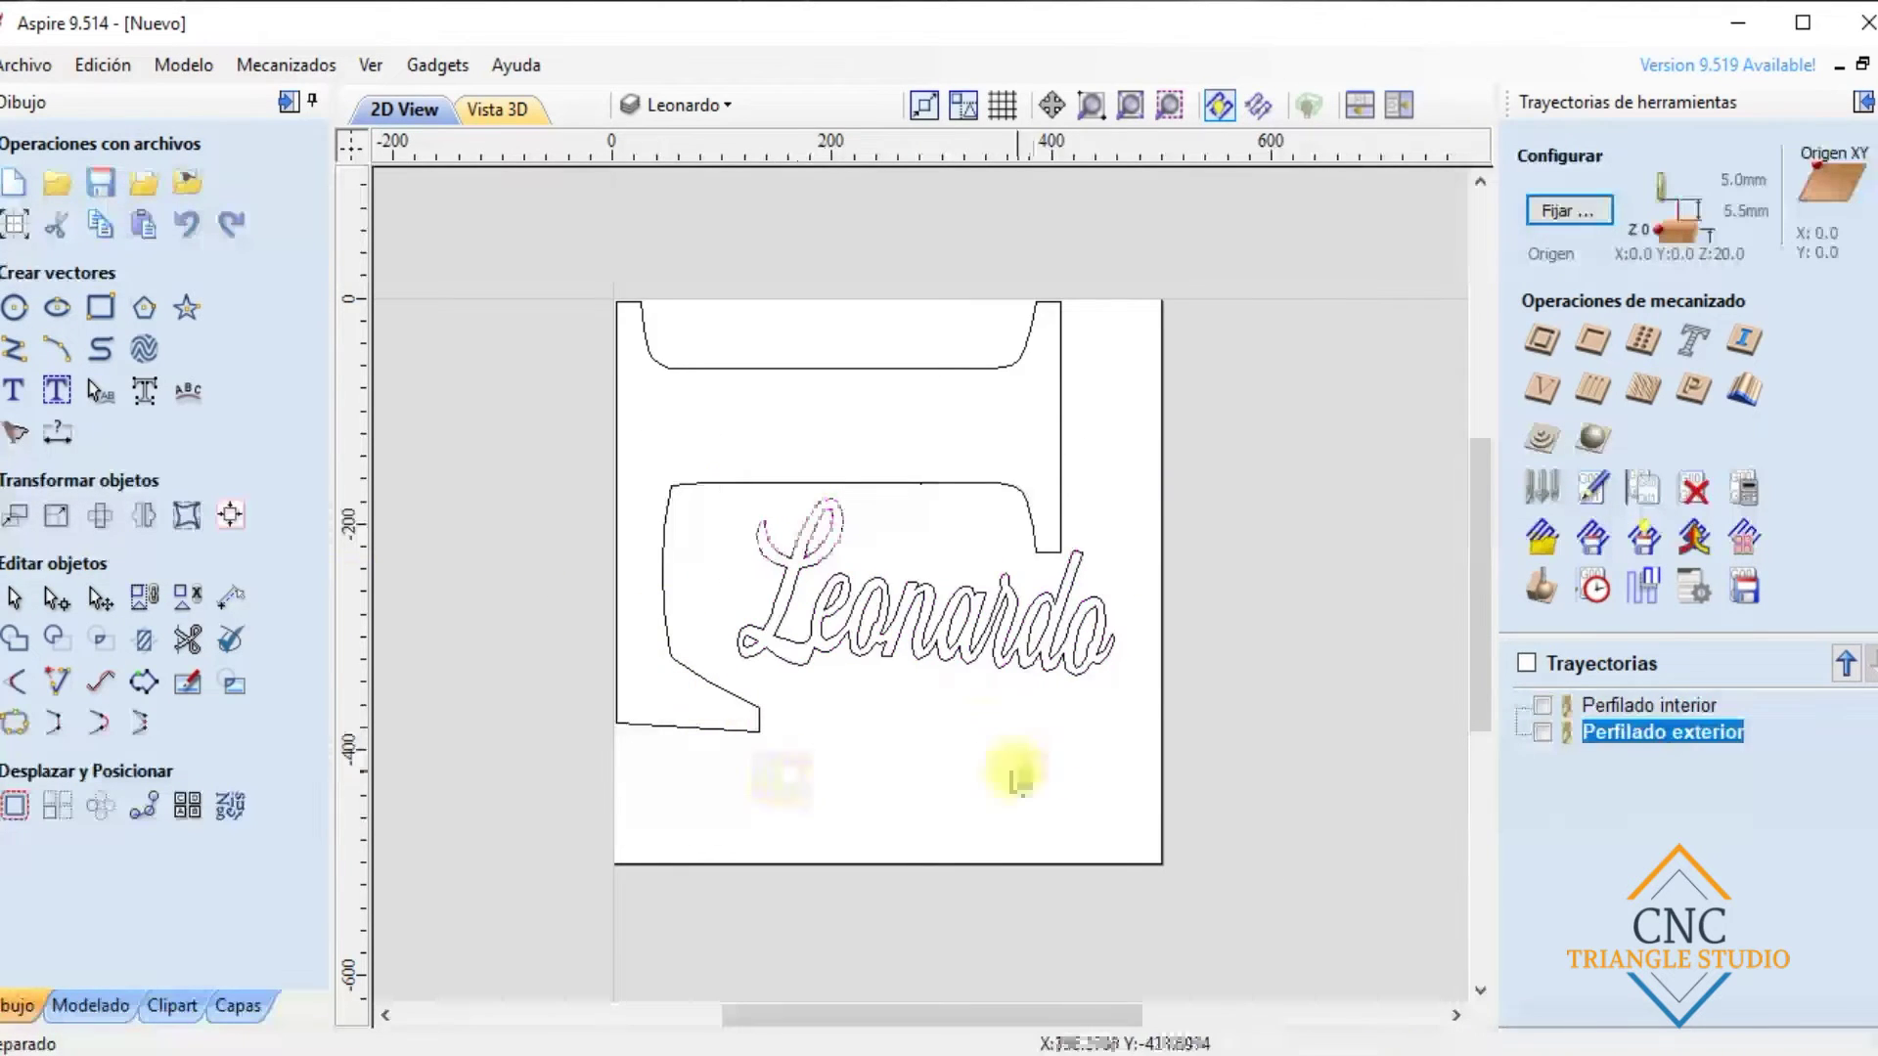
Run the vector validator on the selected outlines to locate problems along the large L, and close the validator
left_click(231, 640)
left_click(152, 641)
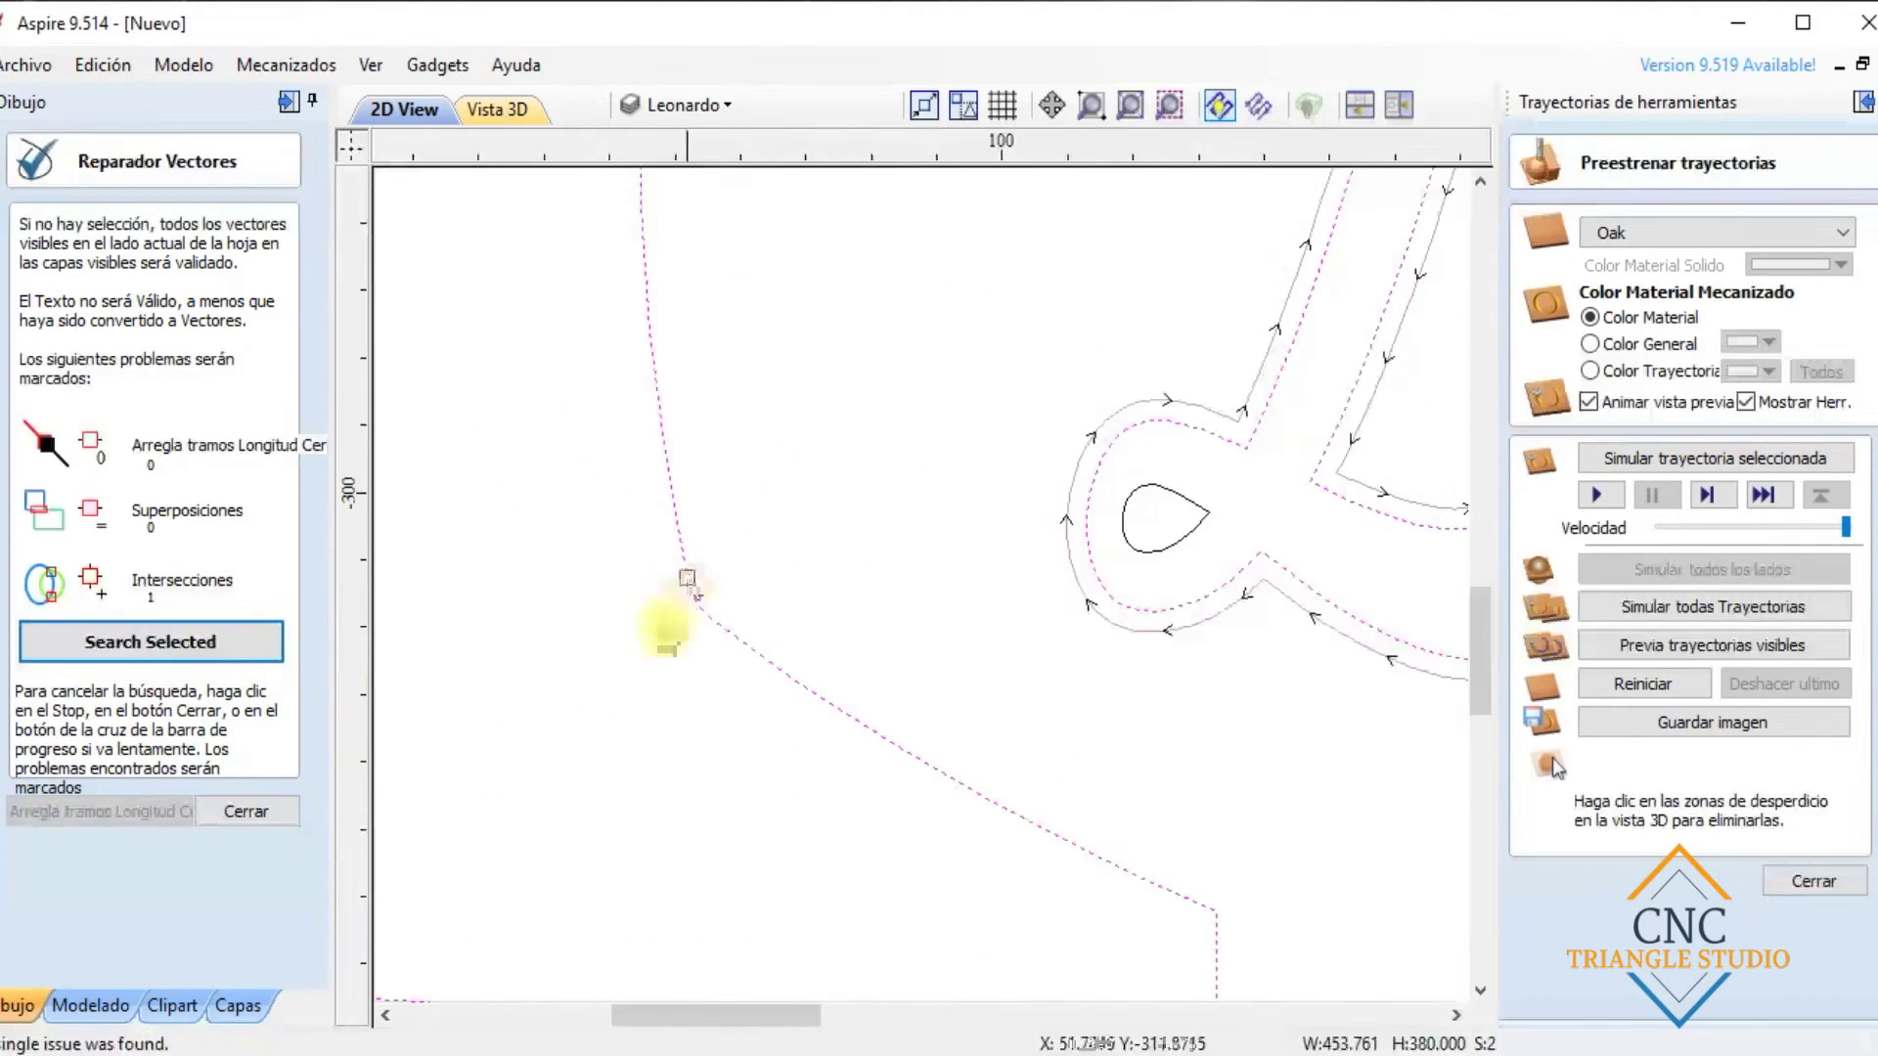
left_click(245, 811)
scroll(694, 714, "up", 2)
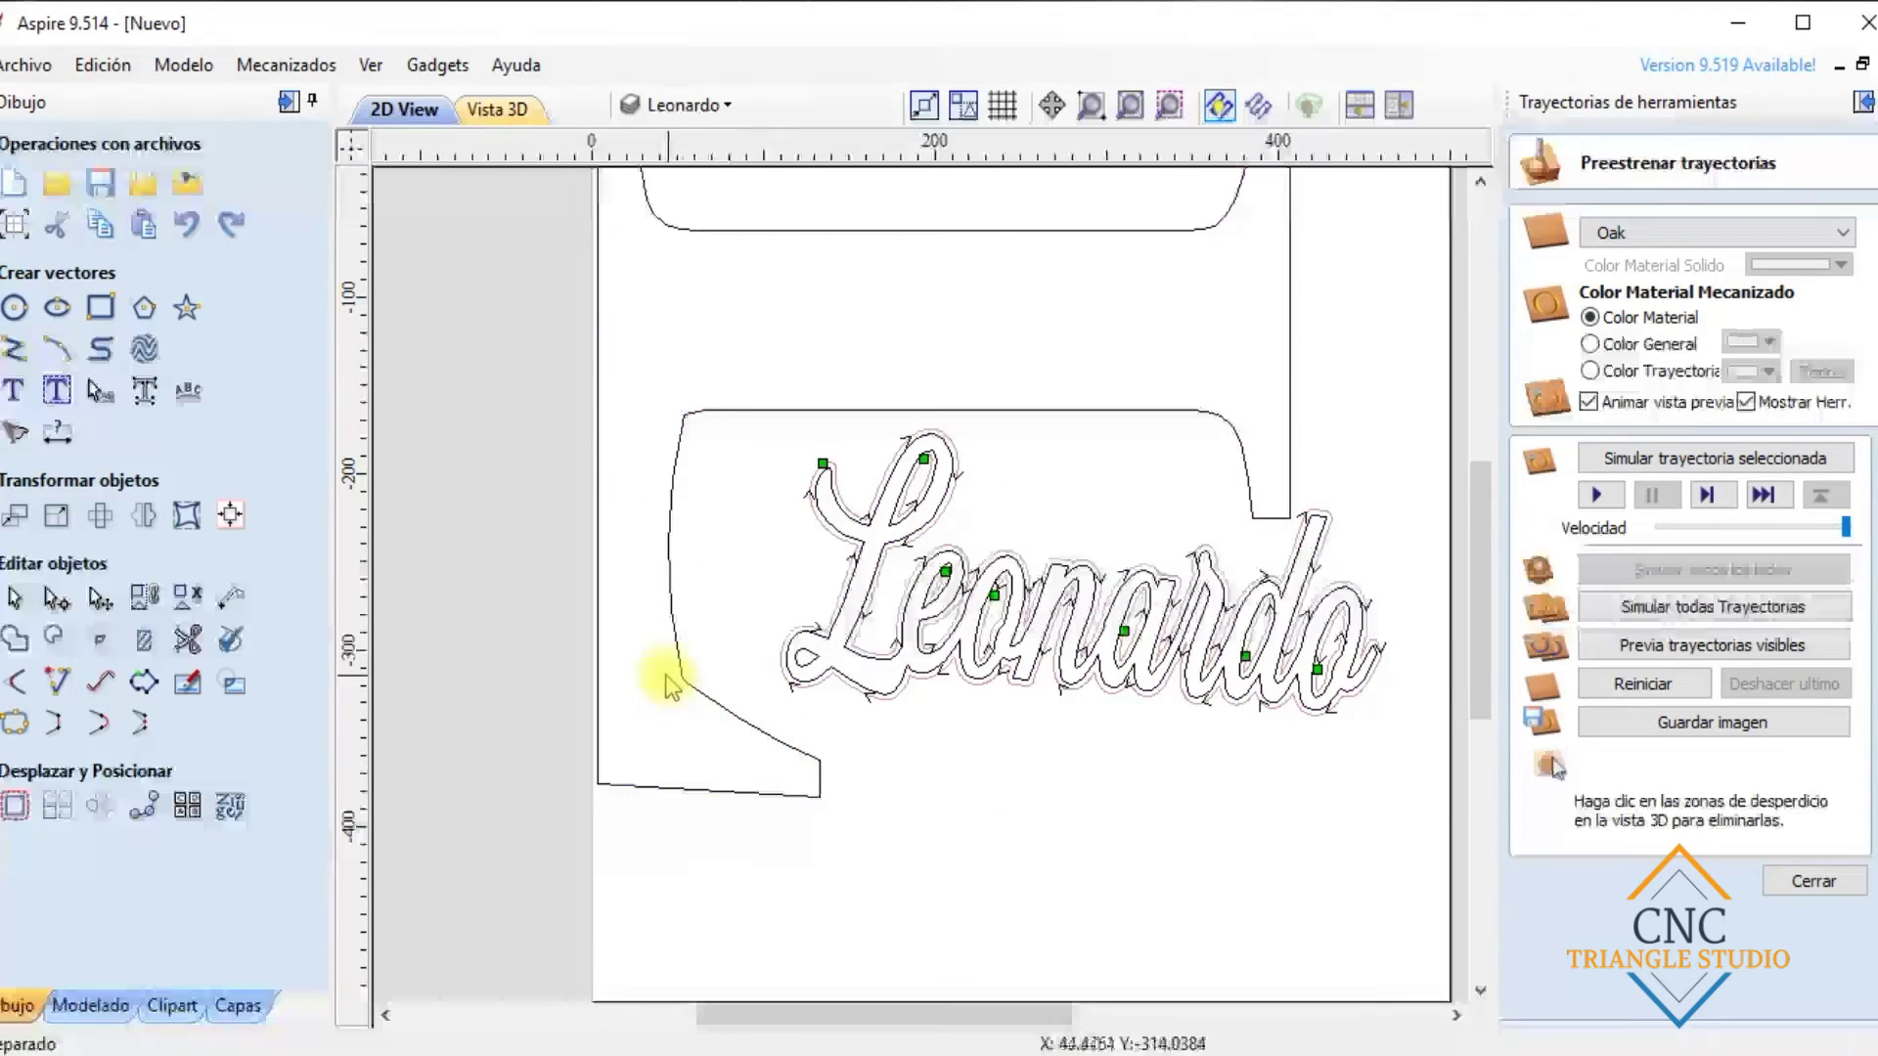
Join the large L's open outline into a closed vector with a 1.0 mm tolerance
left_click_drag(802, 870, 512, 714)
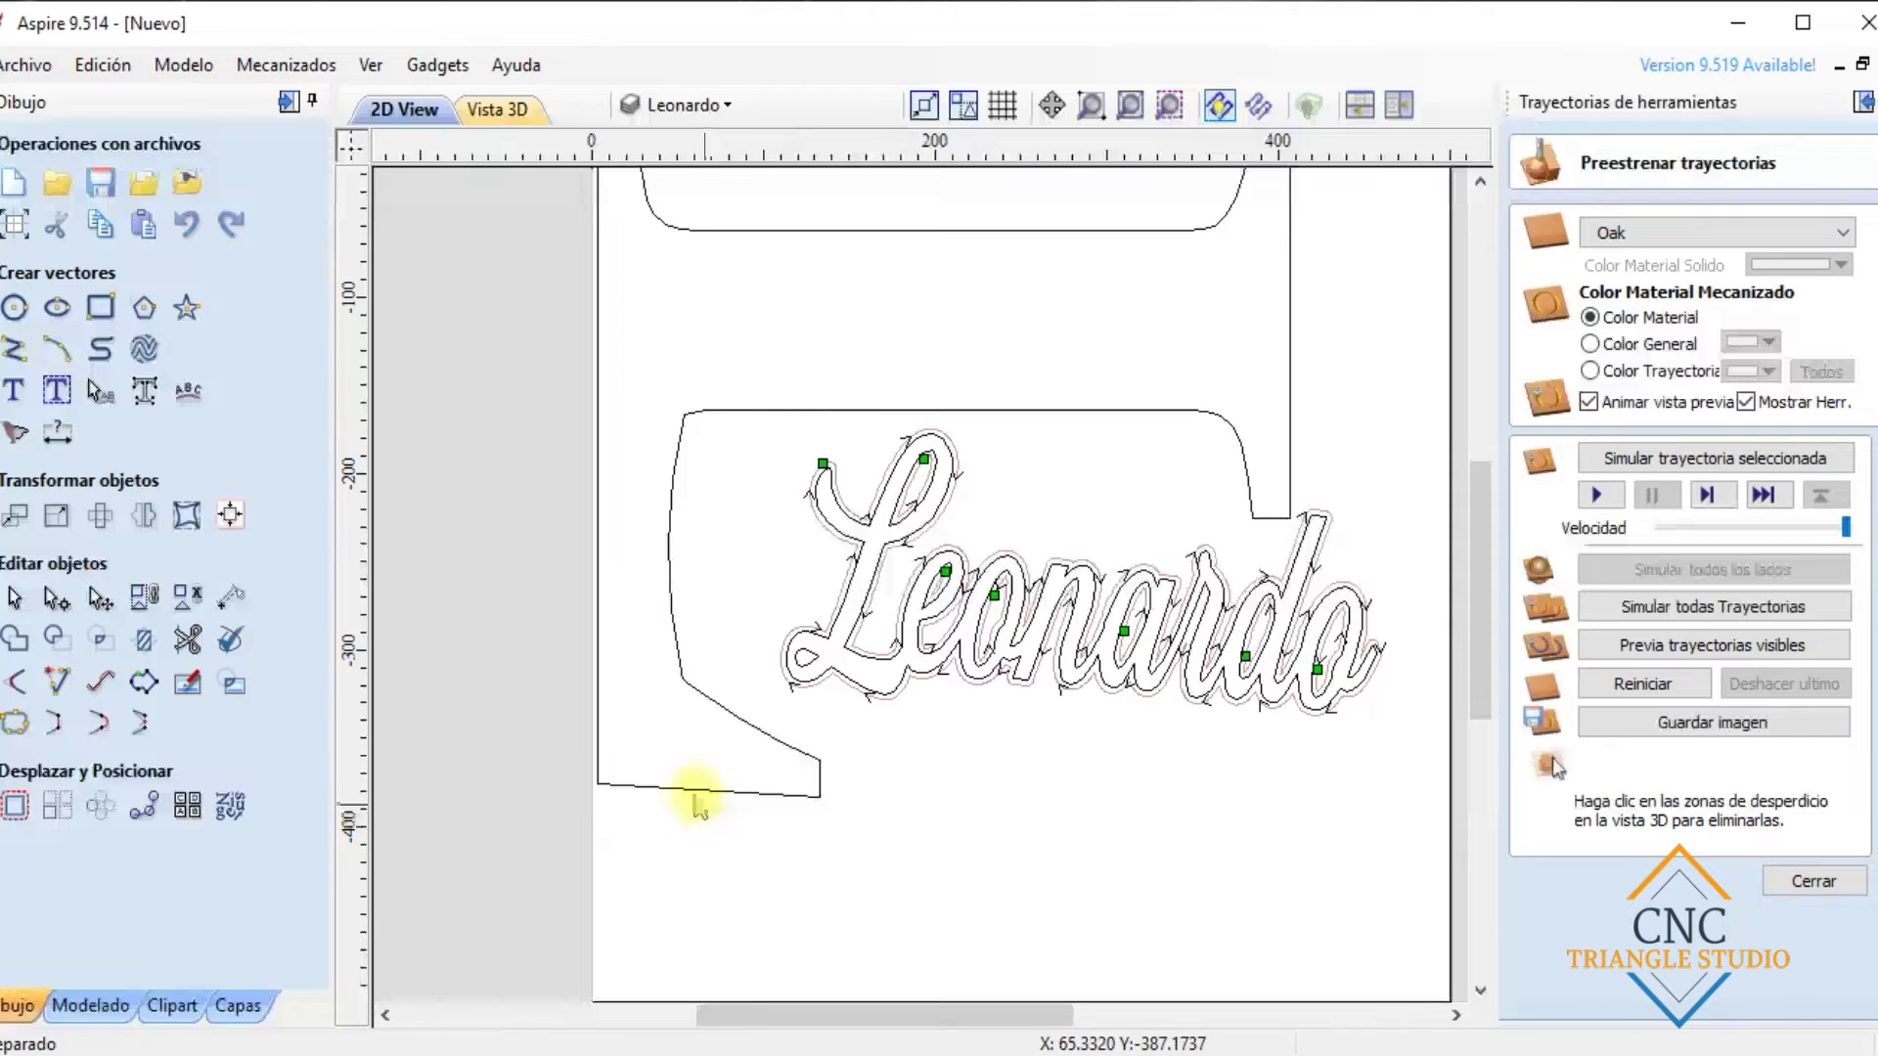
left_click(692, 790)
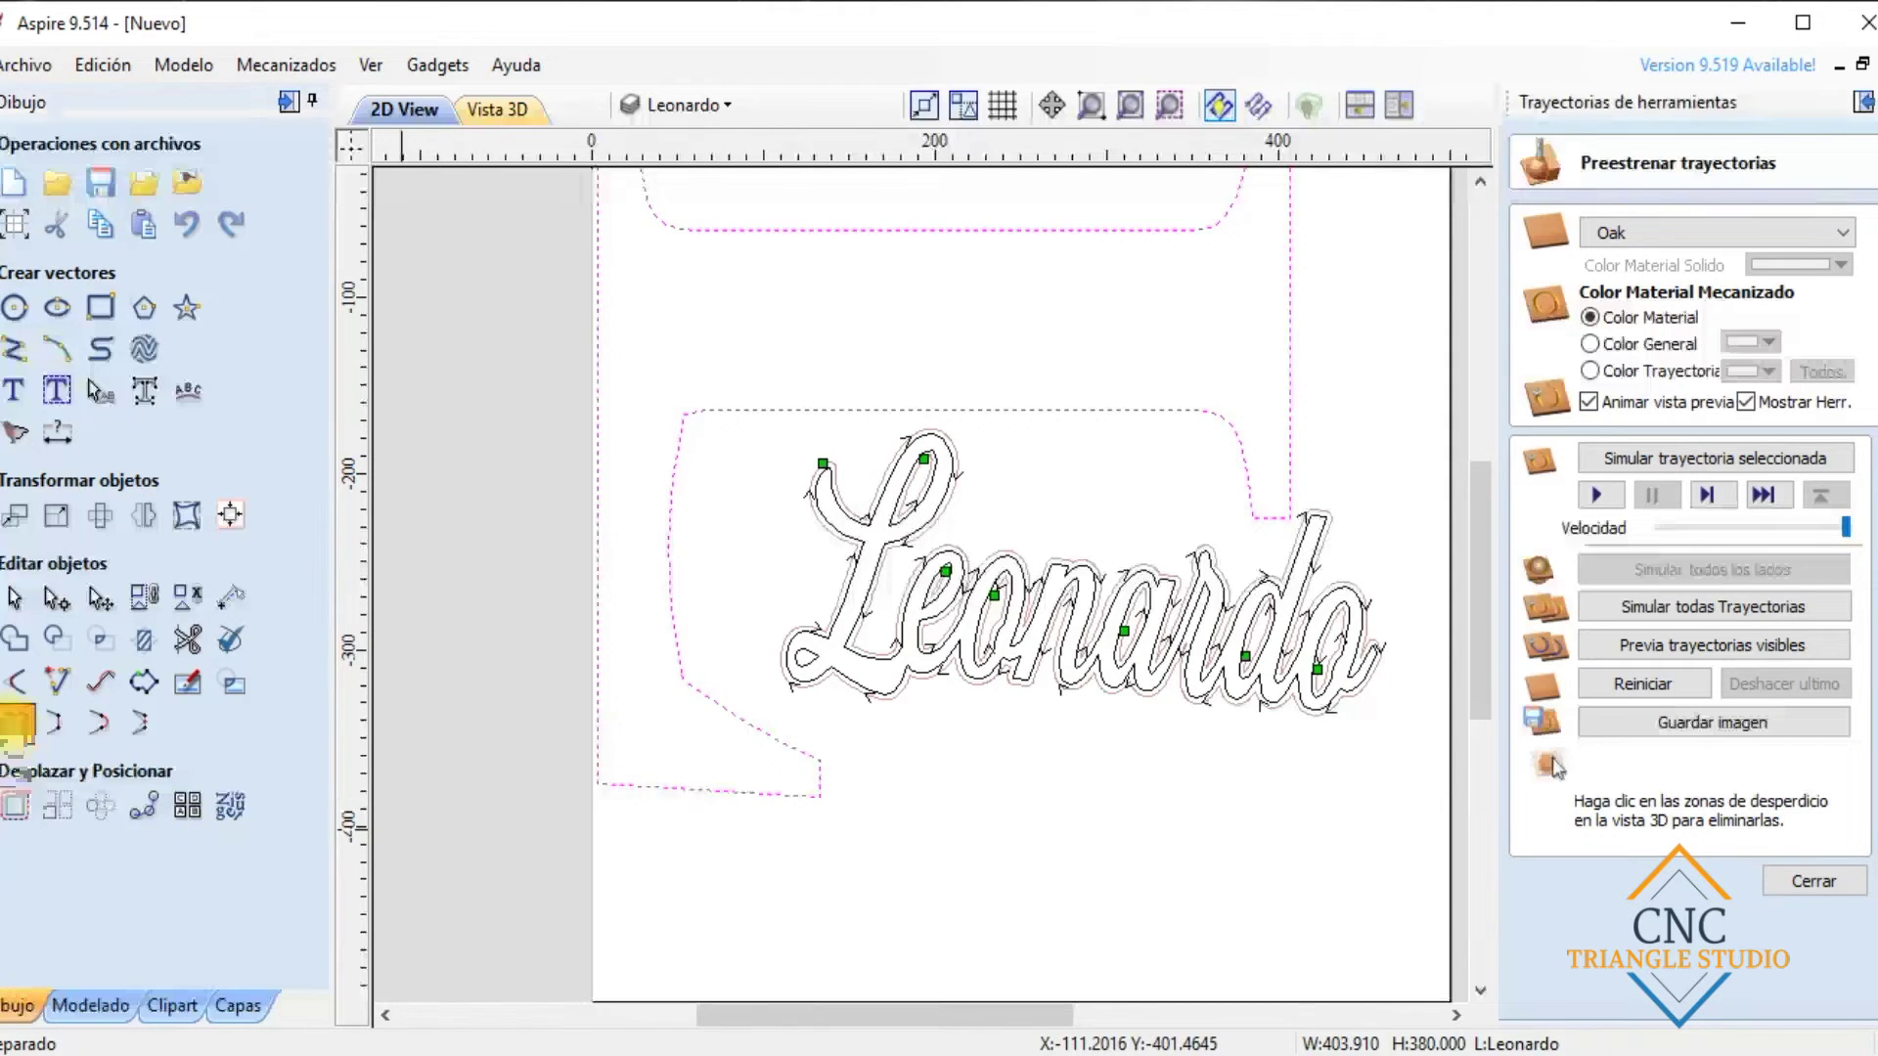
left_click(14, 722)
left_click(58, 476)
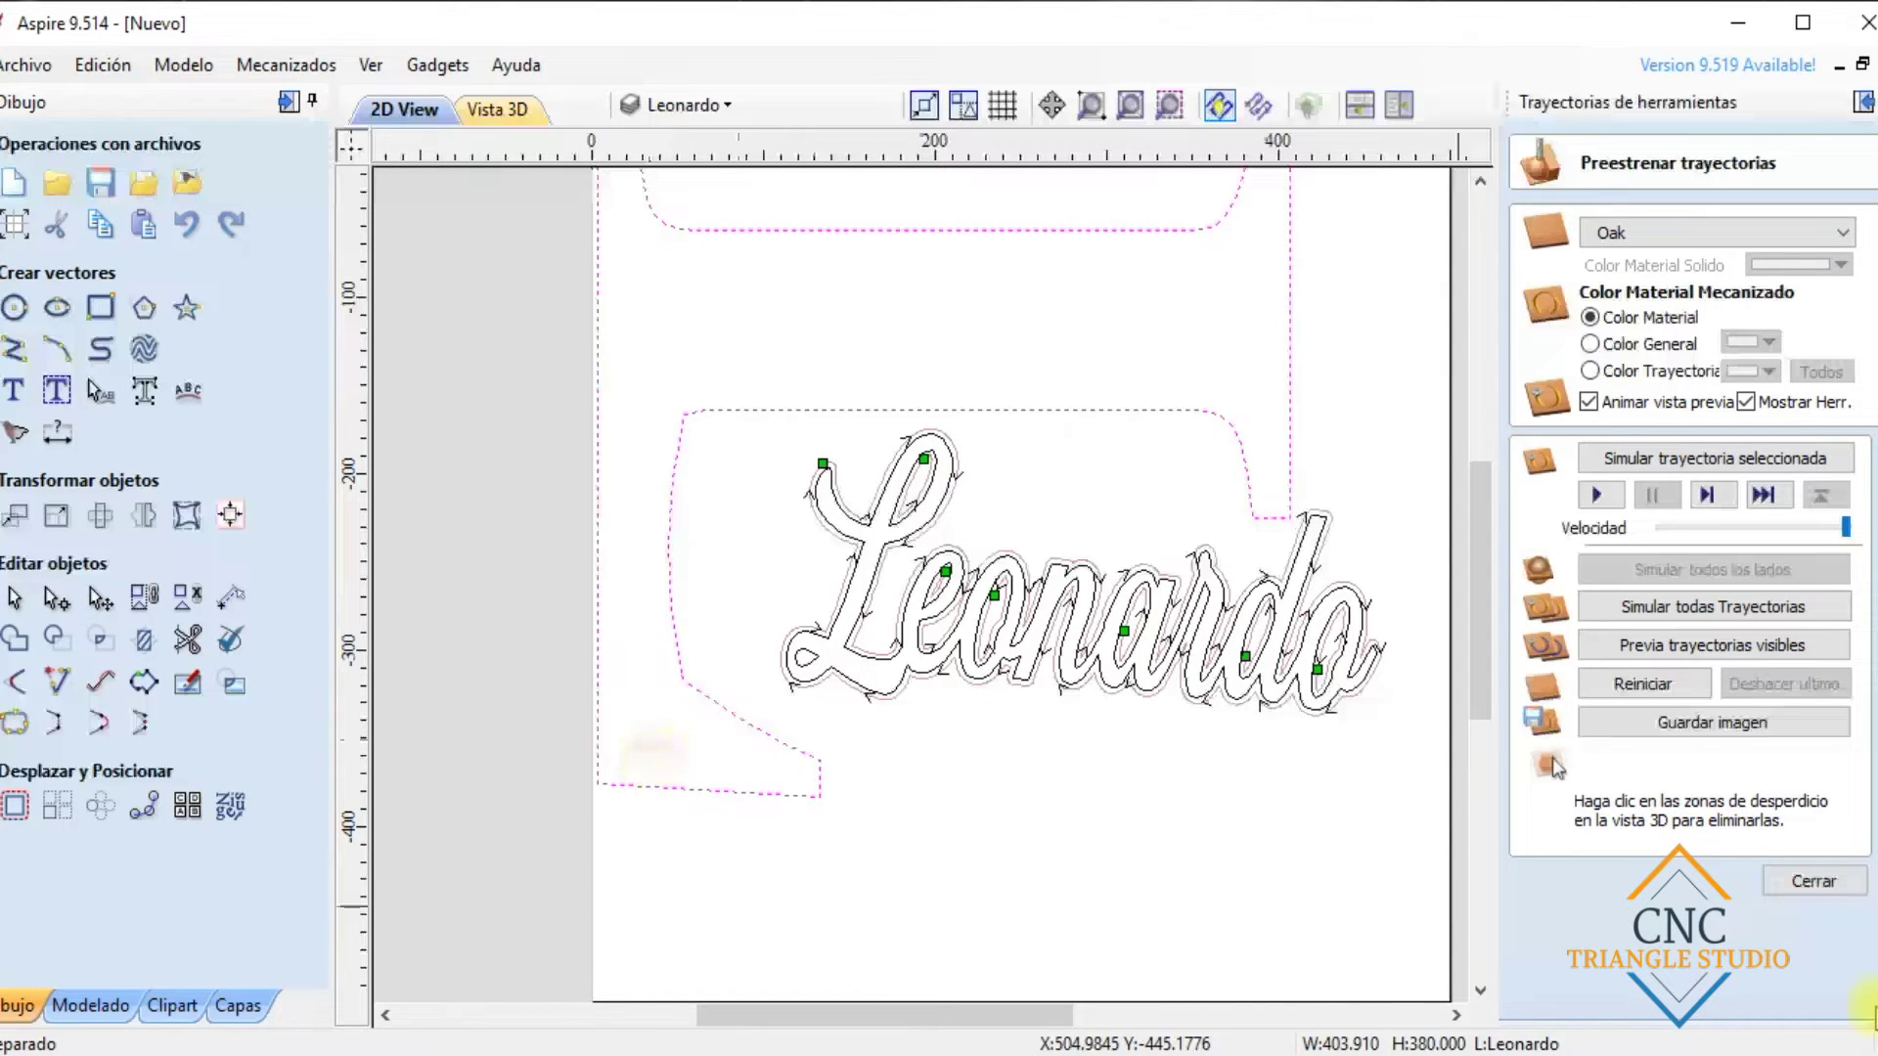
Recalculate the Perfilado exterior toolpath around the name's outer outline and the joined large L, accepting the cut-through warning
left_click(1813, 882)
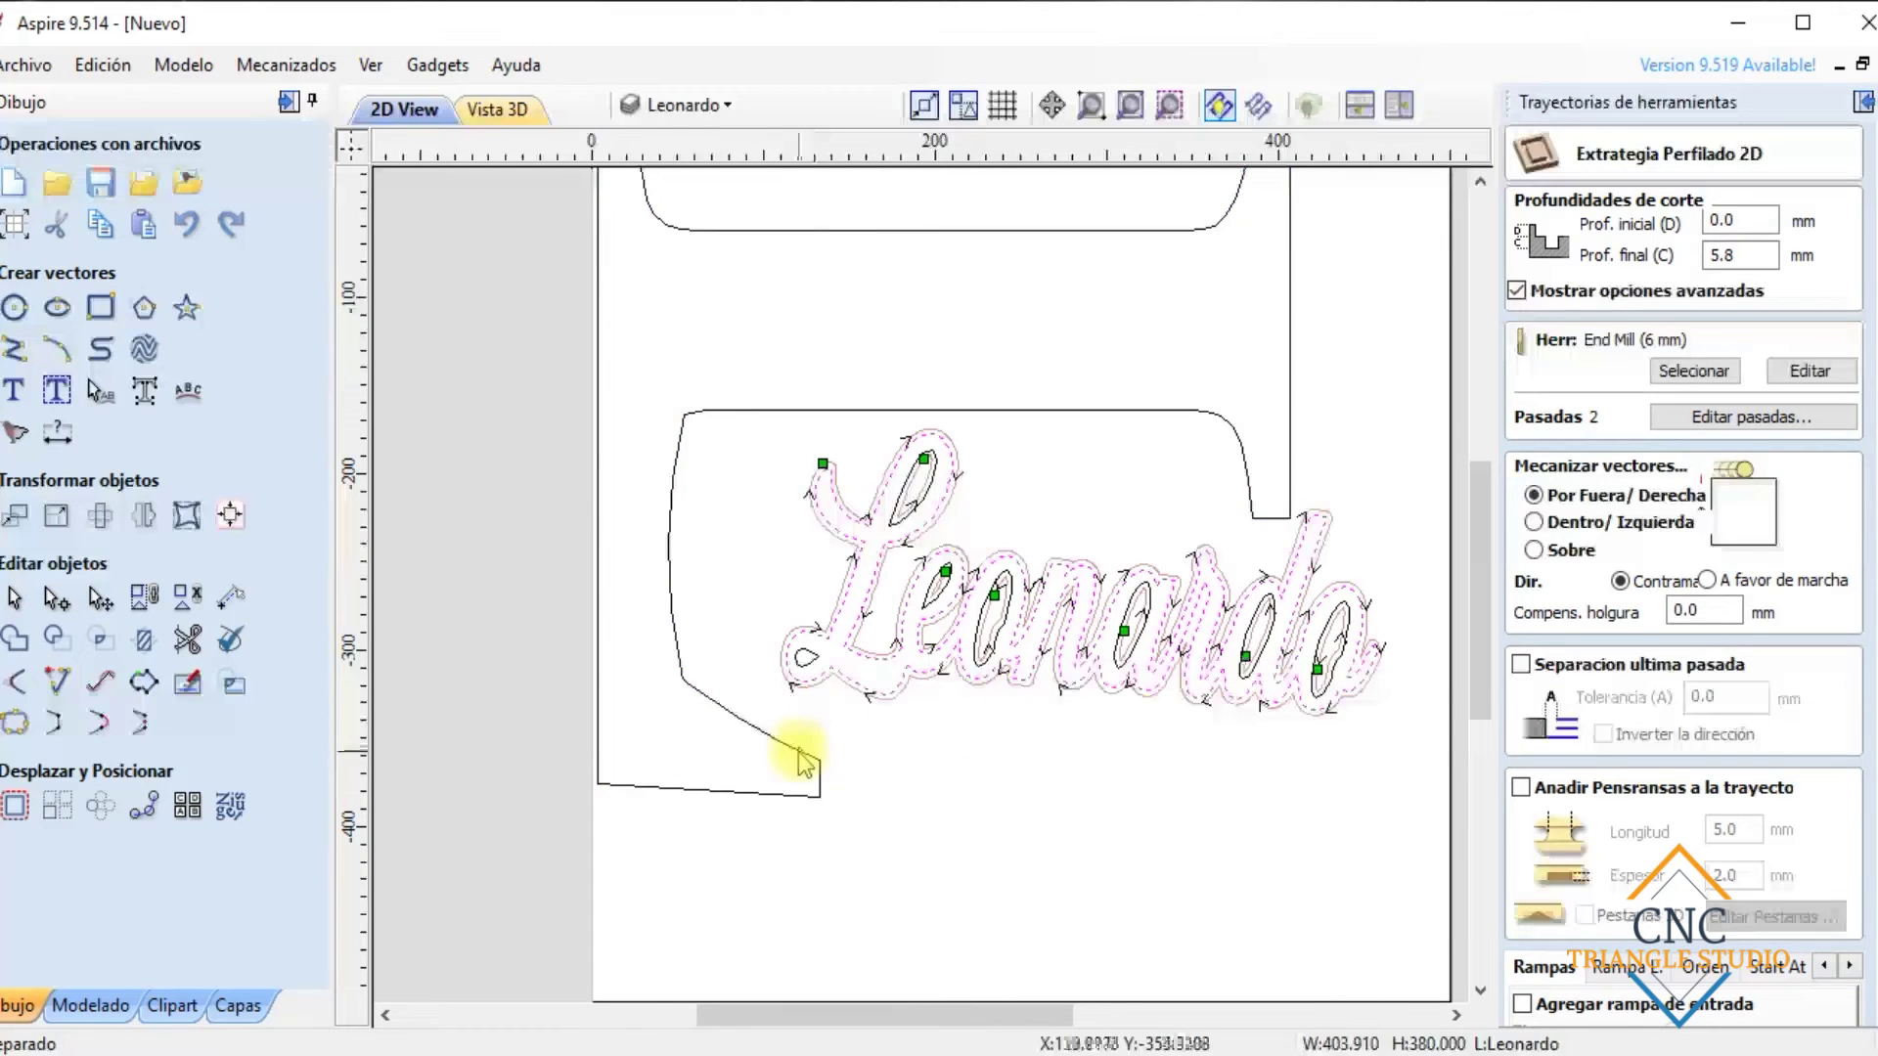
scroll(1682, 881, "down", 5)
left_click(1556, 1006)
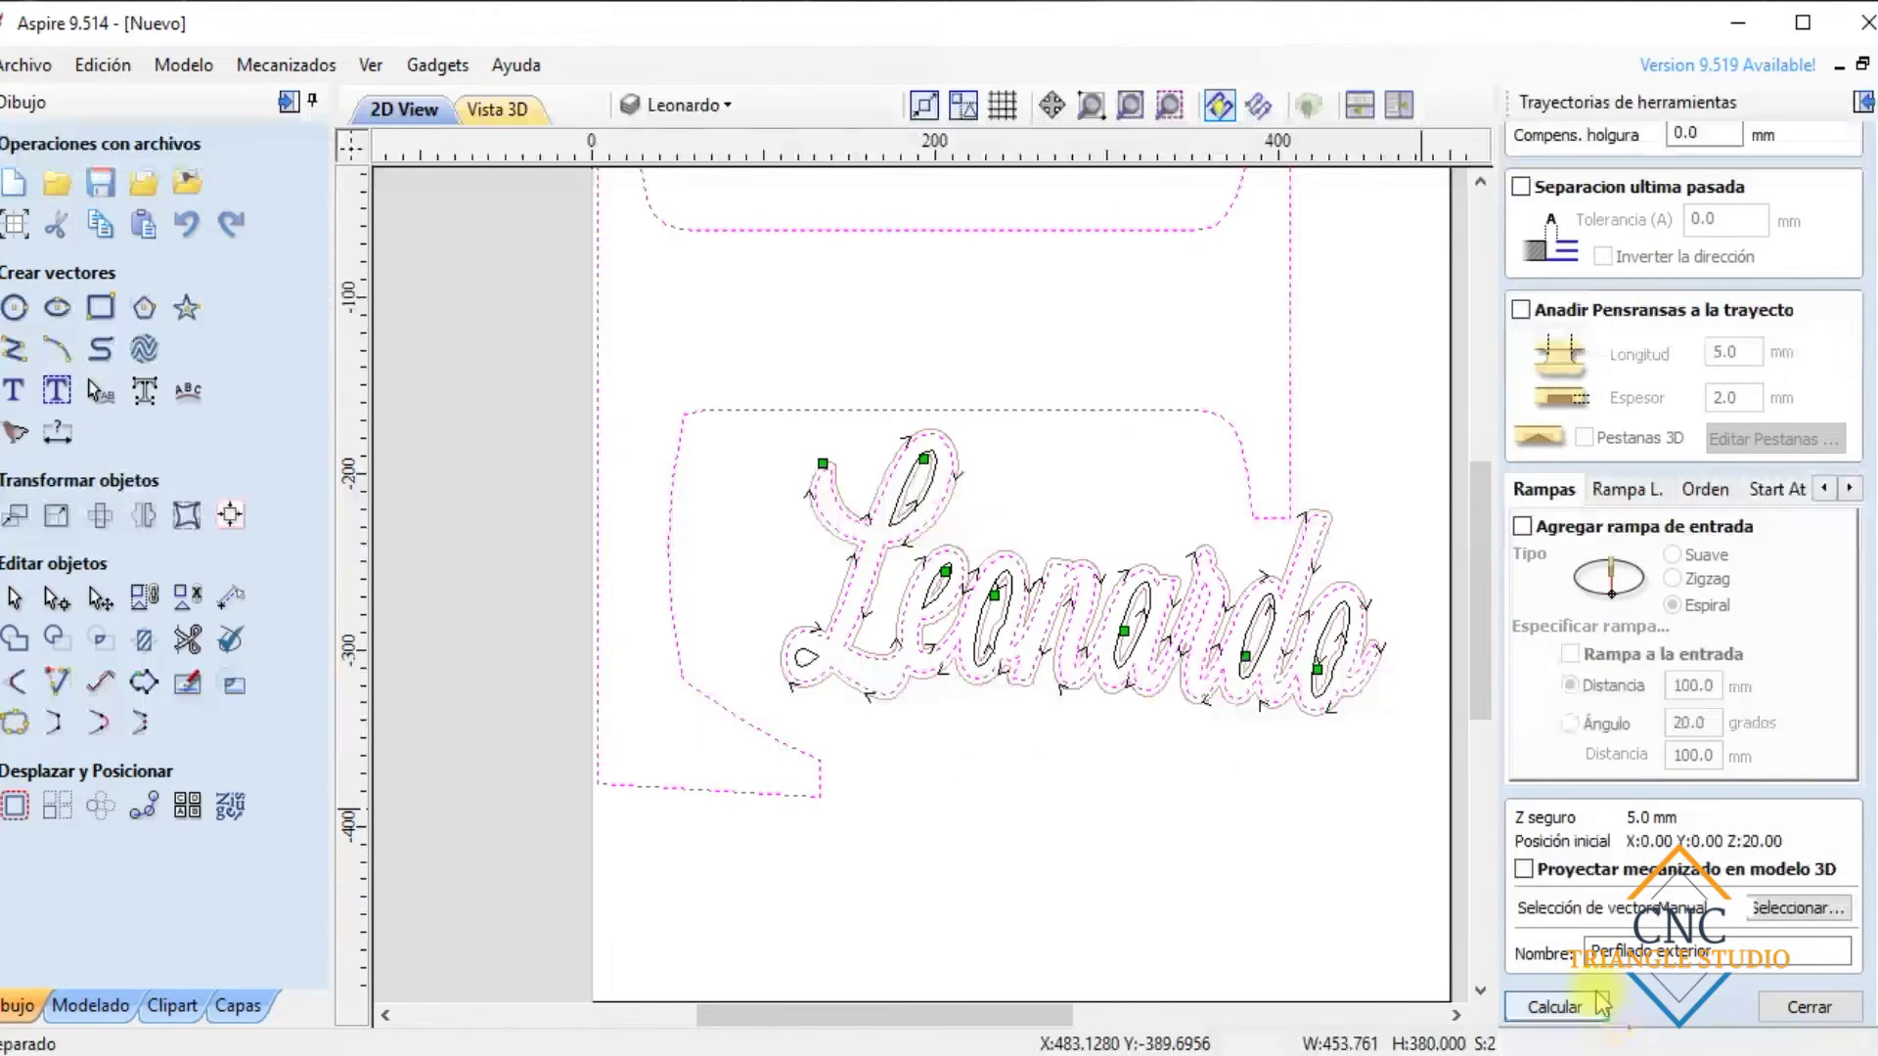
left_click(827, 714)
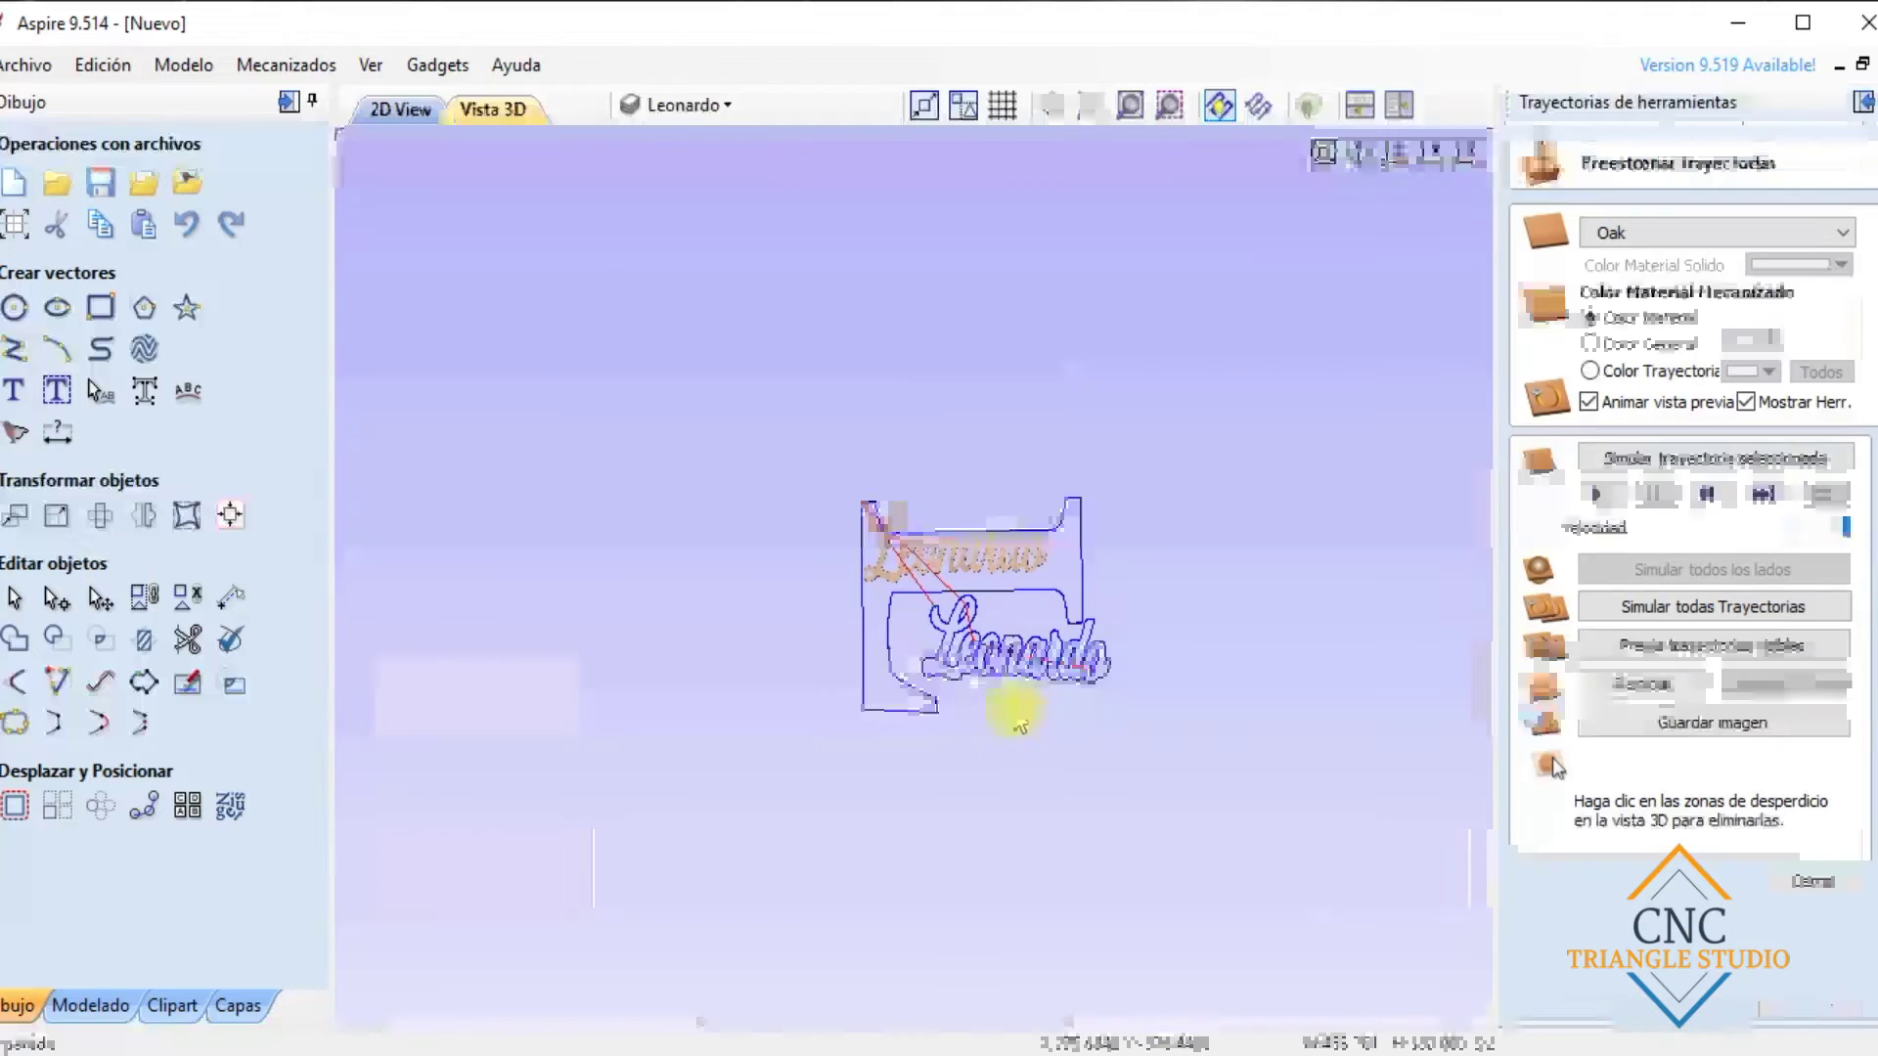
Simulate the visible toolpaths on a reset block, remove the waste areas, and examine the cut L and name from several angles
left_click(1644, 684)
left_click(1662, 645)
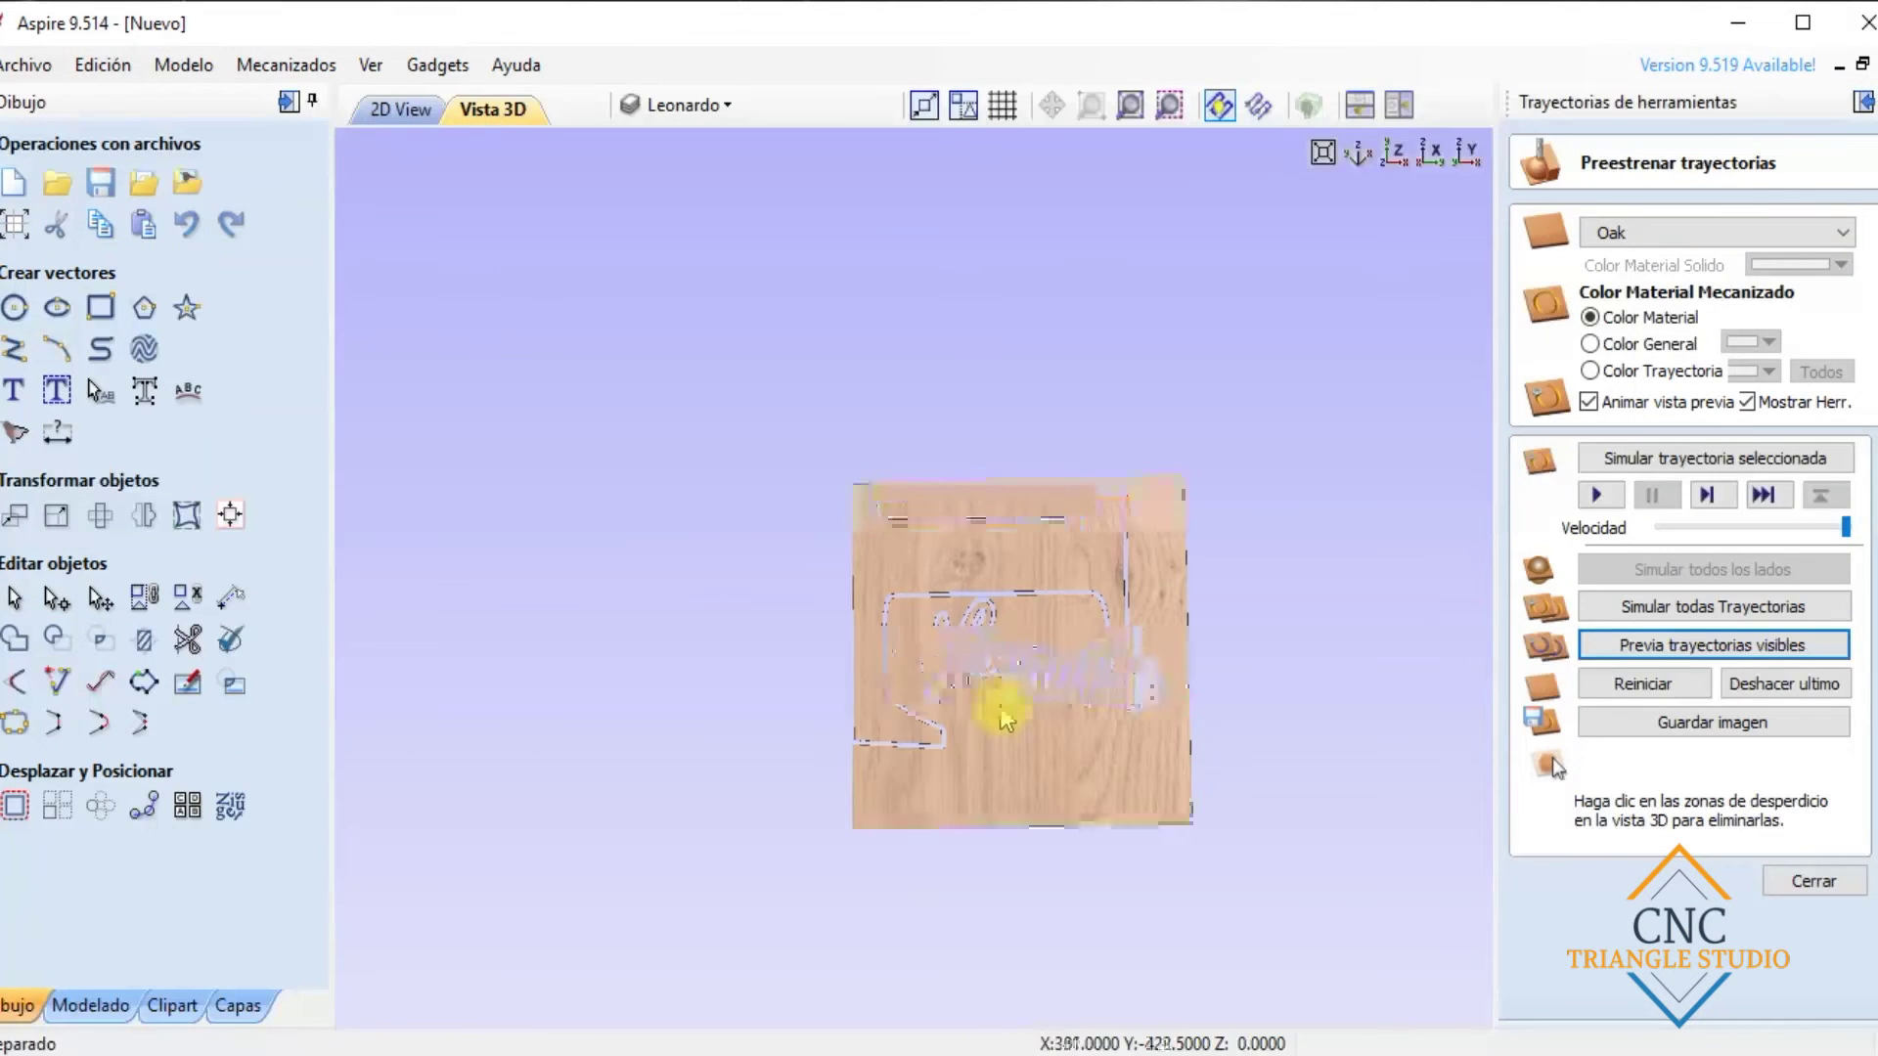
left_click(1002, 753)
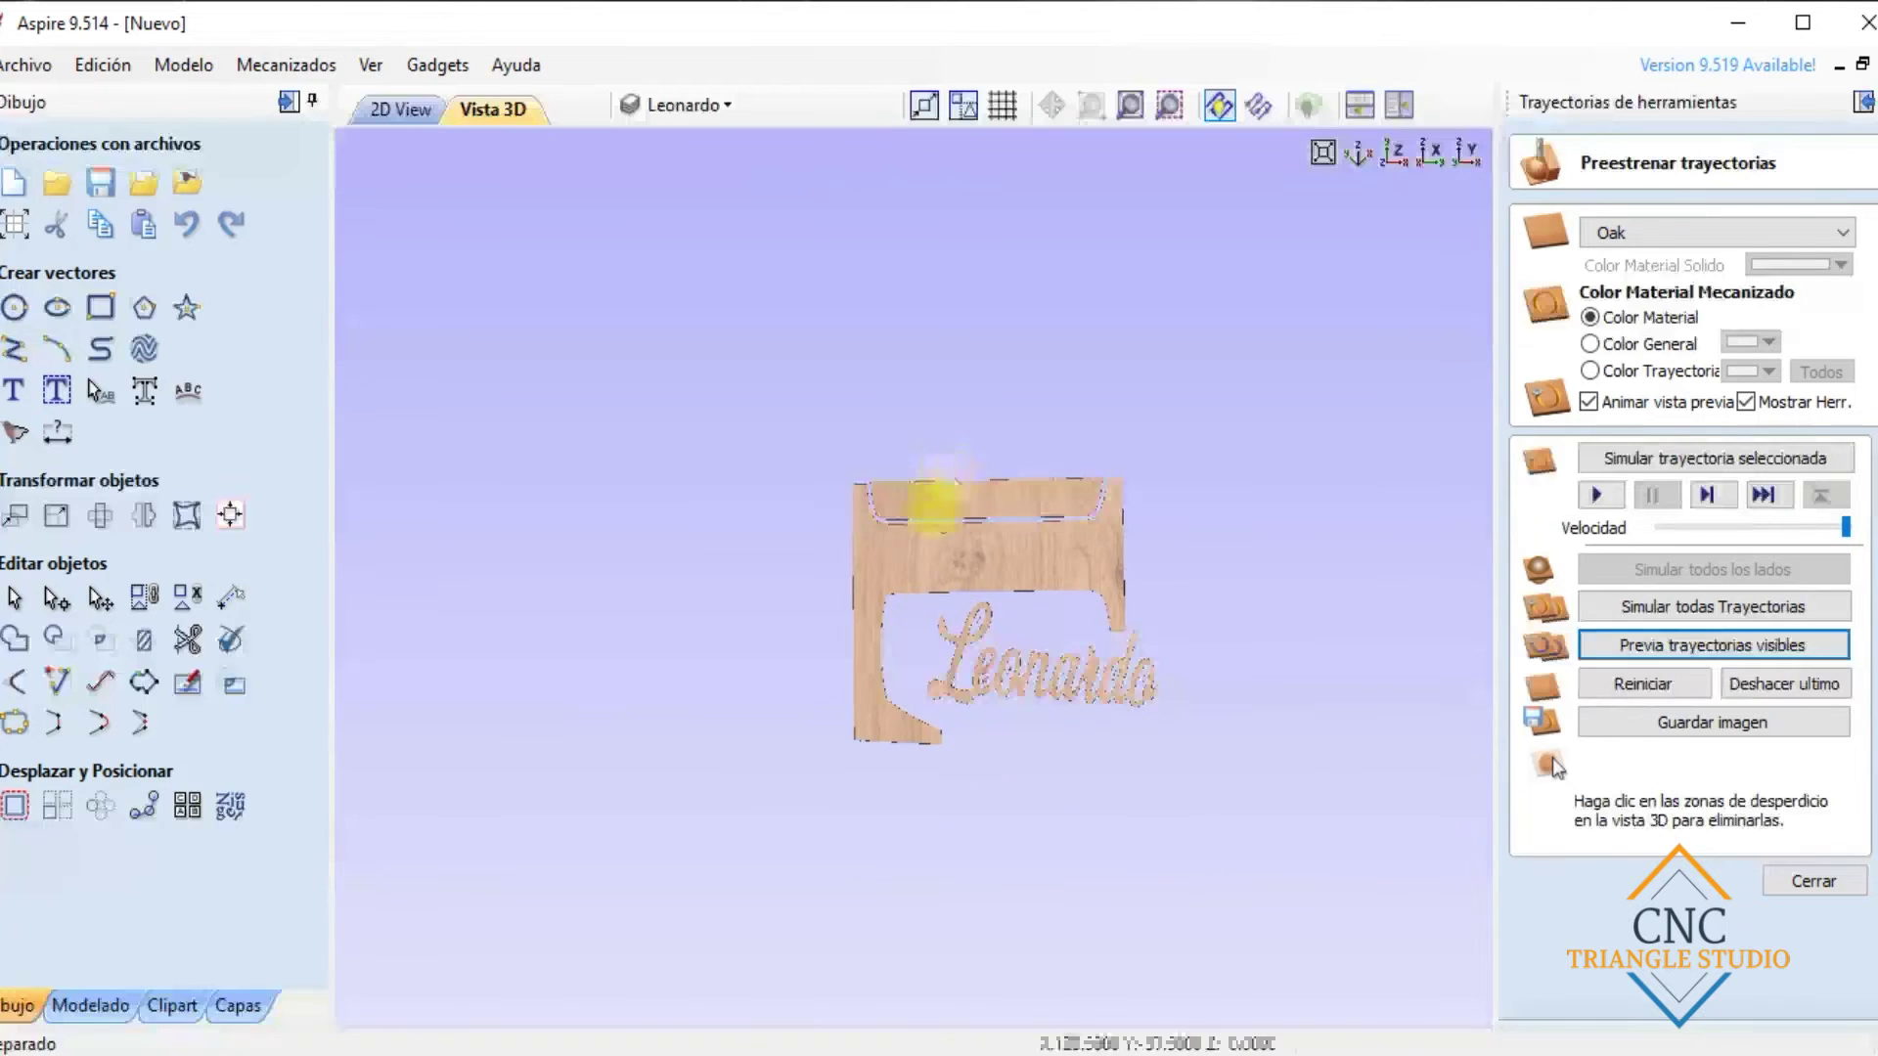
left_click(934, 499)
left_click_drag(1082, 537, 1077, 868)
left_click_drag(958, 758, 1069, 407)
scroll(1024, 538, "up", 3)
left_click_drag(1024, 538, 1091, 203)
left_click_drag(1395, 166, 884, 620)
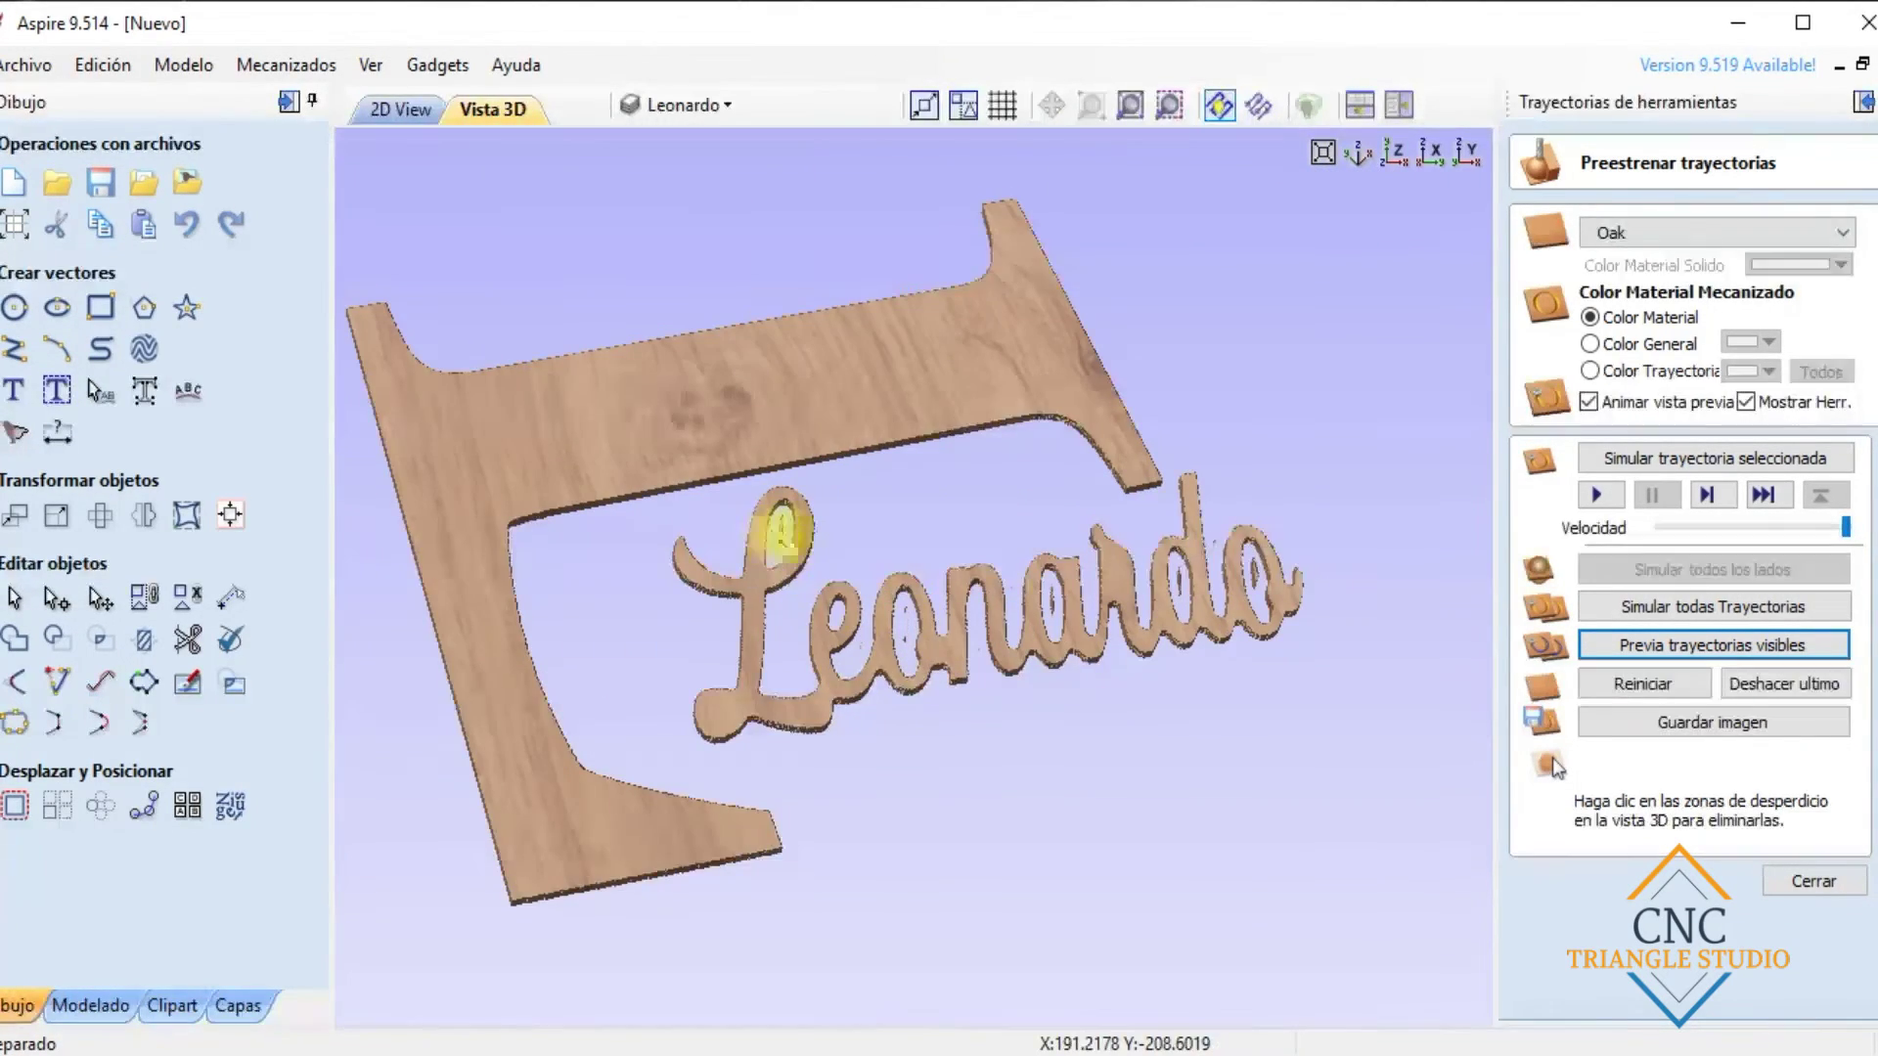
scroll(684, 753, "down", 3)
key("Escape")
Select all the vectors in the 2D view and move them so the selection's upper-left corner sits at X 0.0, Y 0.0 mm
key("F2")
scroll(1012, 685, "down", 2)
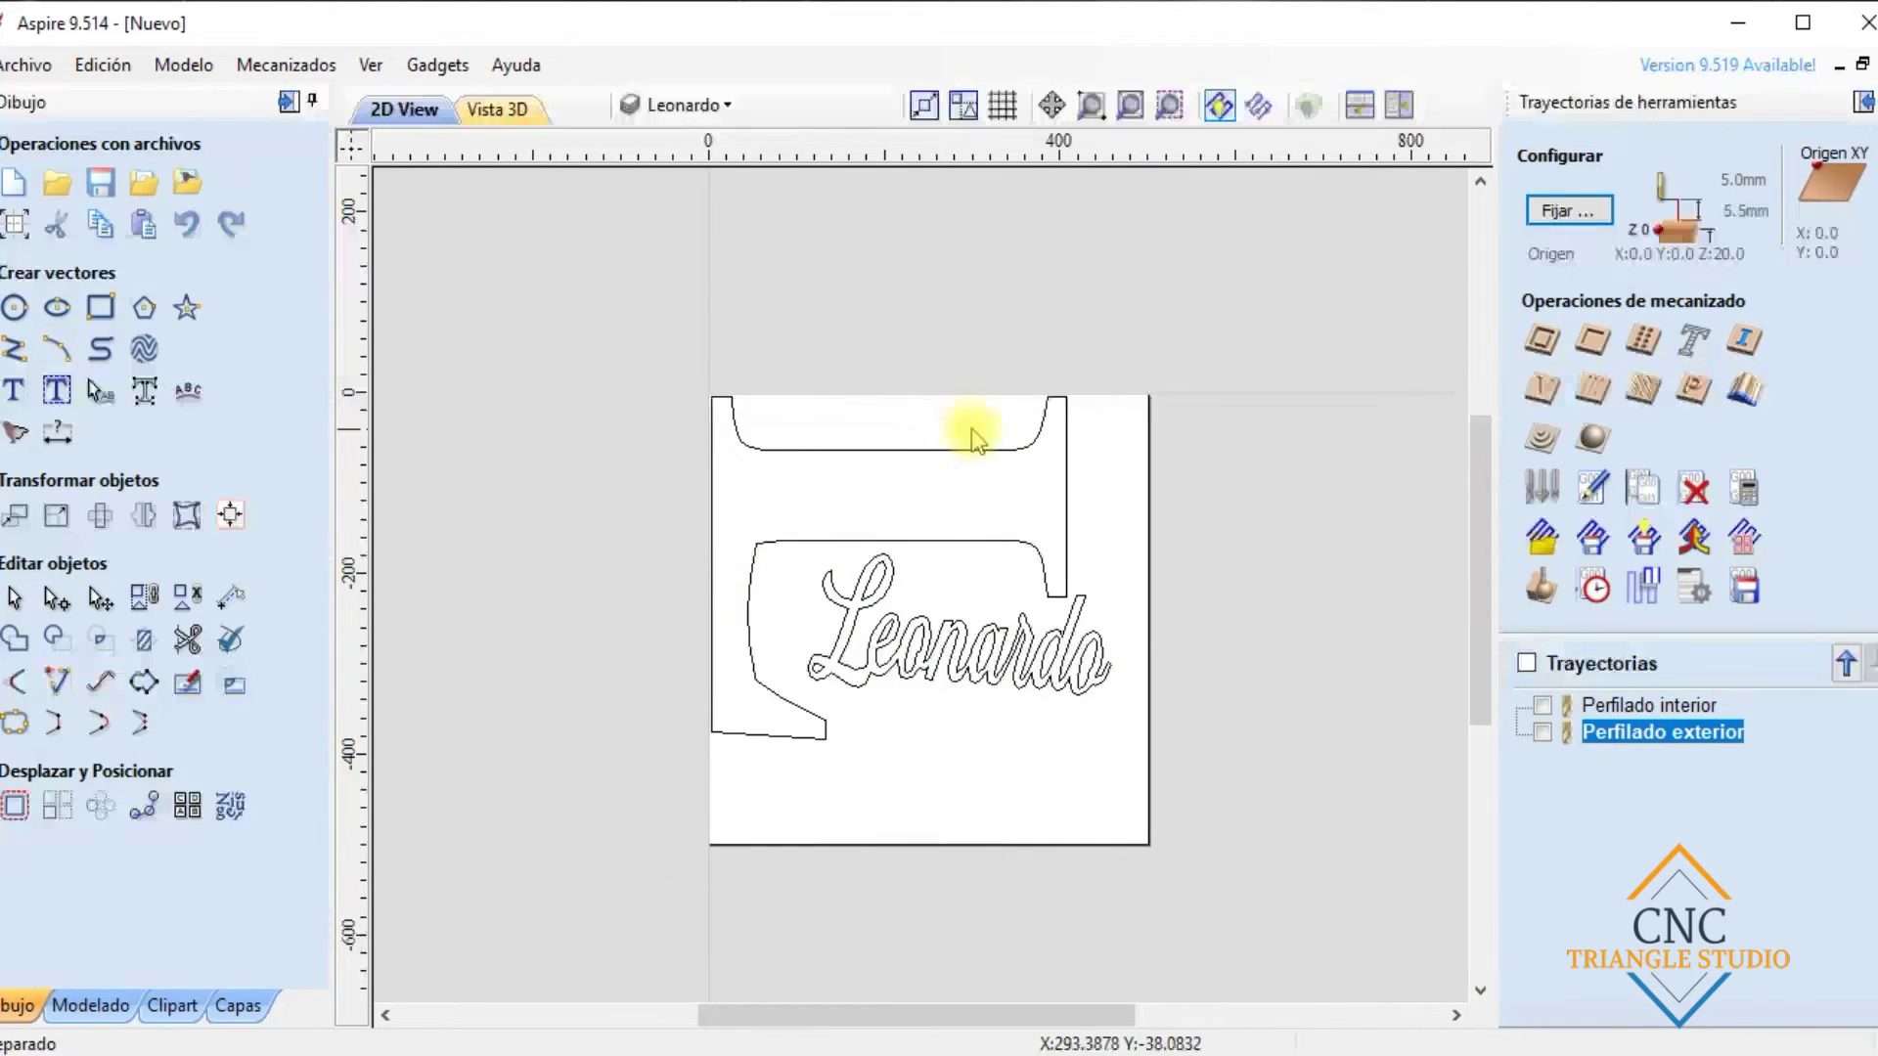
left_click_drag(662, 343, 1249, 847)
scroll(736, 419, "up", 8)
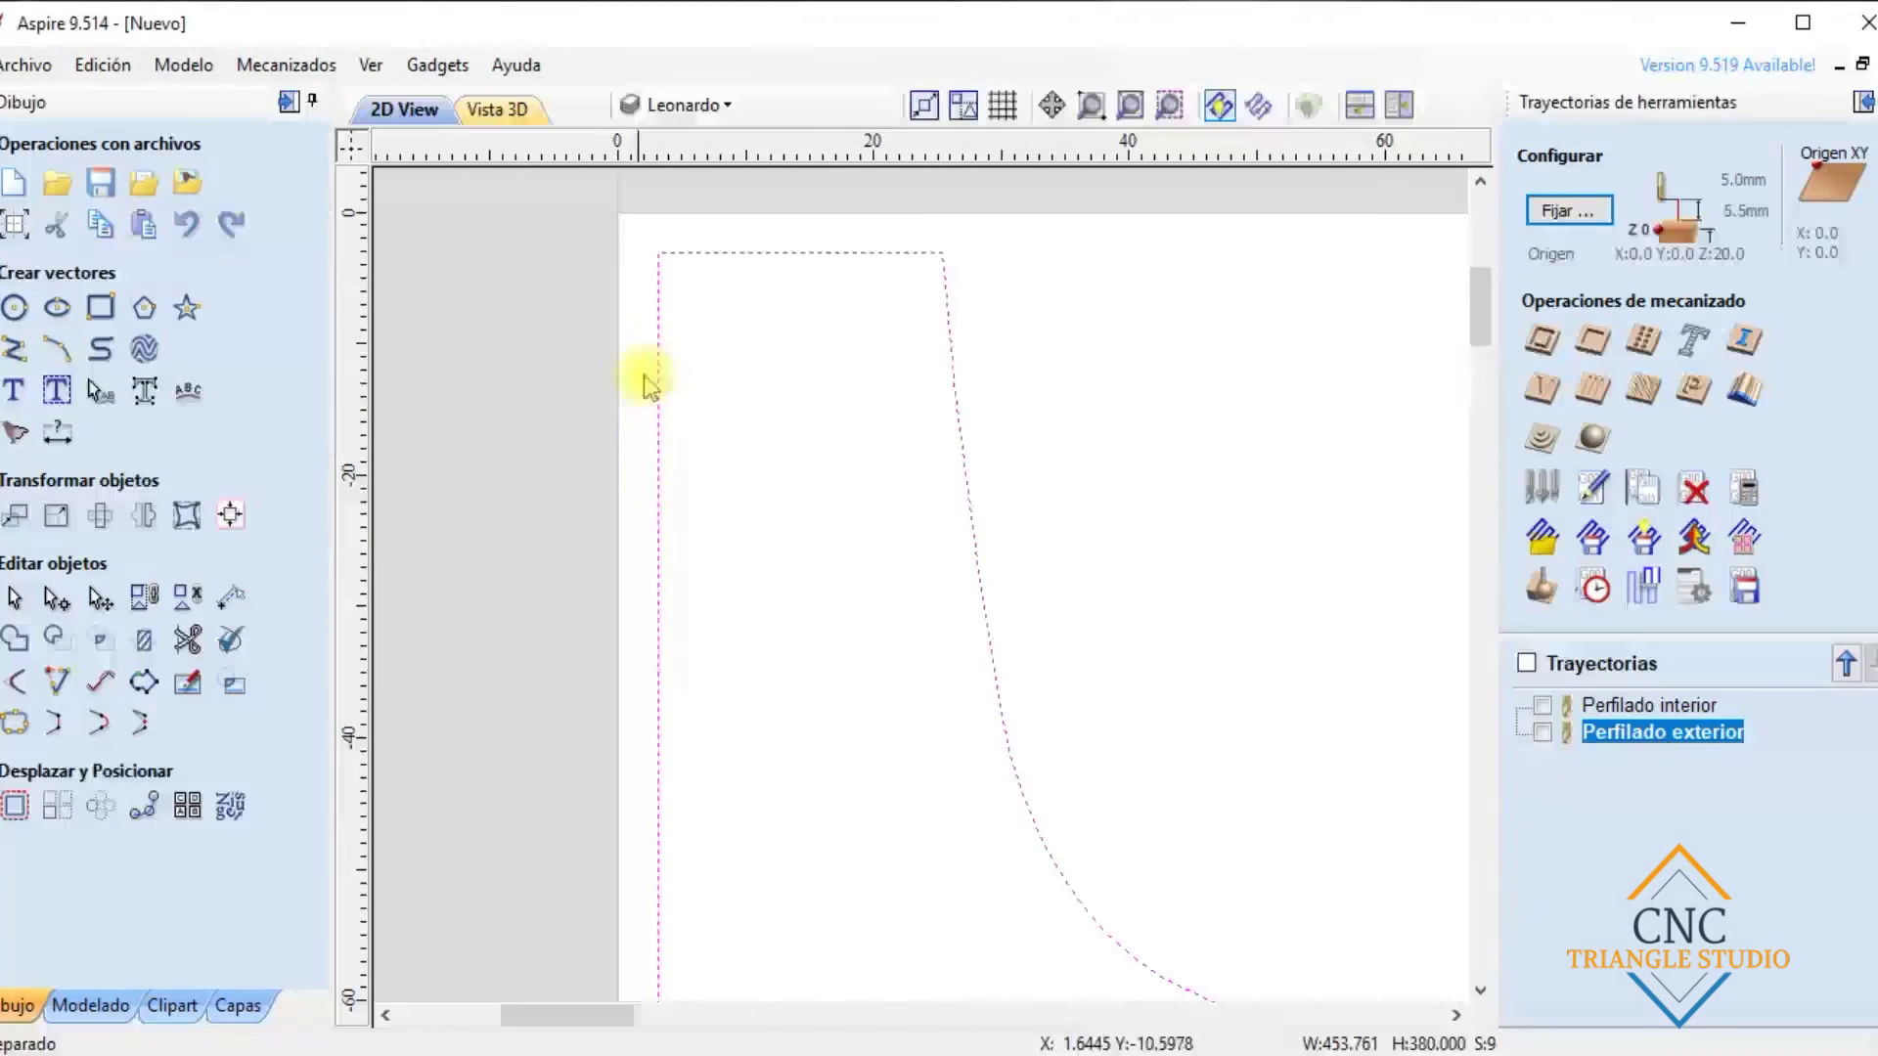
scroll(637, 368, "down", 7)
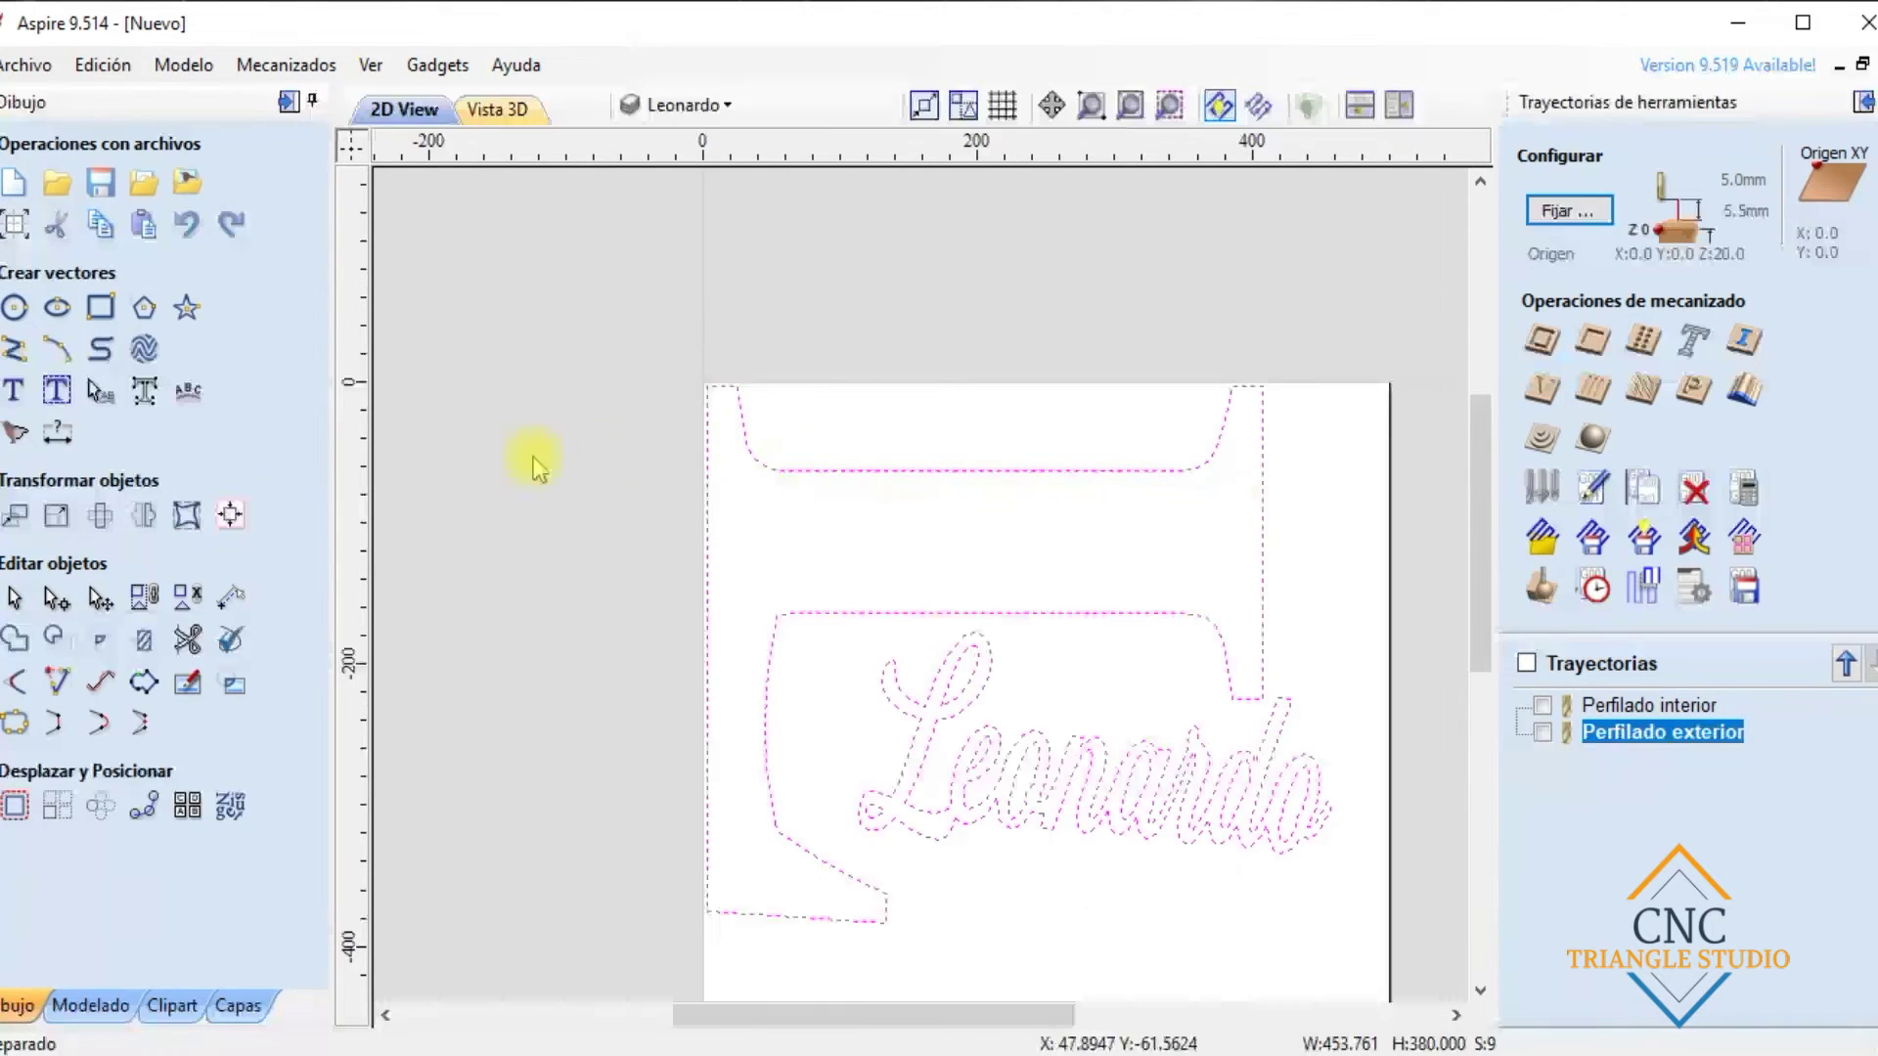
left_click(14, 518)
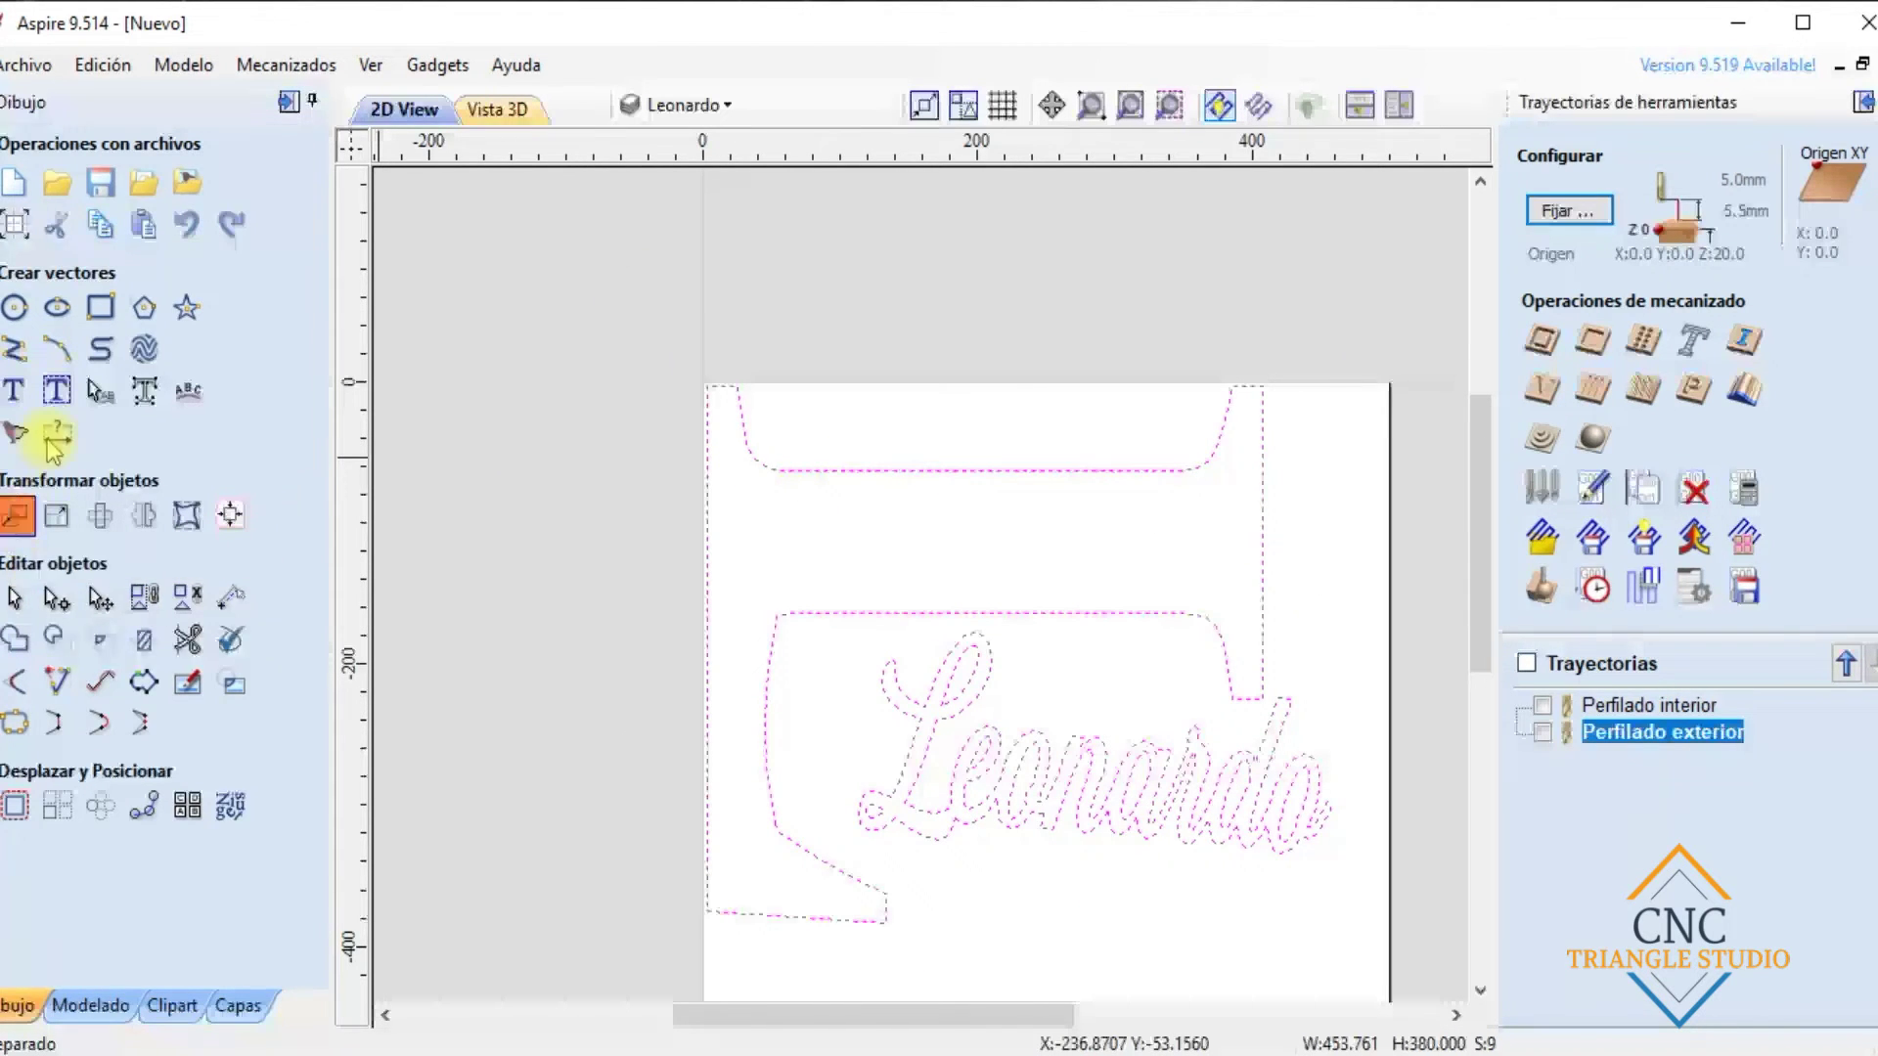
type("0")
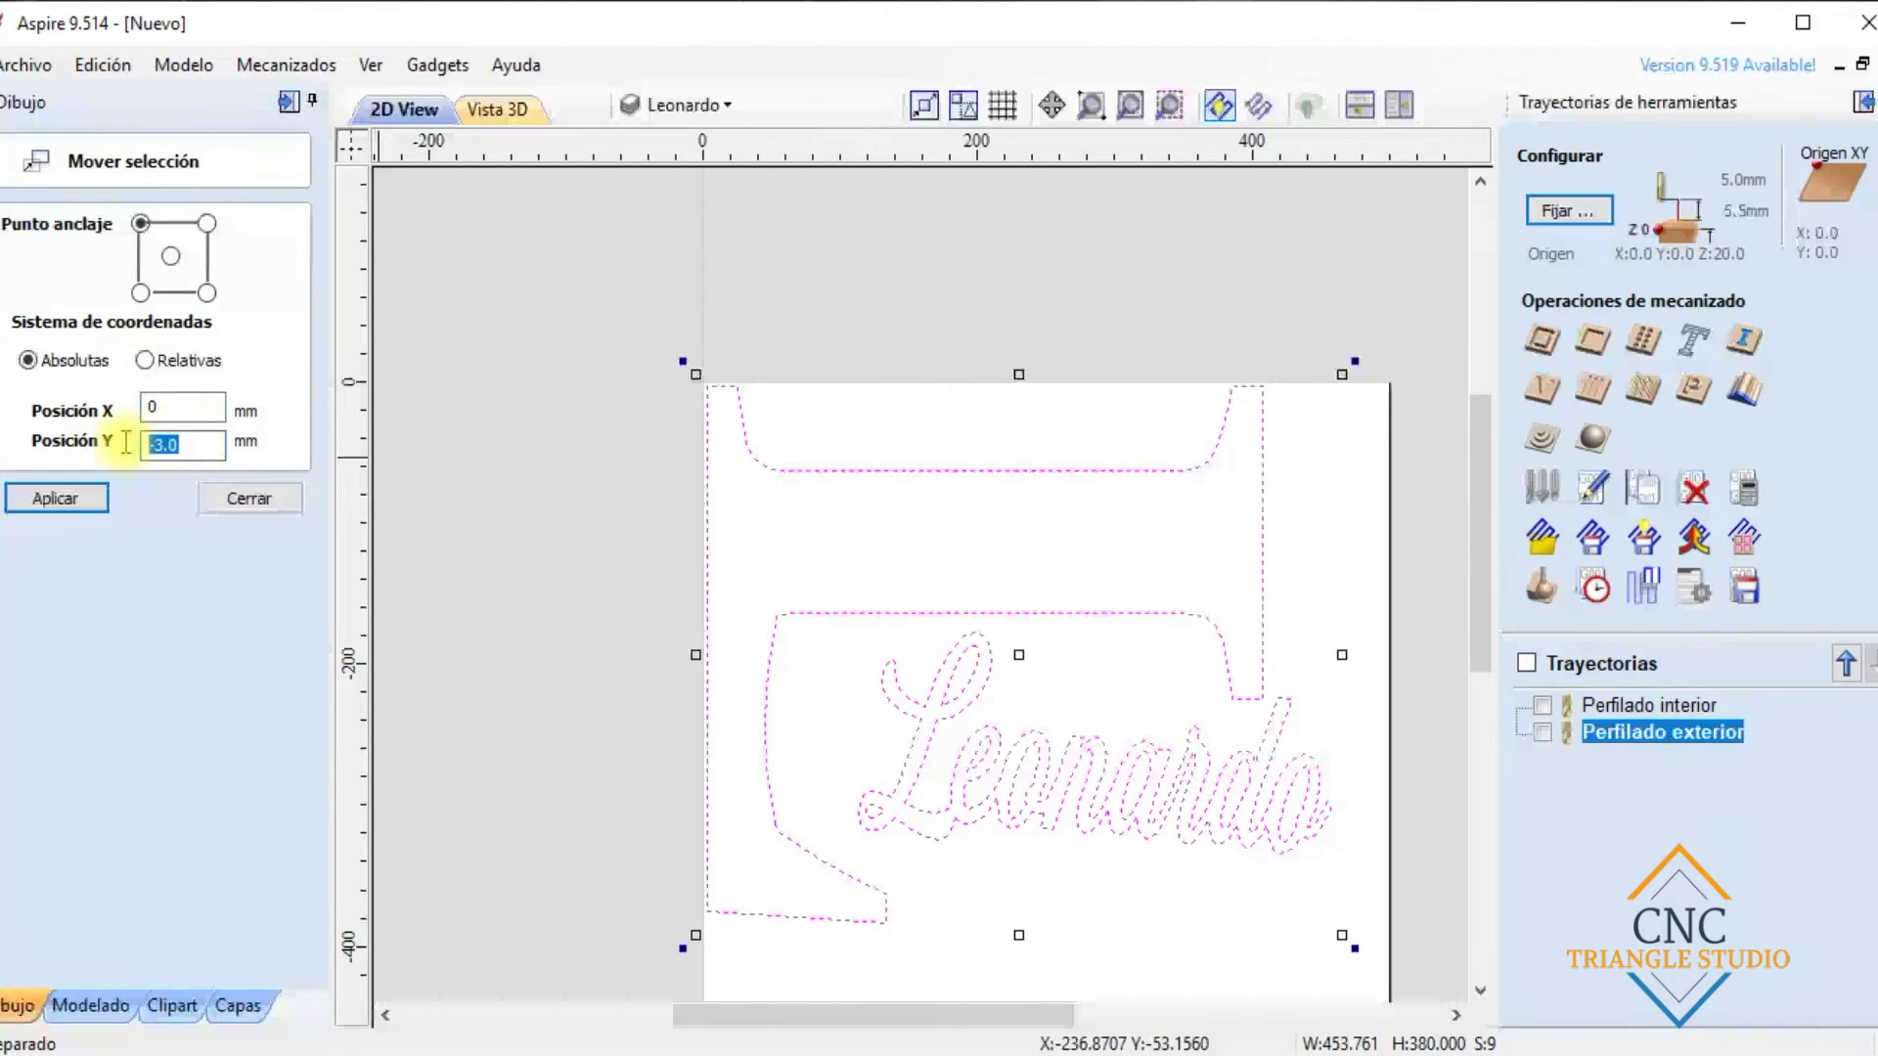
left_click(55, 499)
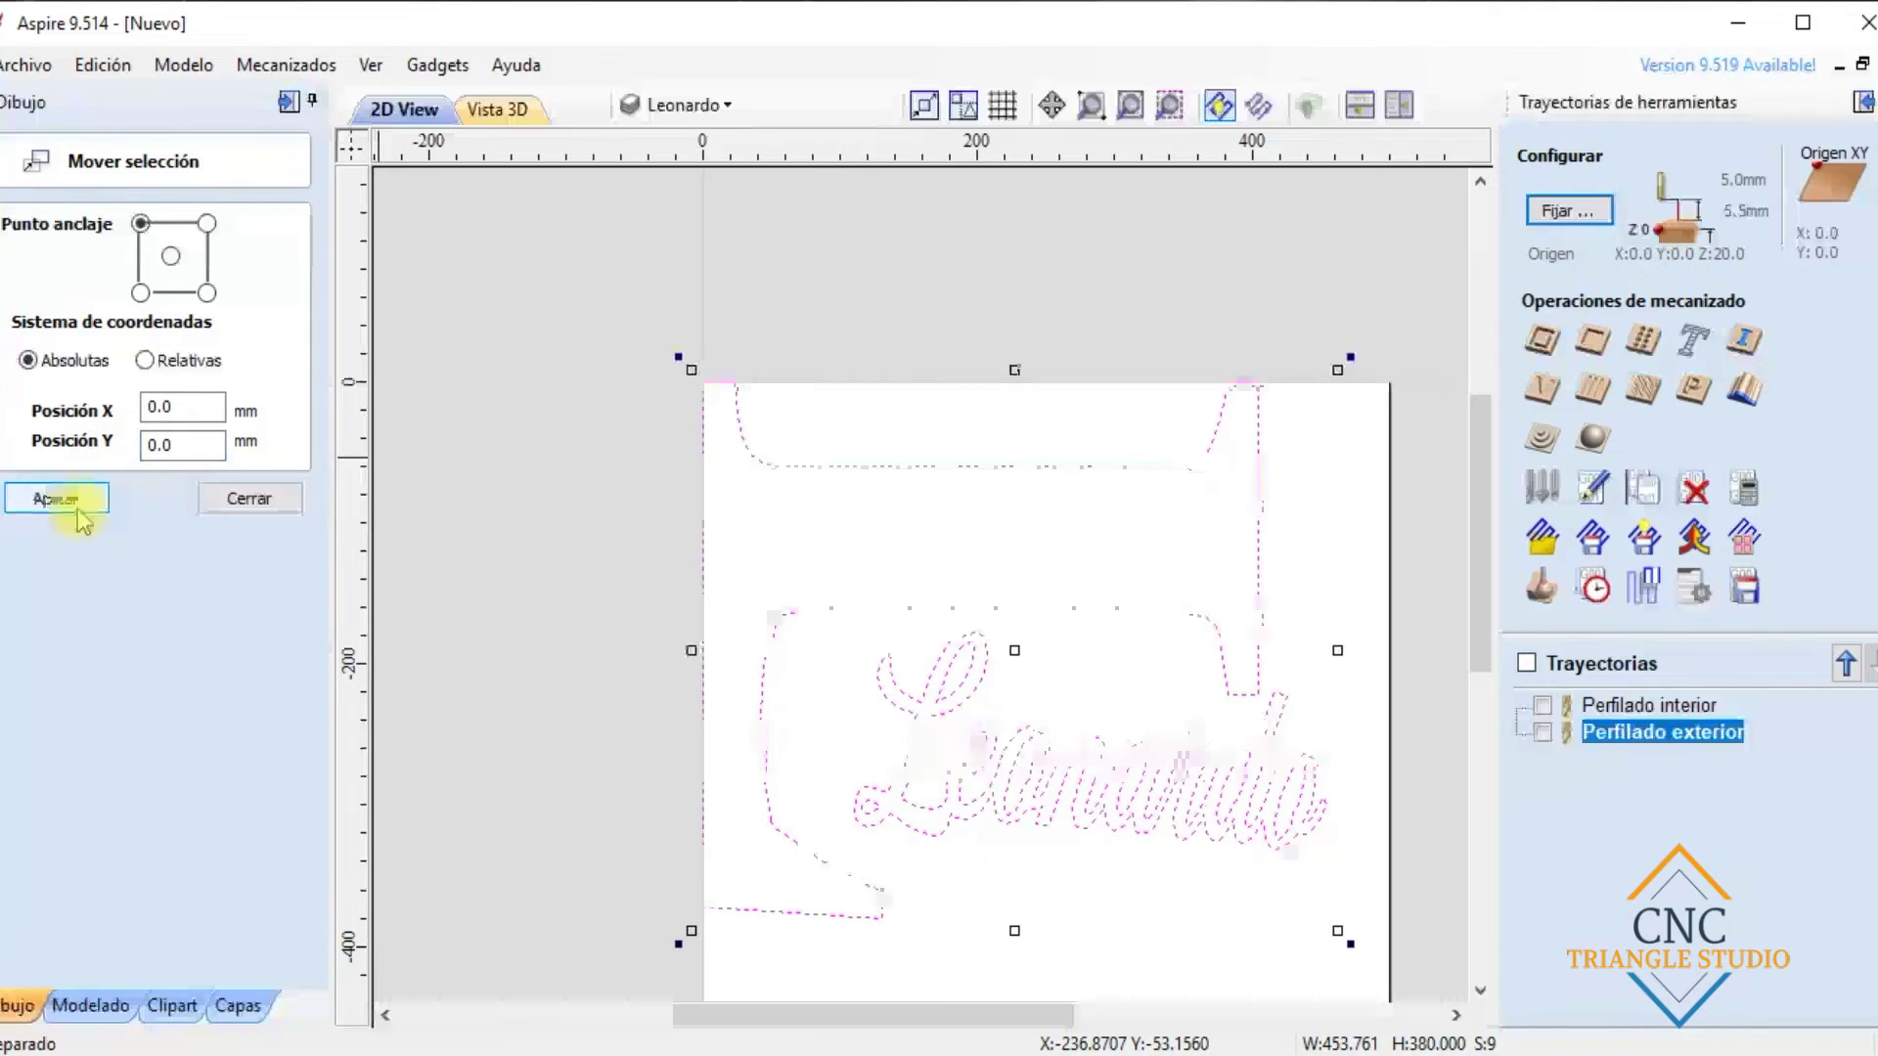
left_click(246, 501)
left_click(753, 502)
left_click(231, 812)
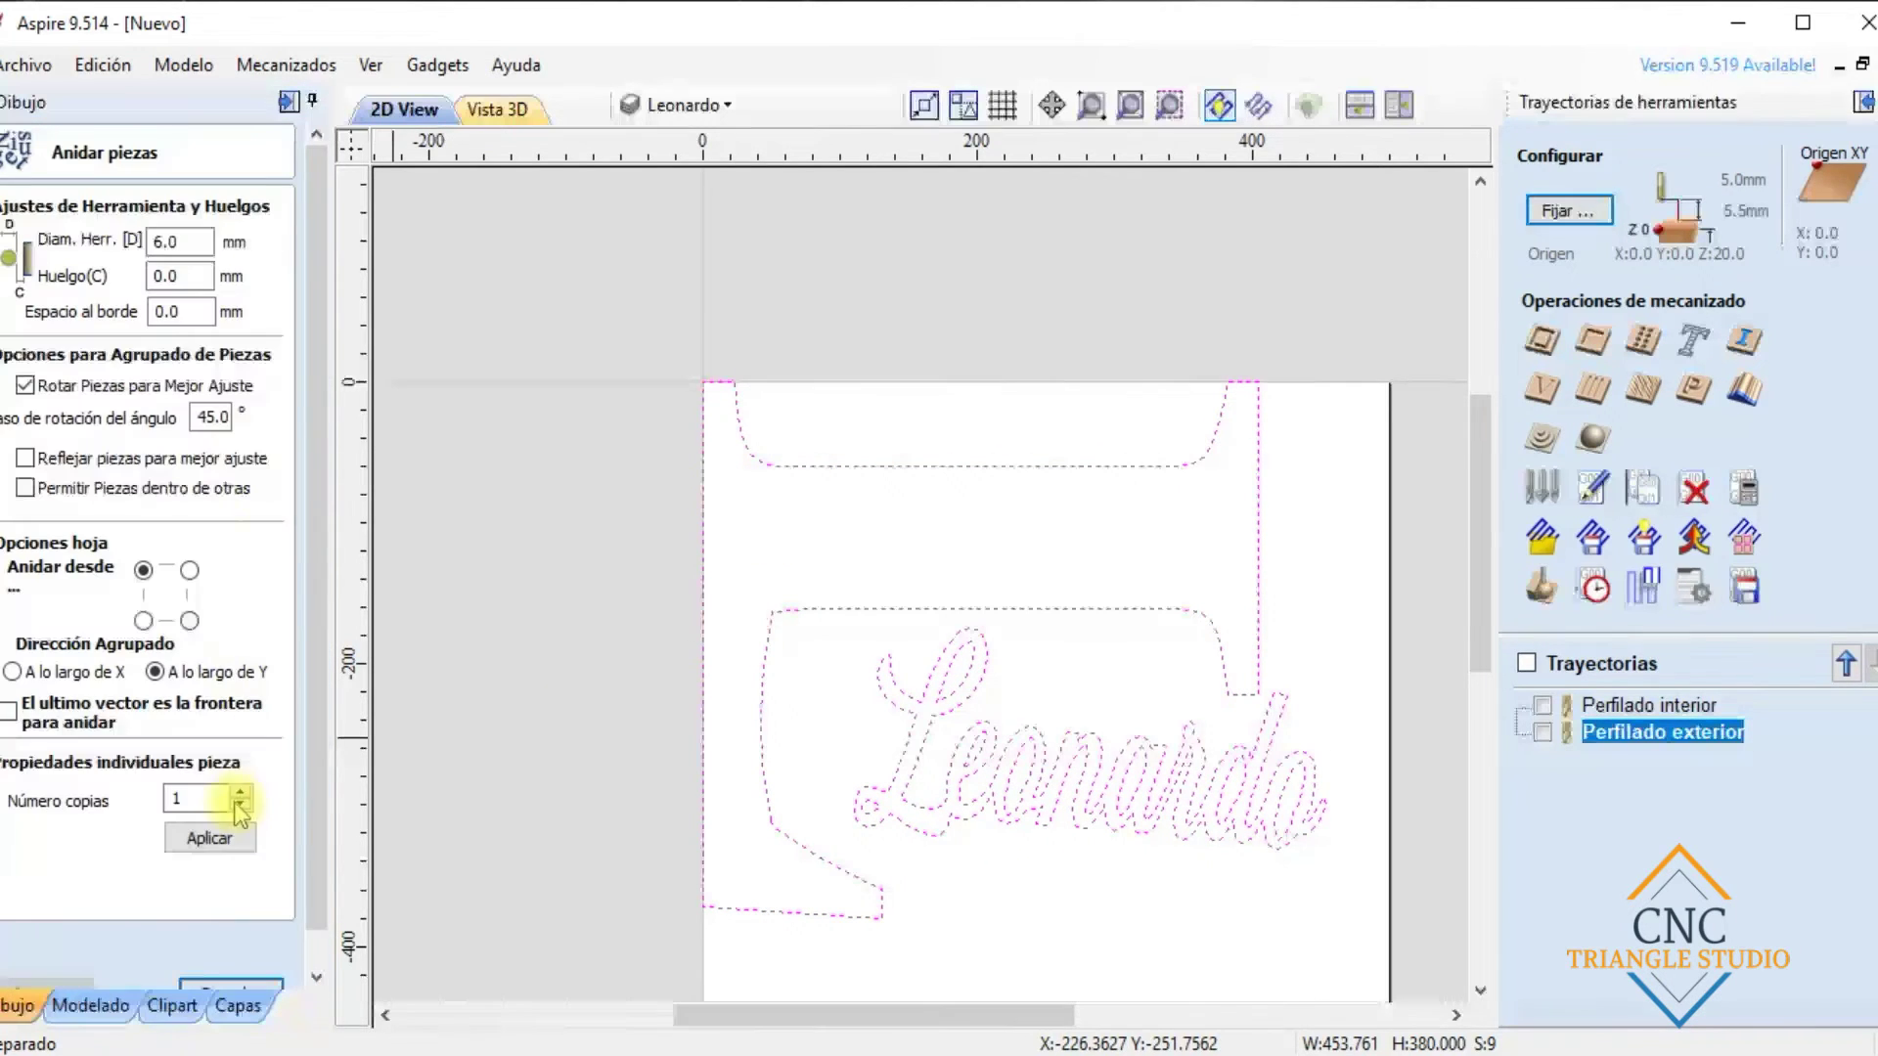
scroll(318, 941, "down", 2)
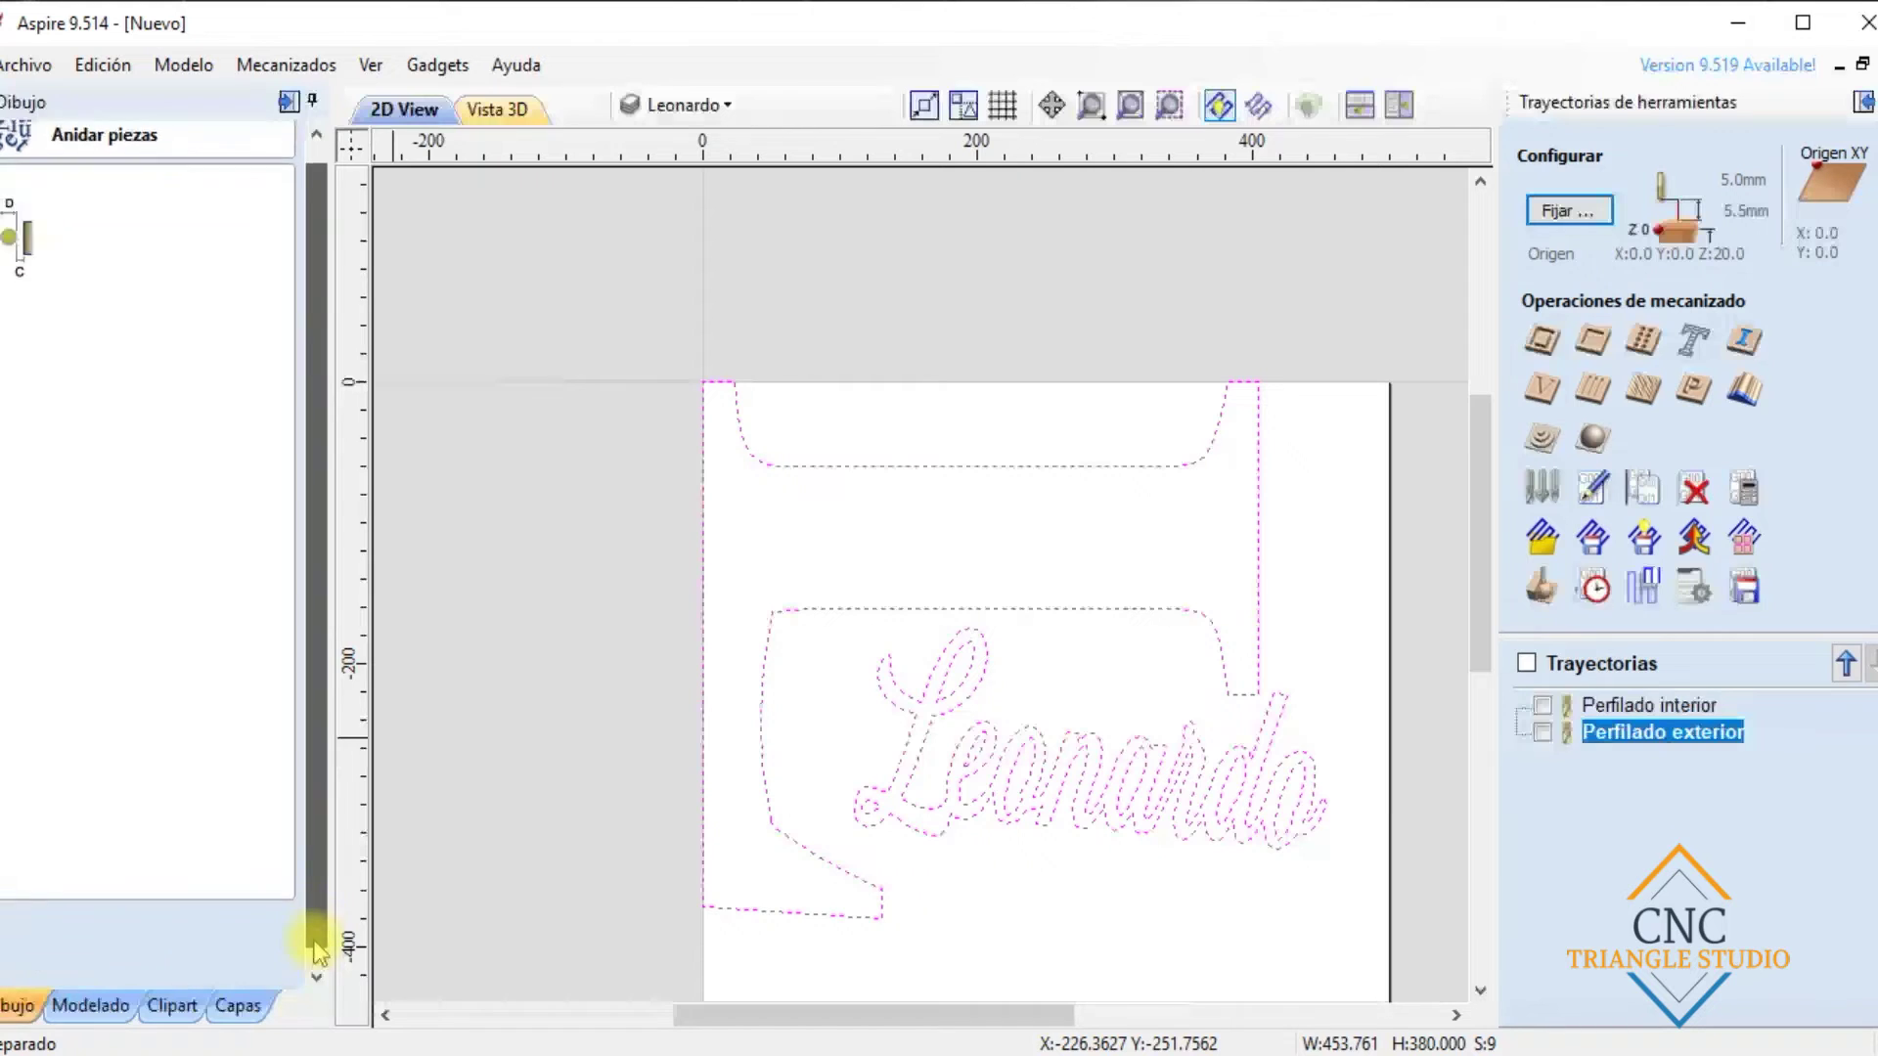
left_click(235, 965)
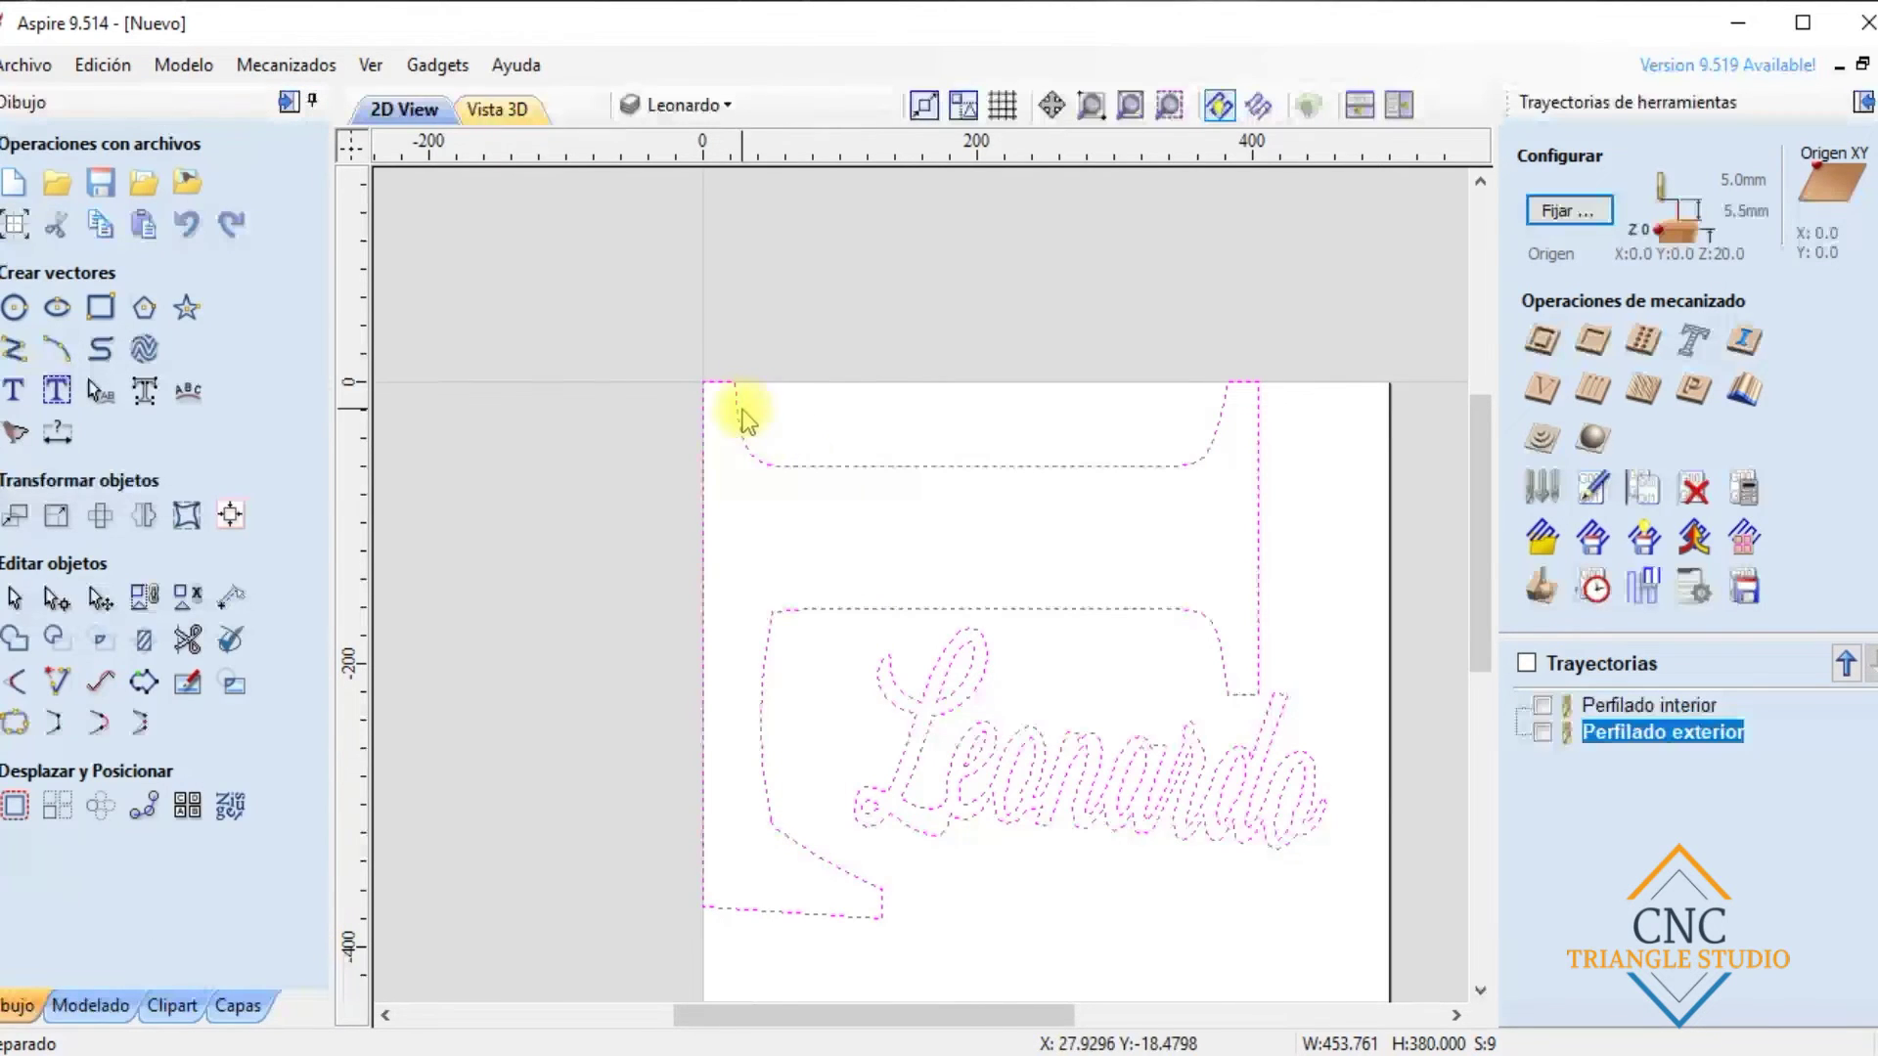
Examine the large L's outer corner against the edges of the material at the origin
scroll(734, 409, "up", 5)
left_click(656, 503)
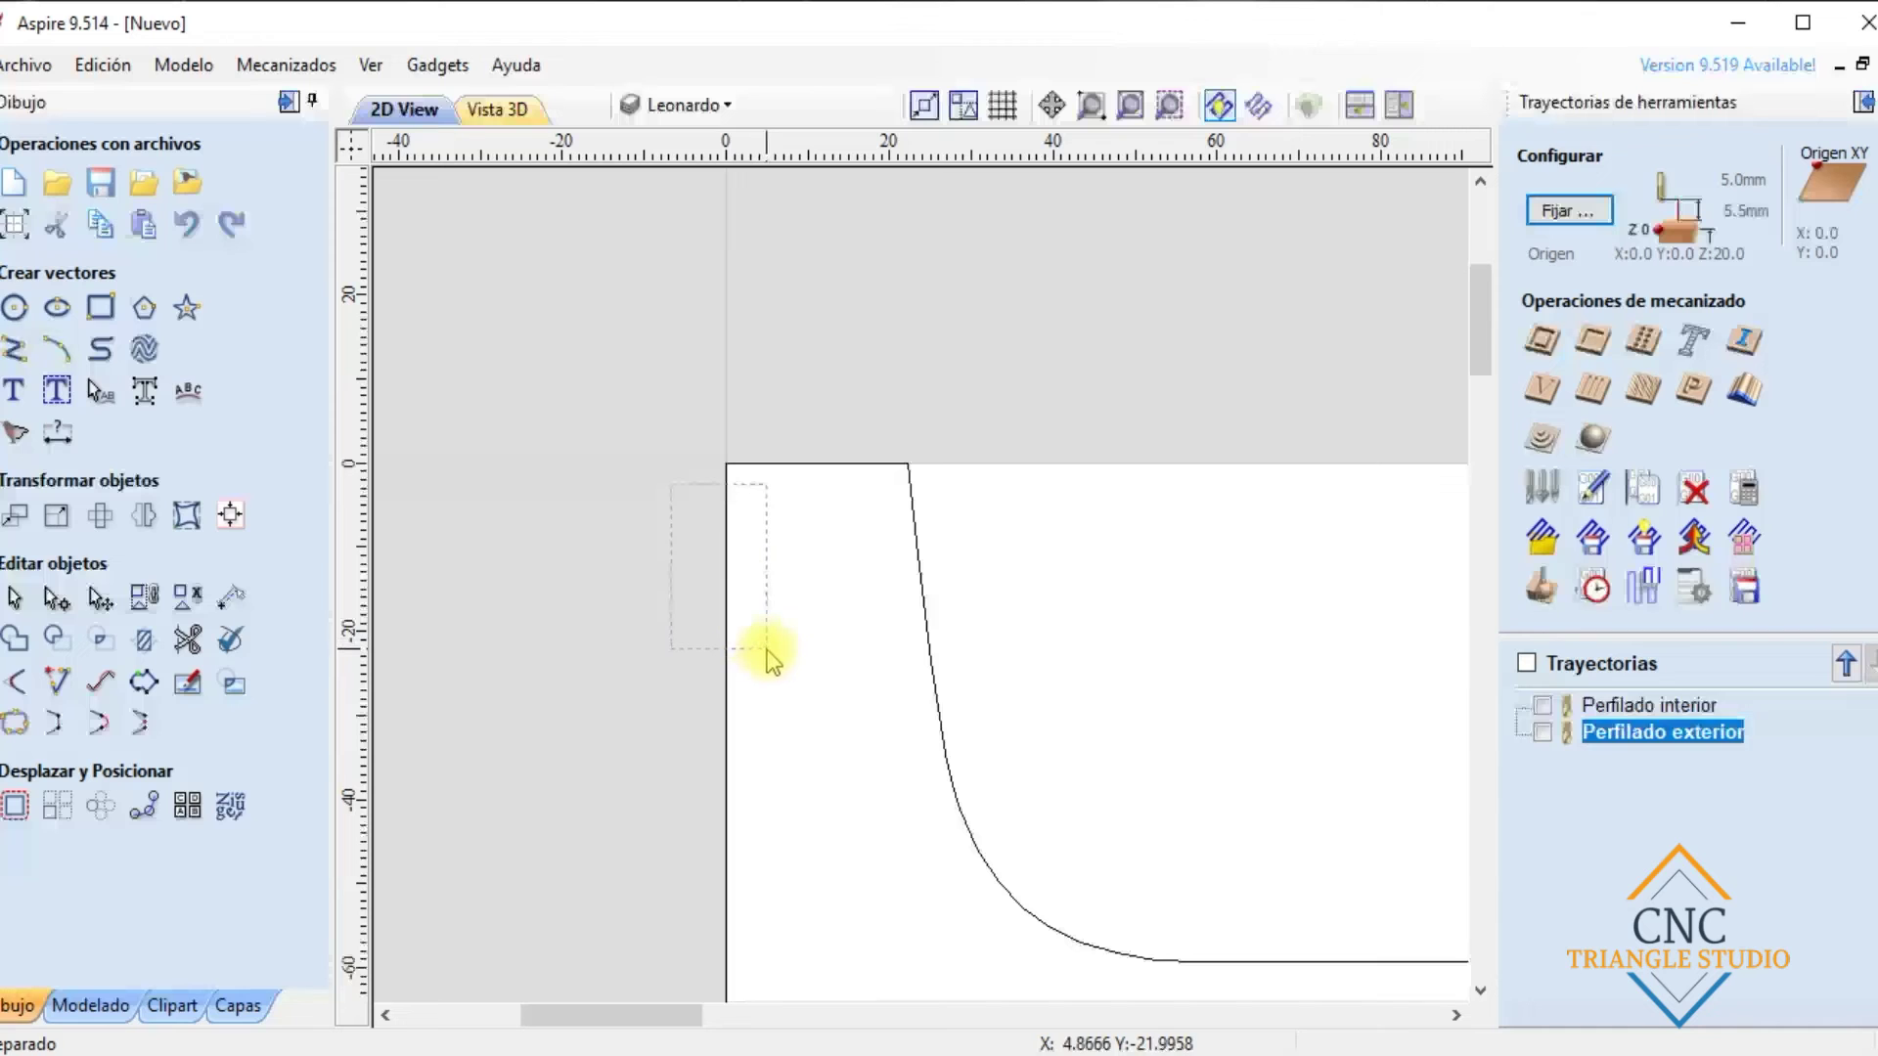
left_click_drag(798, 737, 778, 737)
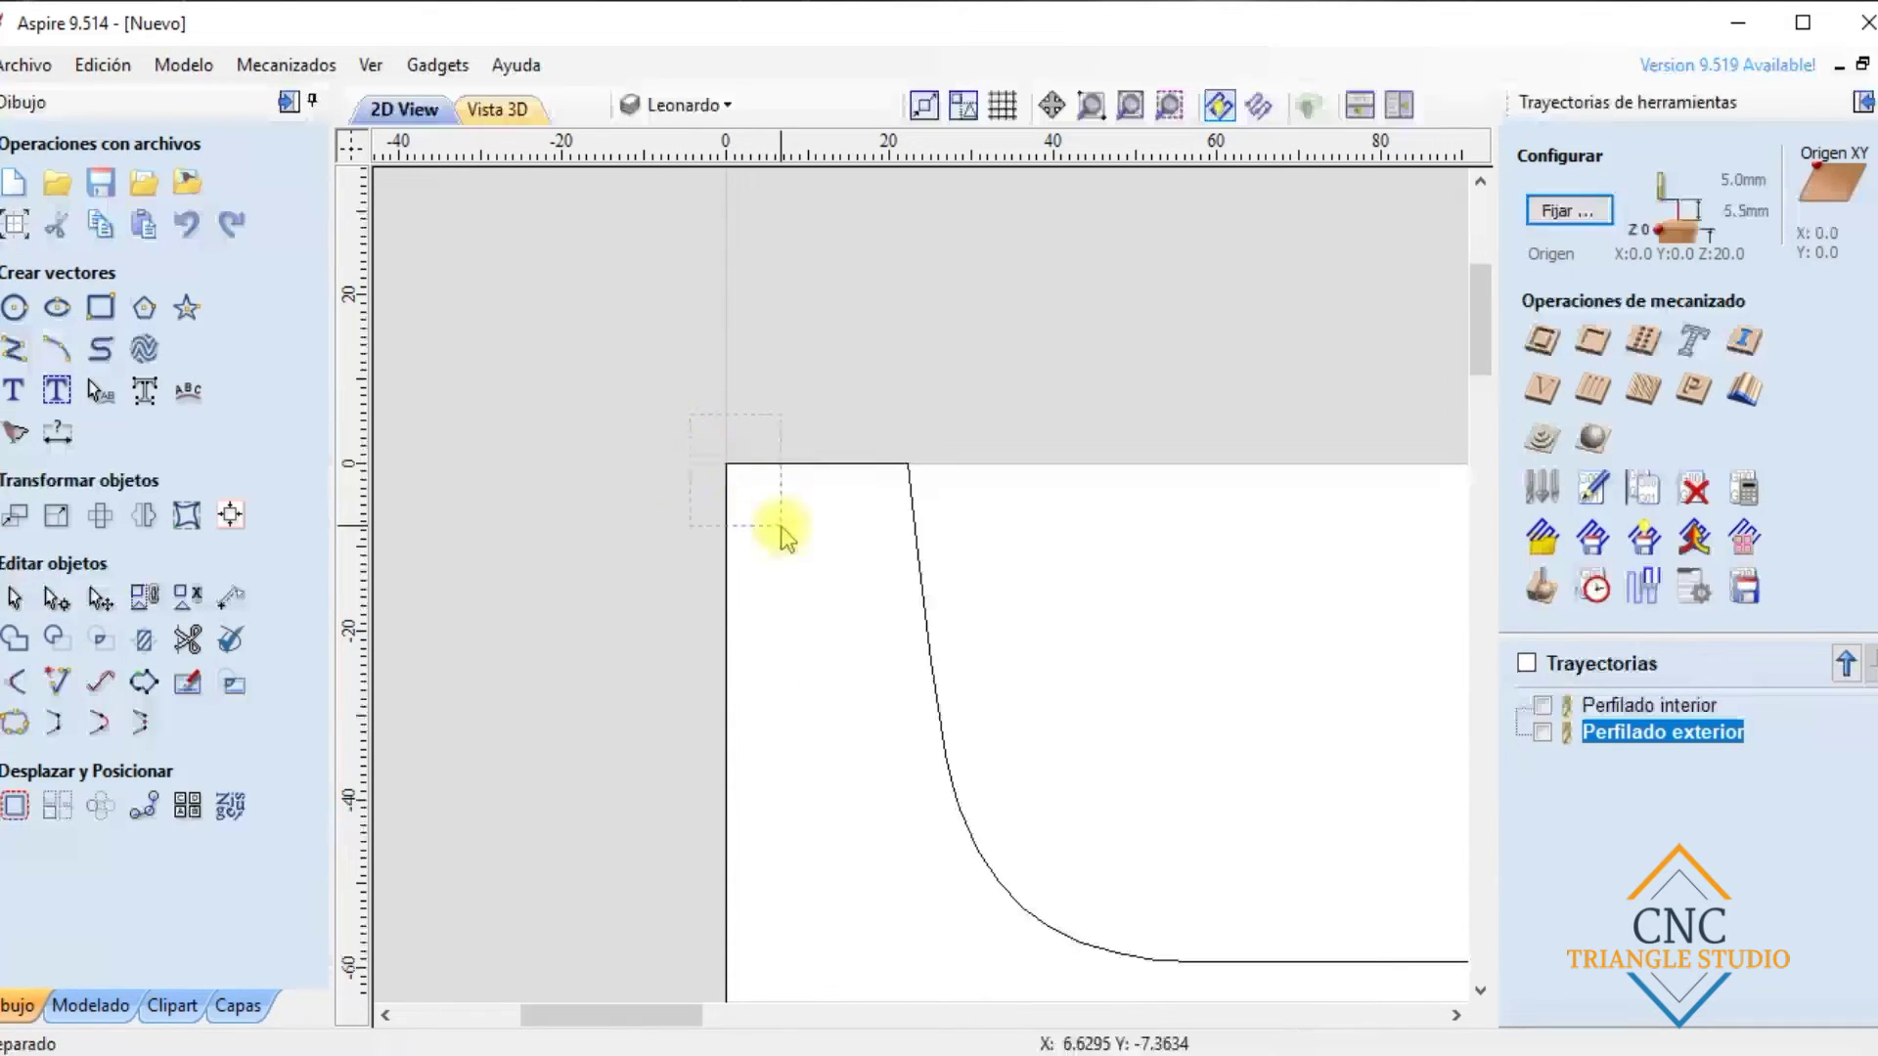
scroll(877, 649, "down", 6)
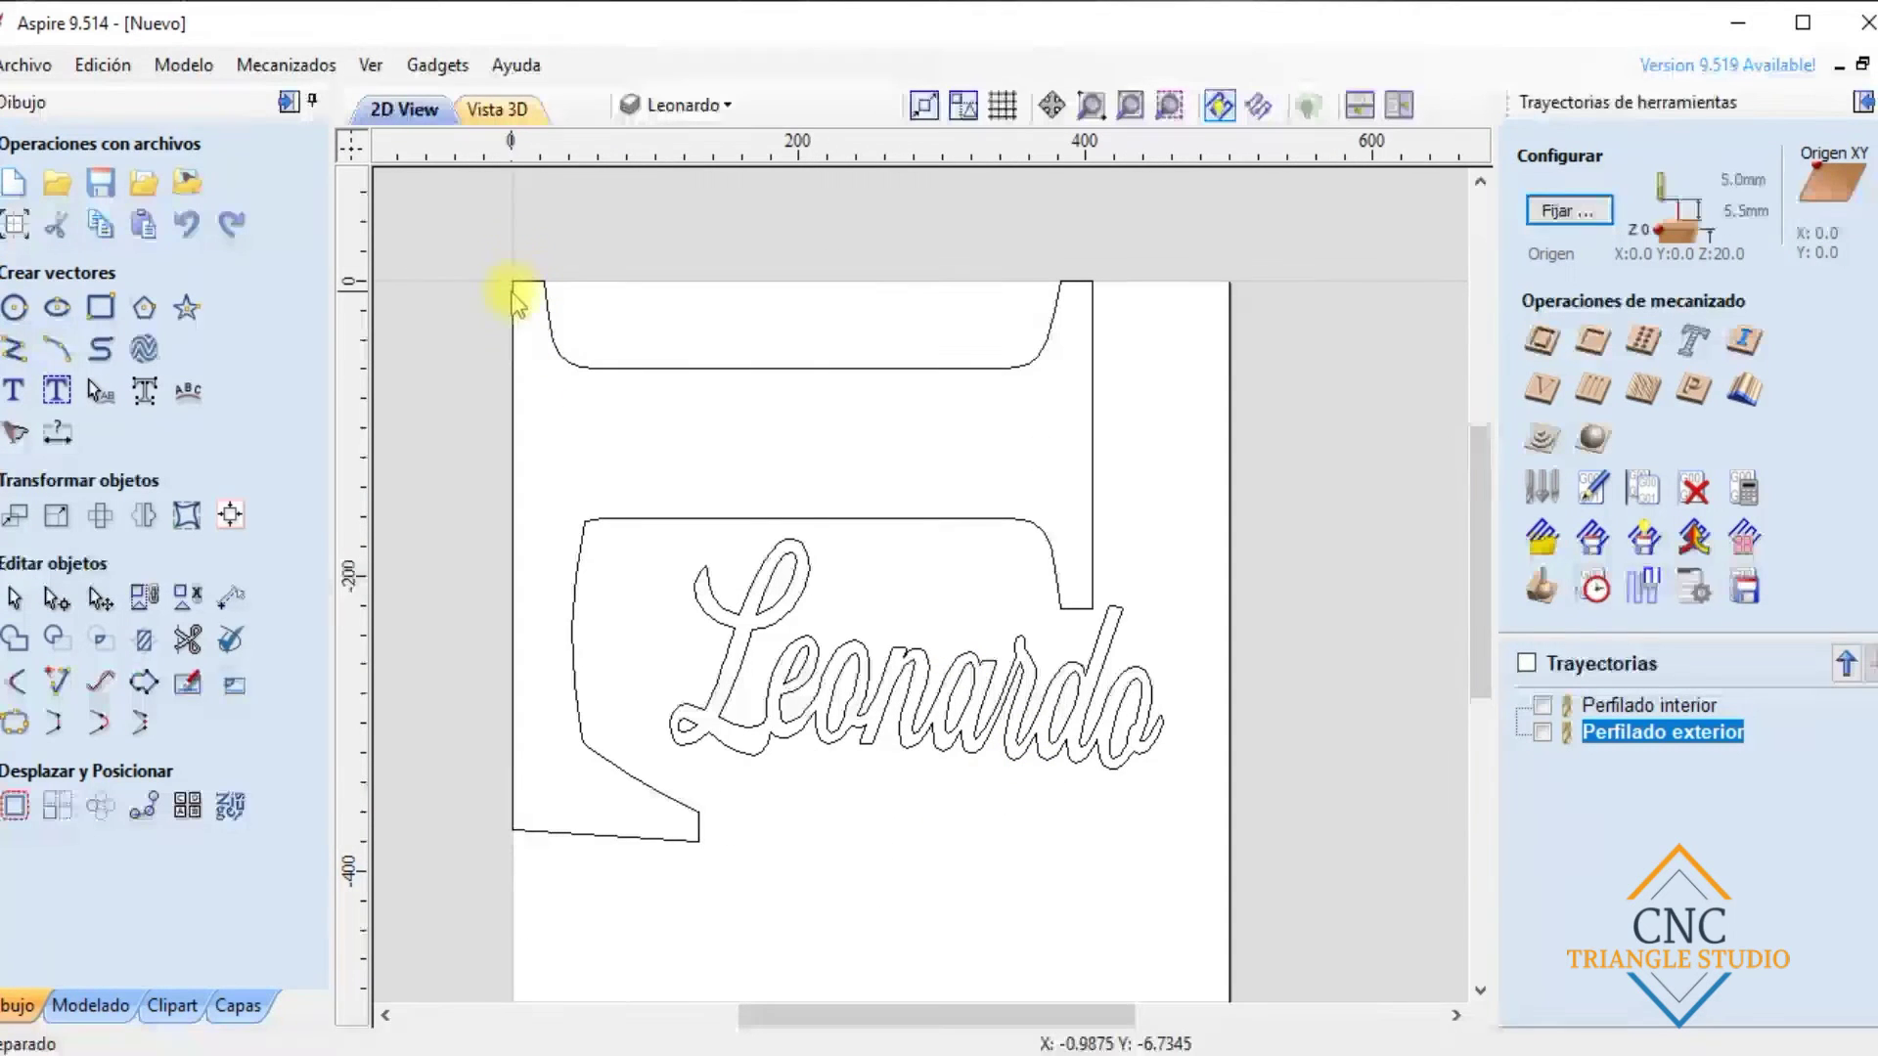
Recalculate both profile toolpaths, Perfilado interior and Perfilado exterior, for the moved vectors, accepting the cut-through warning
right_click(1602, 711)
left_click(1721, 929)
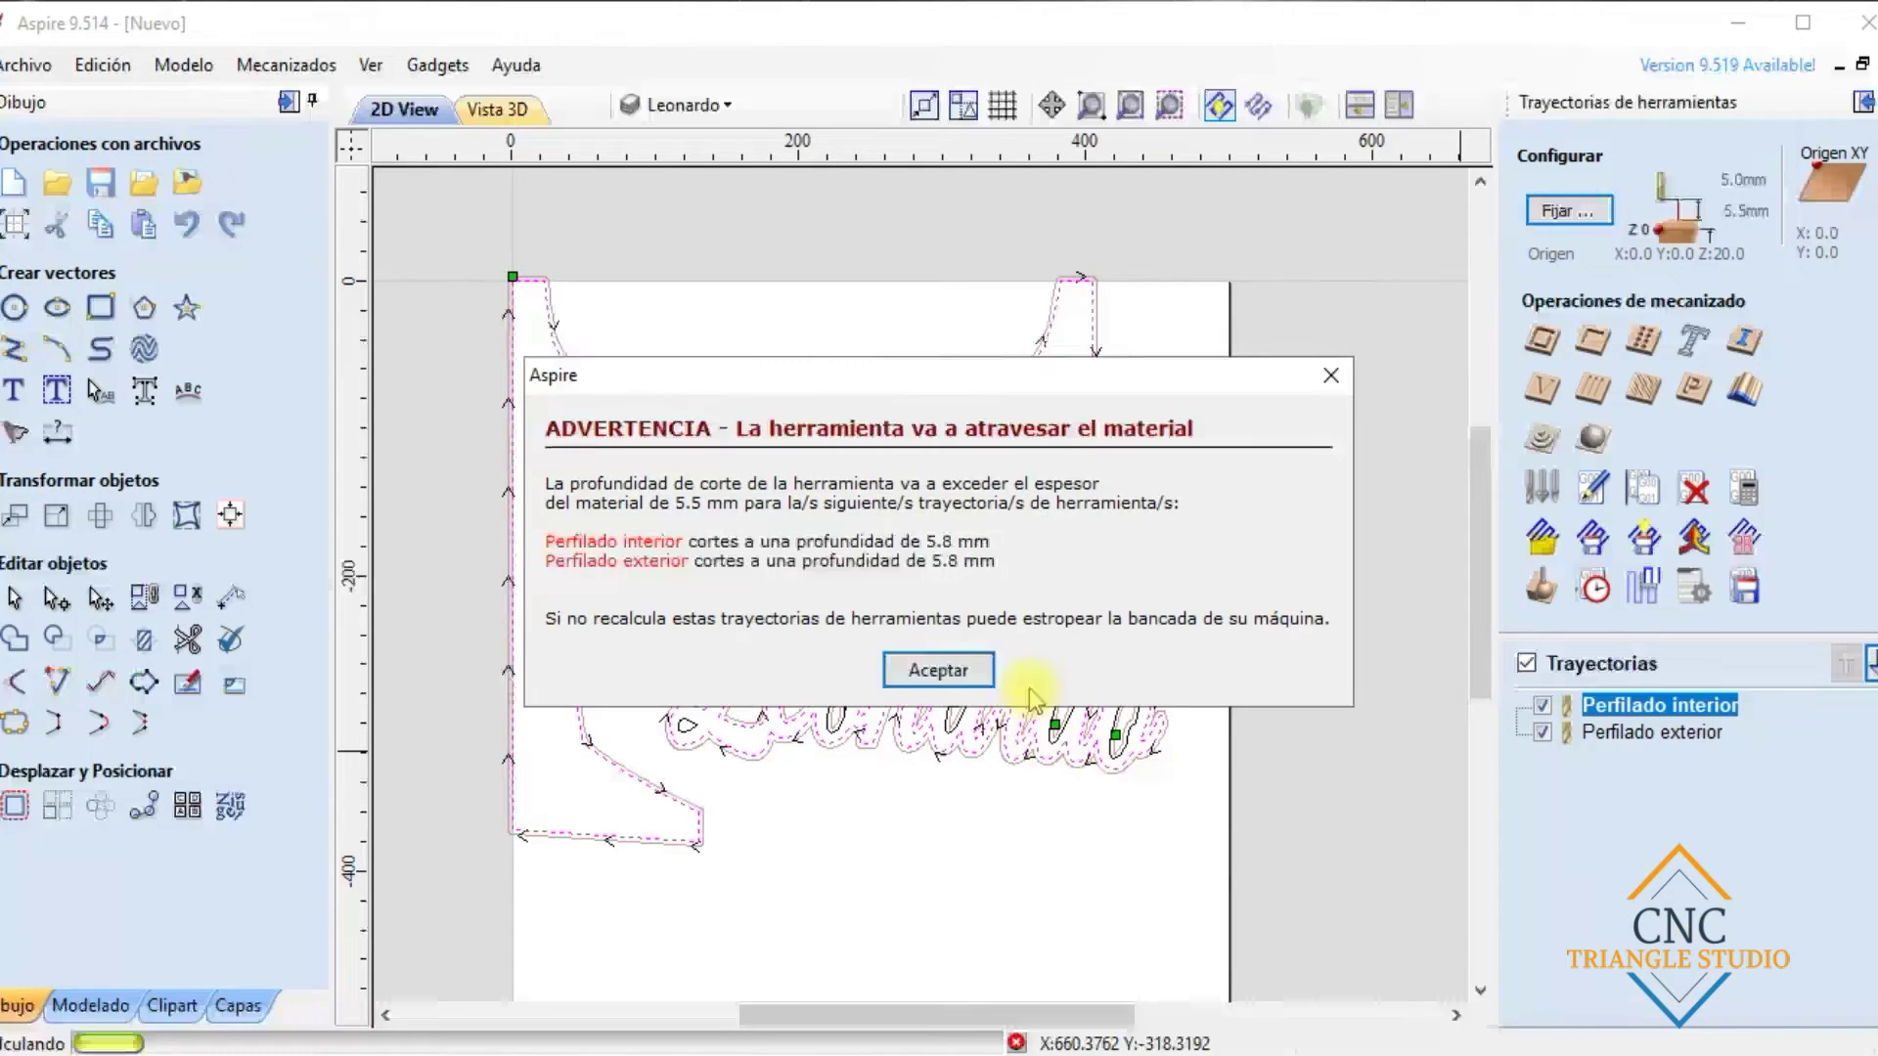
left_click(990, 674)
left_click(955, 577)
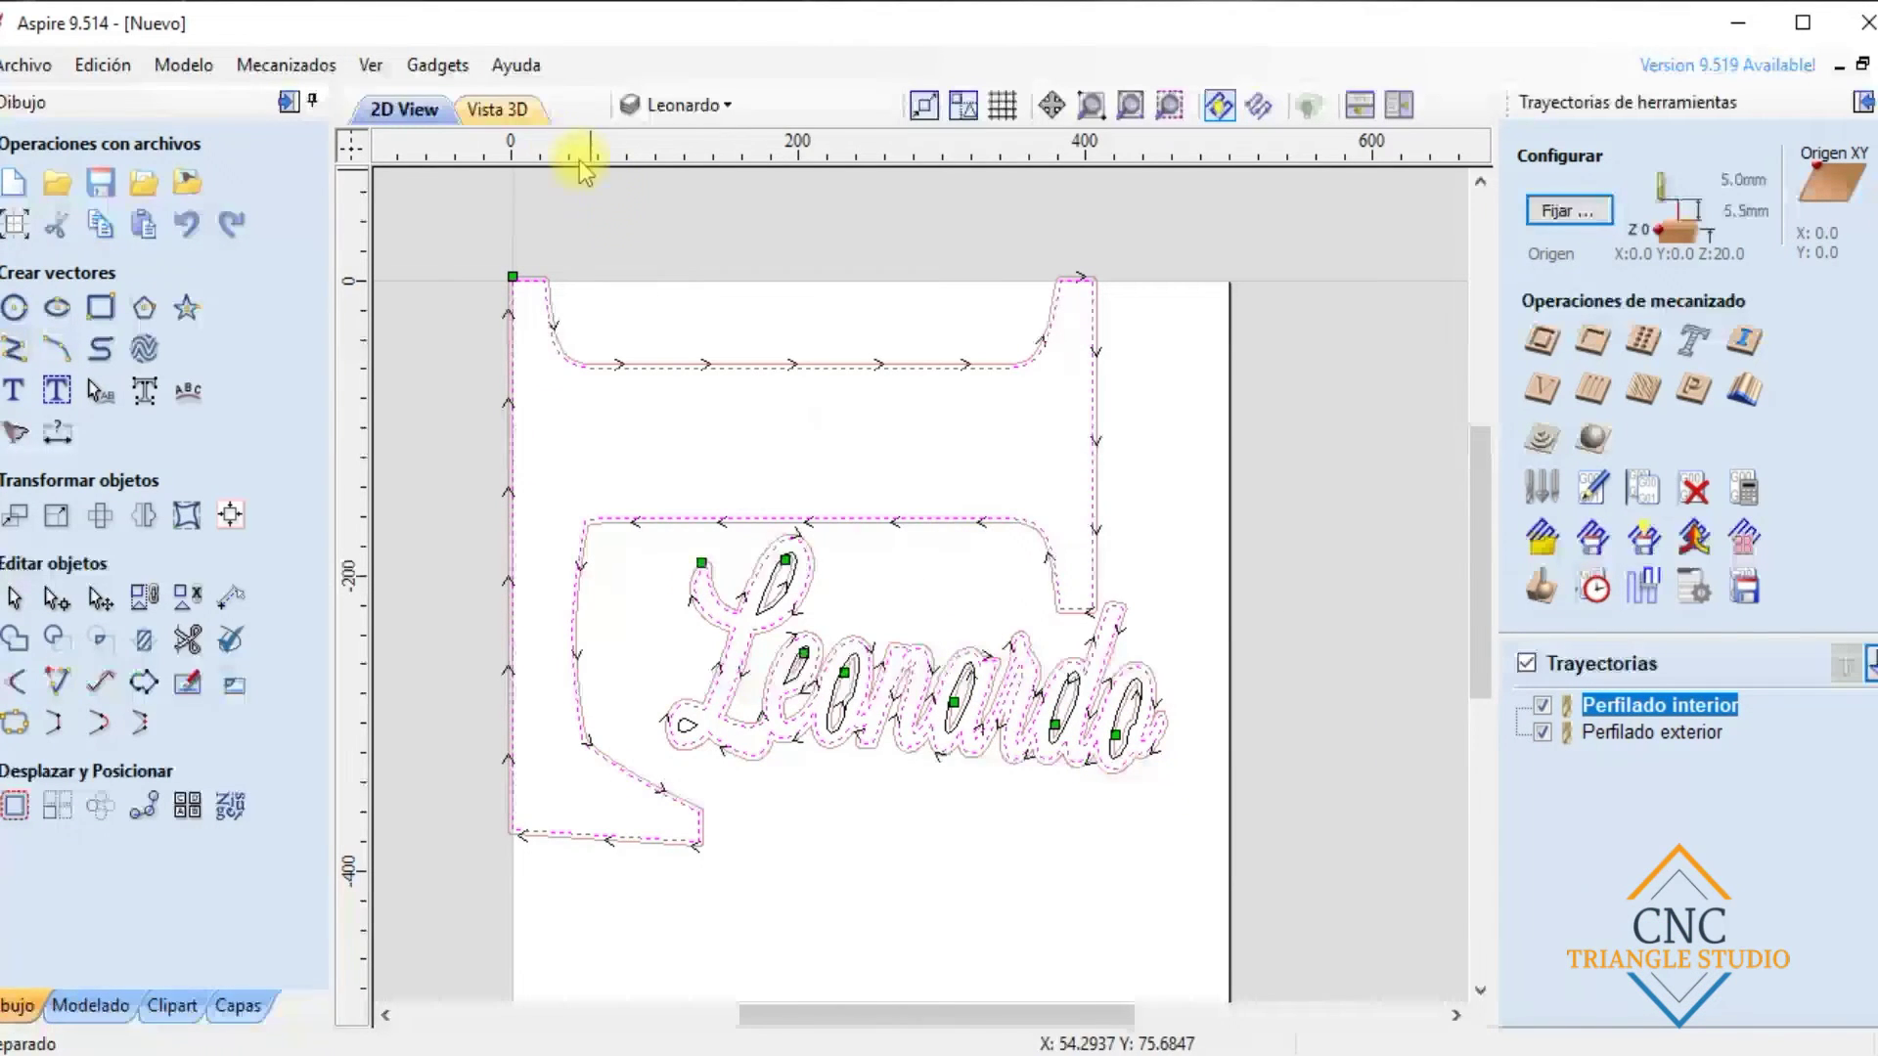
Preview the recalculated toolpaths in 3D on a reset block, remove the waste around the L and name, and close the preview
left_click(523, 114)
left_click(1542, 587)
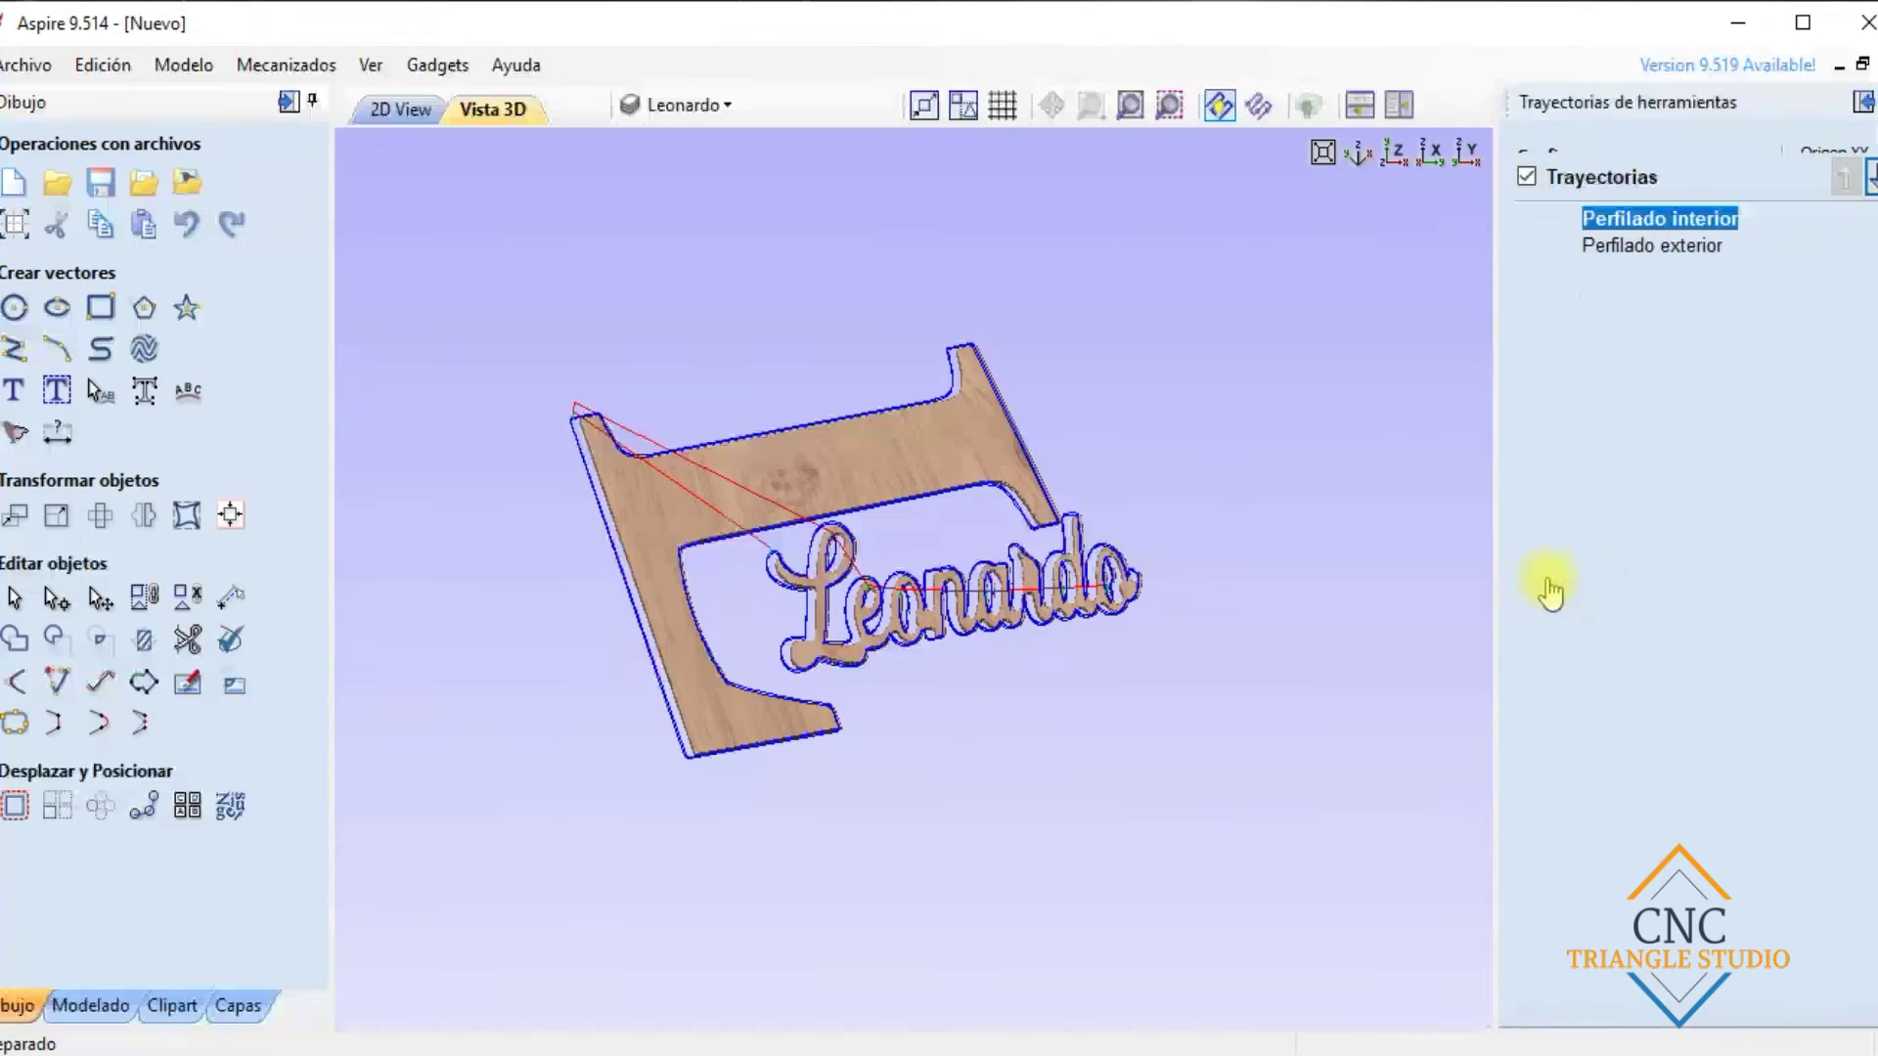
left_click(1624, 684)
left_click(1631, 648)
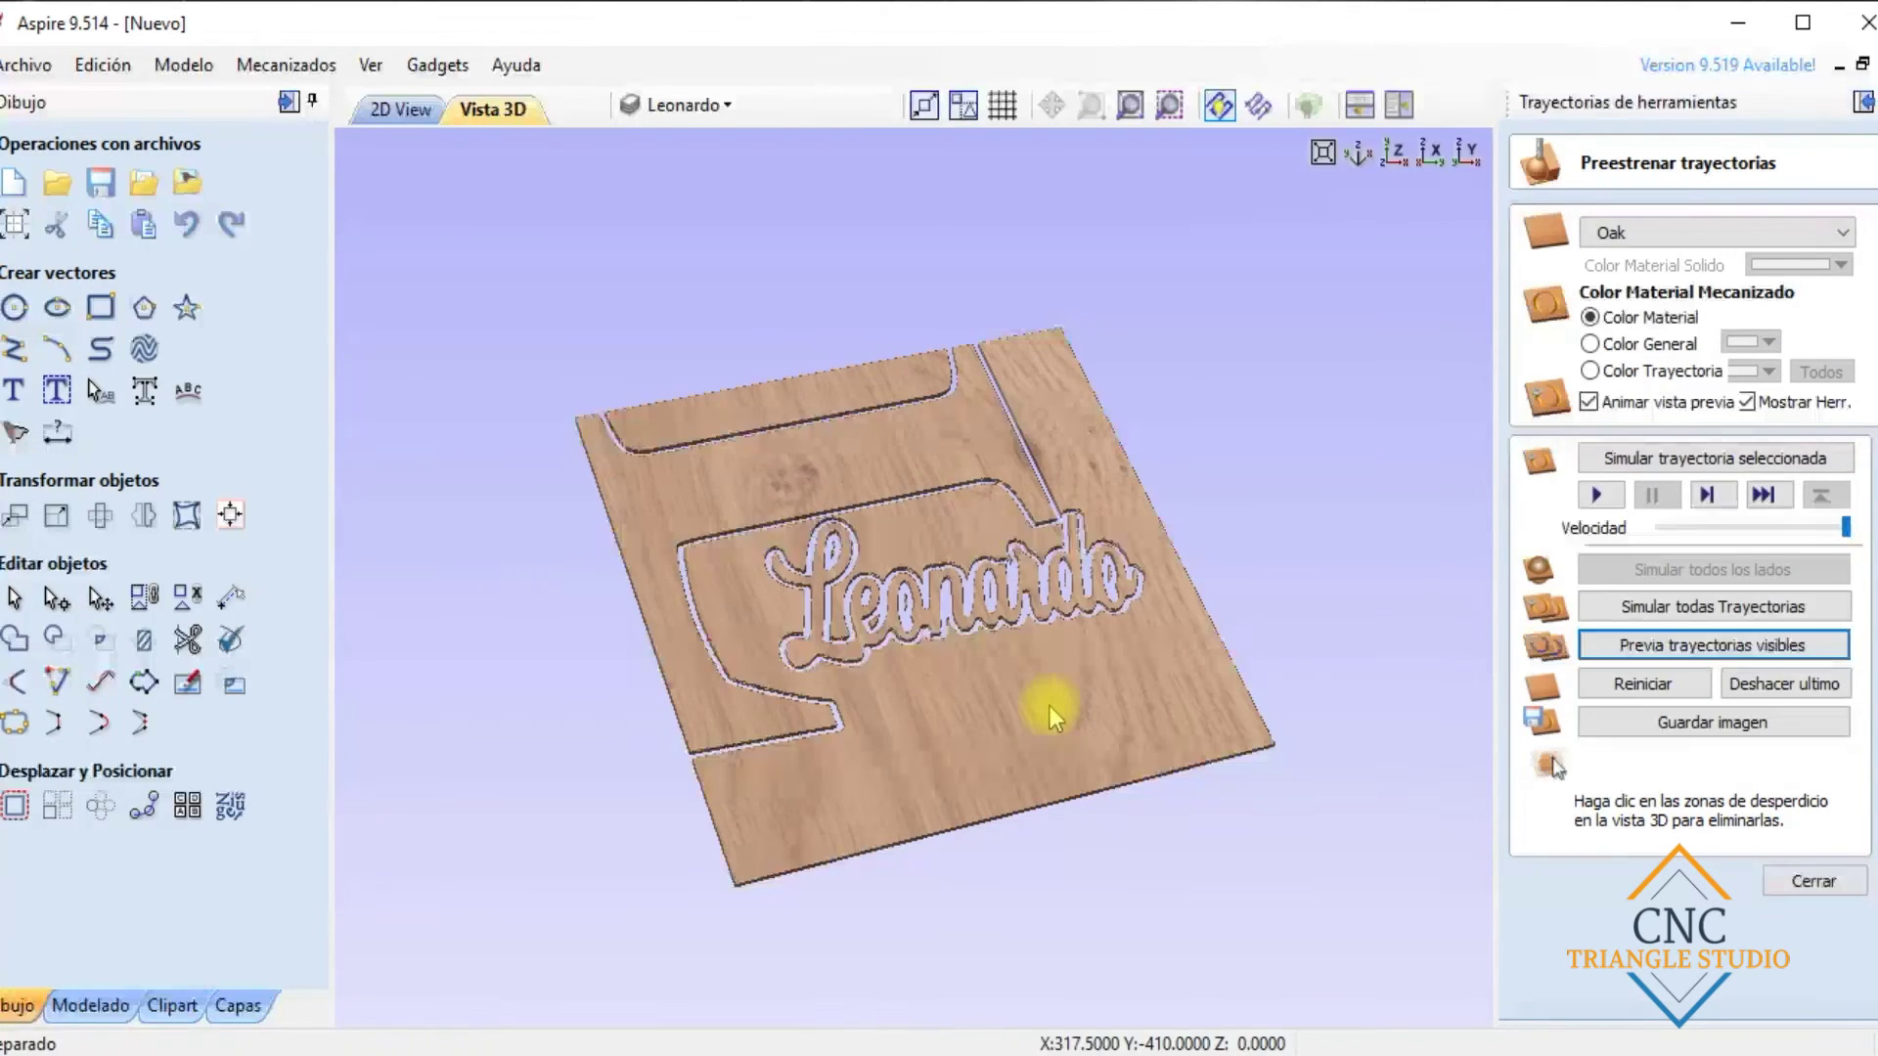
left_click(1049, 706)
left_click(719, 421)
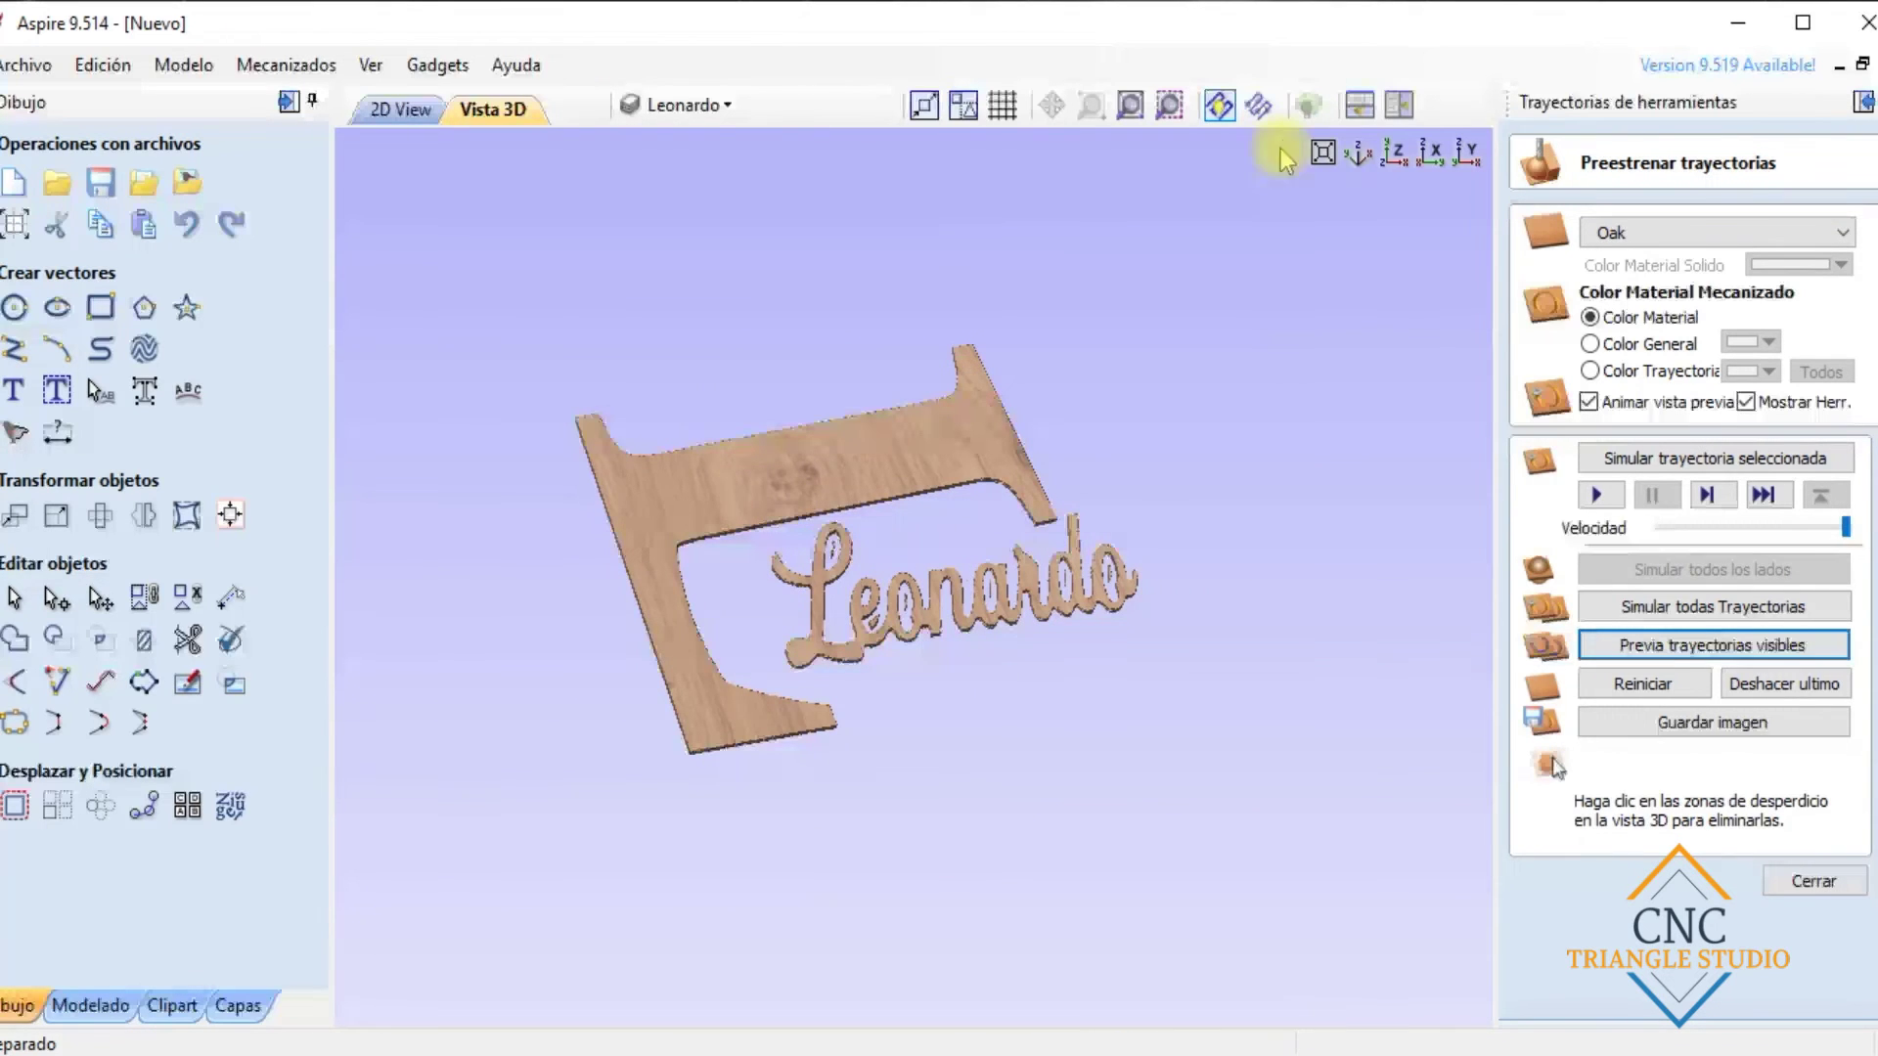
left_click(1359, 152)
left_click_drag(584, 636, 872, 767)
left_click(1814, 881)
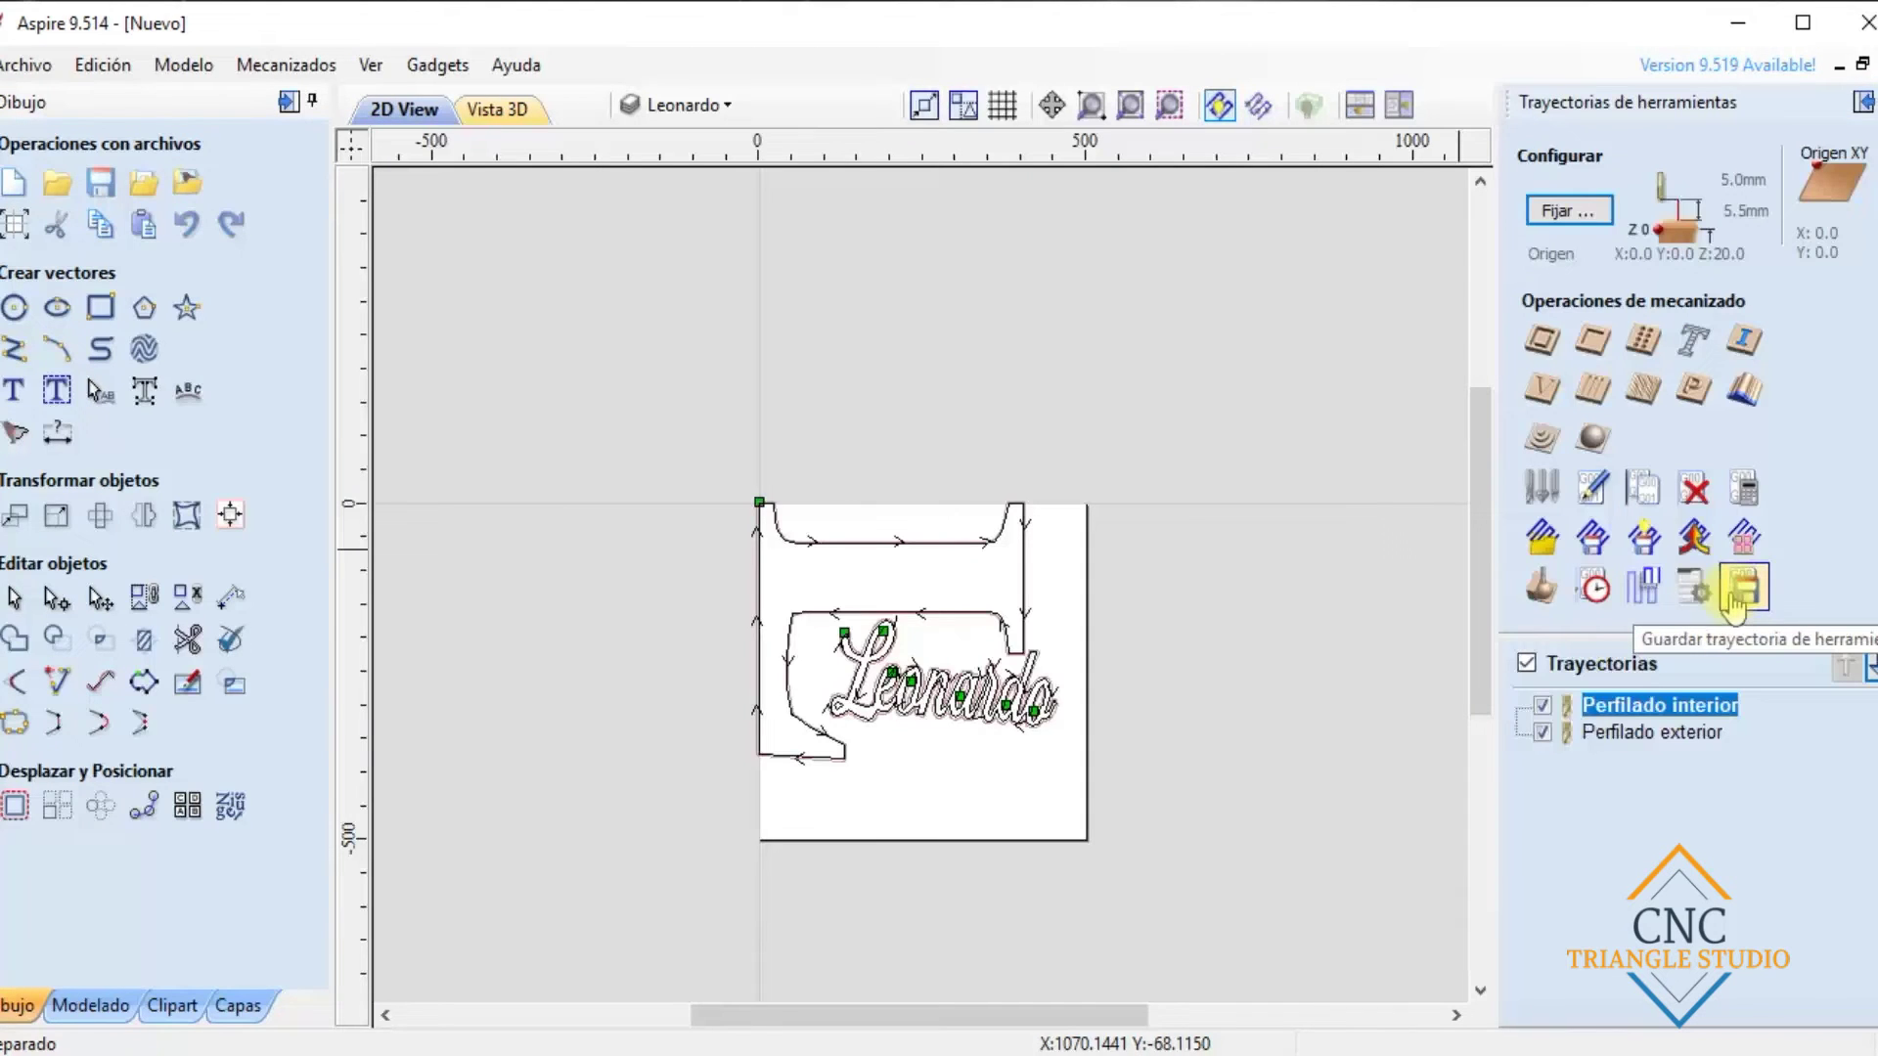
Check the estimated machining times, and review the Perfilado interior toolpath's settings and pass depths without changing them
left_click(1595, 587)
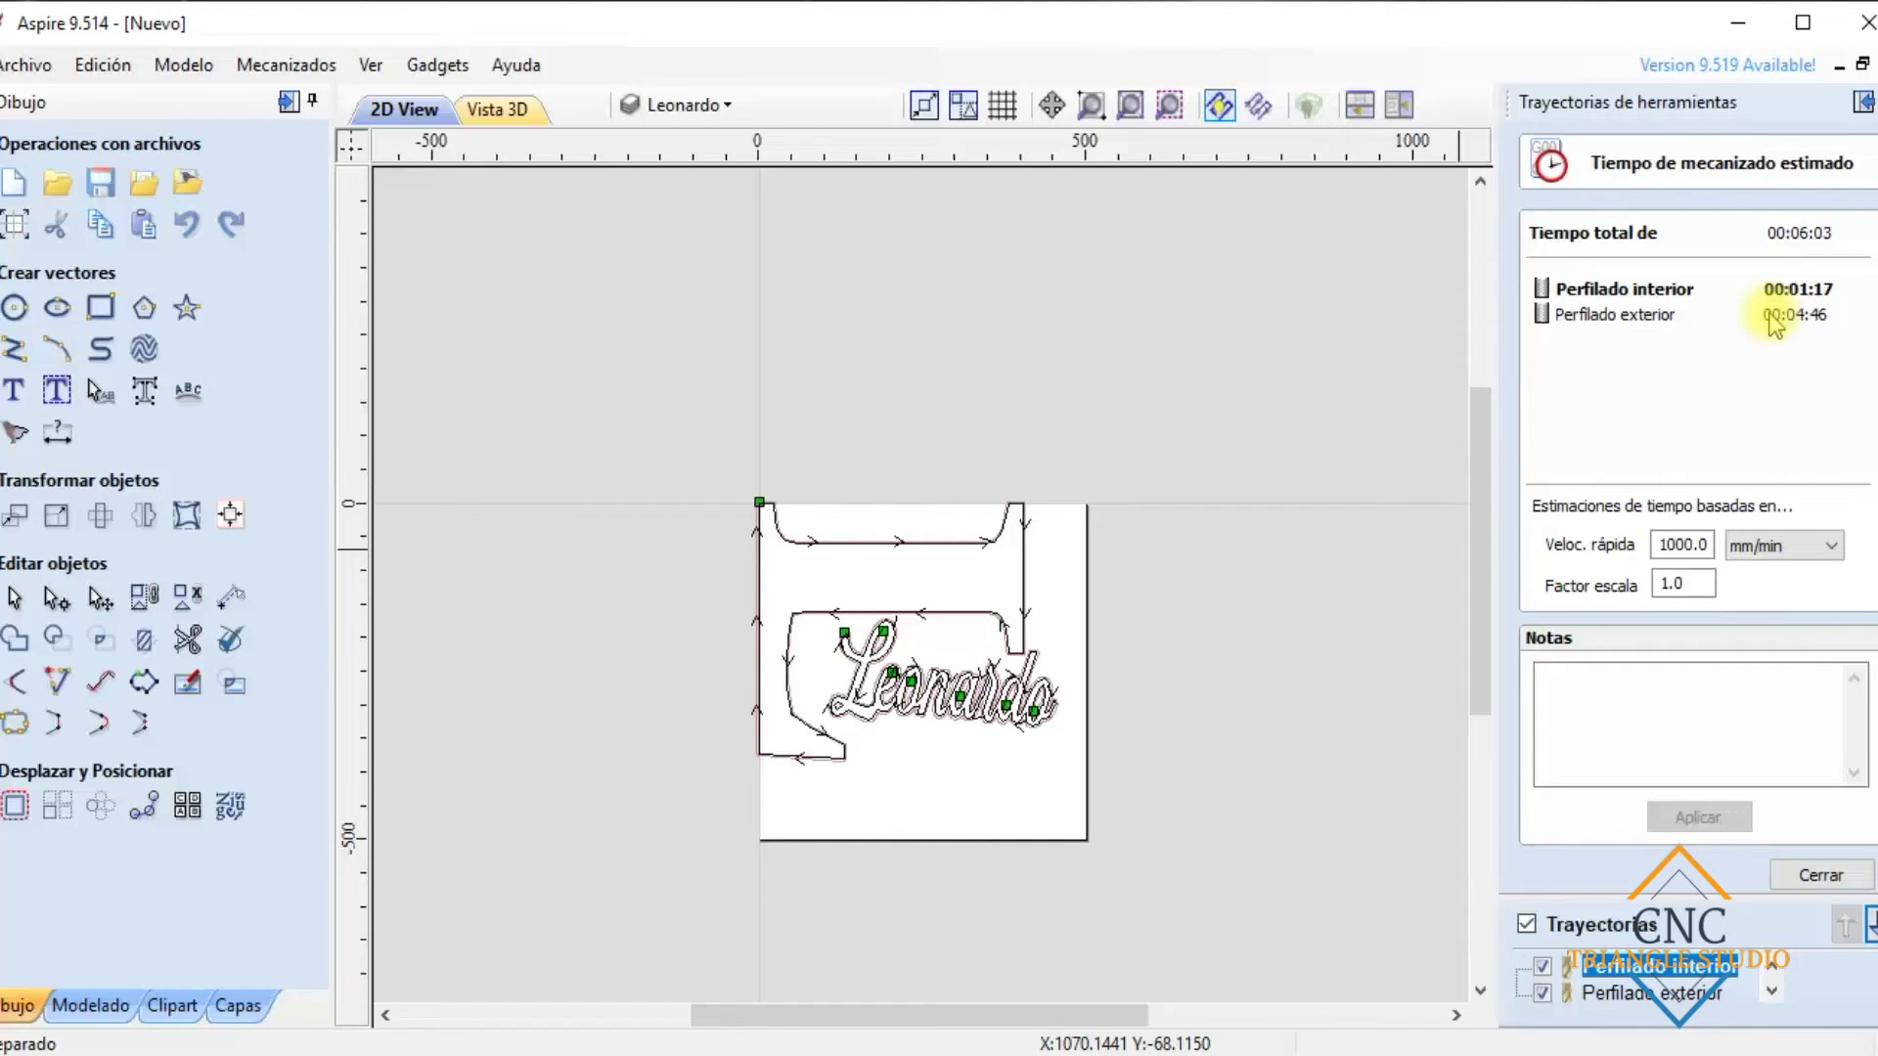
left_click(1867, 878)
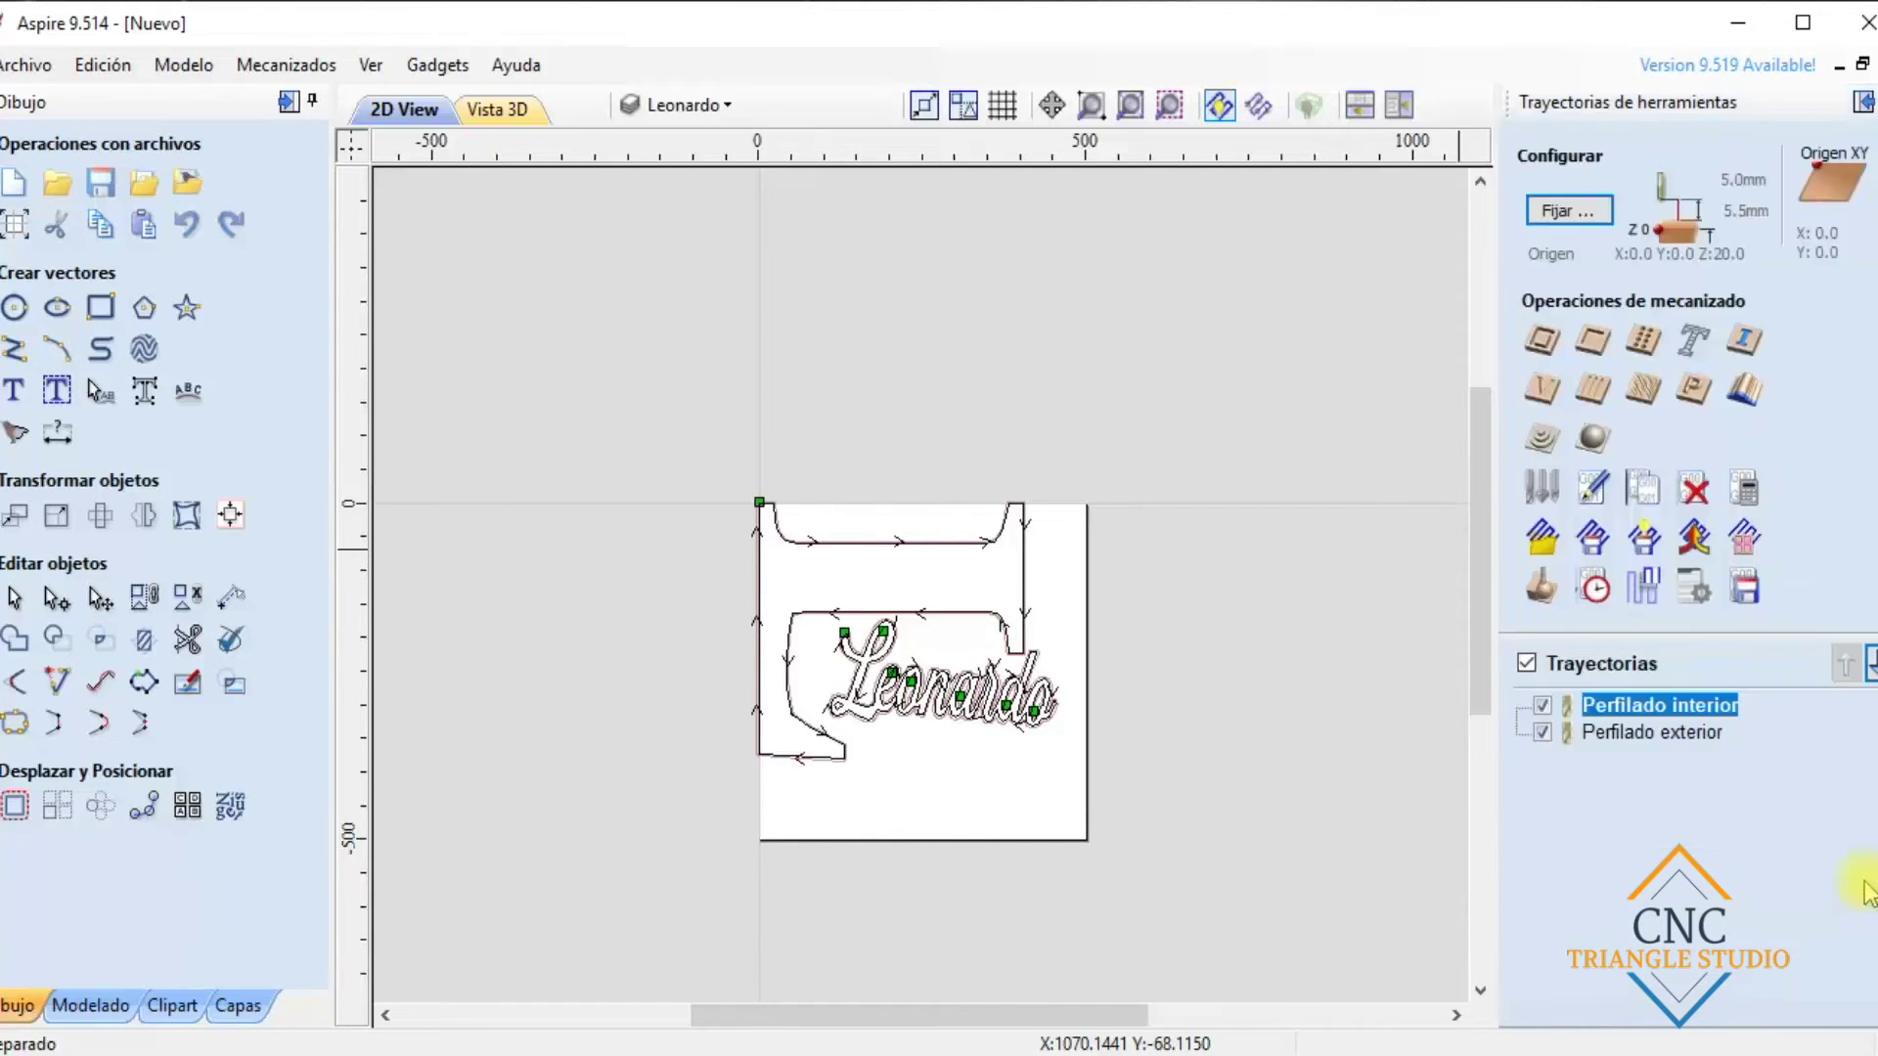
double_click(1656, 706)
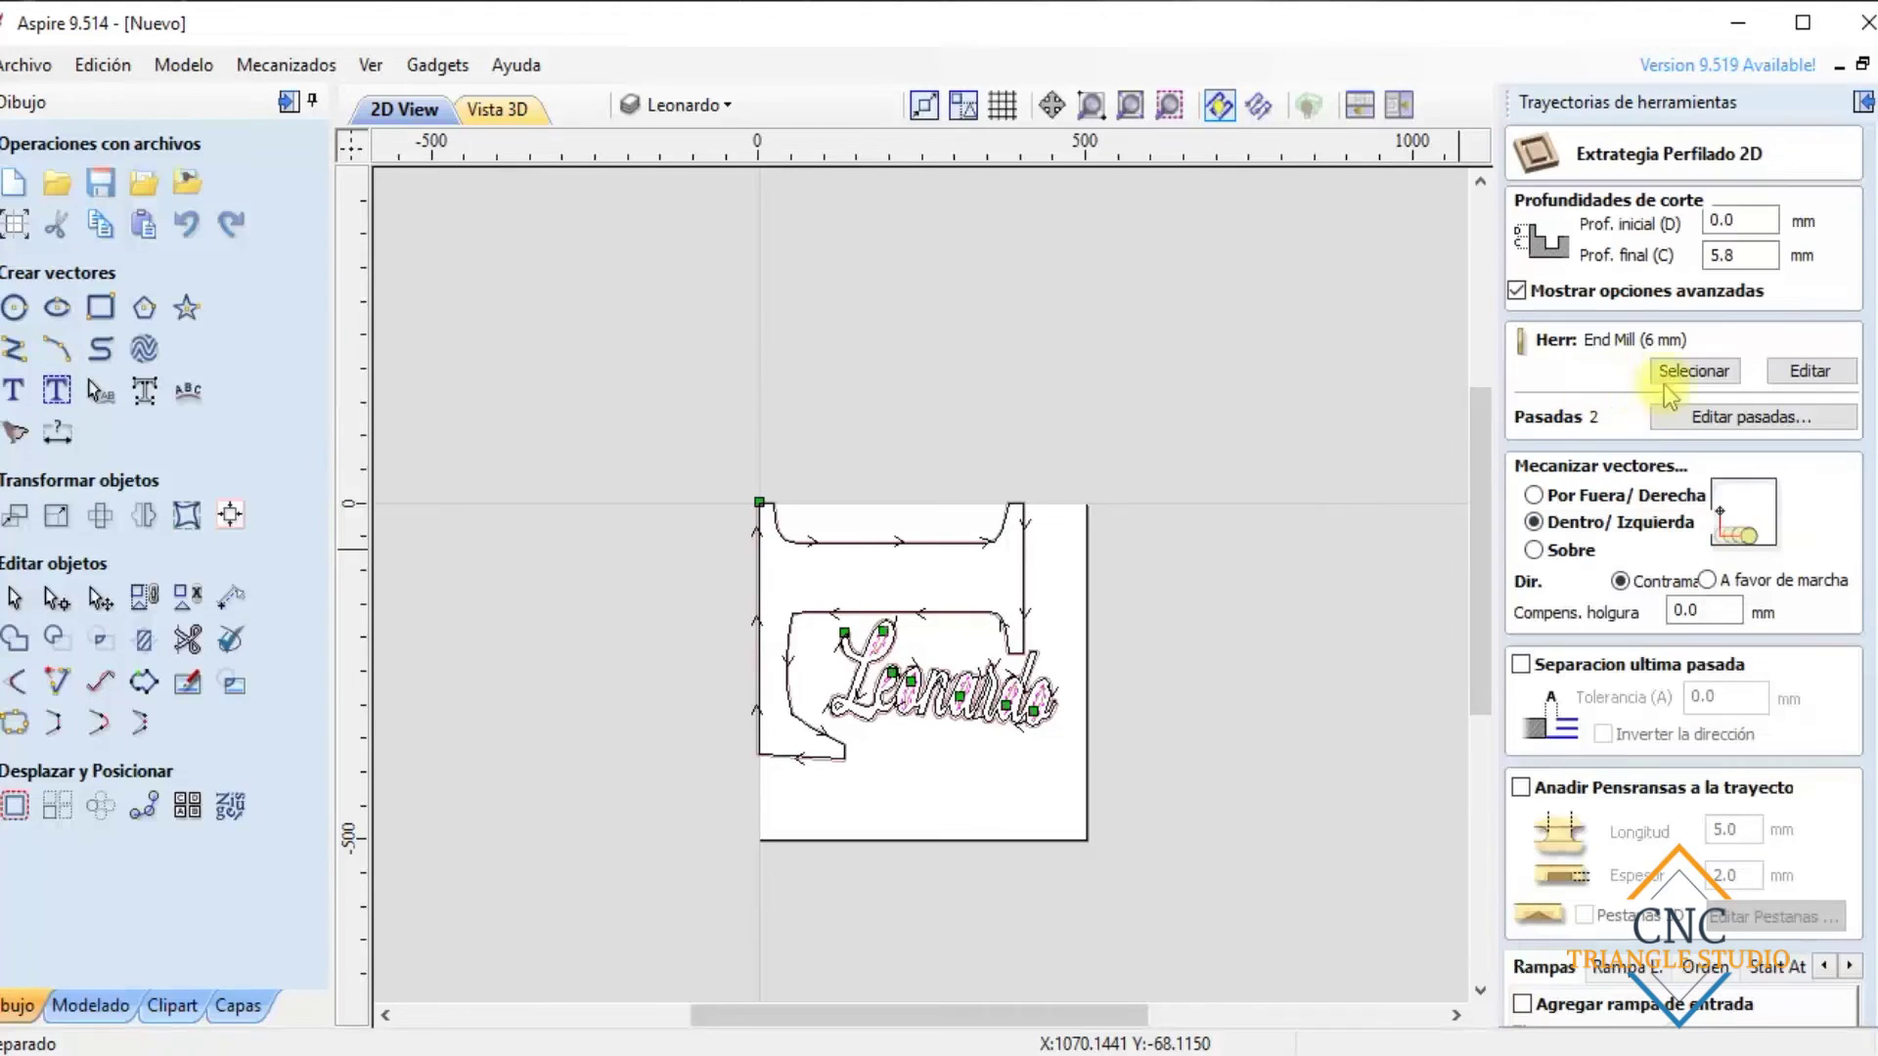
left_click(1692, 418)
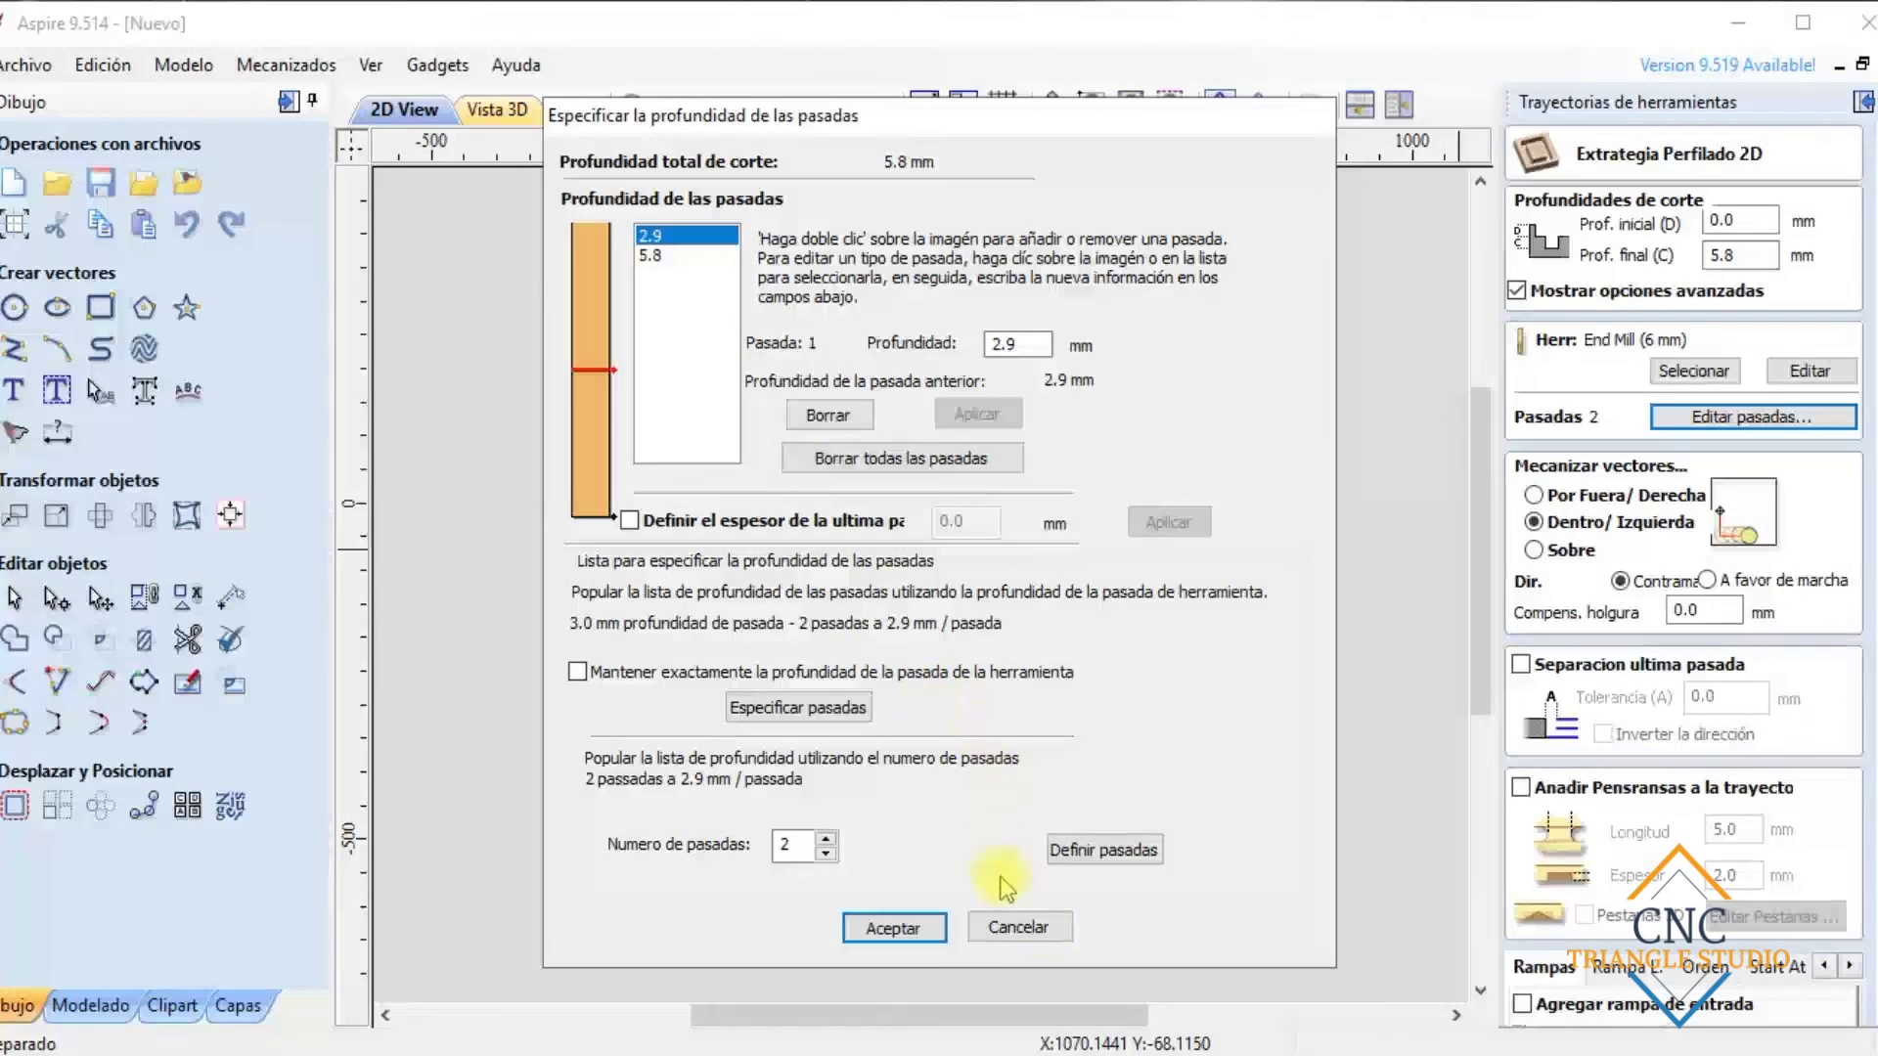
left_click(1017, 928)
scroll(1839, 996, "down", 5)
left_click(1836, 1004)
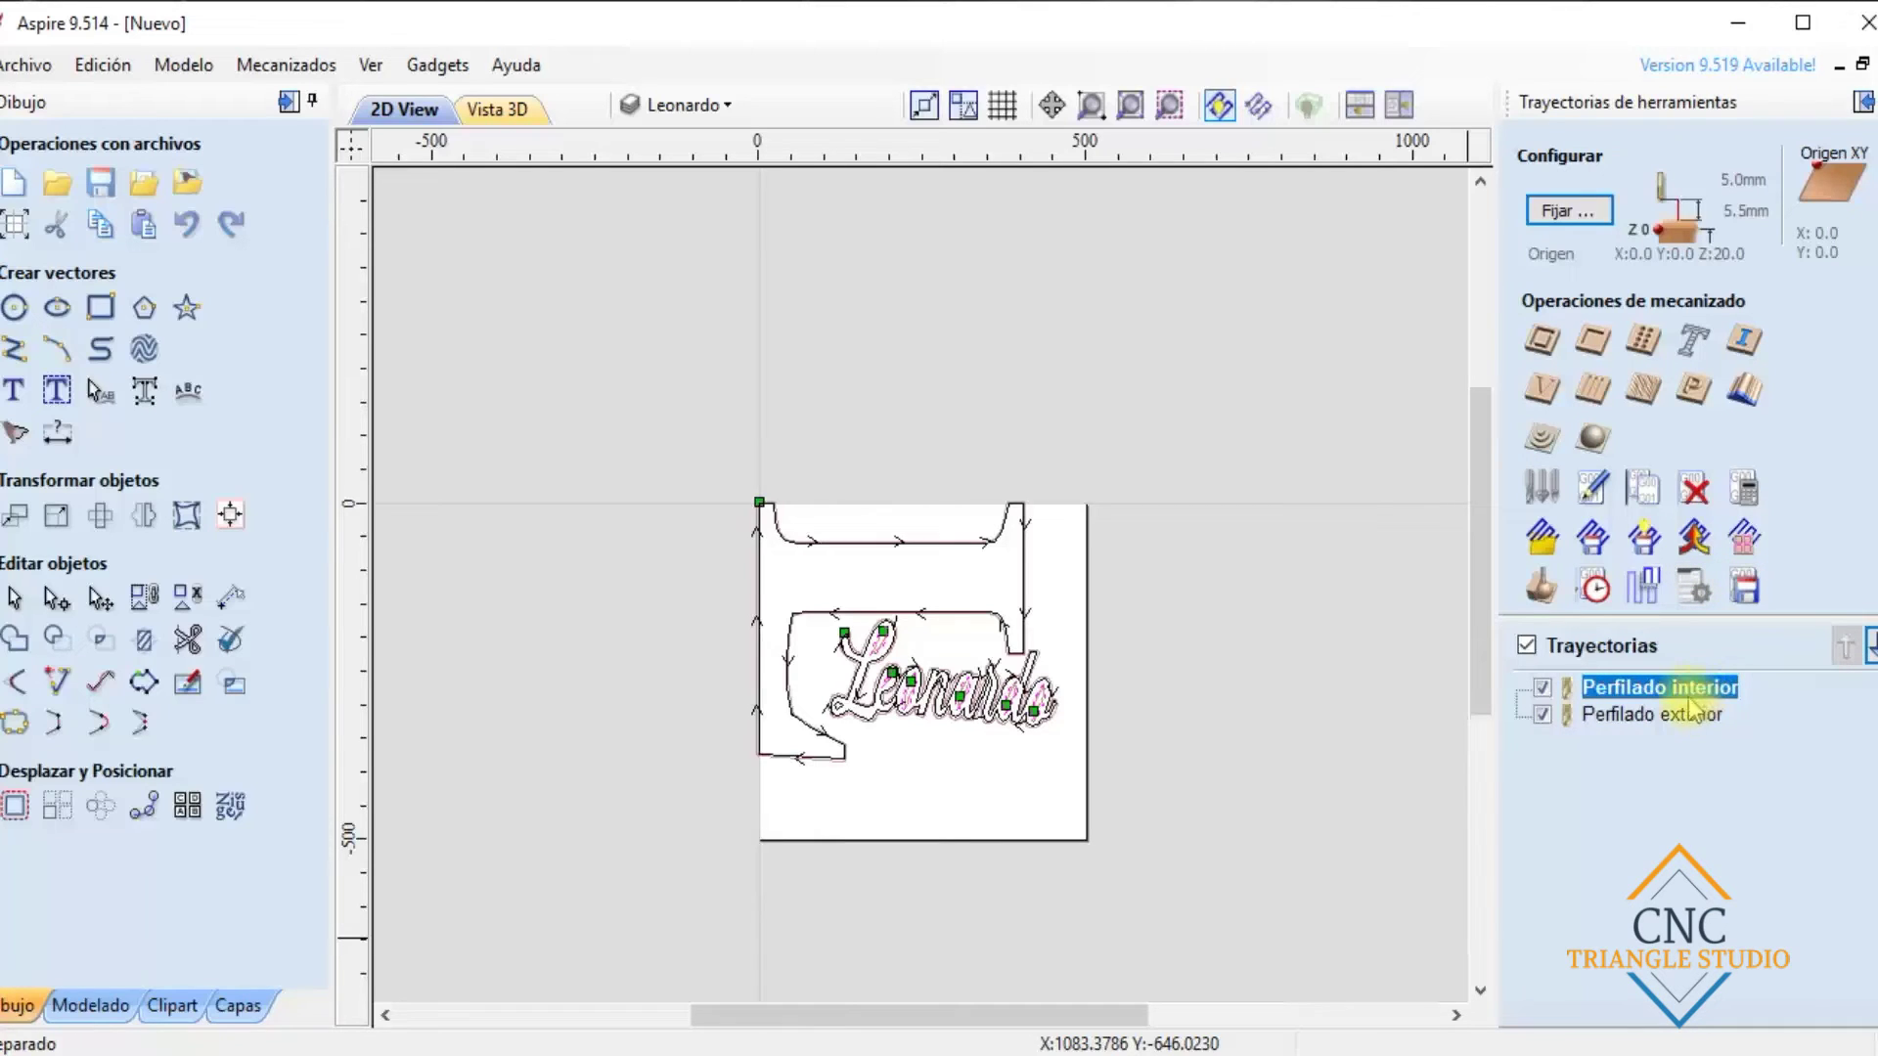
Begin saving both visible toolpaths into one G-code file using the TRIANGLESTUDIOCNC Spindle 2HP 2019 (mm) postprocessor
mouse_move(1684, 697)
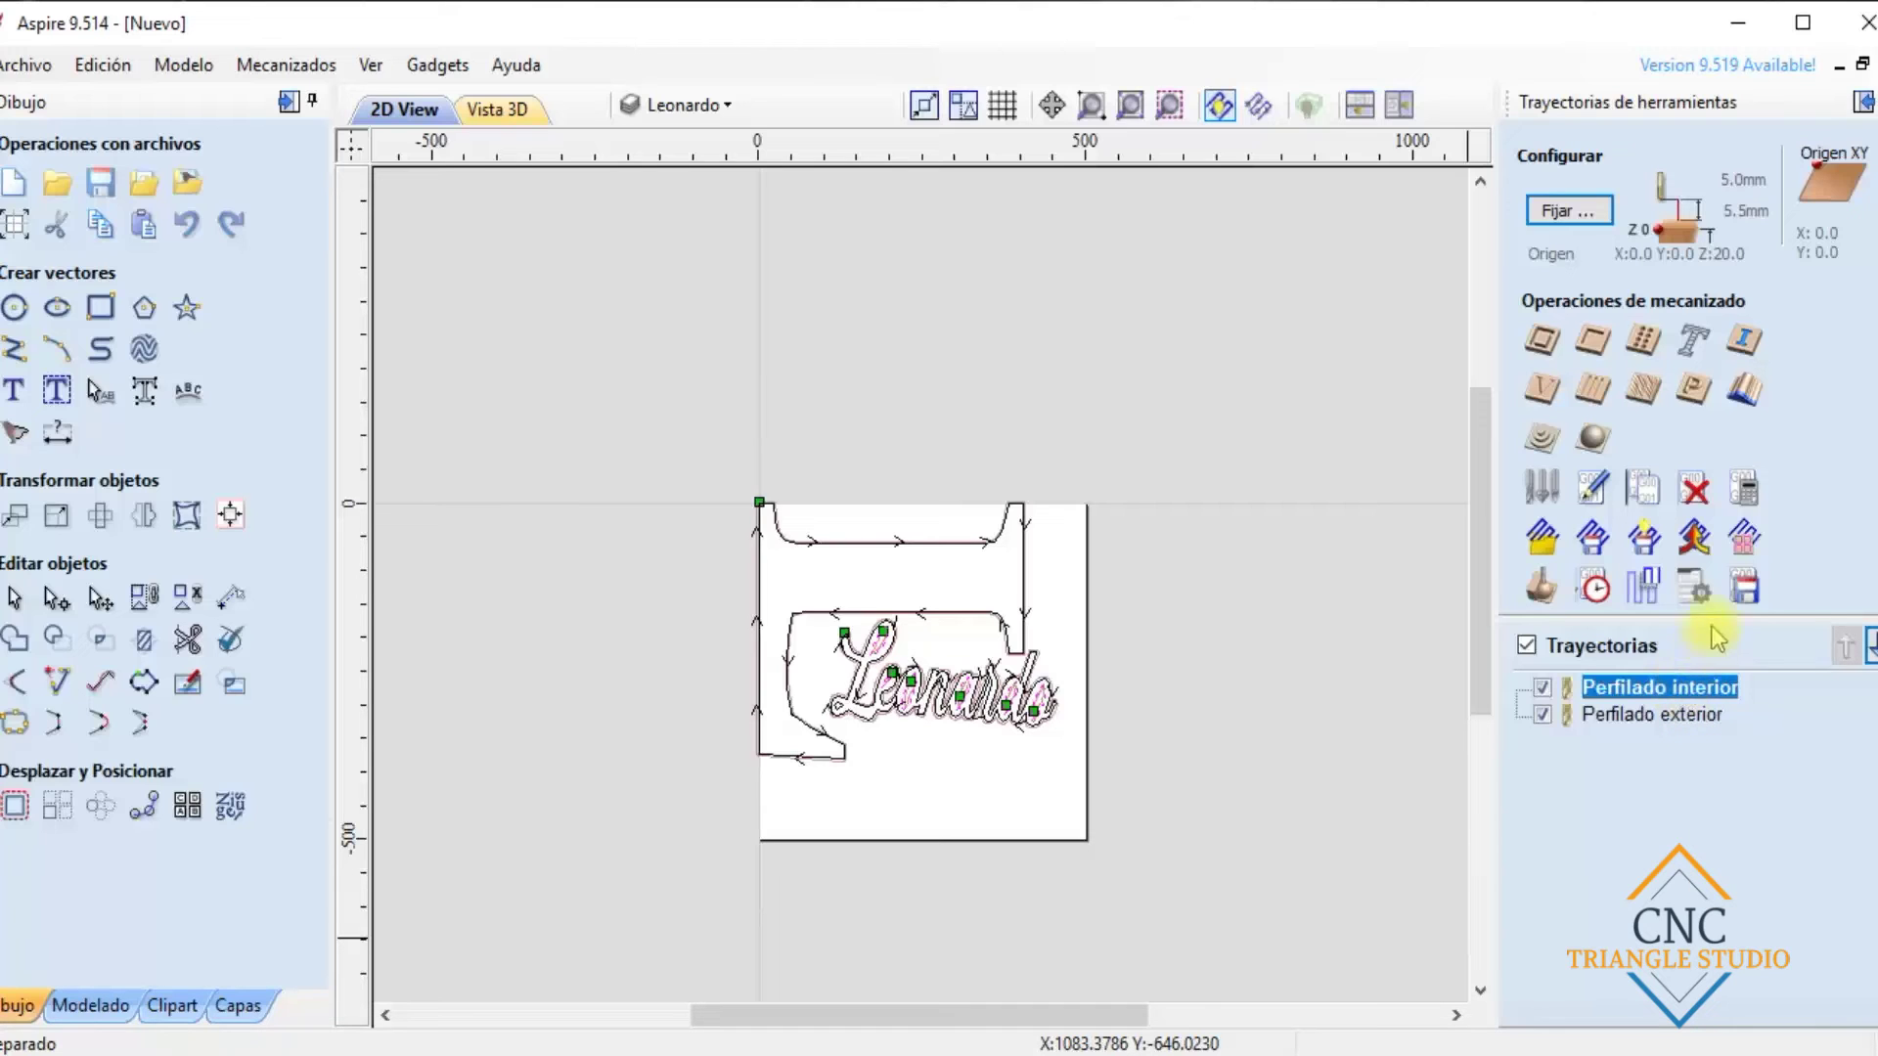
left_click(1739, 599)
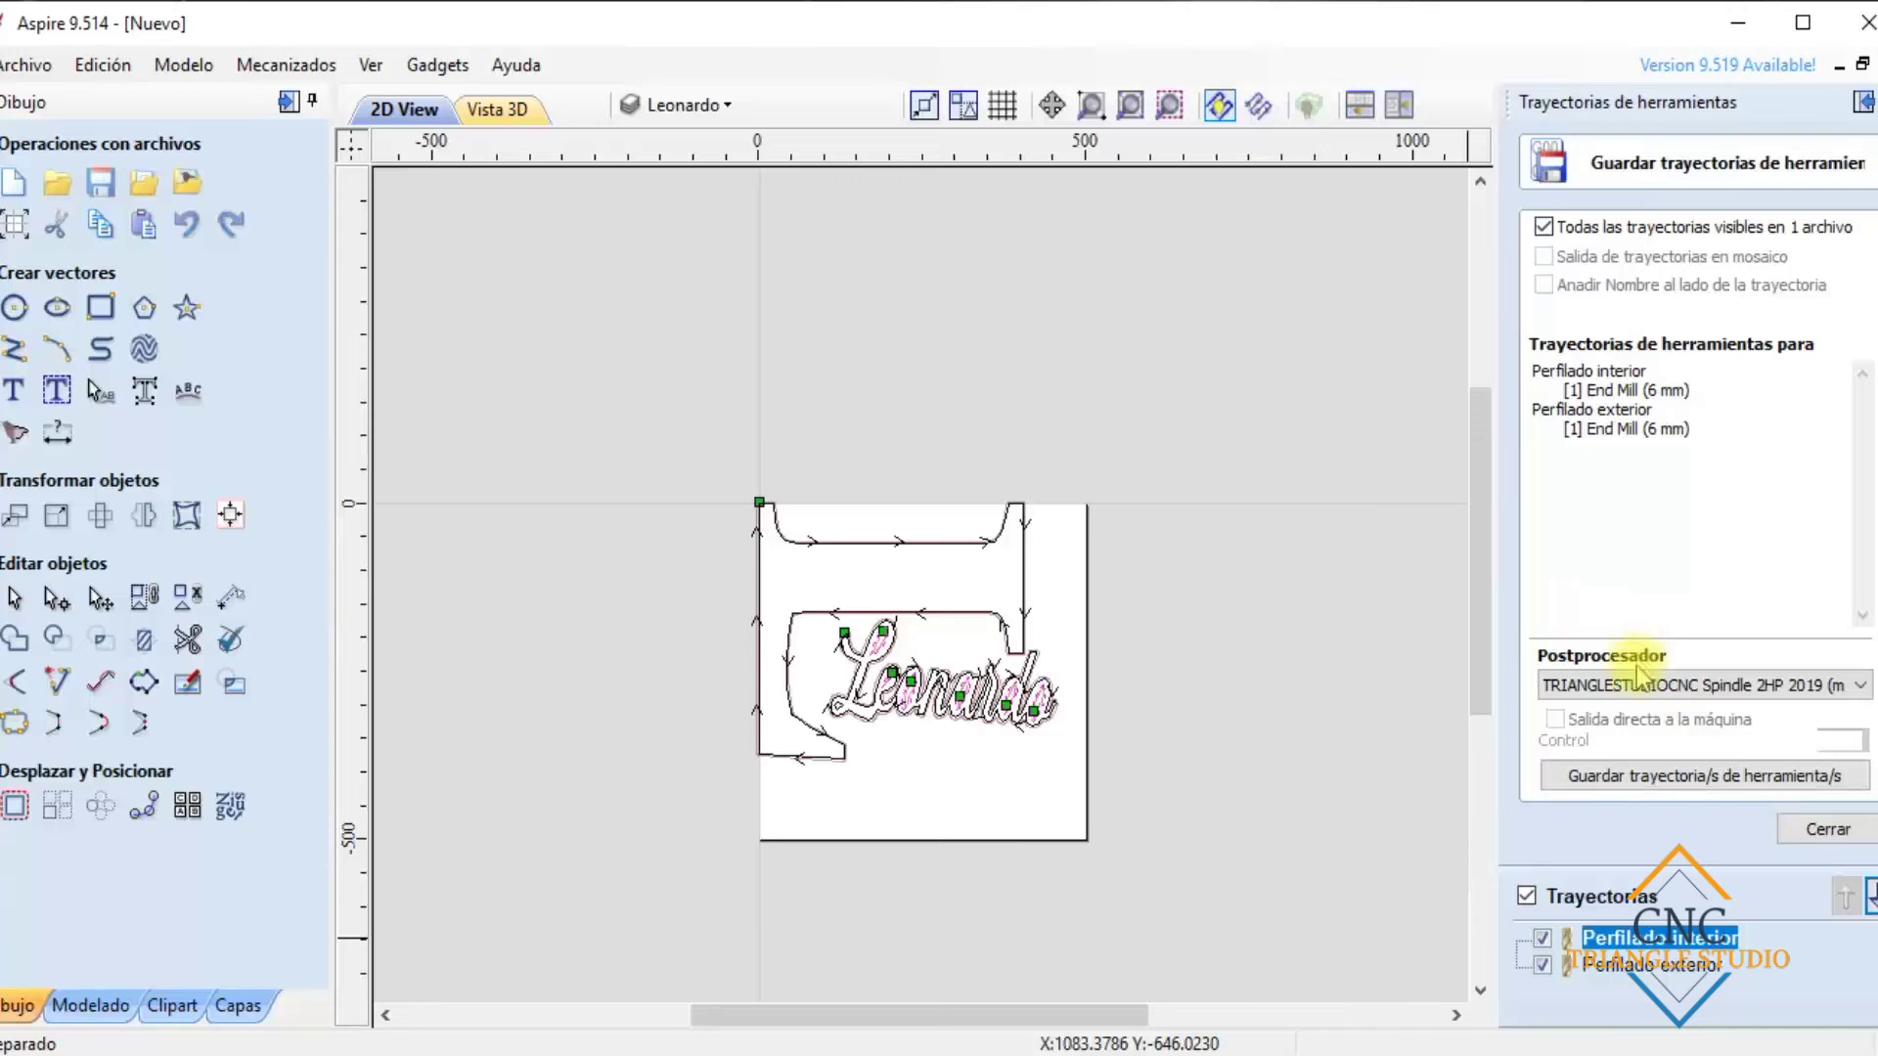
left_click(1610, 686)
left_click(1610, 686)
left_click(1610, 687)
left_click(1610, 686)
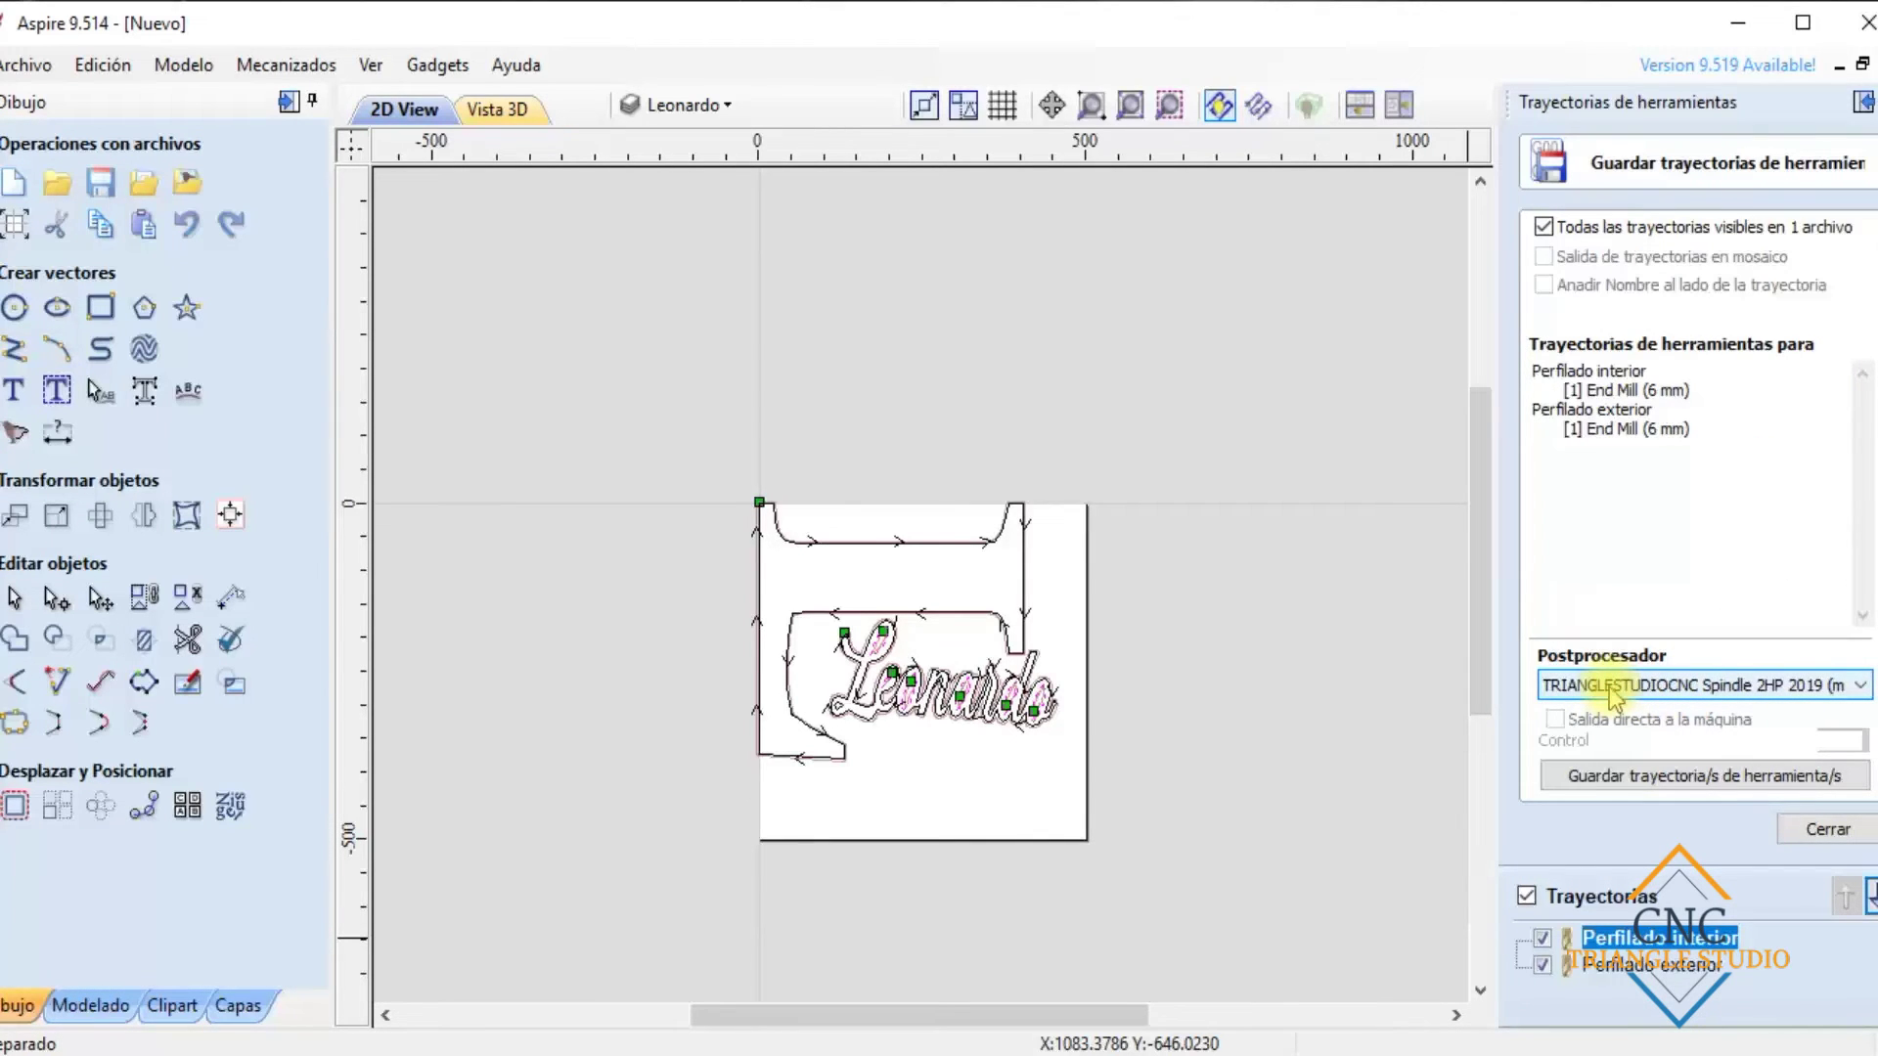
left_click(1612, 689)
left_click(1611, 688)
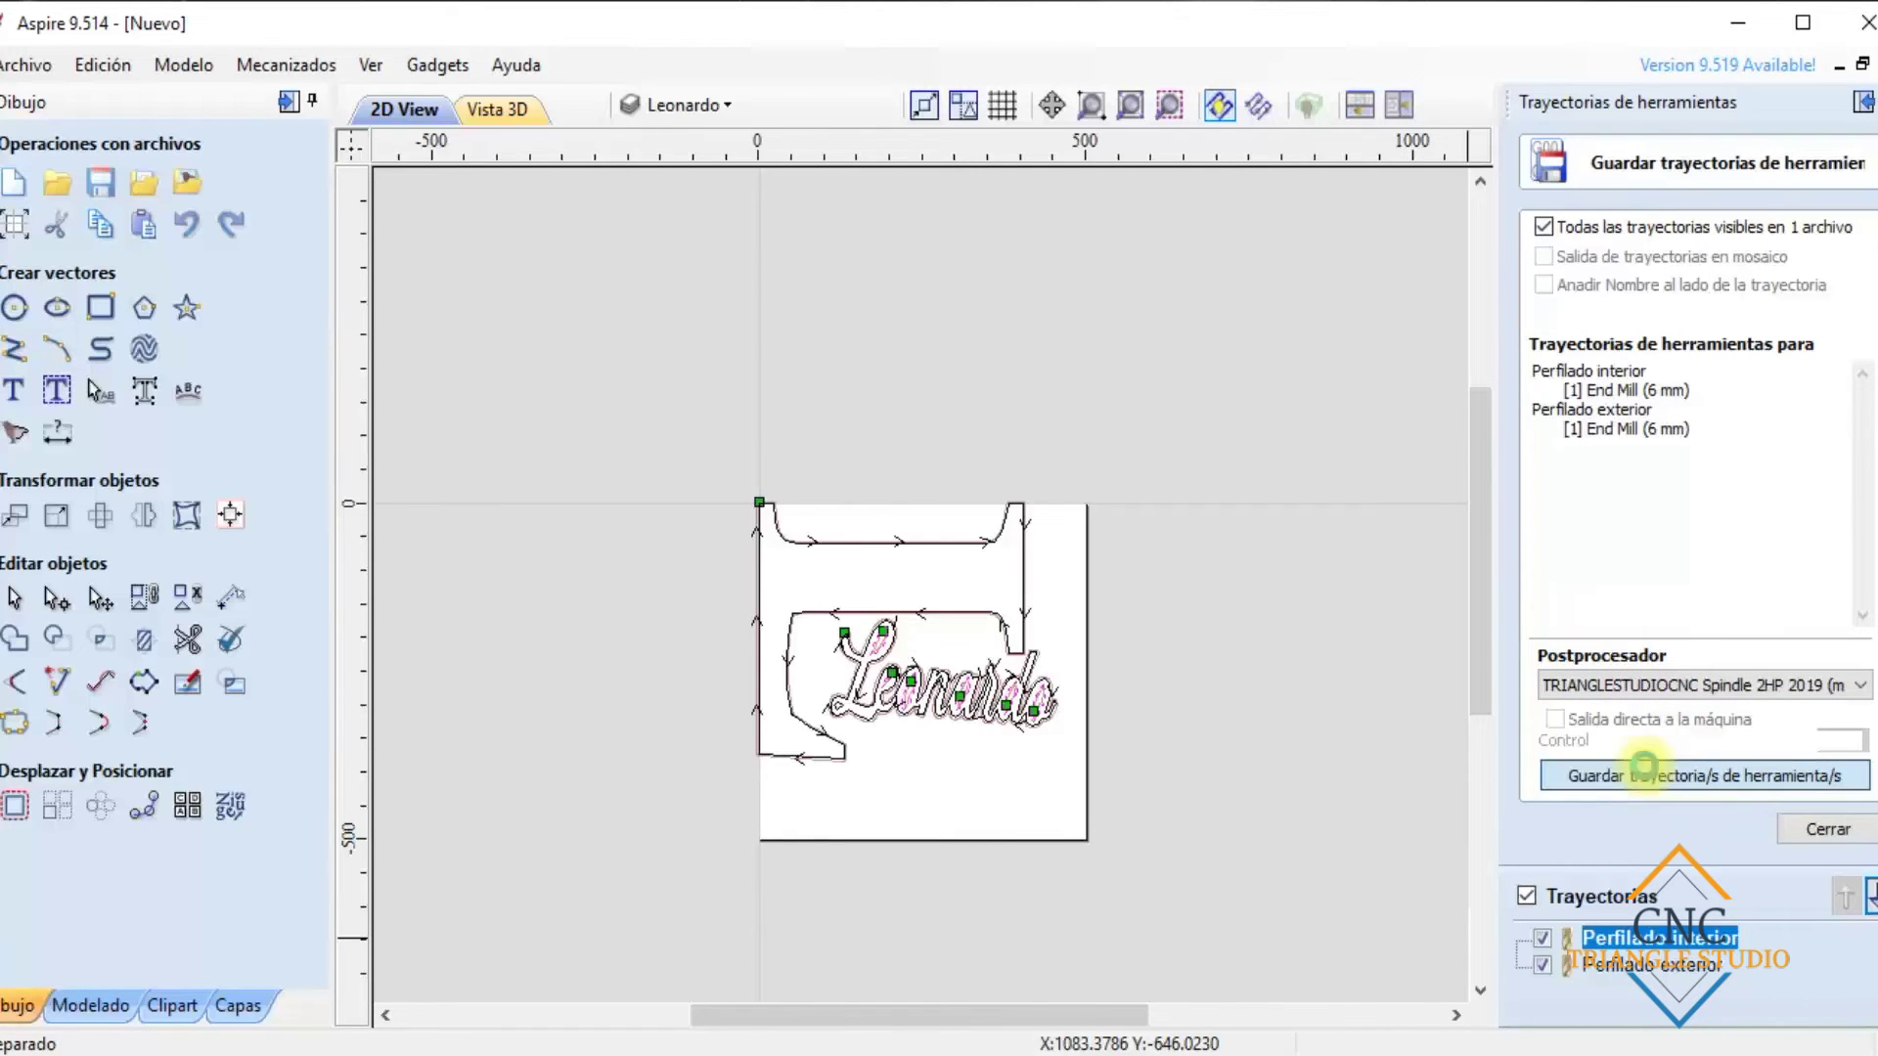
left_click(1645, 767)
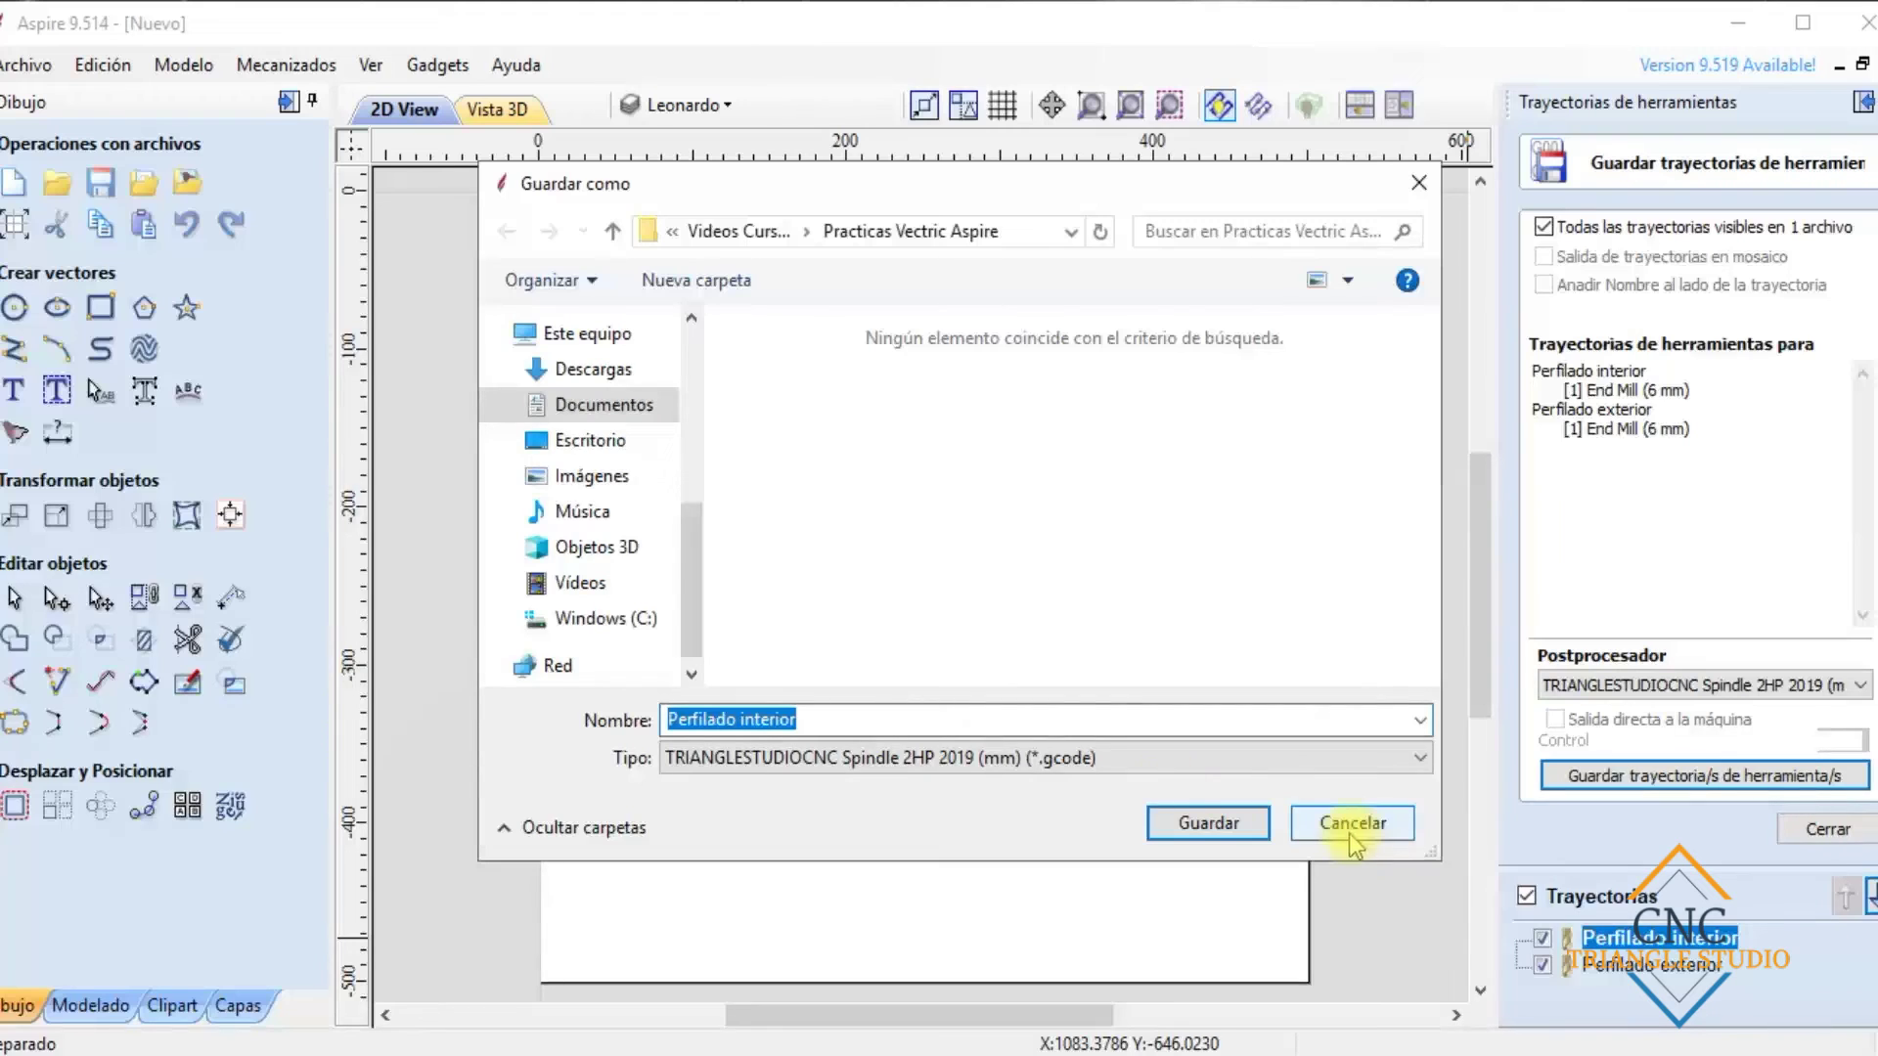
mouse_move(687, 558)
left_mouse_down()
mouse_move(713, 490)
mouse_move(705, 577)
left_mouse_up()
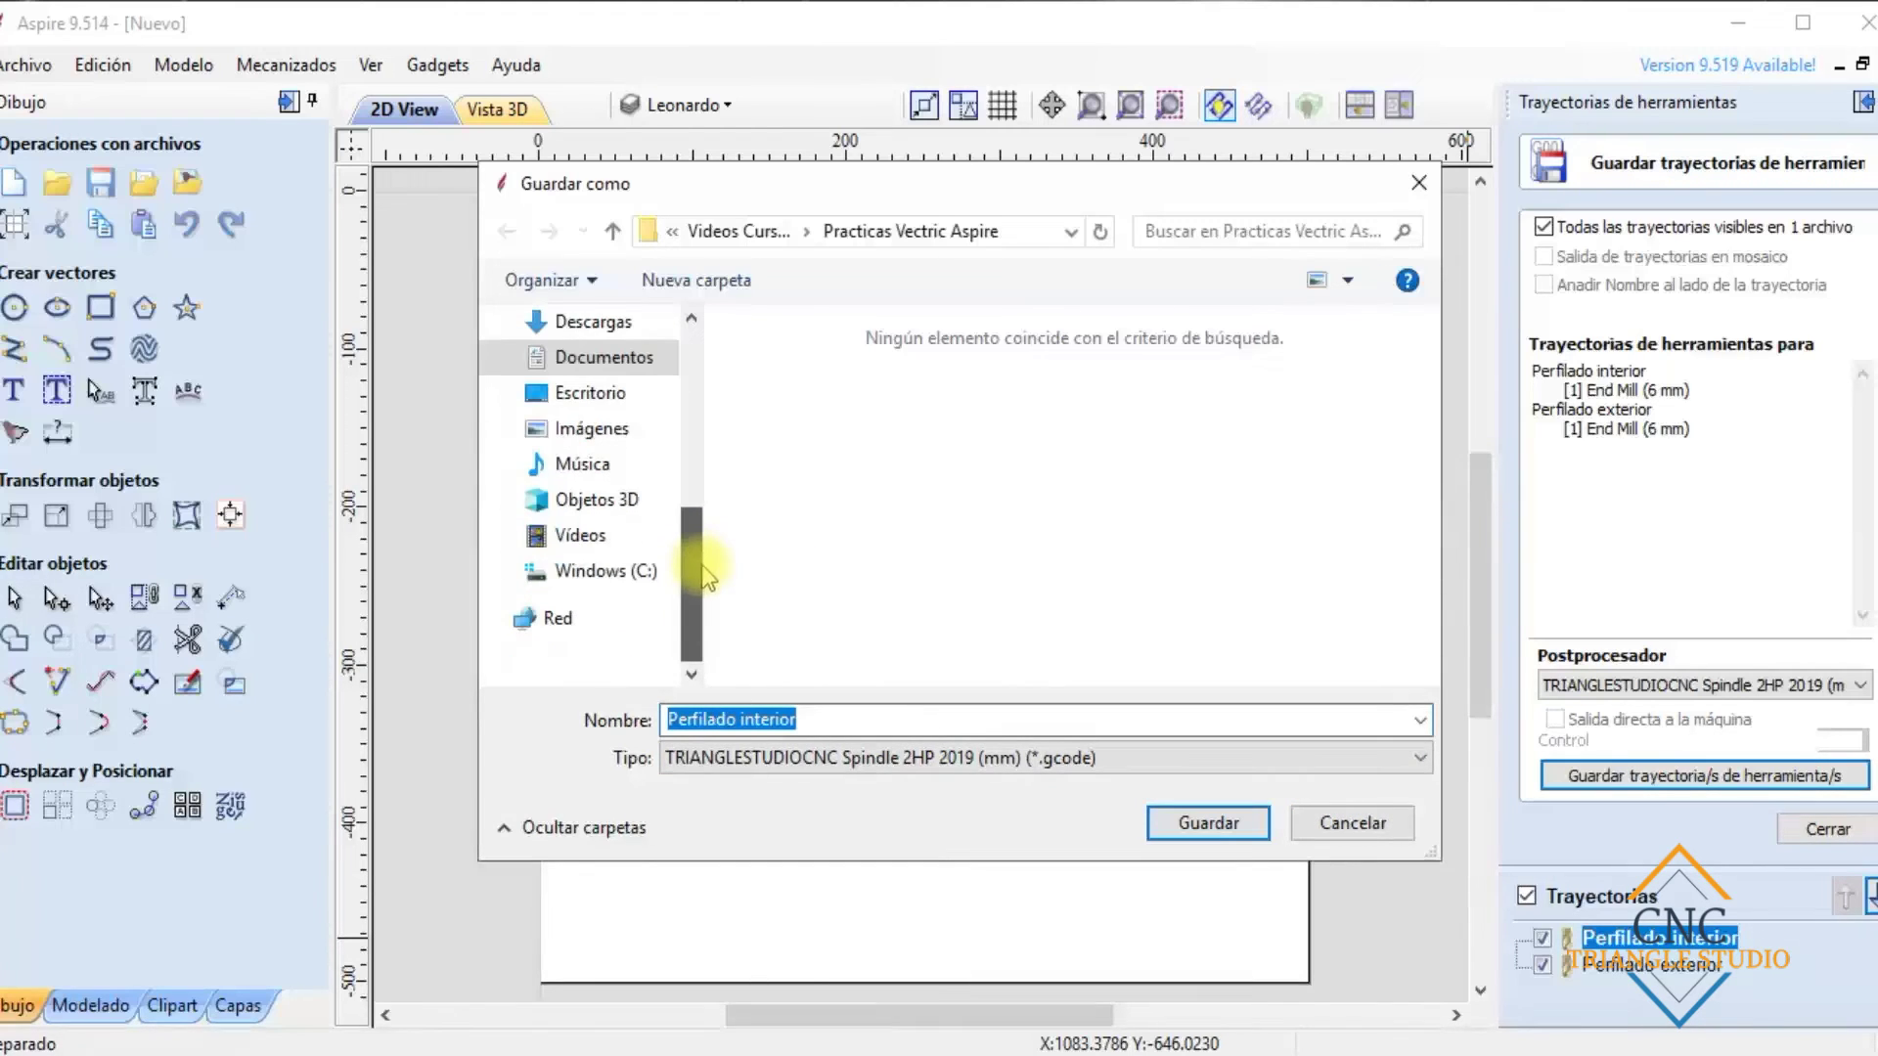